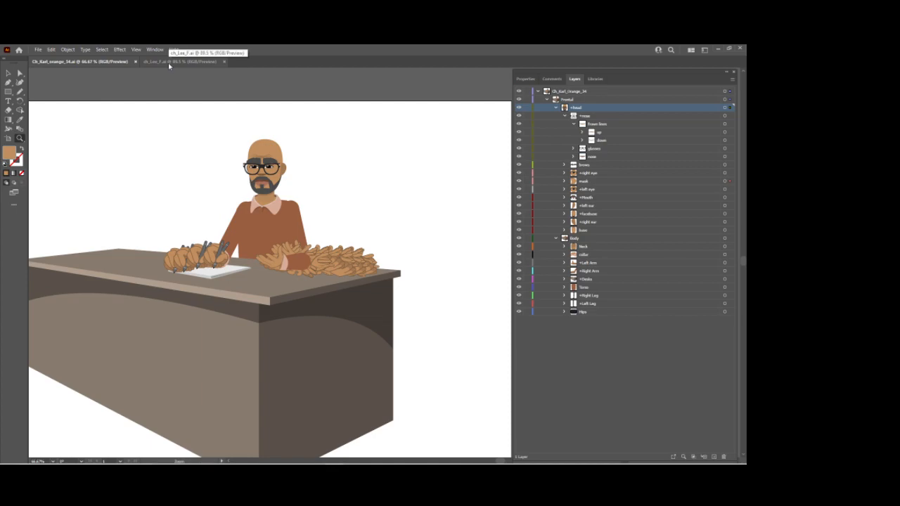
- View the ch_Lee_F.ai artwork and switch to Adobe Character Animator with the ch_Lee_F puppet open for rigging
{"action": "left_click", "coordinate": [168, 62]}
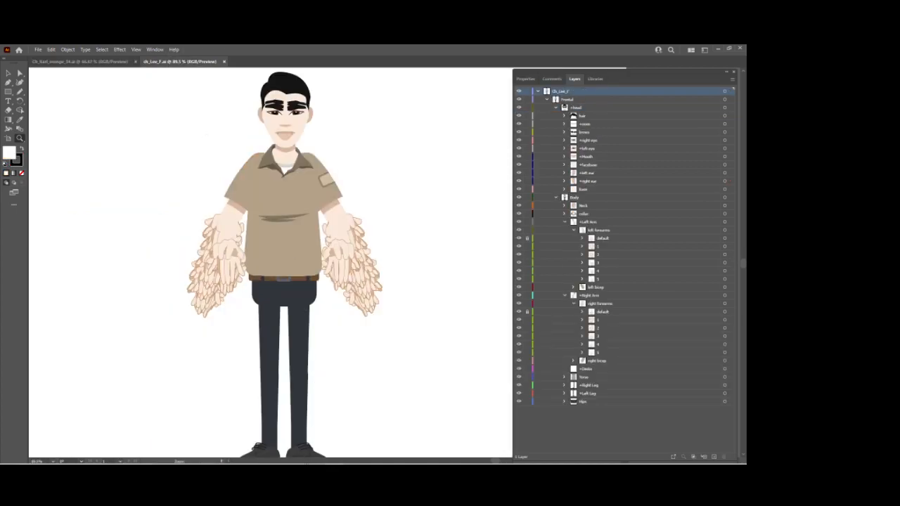
{"action": "mouse_move", "coordinate": [318, 459]}
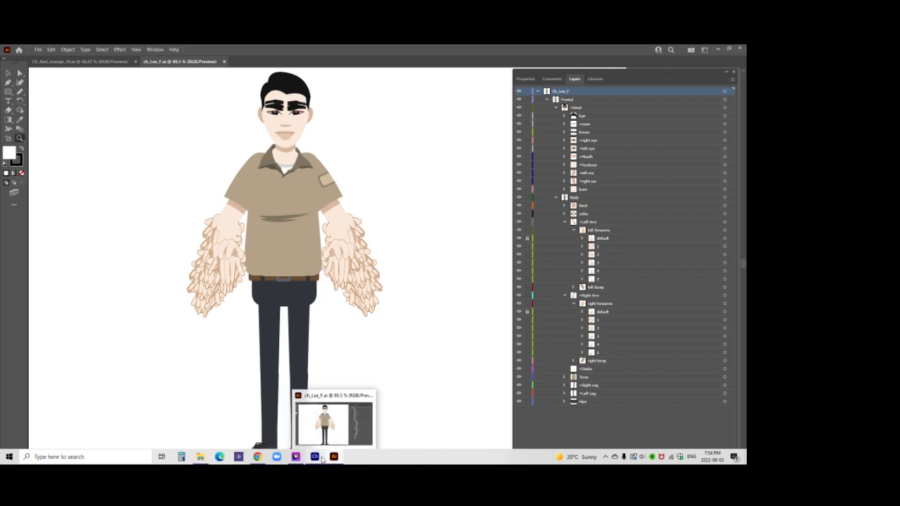
{"action": "left_click", "coordinate": [315, 458]}
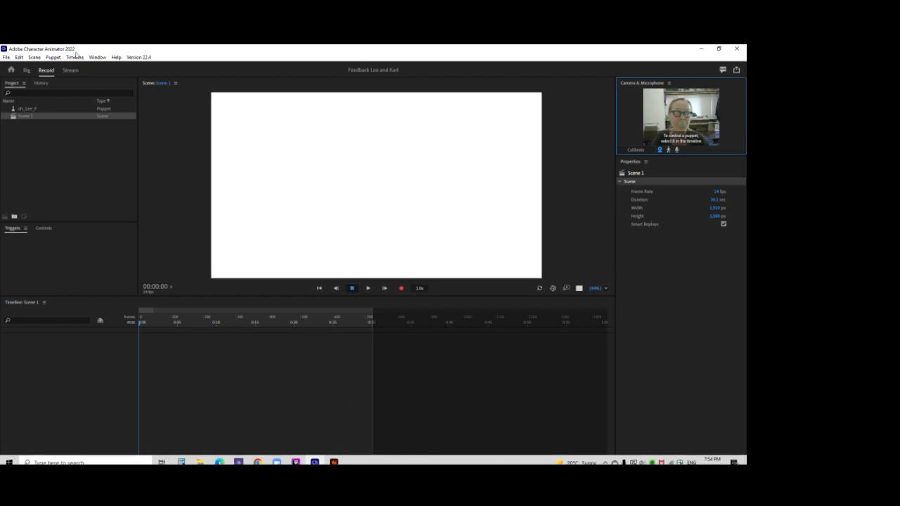
{"action": "left_click", "coordinate": [30, 71]}
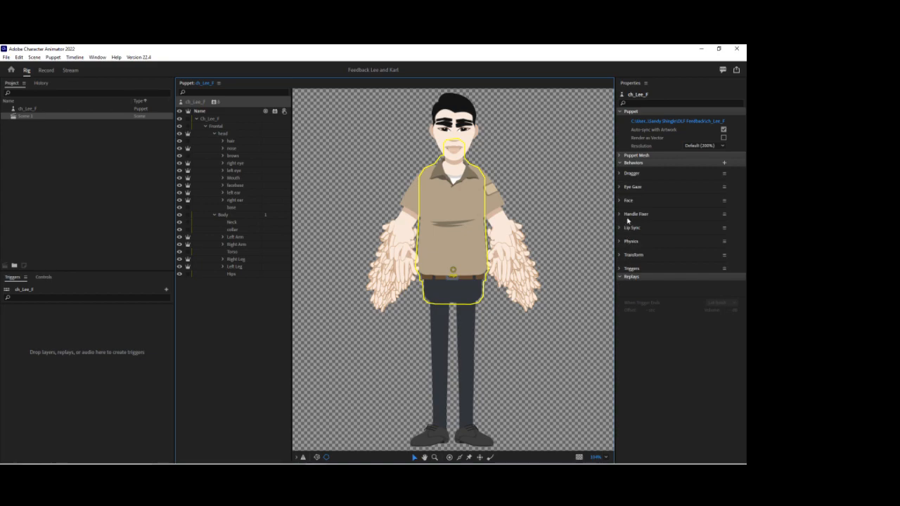
- Rename the puppet's Face behavior to Torso
{"action": "left_click", "coordinate": [724, 201]}
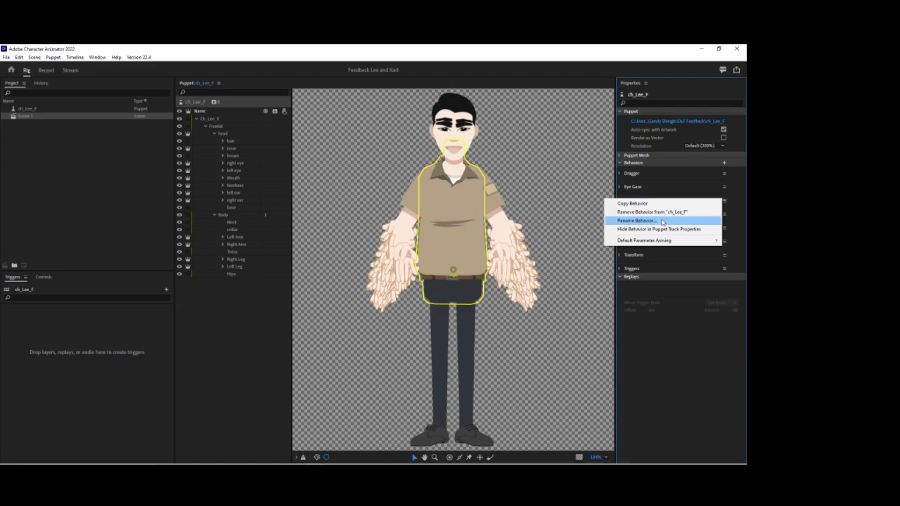
{"action": "left_click", "coordinate": [673, 220]}
{"action": "type", "text": "Fac"}
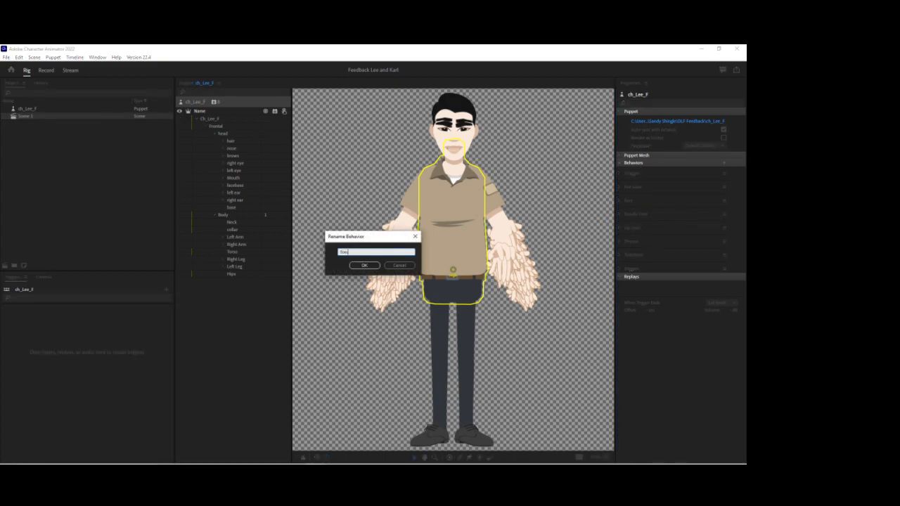
{"action": "key", "text": "Return"}
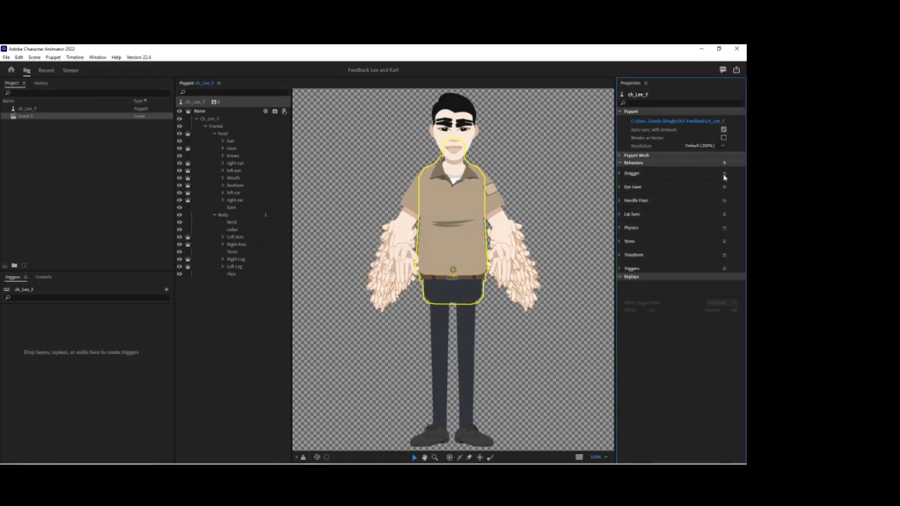
- Rename the puppet's existing Dragger behavior to Right Hand
{"action": "left_click", "coordinate": [724, 176]}
{"action": "left_click", "coordinate": [664, 196]}
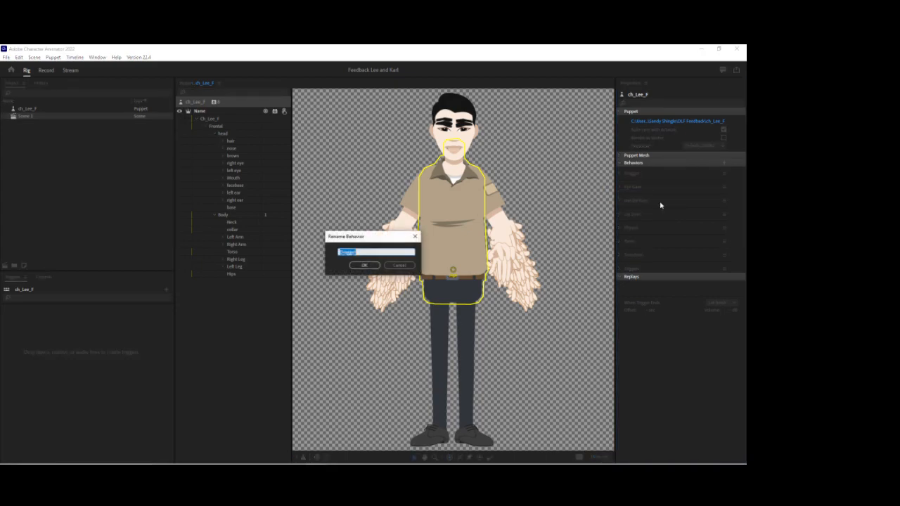
{"action": "key", "text": "Return"}
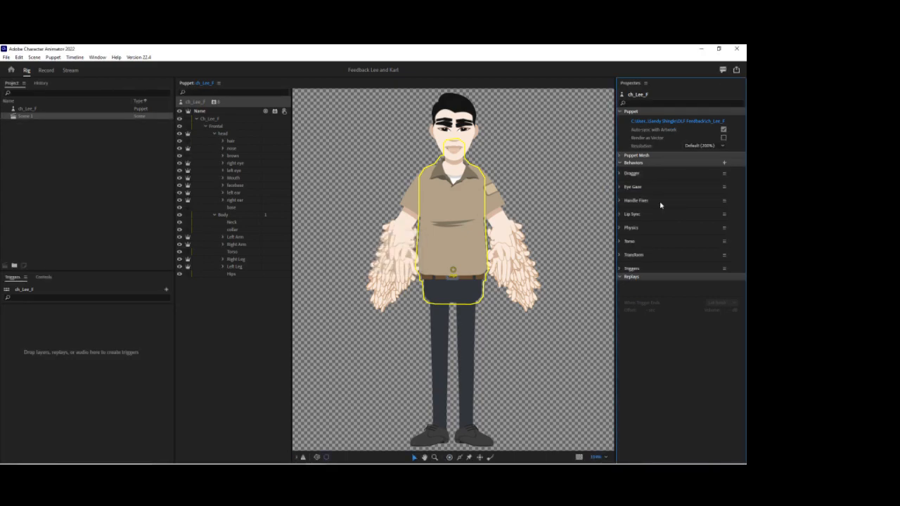
{"action": "left_click", "coordinate": [725, 176]}
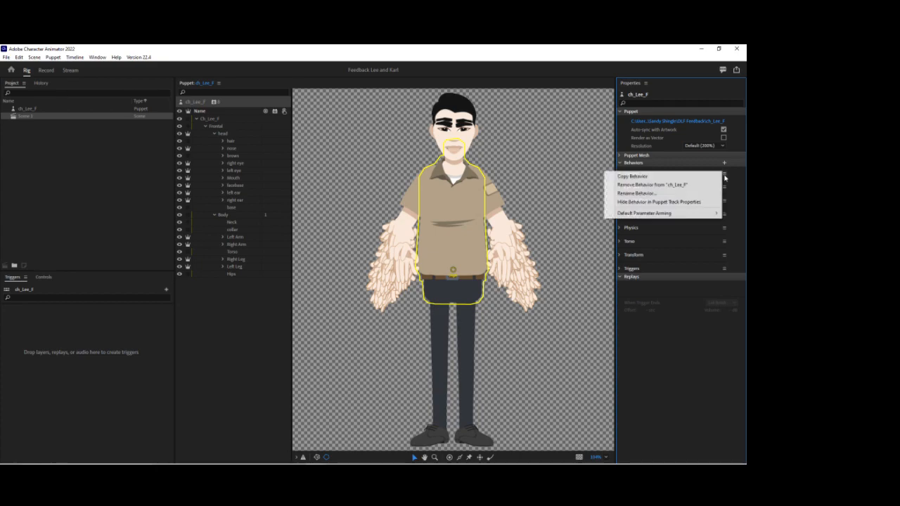
{"action": "left_click", "coordinate": [677, 192]}
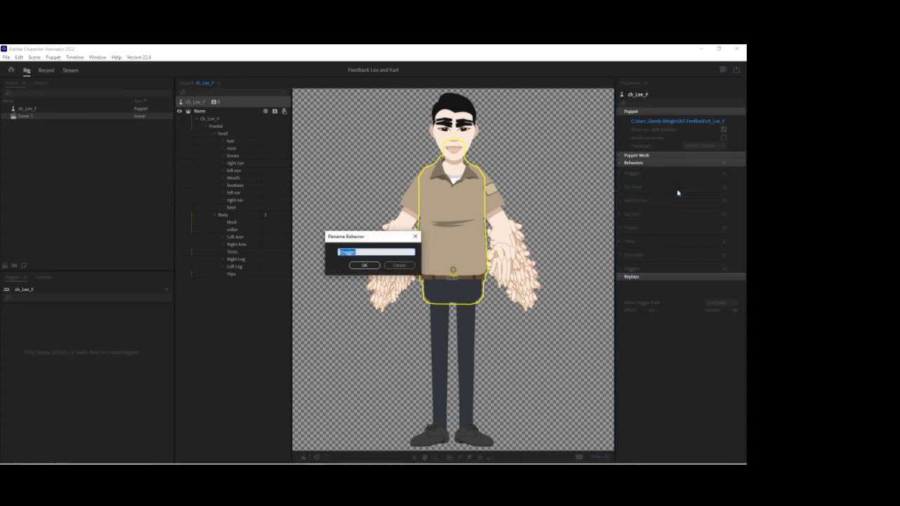
{"action": "type", "text": "B"}
{"action": "key", "text": "Return"}
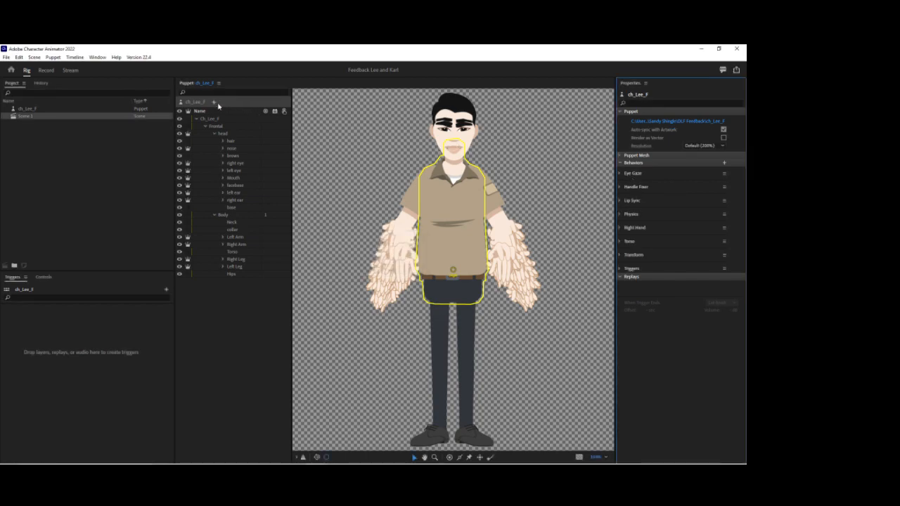
- Add a second Dragger behavior to the ch_Lee_F puppet and rename it rLeft Hand
{"action": "left_click", "coordinate": [214, 103]}
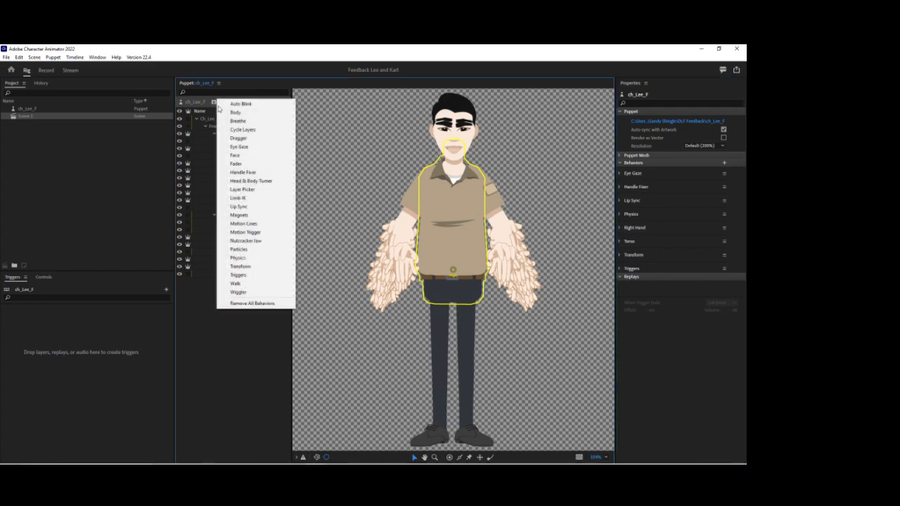
{"action": "left_click", "coordinate": [234, 138]}
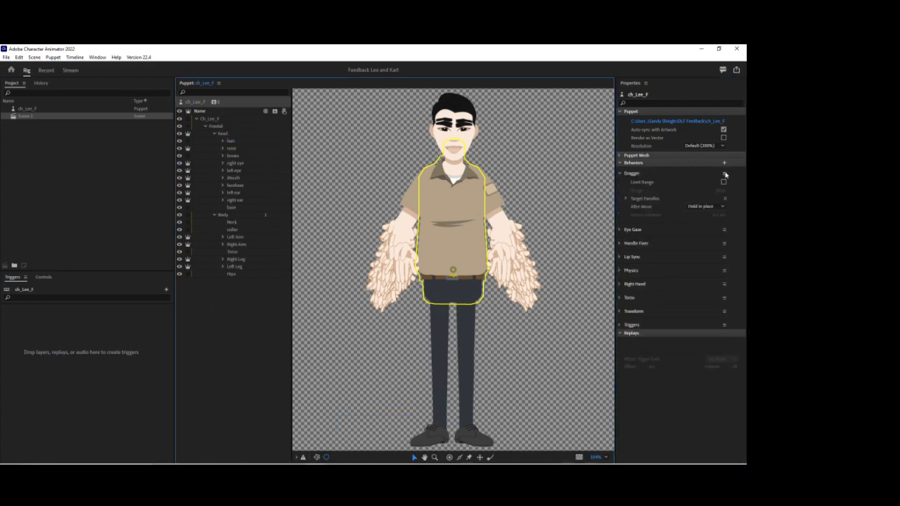
{"action": "left_click", "coordinate": [724, 173]}
{"action": "left_click", "coordinate": [671, 193]}
{"action": "type", "text": "dLeft Hand"}
{"action": "key", "text": "Return"}
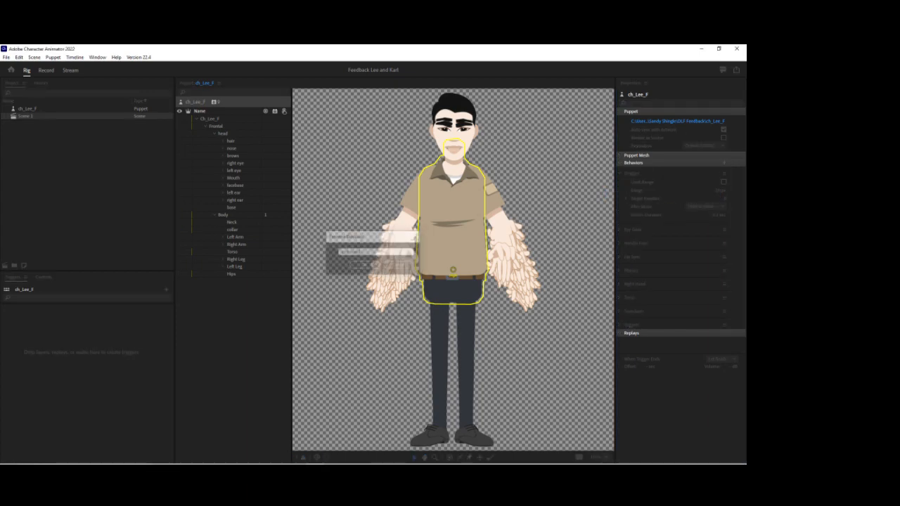
- Add the Limb IK and Auto Blink behaviors to the ch_Lee_F puppet
{"action": "left_click", "coordinate": [213, 102]}
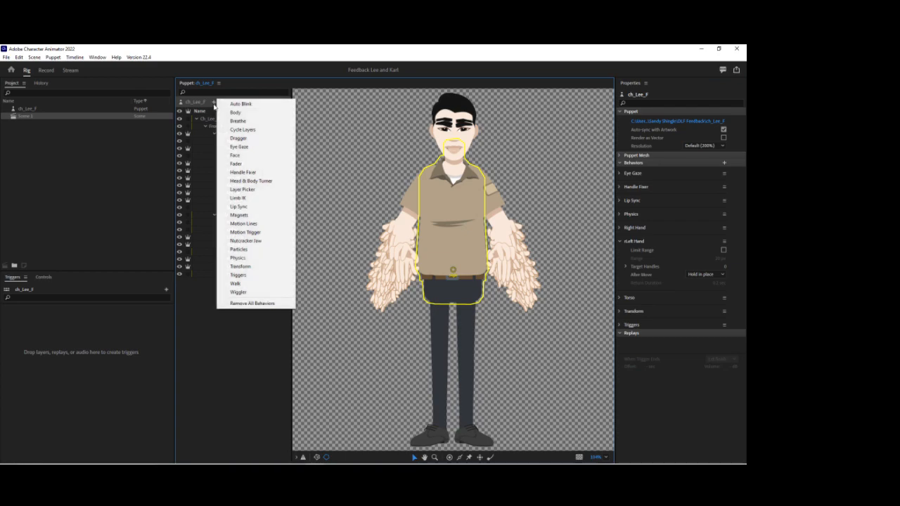
{"action": "left_click", "coordinate": [237, 197]}
{"action": "left_click", "coordinate": [214, 104]}
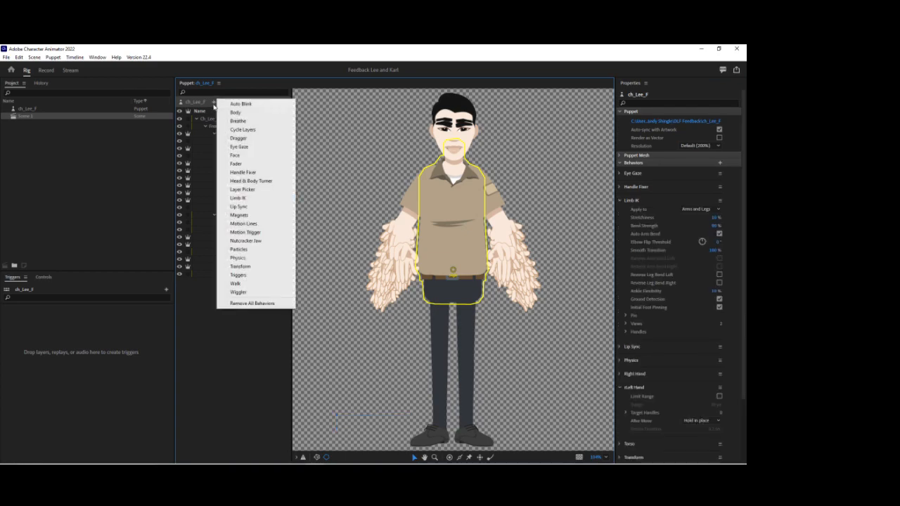
{"action": "left_click", "coordinate": [236, 104]}
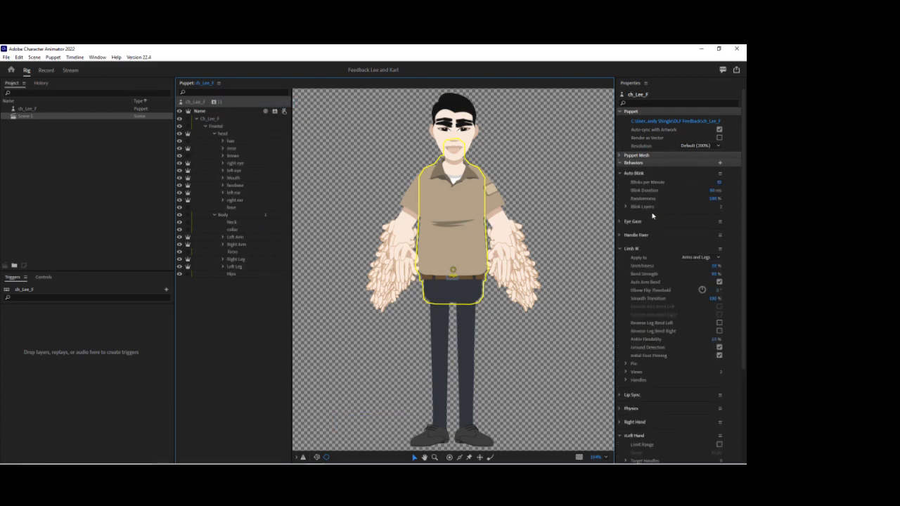
- Set Head Position Strength and Head Scale Strength to 0% in the Torso behavior, and collapse the Limb IK settings
{"action": "scroll", "coordinate": [686, 367], "scroll_direction": "down", "scroll_amount": 1}
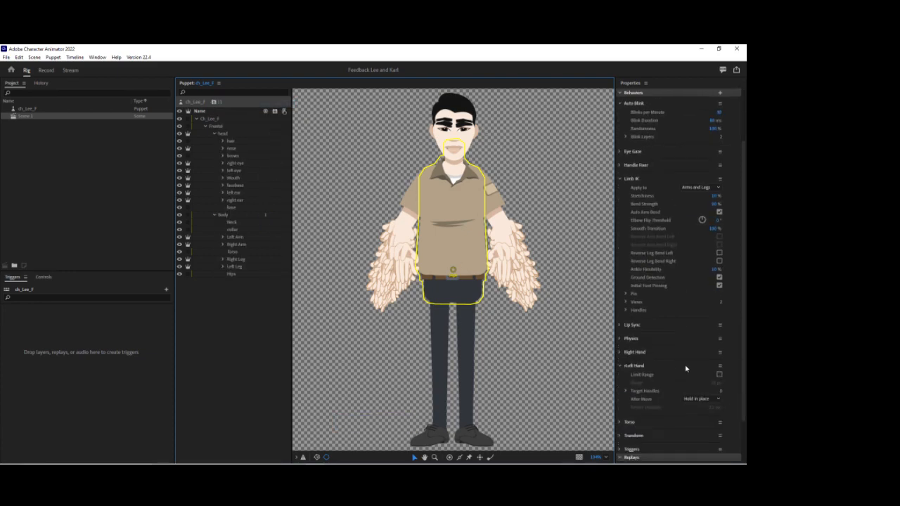
{"action": "scroll", "coordinate": [686, 368], "scroll_direction": "down", "scroll_amount": 2}
{"action": "left_click", "coordinate": [623, 387]}
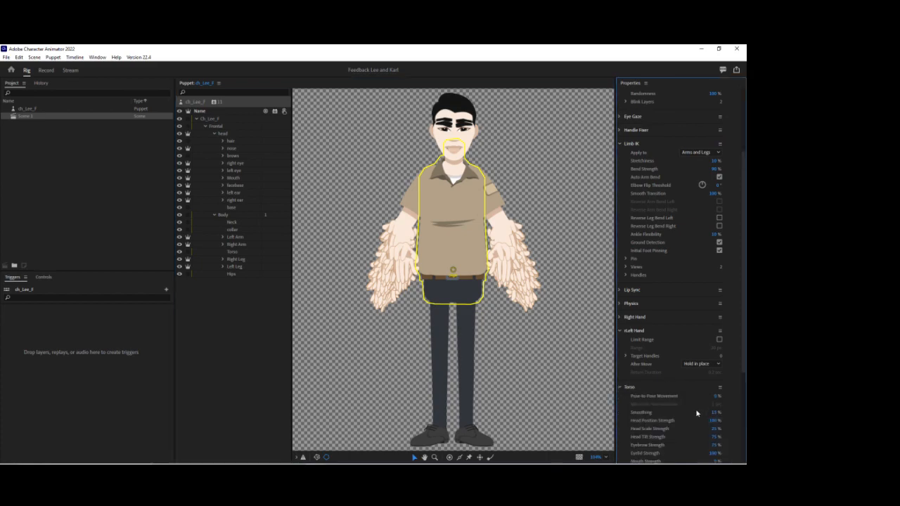
{"action": "left_click", "coordinate": [714, 421]}
{"action": "type", "text": "0"}
{"action": "key", "text": "Return"}
{"action": "left_click", "coordinate": [714, 428]}
{"action": "type", "text": "0"}
{"action": "key", "text": "Return"}
{"action": "left_click", "coordinate": [206, 126]}
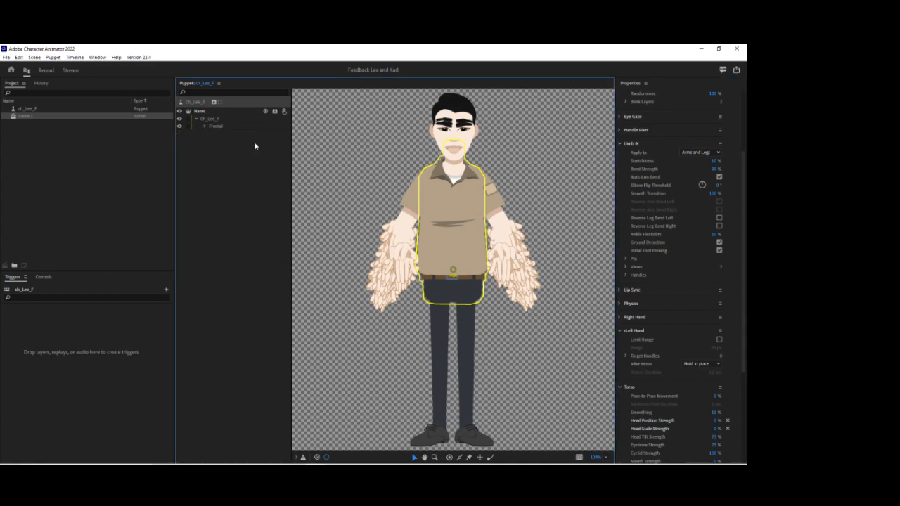
{"action": "left_click", "coordinate": [619, 143]}
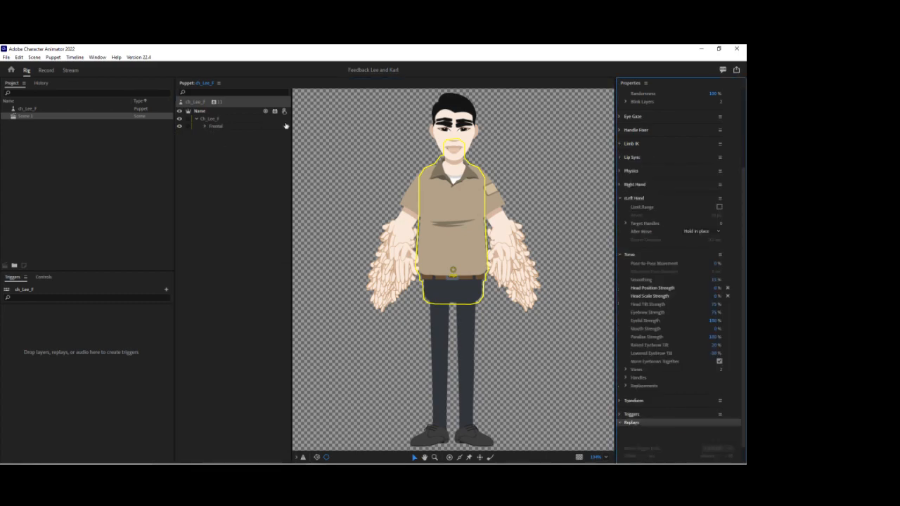
- Add a Face behavior to the head layer inside the Frontal group
{"action": "left_click", "coordinate": [211, 121]}
{"action": "left_click", "coordinate": [205, 126]}
{"action": "left_click", "coordinate": [217, 126]}
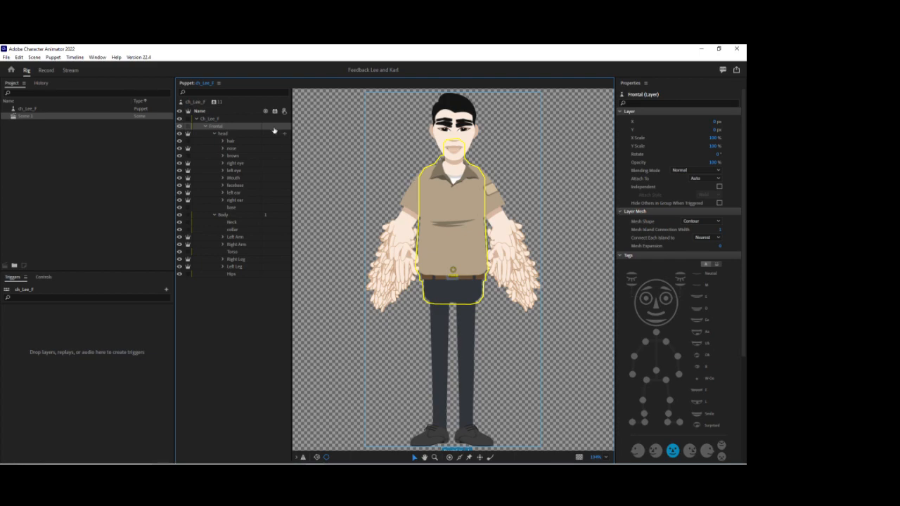
{"action": "left_click", "coordinate": [654, 284]}
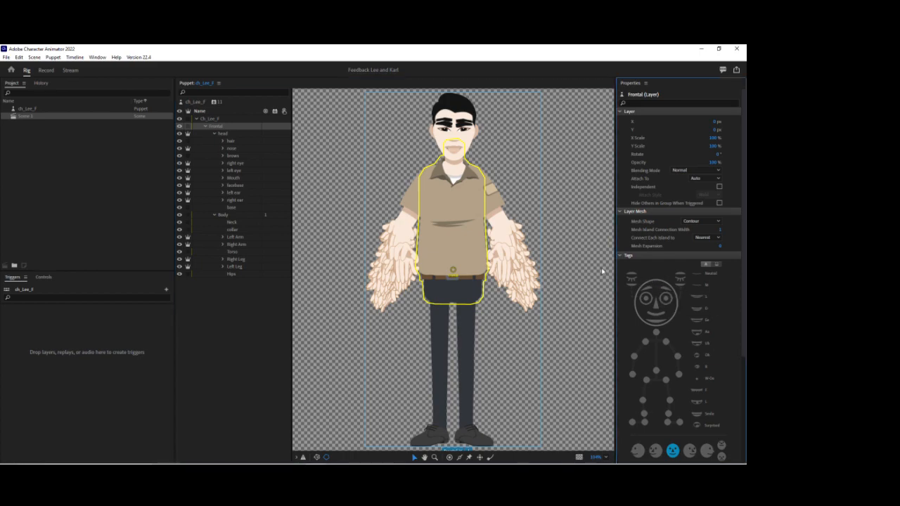
{"action": "left_click", "coordinate": [223, 134]}
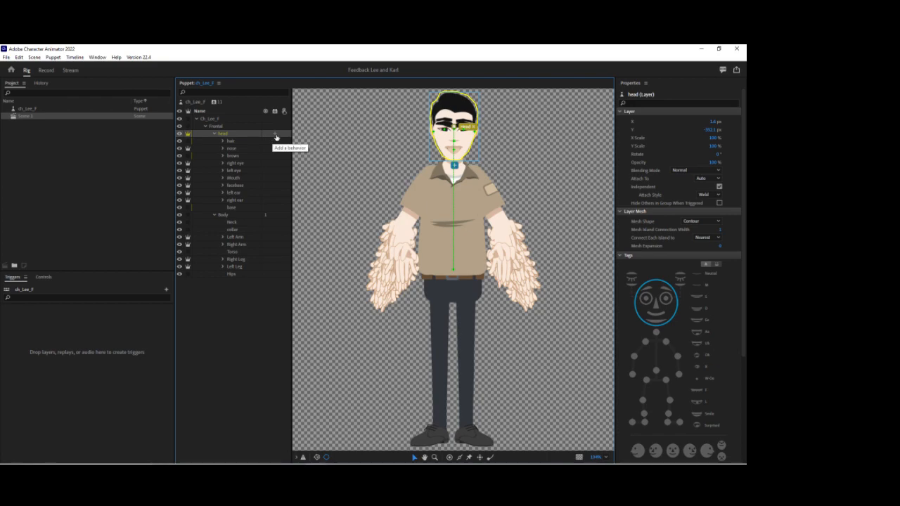
{"action": "left_click", "coordinate": [274, 134]}
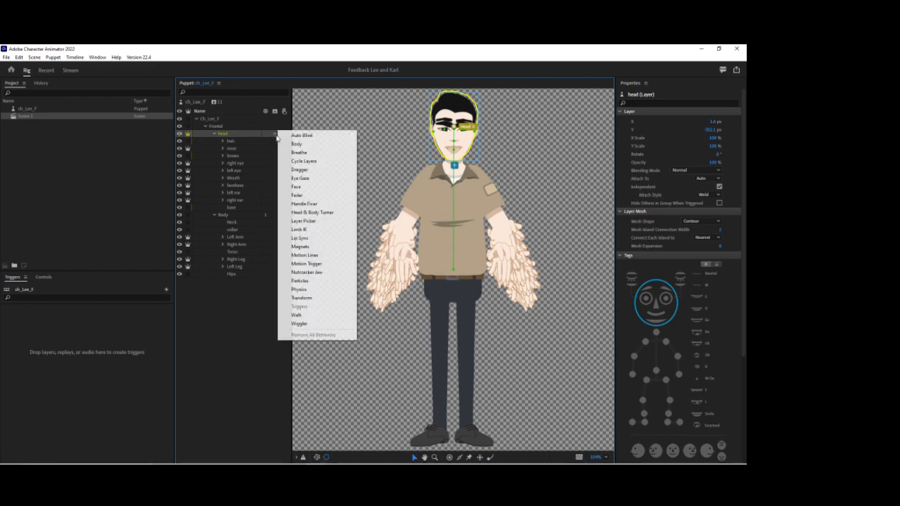
{"action": "left_click", "coordinate": [305, 187]}
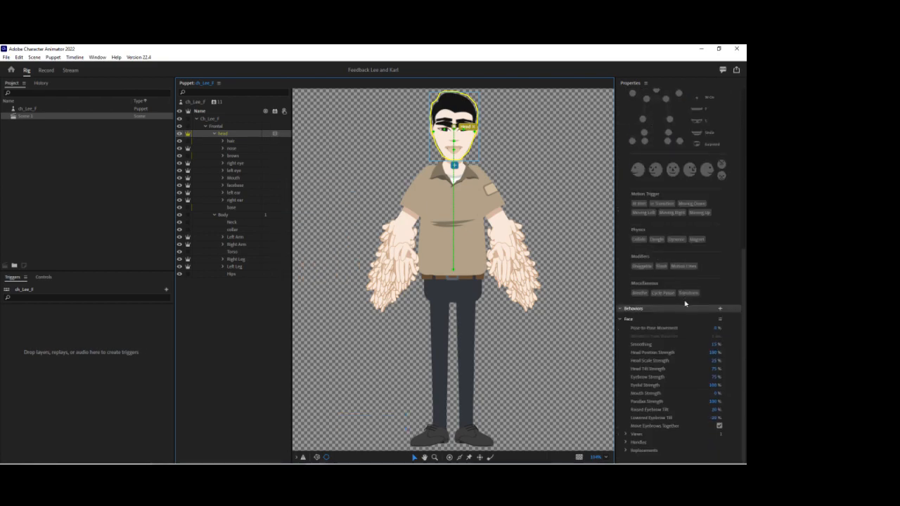
- Set the head layer's Face behavior to 0% Head Position Strength and 0% Head Scale Strength
{"action": "left_click", "coordinate": [714, 352]}
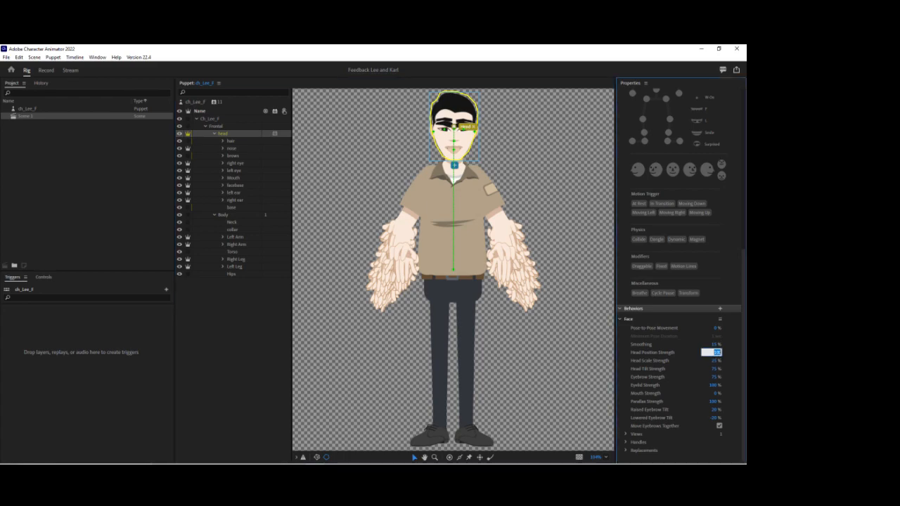
{"action": "type", "text": "0"}
{"action": "key", "text": "Tab"}
{"action": "type", "text": "0"}
{"action": "key", "text": "Return"}
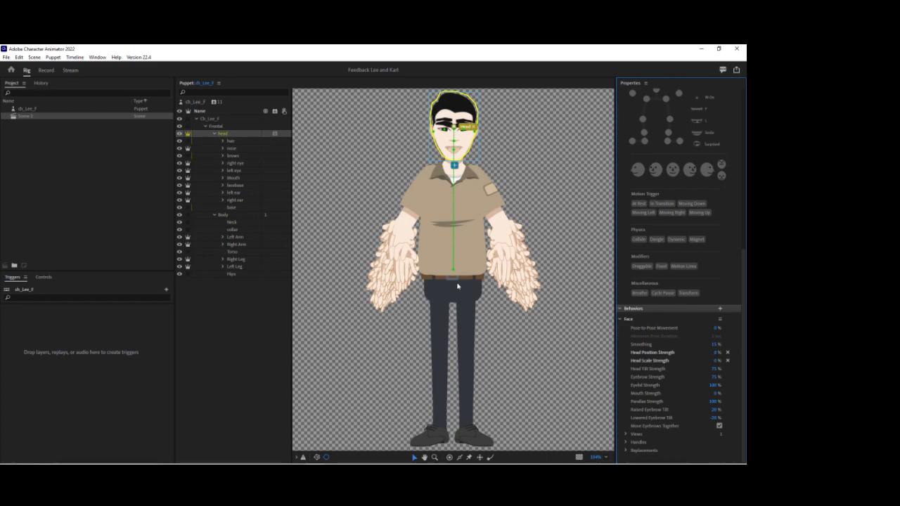
- Tag the right eyeball layer inside the right eye group as Right Eye
{"action": "left_click", "coordinate": [237, 163]}
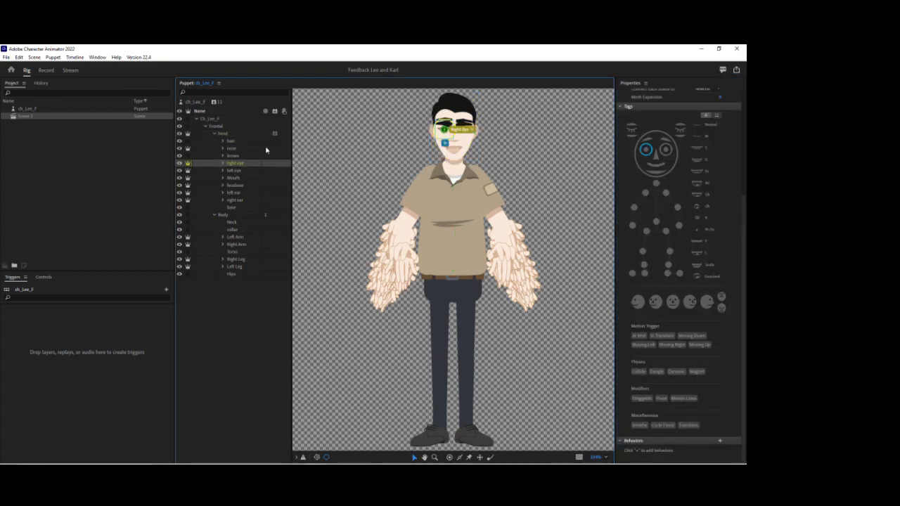
{"action": "left_click", "coordinate": [222, 163]}
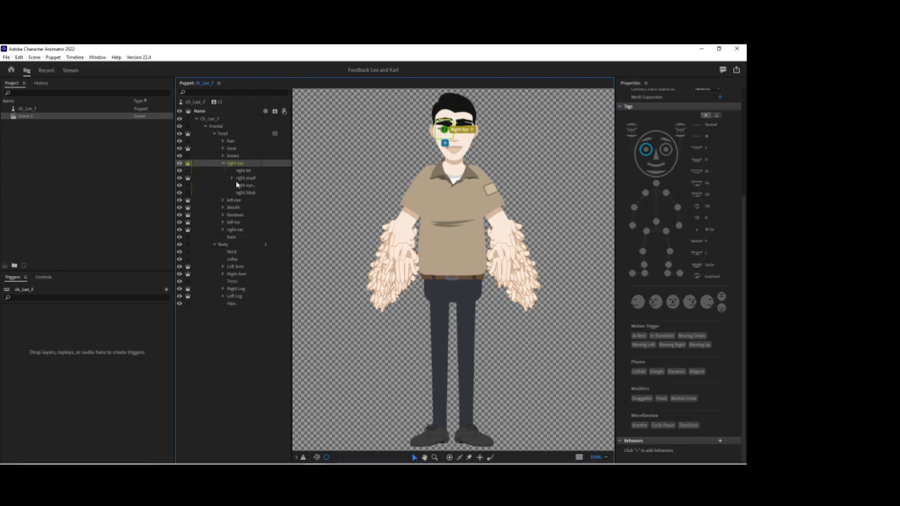
{"action": "left_click", "coordinate": [240, 186]}
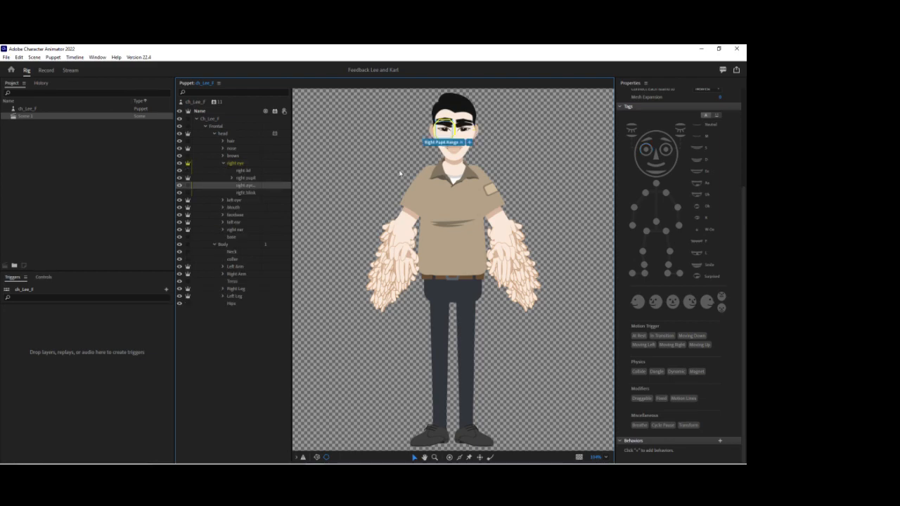
{"action": "left_click", "coordinate": [643, 151]}
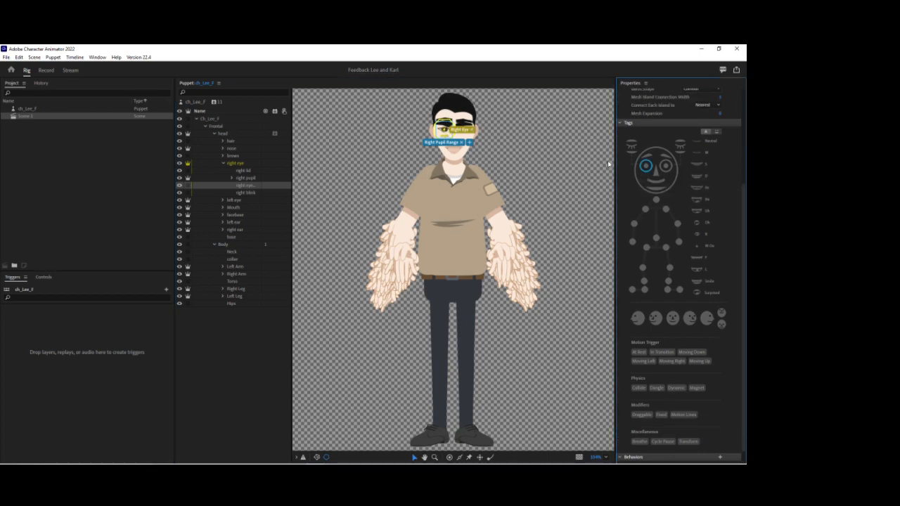
- Tag the left eyeball layer inside the left eye group as Left Eye, and collapse both eye groups
{"action": "left_click", "coordinate": [223, 200]}
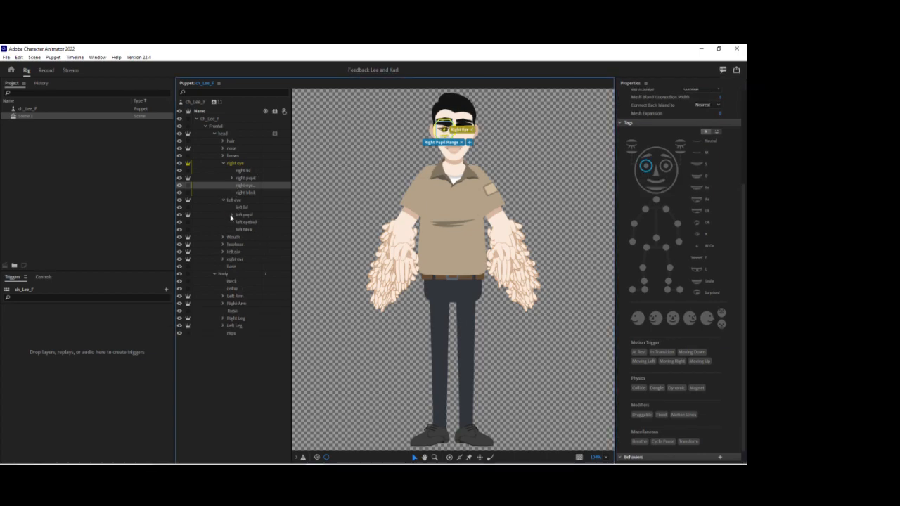
{"action": "left_click", "coordinate": [243, 224]}
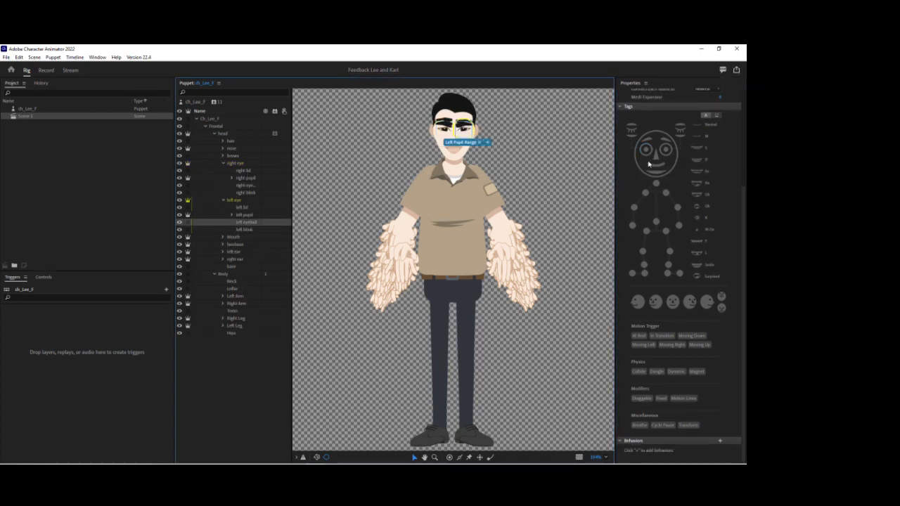
{"action": "left_click", "coordinate": [665, 151]}
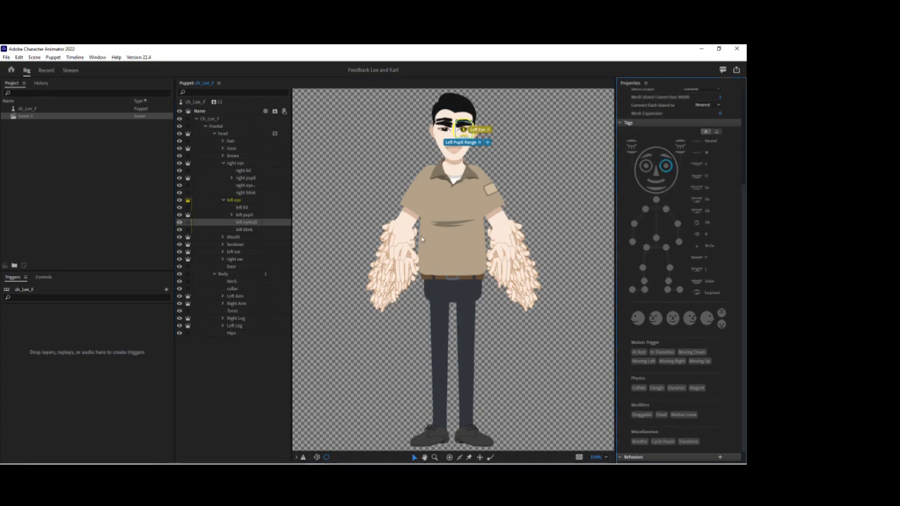
{"action": "left_click", "coordinate": [223, 201]}
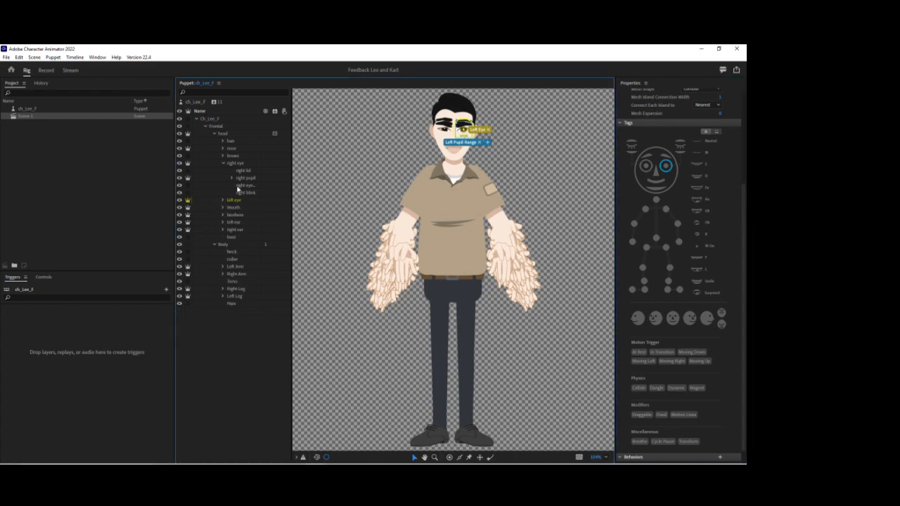
{"action": "left_click", "coordinate": [223, 163]}
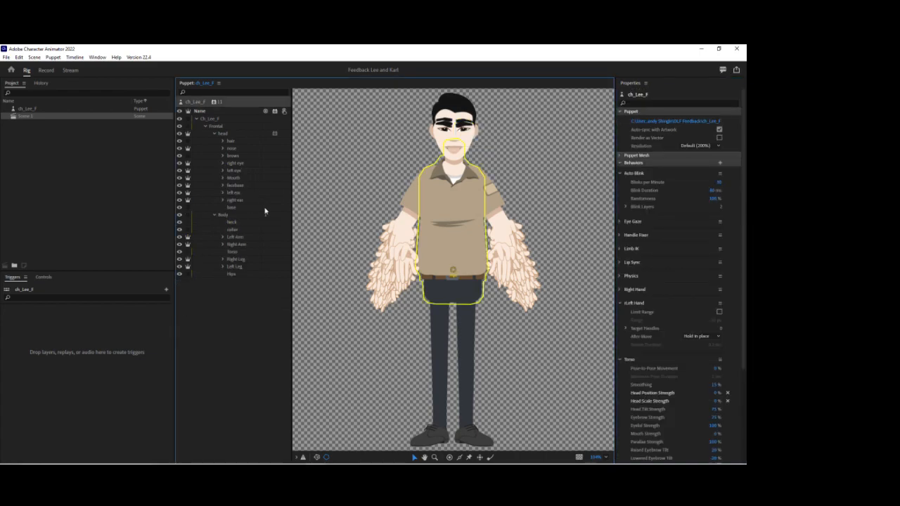
- Move the head layer's origin handle down from between the eyes to the chin
{"action": "left_click", "coordinate": [223, 134]}
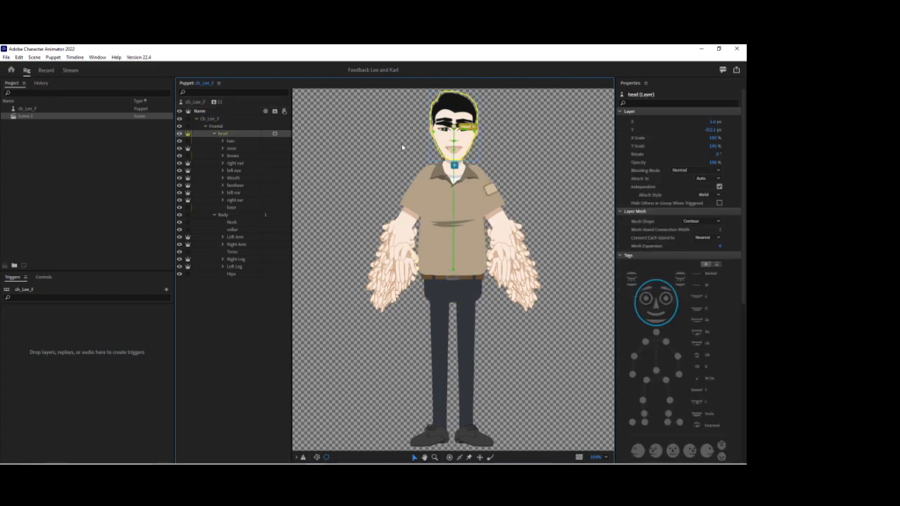
{"action": "left_click_drag", "start_coordinate": [454, 127], "coordinate": [455, 154]}
{"action": "left_click", "coordinate": [454, 155]}
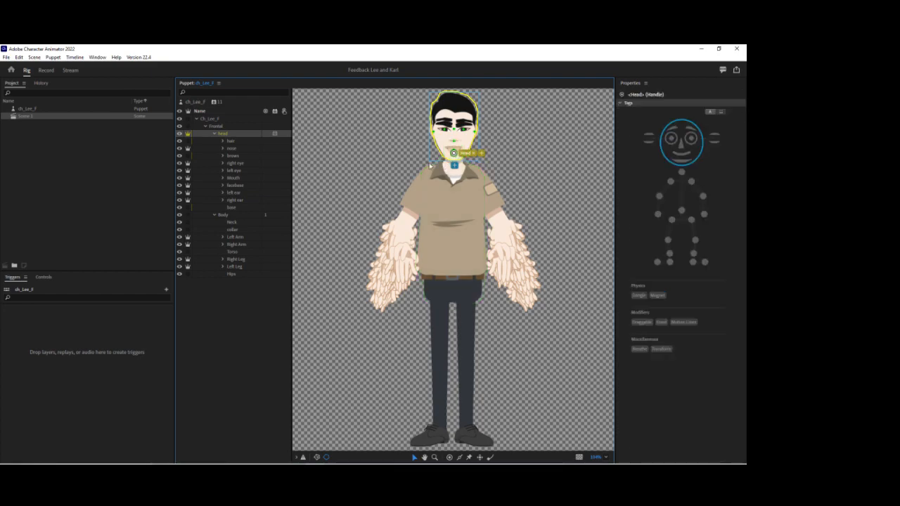
- Move the Left Arm layer's origin handle up to the shoulder and tag it as Left Shoulder
{"action": "left_click", "coordinate": [238, 236]}
{"action": "left_click_drag", "start_coordinate": [502, 241], "coordinate": [478, 179]}
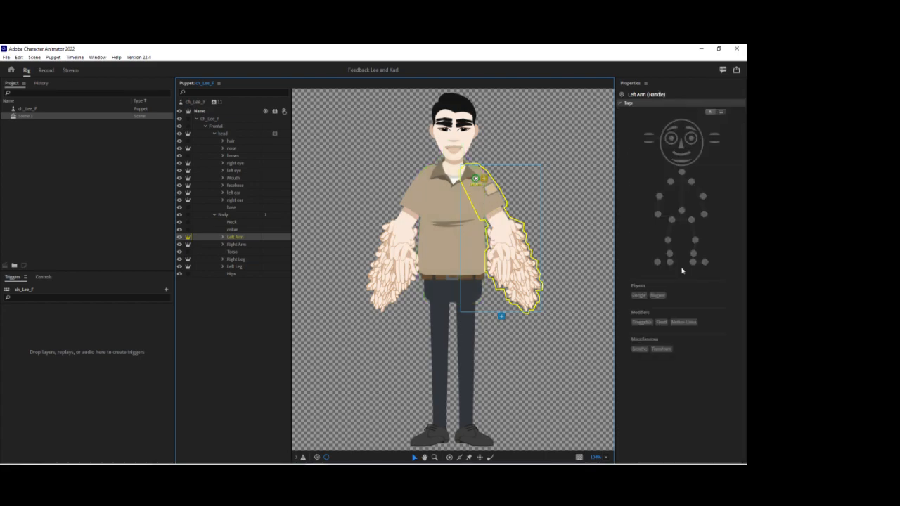
{"action": "left_click", "coordinate": [691, 182]}
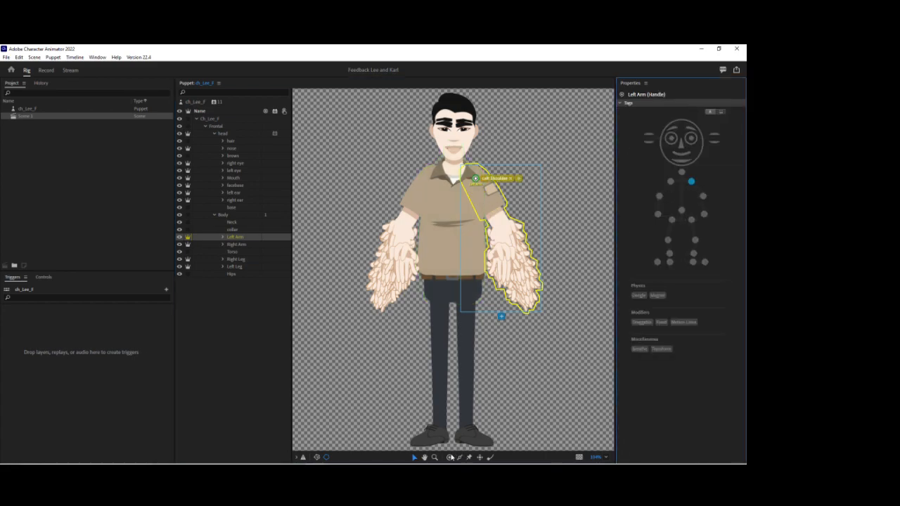
- Add handles at the left arm's elbow and wrist, tagged Left Elbow and Left Wrist, and make the wrist handle Draggable
{"action": "left_click", "coordinate": [449, 456]}
{"action": "left_click", "coordinate": [506, 231]}
{"action": "left_click", "coordinate": [520, 282]}
{"action": "left_click", "coordinate": [704, 214]}
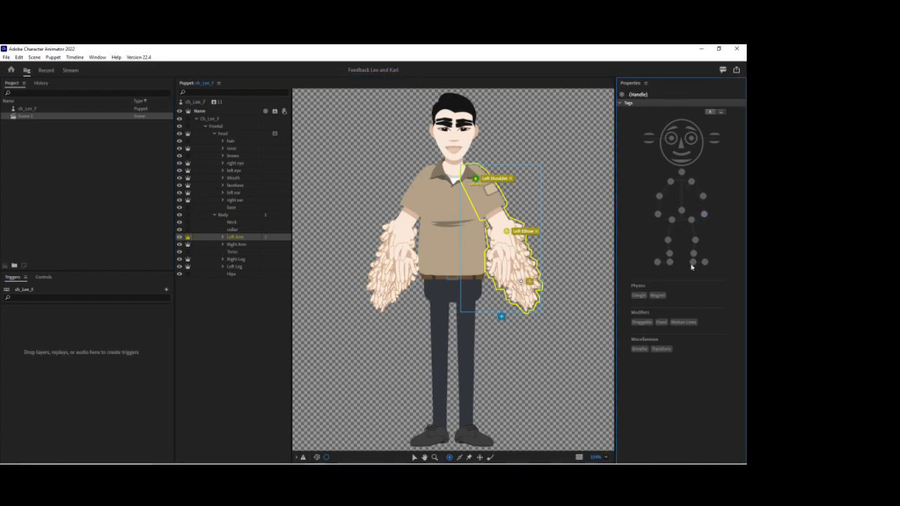
{"action": "left_click", "coordinate": [641, 322]}
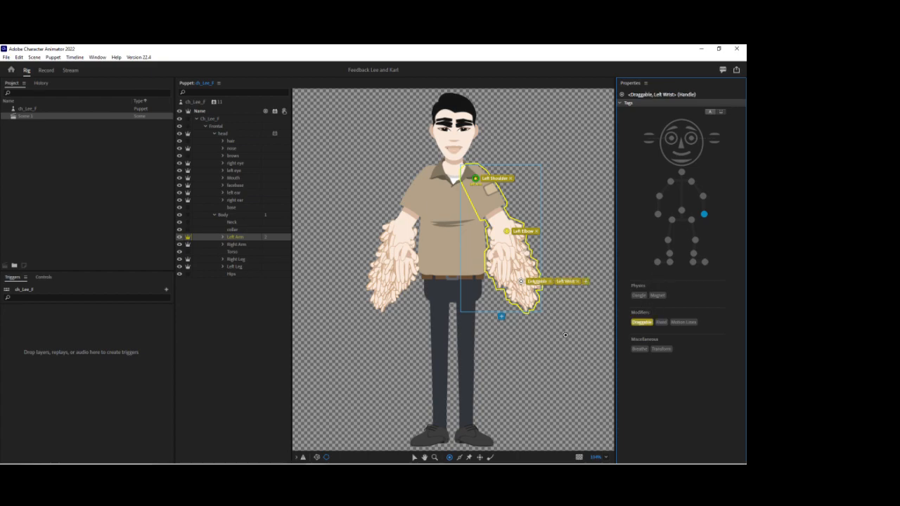
- Draw sticks along both the outer and inner sides of the left upper arm and forearm, redoing the inner forearm stick
{"action": "left_click", "coordinate": [459, 457]}
{"action": "mouse_move", "coordinate": [485, 172]}
{"action": "left_mouse_down"}
{"action": "mouse_move", "coordinate": [517, 225]}
{"action": "mouse_move", "coordinate": [532, 278]}
{"action": "left_mouse_up"}
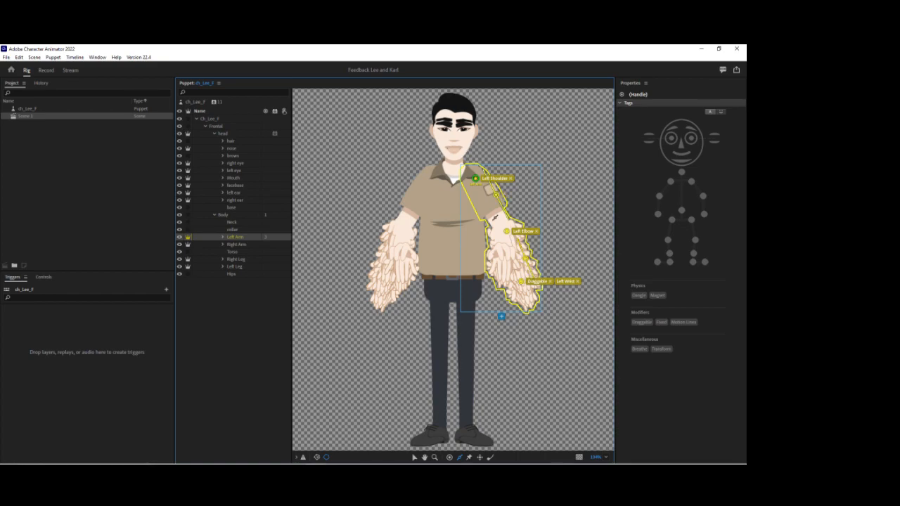
{"action": "left_click_drag", "start_coordinate": [468, 181], "coordinate": [521, 230]}
{"action": "left_click_drag", "start_coordinate": [504, 243], "coordinate": [520, 282]}
{"action": "key", "text": "ctrl+z"}
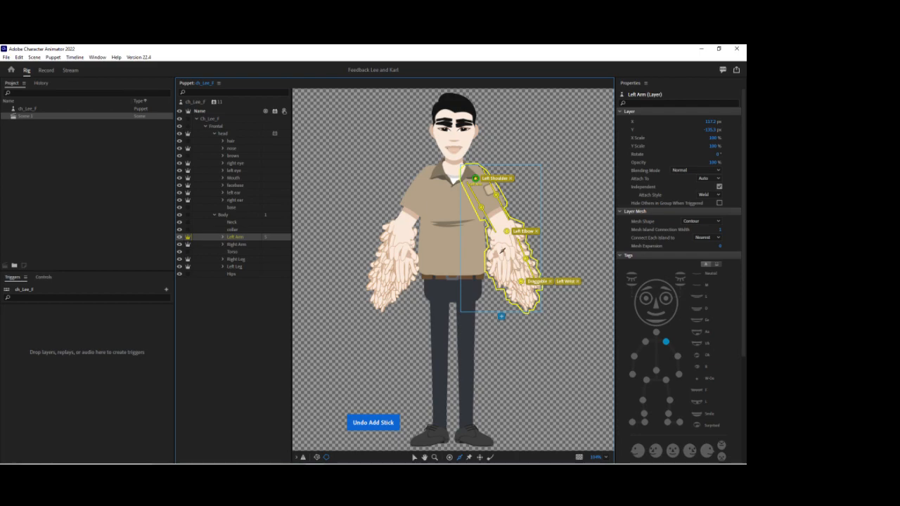
{"action": "left_click_drag", "start_coordinate": [503, 246], "coordinate": [517, 280]}
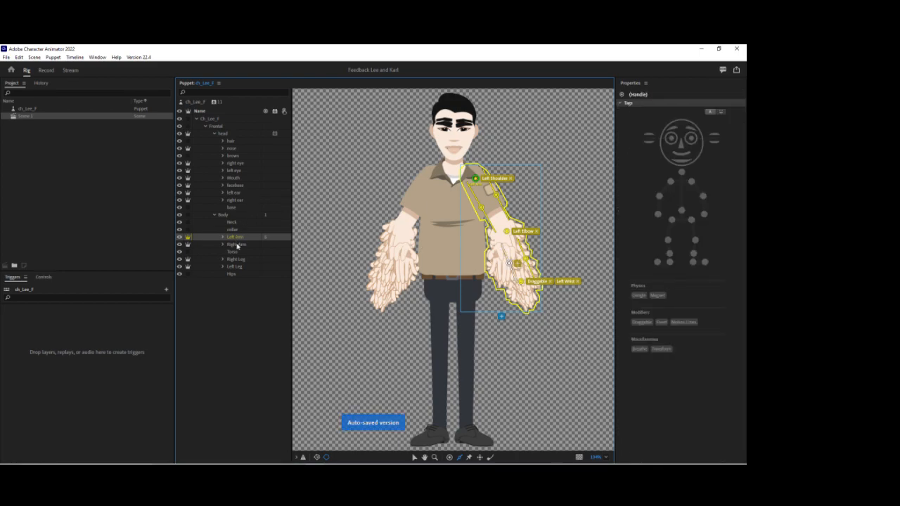
- Move the Right Arm layer's origin handle up to the shoulder and tag it as Right Shoulder
{"action": "left_click", "coordinate": [288, 243]}
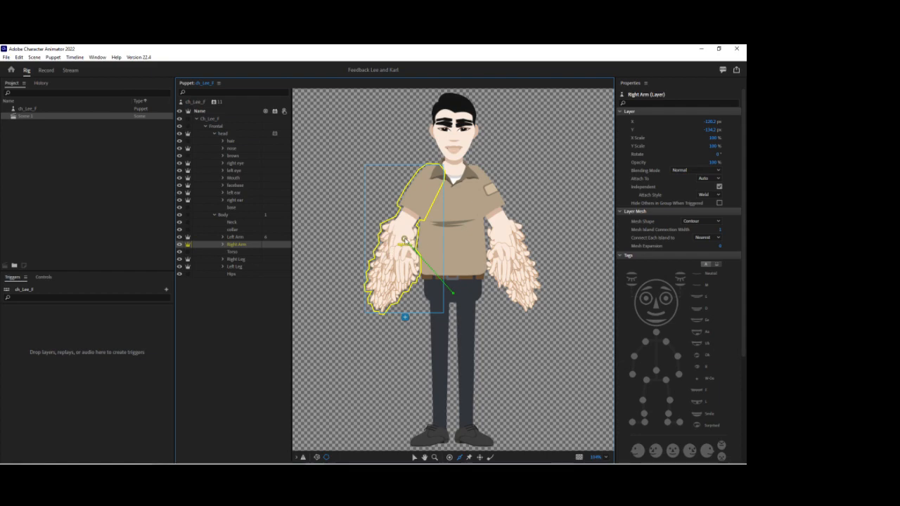
{"action": "left_click", "coordinate": [429, 178]}
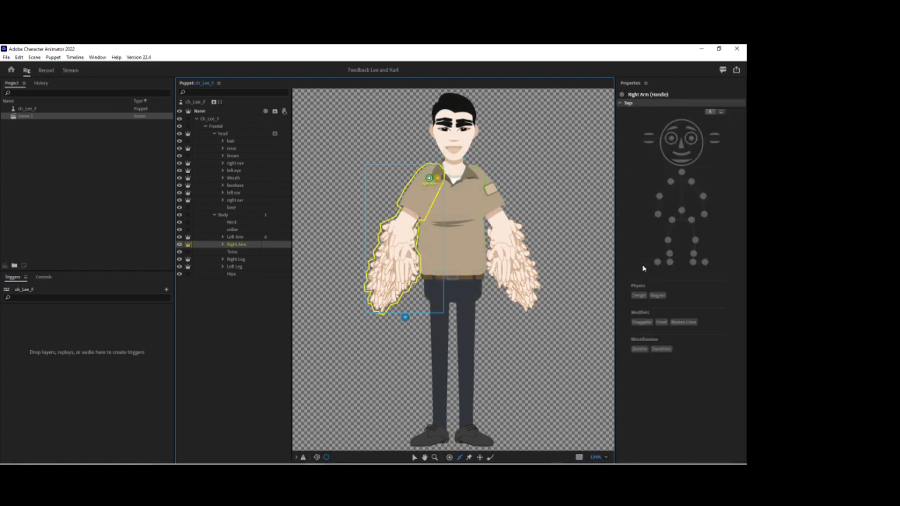
{"action": "left_click", "coordinate": [670, 182]}
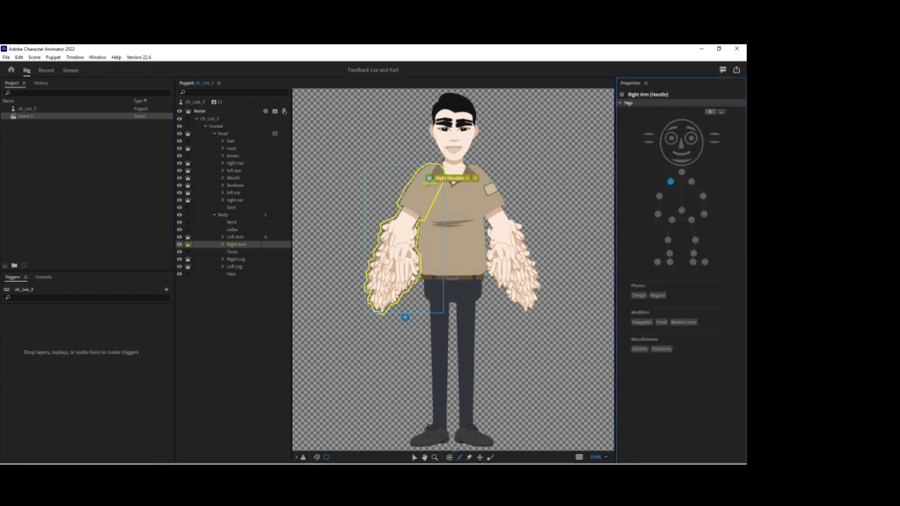
- Add handles at the right arm's elbow and wrist, tagged Right Elbow and Right Wrist, and make the wrist handle Draggable
{"action": "left_click", "coordinate": [450, 457]}
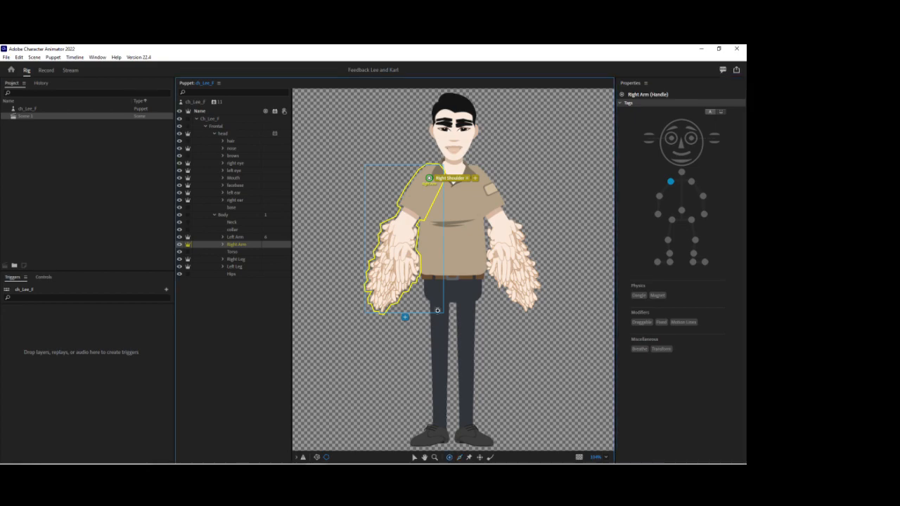
{"action": "left_click", "coordinate": [398, 236]}
{"action": "left_click", "coordinate": [658, 196]}
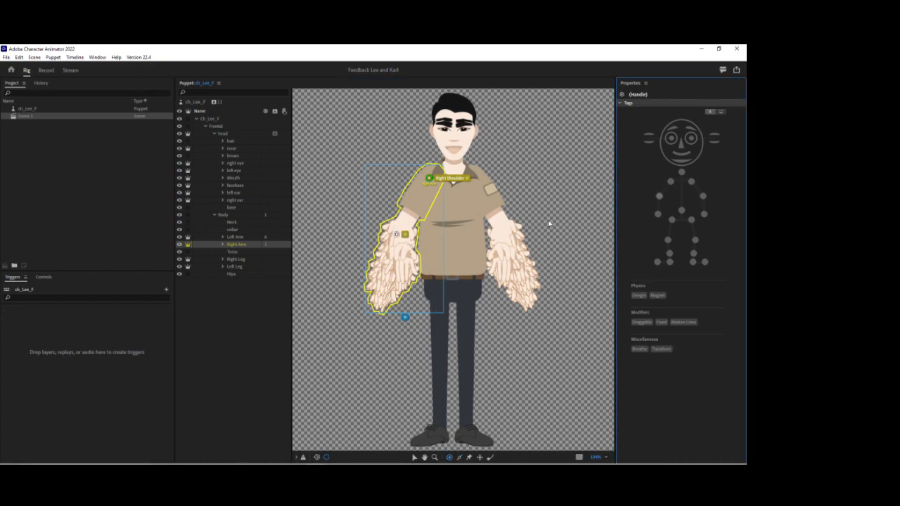
{"action": "left_click", "coordinate": [387, 285]}
{"action": "left_click", "coordinate": [658, 214]}
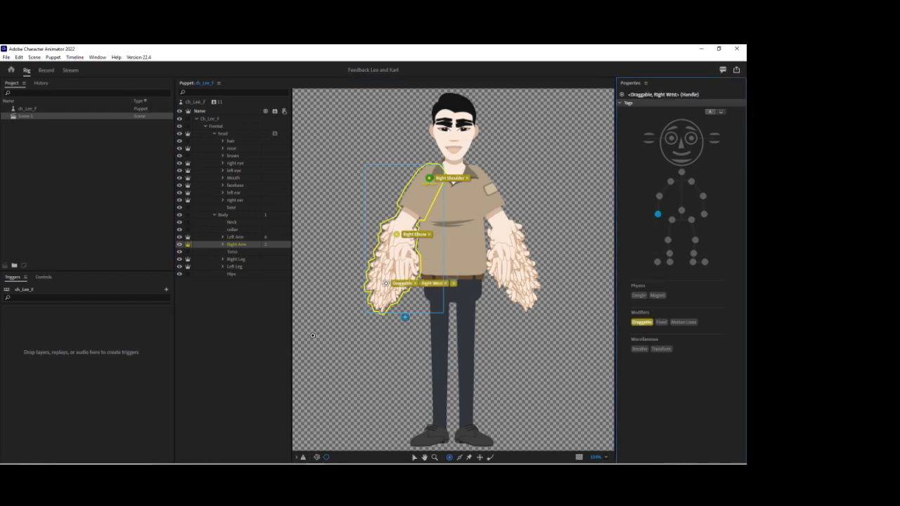
- Draw sticks along both the outer and inner sides of the right upper arm and forearm
{"action": "left_click", "coordinate": [459, 457]}
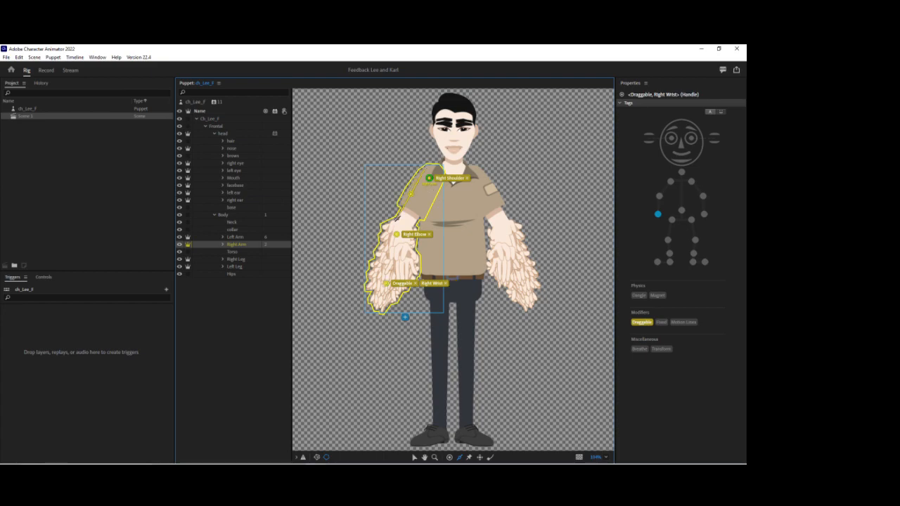
{"action": "left_click", "coordinate": [419, 196]}
{"action": "left_click_drag", "start_coordinate": [438, 184], "coordinate": [375, 283]}
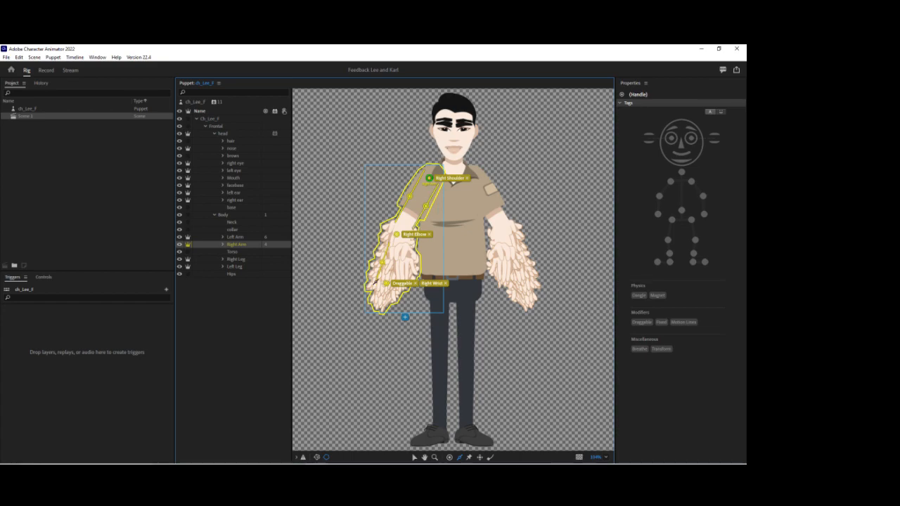
{"action": "left_click_drag", "start_coordinate": [407, 246], "coordinate": [392, 282]}
{"action": "left_click", "coordinate": [211, 126]}
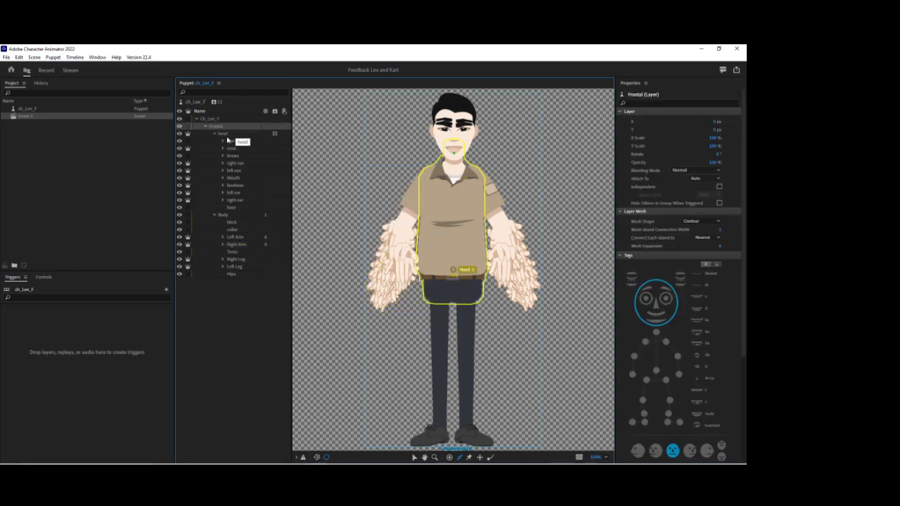
{"action": "left_click", "coordinate": [223, 134]}
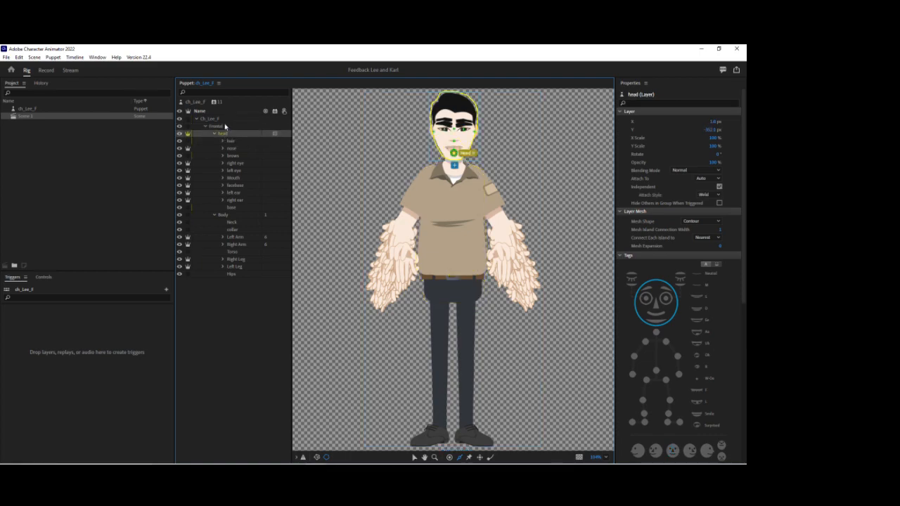
{"action": "left_click", "coordinate": [236, 238]}
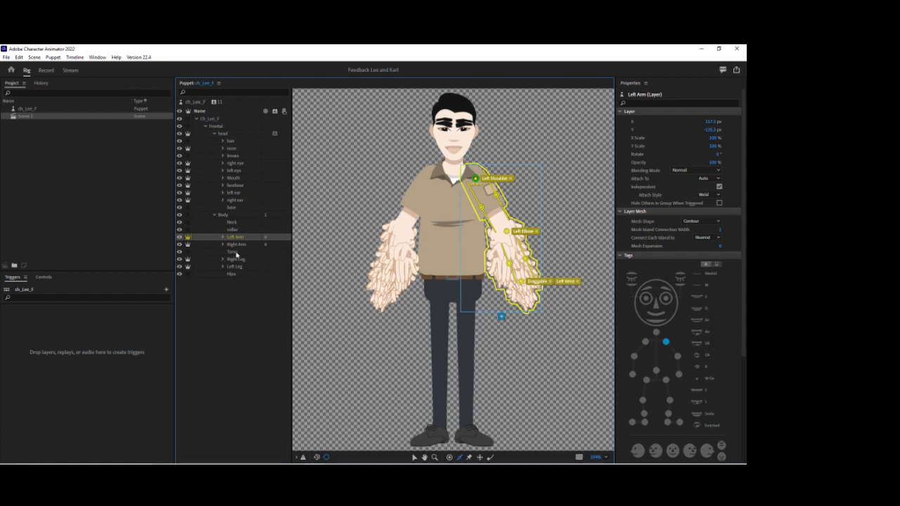
- Move the Right Leg layer's origin handle up to the hip and tag it as Right Hip
{"action": "left_click", "coordinate": [233, 260]}
{"action": "left_click_drag", "start_coordinate": [430, 367], "coordinate": [441, 296]}
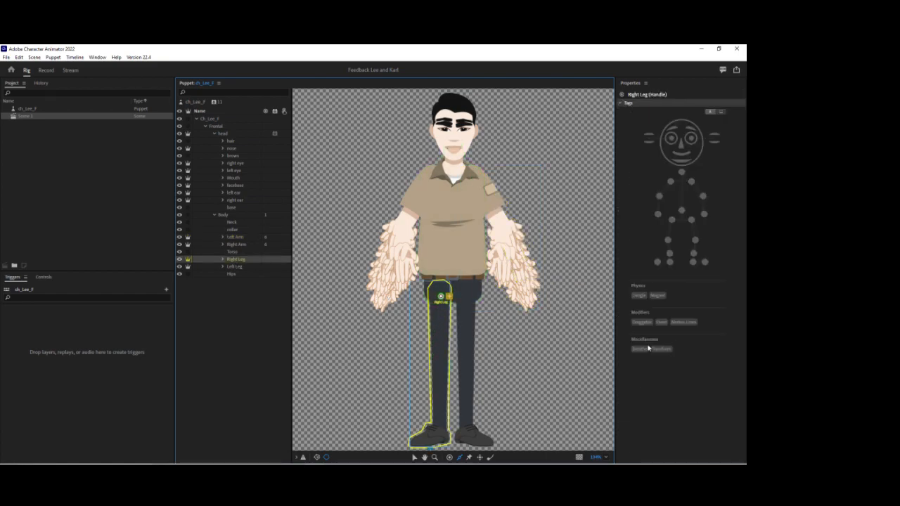
{"action": "left_click", "coordinate": [671, 220]}
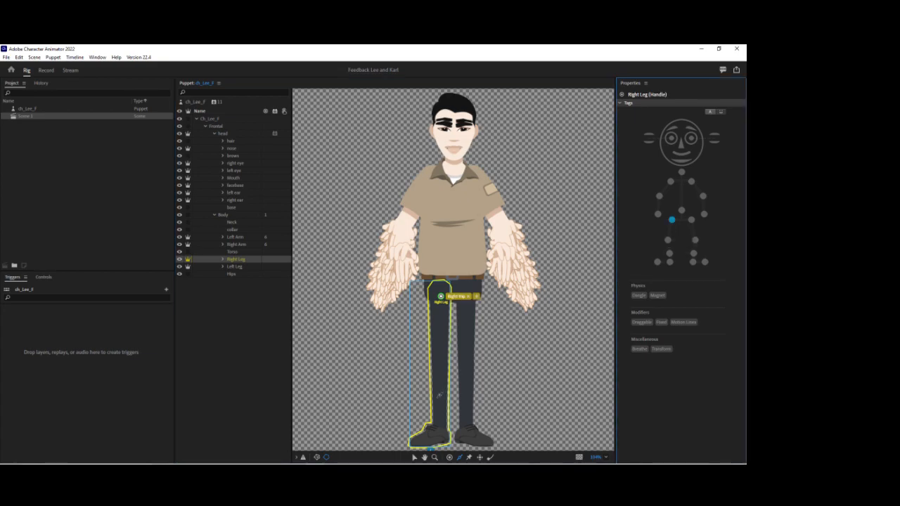
- Add handles at the right leg's knee and ankle, tagged Right Knee and Right Ankle
{"action": "left_click", "coordinate": [449, 457]}
{"action": "left_click", "coordinate": [441, 356]}
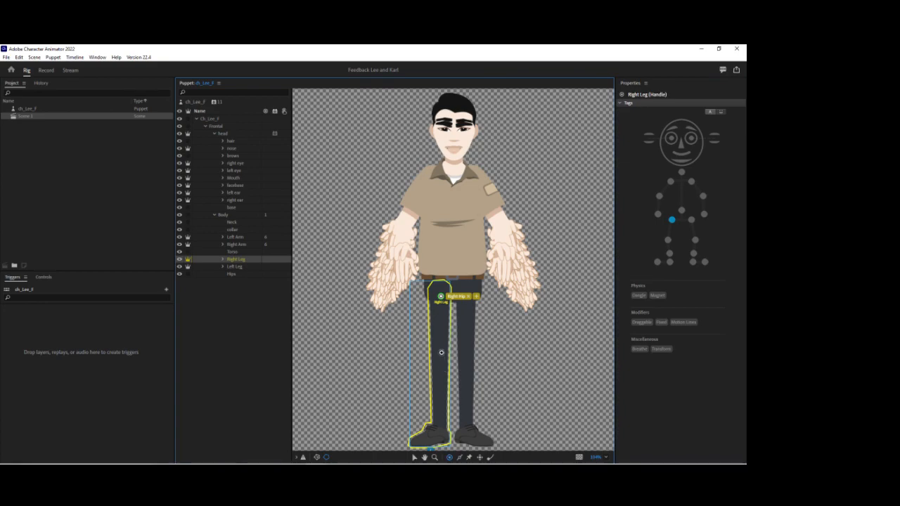
{"action": "left_click", "coordinate": [668, 239]}
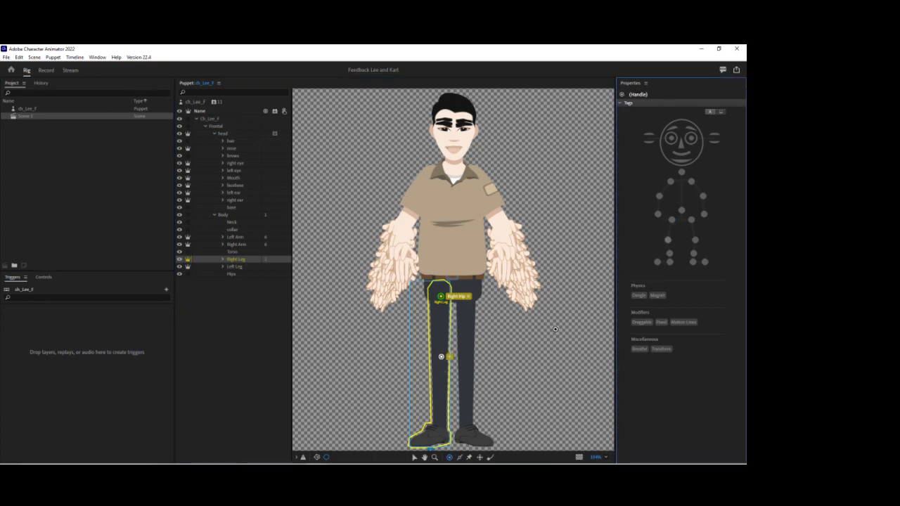
{"action": "left_click", "coordinate": [440, 420]}
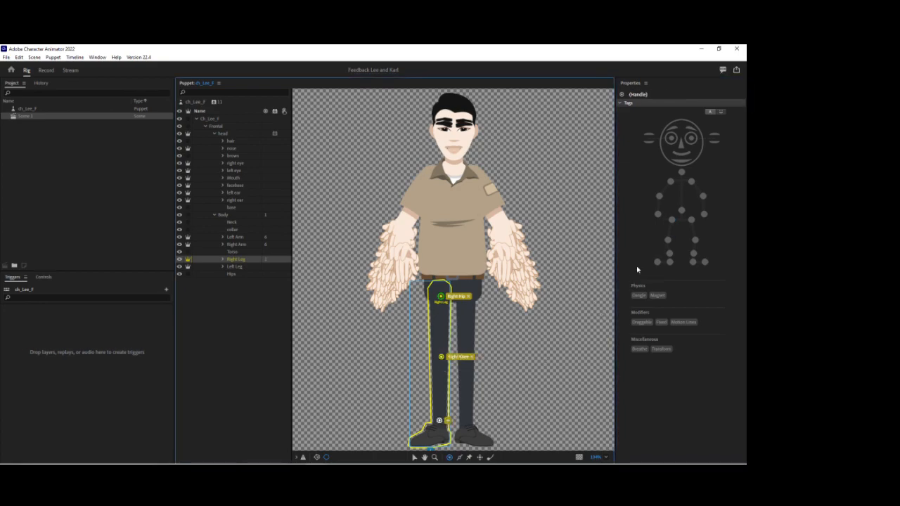
{"action": "left_click", "coordinate": [669, 254]}
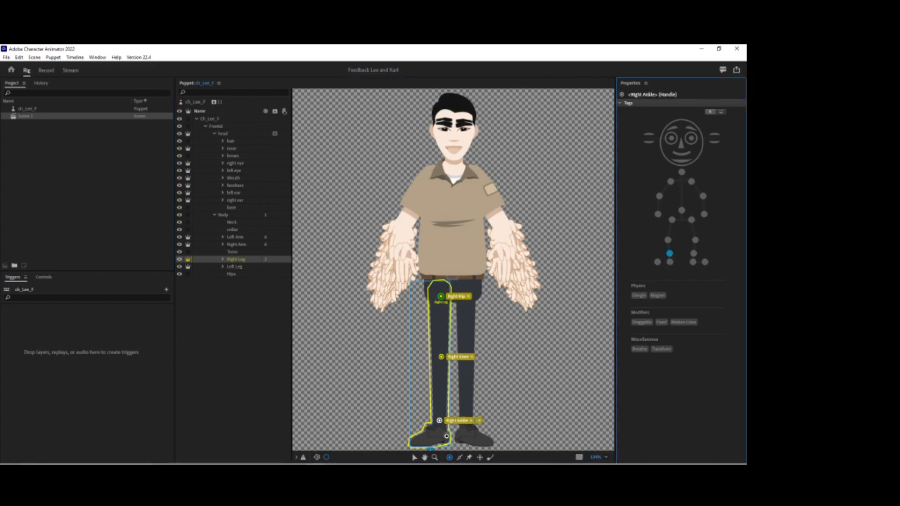
- Add handles at the heel and tip of the right shoe, tagged Right Heel and Right Toe
{"action": "left_click", "coordinate": [444, 439]}
{"action": "left_click", "coordinate": [669, 261]}
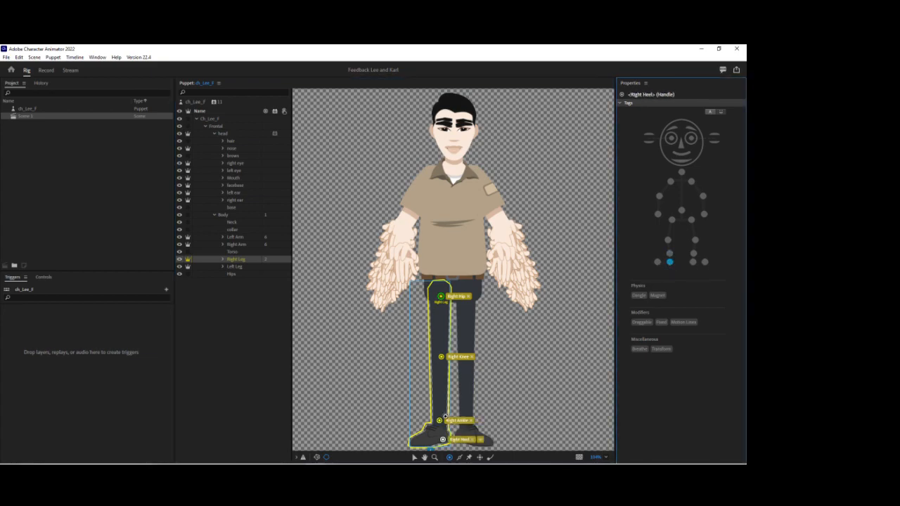
{"action": "left_click", "coordinate": [415, 442]}
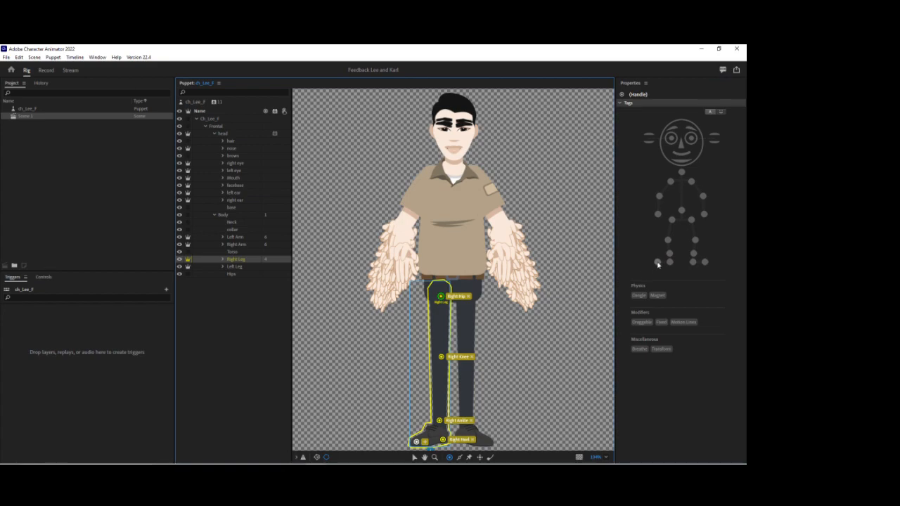
{"action": "left_click", "coordinate": [657, 261]}
- Draw sticks along the outer and inner sides of the right leg, running from hip to ankle
{"action": "left_click", "coordinate": [461, 458]}
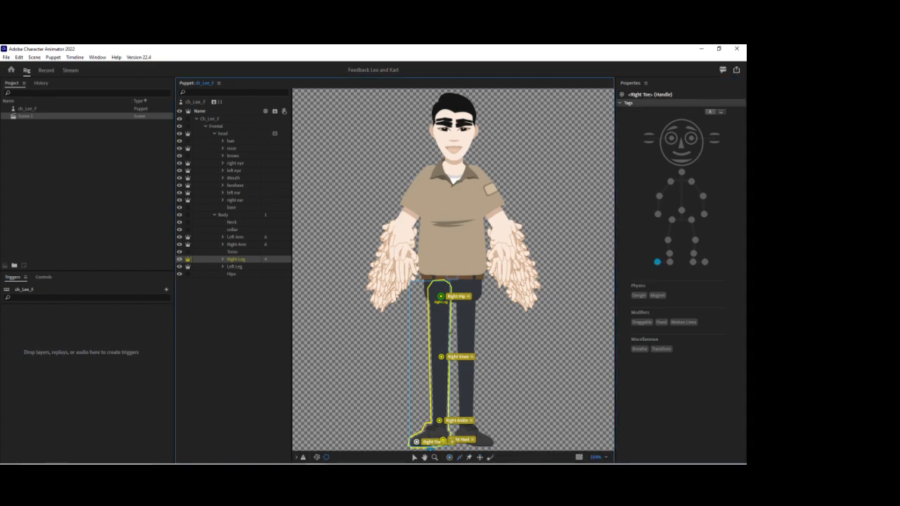
{"action": "left_click_drag", "start_coordinate": [433, 296], "coordinate": [433, 422]}
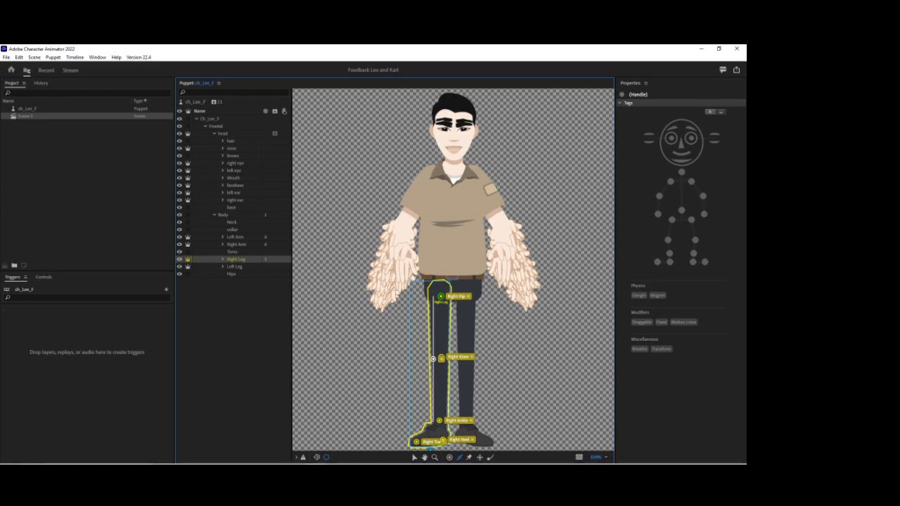
{"action": "key", "text": "ctrl+z"}
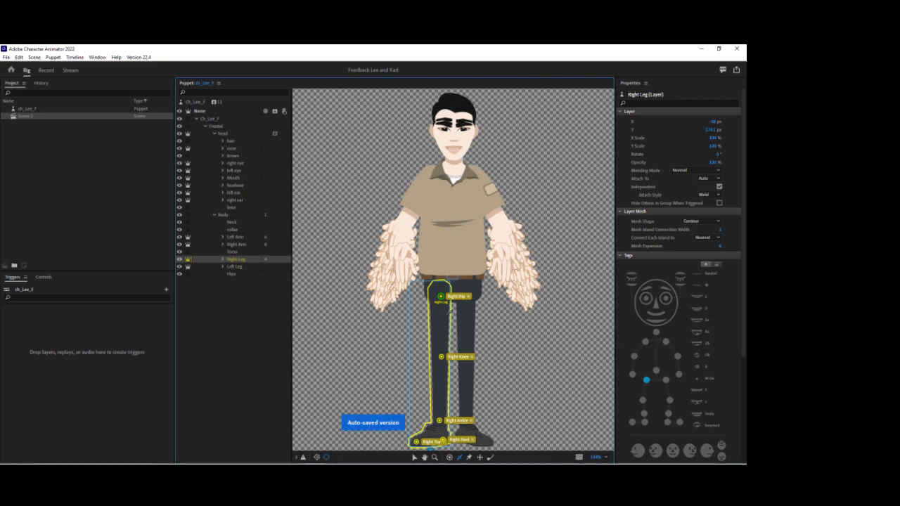
{"action": "key", "text": "ctrl+shift+z"}
{"action": "left_click_drag", "start_coordinate": [450, 291], "coordinate": [446, 419]}
{"action": "key", "text": "ctrl+z"}
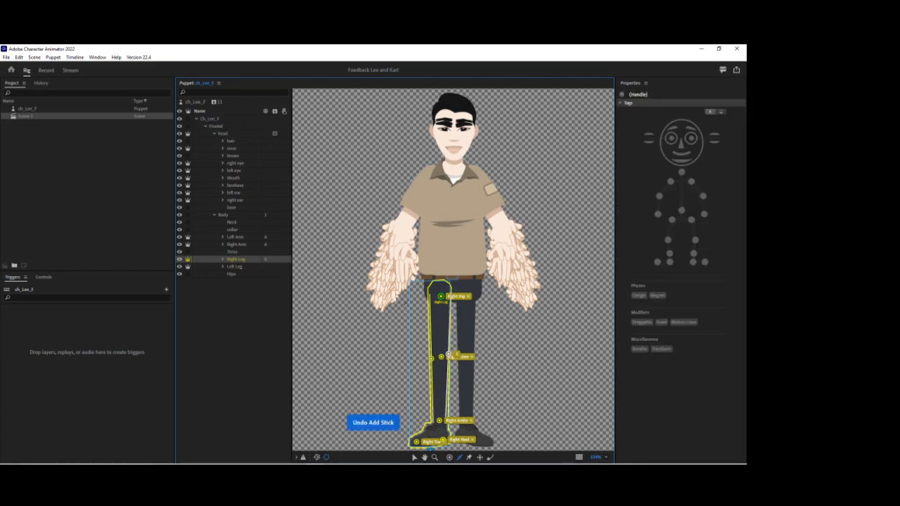
{"action": "left_click_drag", "start_coordinate": [447, 295], "coordinate": [446, 424]}
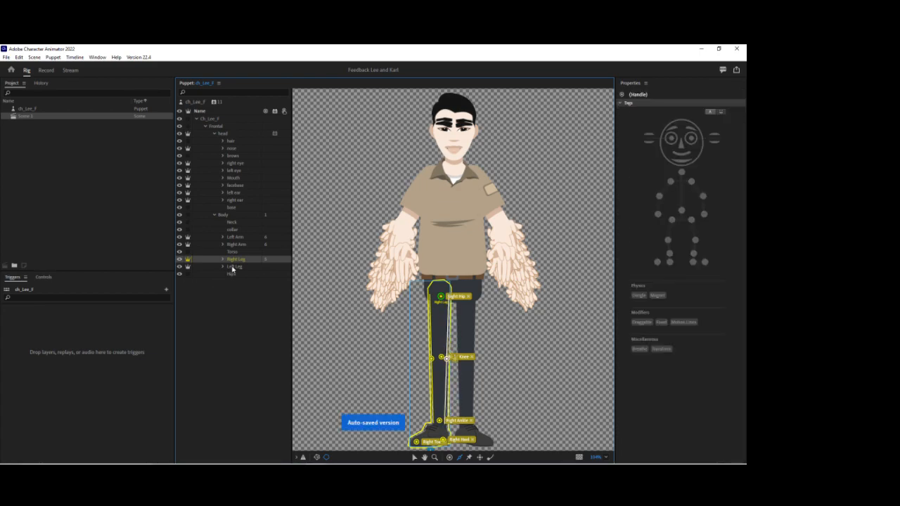
- Move the Left Leg layer's origin handle up to the hip and tag it as Left Knee
{"action": "left_click", "coordinate": [233, 267]}
{"action": "left_click_drag", "start_coordinate": [474, 365], "coordinate": [466, 294]}
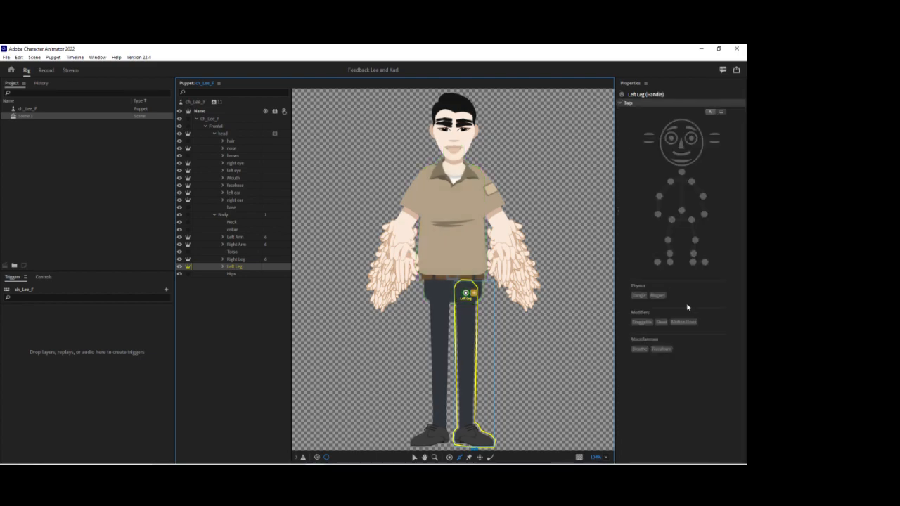
{"action": "left_click", "coordinate": [695, 239]}
- Add a handle at the middle of the left leg and tag it as Left Knee
{"action": "left_click", "coordinate": [449, 457]}
{"action": "left_click", "coordinate": [468, 365]}
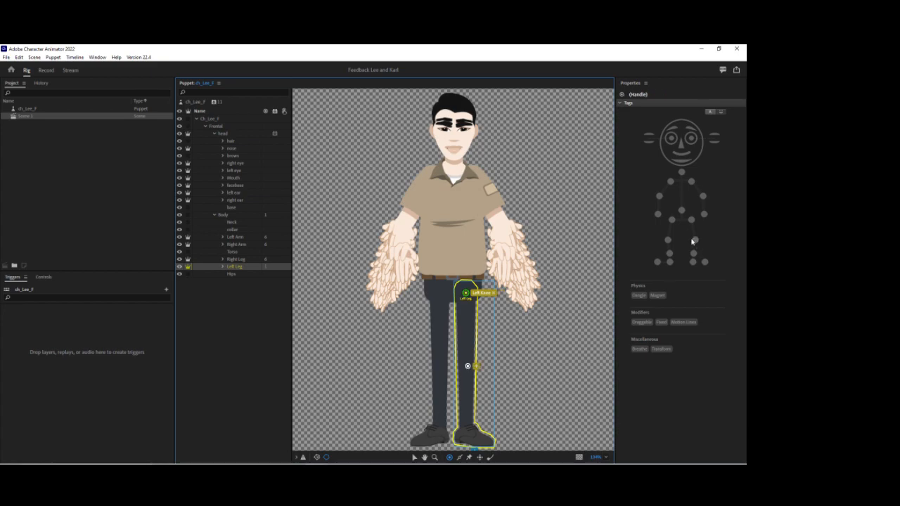
{"action": "left_click", "coordinate": [695, 241]}
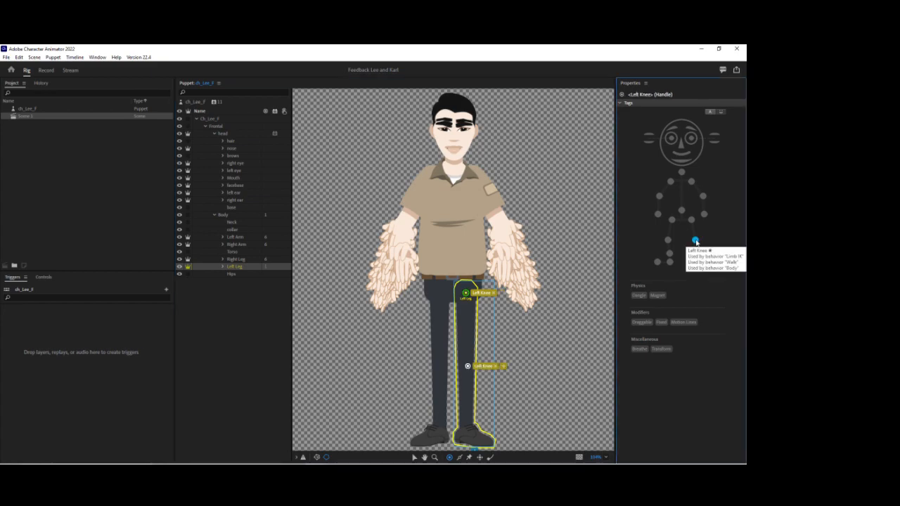
- Remove the Left Knee tag from the left leg's hip handle and tag that handle as Left Hip
{"action": "left_click", "coordinate": [493, 293]}
{"action": "key", "text": "ctrl+z"}
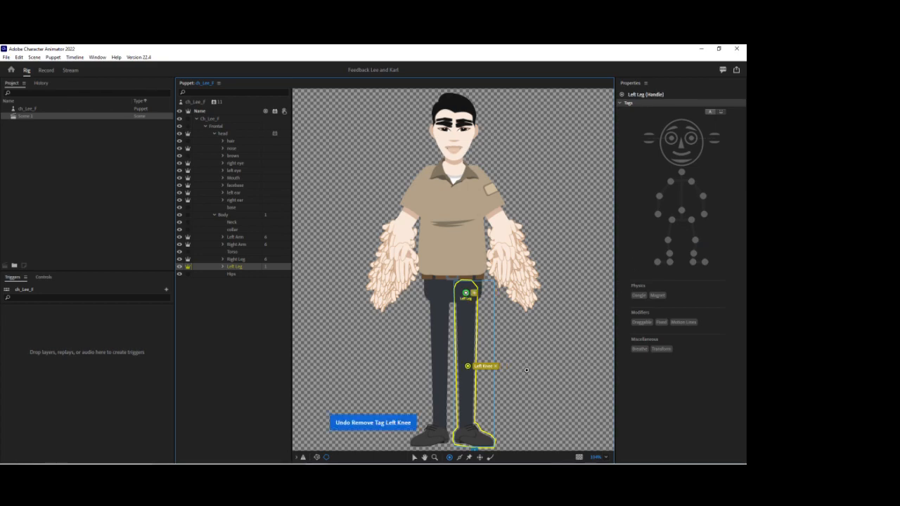
{"action": "left_click", "coordinate": [466, 294]}
{"action": "left_click", "coordinate": [492, 293]}
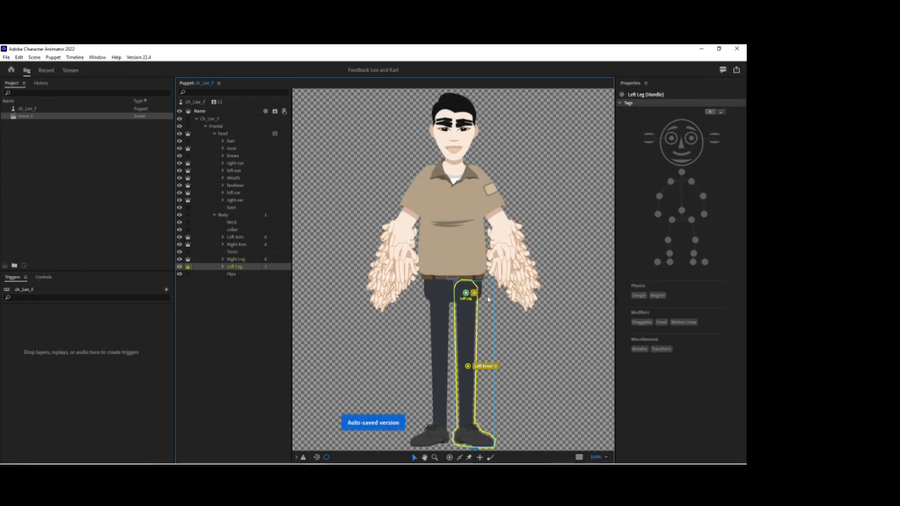
{"action": "left_click", "coordinate": [690, 220]}
- Add handles at the left leg's ankle, shoe tip and heel, tagged Left Ankle, Left Toe and Left Heel
{"action": "left_click", "coordinate": [449, 457]}
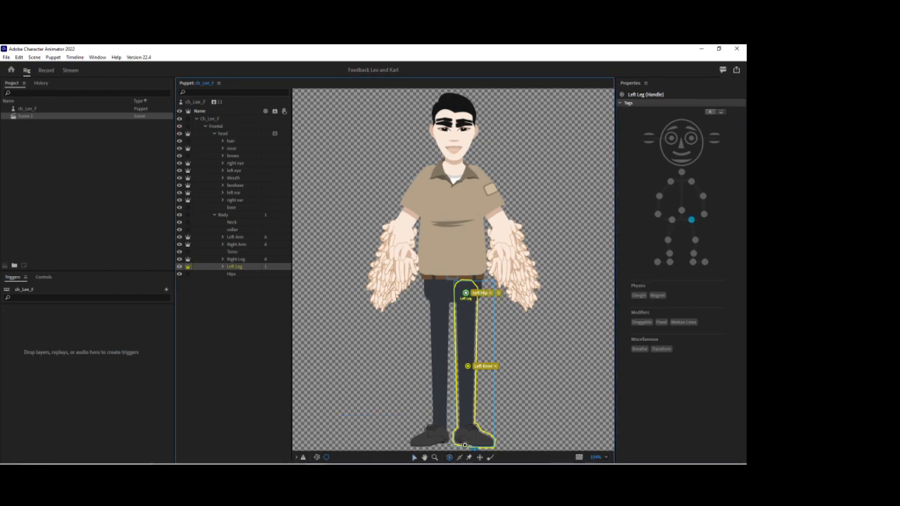
{"action": "left_click", "coordinate": [469, 426]}
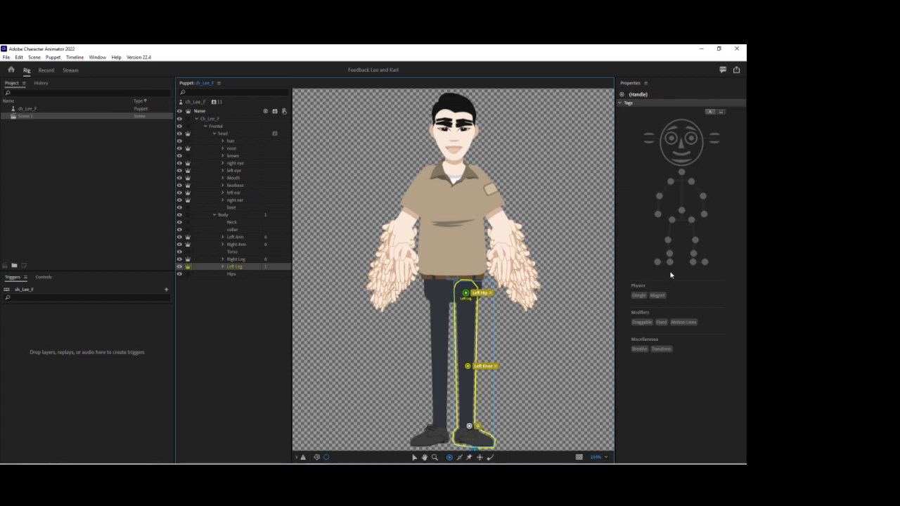
{"action": "left_click", "coordinate": [693, 253]}
{"action": "left_click", "coordinate": [488, 441]}
{"action": "left_click", "coordinate": [704, 262]}
{"action": "left_click", "coordinate": [461, 439]}
{"action": "left_click", "coordinate": [693, 261]}
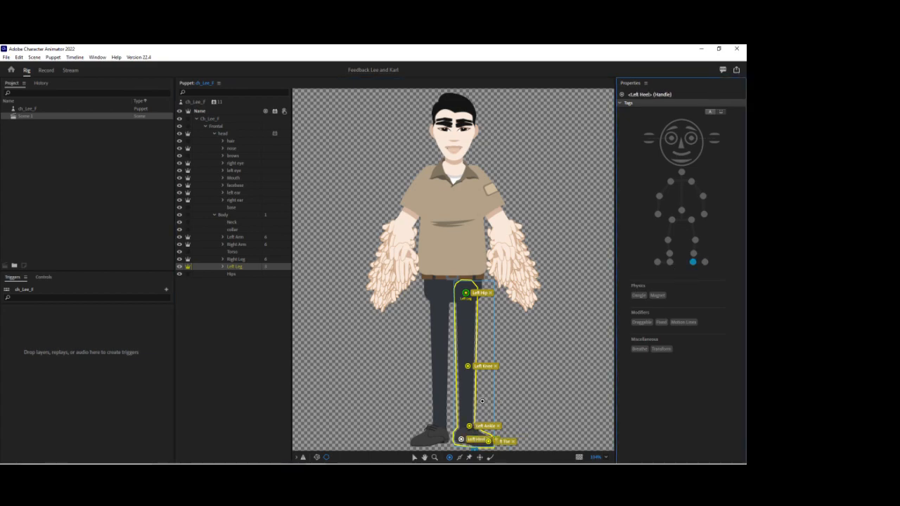
- Draw sticks along the inner and outer sides of the left leg, running from hip to ankle
{"action": "left_click", "coordinate": [459, 457]}
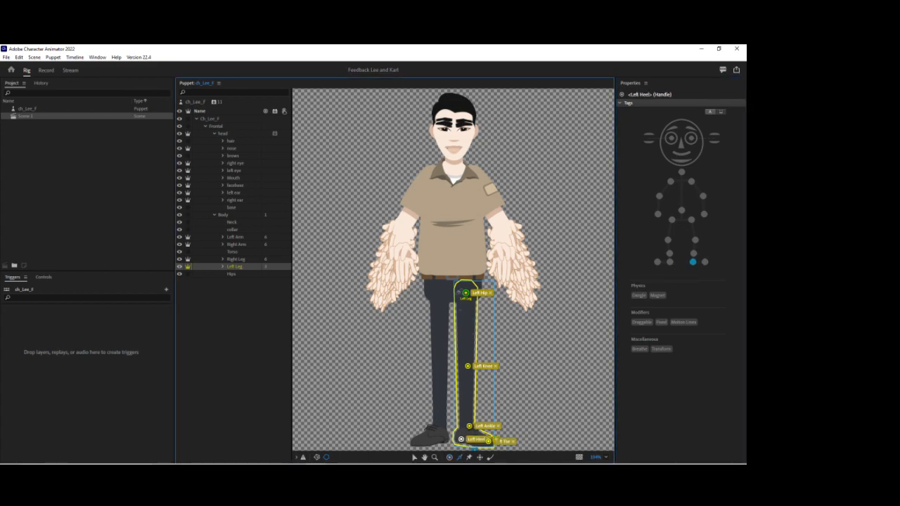
{"action": "mouse_move", "coordinate": [460, 293]}
{"action": "left_mouse_down"}
{"action": "mouse_move", "coordinate": [460, 441]}
{"action": "mouse_move", "coordinate": [461, 428]}
{"action": "left_mouse_up"}
{"action": "left_click_drag", "start_coordinate": [478, 292], "coordinate": [473, 424]}
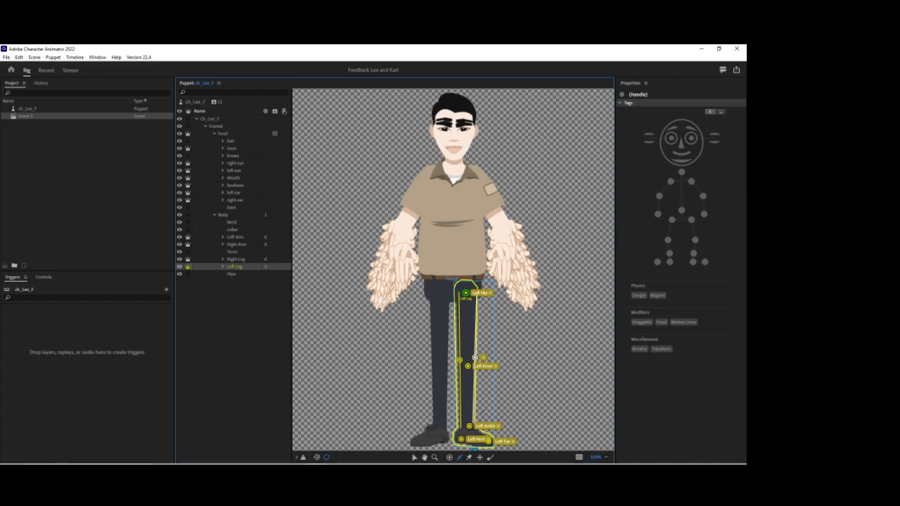
{"action": "key", "text": "ctrl+z"}
{"action": "left_click_drag", "start_coordinate": [474, 293], "coordinate": [473, 423]}
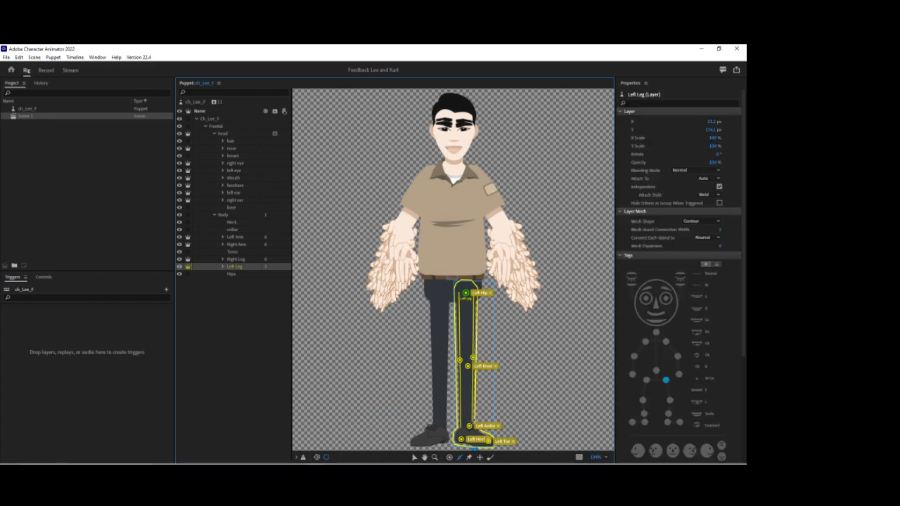
{"action": "key", "text": "ctrl+z"}
- Create a swap set from the brows layer and turn on Latch for its surprised trigger
{"action": "left_click", "coordinate": [238, 156]}
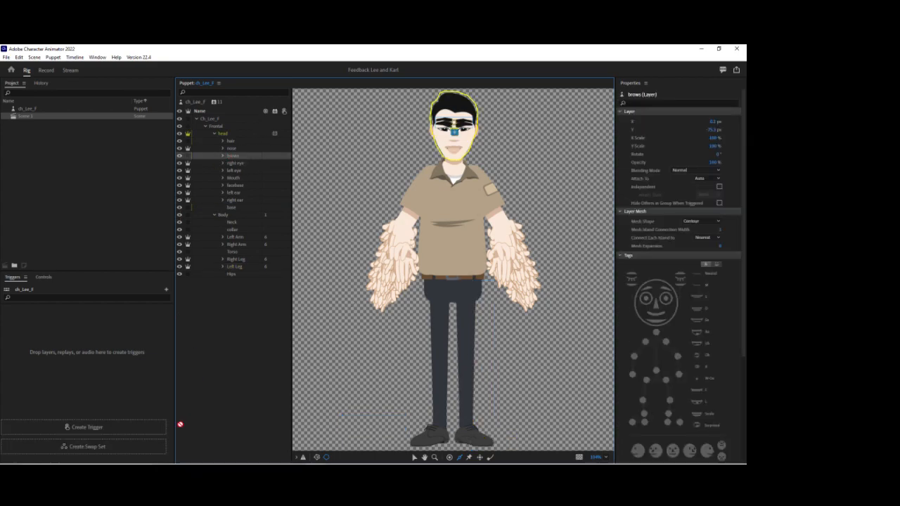
{"action": "left_click", "coordinate": [150, 448]}
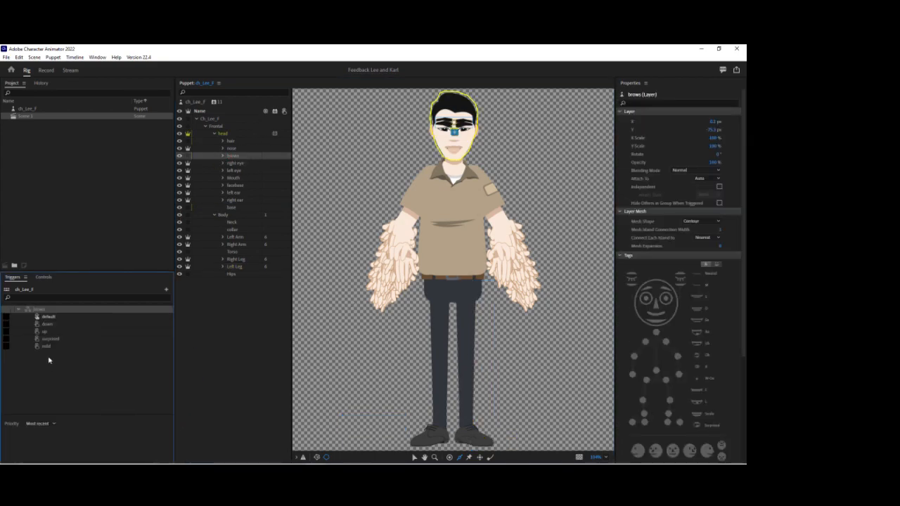
{"action": "left_click", "coordinate": [9, 340]}
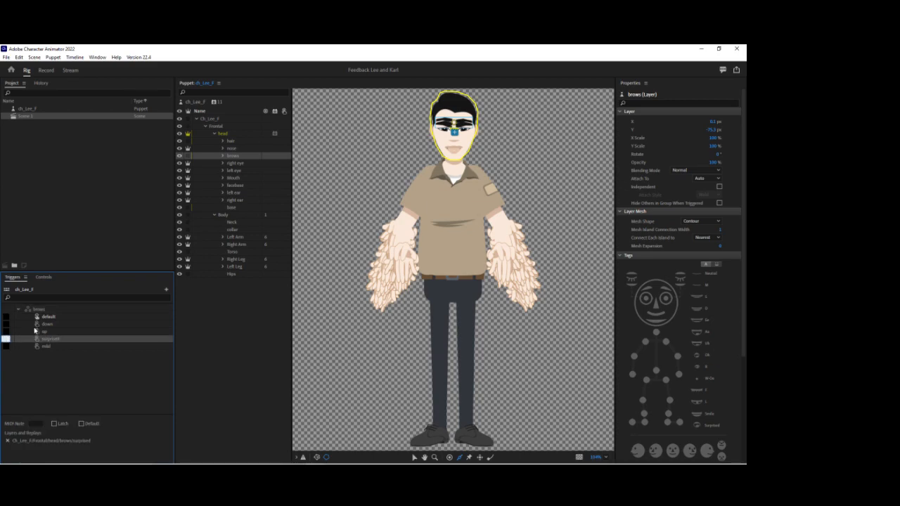
{"action": "left_click", "coordinate": [54, 423]}
{"action": "left_click", "coordinate": [18, 309]}
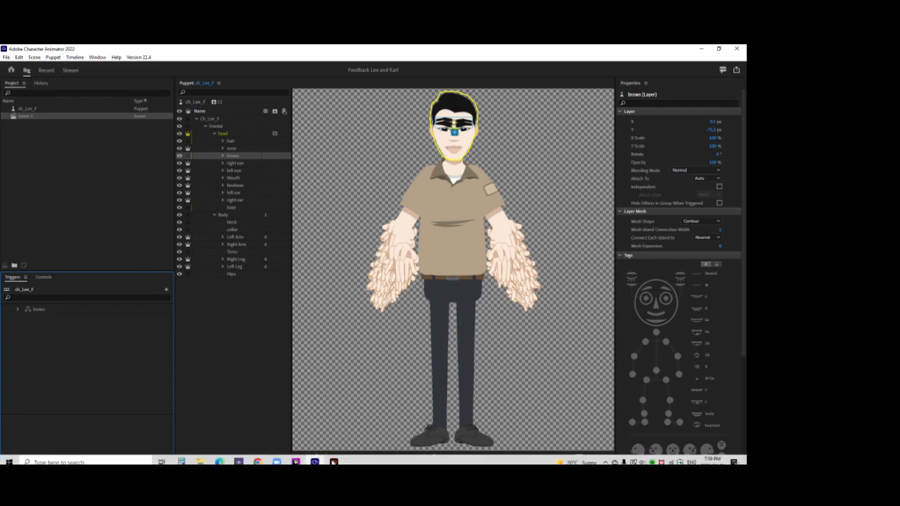
- Switch to Illustrator and examine the hair layer's sublayers and the character's hair artwork up close
{"action": "left_click", "coordinate": [335, 456]}
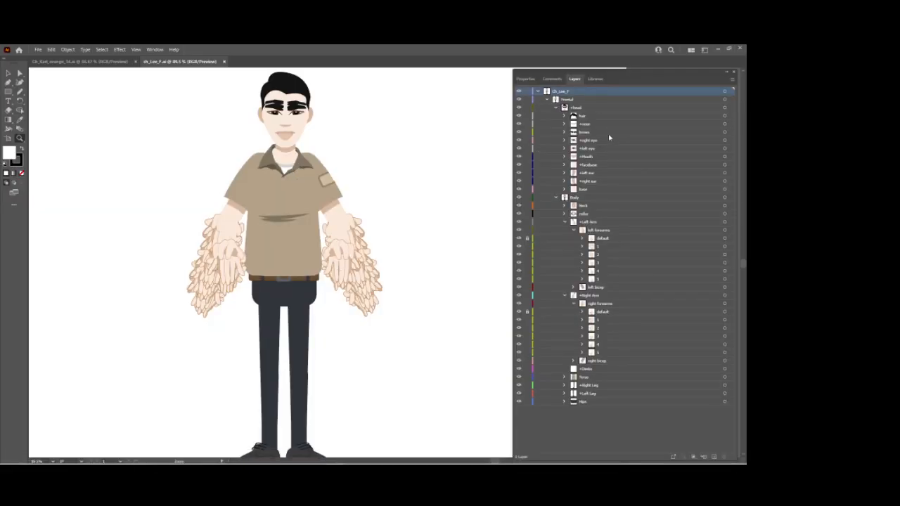
{"action": "left_click", "coordinate": [588, 117]}
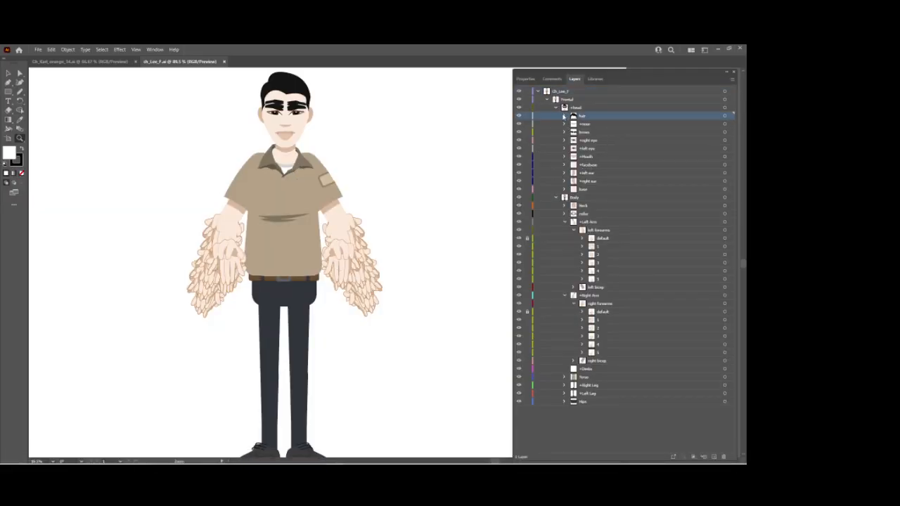
{"action": "left_click", "coordinate": [564, 116]}
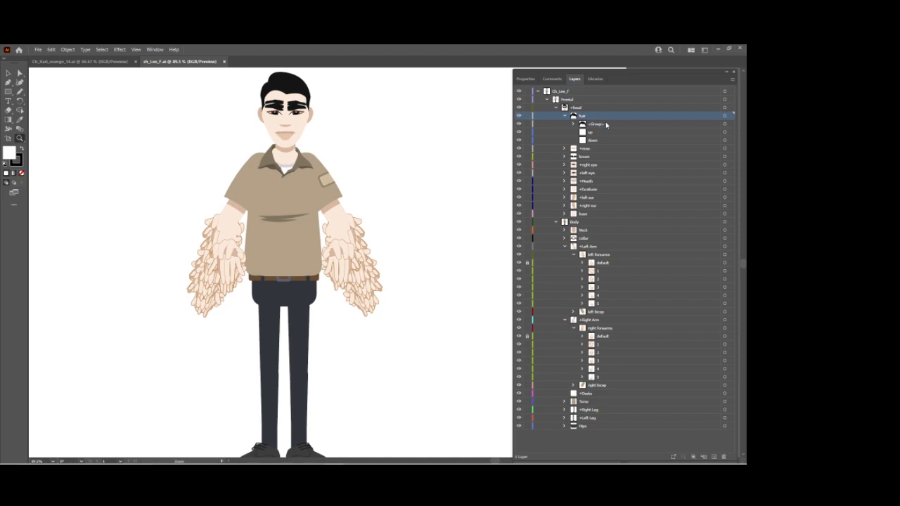
{"action": "left_click", "coordinate": [605, 123]}
{"action": "left_click", "coordinate": [591, 132]}
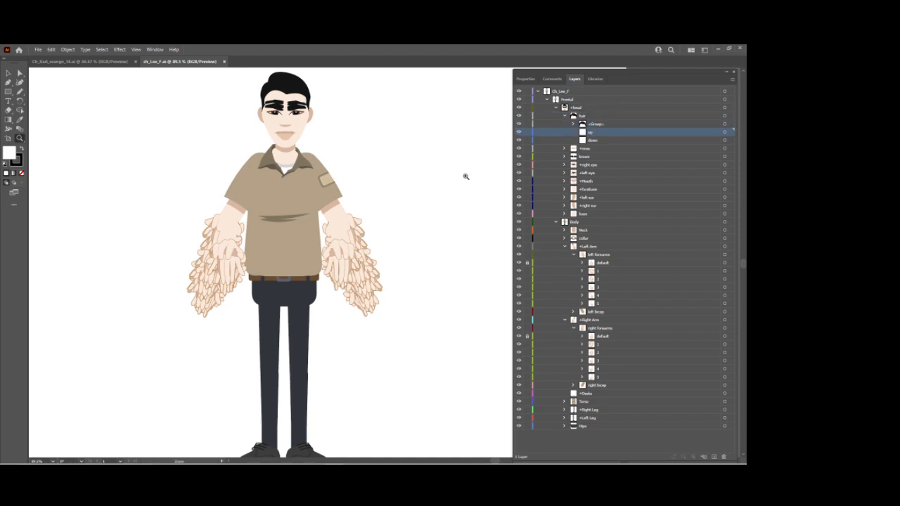
{"action": "left_click", "coordinate": [294, 102]}
{"action": "left_click", "coordinate": [380, 253]}
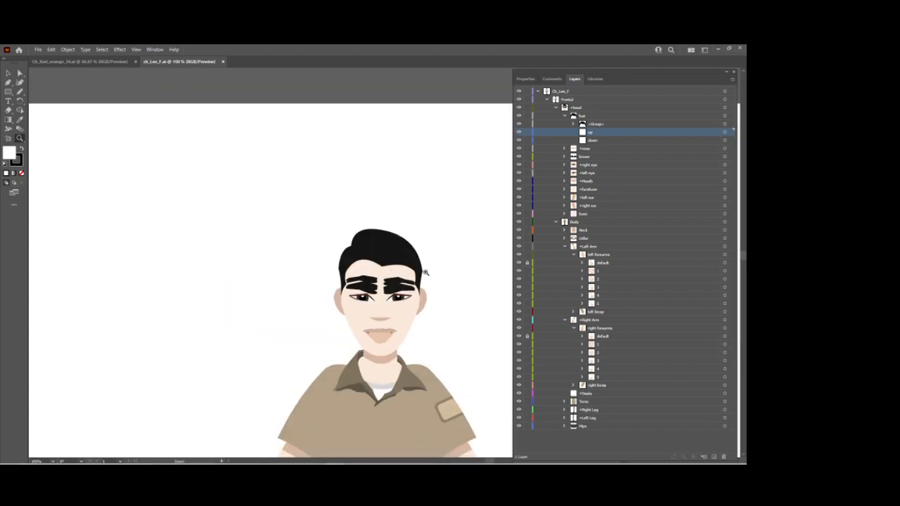
{"action": "left_click", "coordinate": [421, 291]}
{"action": "left_click", "coordinate": [391, 292]}
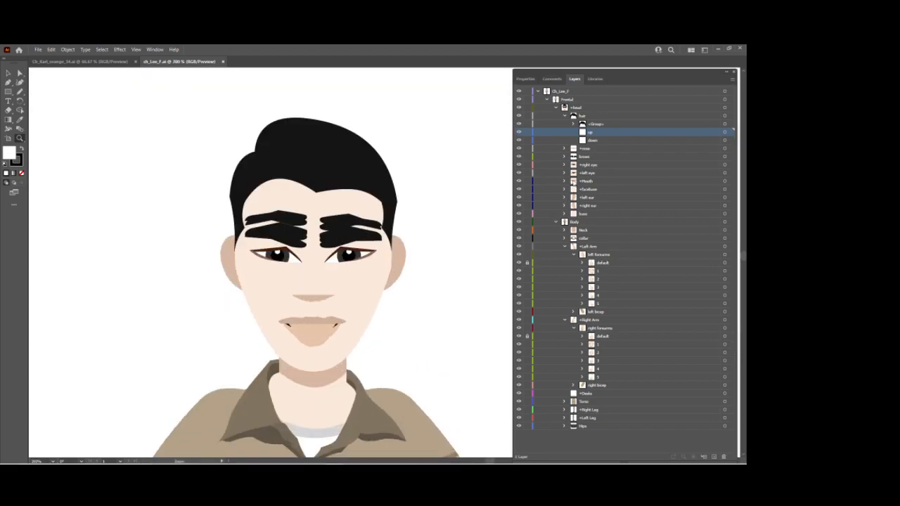
- Rename the unnamed group inside the hair layer as base
{"action": "left_click", "coordinate": [605, 127]}
{"action": "left_click", "coordinate": [603, 135]}
{"action": "left_click", "coordinate": [599, 140], "text": "shift"}
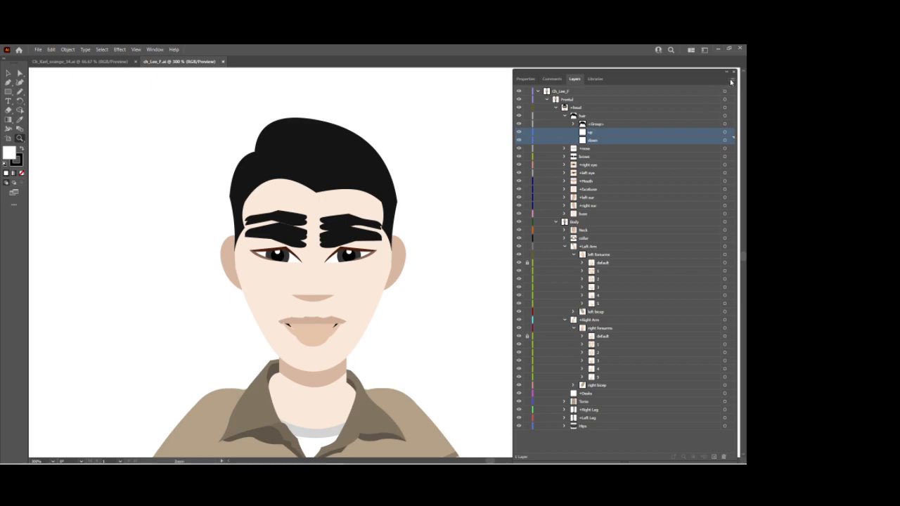
{"action": "double_click", "coordinate": [597, 125]}
{"action": "type", "text": "base"}
{"action": "key", "text": "Return"}
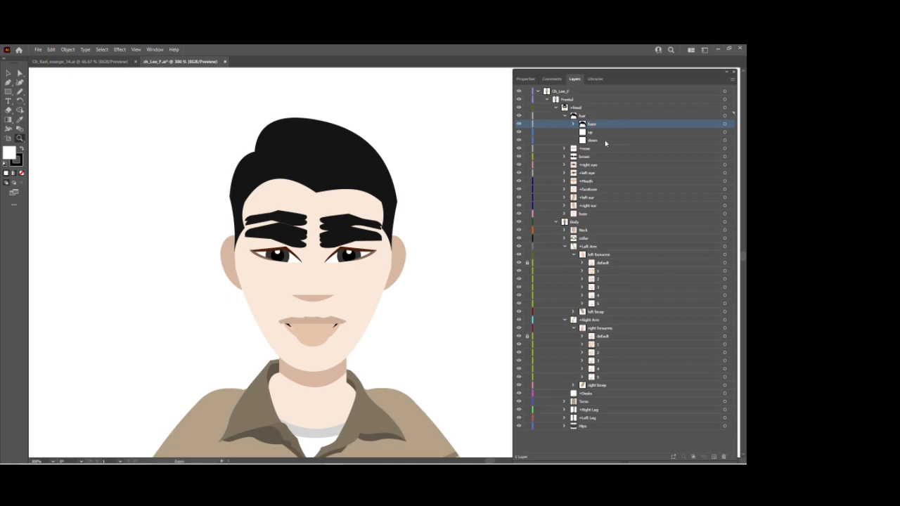
- Delete the empty up and down sublayers from the hair layer
{"action": "left_click", "coordinate": [607, 133]}
{"action": "left_click", "coordinate": [606, 140], "text": "shift"}
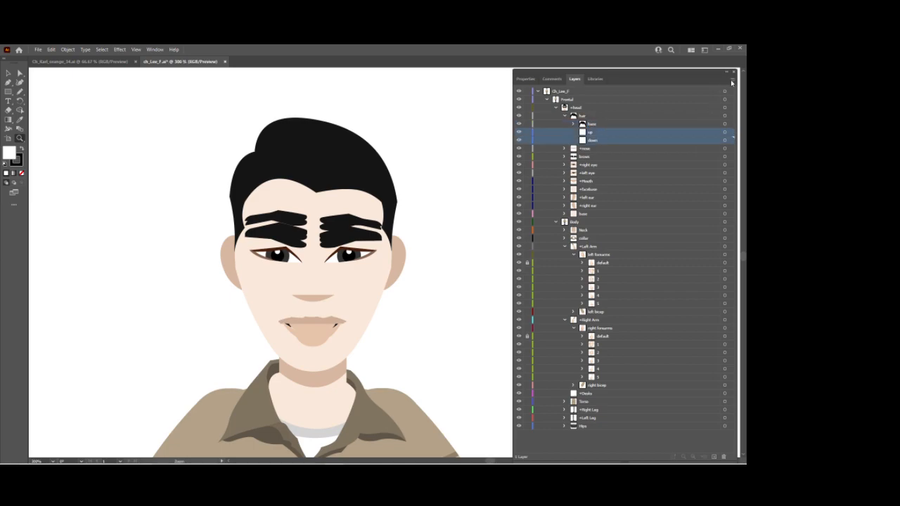
{"action": "left_click", "coordinate": [731, 82]}
{"action": "left_click", "coordinate": [706, 108]}
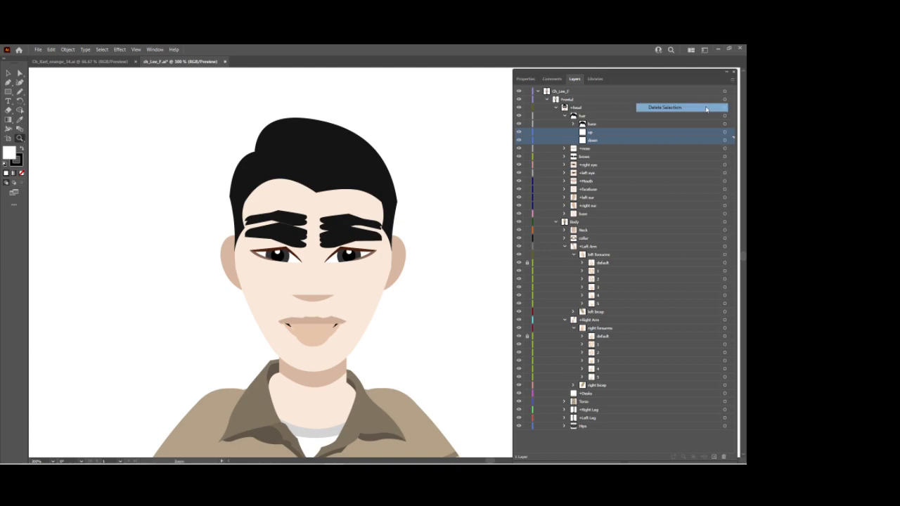
- Copy the base hair group from the hair layer into the +nose layer
{"action": "left_click", "coordinate": [611, 126]}
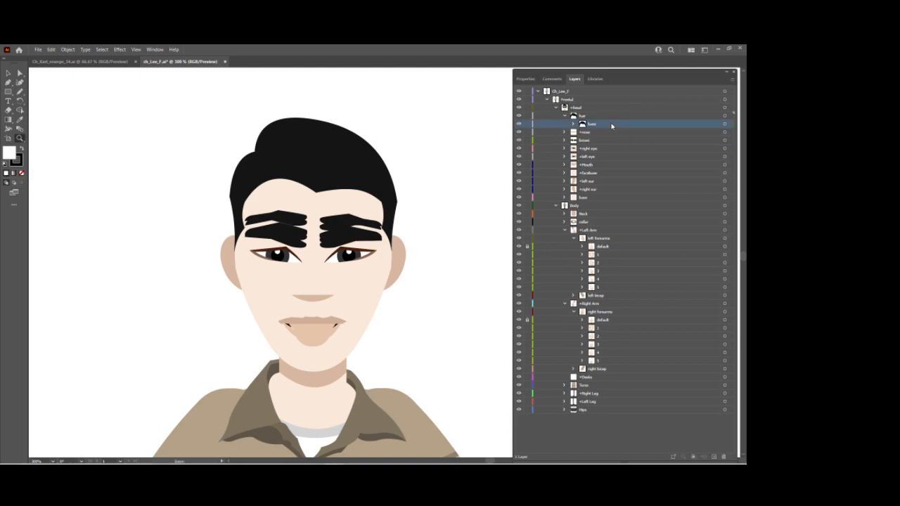
{"action": "left_click_drag", "start_coordinate": [612, 127], "coordinate": [608, 135]}
{"action": "left_click", "coordinate": [607, 133]}
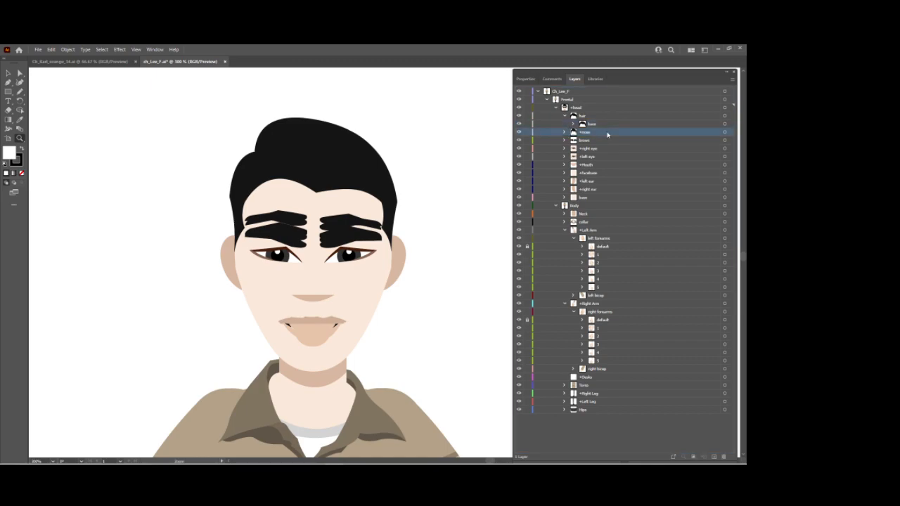
- Isolate the +nose layer and erase a curved band across its hair copy just above the hairline
{"action": "left_click", "coordinate": [734, 80]}
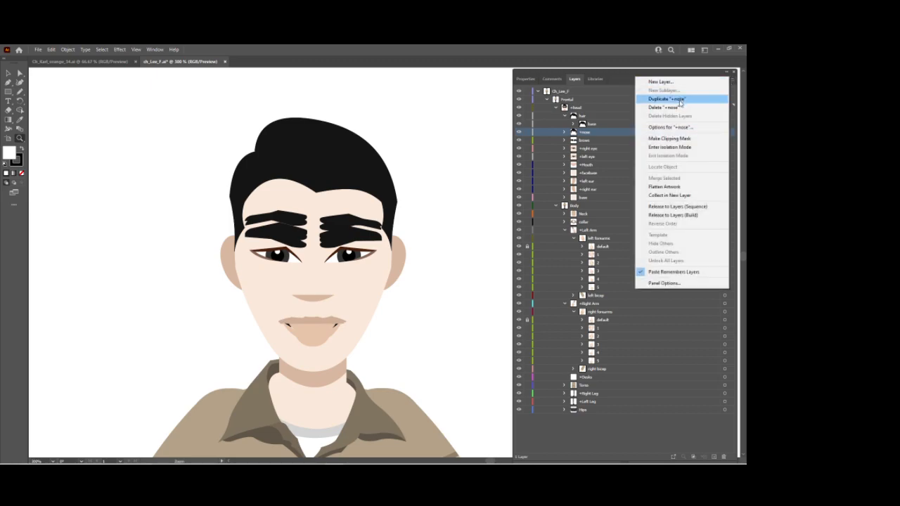
{"action": "left_click", "coordinate": [676, 147]}
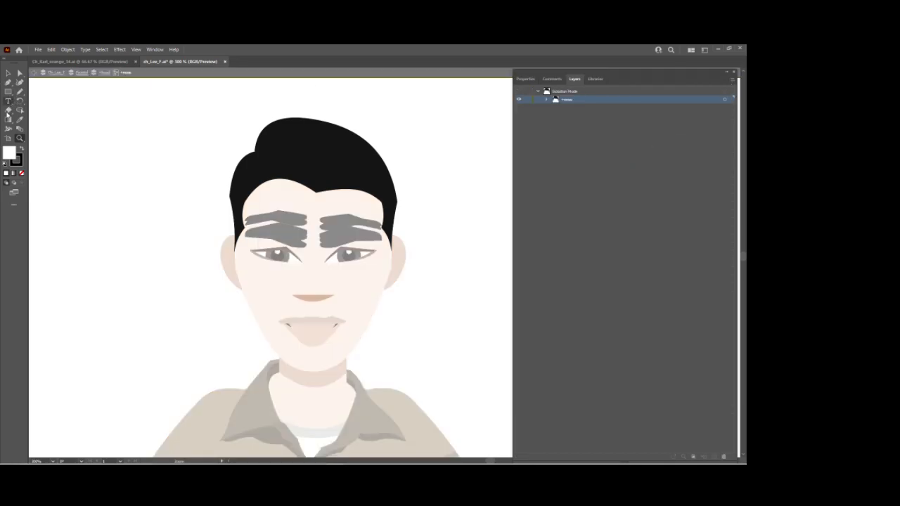
{"action": "left_click", "coordinate": [8, 110]}
{"action": "mouse_move", "coordinate": [266, 175]}
{"action": "left_mouse_down"}
{"action": "mouse_move", "coordinate": [305, 165]}
{"action": "mouse_move", "coordinate": [371, 192]}
{"action": "left_mouse_up"}
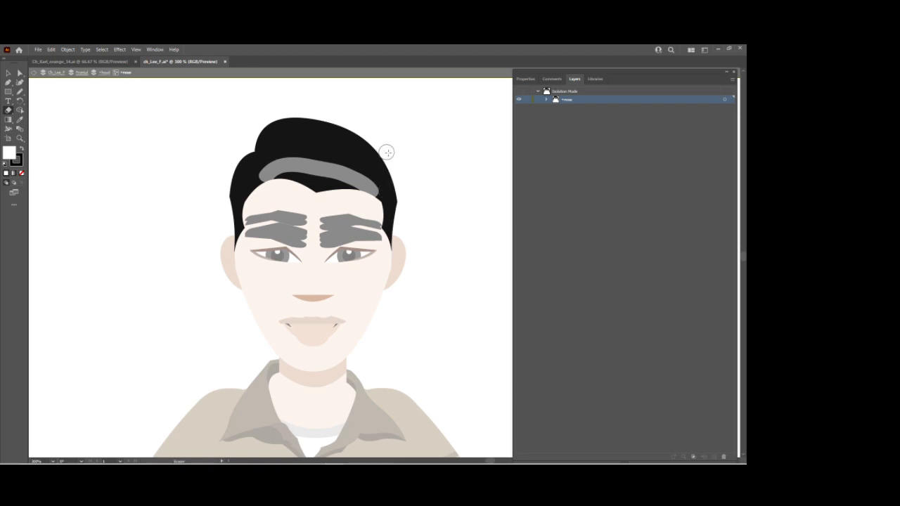
{"action": "key", "text": "ctrl+z"}
{"action": "mouse_move", "coordinate": [369, 187]}
{"action": "left_mouse_down"}
{"action": "mouse_move", "coordinate": [332, 165]}
{"action": "mouse_move", "coordinate": [307, 164]}
{"action": "mouse_move", "coordinate": [253, 184]}
{"action": "left_mouse_up"}
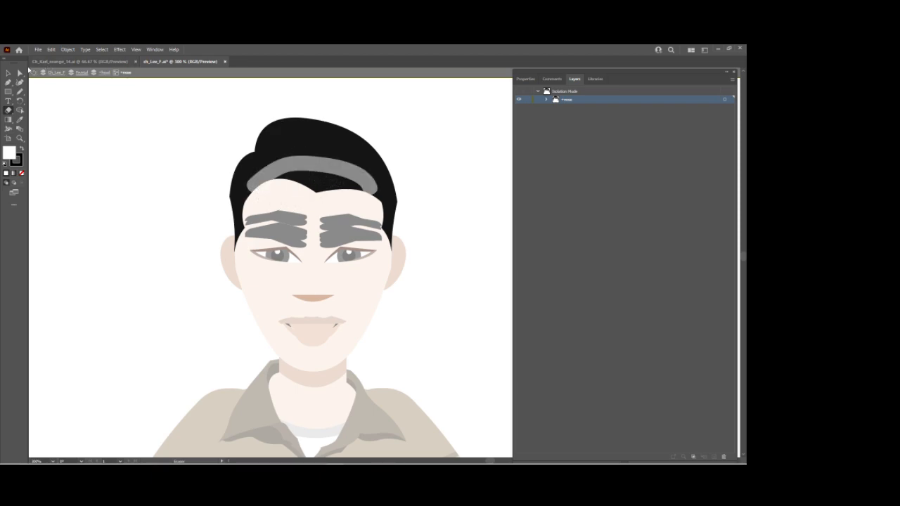
- Delete the upper hair piece above the erased band in the +nose layer and leave isolation mode
{"action": "left_click", "coordinate": [8, 73]}
{"action": "left_click", "coordinate": [328, 151]}
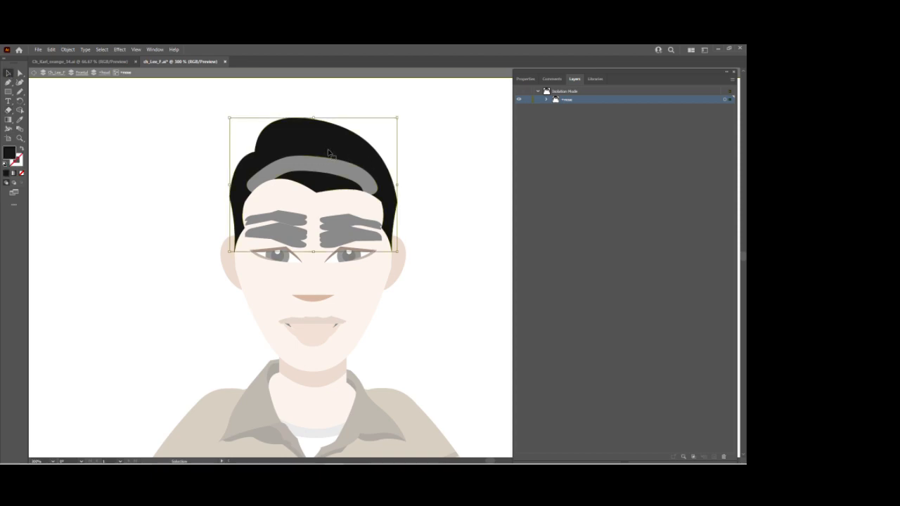
{"action": "left_click", "coordinate": [20, 73]}
{"action": "left_click", "coordinate": [183, 214]}
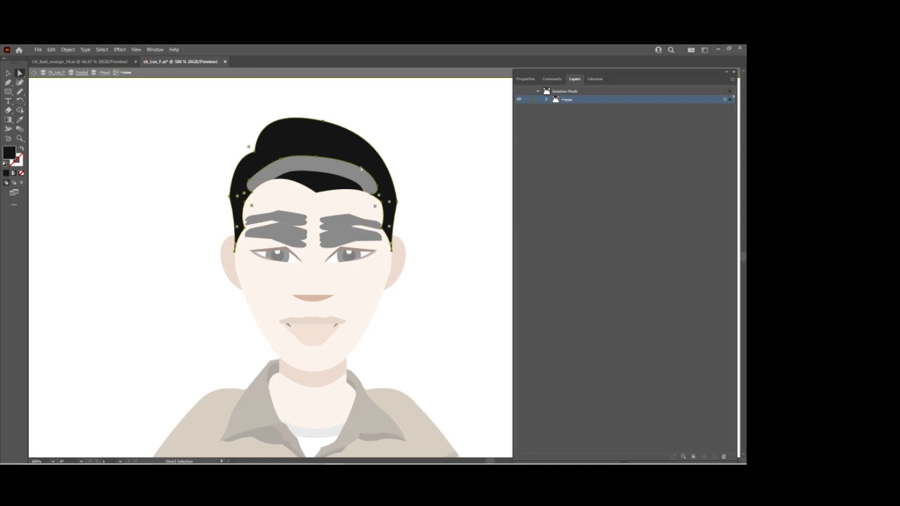
{"action": "key", "text": "Delete"}
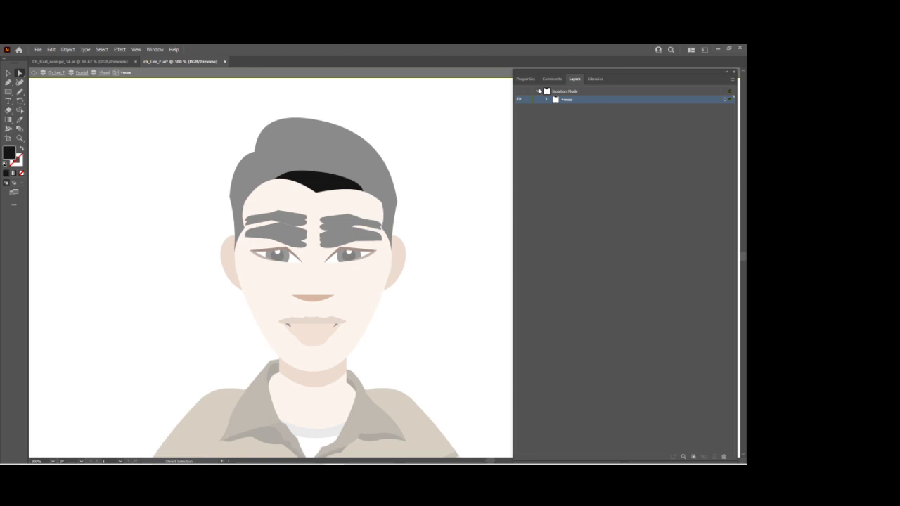
{"action": "double_click", "coordinate": [480, 87]}
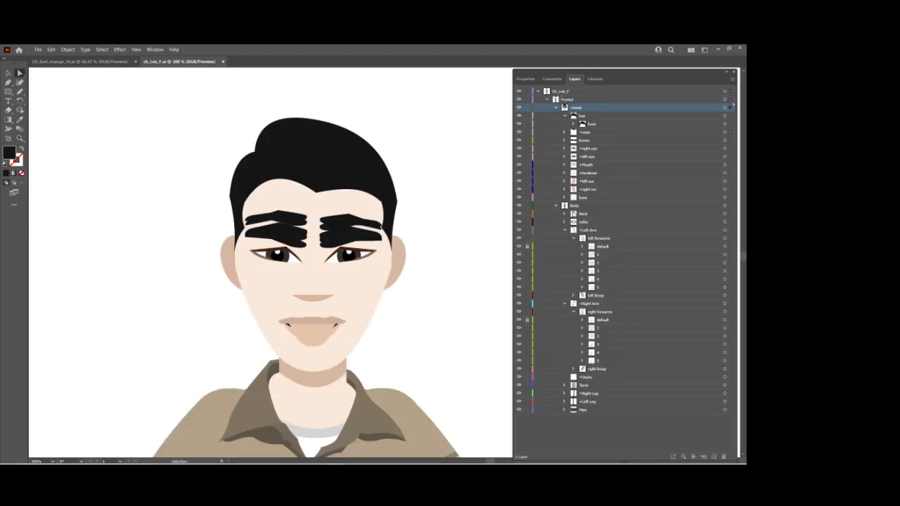
- Isolate the hair layer, erase the pointed front of the hairline above the forehead, and leave isolation mode
{"action": "left_click", "coordinate": [594, 116]}
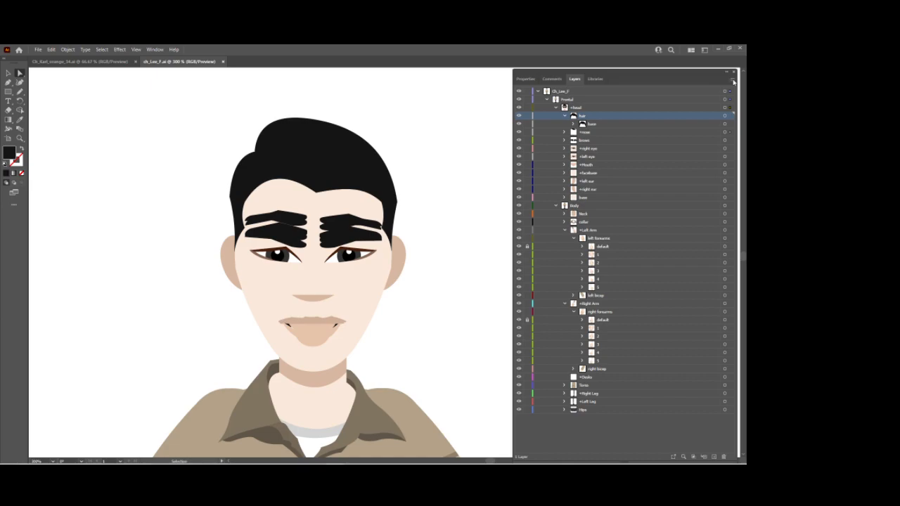
{"action": "left_click", "coordinate": [733, 82]}
{"action": "left_click", "coordinate": [661, 146]}
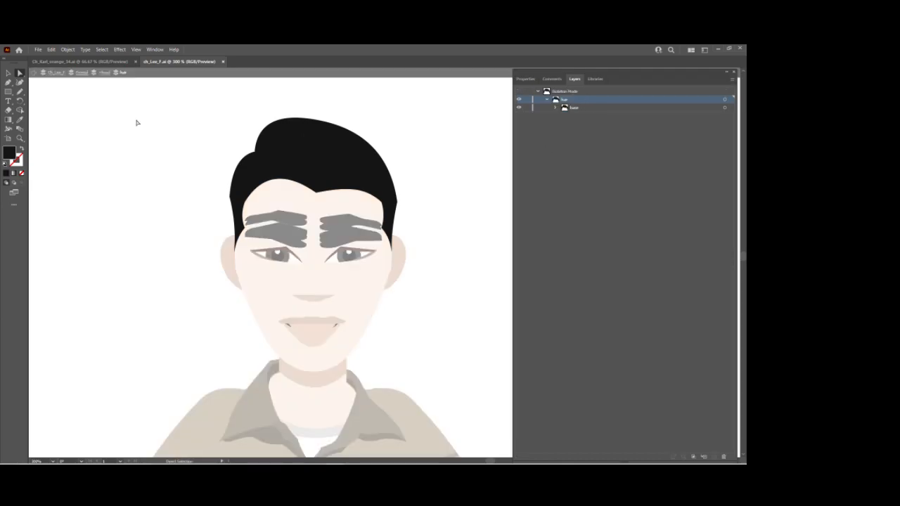
{"action": "left_click", "coordinate": [9, 110]}
{"action": "mouse_move", "coordinate": [287, 186]}
{"action": "left_mouse_down"}
{"action": "mouse_move", "coordinate": [328, 187]}
{"action": "mouse_move", "coordinate": [360, 202]}
{"action": "mouse_move", "coordinate": [337, 197]}
{"action": "left_mouse_up"}
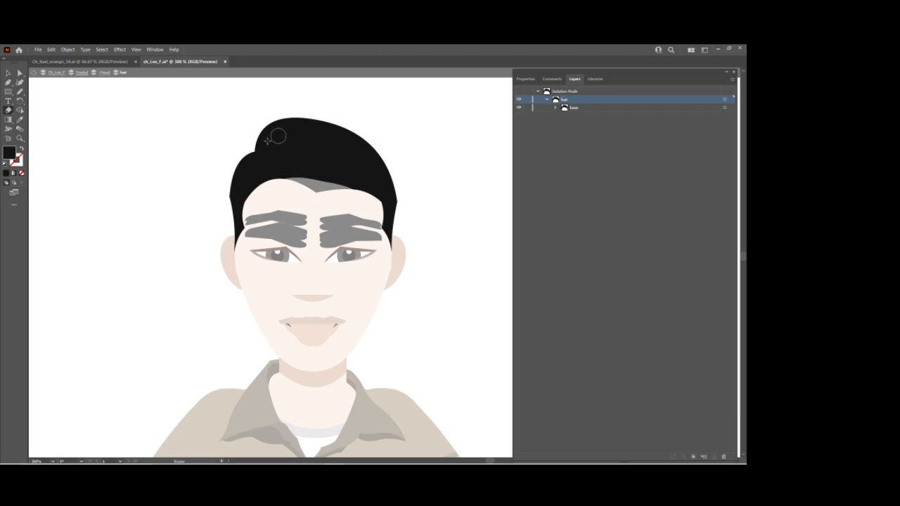
{"action": "key", "text": "a"}
{"action": "key", "text": "Escape"}
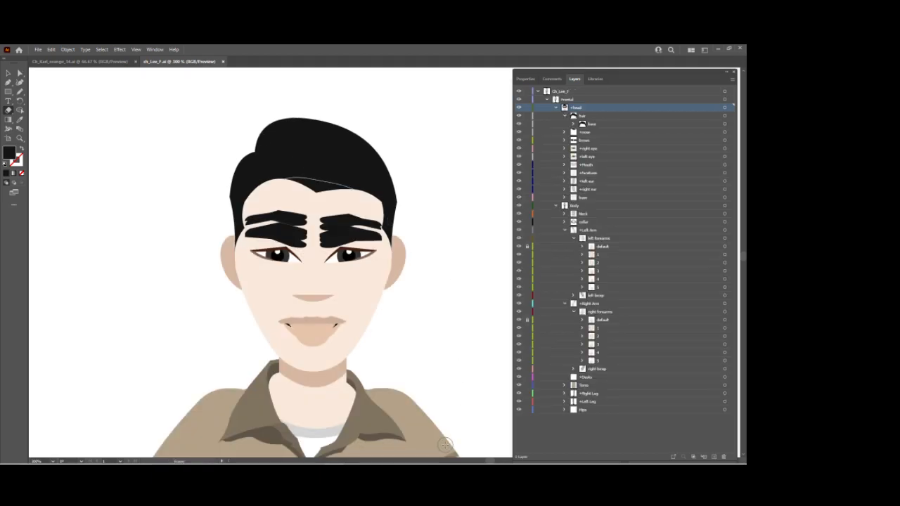
- Isolate the +nose layer and reshape the front hair piece's upper edge higher and wider so it overlaps the main hair
{"action": "left_click", "coordinate": [602, 116]}
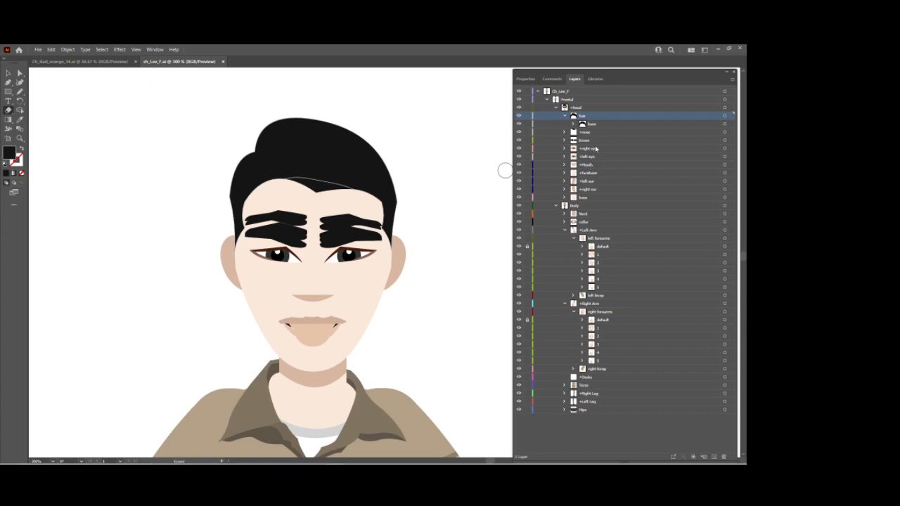
{"action": "left_click", "coordinate": [601, 133]}
{"action": "left_click", "coordinate": [732, 81]}
{"action": "left_click", "coordinate": [674, 147]}
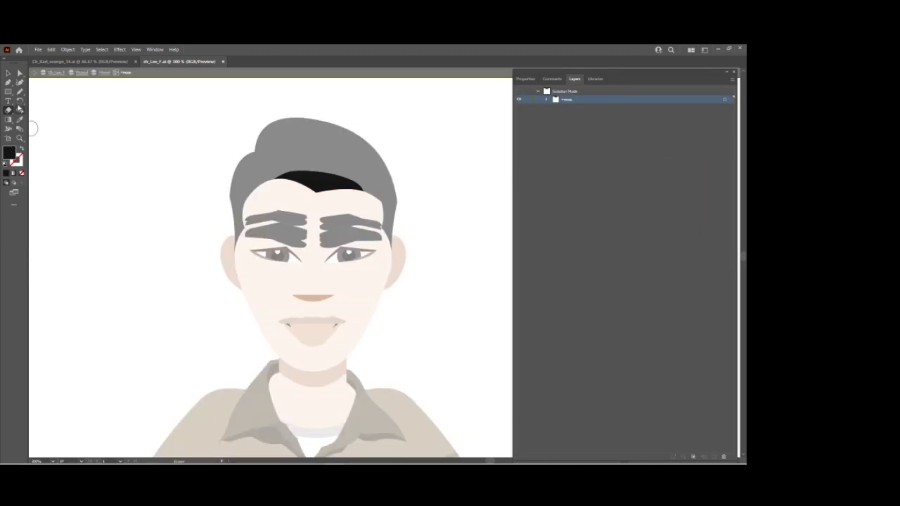
{"action": "left_click", "coordinate": [20, 73]}
{"action": "left_click", "coordinate": [311, 176]}
{"action": "left_click_drag", "start_coordinate": [311, 172], "coordinate": [316, 170]}
{"action": "key", "text": "ctrl+z"}
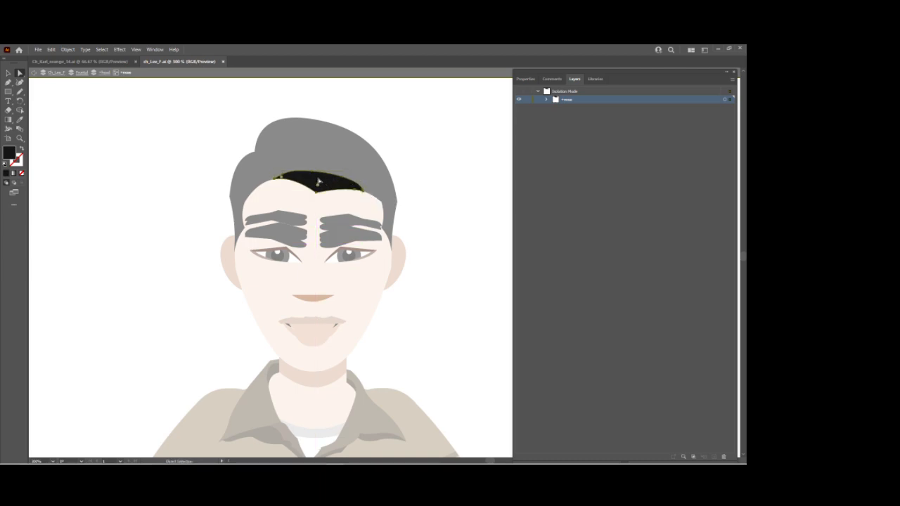
{"action": "left_click", "coordinate": [312, 173]}
{"action": "left_click_drag", "start_coordinate": [312, 173], "coordinate": [383, 192]}
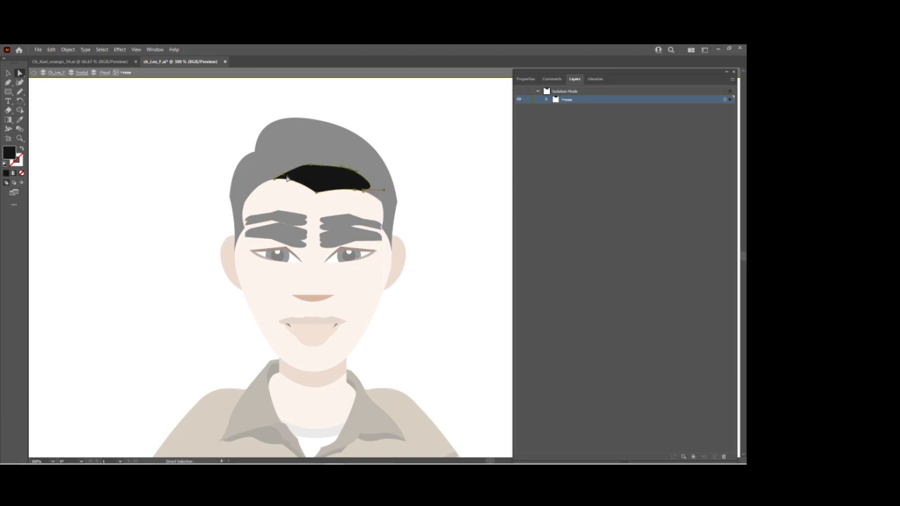
{"action": "left_click_drag", "start_coordinate": [285, 179], "coordinate": [247, 175]}
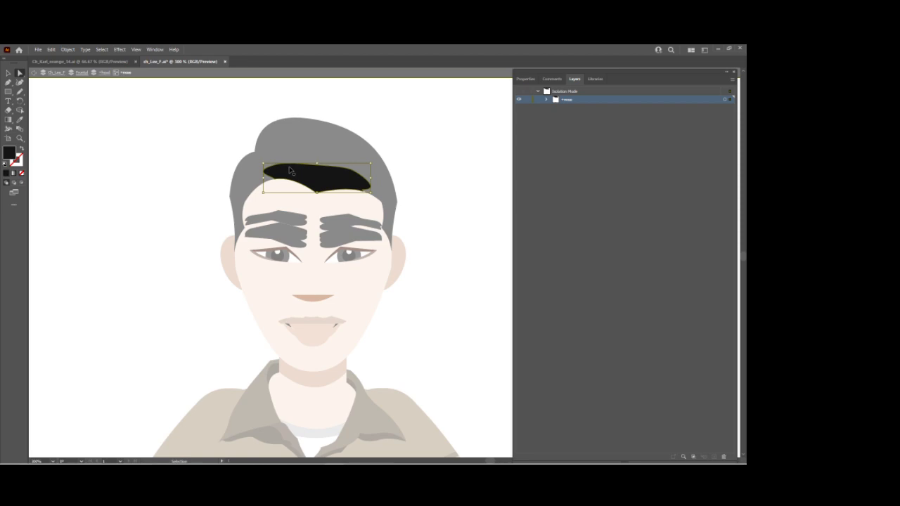
{"action": "key", "text": "Escape"}
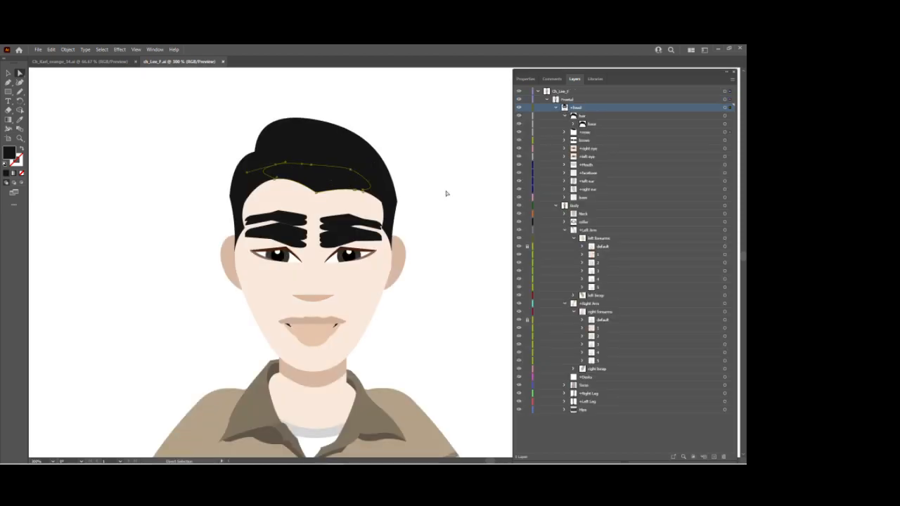
{"action": "left_click", "coordinate": [9, 73]}
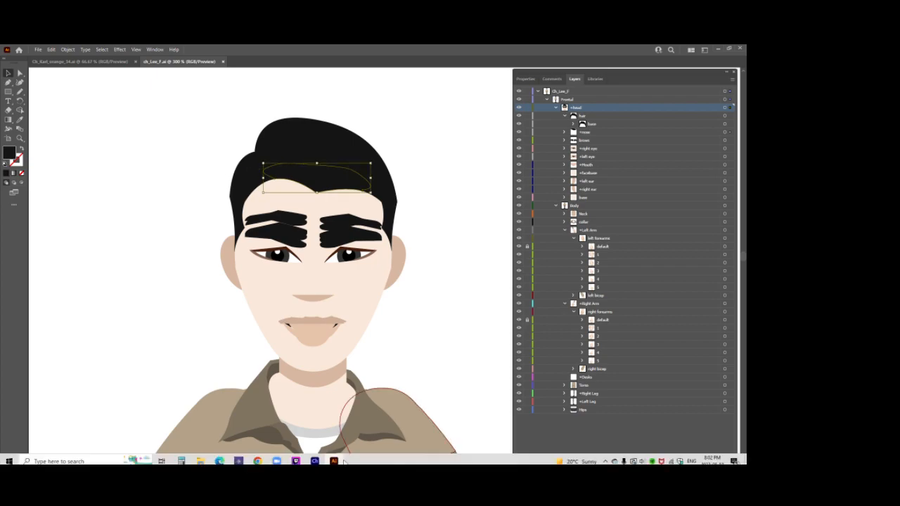
- Switch to Character Animator, move the nose layer's Nose handle down onto the character's nose, and save the project
{"action": "left_click", "coordinate": [315, 457]}
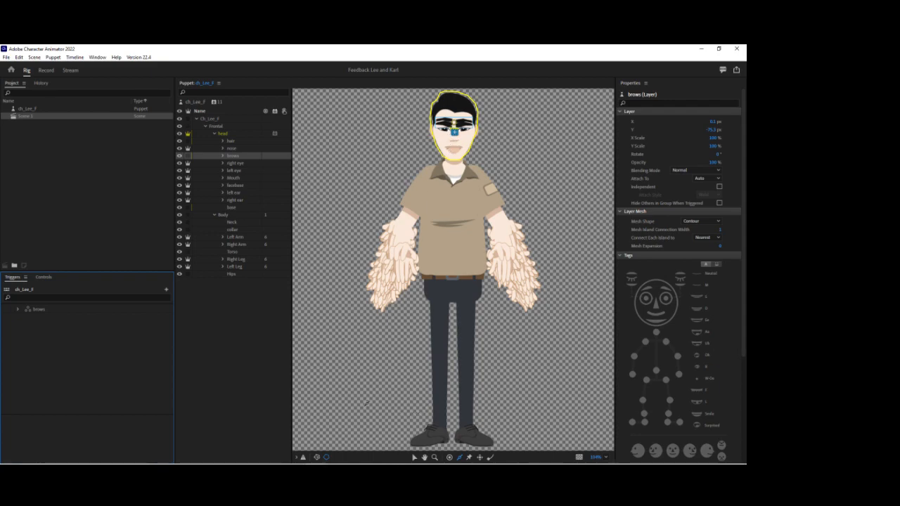
{"action": "left_click", "coordinate": [434, 457]}
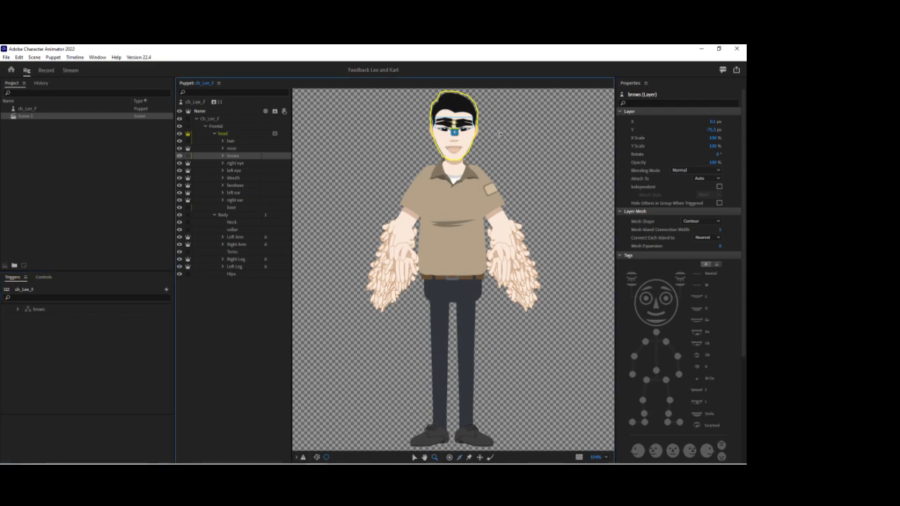
{"action": "left_click", "coordinate": [454, 136]}
{"action": "left_click", "coordinate": [232, 148]}
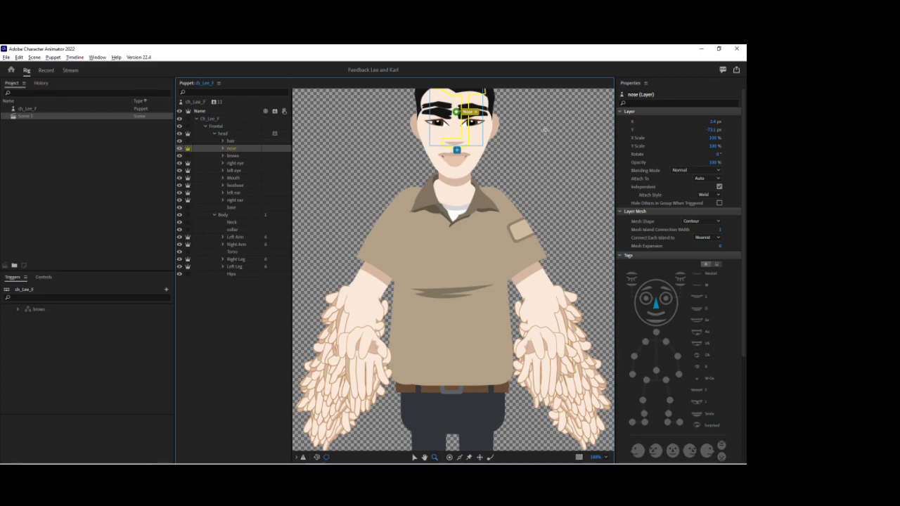
{"action": "key", "text": "alt"}
{"action": "left_click", "coordinate": [414, 457]}
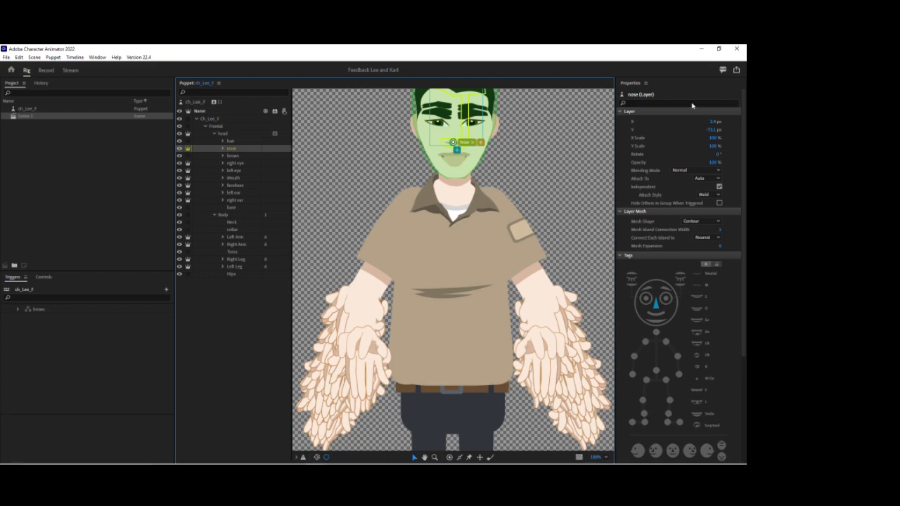
{"action": "left_click", "coordinate": [454, 143]}
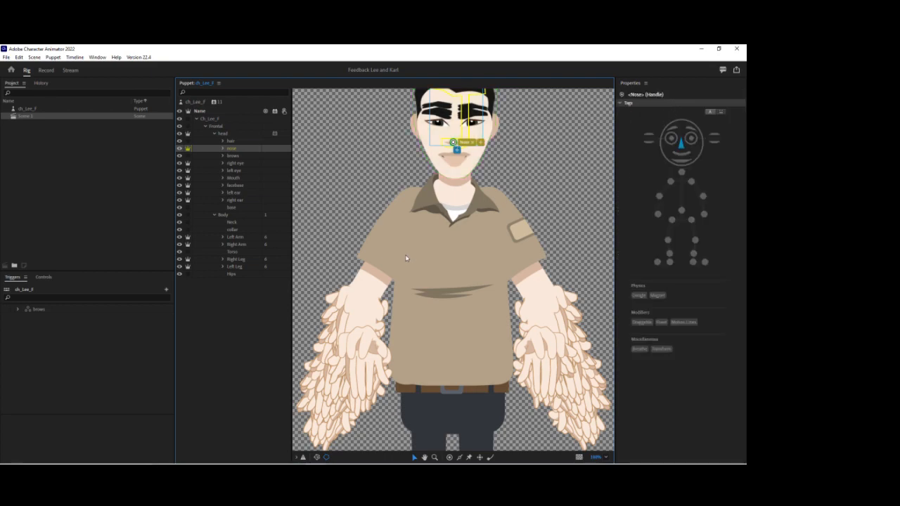
{"action": "key", "text": "ctrl+s"}
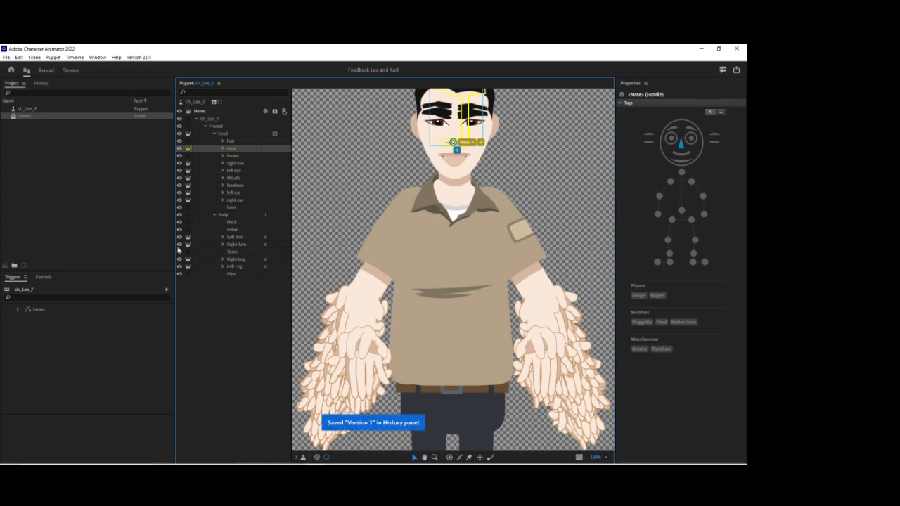
- Create a swap set from the left forearms layer inside the Left Arm group
{"action": "left_click", "coordinate": [222, 237]}
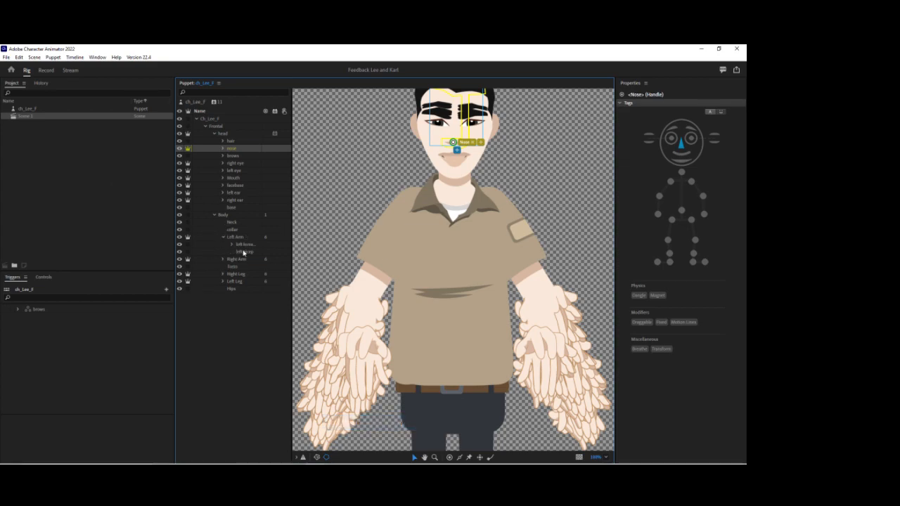
{"action": "left_click", "coordinate": [244, 246]}
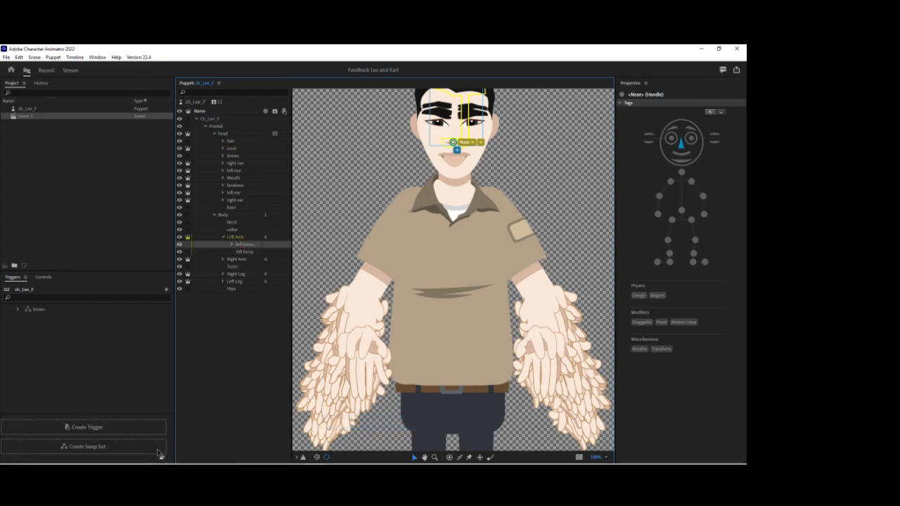
{"action": "left_click", "coordinate": [133, 444]}
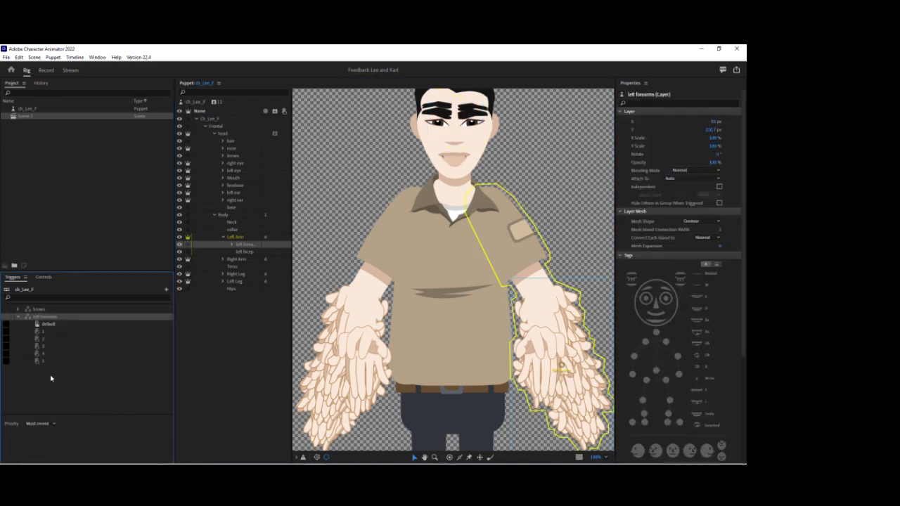
- Turn on Latch for trigger 3 in the left forearms swap set and collapse the set
{"action": "left_click", "coordinate": [6, 346]}
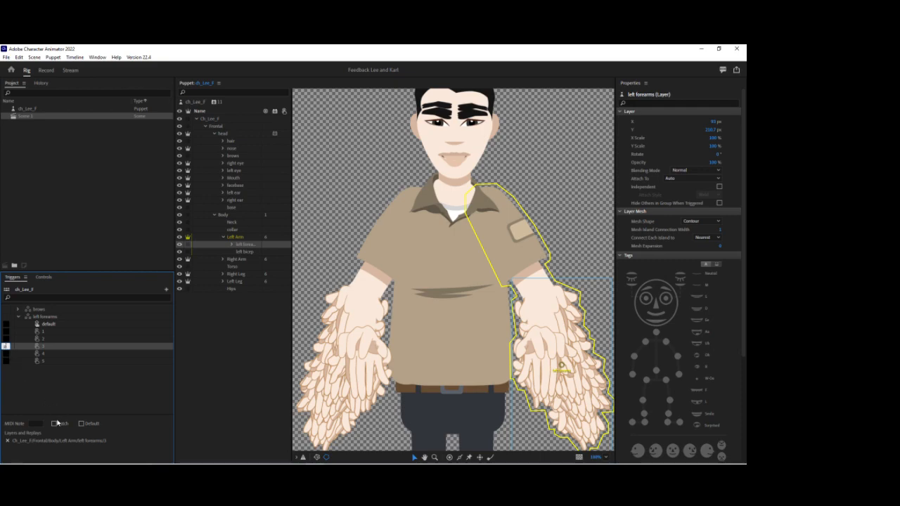
{"action": "key", "text": "Return"}
{"action": "left_click", "coordinate": [55, 423]}
{"action": "left_click", "coordinate": [19, 319]}
- Create a swap set from the hands layer inside the default group of the left forearms
{"action": "left_click", "coordinate": [231, 245]}
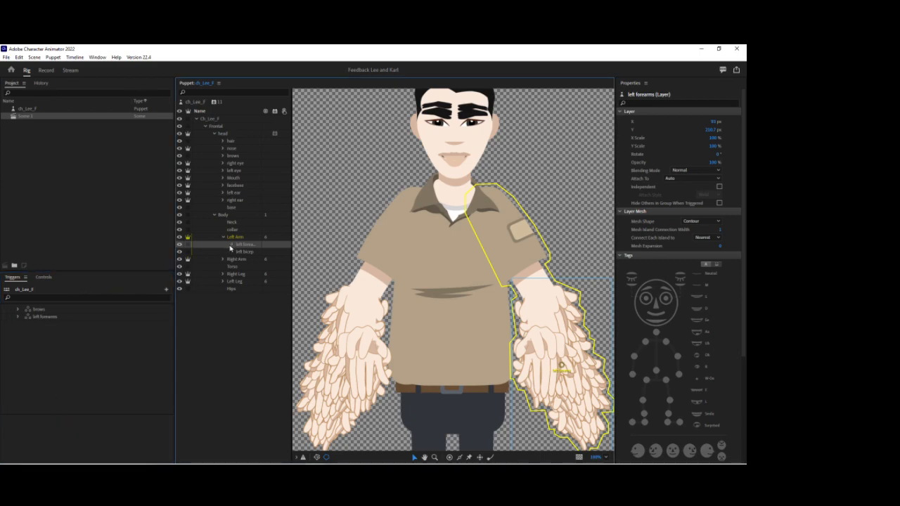
{"action": "left_click_drag", "start_coordinate": [289, 257], "coordinate": [327, 259]}
{"action": "left_click", "coordinate": [240, 252]}
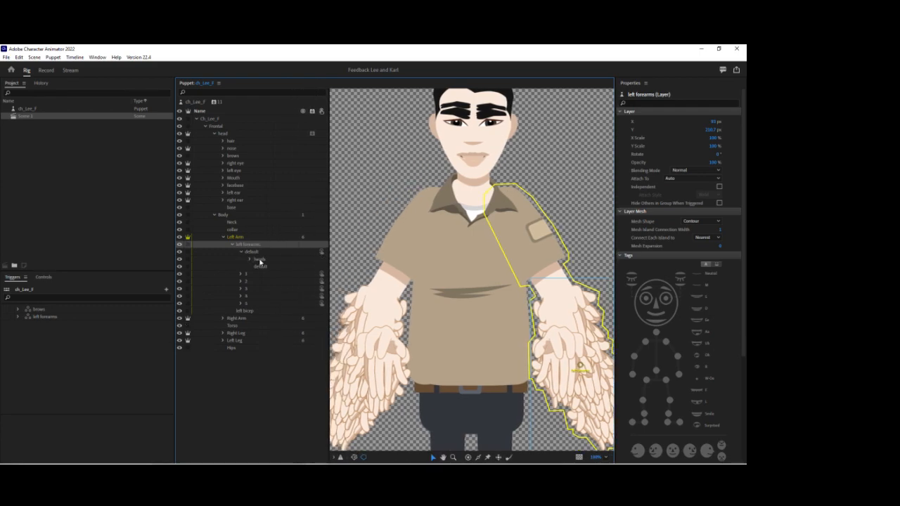
{"action": "left_click", "coordinate": [259, 260]}
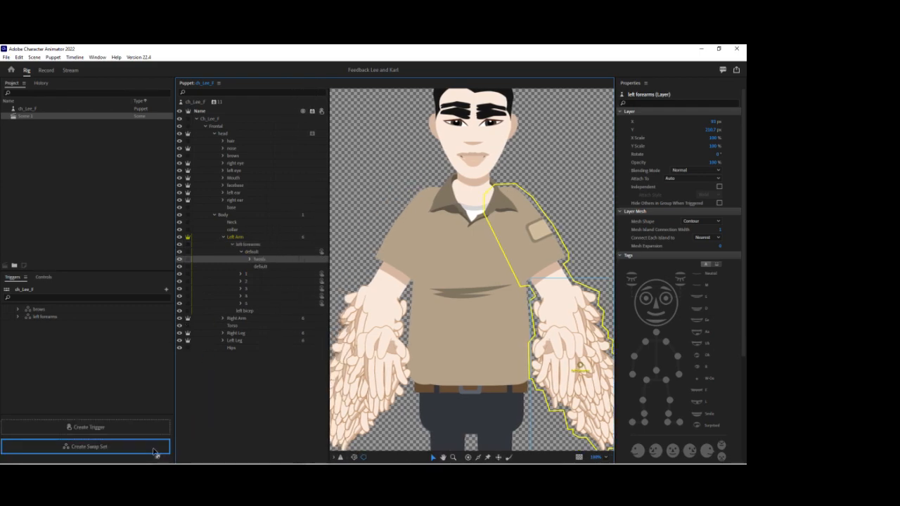
{"action": "left_click", "coordinate": [123, 445]}
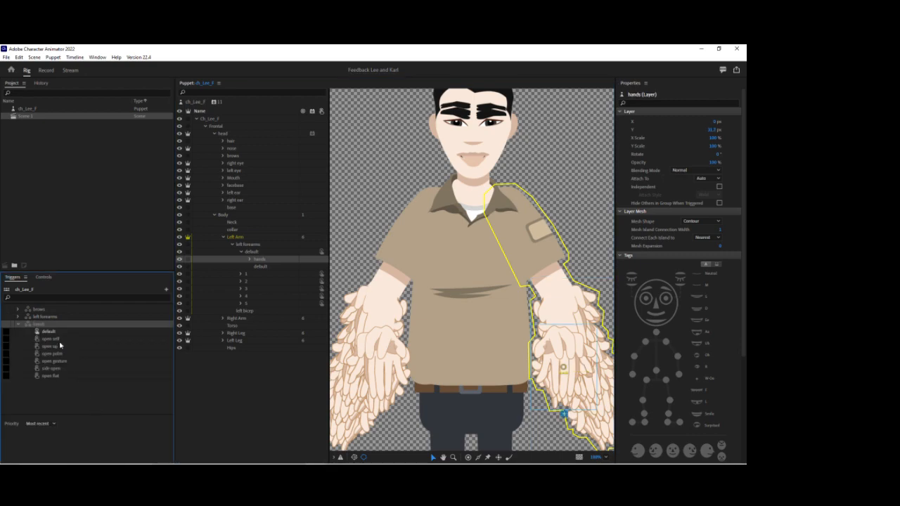
- Rename the new hands swap set as left hands
{"action": "right_click", "coordinate": [49, 326]}
{"action": "left_click", "coordinate": [67, 329]}
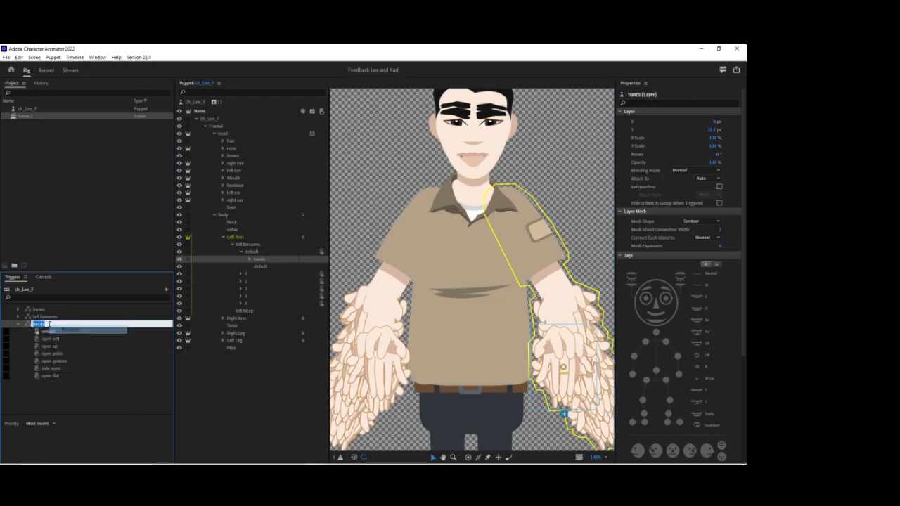
{"action": "type", "text": "left"}
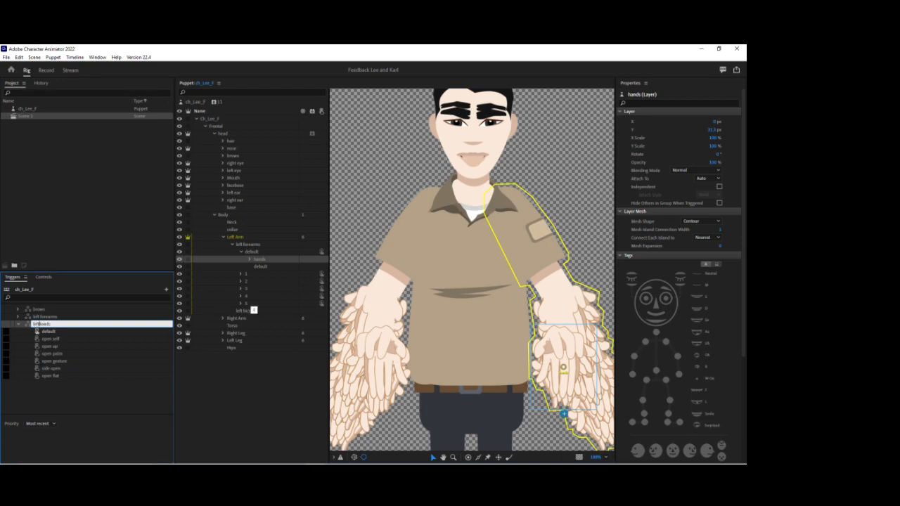
{"action": "key", "text": "Return"}
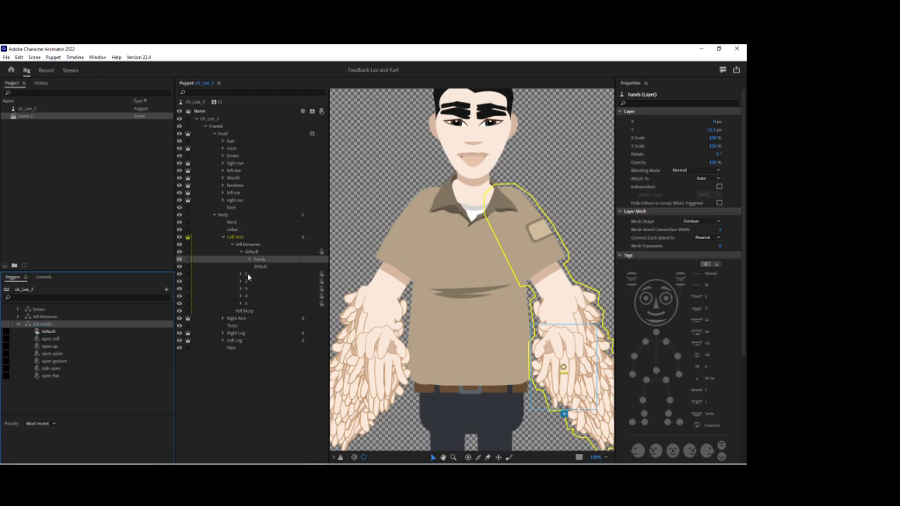
- Collapse the default forearm group and expand left forearms 1 to 5 together with their hands groups
{"action": "left_click", "coordinate": [242, 252]}
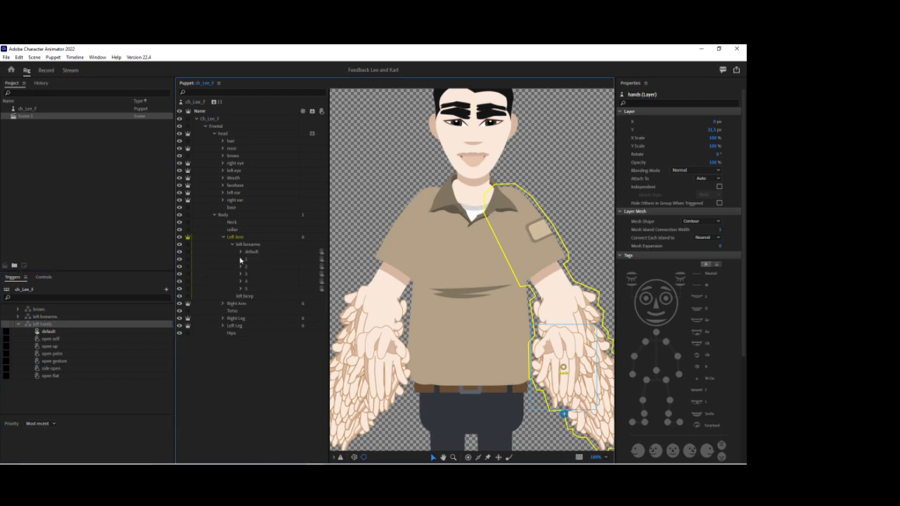
{"action": "left_click", "coordinate": [241, 259]}
{"action": "left_click", "coordinate": [240, 281]}
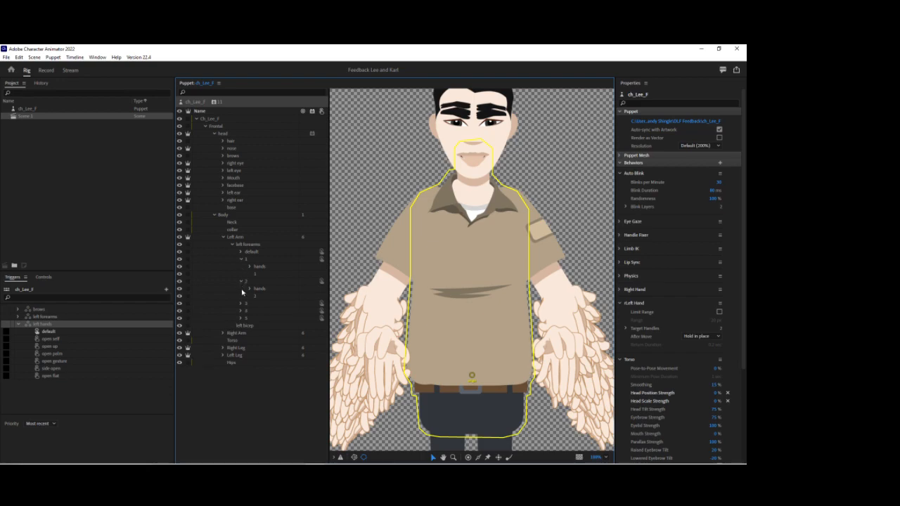
{"action": "left_click", "coordinate": [240, 304]}
{"action": "left_click", "coordinate": [240, 325]}
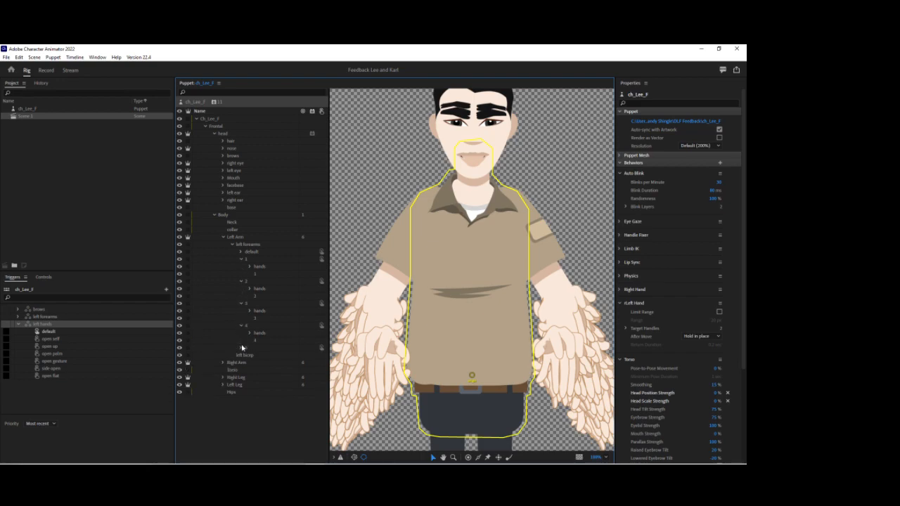
{"action": "left_click", "coordinate": [240, 348]}
{"action": "left_click", "coordinate": [249, 355]}
{"action": "left_click", "coordinate": [250, 334]}
{"action": "left_click", "coordinate": [250, 311]}
{"action": "left_click", "coordinate": [250, 266]}
{"action": "scroll", "coordinate": [275, 240], "scroll_direction": "down", "scroll_amount": 4}
{"action": "scroll", "coordinate": [275, 240], "scroll_direction": "down", "scroll_amount": 1}
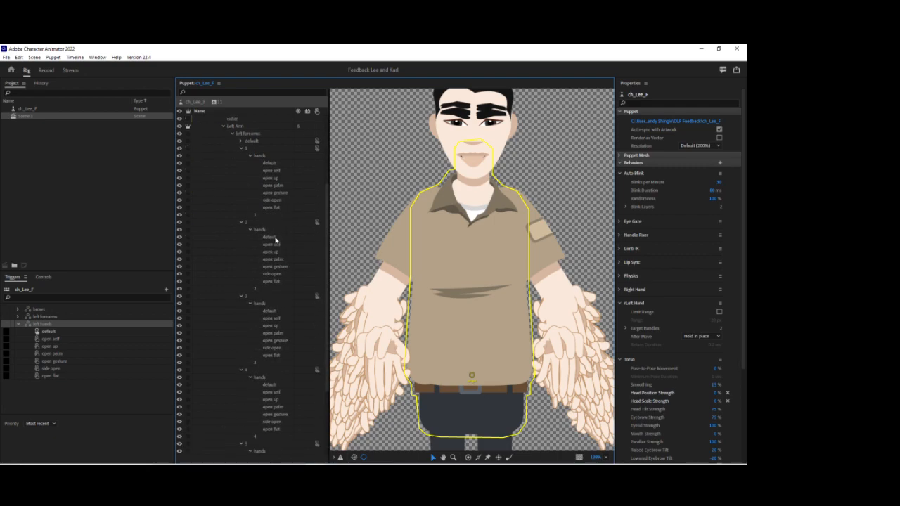
- Add the default hand layers of left forearms 1 to 4 to the default trigger in the left hands swap set
{"action": "left_click", "coordinate": [270, 163]}
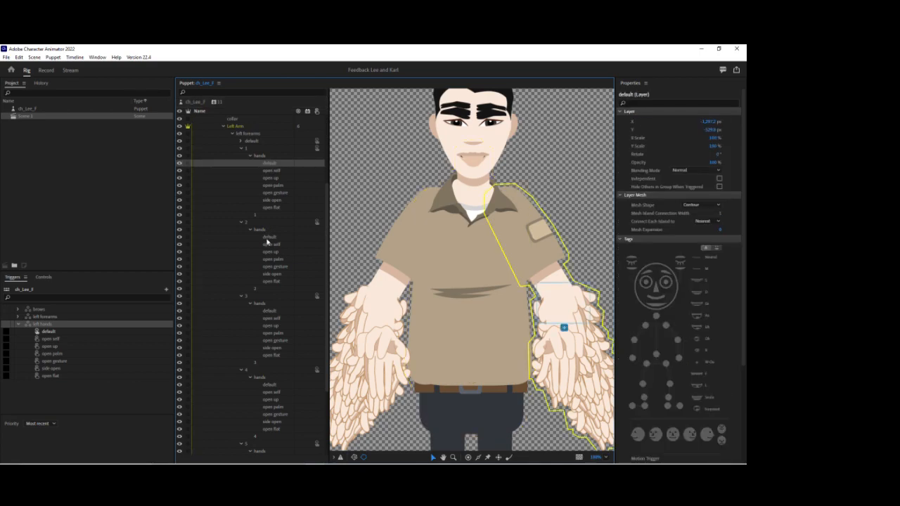
{"action": "left_click", "coordinate": [269, 237], "text": "ctrl"}
{"action": "left_click", "coordinate": [270, 310], "text": "ctrl"}
{"action": "left_click", "coordinate": [270, 385], "text": "ctrl"}
{"action": "left_click_drag", "start_coordinate": [270, 385], "coordinate": [70, 328]}
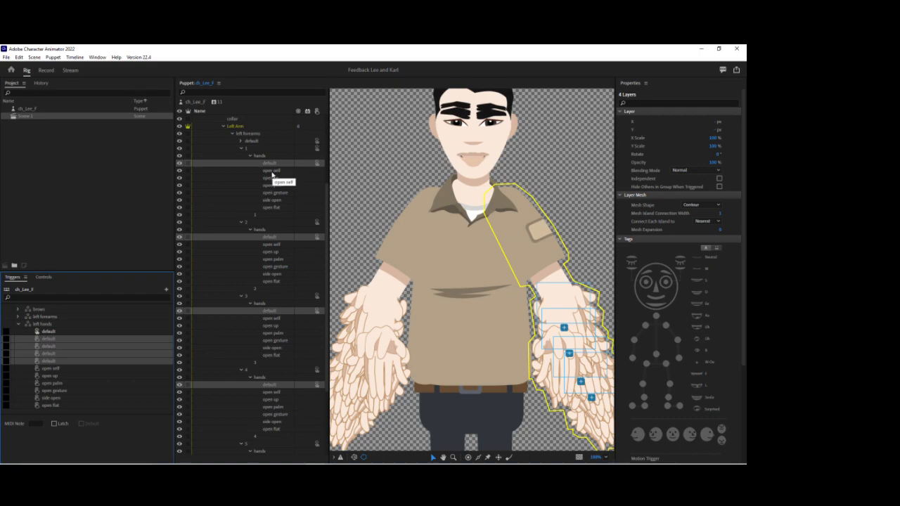
{"action": "key", "text": "ctrl+z"}
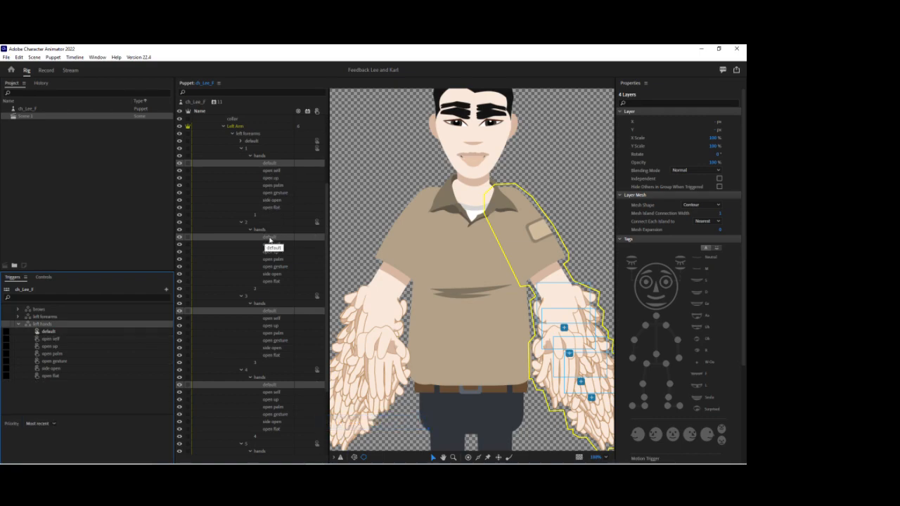
{"action": "left_click", "coordinate": [118, 331]}
{"action": "left_click_drag", "start_coordinate": [109, 334], "coordinate": [121, 332]}
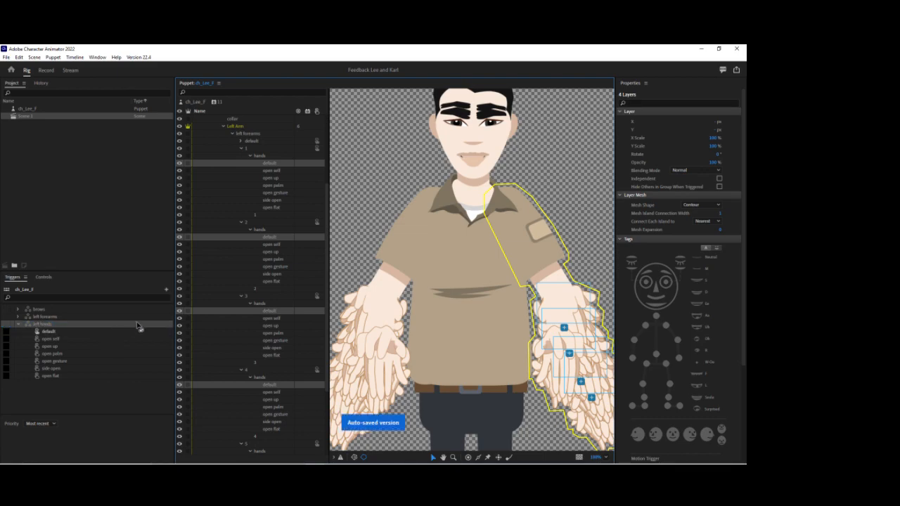
{"action": "left_click", "coordinate": [131, 331]}
- Add the open self layers of left forearms 1 to 5 to the open self trigger, and forearm 5's default hand to the default trigger
{"action": "left_click", "coordinate": [274, 171]}
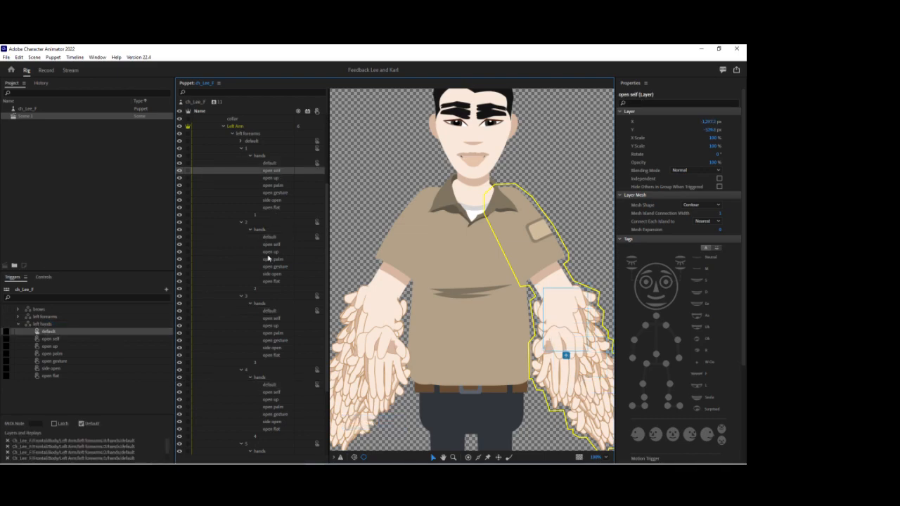
{"action": "left_click", "coordinate": [272, 244], "text": "ctrl"}
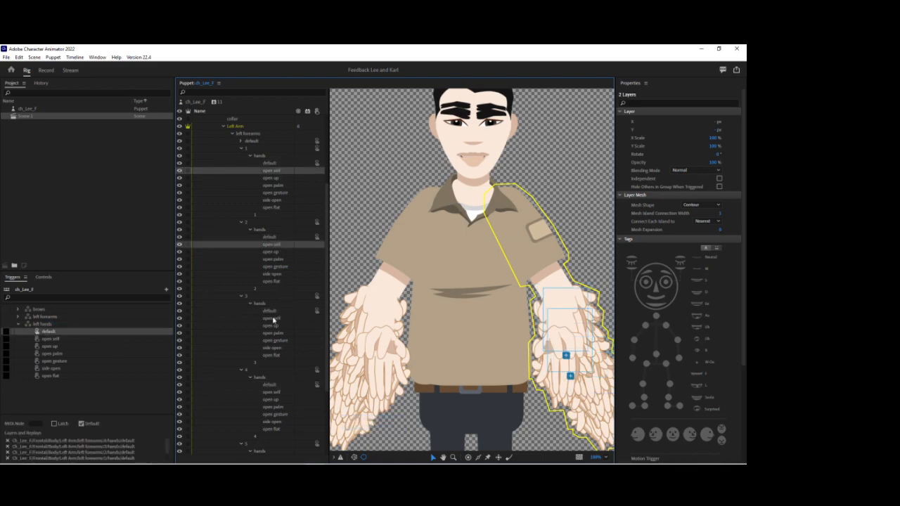
{"action": "left_click", "coordinate": [274, 319], "text": "ctrl"}
{"action": "left_click", "coordinate": [272, 393], "text": "ctrl"}
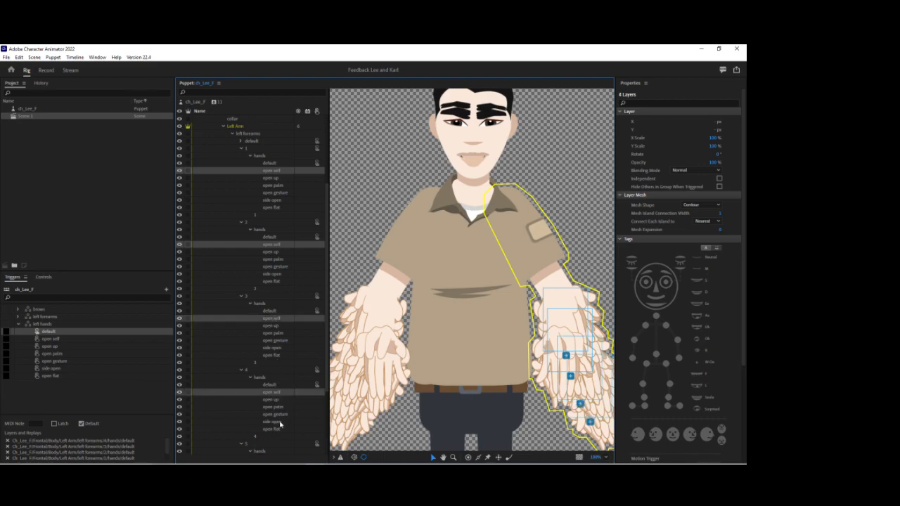
{"action": "scroll", "coordinate": [280, 425], "scroll_direction": "down", "scroll_amount": 1}
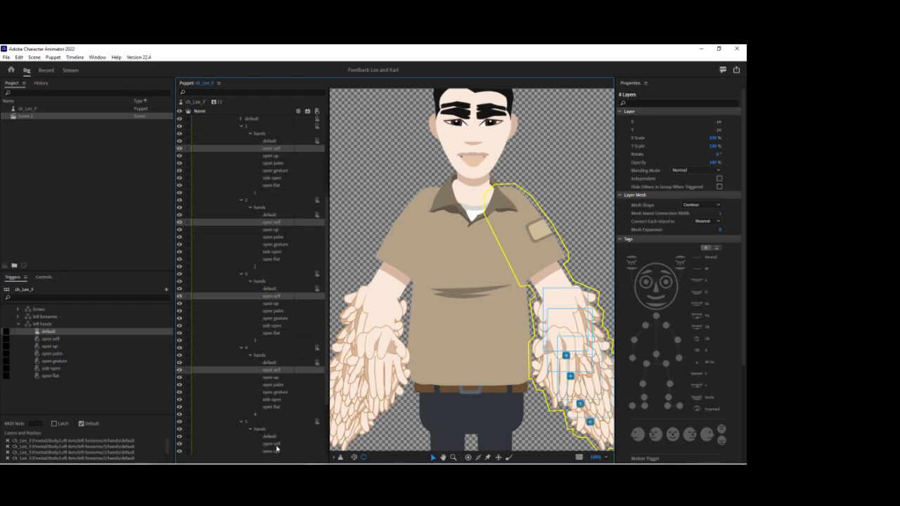
{"action": "left_click", "coordinate": [274, 444], "text": "ctrl"}
{"action": "left_click_drag", "start_coordinate": [188, 387], "coordinate": [122, 340]}
{"action": "left_click_drag", "start_coordinate": [271, 439], "coordinate": [109, 334]}
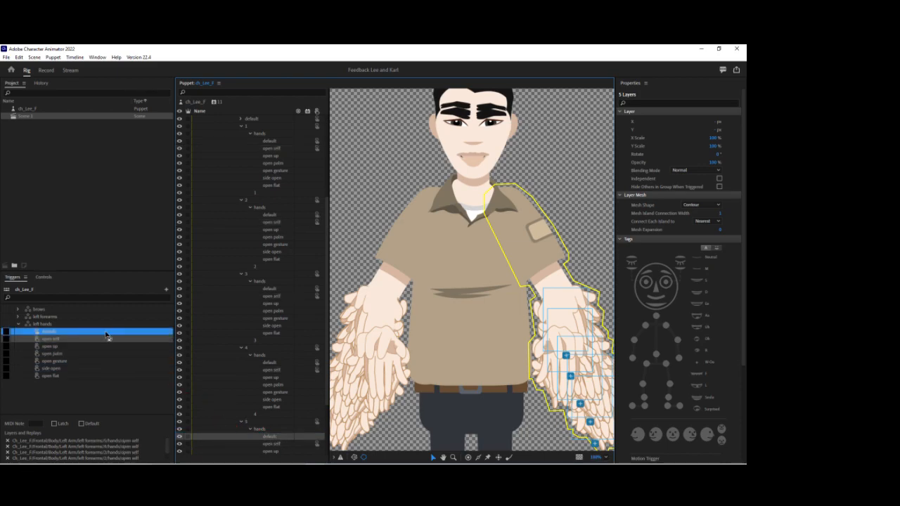
- Add the open up hand layers of left forearms 1 to 5 to the open self trigger
{"action": "left_click", "coordinate": [278, 157]}
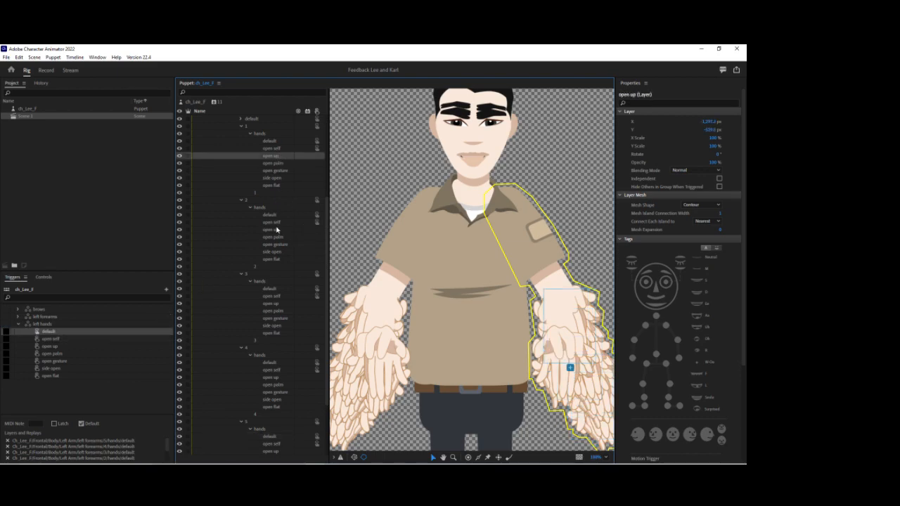
{"action": "left_click", "coordinate": [274, 230], "text": "ctrl"}
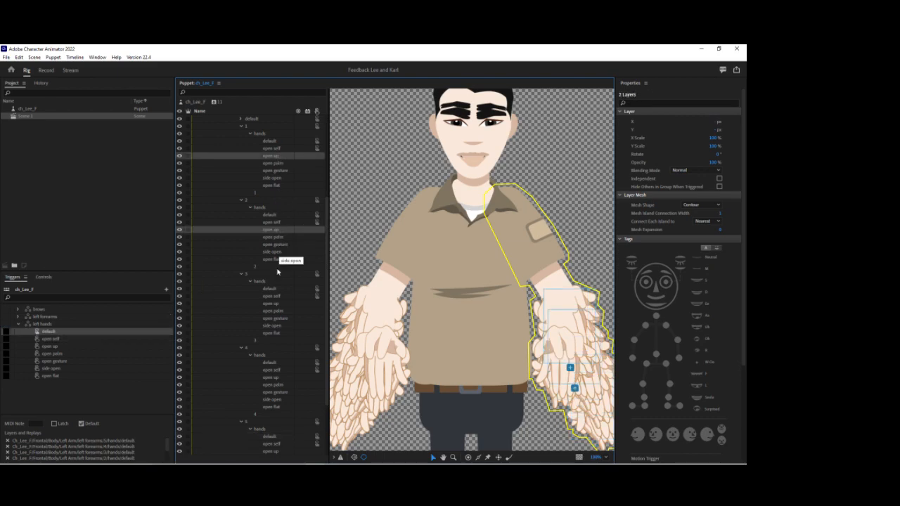
{"action": "left_click", "coordinate": [274, 305], "text": "ctrl"}
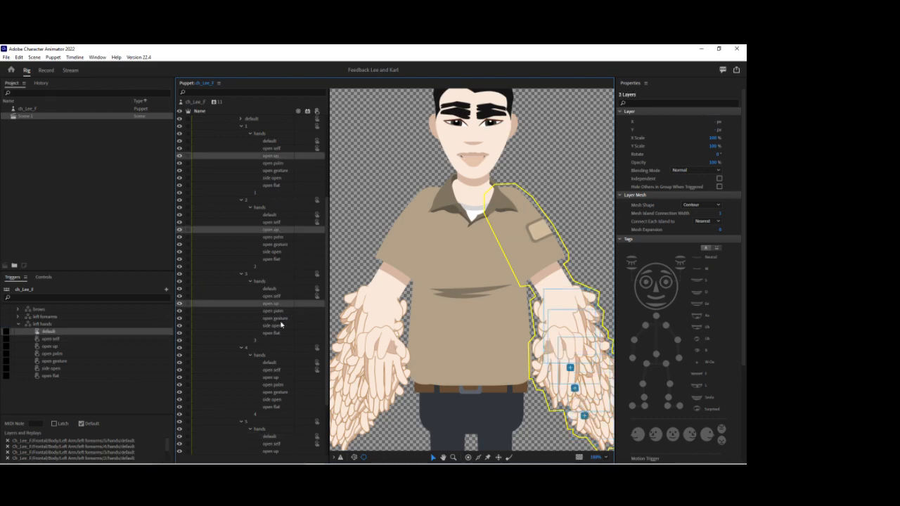
{"action": "left_click", "coordinate": [278, 379], "text": "ctrl"}
{"action": "left_click", "coordinate": [276, 452], "text": "ctrl"}
{"action": "scroll", "coordinate": [280, 428], "scroll_direction": "down", "scroll_amount": 1}
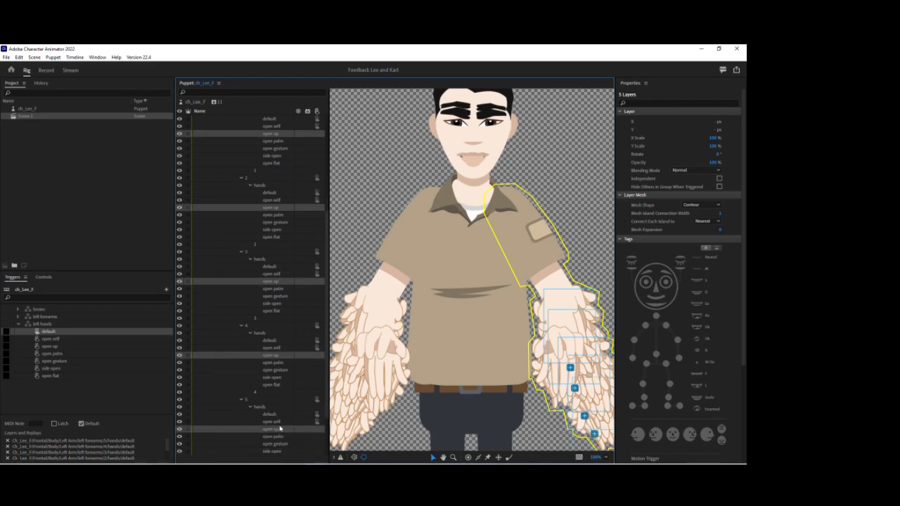
{"action": "left_click_drag", "start_coordinate": [179, 377], "coordinate": [120, 340]}
- Add the open palm hand layers of left forearms 1 to 5 to the open palm trigger
{"action": "left_click", "coordinate": [278, 144]}
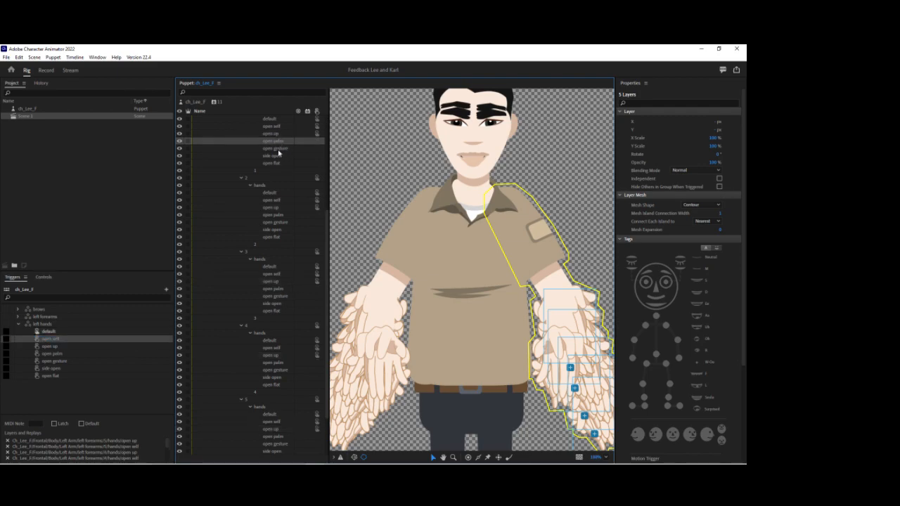
{"action": "left_click", "coordinate": [277, 216], "text": "ctrl"}
{"action": "left_click", "coordinate": [274, 289], "text": "ctrl"}
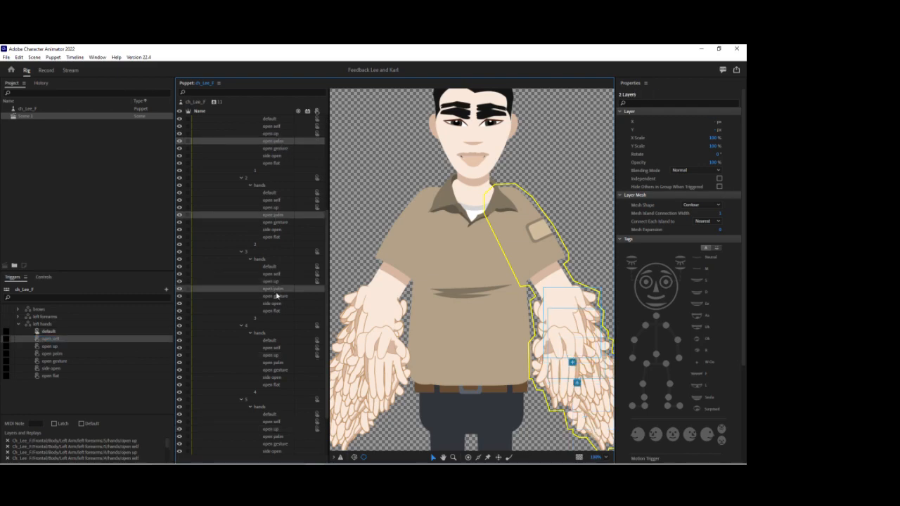
{"action": "left_click", "coordinate": [281, 362], "text": "ctrl"}
{"action": "left_click", "coordinate": [274, 437], "text": "ctrl"}
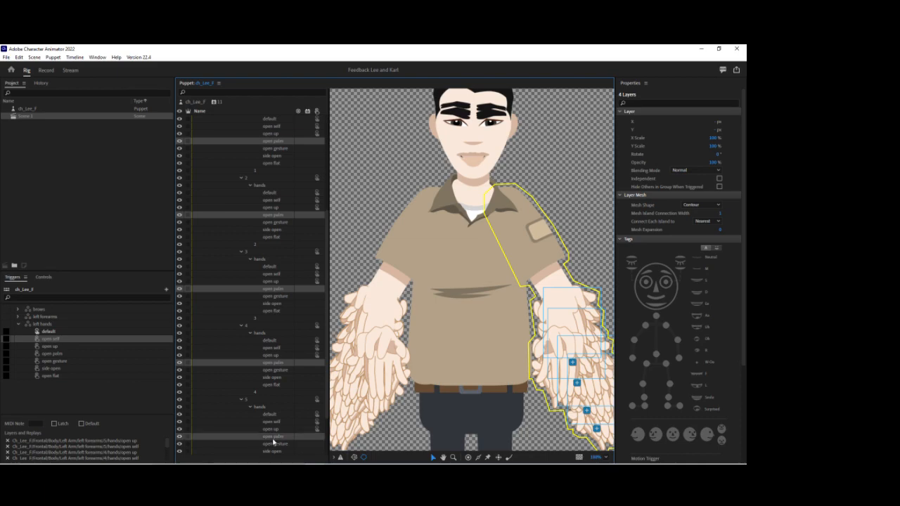
{"action": "left_click", "coordinate": [120, 355]}
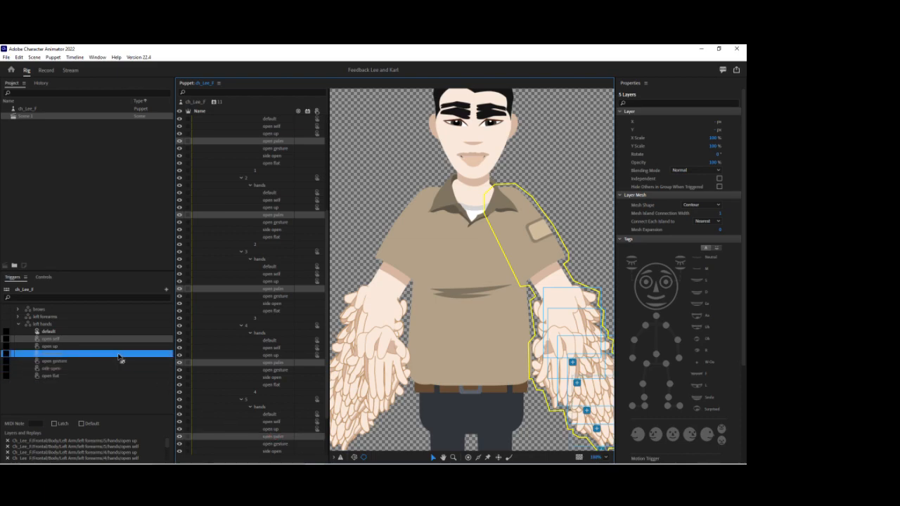
{"action": "left_click", "coordinate": [119, 361]}
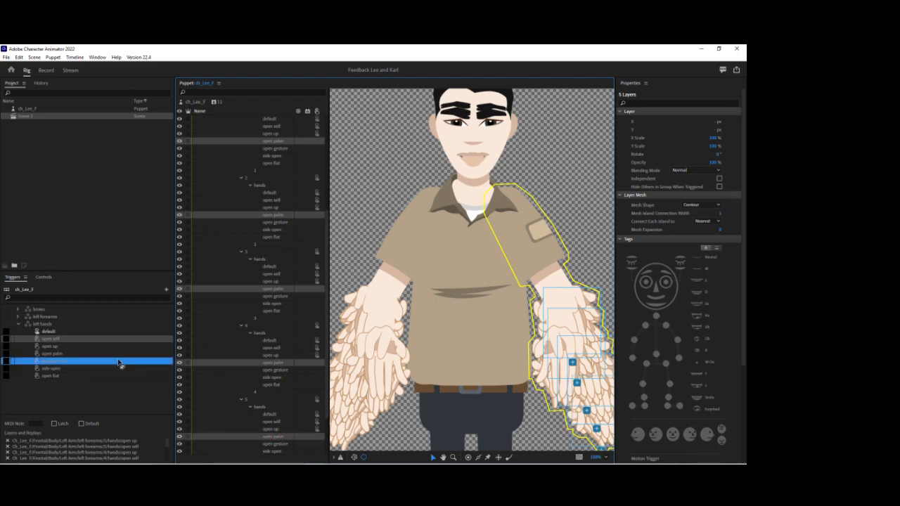
{"action": "left_click", "coordinate": [118, 355]}
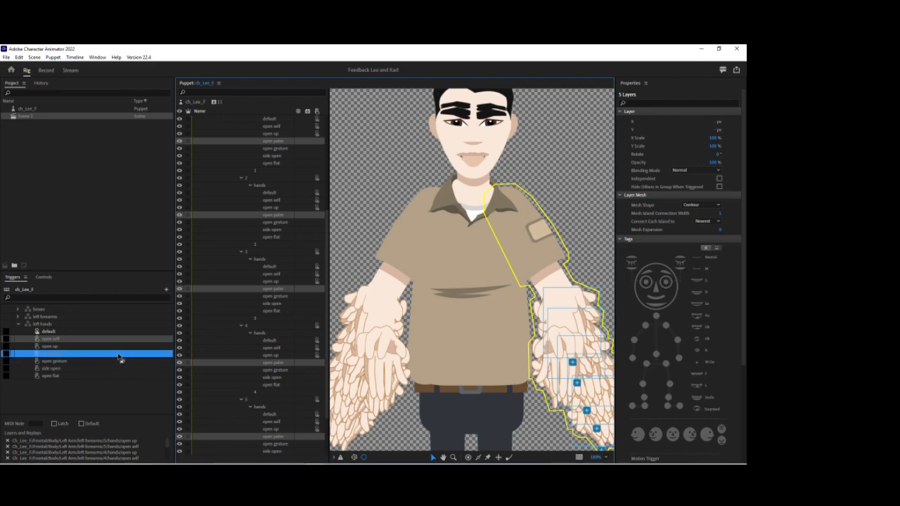
- Add the open gesture hand layers of left forearms 1 to 5 to the open gesture trigger
{"action": "left_click", "coordinate": [276, 149]}
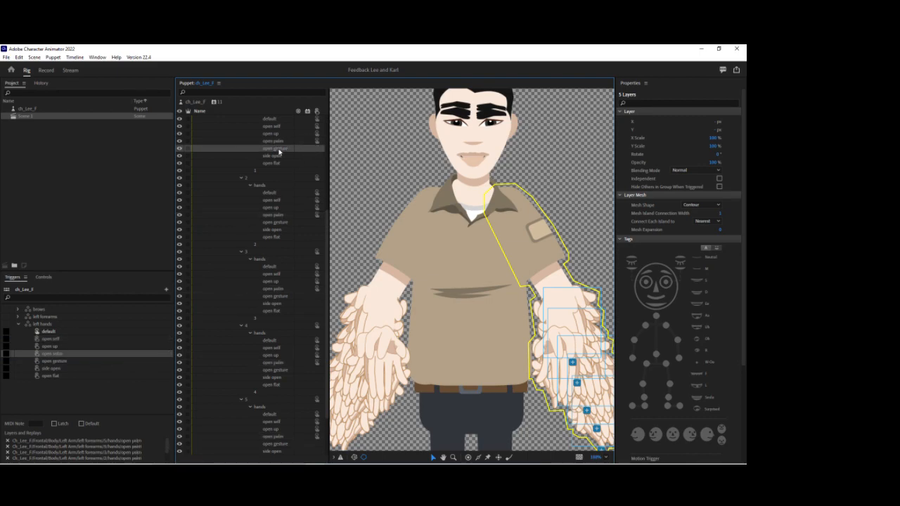
{"action": "left_click", "coordinate": [278, 222], "text": "ctrl"}
{"action": "left_click", "coordinate": [273, 298], "text": "ctrl"}
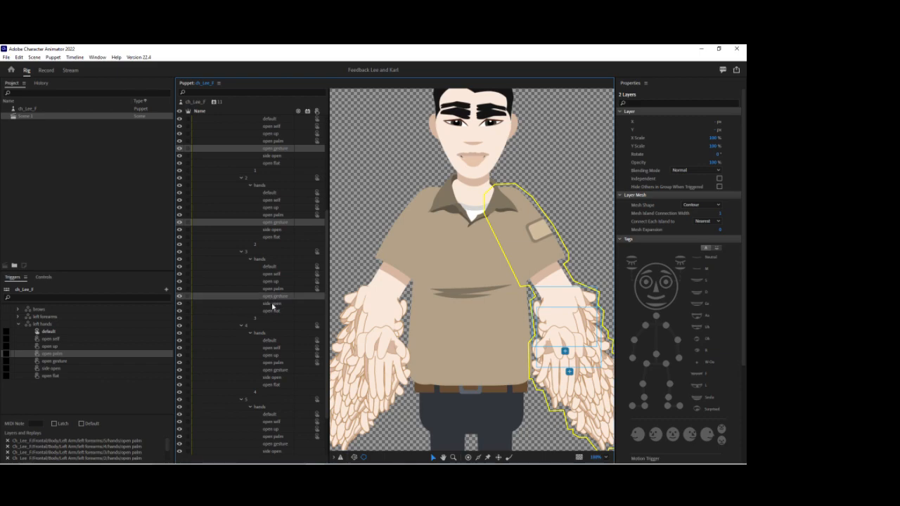
{"action": "left_click", "coordinate": [276, 371], "text": "ctrl"}
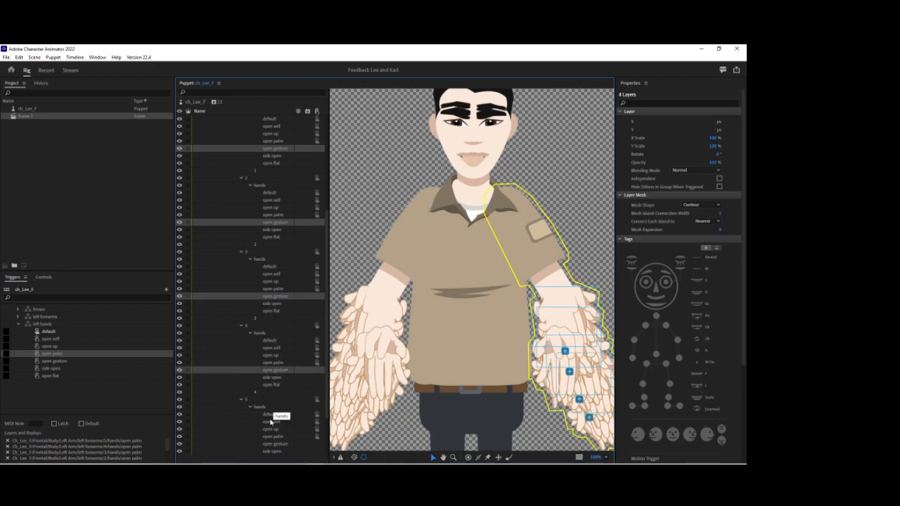
{"action": "left_click", "coordinate": [275, 444], "text": "ctrl"}
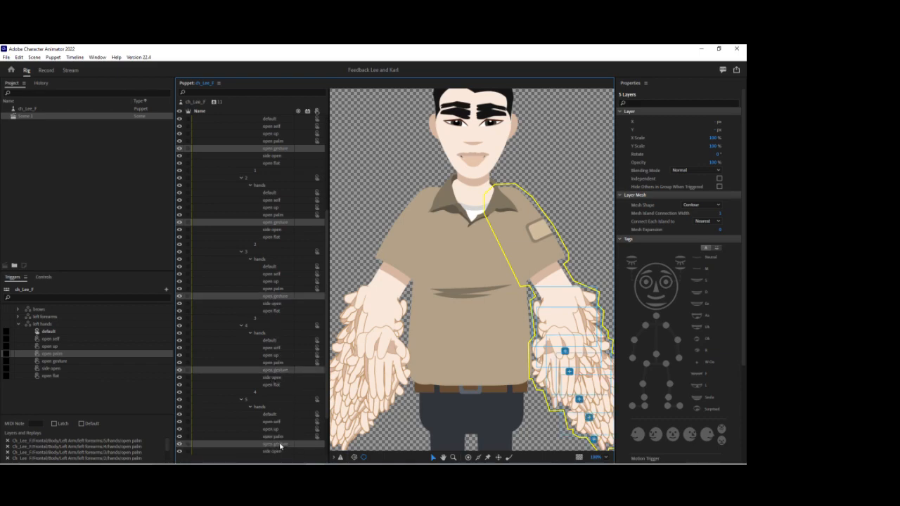
{"action": "left_click_drag", "start_coordinate": [273, 440], "coordinate": [107, 365]}
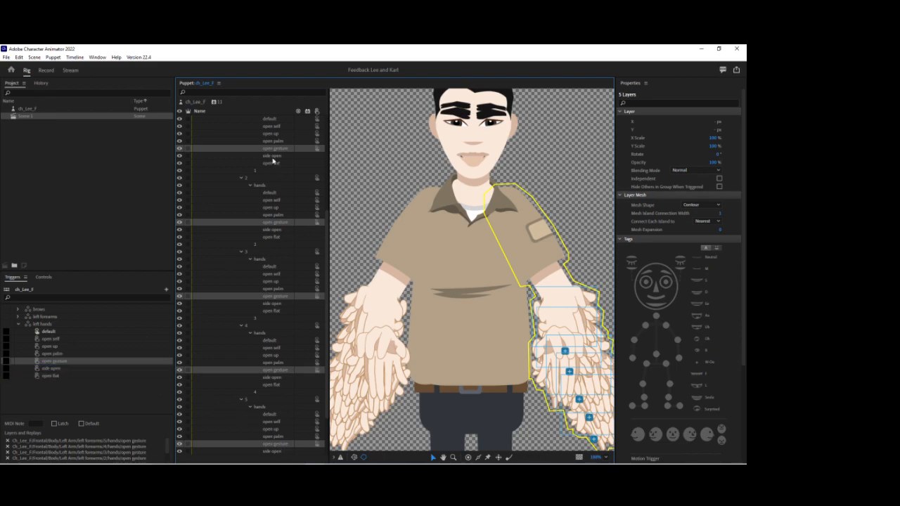
- Add the side open hand layers of left forearms 1 to 5 to the side open trigger
{"action": "scroll", "coordinate": [272, 161], "scroll_direction": "down", "scroll_amount": 1}
{"action": "left_click", "coordinate": [275, 134]}
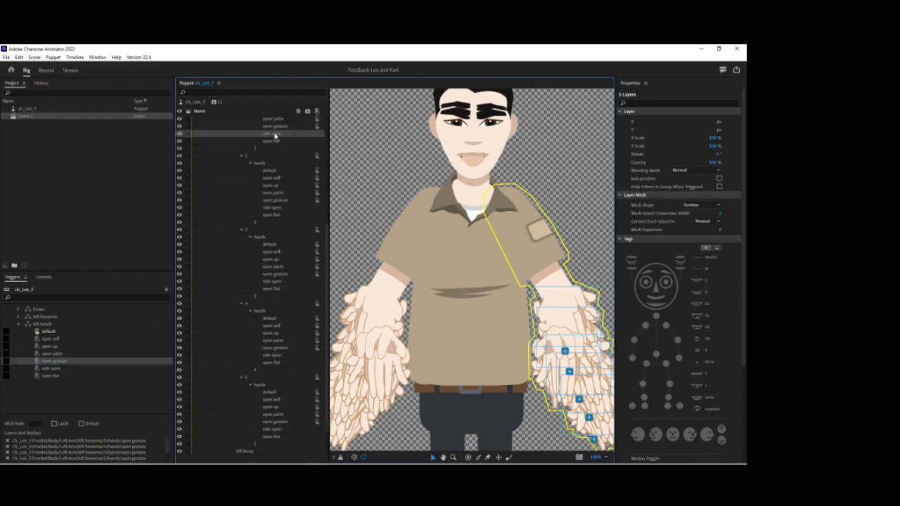
{"action": "left_click", "coordinate": [277, 208], "text": "ctrl"}
{"action": "left_click", "coordinate": [276, 281], "text": "ctrl"}
{"action": "left_click", "coordinate": [276, 356], "text": "ctrl"}
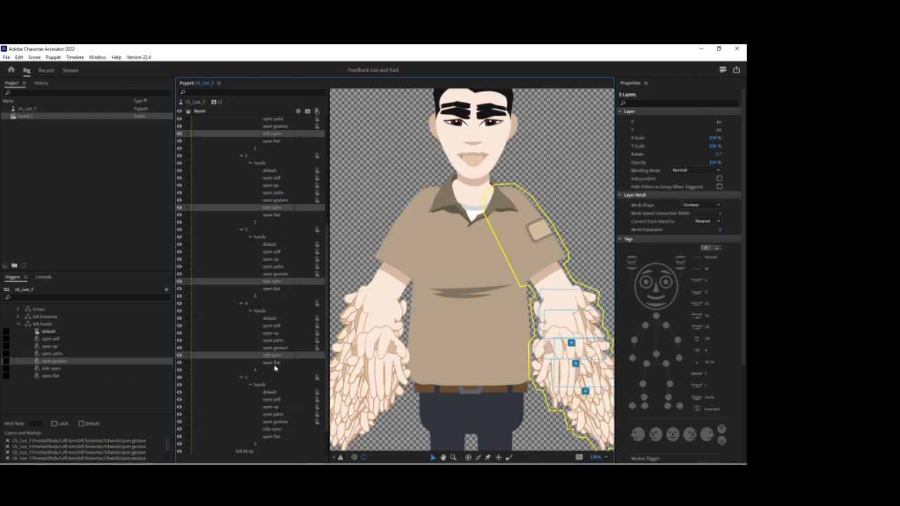
{"action": "left_click", "coordinate": [276, 429], "text": "ctrl"}
{"action": "left_click", "coordinate": [131, 370]}
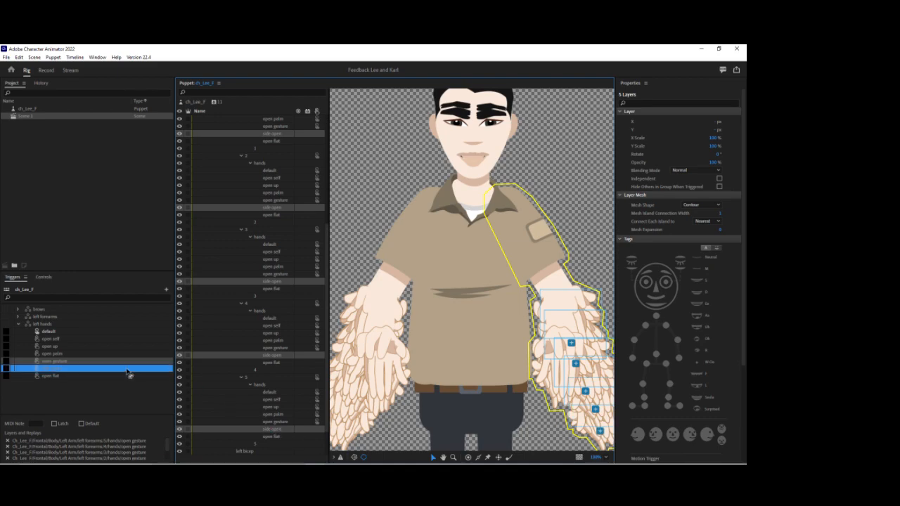
- Add the open flat hand layers of left forearms 1 to 5 to the open flat trigger
{"action": "left_click", "coordinate": [275, 143]}
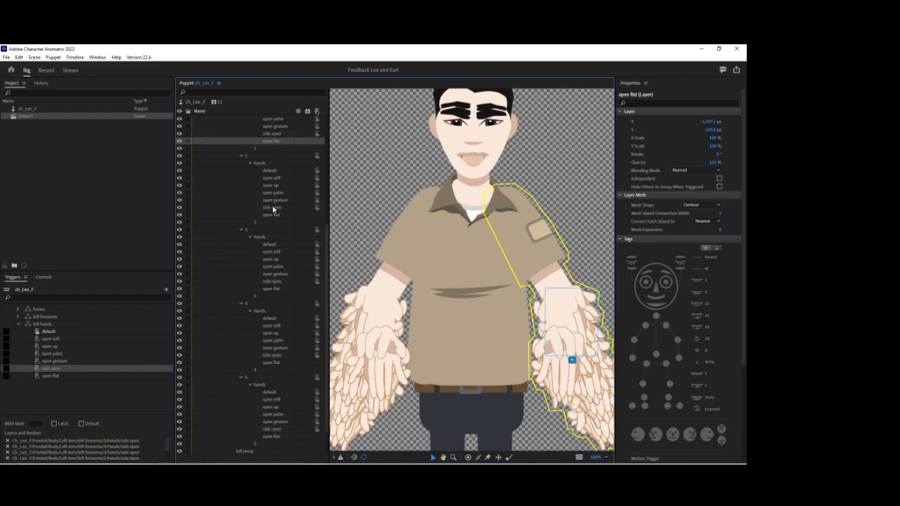
{"action": "left_click", "coordinate": [272, 215], "text": "ctrl"}
{"action": "left_click", "coordinate": [280, 289], "text": "ctrl"}
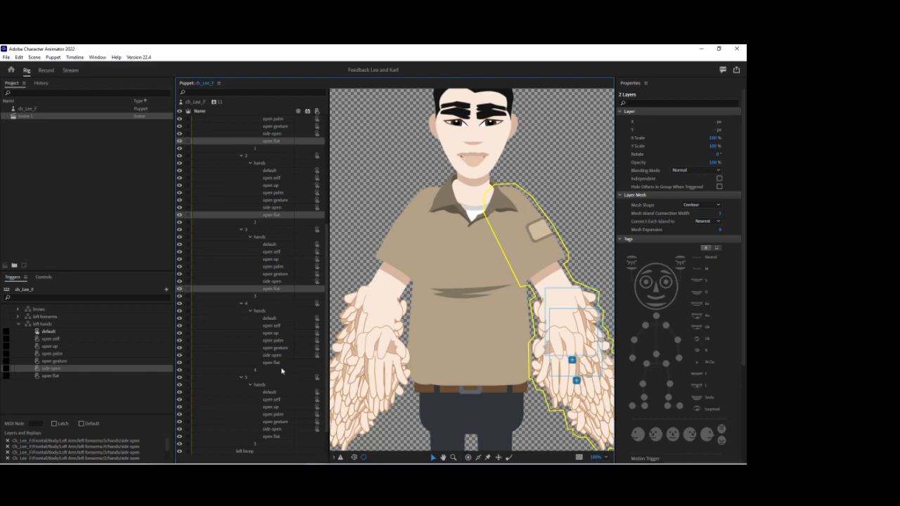
{"action": "left_click", "coordinate": [276, 363], "text": "ctrl"}
{"action": "left_click", "coordinate": [277, 437], "text": "ctrl"}
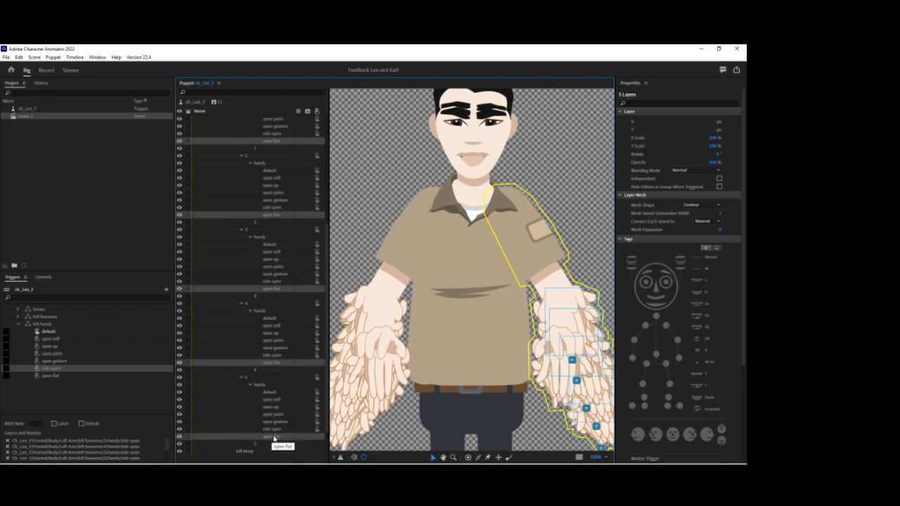
{"action": "left_click_drag", "start_coordinate": [275, 436], "coordinate": [142, 380]}
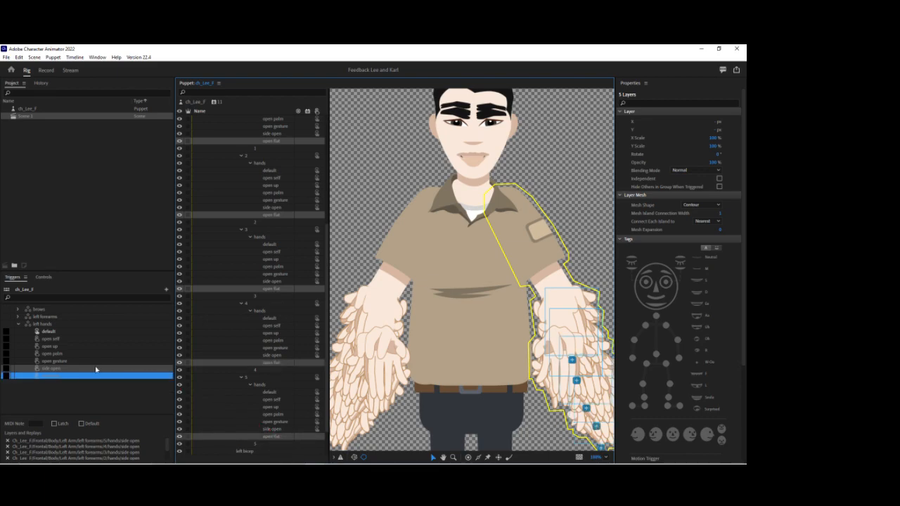
- Collapse the left hands swap set and the Left Arm group with the hands groups of left forearms 1 to 5
{"action": "left_click", "coordinate": [17, 323]}
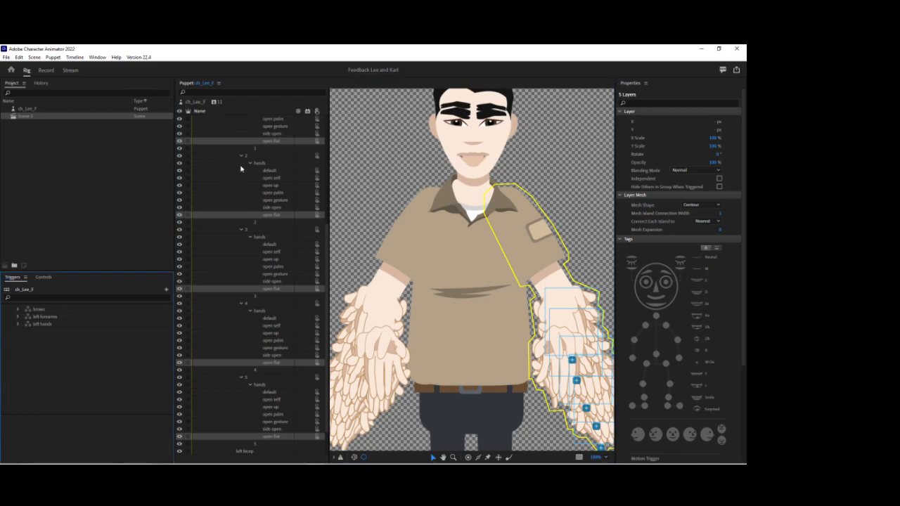
{"action": "scroll", "coordinate": [249, 211], "scroll_direction": "up", "scroll_amount": 5}
{"action": "left_click", "coordinate": [249, 201]}
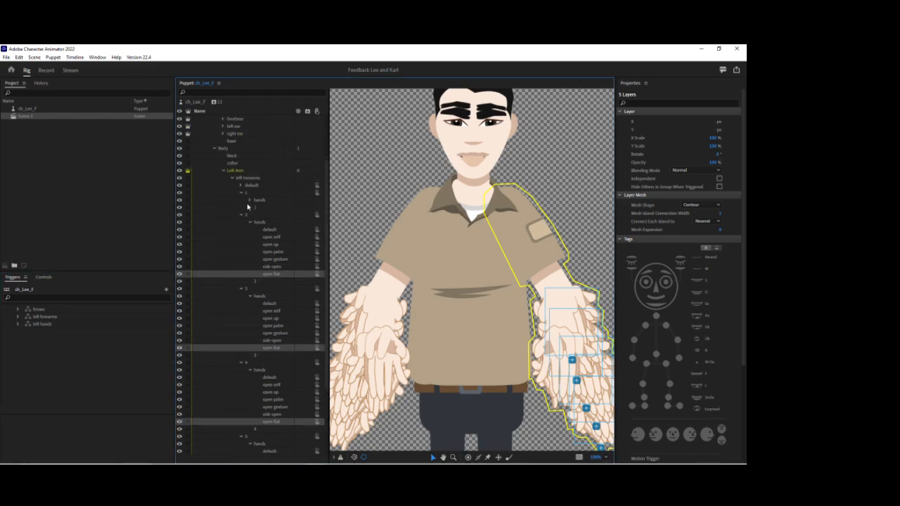
{"action": "left_click", "coordinate": [251, 223]}
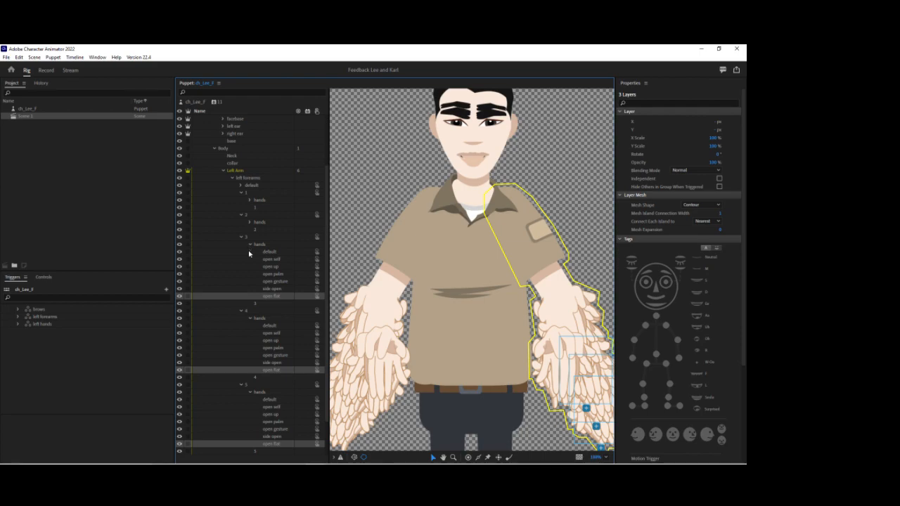
{"action": "left_click", "coordinate": [249, 245]}
{"action": "left_click", "coordinate": [250, 273]}
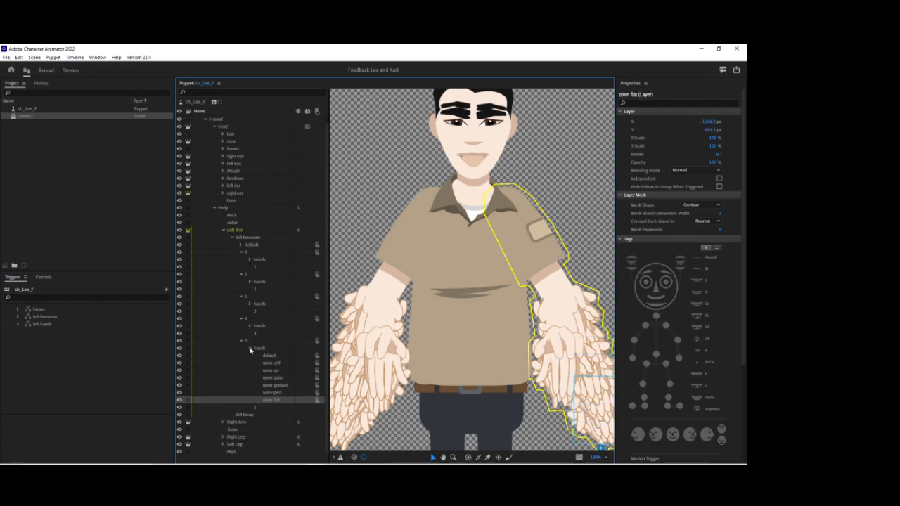
{"action": "left_click", "coordinate": [251, 349]}
{"action": "left_click", "coordinate": [223, 237]}
- Create a swap set from the right forearms group inside Right Arm
{"action": "left_click", "coordinate": [224, 245]}
{"action": "left_click", "coordinate": [252, 252]}
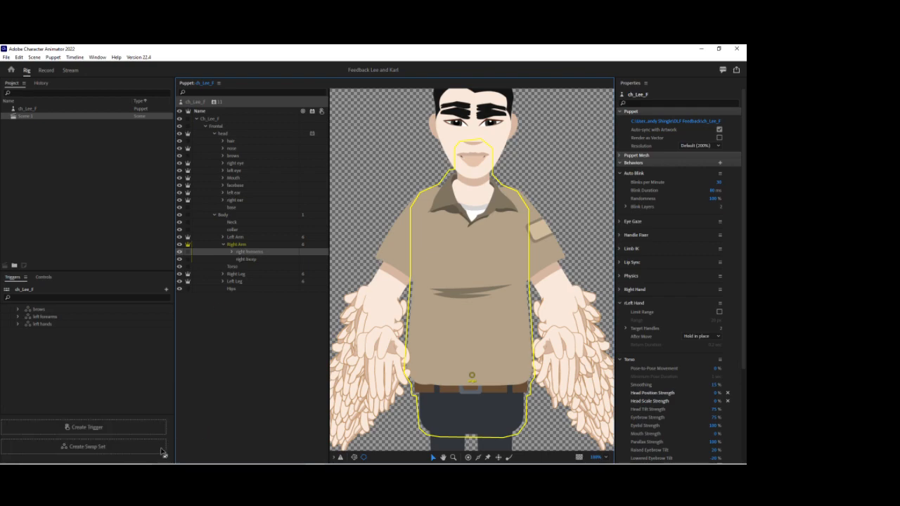
{"action": "left_click", "coordinate": [148, 447]}
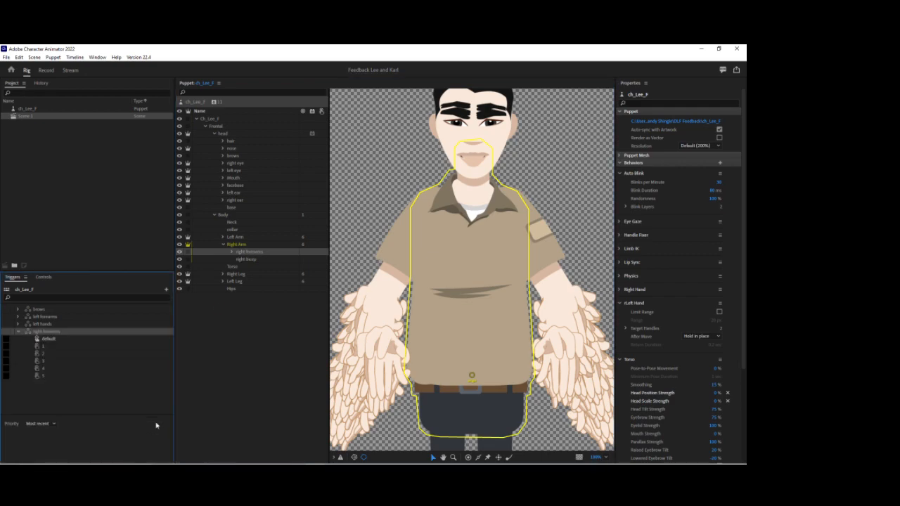
- Make trigger 3 the default of the right forearms swap set and collapse the set
{"action": "left_click", "coordinate": [50, 362]}
{"action": "left_click", "coordinate": [6, 361]}
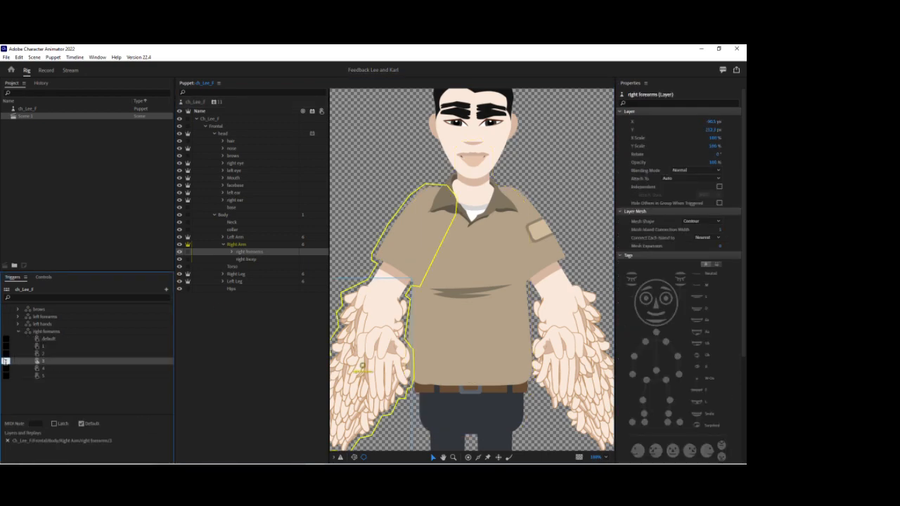
{"action": "type", "text": "a"}
{"action": "left_click", "coordinate": [55, 424]}
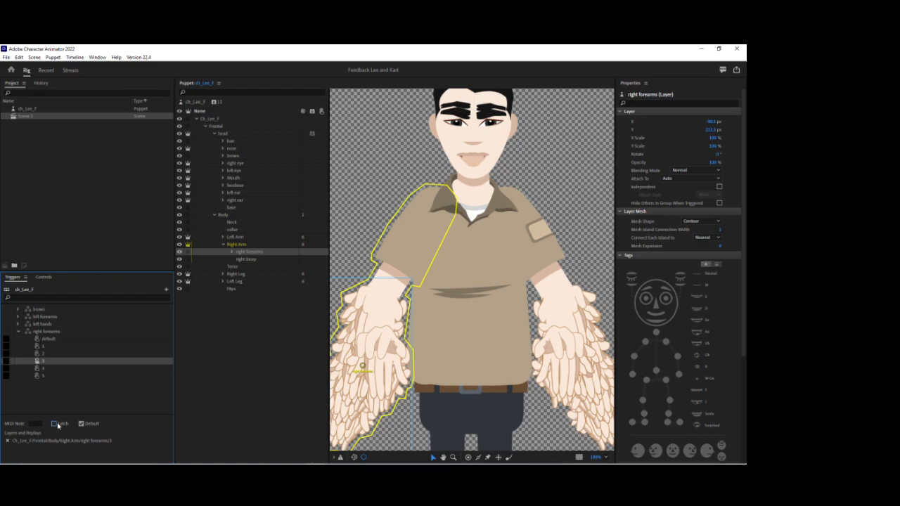
{"action": "left_click", "coordinate": [17, 331]}
- Create a swap set from the hands group of the default right forearm and name it "right hands"
{"action": "left_click", "coordinate": [232, 252]}
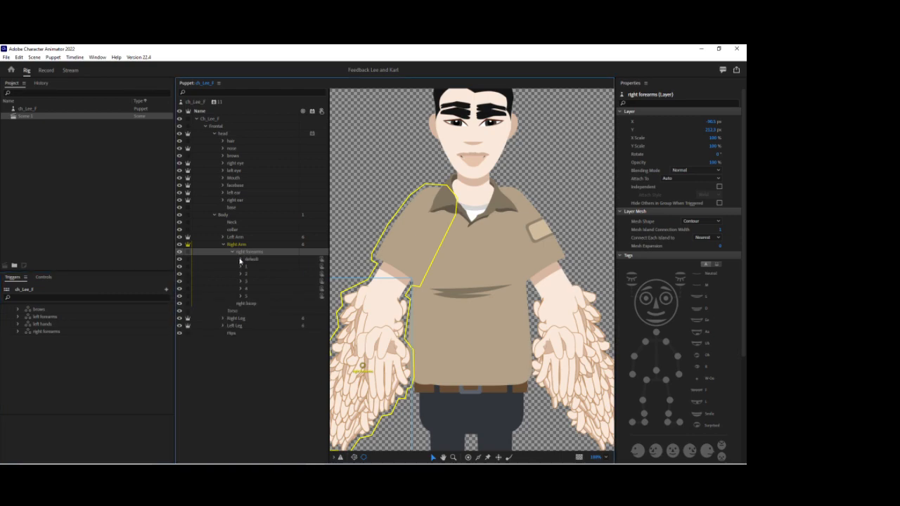
{"action": "left_click", "coordinate": [239, 260]}
{"action": "left_click", "coordinate": [257, 267]}
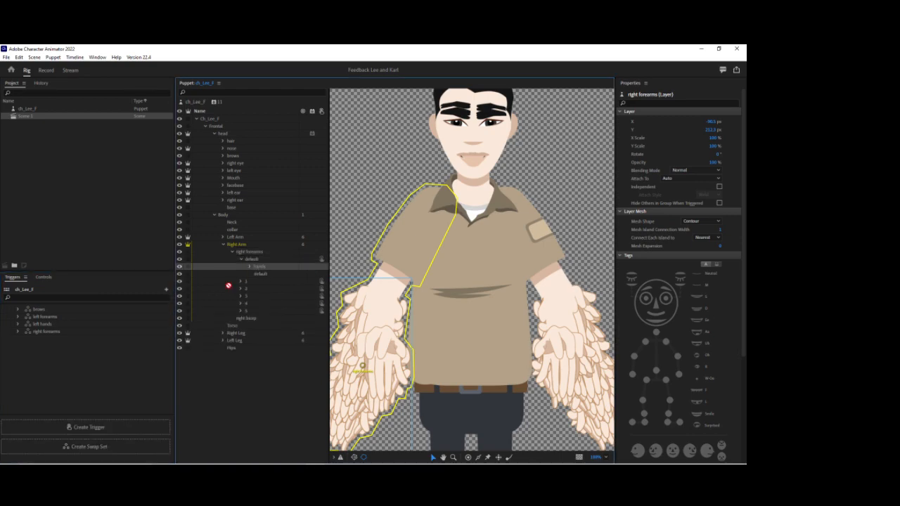
{"action": "left_click", "coordinate": [156, 450]}
{"action": "right_click", "coordinate": [53, 343]}
{"action": "left_click", "coordinate": [54, 345]}
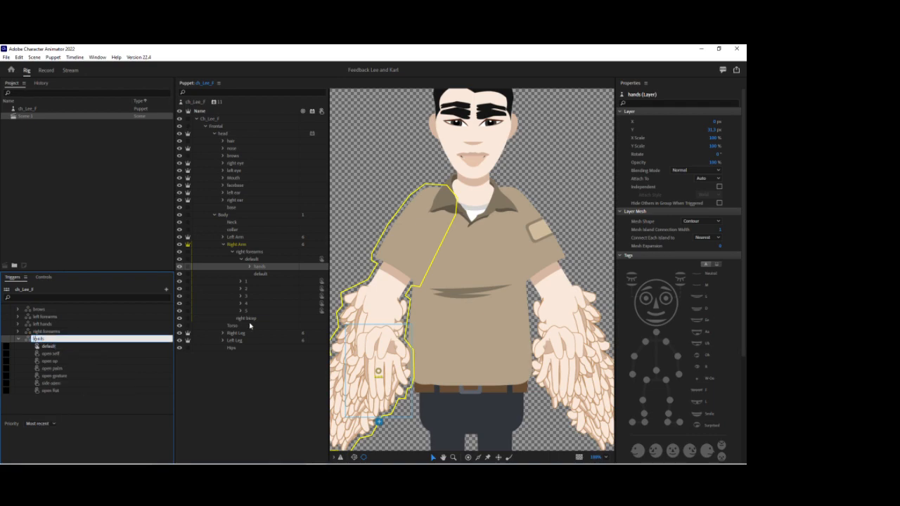
{"action": "type", "text": "right hands"}
{"action": "key", "text": "Return"}
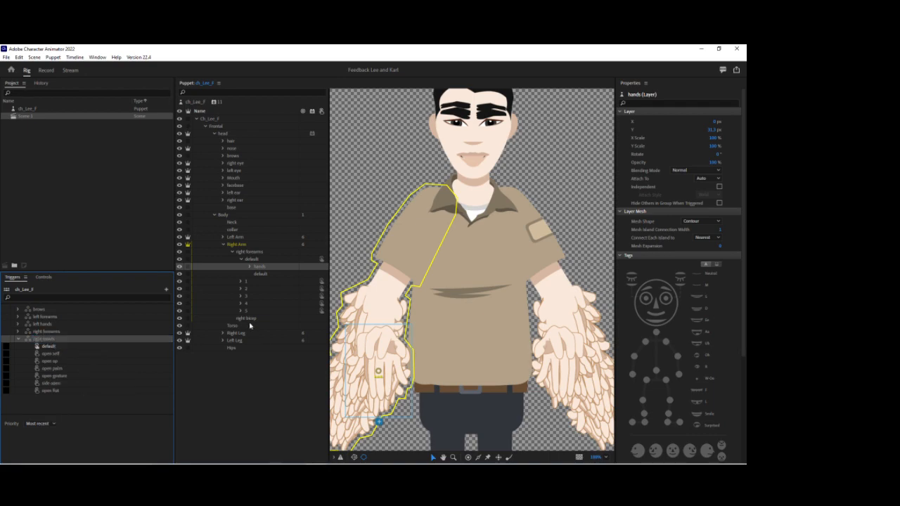
- Collapse the default right forearm and expand right forearms 1 to 5 with their hands groups
{"action": "left_click", "coordinate": [241, 259]}
{"action": "left_click", "coordinate": [241, 266]}
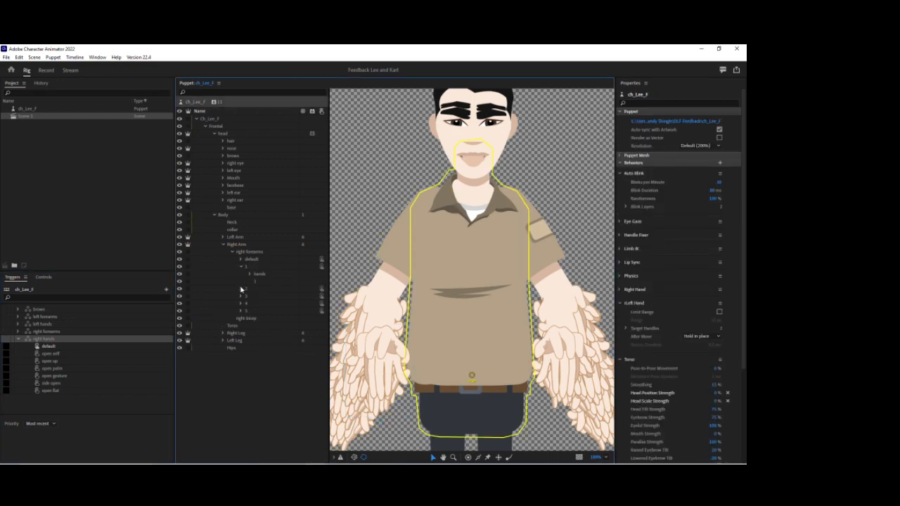
{"action": "left_click", "coordinate": [240, 288]}
{"action": "left_click", "coordinate": [241, 311]}
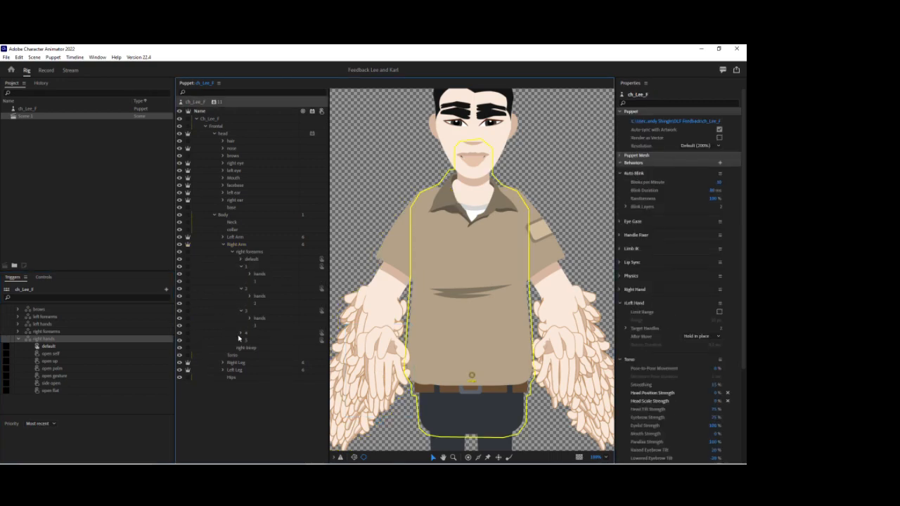
{"action": "left_click", "coordinate": [240, 332]}
{"action": "left_click", "coordinate": [241, 355]}
{"action": "left_click", "coordinate": [249, 362]}
{"action": "left_click", "coordinate": [249, 340]}
{"action": "left_click", "coordinate": [249, 318]}
{"action": "left_click", "coordinate": [249, 296]}
{"action": "left_click", "coordinate": [250, 274]}
{"action": "scroll", "coordinate": [280, 262], "scroll_direction": "down", "scroll_amount": 5}
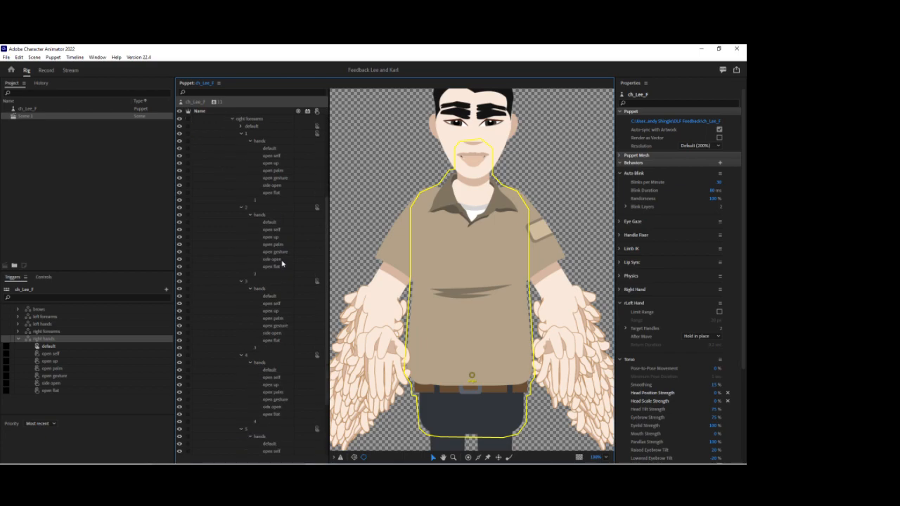
- Add the default hand layers of right forearms 1 to 5 to the default trigger of the right hands set
{"action": "scroll", "coordinate": [282, 263], "scroll_direction": "down", "scroll_amount": 1}
{"action": "left_click", "coordinate": [273, 127]}
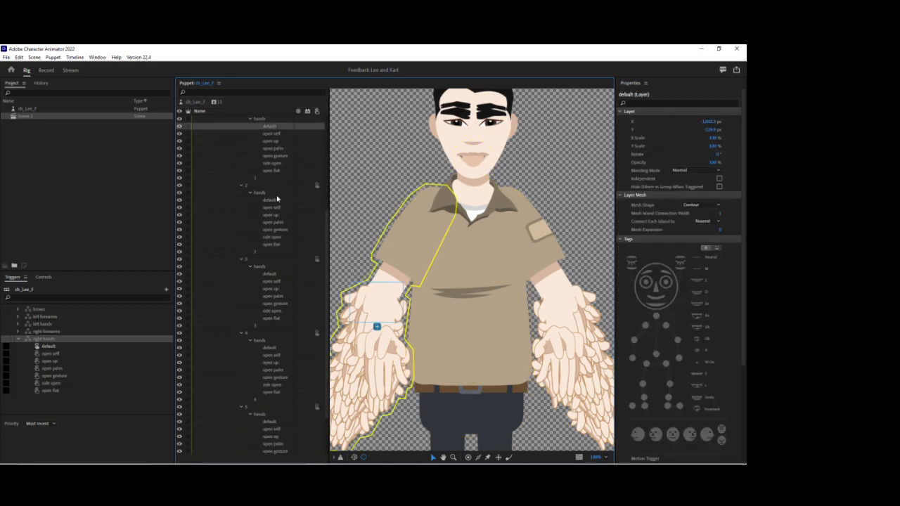
{"action": "left_click", "coordinate": [277, 202], "text": "ctrl"}
{"action": "left_click", "coordinate": [274, 275], "text": "ctrl"}
{"action": "left_click", "coordinate": [271, 348], "text": "ctrl"}
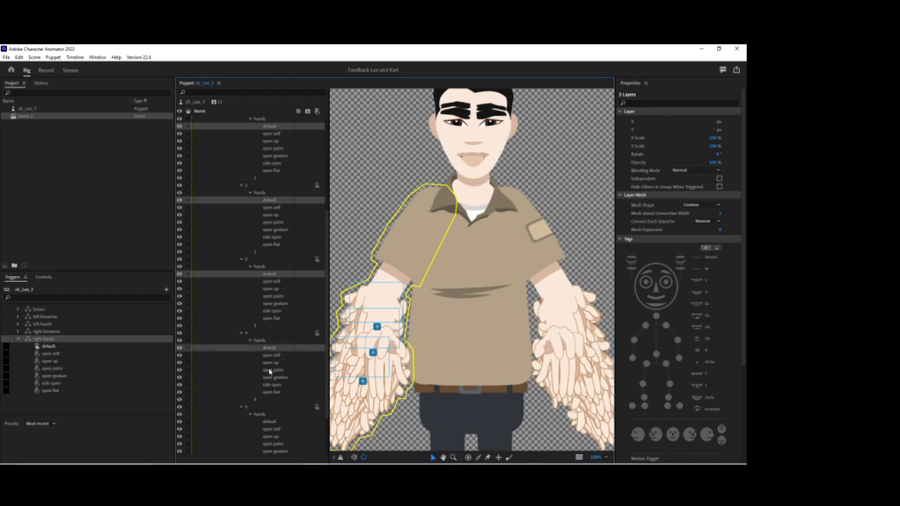
{"action": "left_click", "coordinate": [269, 422], "text": "ctrl"}
{"action": "left_click_drag", "start_coordinate": [274, 425], "coordinate": [129, 335]}
- Add the open self hand layers of right forearms 1 to 5 to the right hands open self trigger
{"action": "left_click", "coordinate": [269, 133]}
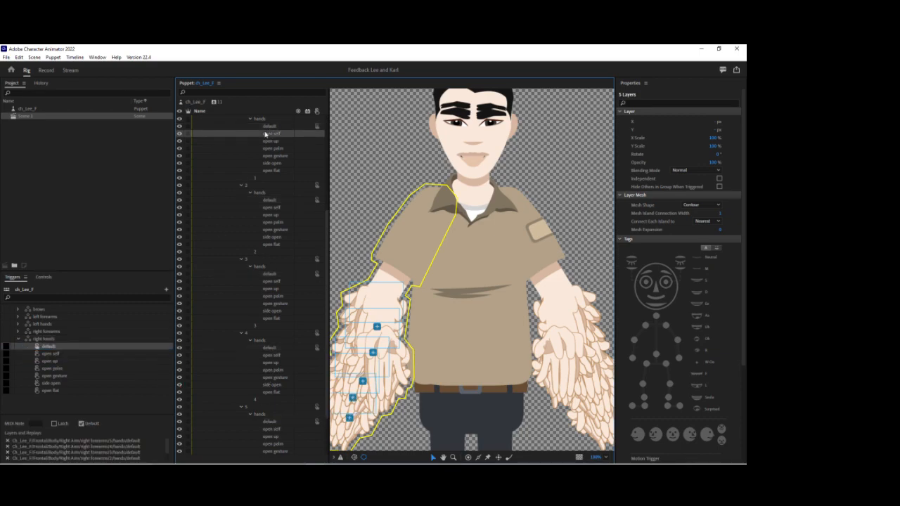
{"action": "left_click", "coordinate": [269, 208], "text": "ctrl"}
{"action": "left_click", "coordinate": [272, 282], "text": "ctrl"}
{"action": "left_click", "coordinate": [277, 355], "text": "ctrl"}
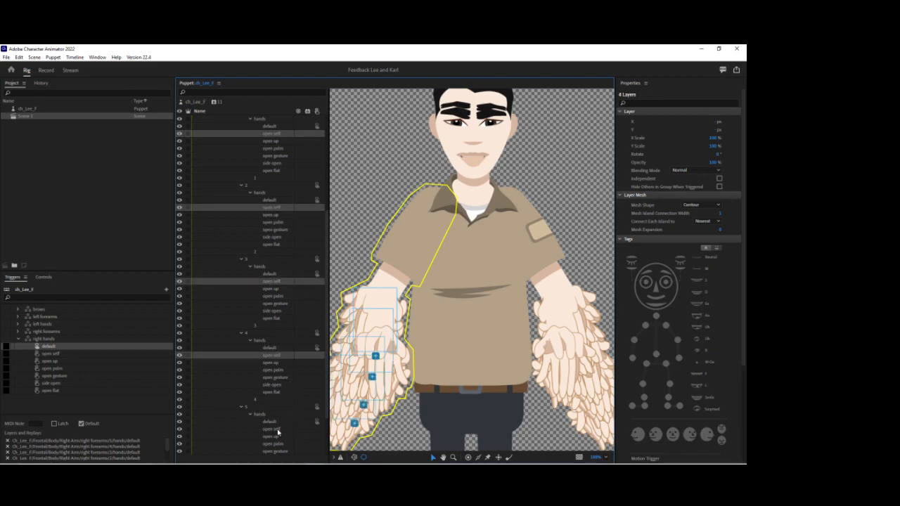
{"action": "left_click", "coordinate": [276, 430], "text": "ctrl"}
{"action": "left_click_drag", "start_coordinate": [277, 430], "coordinate": [117, 357]}
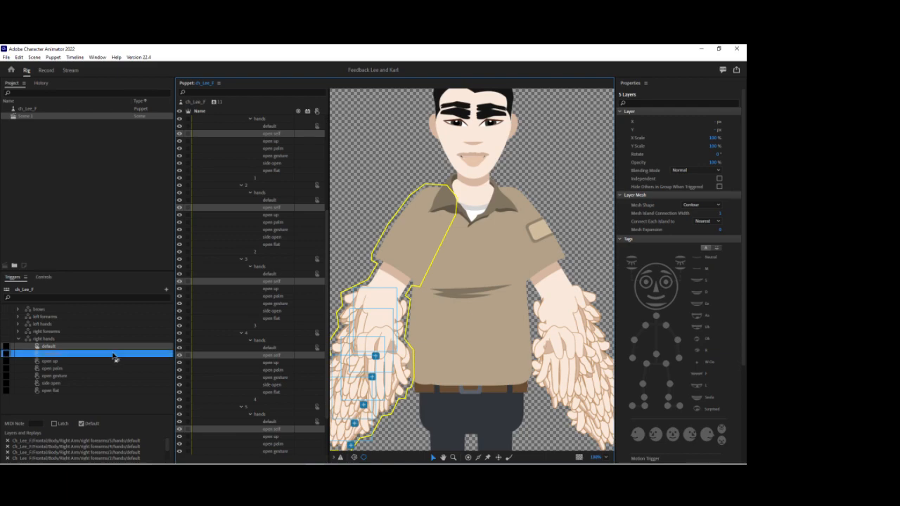
- Add the open up hand layers of right forearms 1 to 5 to the right hands open up trigger
{"action": "left_click", "coordinate": [269, 142]}
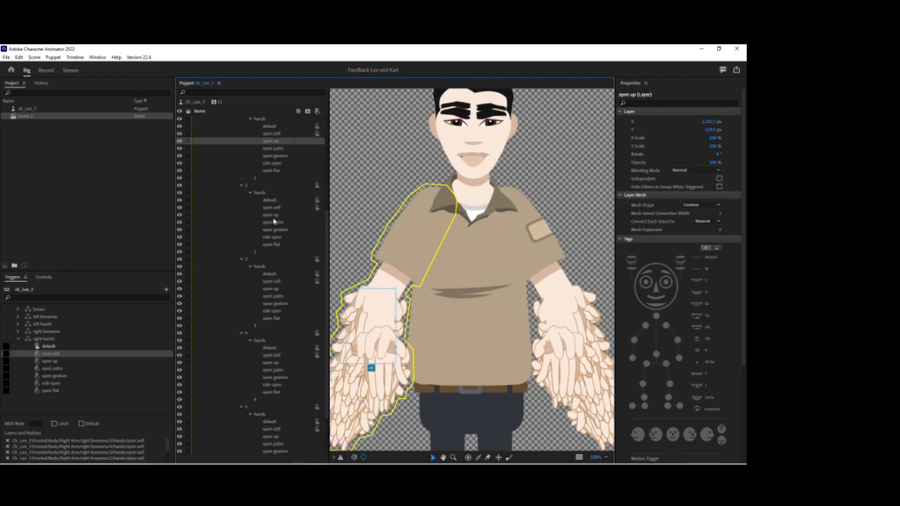
{"action": "left_click", "coordinate": [273, 215], "text": "ctrl"}
{"action": "left_click", "coordinate": [271, 289], "text": "ctrl"}
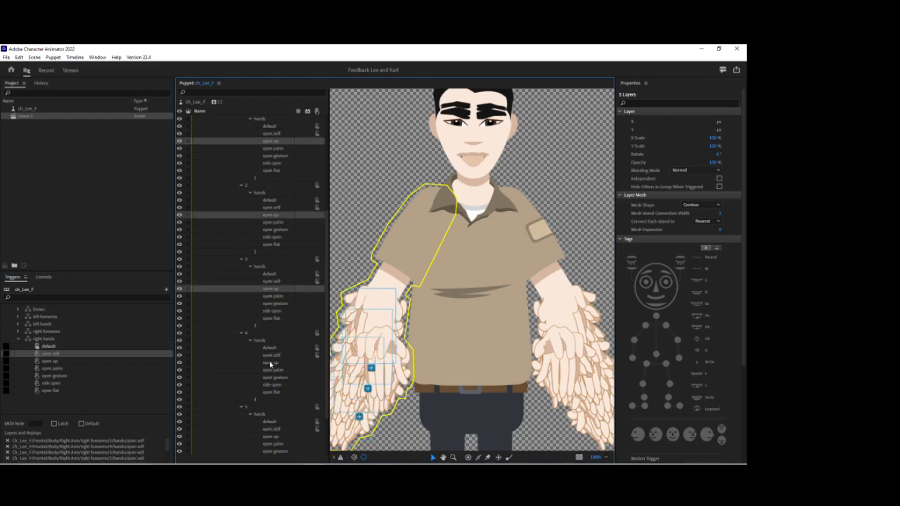
{"action": "left_click", "coordinate": [271, 362], "text": "ctrl"}
{"action": "left_click", "coordinate": [273, 437], "text": "ctrl"}
{"action": "left_click_drag", "start_coordinate": [273, 438], "coordinate": [96, 361]}
- Add the open palm hand layers of right forearms 1 to 5 to the right hands open palm trigger
{"action": "left_click", "coordinate": [277, 150]}
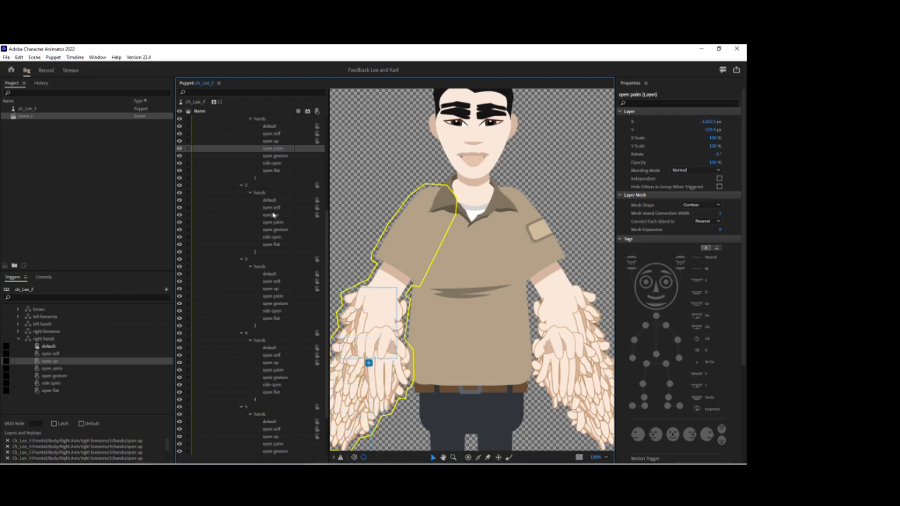
{"action": "left_click", "coordinate": [271, 222], "text": "ctrl"}
{"action": "left_click", "coordinate": [267, 296], "text": "ctrl"}
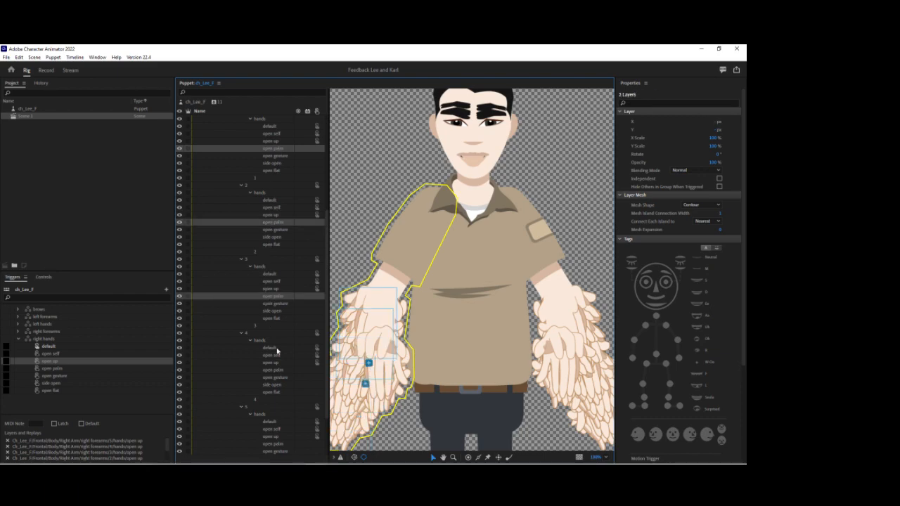
{"action": "left_click", "coordinate": [276, 370], "text": "ctrl"}
{"action": "left_click", "coordinate": [277, 444], "text": "ctrl"}
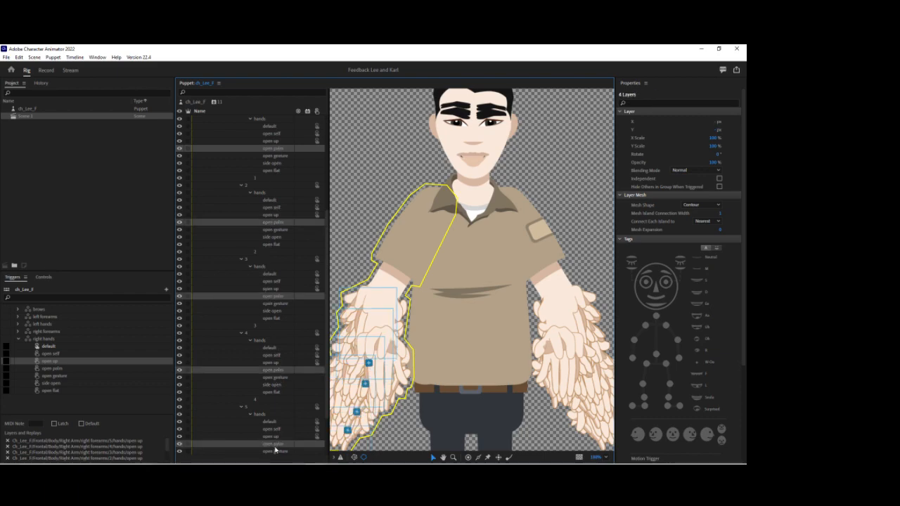
{"action": "left_click_drag", "start_coordinate": [219, 416], "coordinate": [128, 369]}
- Add the open gesture hand layers of right forearms 1 to 5 to the right hands open gesture trigger
{"action": "left_click", "coordinate": [280, 156]}
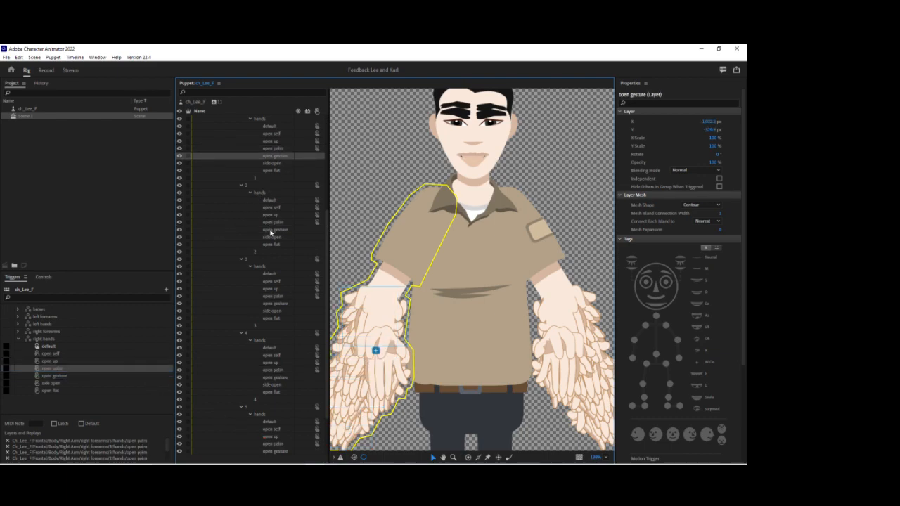
{"action": "left_click", "coordinate": [274, 230], "text": "ctrl"}
{"action": "left_click", "coordinate": [273, 304], "text": "ctrl"}
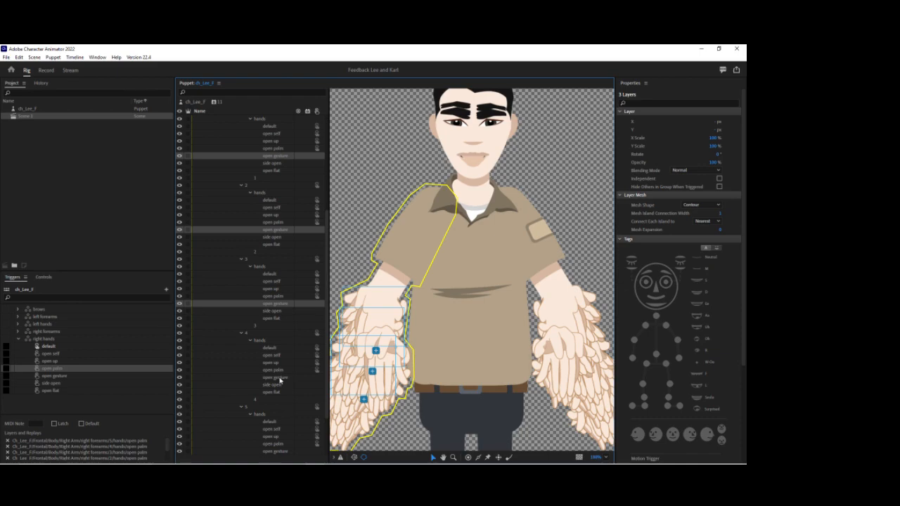
{"action": "left_click", "coordinate": [276, 377], "text": "ctrl"}
{"action": "left_click", "coordinate": [276, 452], "text": "ctrl"}
{"action": "left_click_drag", "start_coordinate": [276, 452], "coordinate": [132, 379]}
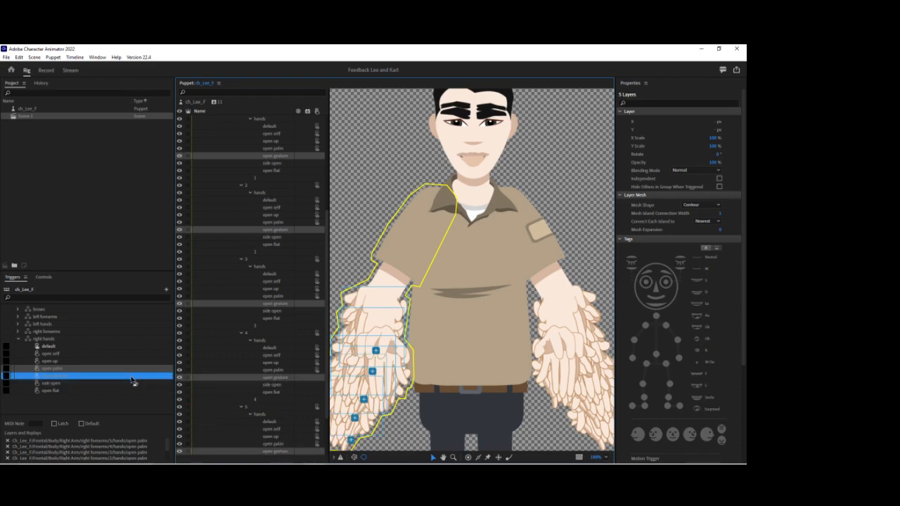
- Try to add the side open hand layers of right forearms 1 to 5 to the right hands side open trigger
{"action": "scroll", "coordinate": [264, 321], "scroll_direction": "down", "scroll_amount": 1}
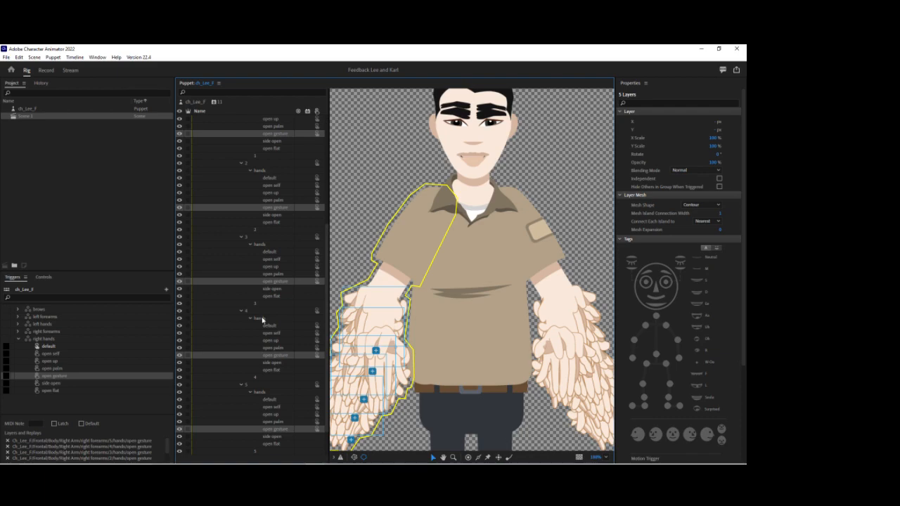
{"action": "left_click", "coordinate": [274, 144]}
{"action": "left_click", "coordinate": [281, 214], "text": "ctrl"}
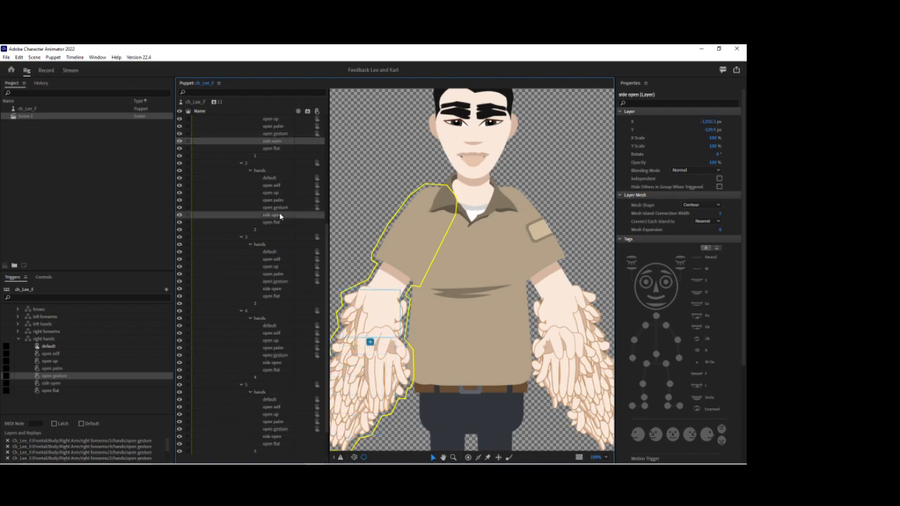
{"action": "left_click", "coordinate": [279, 289], "text": "ctrl"}
{"action": "left_click", "coordinate": [281, 363], "text": "ctrl"}
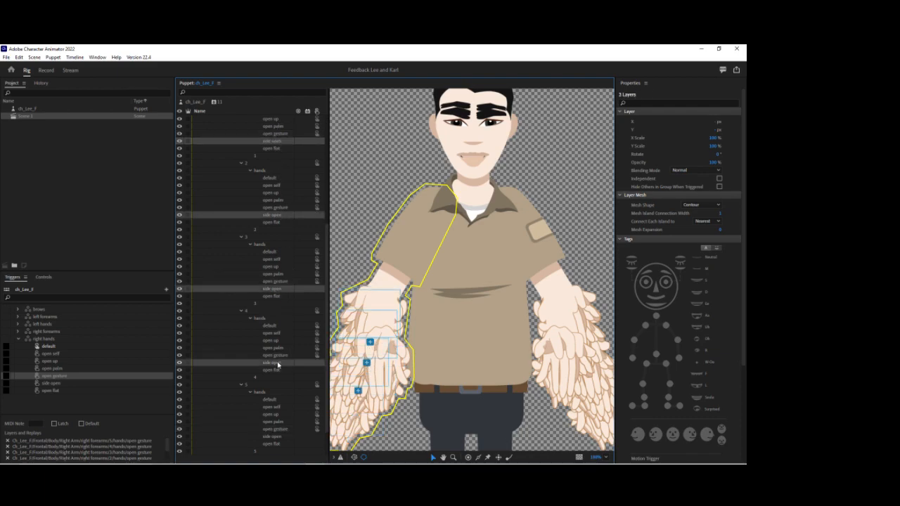
{"action": "left_click", "coordinate": [278, 436], "text": "ctrl"}
{"action": "left_click_drag", "start_coordinate": [278, 438], "coordinate": [130, 389]}
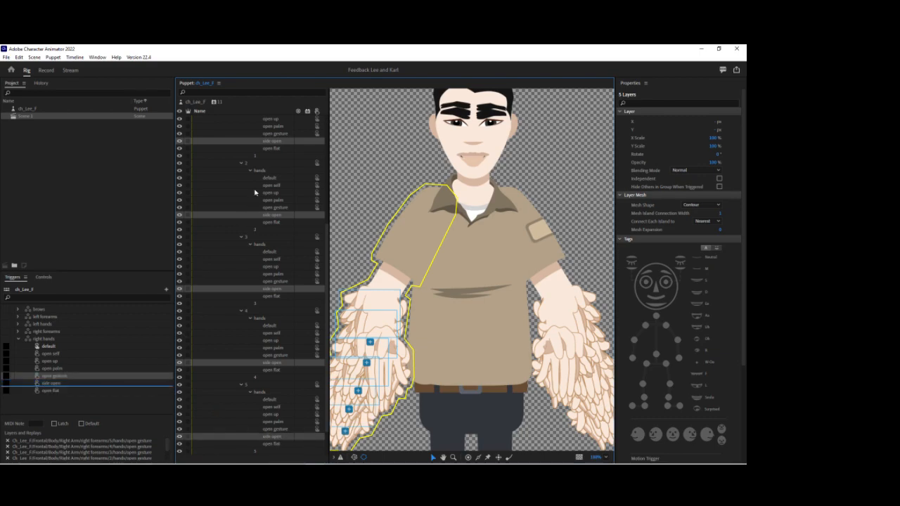
{"action": "left_click", "coordinate": [273, 149]}
{"action": "left_click", "coordinate": [274, 223], "text": "ctrl"}
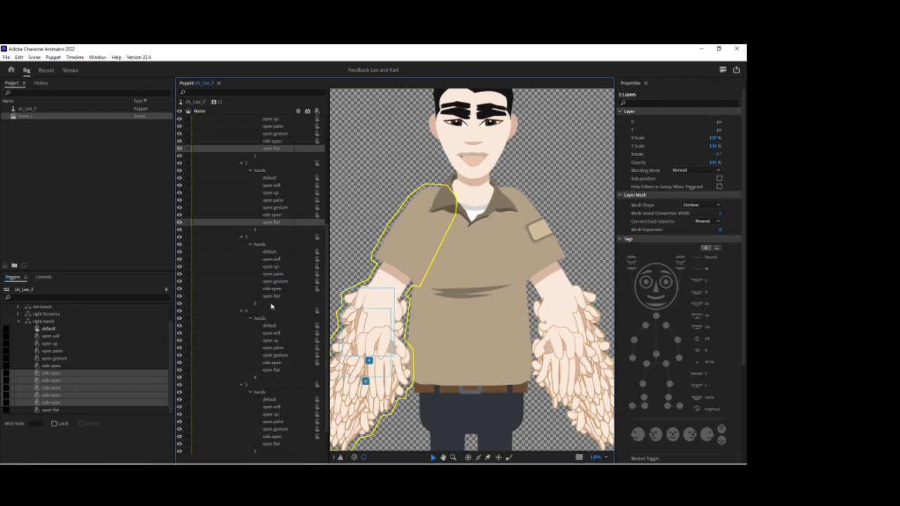
{"action": "left_click", "coordinate": [272, 296], "text": "ctrl"}
{"action": "left_click", "coordinate": [271, 370], "text": "ctrl"}
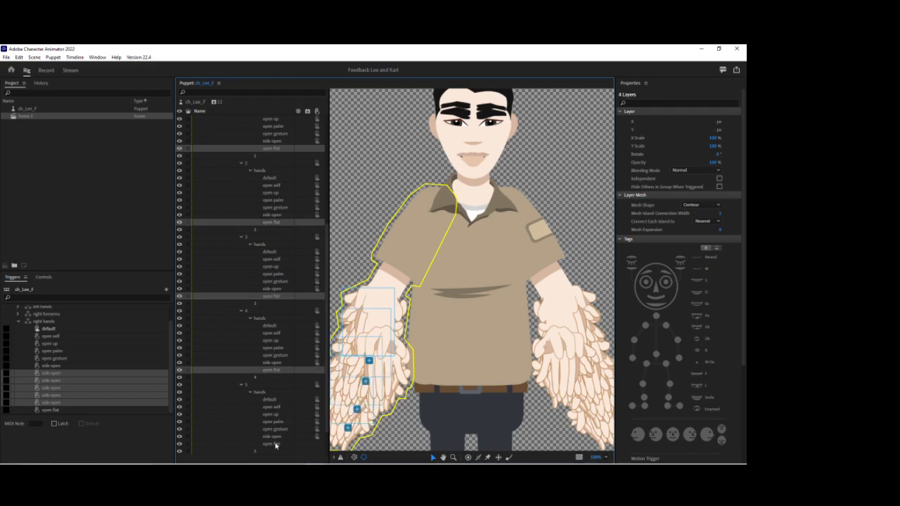
{"action": "left_click", "coordinate": [271, 444], "text": "ctrl"}
{"action": "scroll", "coordinate": [301, 412], "scroll_direction": "down", "scroll_amount": 1}
{"action": "scroll", "coordinate": [299, 409], "scroll_direction": "down", "scroll_amount": 1}
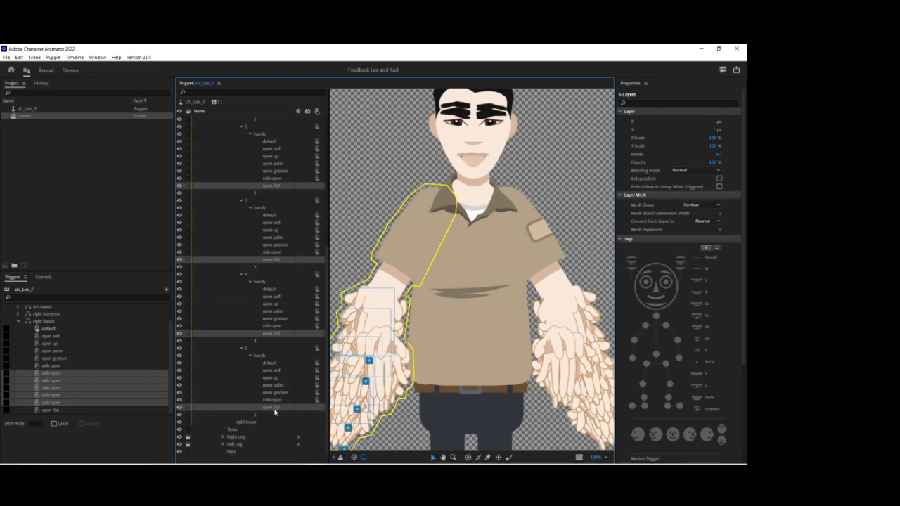
{"action": "left_click", "coordinate": [140, 411]}
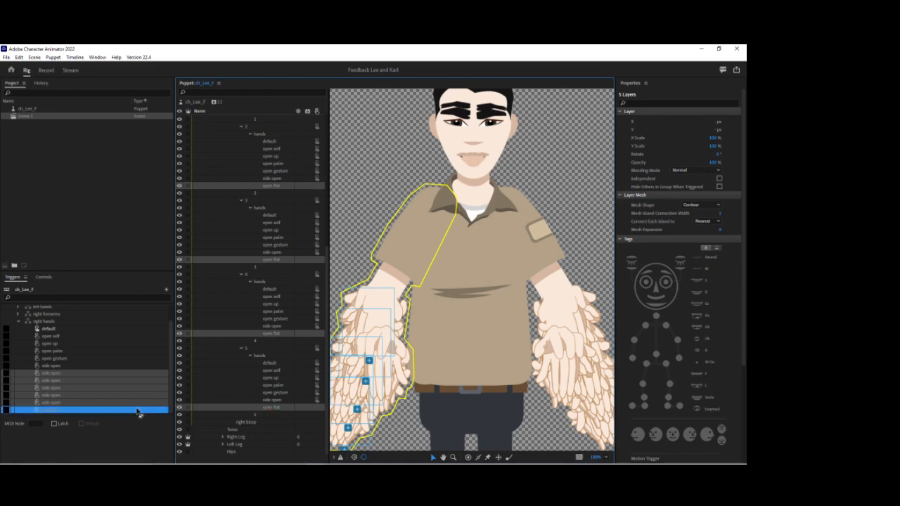
{"action": "left_click_drag", "start_coordinate": [138, 412], "coordinate": [216, 412]}
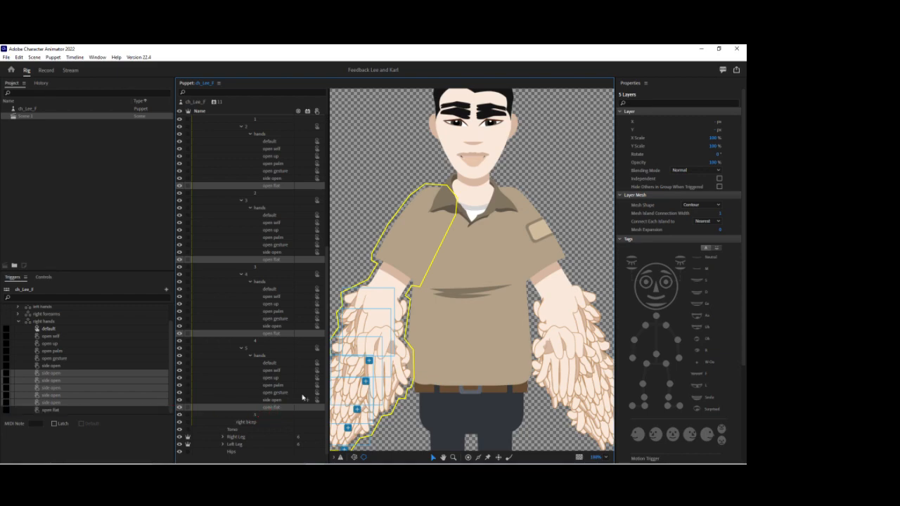
- Undo the misplaced side open triggers and add the side open hand layers of right forearms 1 to 5 to the existing right hands side open trigger
{"action": "key", "text": "ctrl+z"}
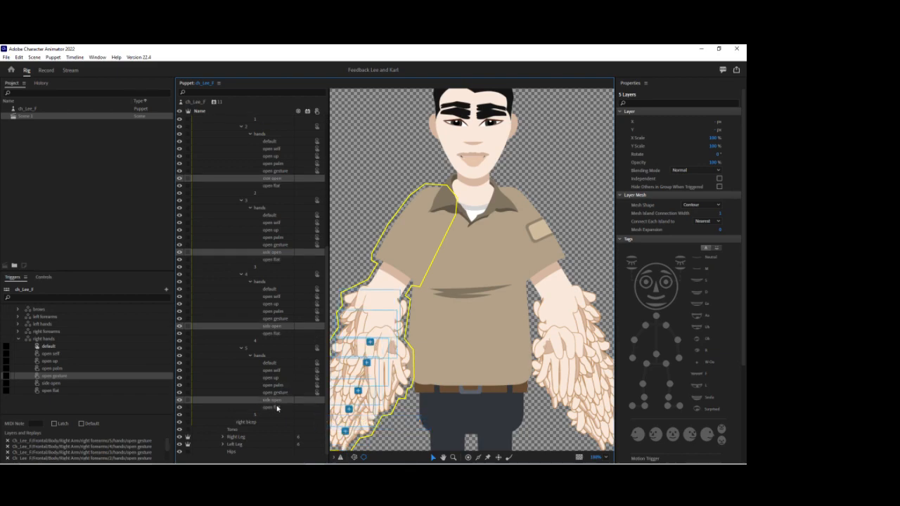
{"action": "left_click", "coordinate": [112, 383]}
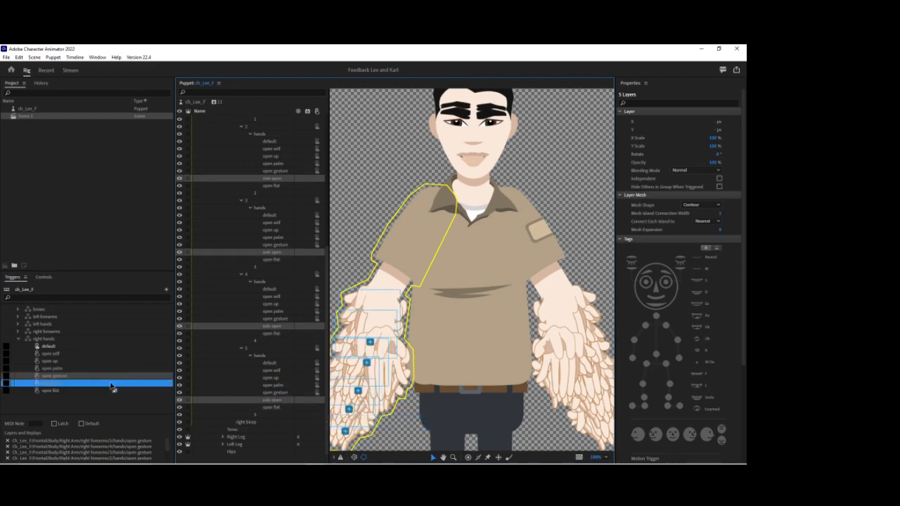
- Add the open flat hand layers of right forearms 1 to 5 to the right hands open flat trigger
{"action": "left_click", "coordinate": [281, 187]}
{"action": "left_click", "coordinate": [271, 259], "text": "ctrl"}
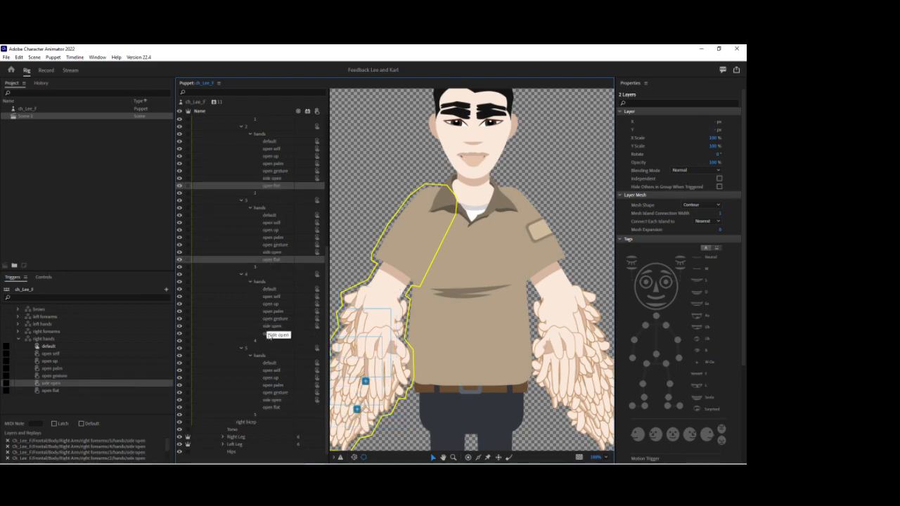
{"action": "left_click", "coordinate": [271, 333], "text": "ctrl"}
{"action": "left_click", "coordinate": [273, 407], "text": "ctrl"}
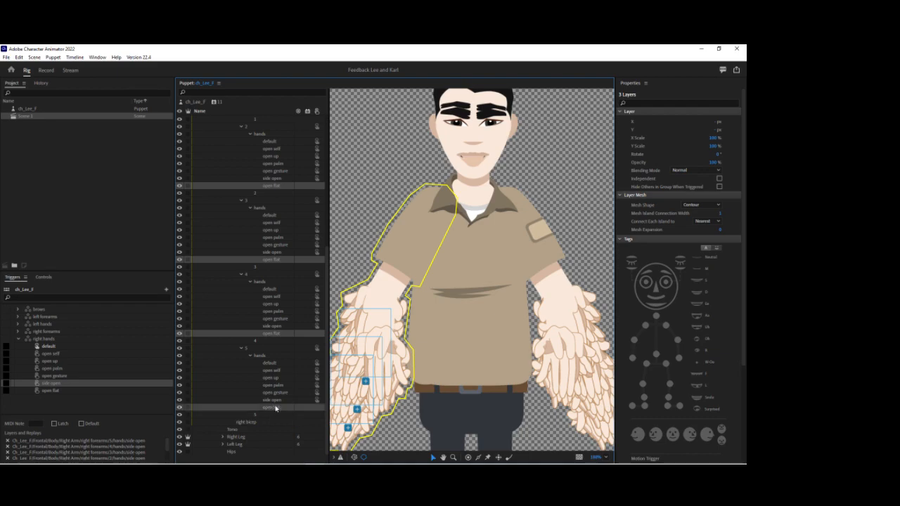
{"action": "scroll", "coordinate": [303, 345], "scroll_direction": "up", "scroll_amount": 1}
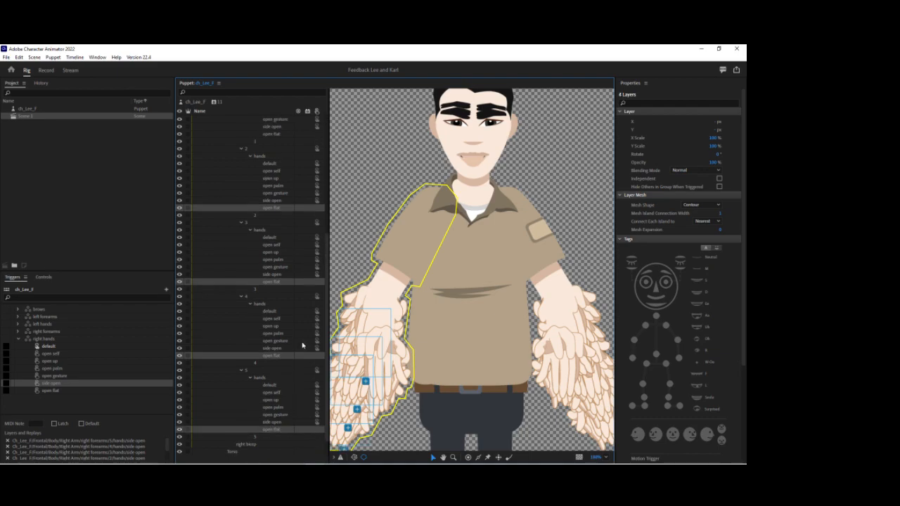
{"action": "left_click", "coordinate": [273, 135], "text": "ctrl"}
{"action": "left_click_drag", "start_coordinate": [251, 289], "coordinate": [118, 390]}
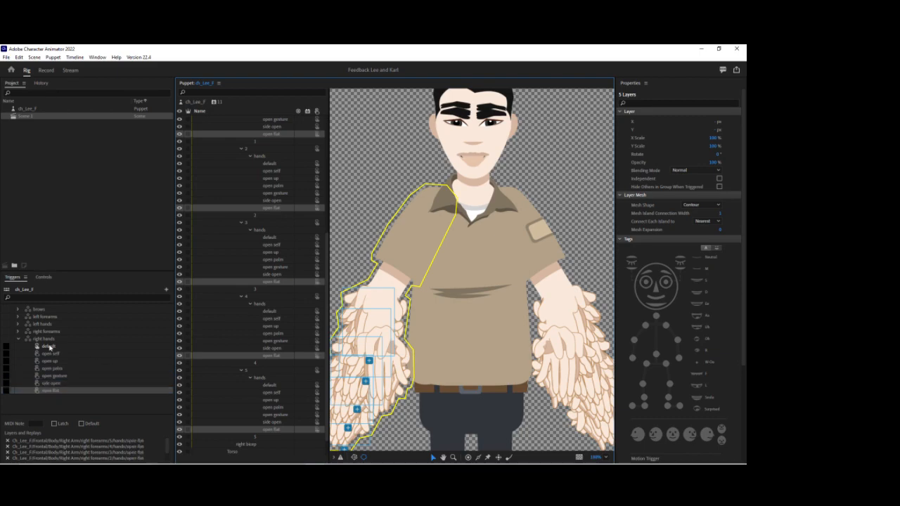
- Collapse the right hands swap set, the hands groups of right forearms 1 to 5 and the Right Arm group
{"action": "left_click", "coordinate": [18, 339]}
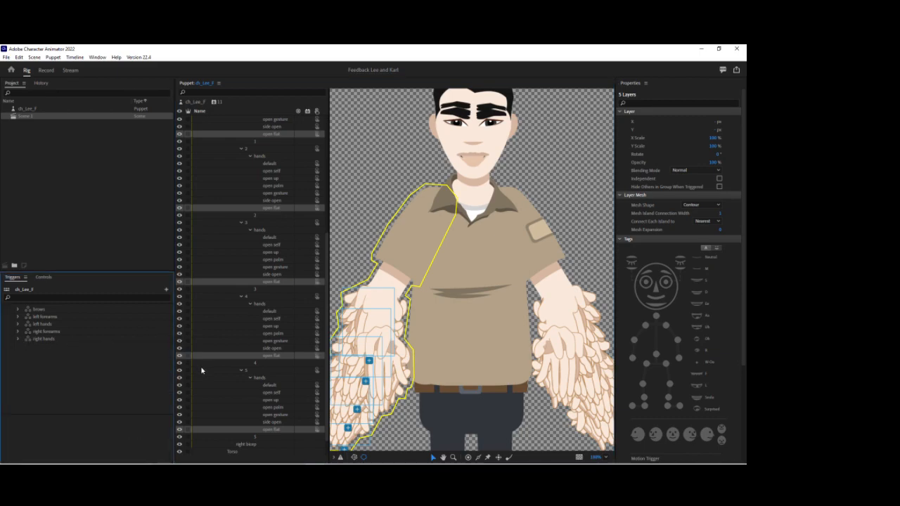
{"action": "scroll", "coordinate": [211, 337], "scroll_direction": "up", "scroll_amount": 5}
{"action": "left_click", "coordinate": [250, 215]}
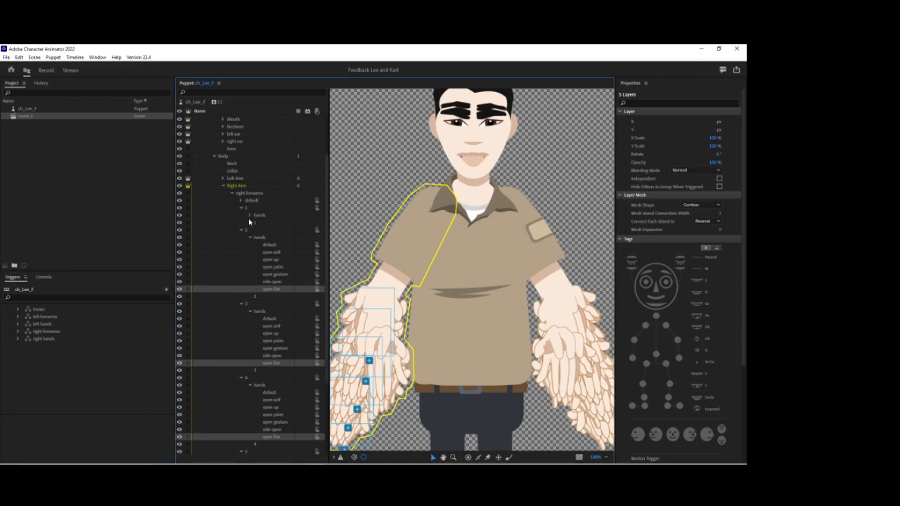
{"action": "left_click", "coordinate": [249, 237]}
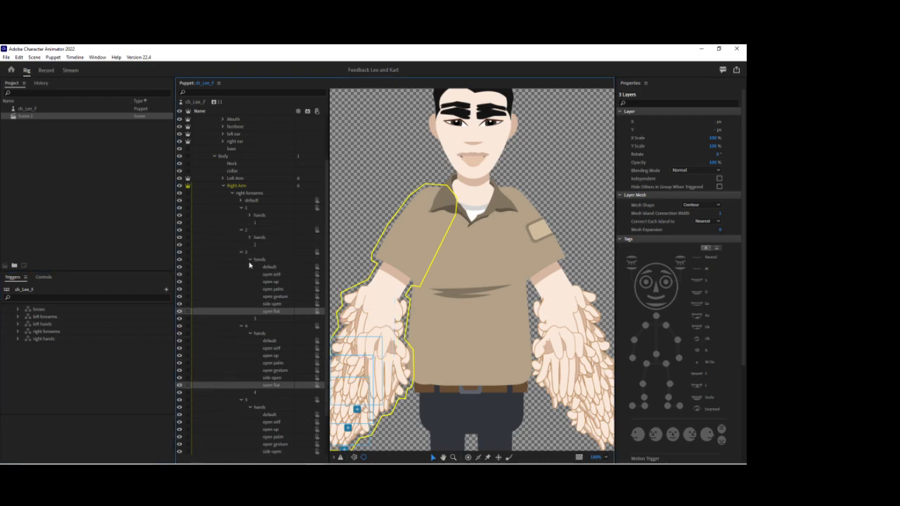
{"action": "left_click", "coordinate": [249, 260]}
{"action": "left_click", "coordinate": [249, 282]}
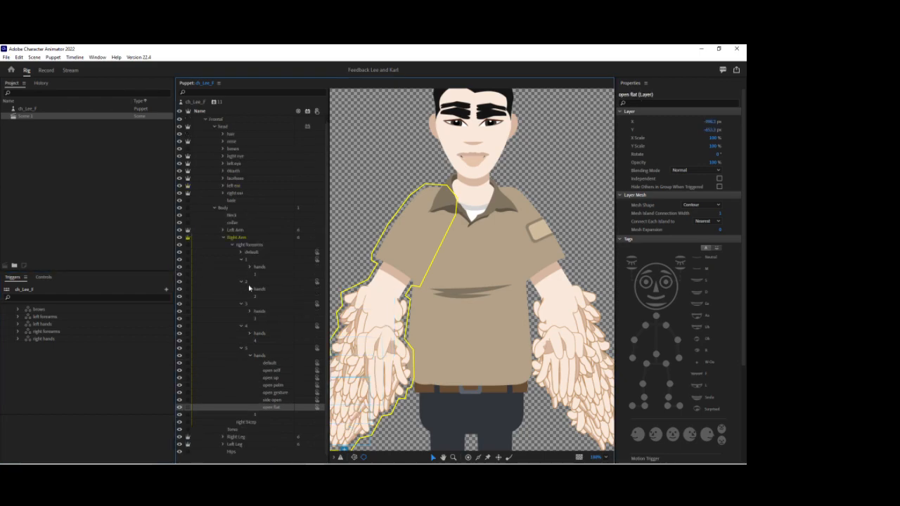
{"action": "left_click", "coordinate": [249, 355]}
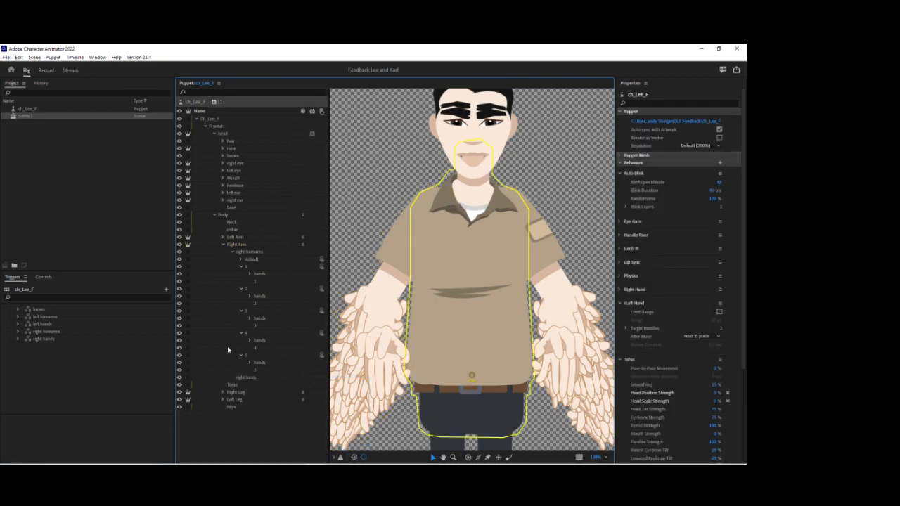
{"action": "left_click", "coordinate": [224, 245]}
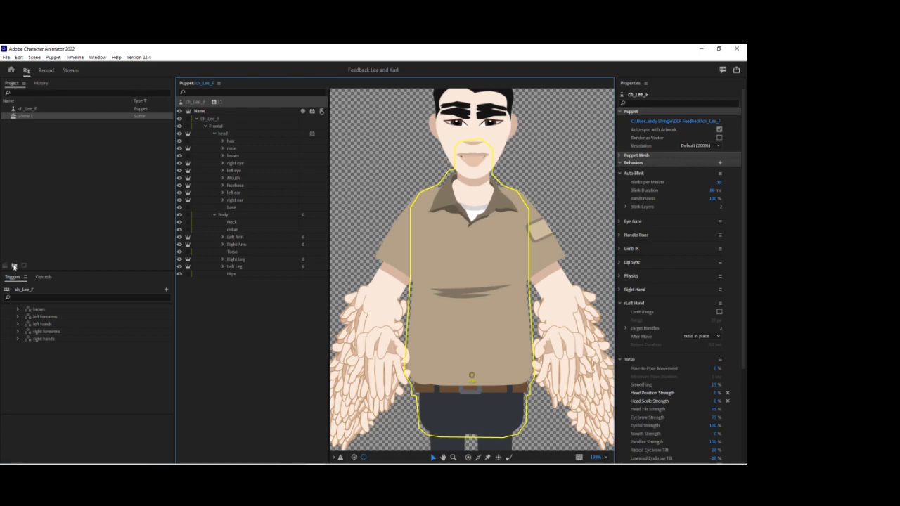
- Create a new scene from the ch_Lee_F puppet and calibrate the camera tracking
{"action": "left_click", "coordinate": [37, 110]}
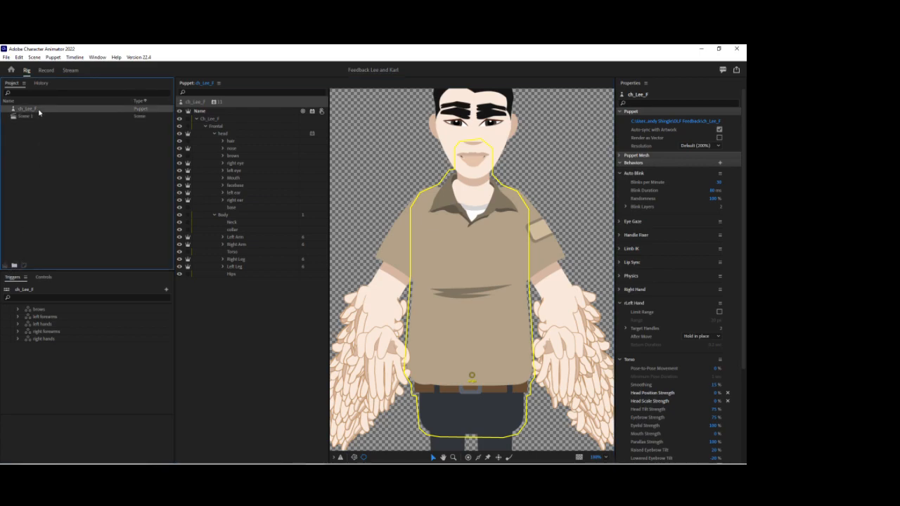
{"action": "left_click", "coordinate": [5, 265]}
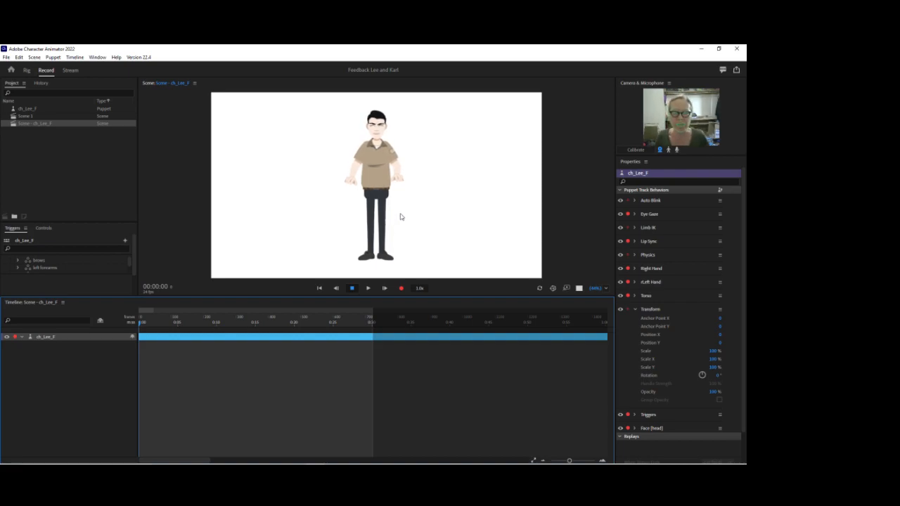
{"action": "left_click_drag", "start_coordinate": [599, 290], "coordinate": [590, 218]}
{"action": "left_click_drag", "start_coordinate": [470, 159], "coordinate": [466, 306]}
{"action": "left_click_drag", "start_coordinate": [482, 138], "coordinate": [480, 230]}
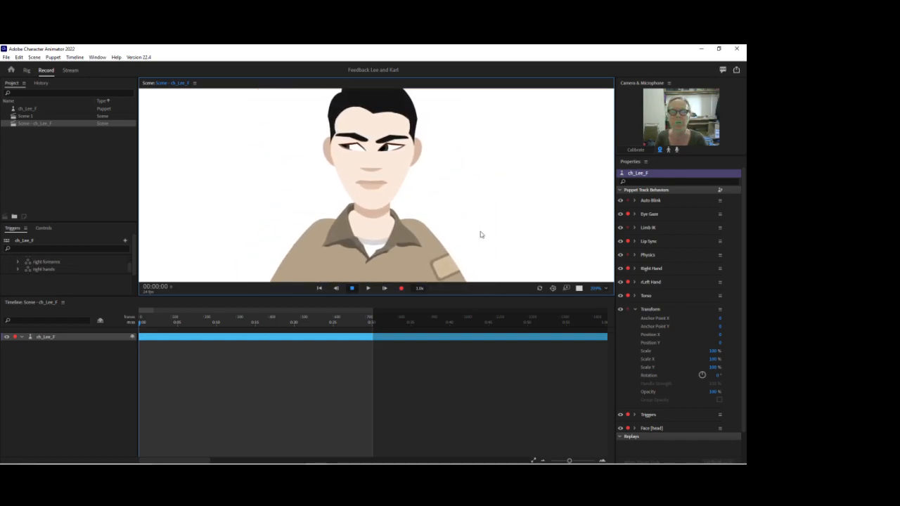
{"action": "left_click", "coordinate": [635, 150]}
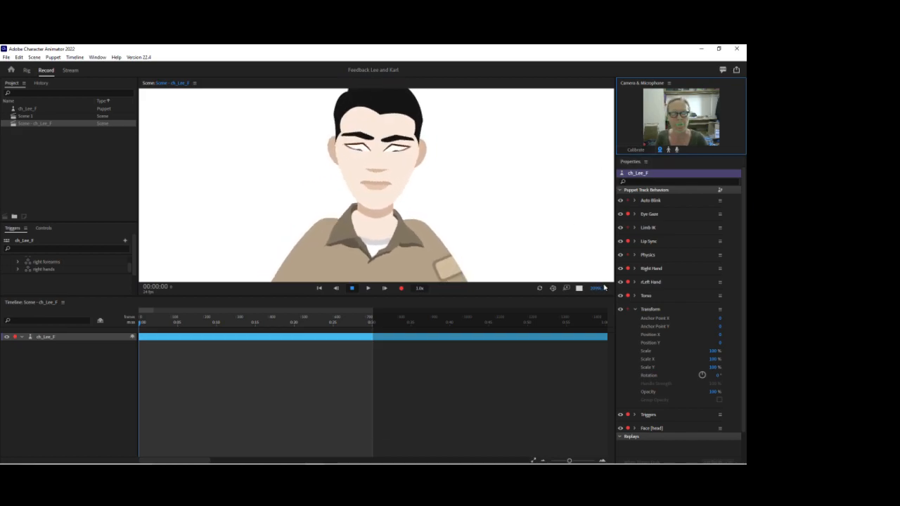
- Reduce the Torso behavior's Head Tilt Strength to about 25% for the puppet in the scene
{"action": "left_click_drag", "start_coordinate": [596, 289], "coordinate": [596, 337]}
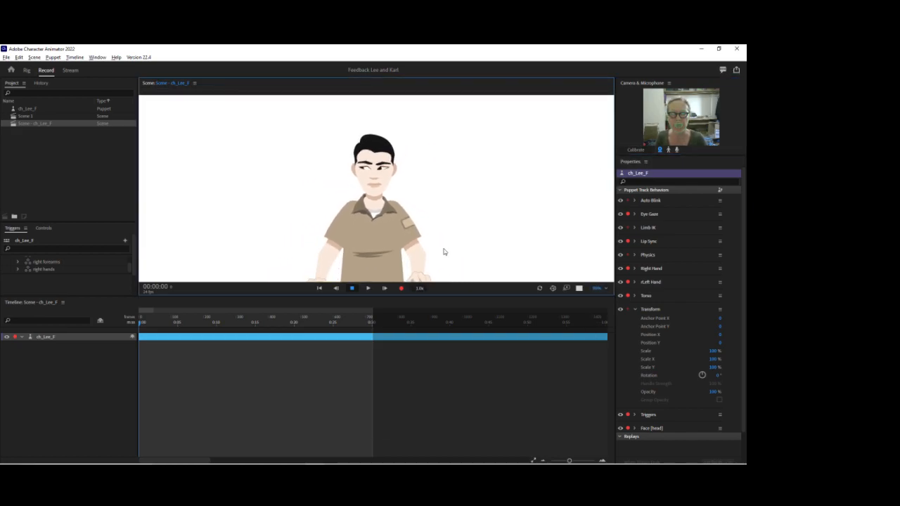
{"action": "left_click_drag", "start_coordinate": [452, 246], "coordinate": [440, 180]}
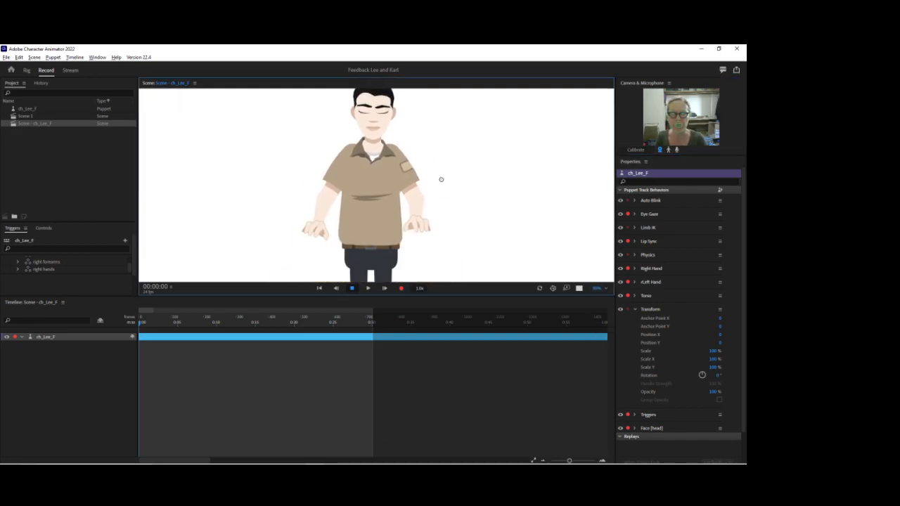
{"action": "left_click", "coordinate": [635, 310]}
{"action": "left_click", "coordinate": [635, 295]}
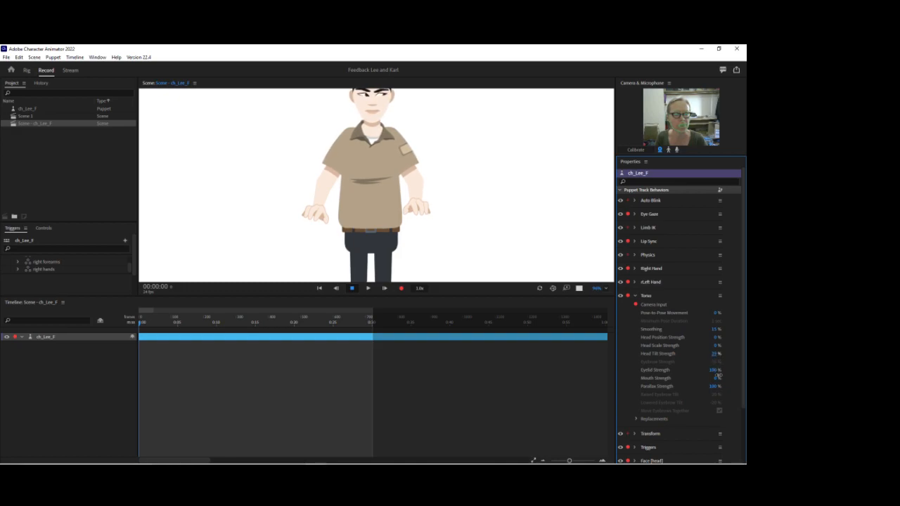
{"action": "left_click_drag", "start_coordinate": [719, 374], "coordinate": [719, 376]}
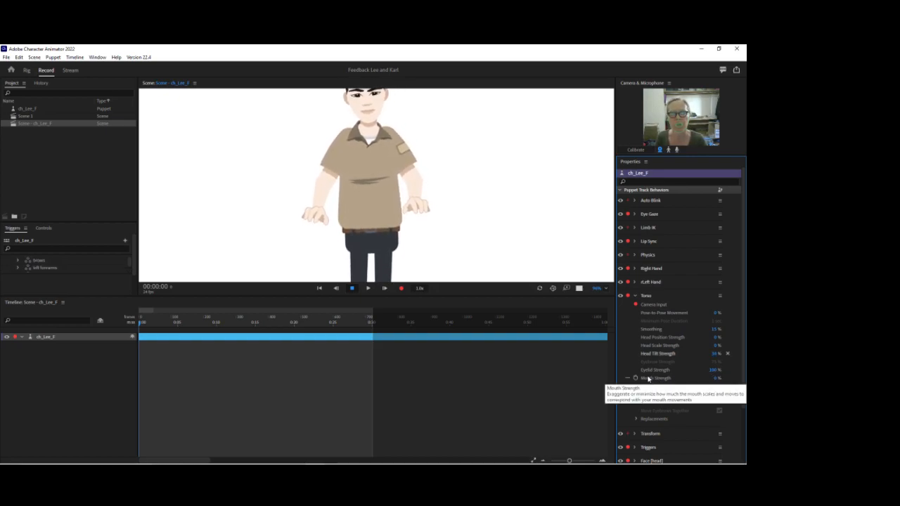
{"action": "left_click_drag", "start_coordinate": [717, 355], "coordinate": [715, 357]}
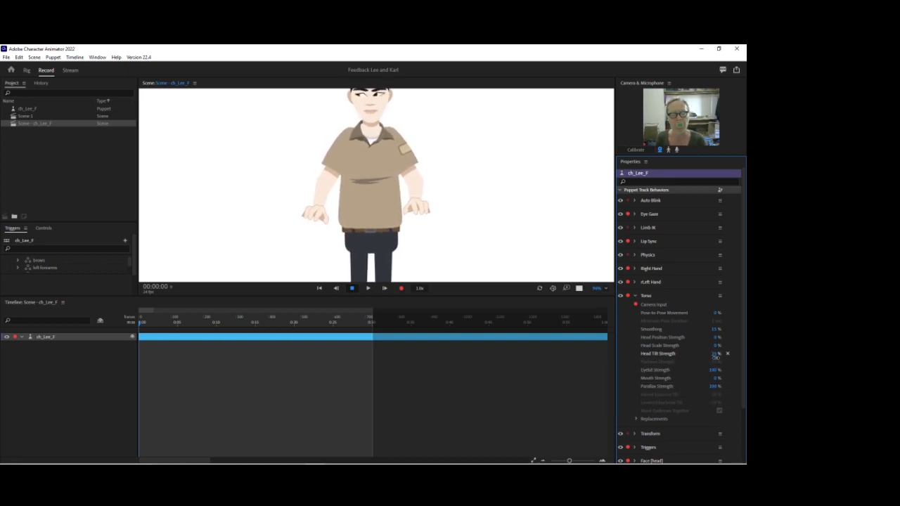
- Set the Face [head] behavior's Parallax Strength to 200%
{"action": "left_click_drag", "start_coordinate": [599, 291], "coordinate": [596, 298]}
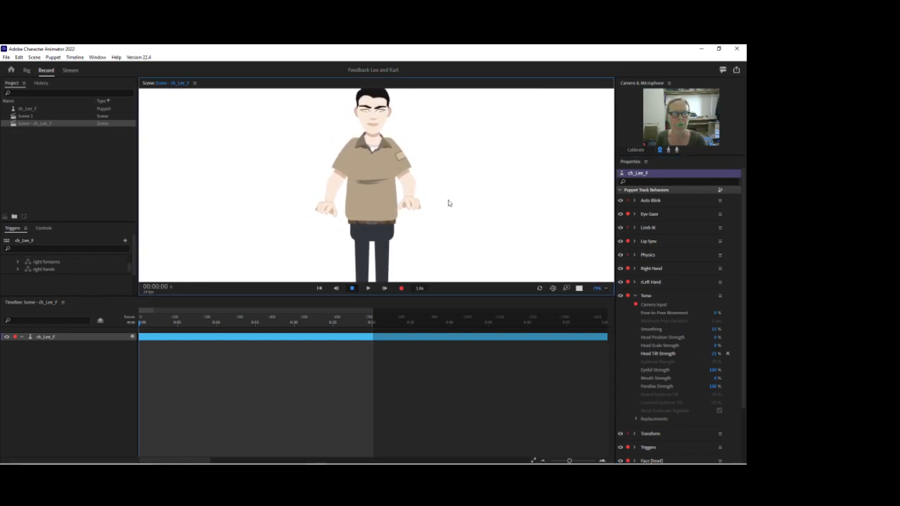
{"action": "scroll", "coordinate": [453, 206], "scroll_direction": "up", "scroll_amount": 2}
{"action": "left_click_drag", "start_coordinate": [598, 288], "coordinate": [593, 215]}
{"action": "scroll", "coordinate": [451, 151], "scroll_direction": "up", "scroll_amount": 2}
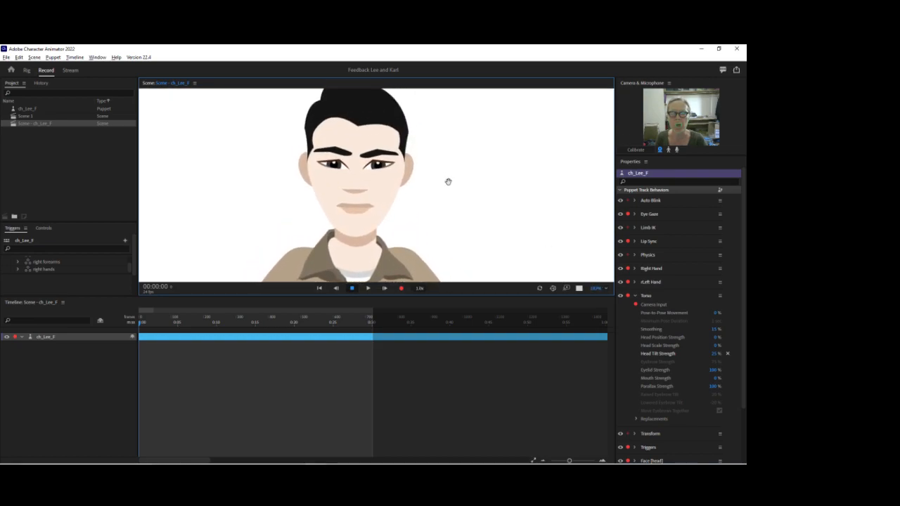
{"action": "left_click", "coordinate": [638, 299]}
{"action": "left_click", "coordinate": [636, 297]}
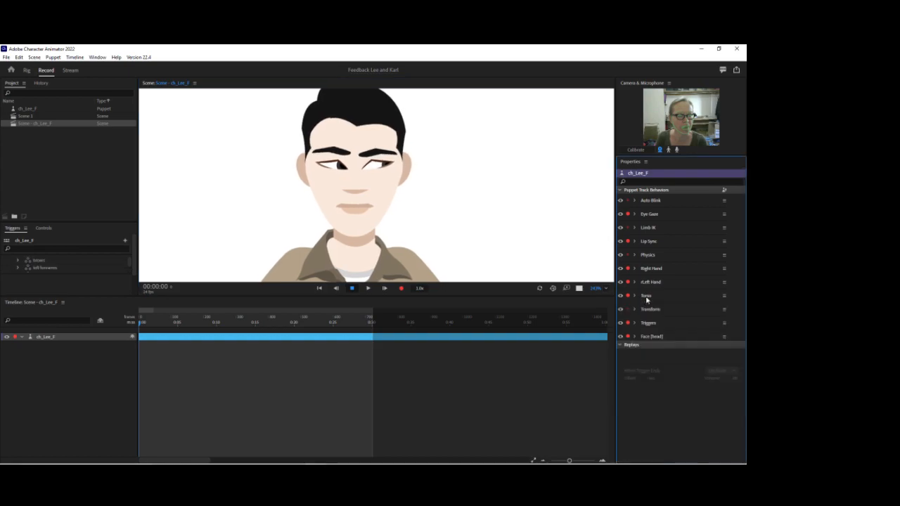
{"action": "left_click", "coordinate": [635, 336]}
{"action": "scroll", "coordinate": [656, 372], "scroll_direction": "down", "scroll_amount": 2}
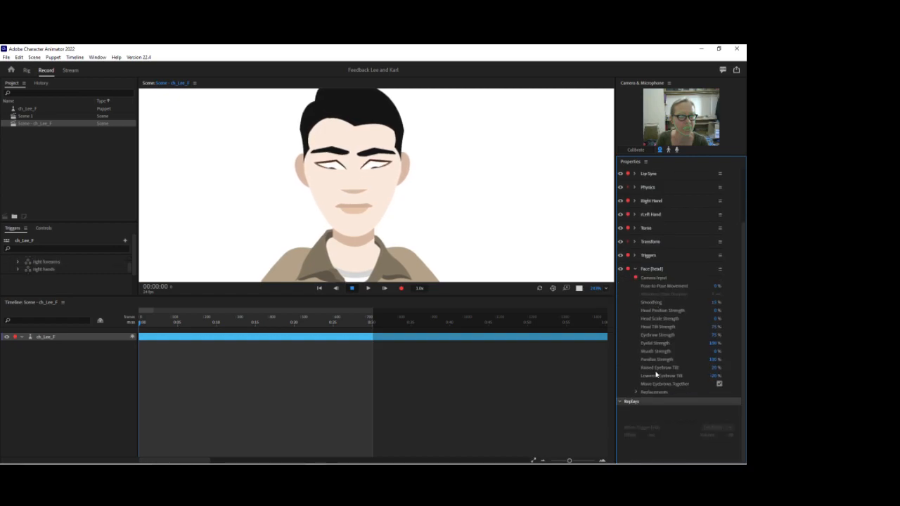
{"action": "left_click", "coordinate": [711, 360]}
{"action": "type", "text": "100"}
{"action": "key", "text": "Return"}
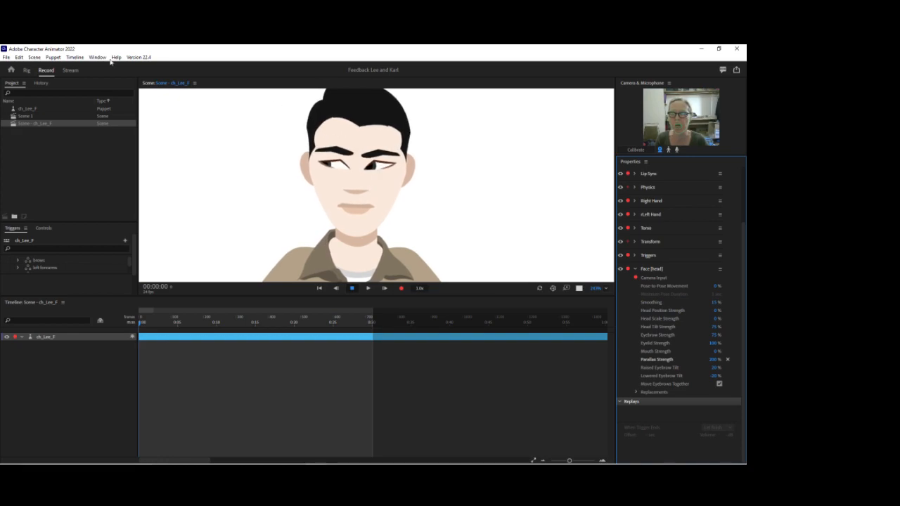
- In the rig, add a Cycle Layers behavior to both the Right Eyebrow and Left Eyebrow of the surprised brows group
{"action": "left_click", "coordinate": [27, 71]}
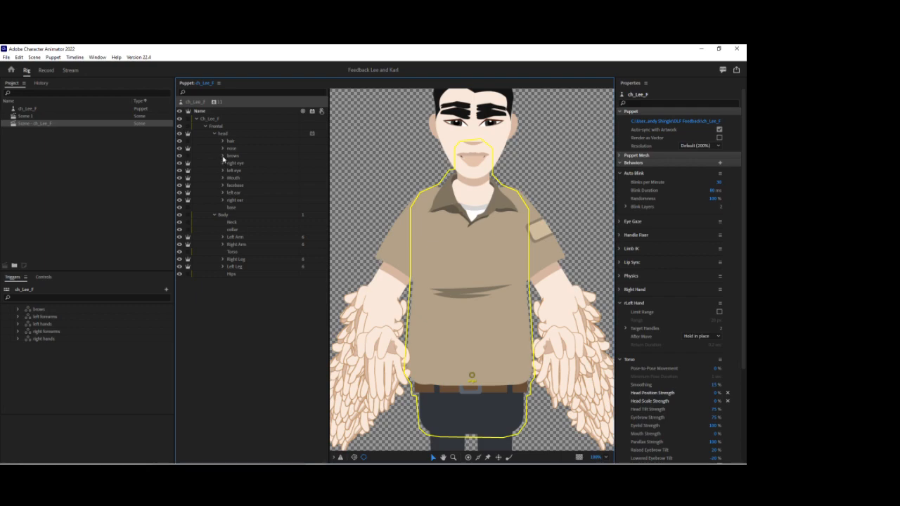
{"action": "left_click", "coordinate": [222, 156]}
{"action": "left_click", "coordinate": [232, 184]}
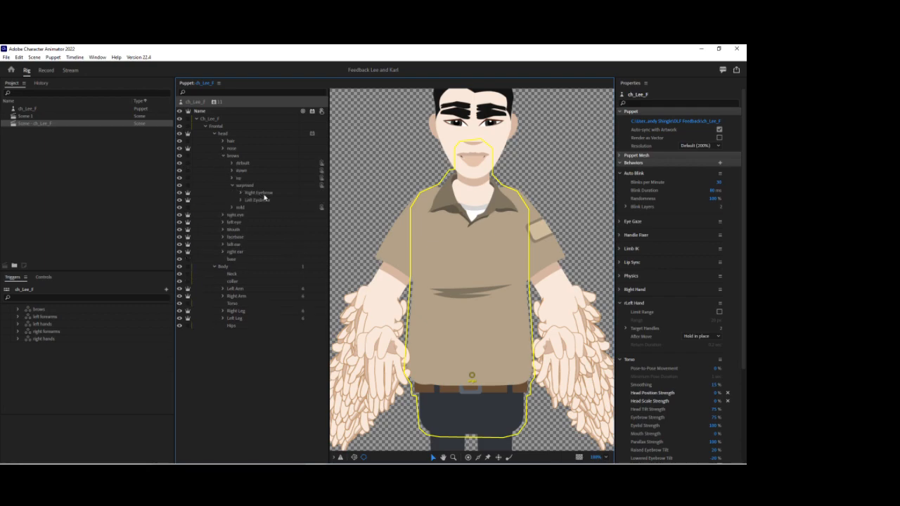
{"action": "left_click", "coordinate": [261, 194]}
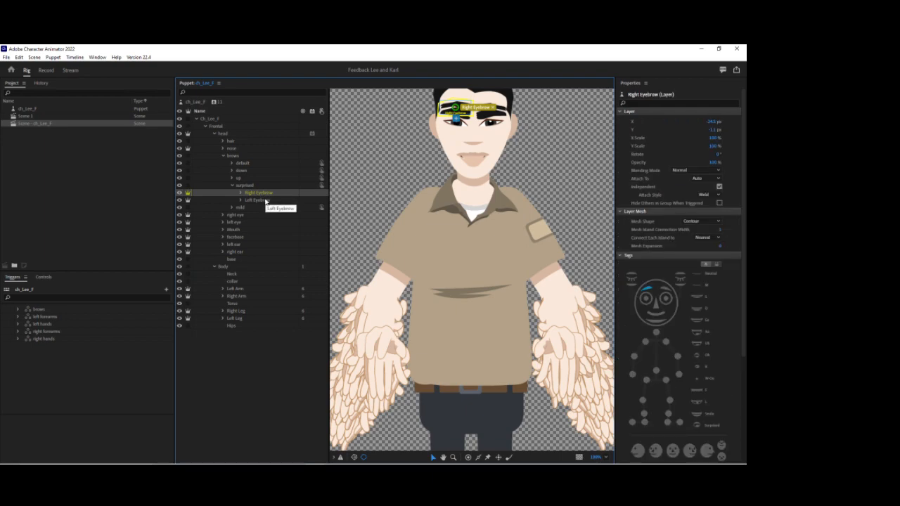
{"action": "left_click", "coordinate": [266, 200], "text": "shift"}
{"action": "left_click", "coordinate": [313, 200]}
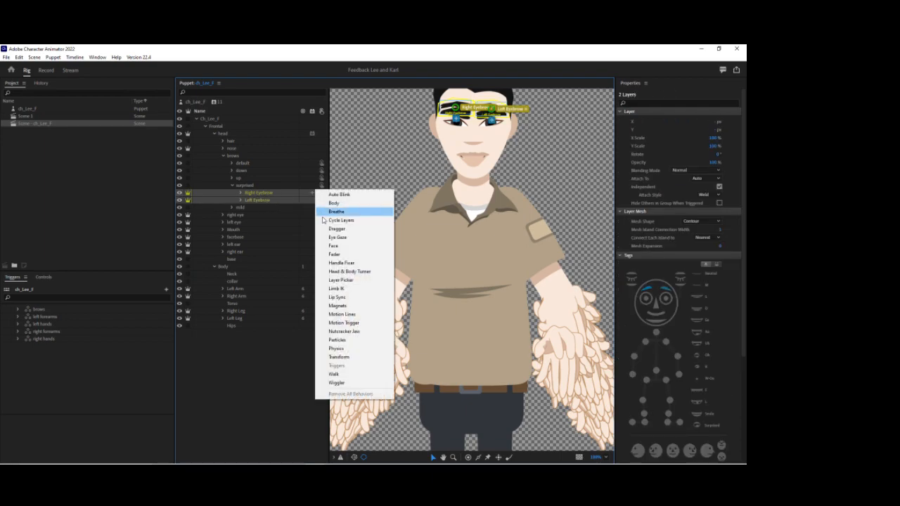
{"action": "left_click", "coordinate": [341, 220]}
- Set both eyebrows' Cycle Layers to advance every 2 frames with Forward and Reverse and Hold on Last Layer enabled, and save the project
{"action": "scroll", "coordinate": [716, 351], "scroll_direction": "down", "scroll_amount": 5}
{"action": "left_click", "coordinate": [709, 402]}
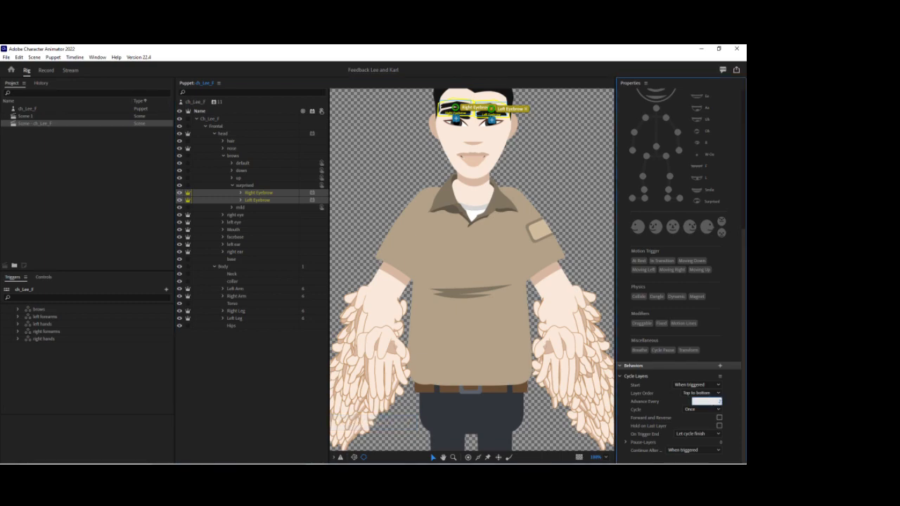
{"action": "left_click", "coordinate": [719, 418]}
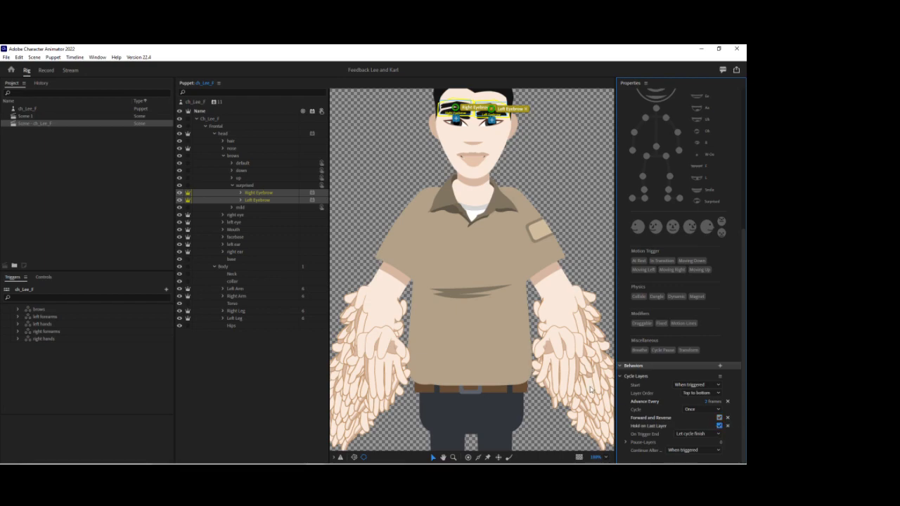
{"action": "key", "text": "ctrl+s"}
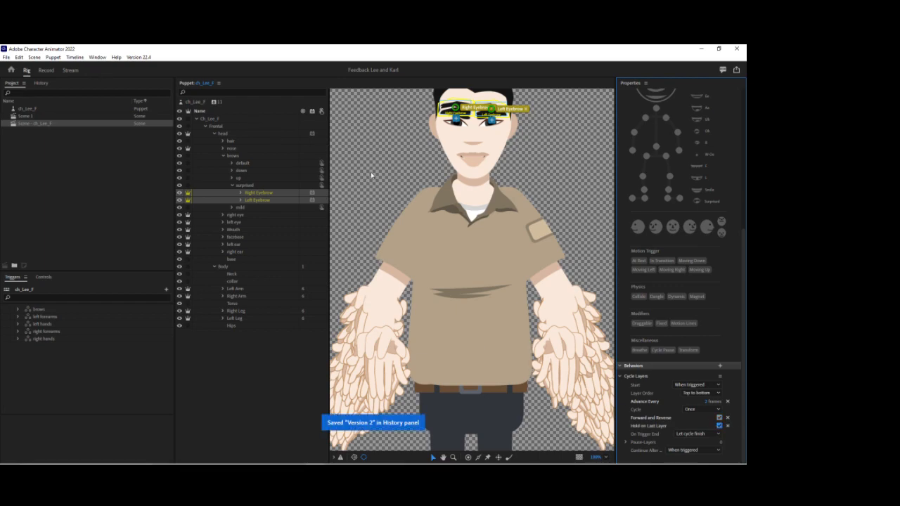
{"action": "left_click", "coordinate": [406, 158]}
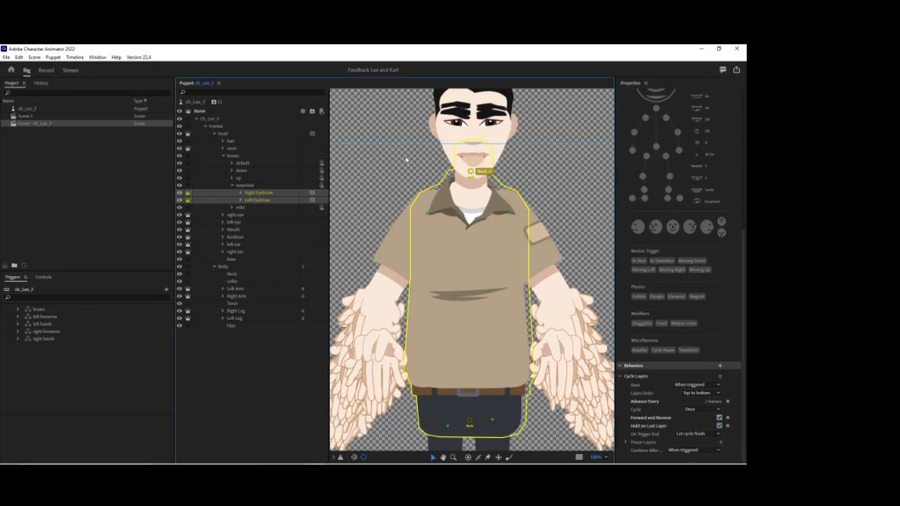
{"action": "key", "text": "ctrl+z"}
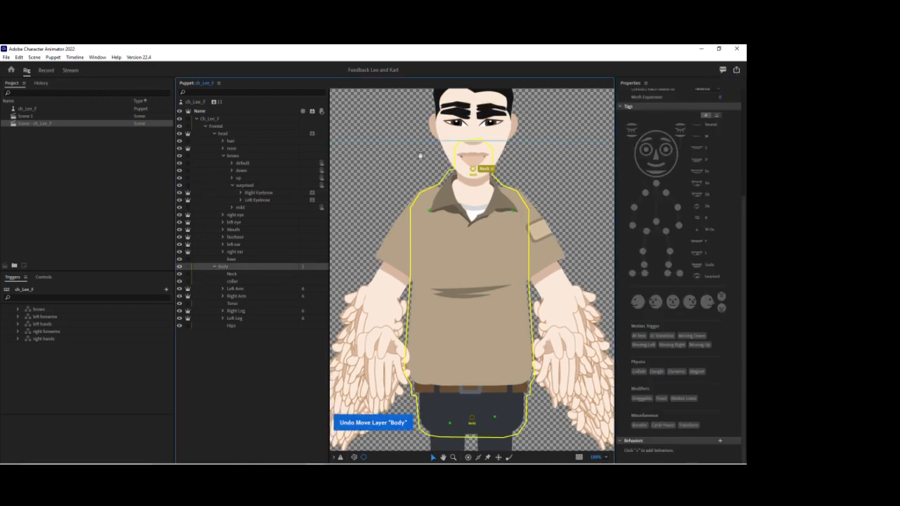
- Add a Face behavior to the left ear and right ear groups and tag both as Head
{"action": "left_click_drag", "start_coordinate": [413, 124], "coordinate": [361, 184]}
{"action": "left_click", "coordinate": [223, 156]}
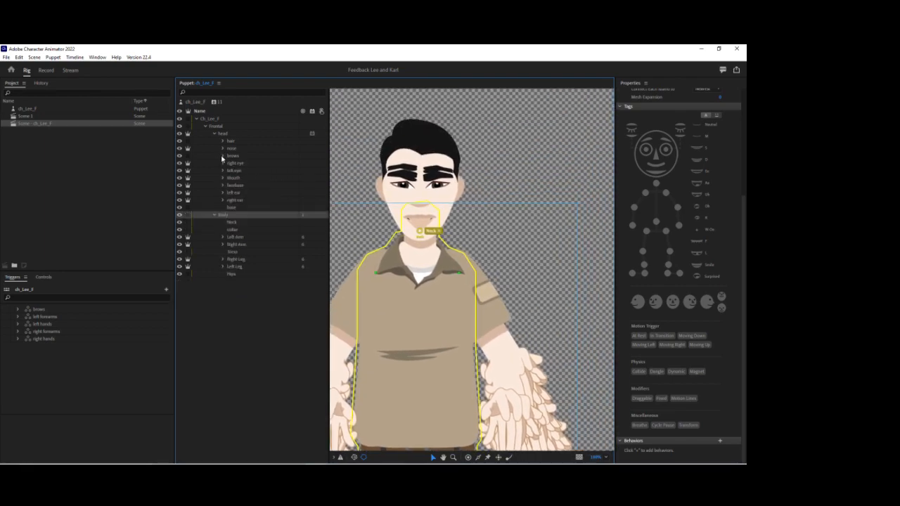
{"action": "left_click", "coordinate": [235, 193]}
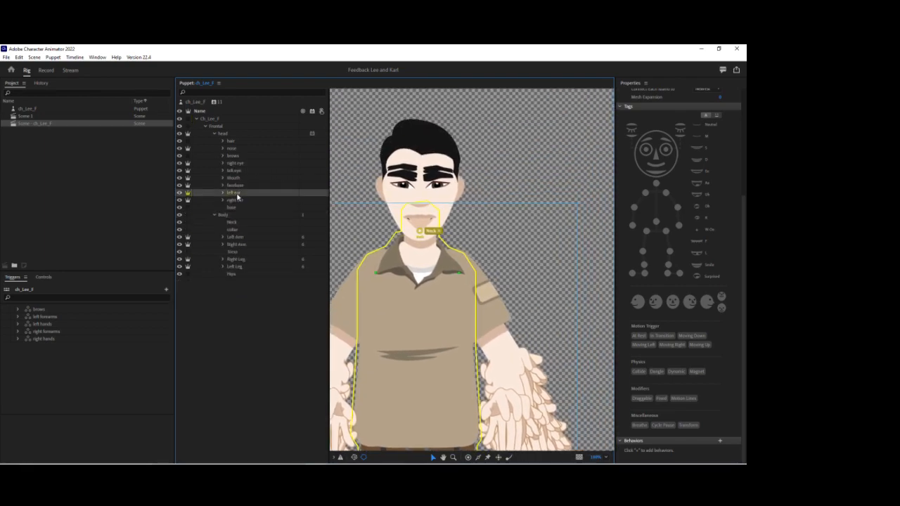
{"action": "left_click", "coordinate": [240, 201], "text": "shift"}
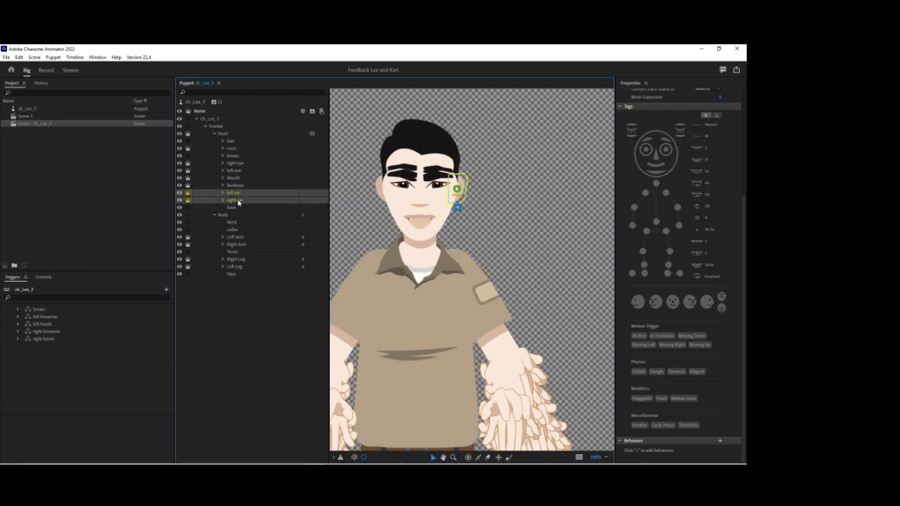
{"action": "left_click", "coordinate": [313, 196]}
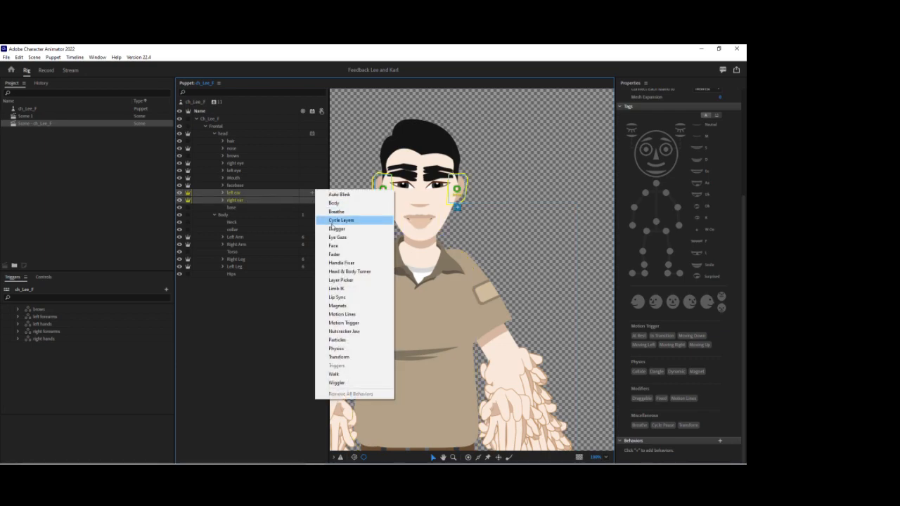
{"action": "left_click", "coordinate": [334, 246]}
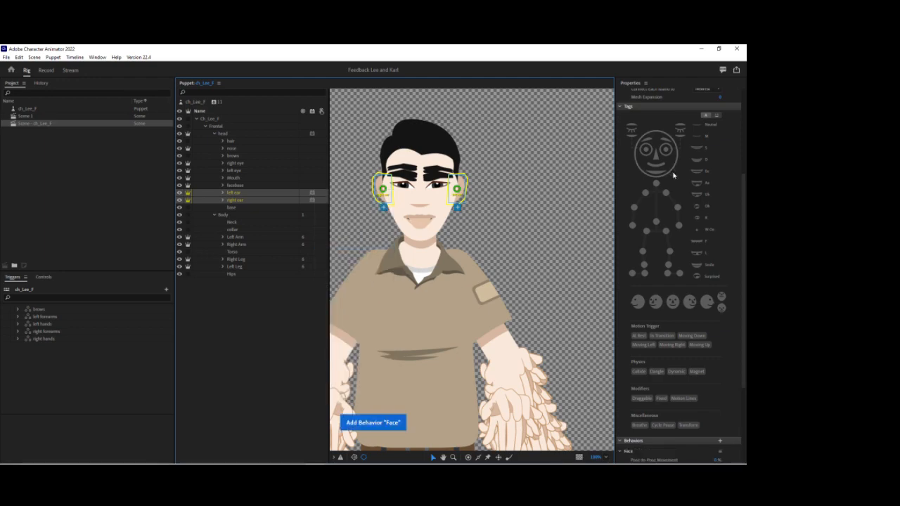
{"action": "left_click", "coordinate": [670, 173]}
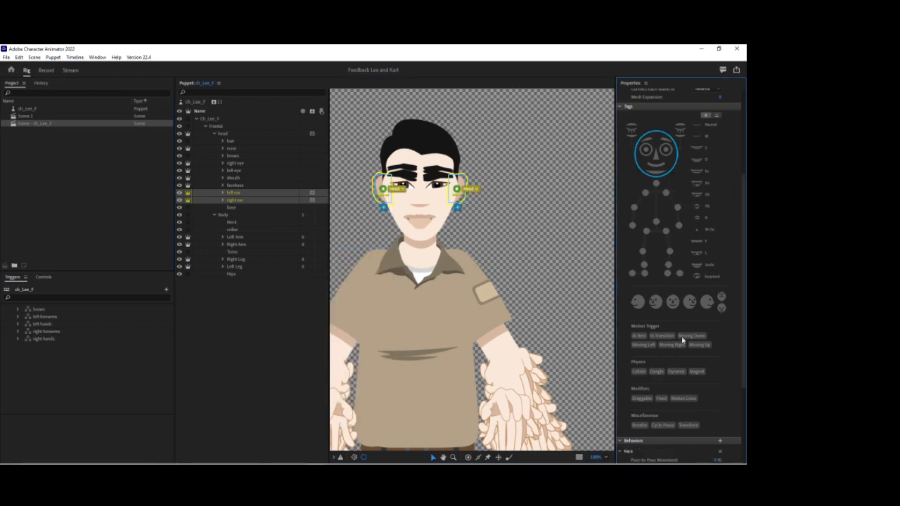
- Set the Head Position Strength of both ears' Face behavior to -100%
{"action": "scroll", "coordinate": [676, 345], "scroll_direction": "down", "scroll_amount": 4}
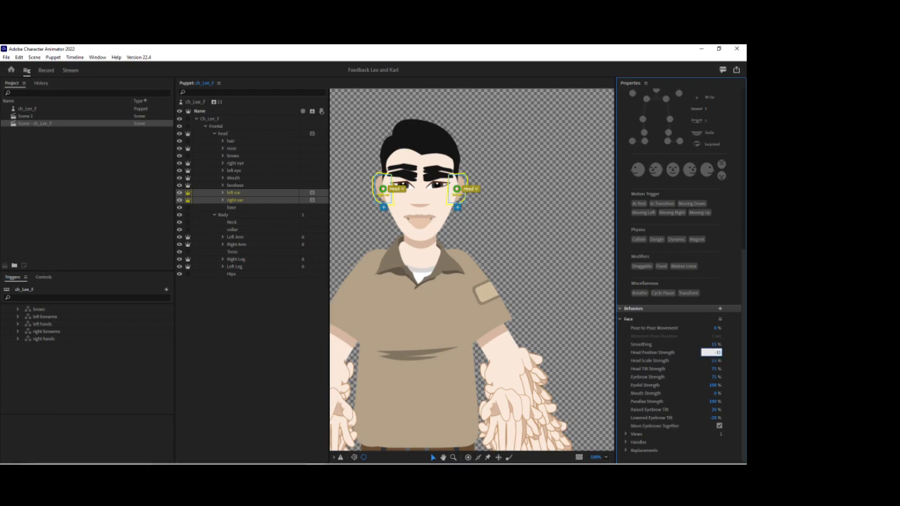
{"action": "key", "text": "Return"}
{"action": "left_click", "coordinate": [434, 457]}
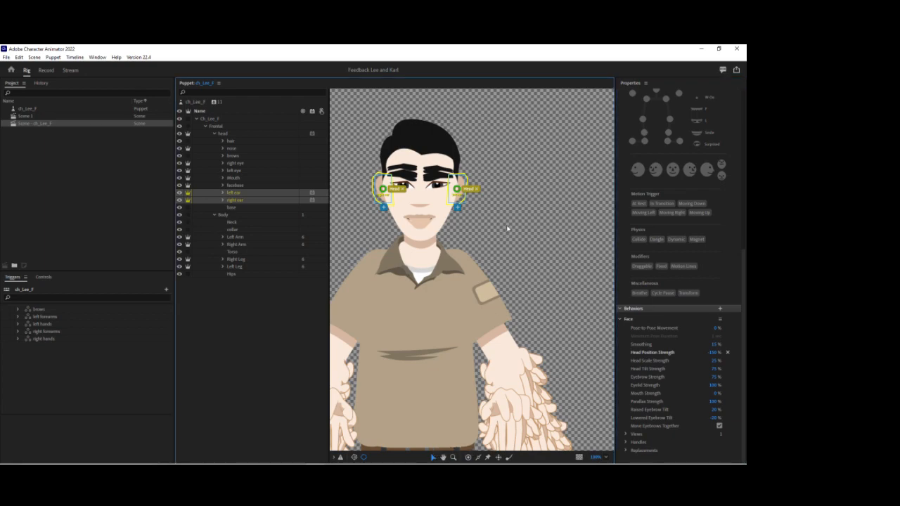
{"action": "left_click", "coordinate": [498, 211]}
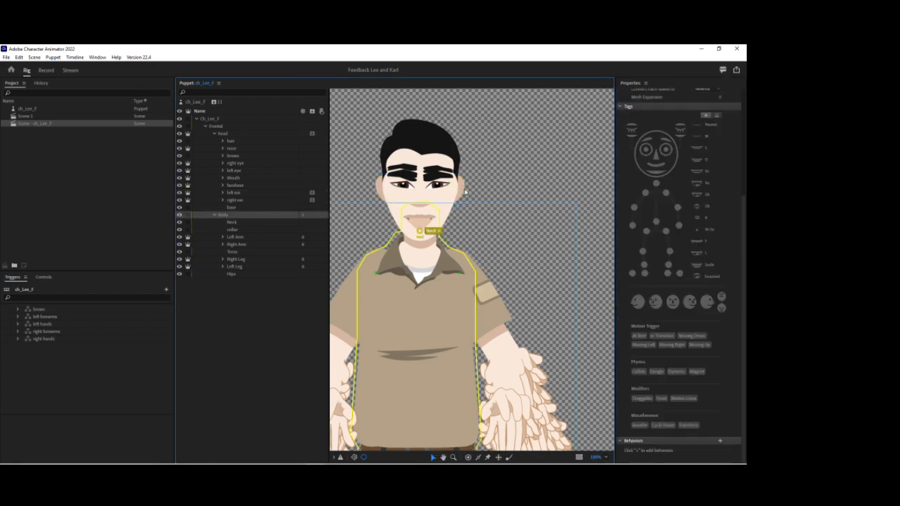
- Move the left and right ears' Head handles slightly inward onto the face, and return to the recording scene to test them
{"action": "left_click", "coordinate": [234, 193]}
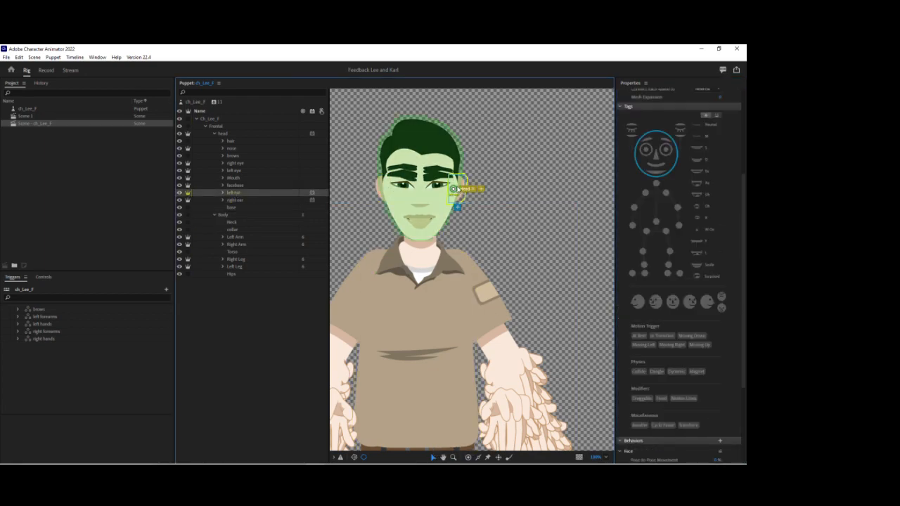
{"action": "left_click", "coordinate": [455, 188]}
{"action": "left_click", "coordinate": [235, 200]}
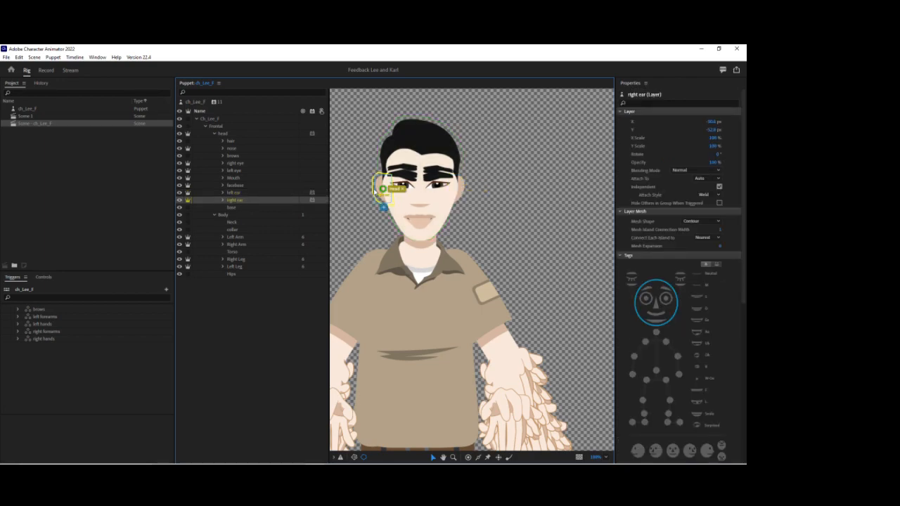
{"action": "left_click", "coordinate": [385, 188]}
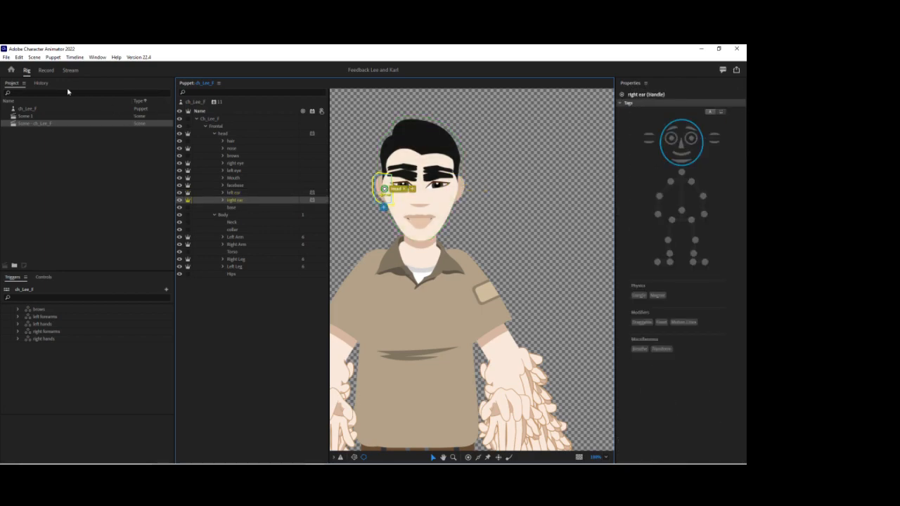
{"action": "left_click", "coordinate": [45, 71]}
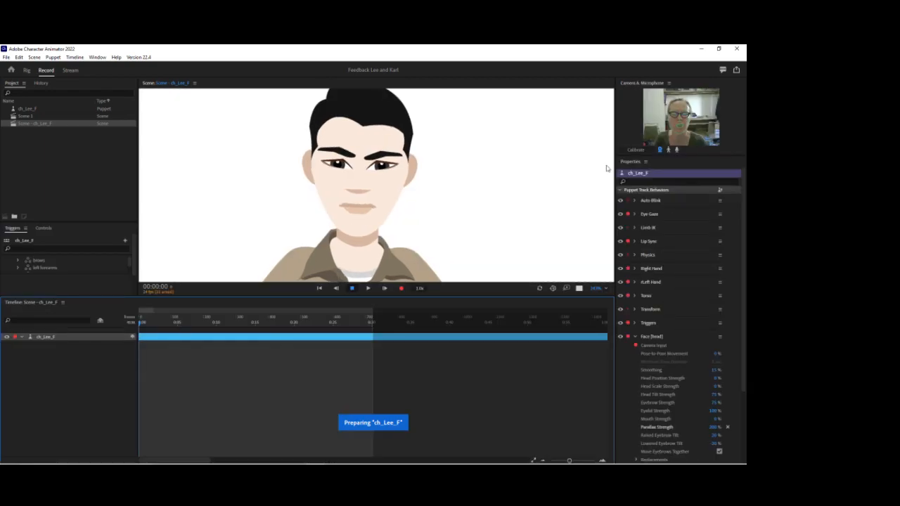
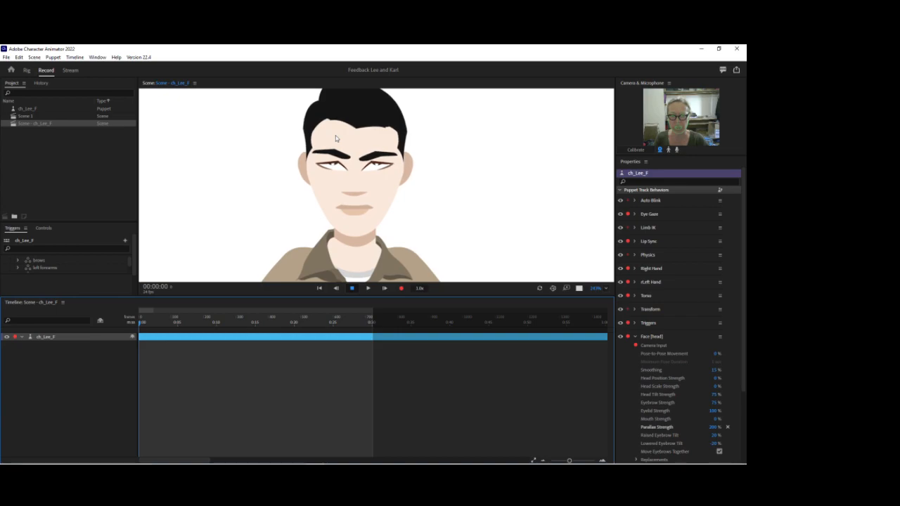
- Switch to Illustrator and isolate the +nose group inside the +head layer of ch_Lee_F.ai
{"action": "left_click", "coordinate": [334, 457]}
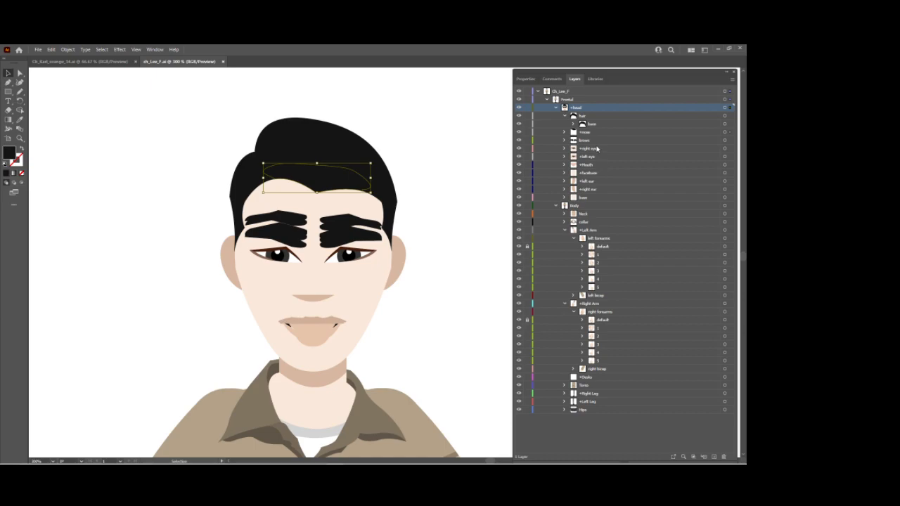
{"action": "left_click", "coordinate": [662, 130]}
{"action": "left_click", "coordinate": [730, 79]}
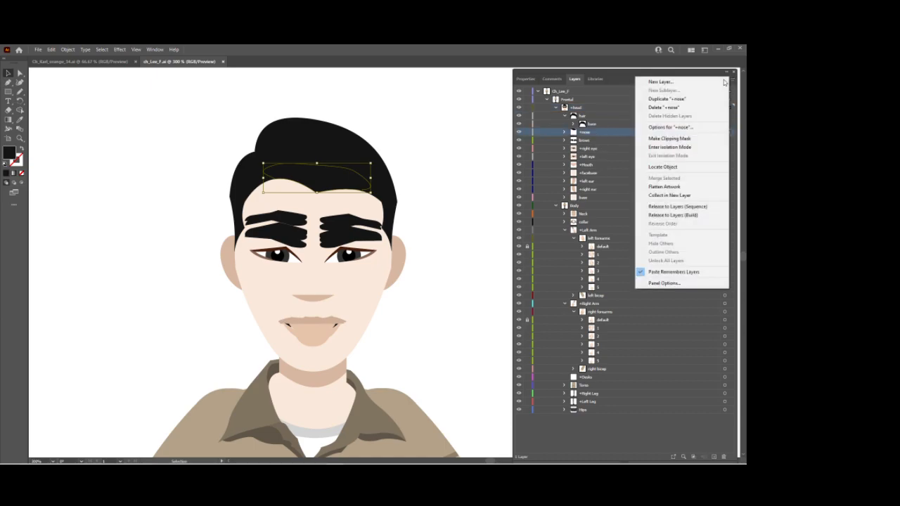
{"action": "left_click", "coordinate": [662, 147]}
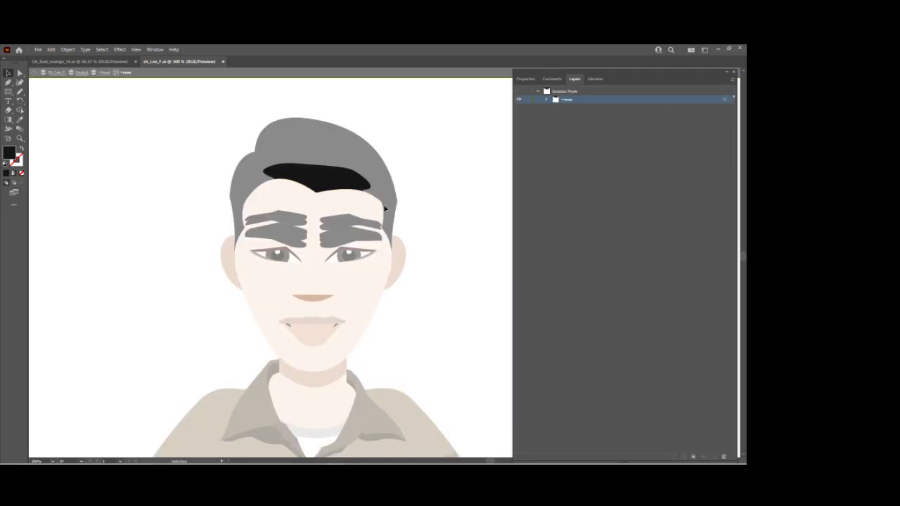
- Reshape the lower edge at the right end of the black hair piece by adjusting its anchor with Direct Selection
{"action": "key", "text": "z"}
{"action": "left_click", "coordinate": [281, 181]}
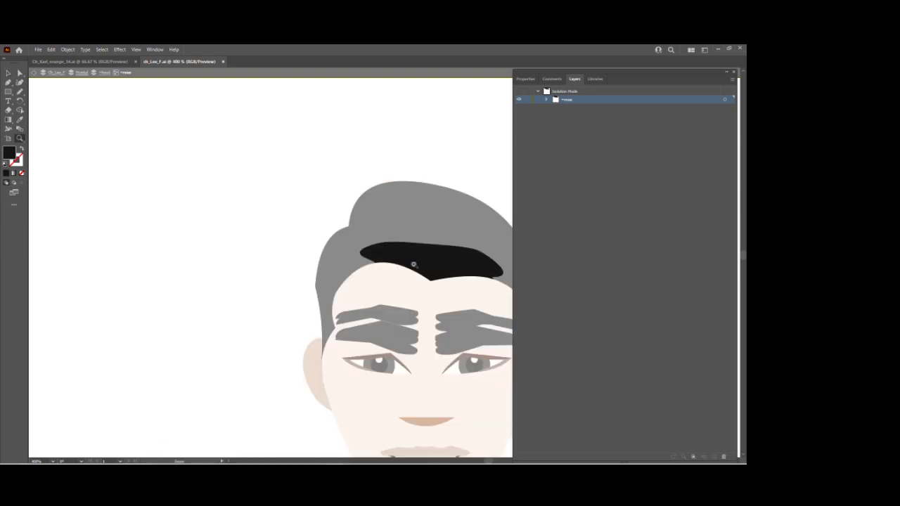
{"action": "left_click", "coordinate": [413, 265]}
{"action": "left_click", "coordinate": [477, 291]}
{"action": "left_click_drag", "start_coordinate": [445, 283], "coordinate": [395, 281]}
{"action": "left_click", "coordinate": [386, 251]}
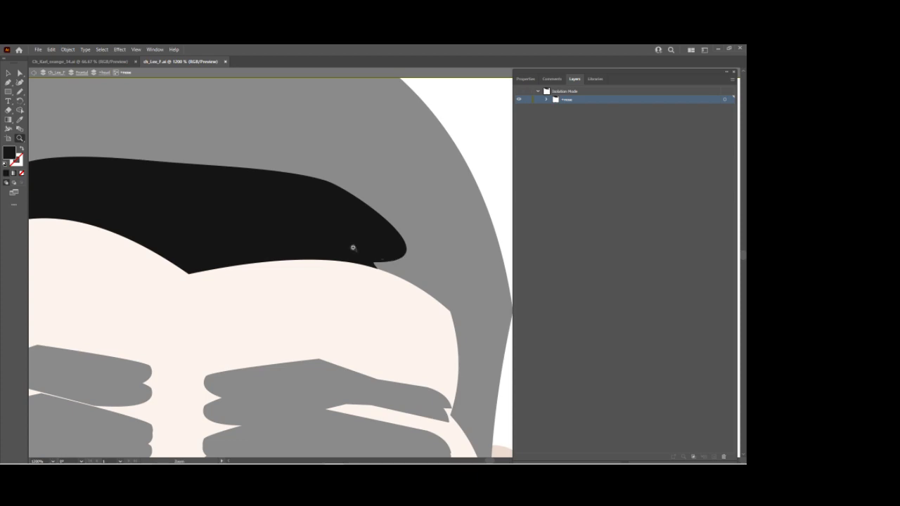
{"action": "left_click", "coordinate": [19, 73]}
{"action": "left_click", "coordinate": [376, 266]}
{"action": "left_click_drag", "start_coordinate": [376, 266], "coordinate": [447, 290]}
- Extend and smooth the curve at the left end of the black hair piece by pulling its lower anchor's direction handle outward
{"action": "left_click_drag", "start_coordinate": [182, 295], "coordinate": [426, 332]}
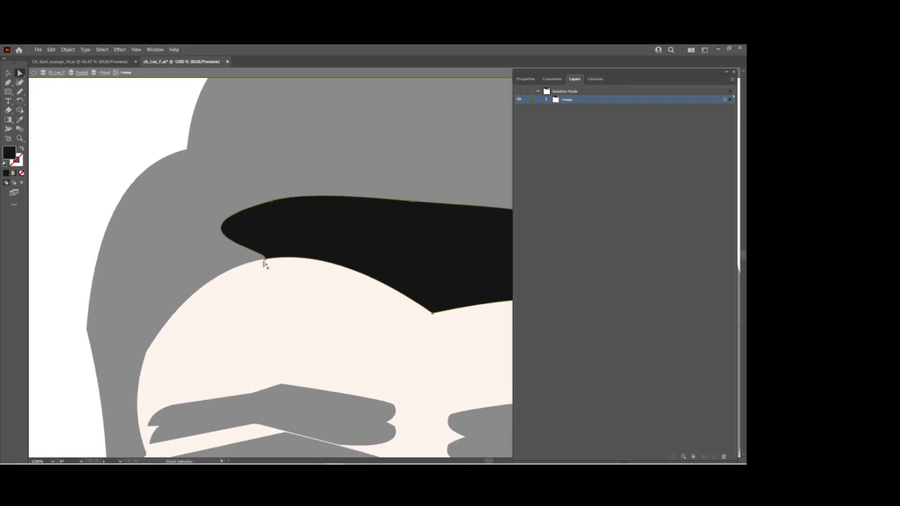
{"action": "left_click", "coordinate": [265, 257]}
{"action": "left_click_drag", "start_coordinate": [276, 255], "coordinate": [184, 273]}
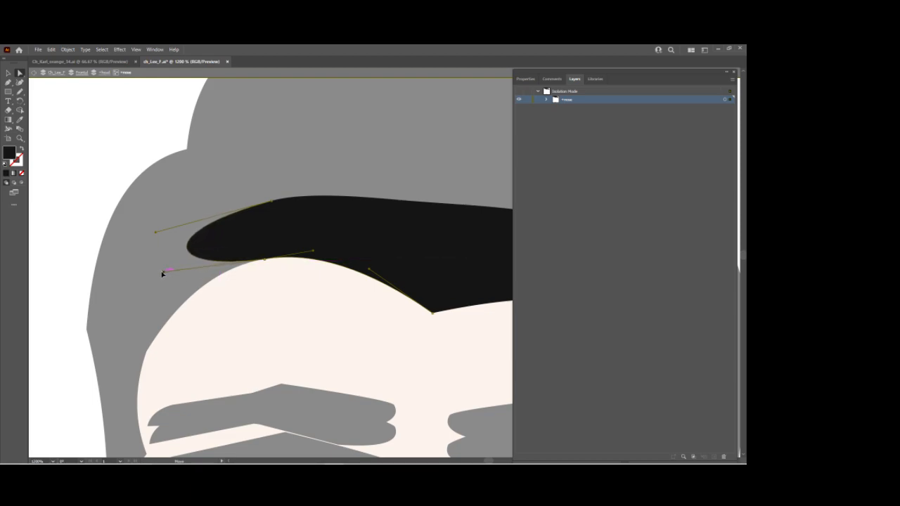
{"action": "left_click_drag", "start_coordinate": [159, 272], "coordinate": [158, 272]}
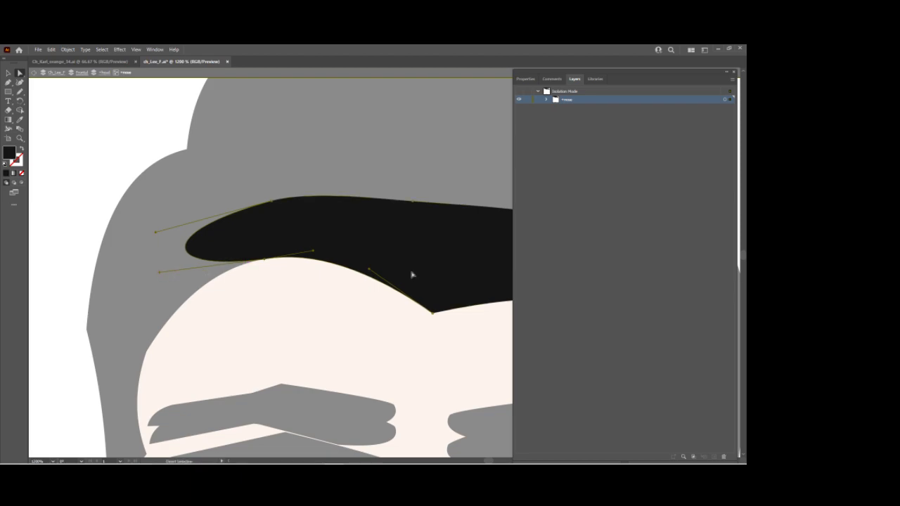
{"action": "left_click_drag", "start_coordinate": [421, 343], "coordinate": [305, 283]}
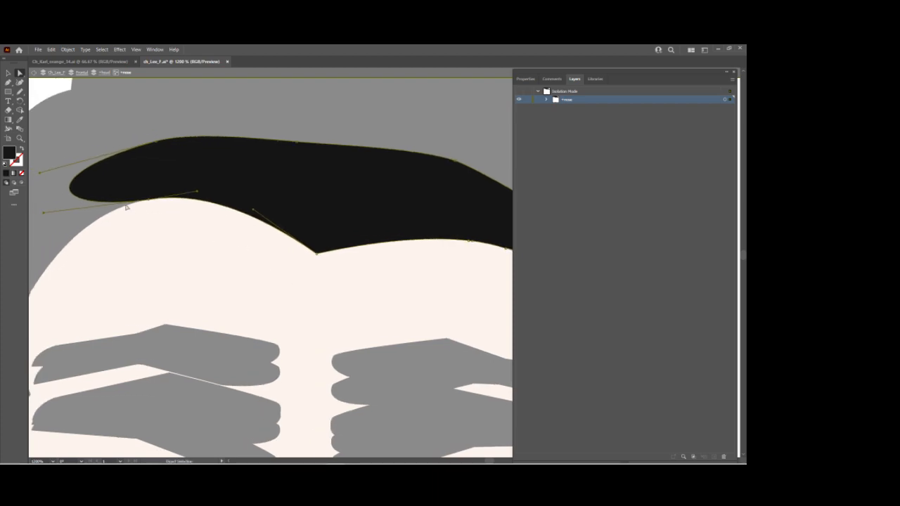
{"action": "left_click_drag", "start_coordinate": [43, 213], "coordinate": [241, 208]}
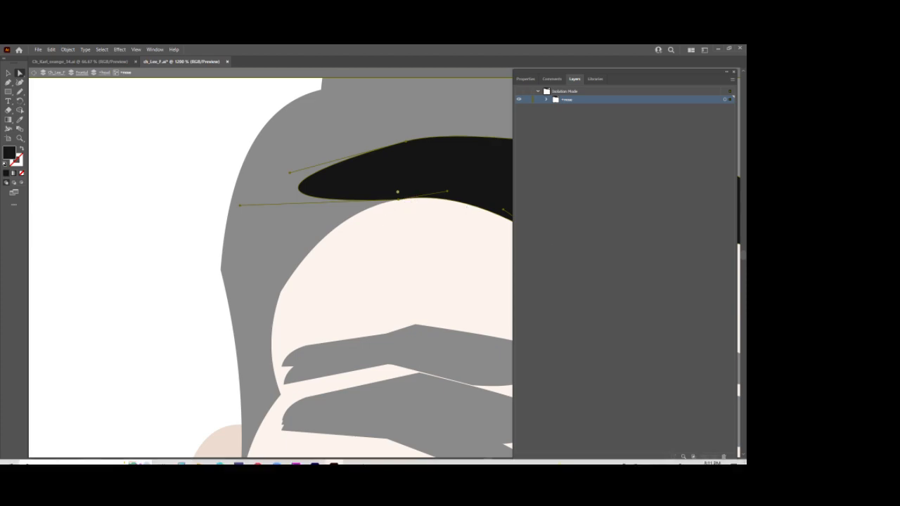
- Save the edited ch_Lee_F.ai artwork and switch back to Character Animator
{"action": "key", "text": "ctrl+s"}
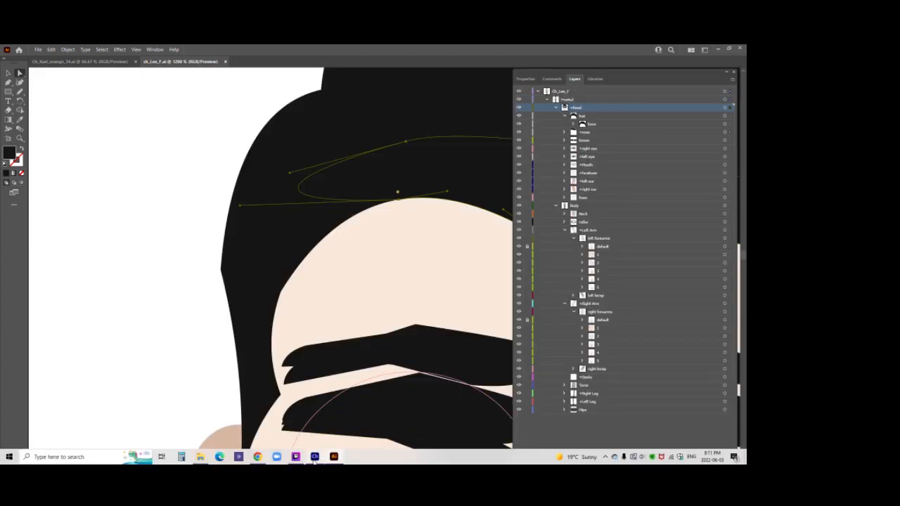
{"action": "left_click", "coordinate": [315, 457]}
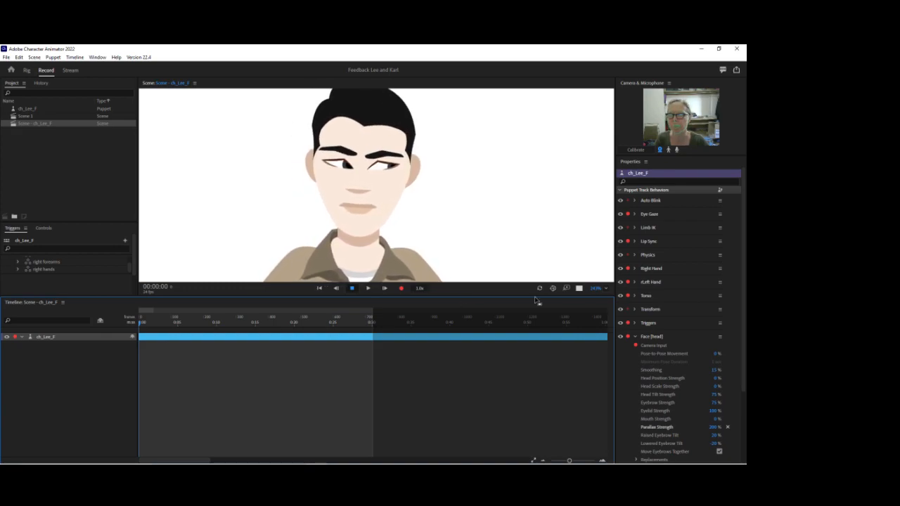
- Frame the puppet's head, arms and hands in the scene and test-pull both hands to check how the arms move
{"action": "left_click", "coordinate": [597, 288]}
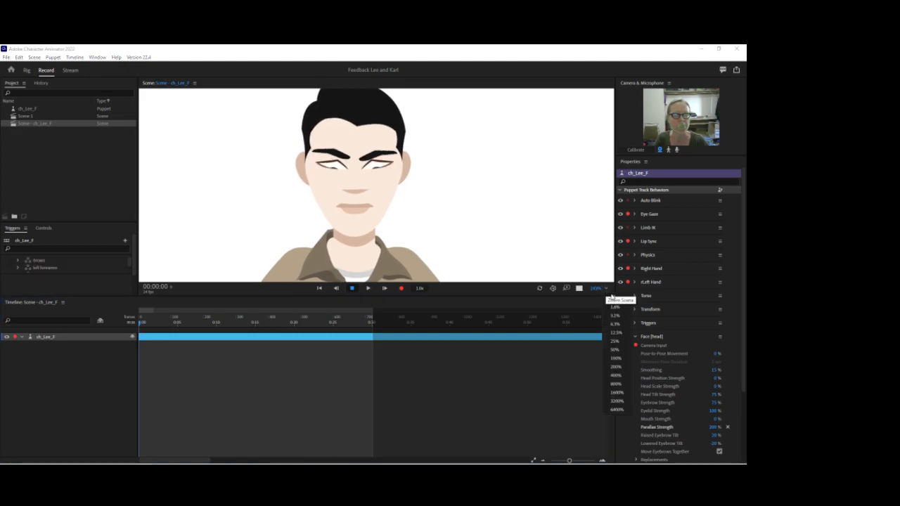
{"action": "left_click", "coordinate": [612, 298]}
{"action": "left_click_drag", "start_coordinate": [597, 290], "coordinate": [598, 272]}
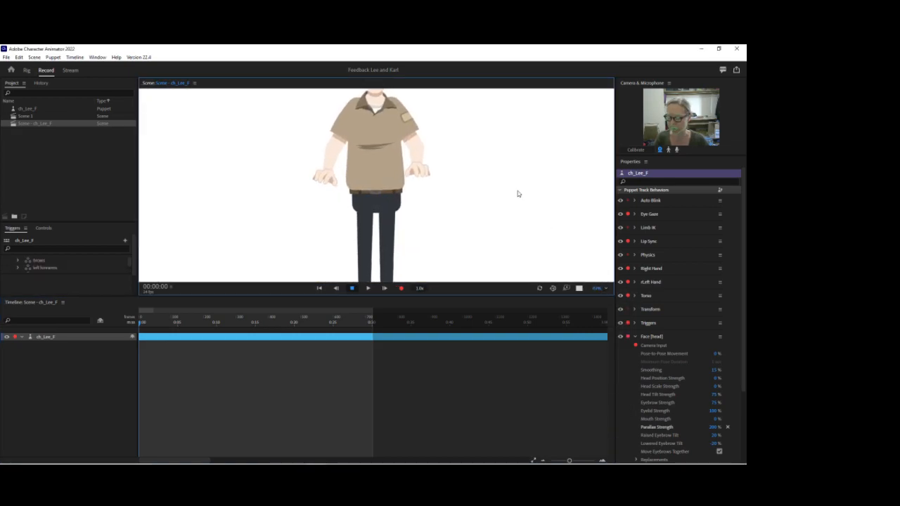
{"action": "scroll", "coordinate": [517, 194], "scroll_direction": "up", "scroll_amount": 2}
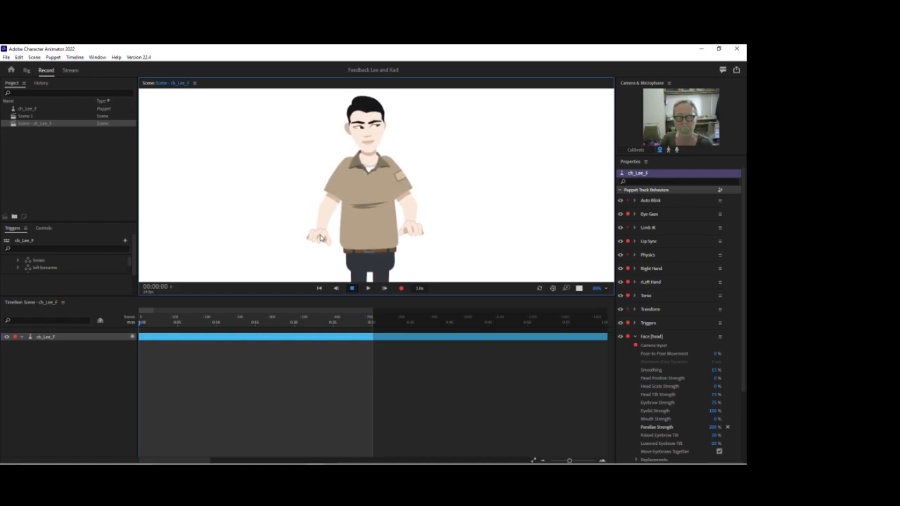
{"action": "left_click_drag", "start_coordinate": [322, 240], "coordinate": [338, 235]}
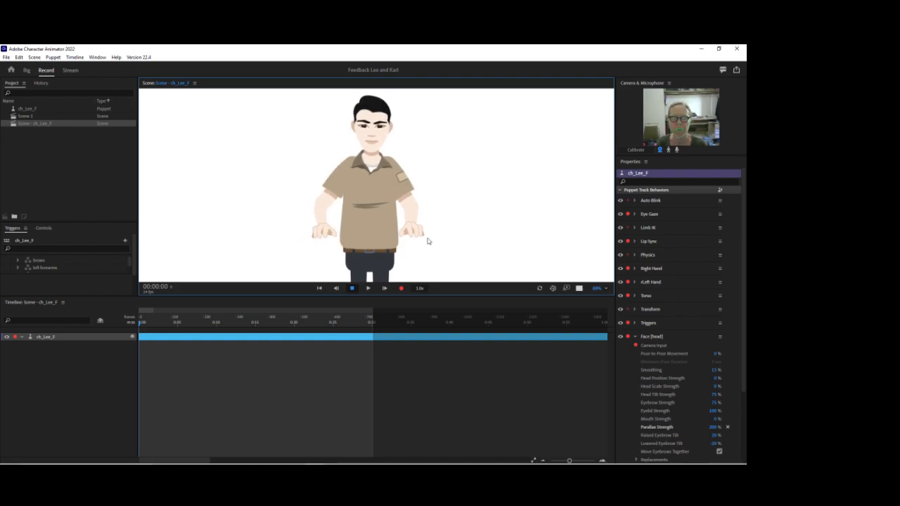
{"action": "left_click_drag", "start_coordinate": [423, 236], "coordinate": [421, 234]}
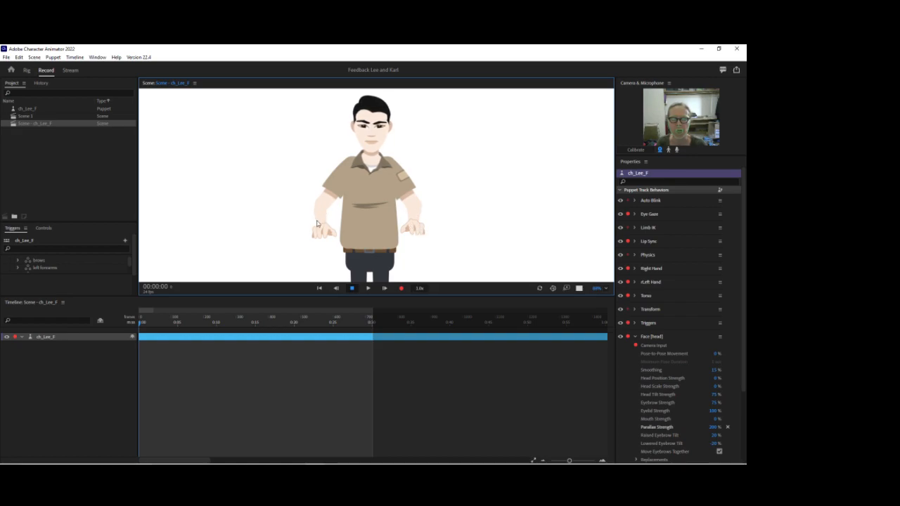
{"action": "left_click_drag", "start_coordinate": [327, 230], "coordinate": [335, 239]}
{"action": "left_click_drag", "start_coordinate": [411, 234], "coordinate": [413, 232]}
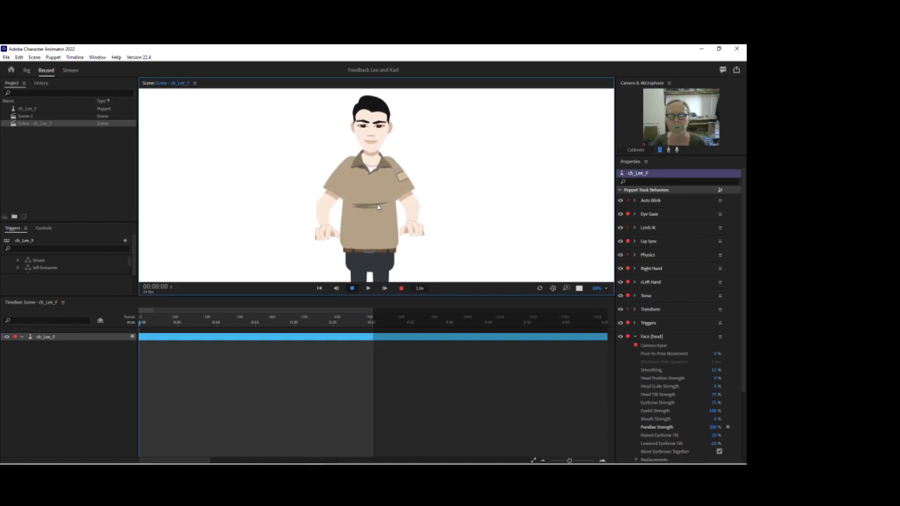
- Collapse the Face [head] behavior, disarm all behaviors for recording and arm only Triggers
{"action": "left_click", "coordinate": [634, 338]}
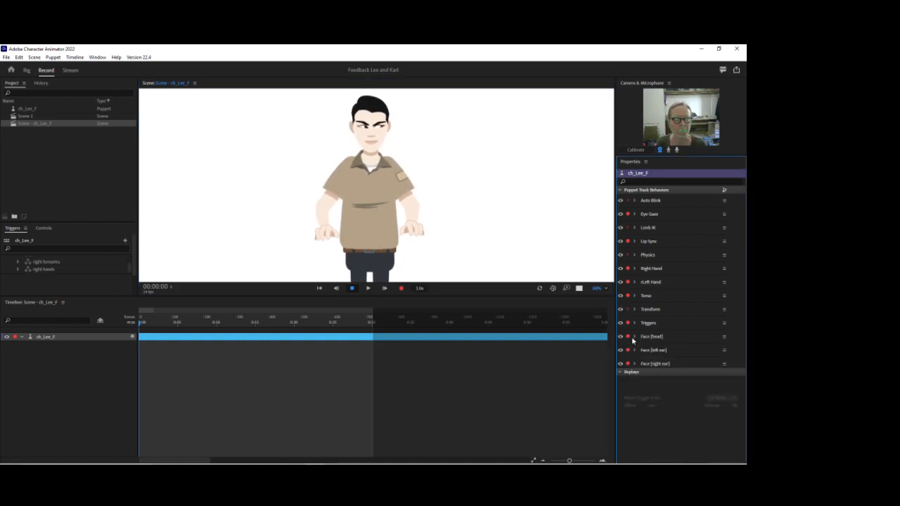
{"action": "left_click", "coordinate": [629, 350], "text": "ctrl"}
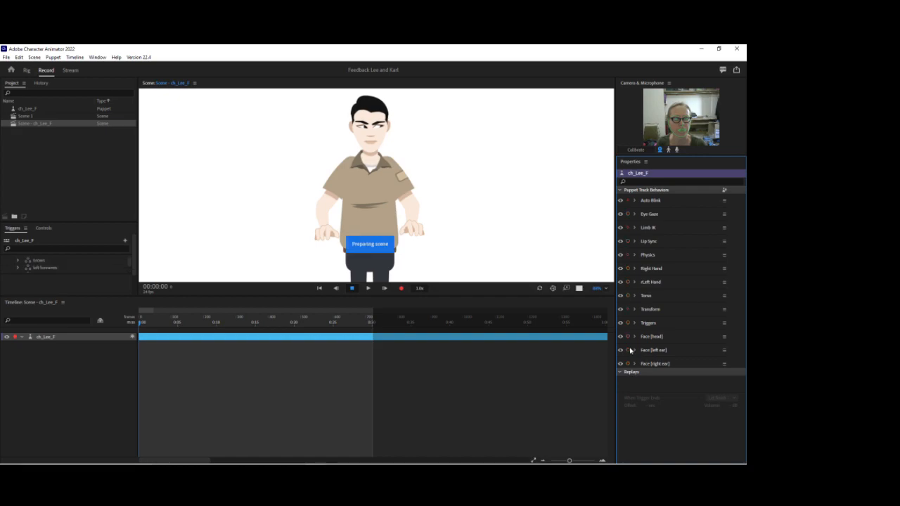
{"action": "left_click", "coordinate": [627, 323]}
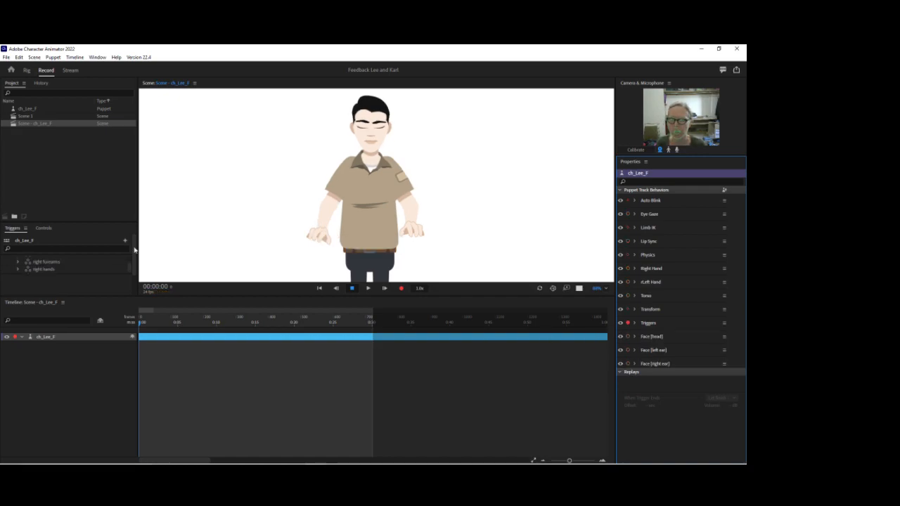
- Assign a trigger key to open gesture in the right hands swap set and enable Latch for it
{"action": "left_click_drag", "start_coordinate": [48, 275], "coordinate": [48, 303]}
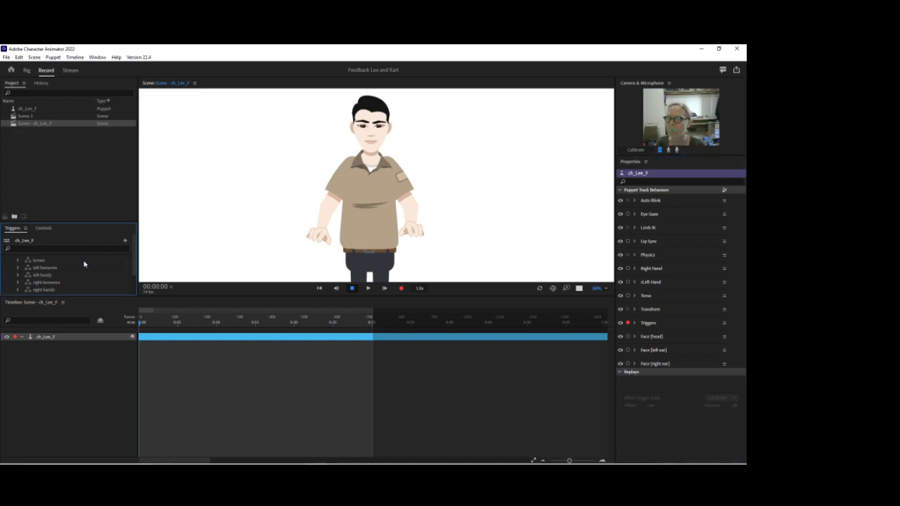
{"action": "left_click_drag", "start_coordinate": [80, 224], "coordinate": [79, 172]}
{"action": "left_click", "coordinate": [18, 235]}
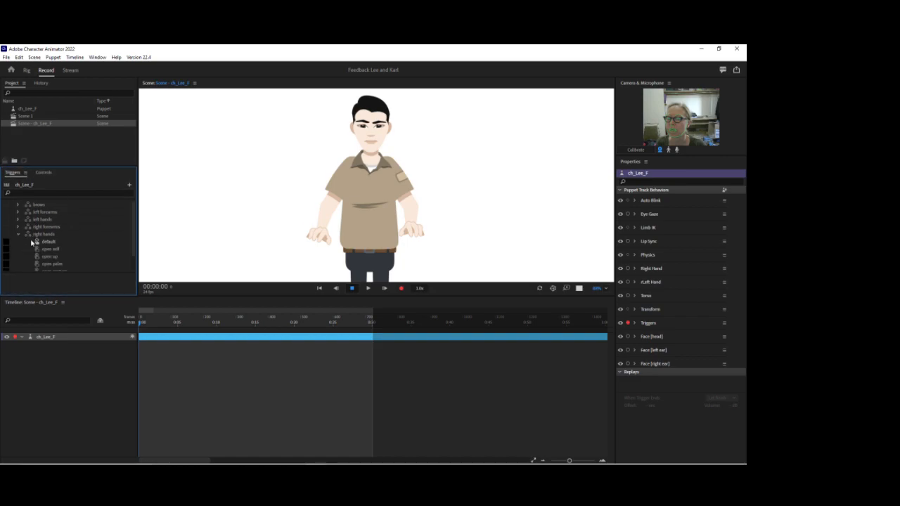
{"action": "scroll", "coordinate": [20, 246], "scroll_direction": "down", "scroll_amount": 1}
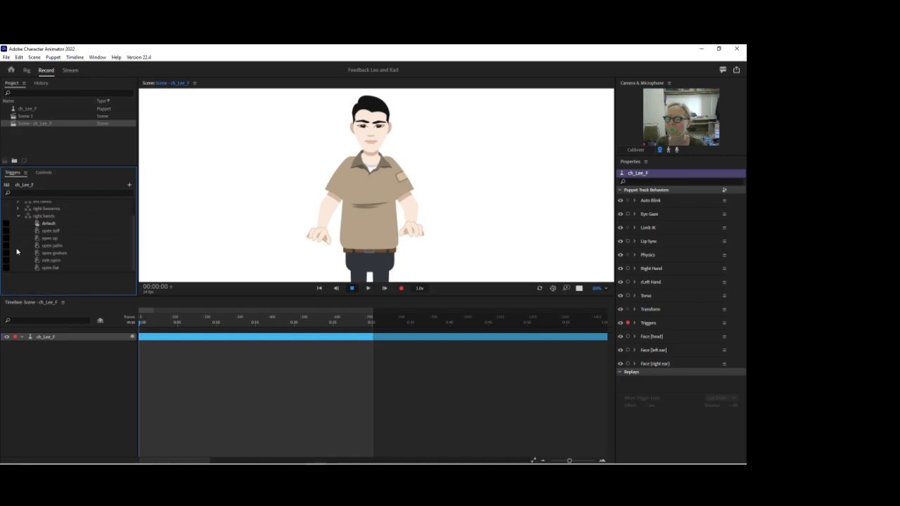
{"action": "left_click", "coordinate": [7, 254]}
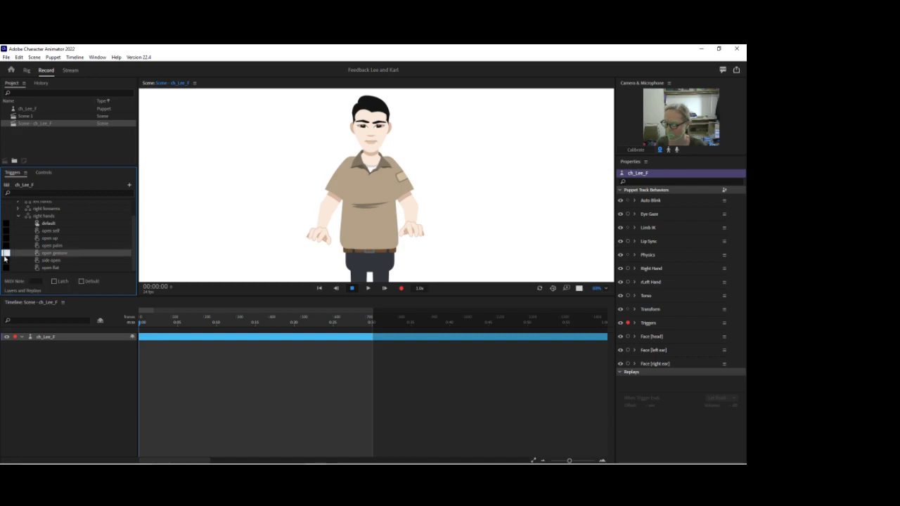
{"action": "left_click", "coordinate": [55, 281]}
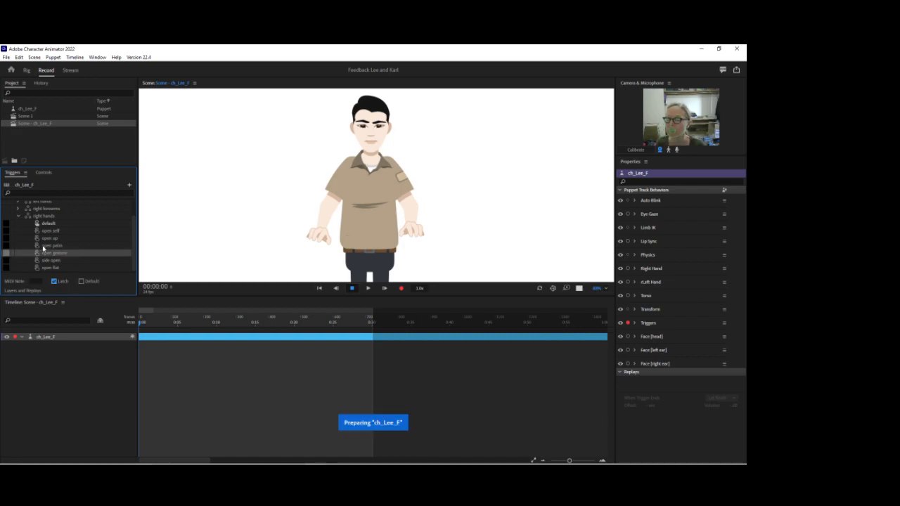
- Assign a trigger key to open gesture in the left hands swap set and enable Latch for it
{"action": "left_click", "coordinate": [19, 215]}
{"action": "left_click", "coordinate": [19, 219]}
{"action": "left_click", "coordinate": [12, 258]}
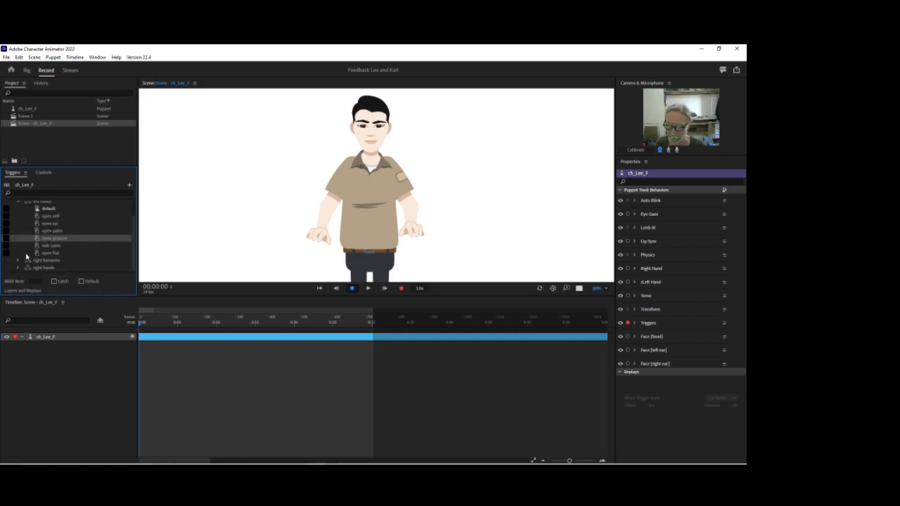
{"action": "left_click", "coordinate": [57, 282]}
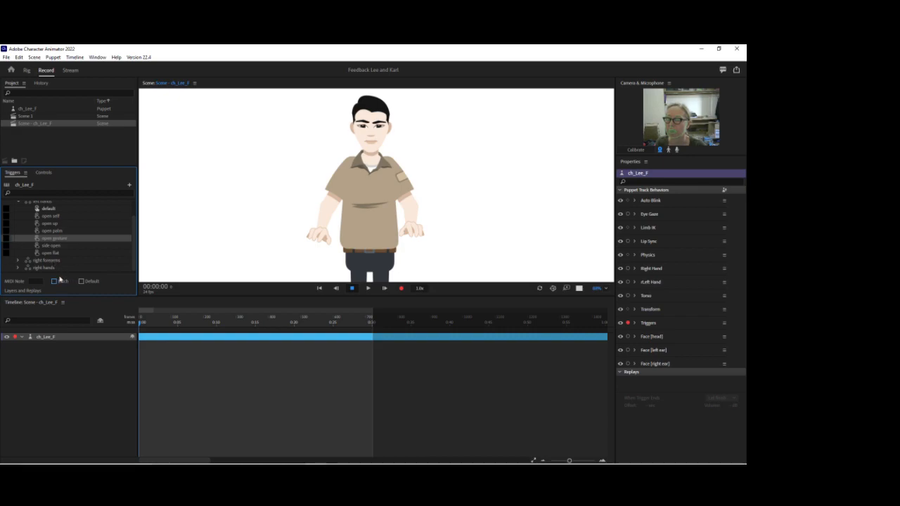
{"action": "scroll", "coordinate": [14, 208], "scroll_direction": "up", "scroll_amount": 1}
{"action": "left_click", "coordinate": [19, 219]}
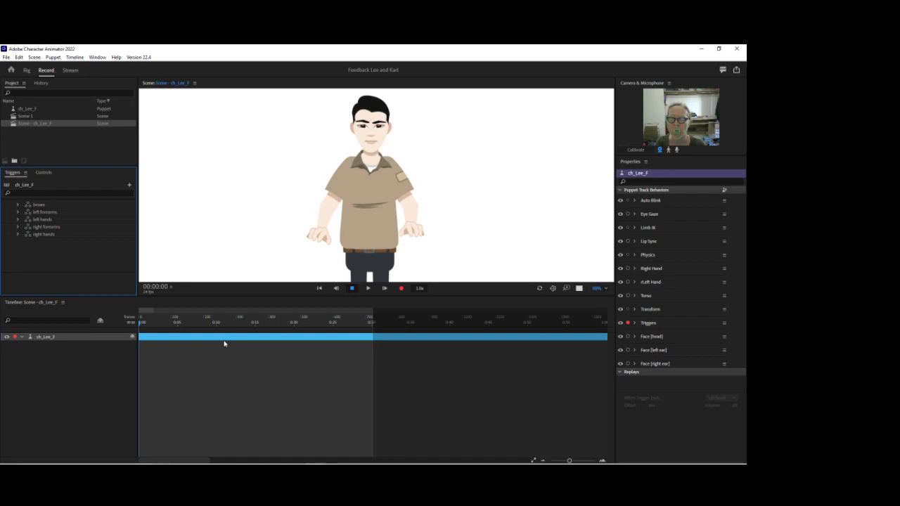
- Test the open gesture triggers on both of the puppet's hands
{"action": "key", "text": "1"}
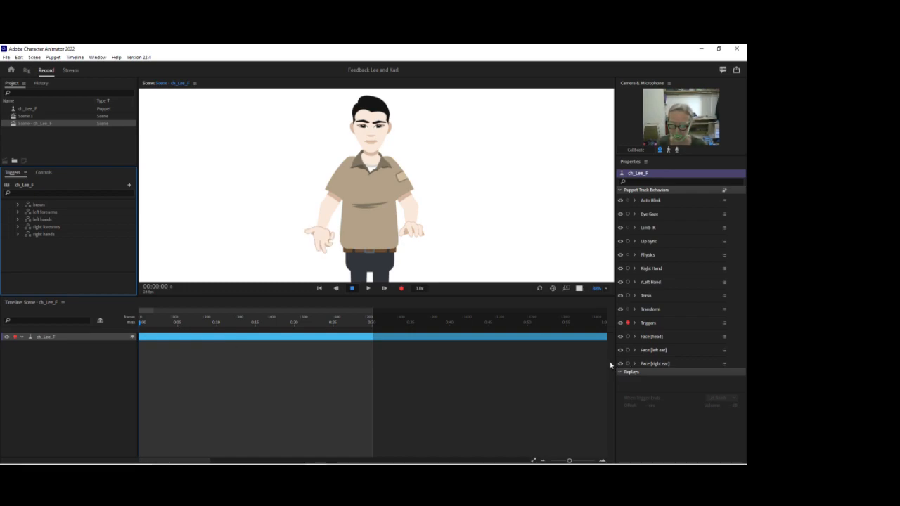
{"action": "key", "text": "2"}
{"action": "key", "text": "3"}
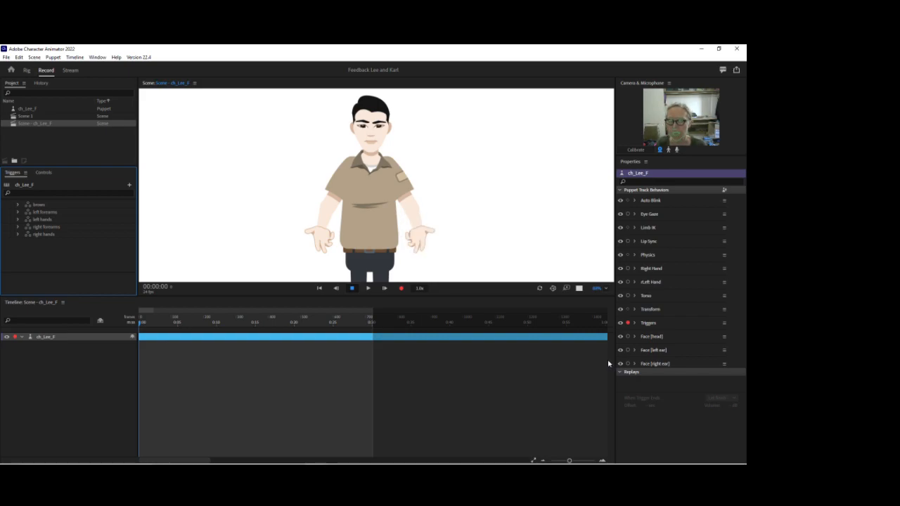
- Move the left forearms' trigger key from forearm 3 to forearm 1 and enable Latch for it
{"action": "left_click", "coordinate": [18, 211]}
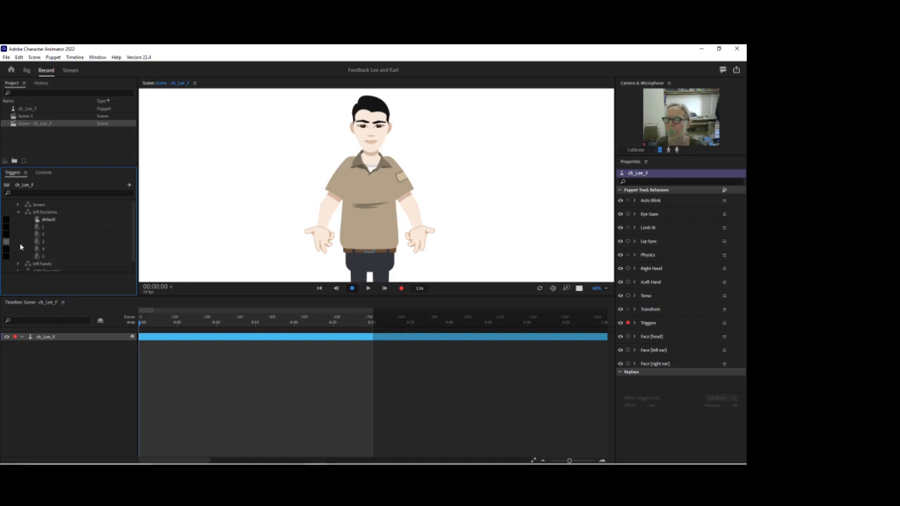
{"action": "left_click", "coordinate": [6, 242]}
{"action": "left_click", "coordinate": [9, 242]}
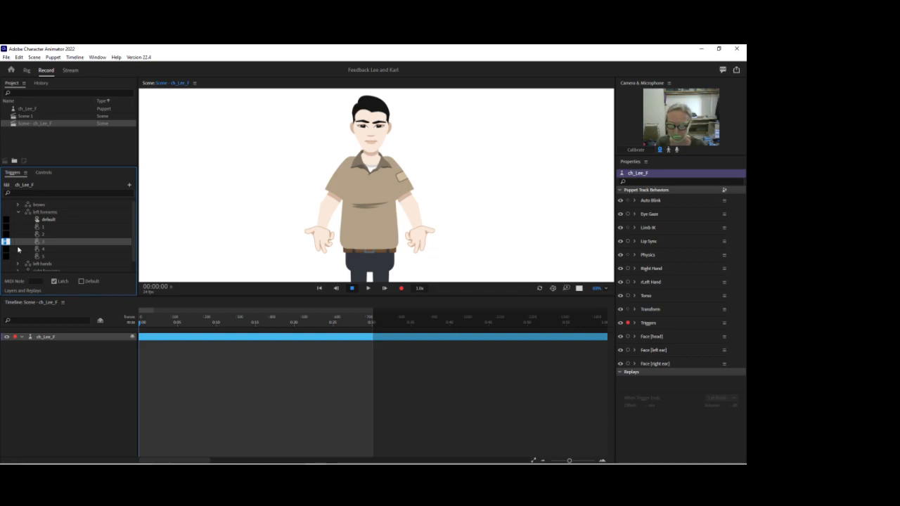
{"action": "left_click", "coordinate": [8, 229]}
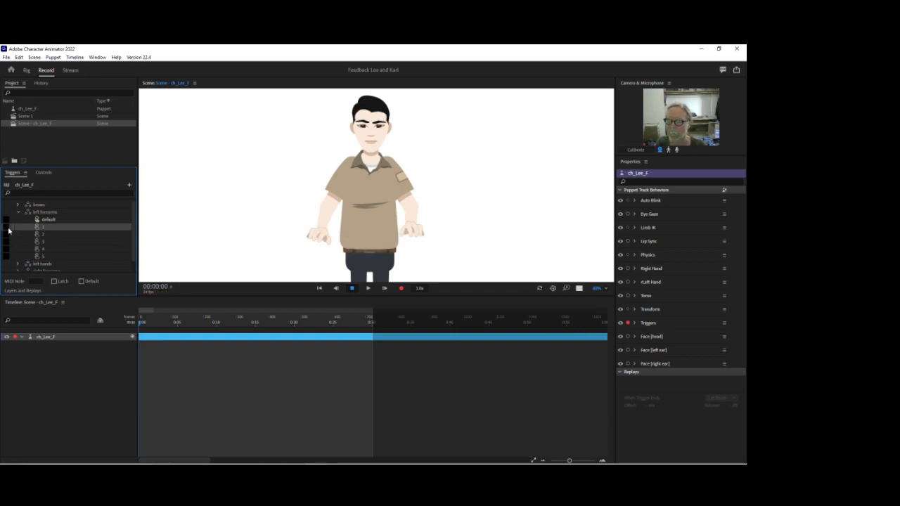
{"action": "left_click", "coordinate": [7, 229]}
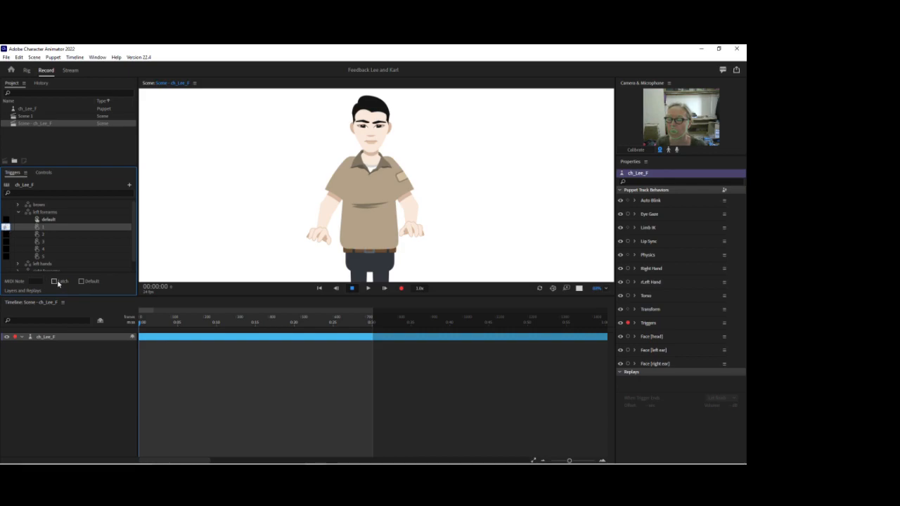
{"action": "left_click", "coordinate": [18, 212]}
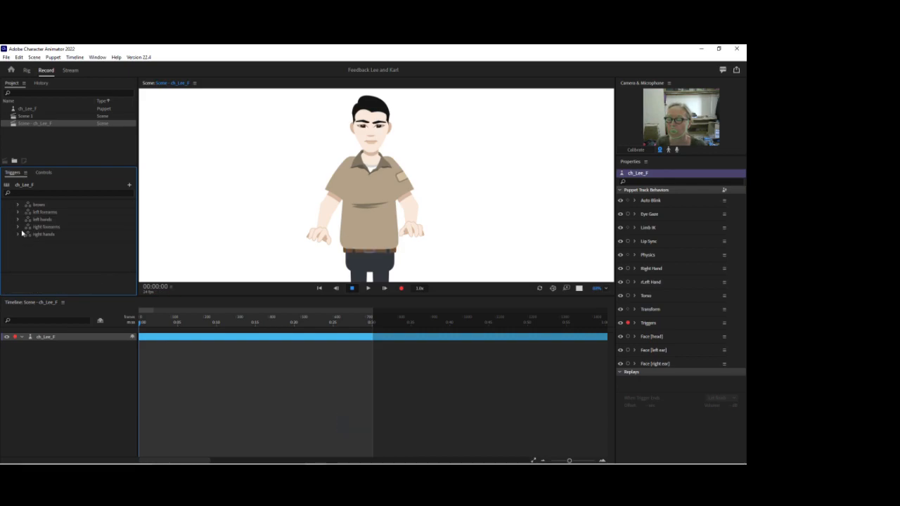
- Move the right forearms' trigger key from forearm 3 to forearm 1 and enable Latch for it
{"action": "left_click", "coordinate": [19, 227]}
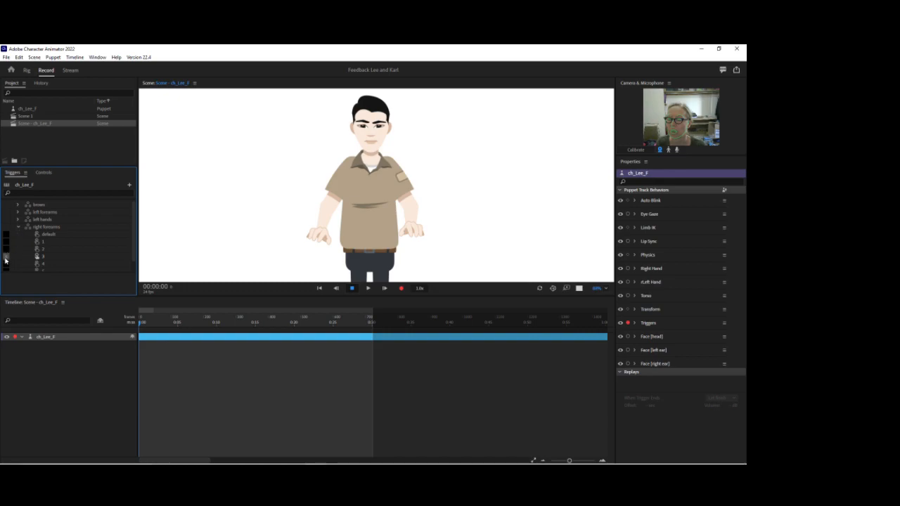
{"action": "left_click", "coordinate": [6, 257]}
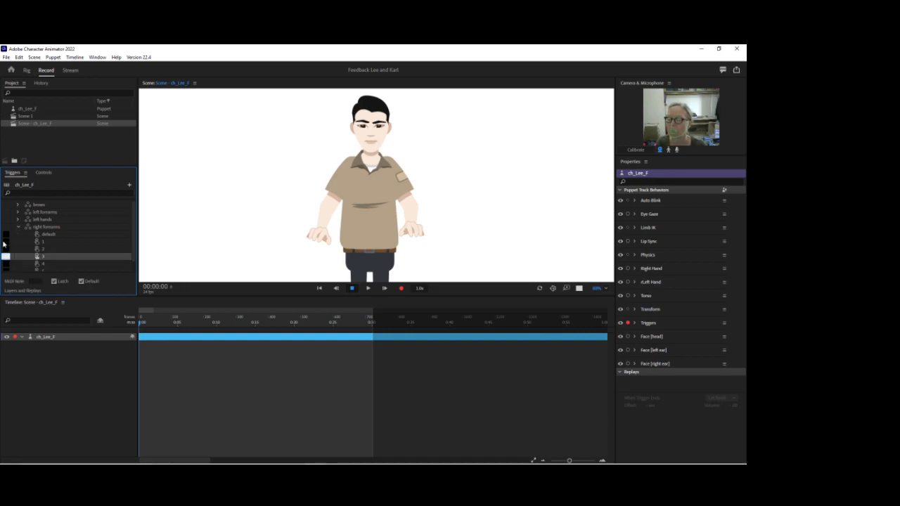
{"action": "left_click", "coordinate": [5, 243]}
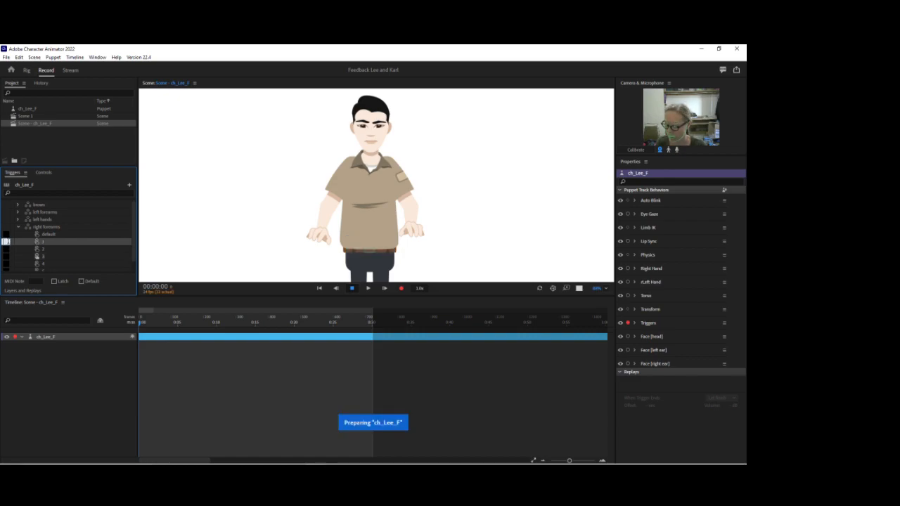
{"action": "left_click", "coordinate": [54, 281]}
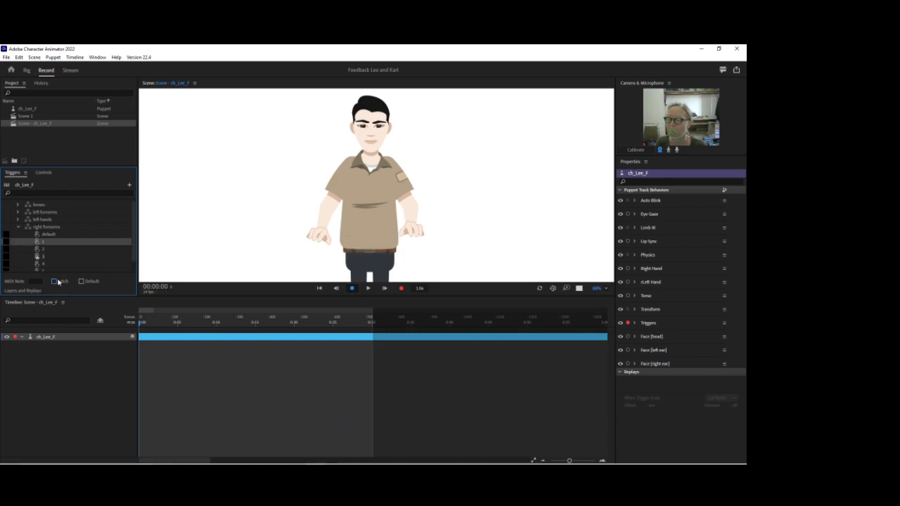
{"action": "left_click", "coordinate": [21, 229]}
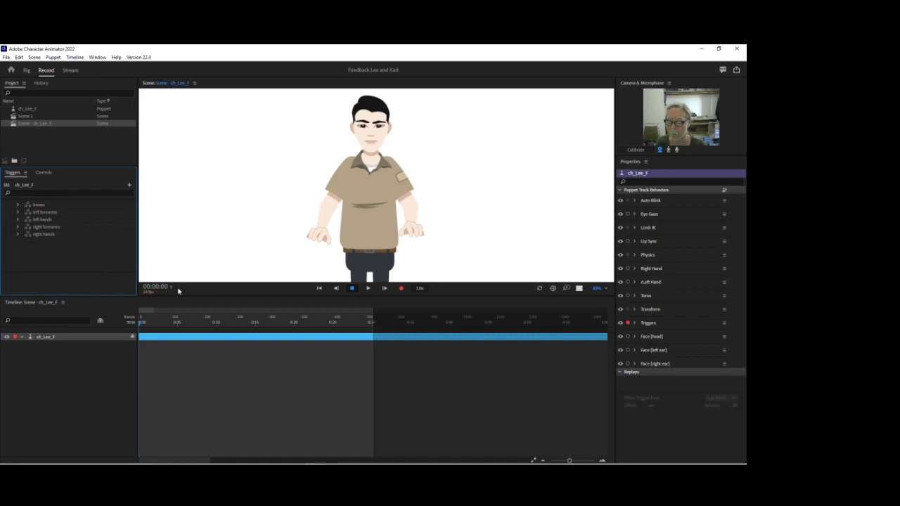
- Trigger forearm 1 and open gesture on both arms together with raised brows, and record a short trigger take
{"action": "key", "text": "2"}
{"action": "key", "text": "1"}
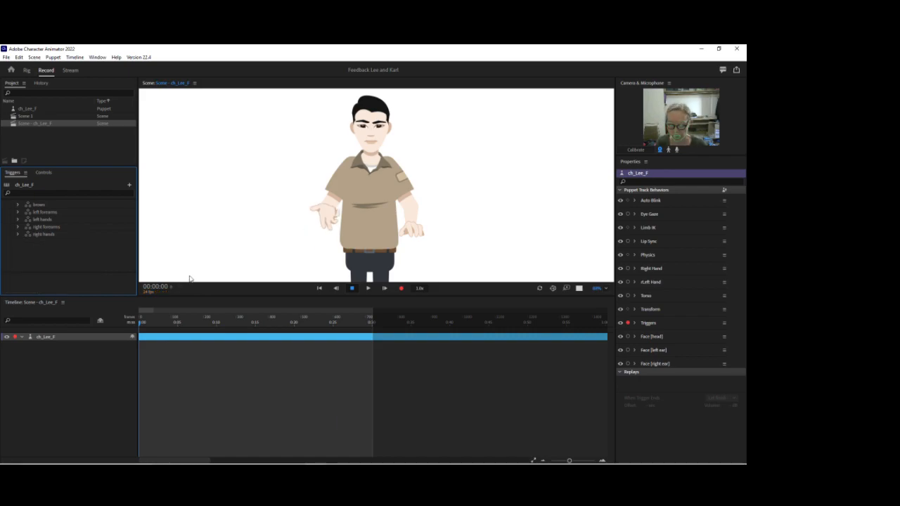
{"action": "key", "text": "4"}
{"action": "key", "text": "3"}
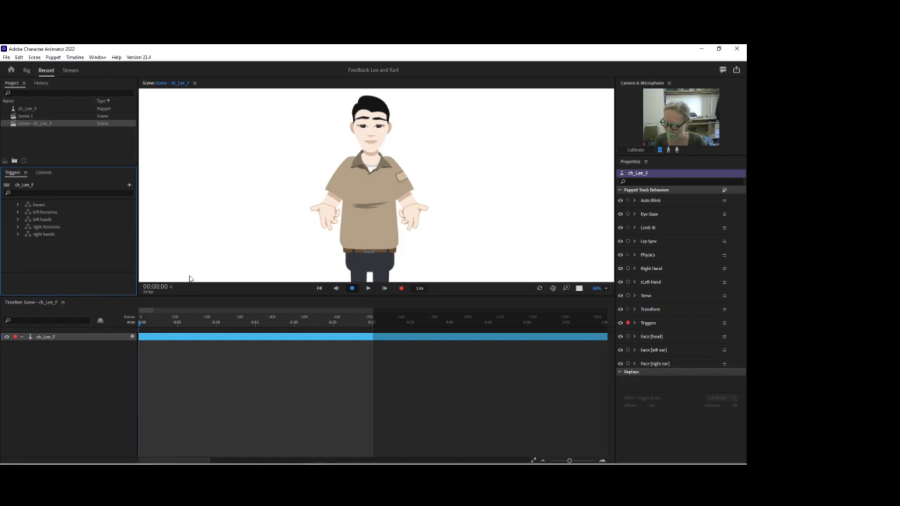
{"action": "key", "text": "ctrl+z"}
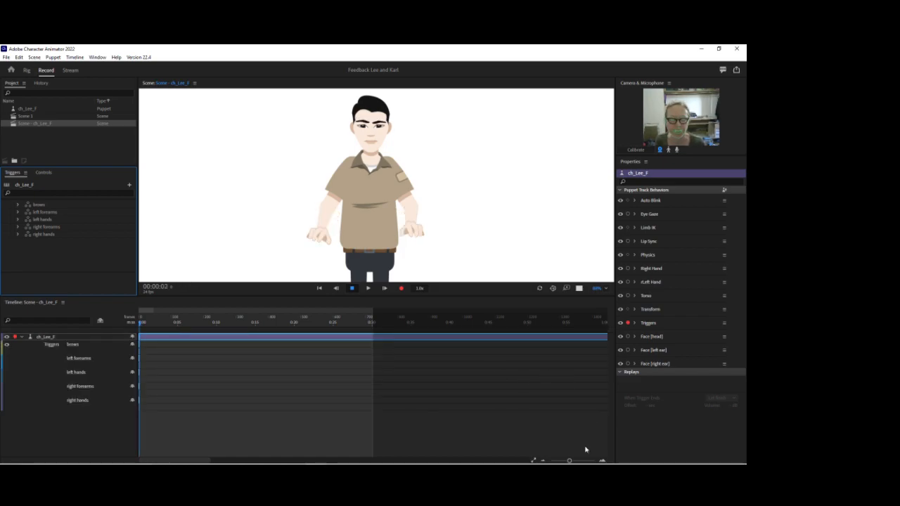
- Extend the brows, forearms and hands takes to about 5.5 seconds, and select the right hands' open gesture trigger
{"action": "left_click_drag", "start_coordinate": [574, 461], "coordinate": [580, 461]}
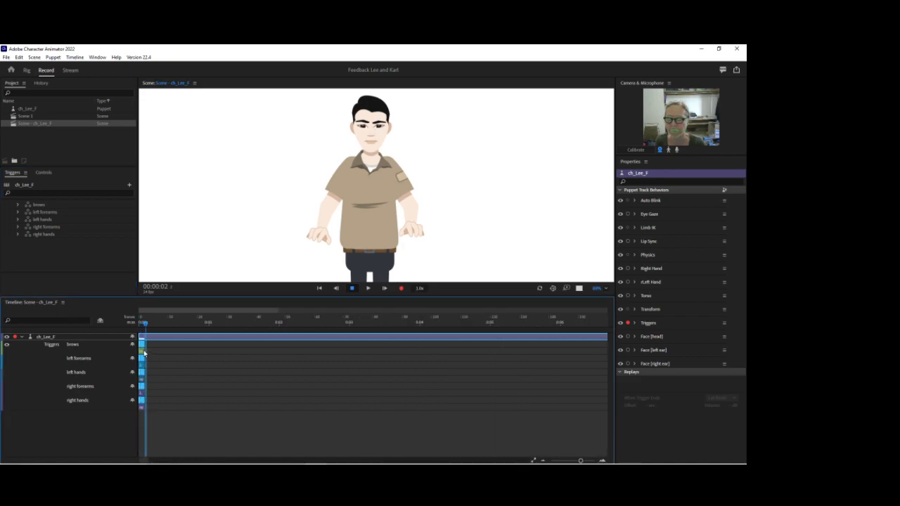
{"action": "left_click_drag", "start_coordinate": [145, 344], "coordinate": [525, 370]}
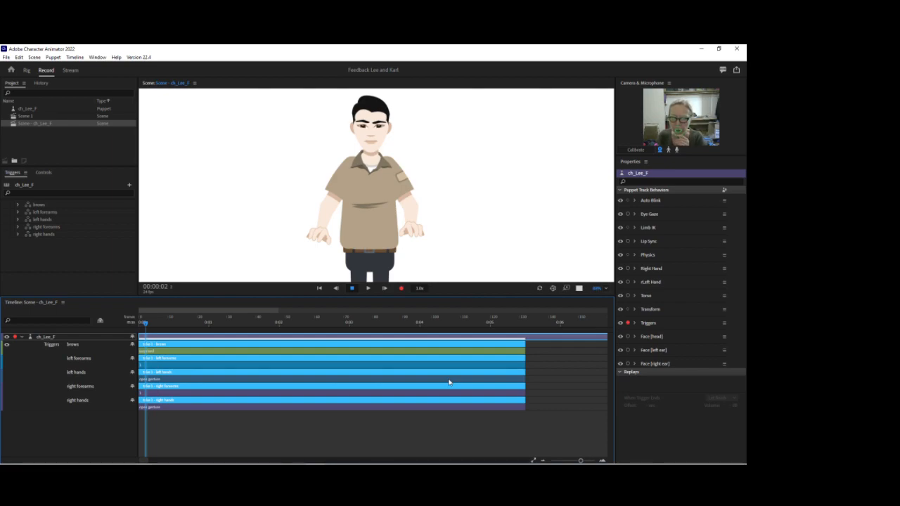
{"action": "left_click", "coordinate": [349, 408]}
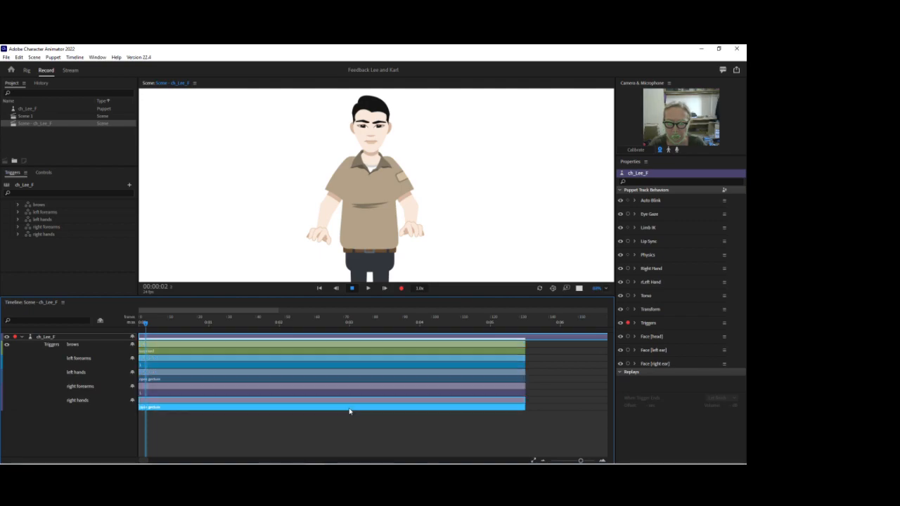
- Delete the trigger clips inside the brows, left and right forearms and left and right hands takes, and disarm the Triggers behavior
{"action": "left_click", "coordinate": [349, 399]}
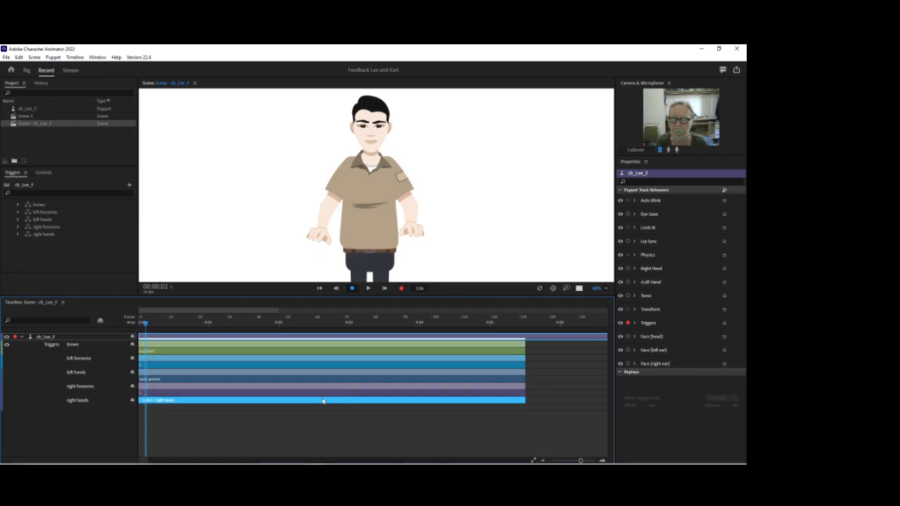
{"action": "left_click", "coordinate": [293, 372]}
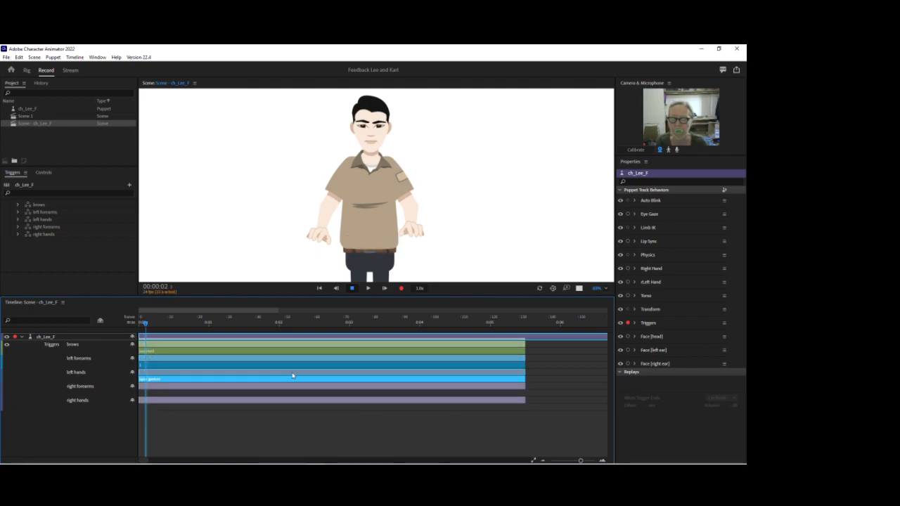
{"action": "left_click", "coordinate": [294, 366]}
{"action": "key", "text": "Delete"}
{"action": "left_click", "coordinate": [303, 352]}
{"action": "key", "text": "Delete"}
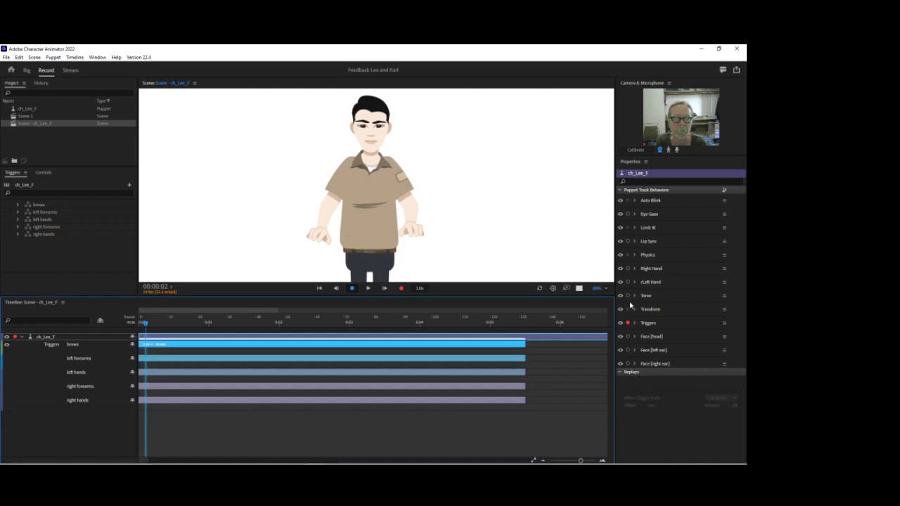
{"action": "left_click", "coordinate": [630, 324]}
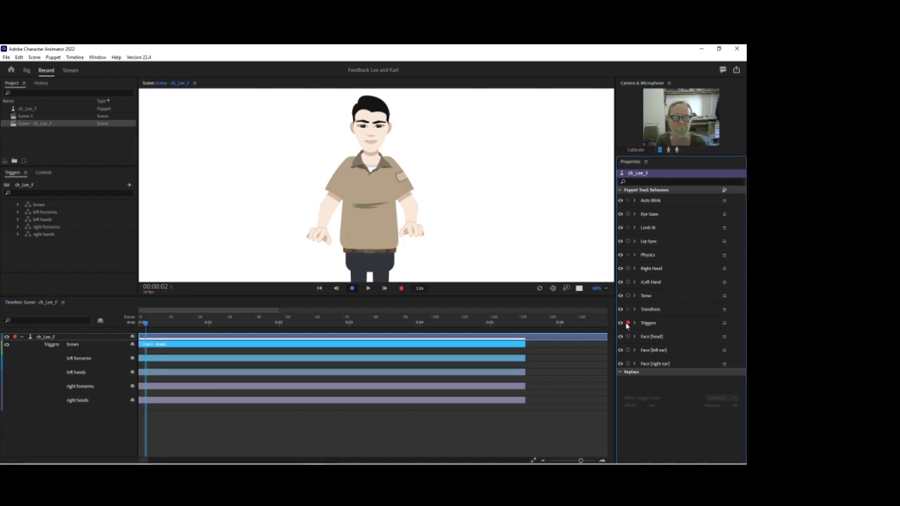
{"action": "left_click_drag", "start_coordinate": [582, 459], "coordinate": [585, 461]}
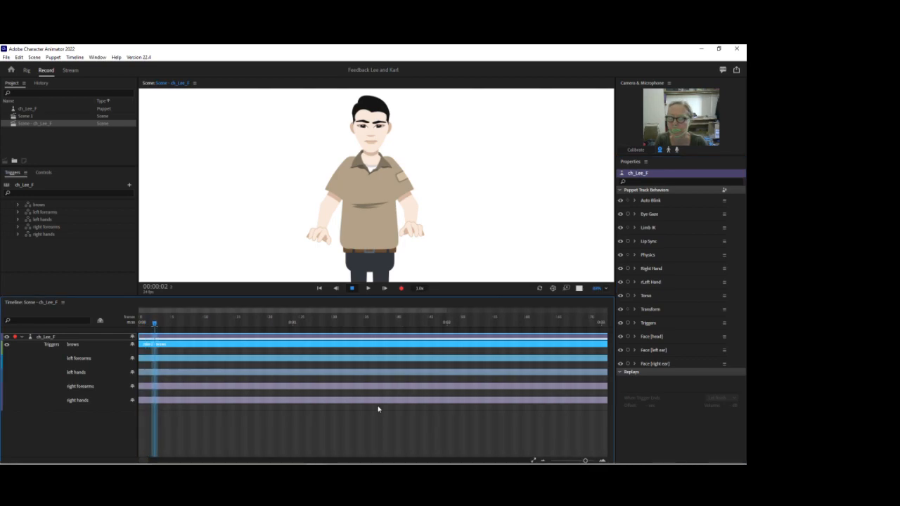
- Insert a default trigger at about frame 12 of the left forearms take and trim it to about two frames
{"action": "right_click", "coordinate": [217, 369]}
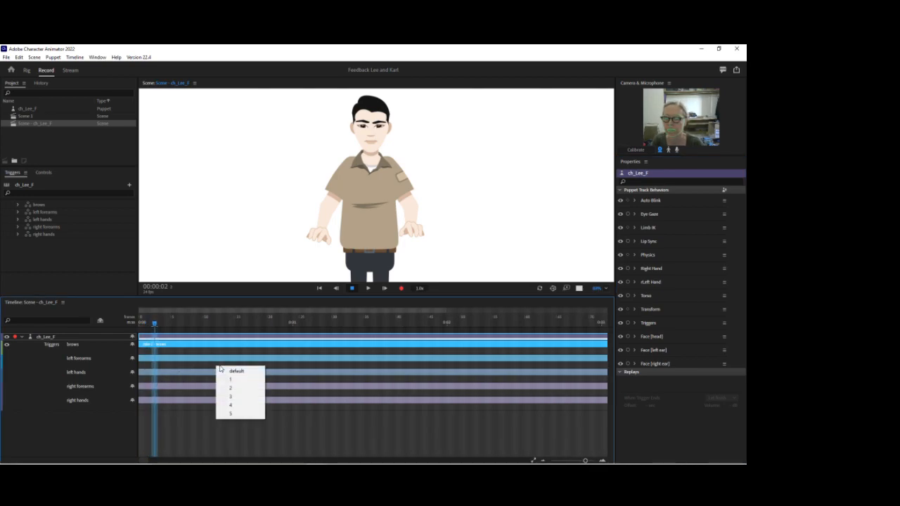
{"action": "left_click", "coordinate": [226, 372]}
{"action": "left_click", "coordinate": [239, 366]}
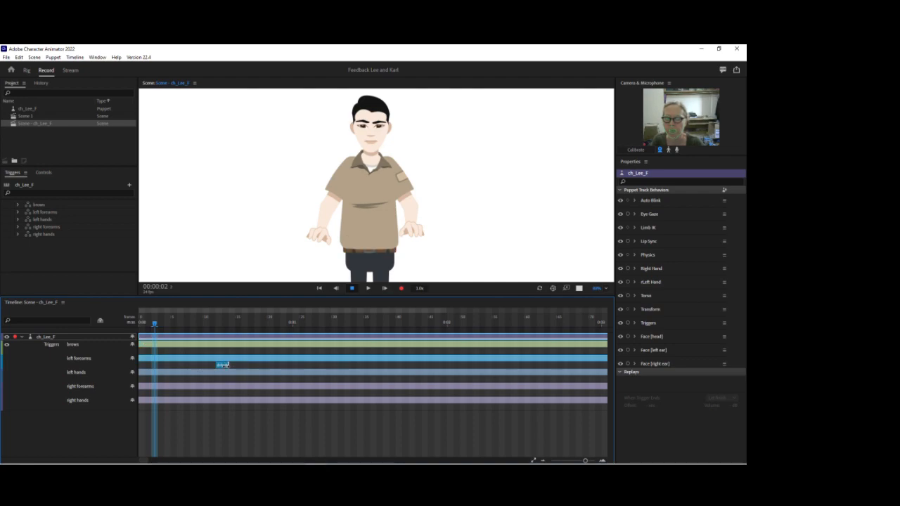
{"action": "left_click_drag", "start_coordinate": [229, 366], "coordinate": [268, 369]}
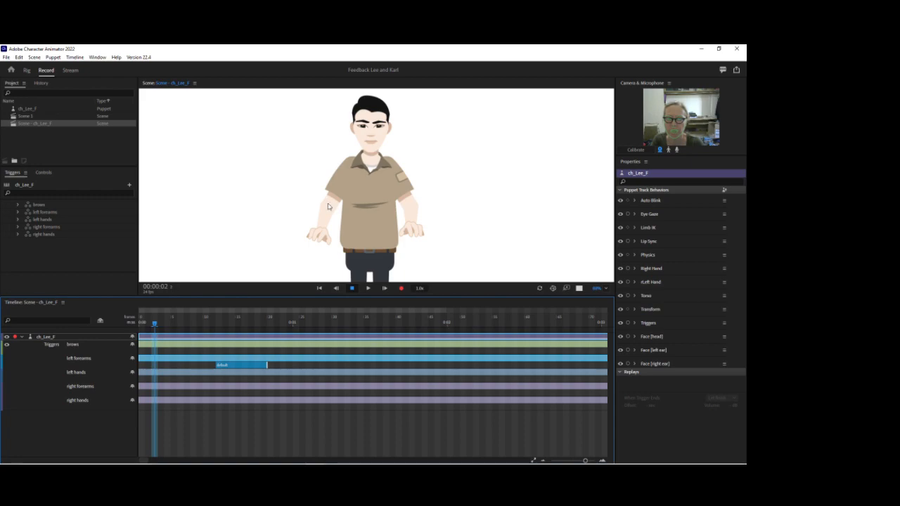
{"action": "left_click_drag", "start_coordinate": [267, 365], "coordinate": [222, 365]}
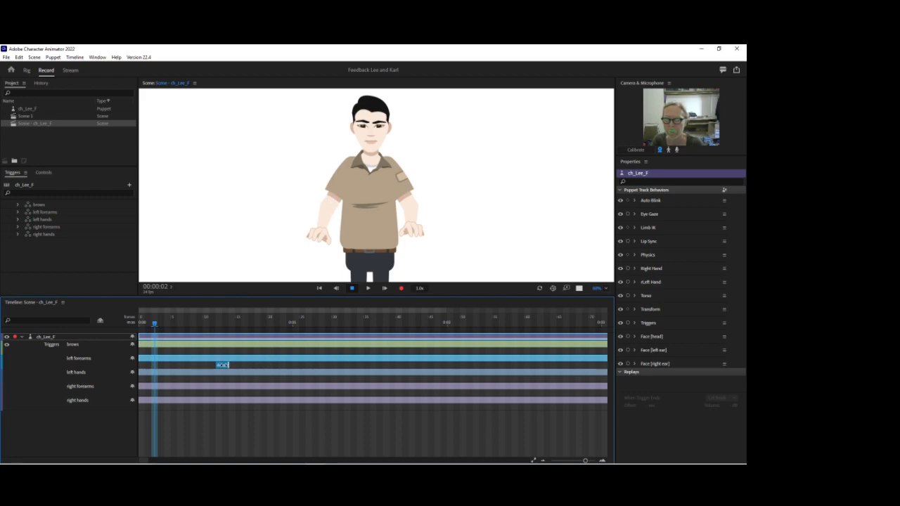
- Add a forearm 1 trigger to the left forearms take from about frame 13 to frame 39, replacing the short default clip
{"action": "left_click", "coordinate": [220, 365]}
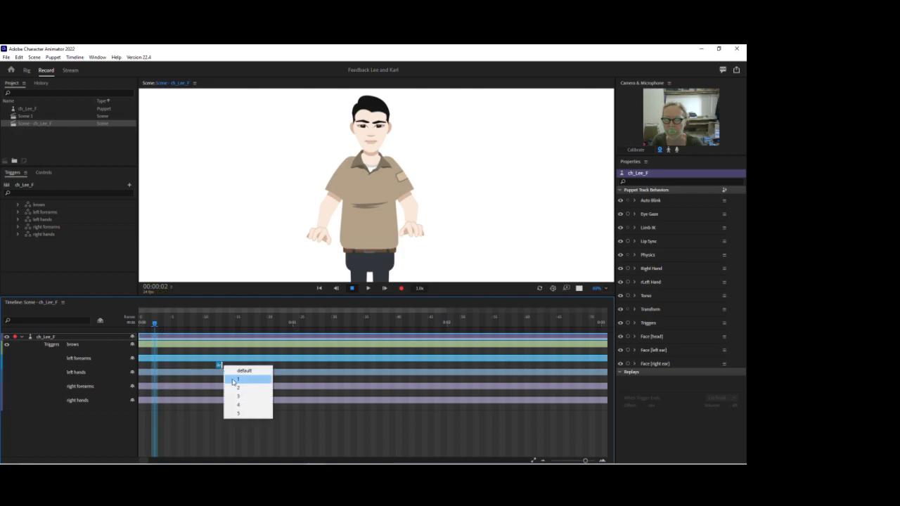
{"action": "left_click", "coordinate": [233, 385]}
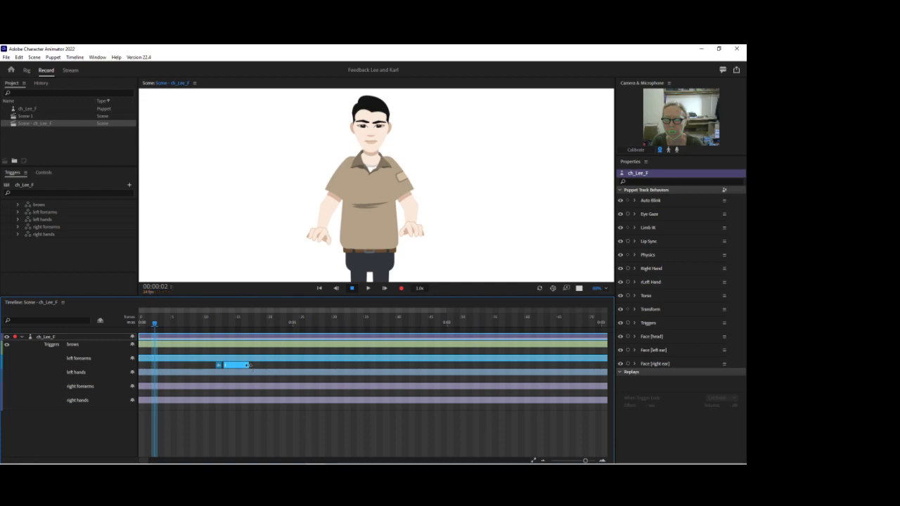
{"action": "left_click_drag", "start_coordinate": [248, 366], "coordinate": [393, 366]}
{"action": "left_click_drag", "start_coordinate": [219, 367], "coordinate": [225, 367]}
- Split the left forearms' trigger clip at every frame from 14 to 19 to get one-frame segments
{"action": "left_click_drag", "start_coordinate": [161, 327], "coordinate": [230, 333]}
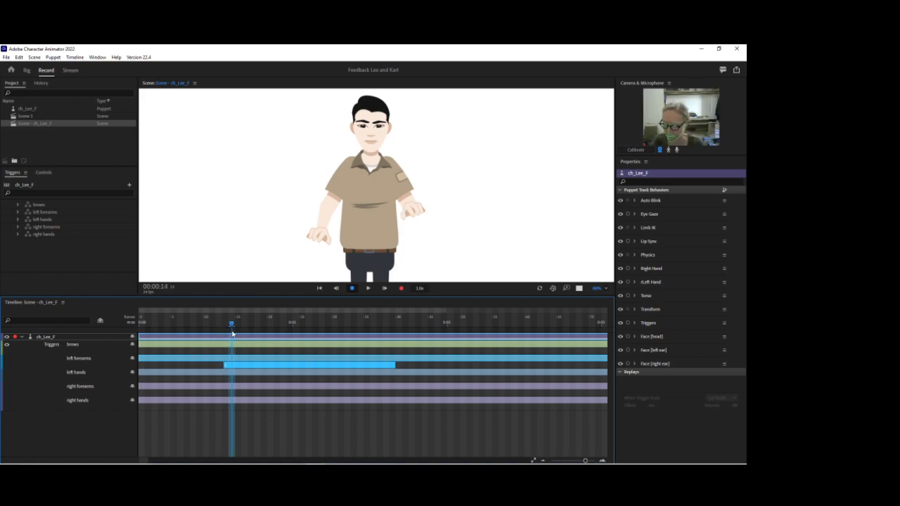
{"action": "left_click", "coordinate": [237, 327]}
{"action": "key", "text": "ctrl+shift+d"}
{"action": "left_click", "coordinate": [242, 326]}
{"action": "left_click_drag", "start_coordinate": [242, 326], "coordinate": [260, 328]}
{"action": "left_click", "coordinate": [251, 326]}
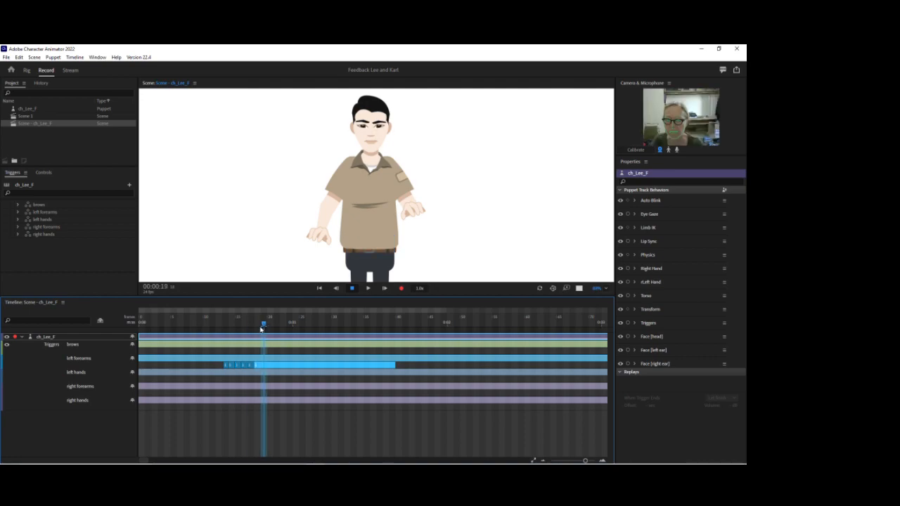
- Switch the second segment of the left forearms' trigger to default and the third to forearm 2
{"action": "right_click", "coordinate": [226, 367]}
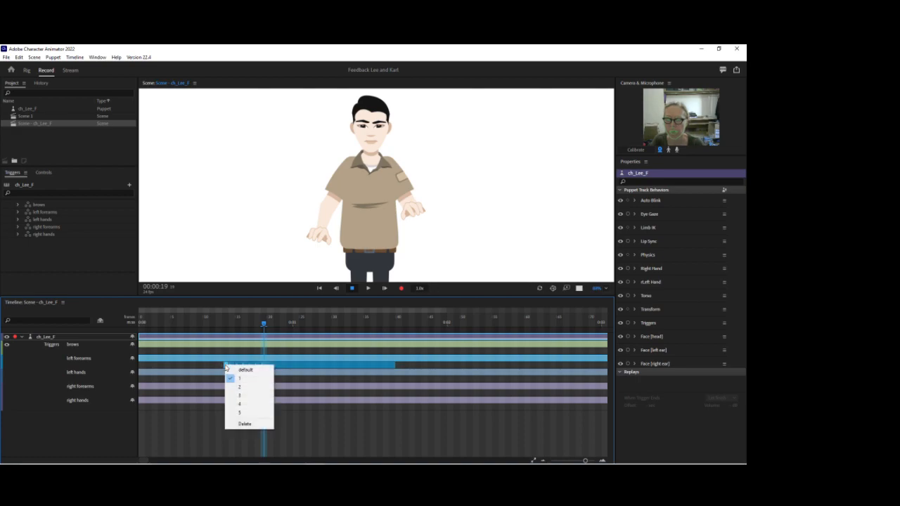
{"action": "left_click", "coordinate": [221, 324]}
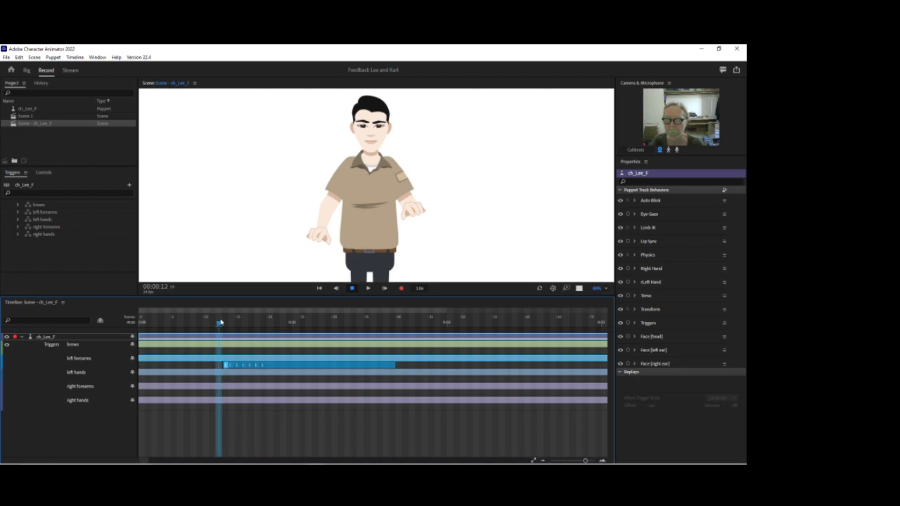
{"action": "left_click", "coordinate": [219, 324]}
{"action": "right_click", "coordinate": [232, 365]}
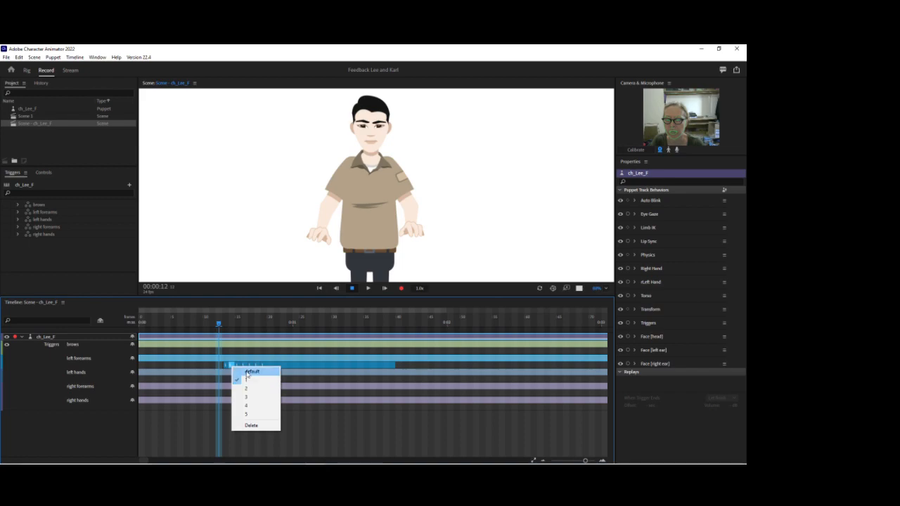
{"action": "left_click", "coordinate": [246, 371]}
{"action": "right_click", "coordinate": [238, 367]}
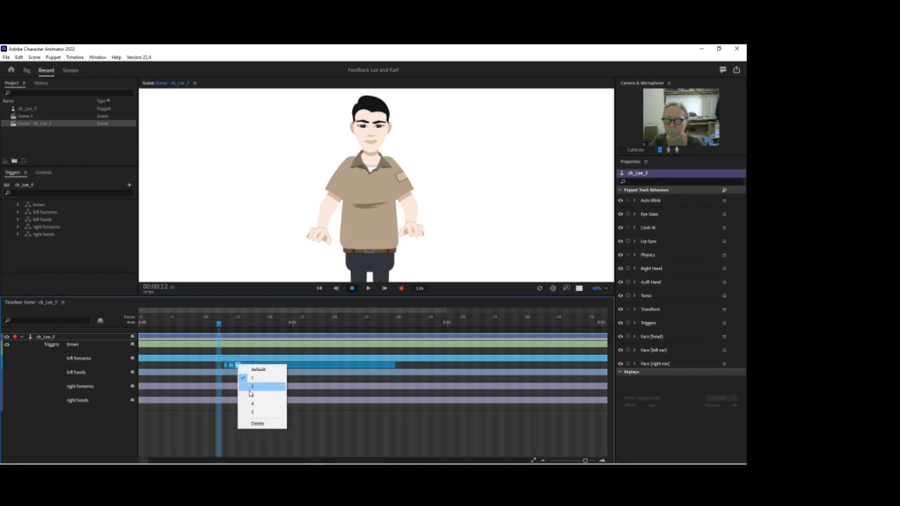
{"action": "left_click", "coordinate": [249, 385]}
- Switch the fourth, fifth and sixth segments of the left forearms' trigger to forearms 3, 4 and 5
{"action": "right_click", "coordinate": [244, 369]}
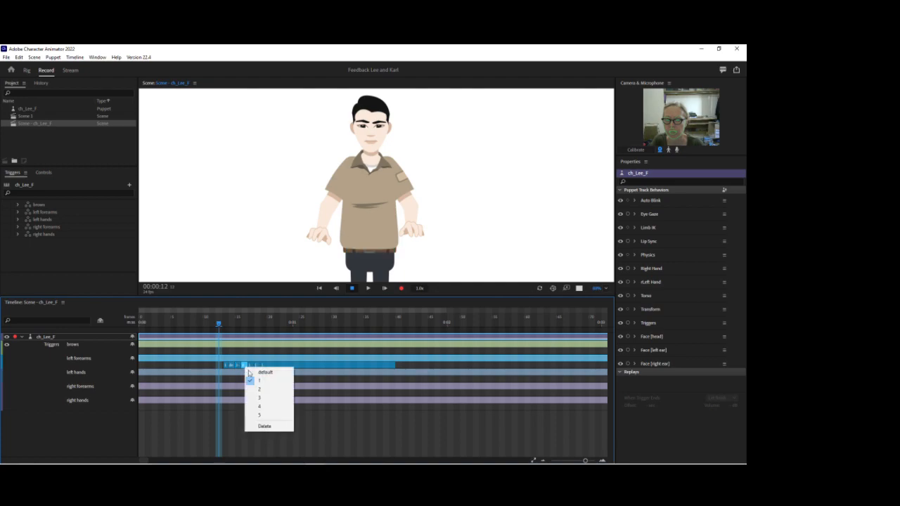
{"action": "left_click", "coordinate": [253, 397]}
{"action": "right_click", "coordinate": [246, 365]}
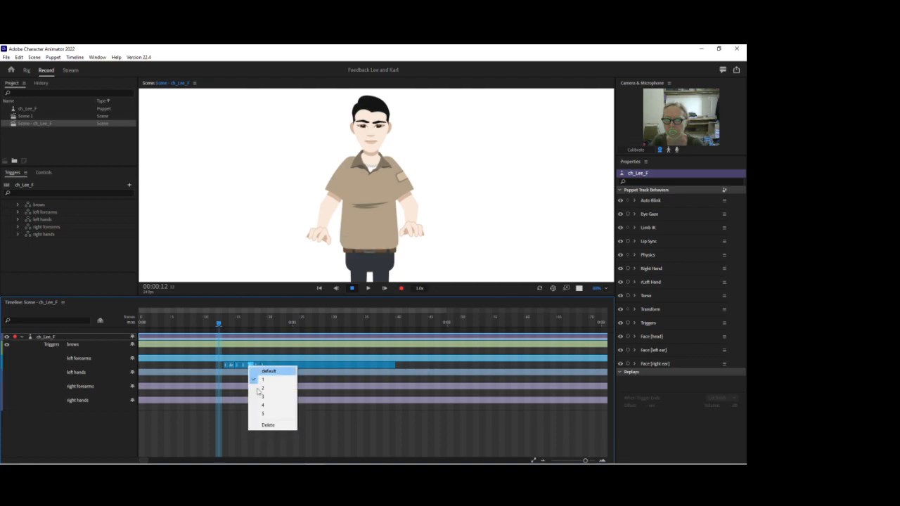
{"action": "left_click", "coordinate": [260, 404]}
{"action": "right_click", "coordinate": [258, 367]}
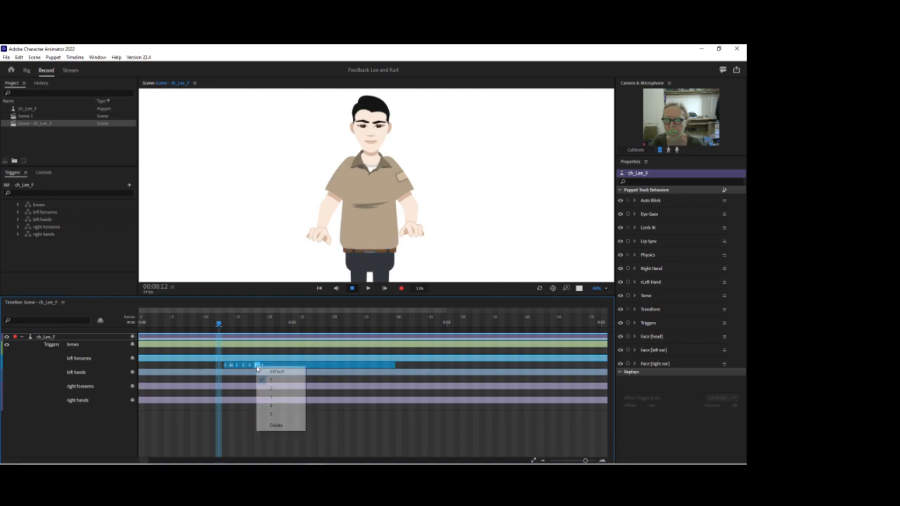
{"action": "left_click", "coordinate": [270, 413]}
- Move the start of the closing forearm 1 segment to about frame 37 and scrub through the forearm sequence to frame 19
{"action": "left_click_drag", "start_coordinate": [280, 364], "coordinate": [371, 365]}
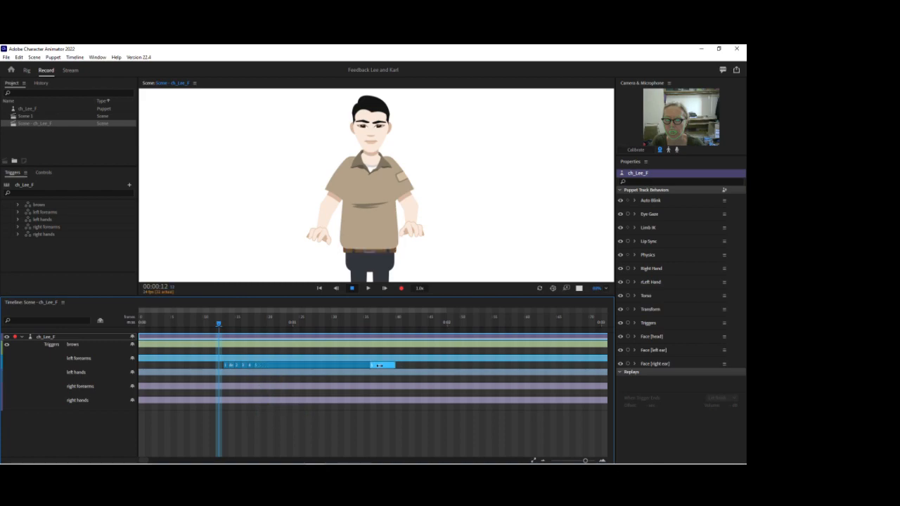
{"action": "mouse_move", "coordinate": [219, 326]}
{"action": "left_mouse_down"}
{"action": "mouse_move", "coordinate": [263, 328]}
{"action": "mouse_move", "coordinate": [226, 327]}
{"action": "left_mouse_up"}
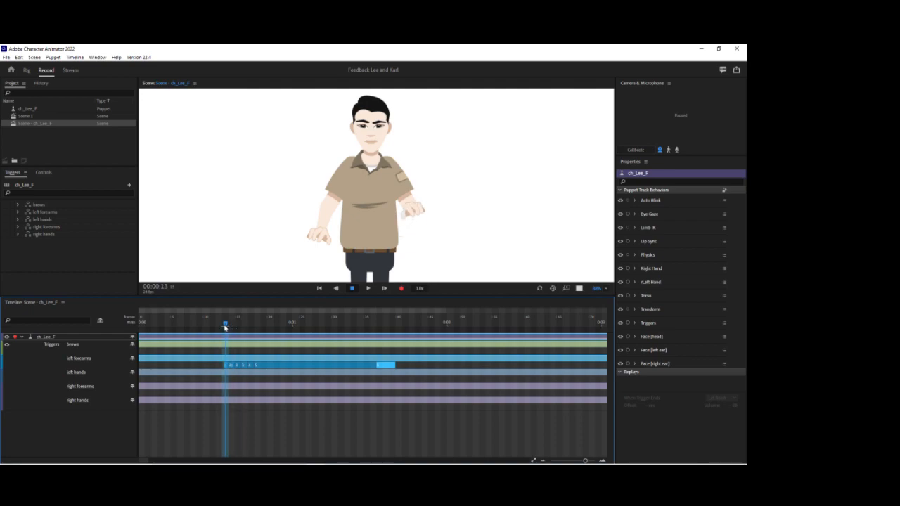
{"action": "left_click_drag", "start_coordinate": [228, 328], "coordinate": [263, 327]}
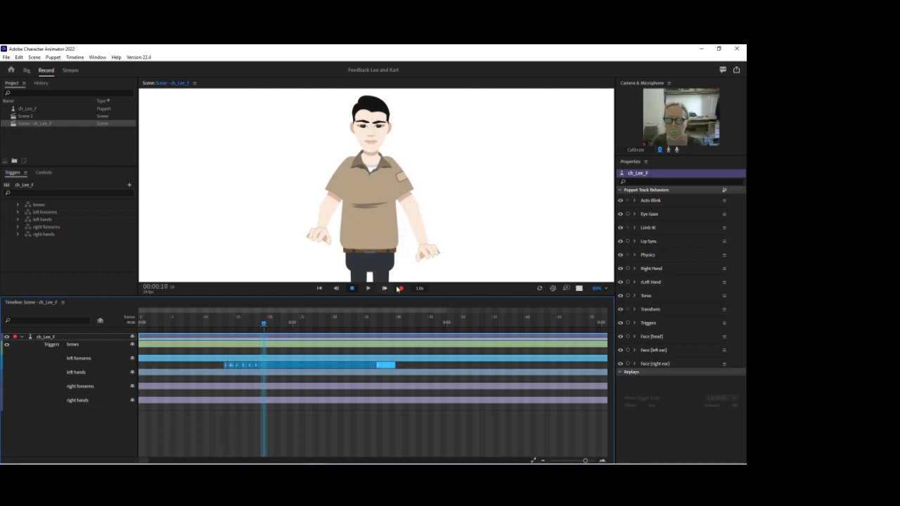
- Arm the Left Hand and Right Hand behaviors and pull the puppet's left hand outward to test the arm bend
{"action": "left_click", "coordinate": [431, 243]}
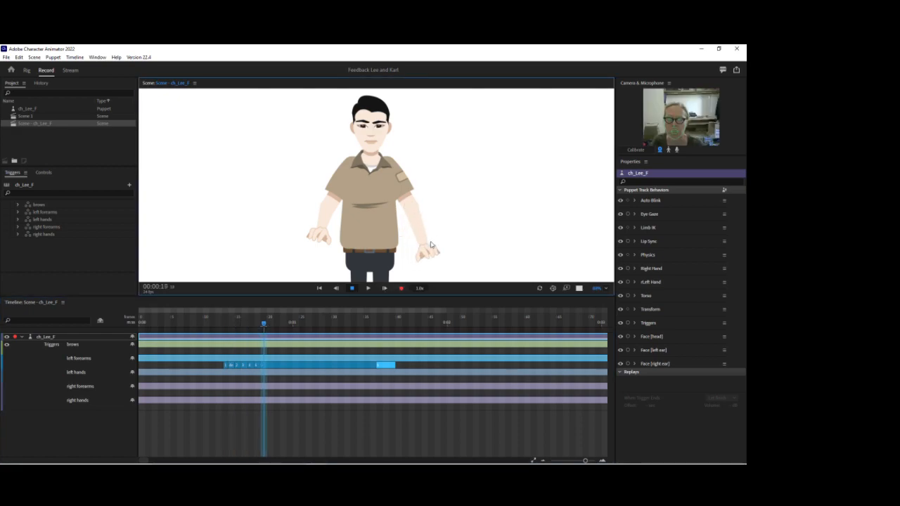
{"action": "left_click", "coordinate": [628, 281]}
{"action": "left_click_drag", "start_coordinate": [461, 250], "coordinate": [457, 228]}
- Shift the Left Elbow handle of the Left Arm slightly outward in the rig and test the bend by pulling the hand in the scene
{"action": "left_click", "coordinate": [27, 69]}
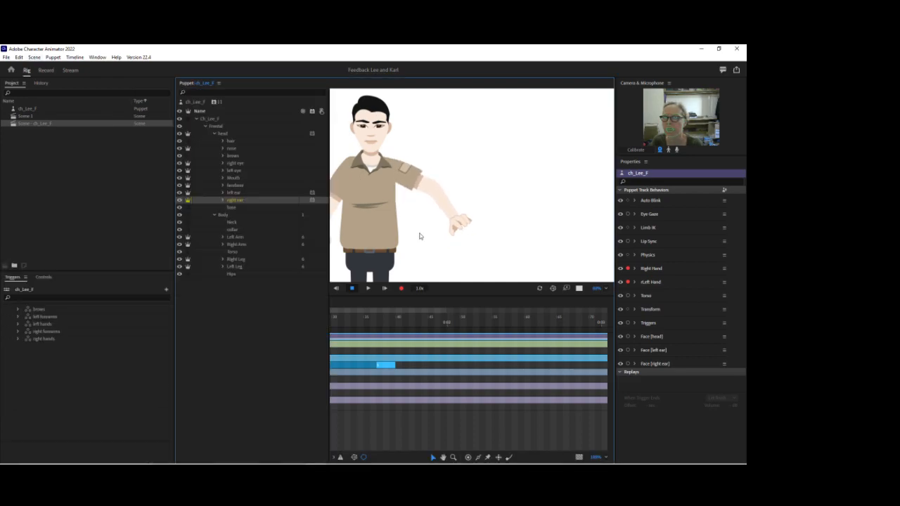
{"action": "left_click", "coordinate": [237, 245]}
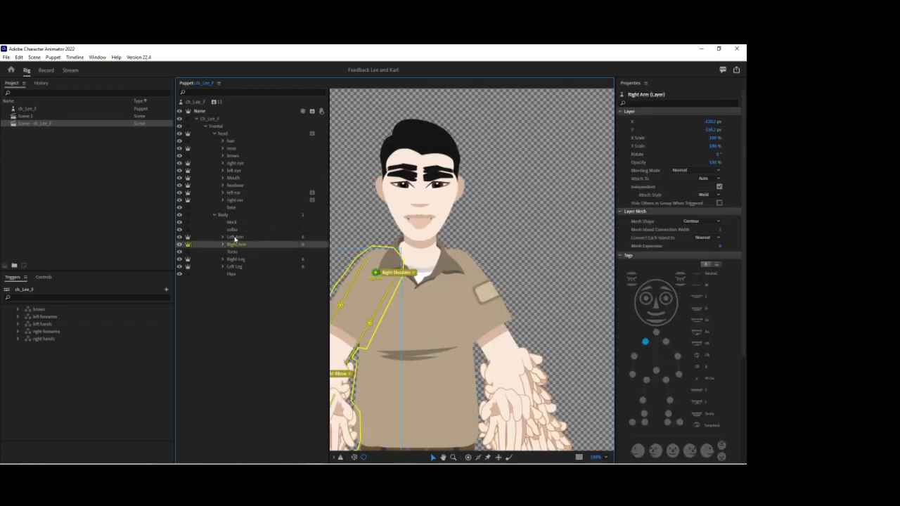
{"action": "left_click", "coordinate": [235, 238]}
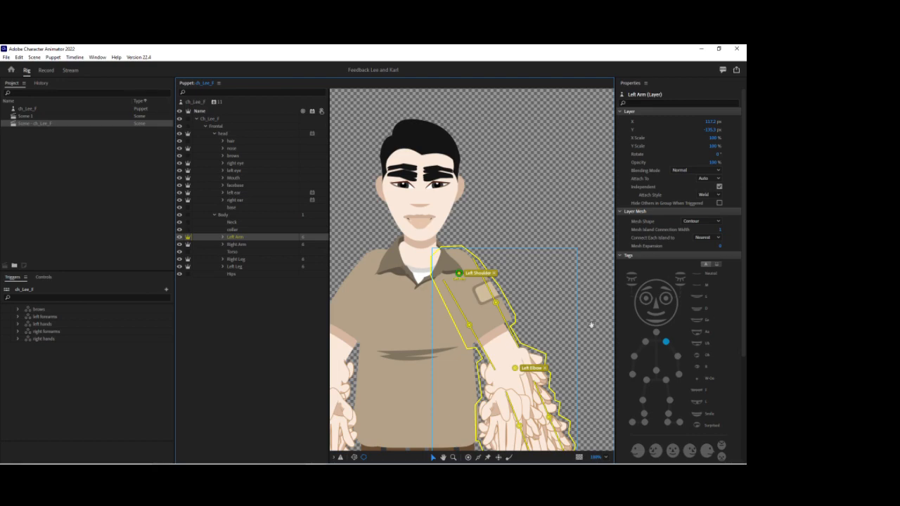
{"action": "scroll", "coordinate": [591, 325], "scroll_direction": "down", "scroll_amount": 4}
{"action": "left_click_drag", "start_coordinate": [511, 301], "coordinate": [519, 300]}
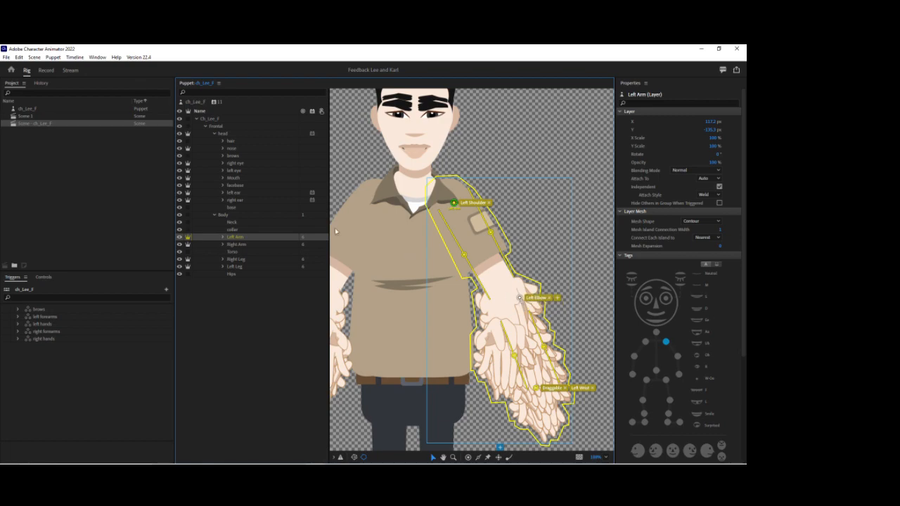
{"action": "left_click", "coordinate": [46, 70]}
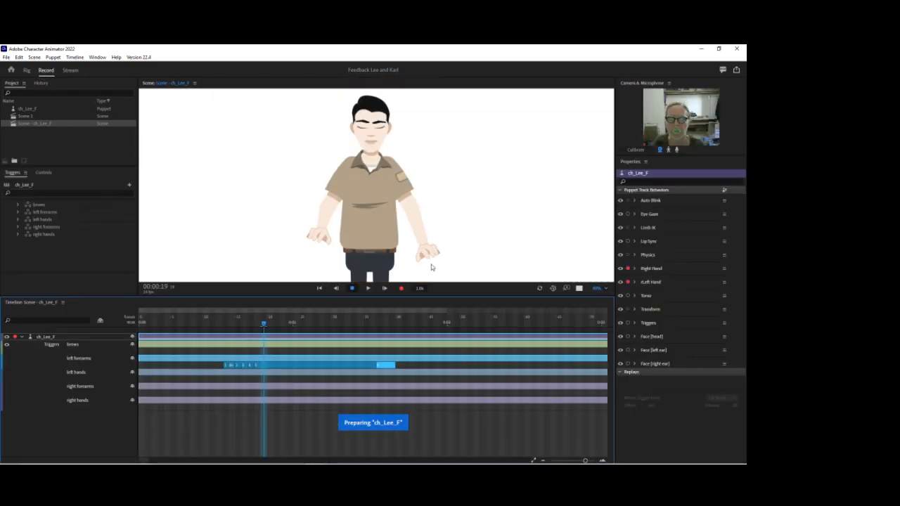
{"action": "left_click_drag", "start_coordinate": [431, 265], "coordinate": [446, 230]}
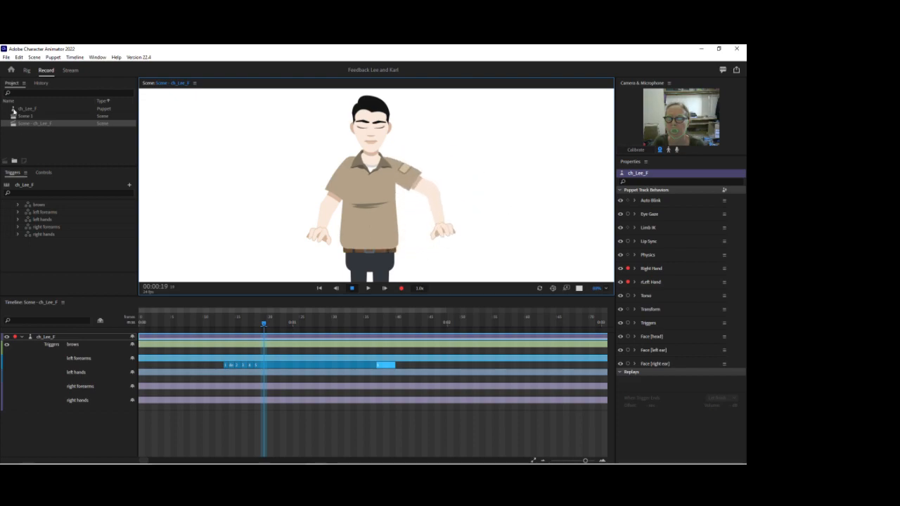
- Move the Left Elbow handle inward and down onto the middle of the forearm, and test the arm bend in the scene
{"action": "left_click", "coordinate": [27, 71]}
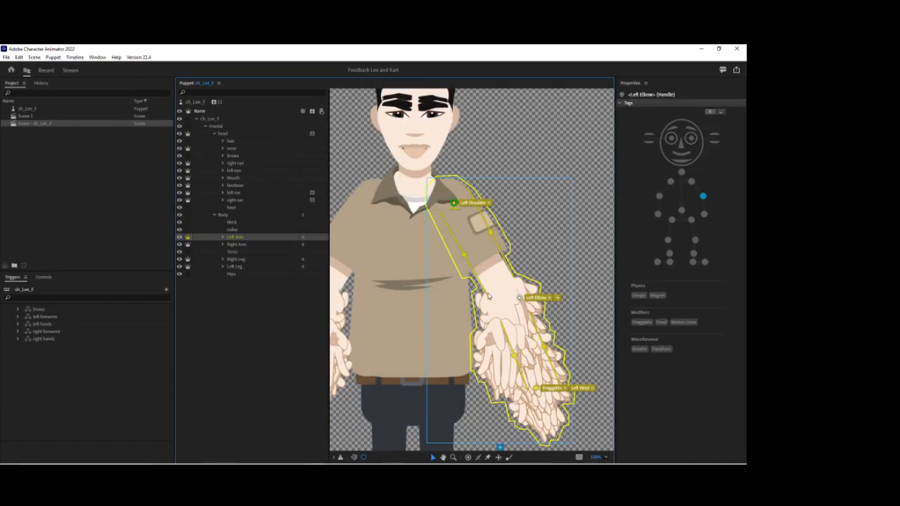
{"action": "left_click_drag", "start_coordinate": [519, 301], "coordinate": [502, 311]}
{"action": "left_click", "coordinate": [46, 70]}
{"action": "left_click_drag", "start_coordinate": [431, 253], "coordinate": [466, 201]}
- Shift the outer upper-arm stick of the Left Arm slightly down toward the elbow, and test the bend on different forearm frames in the scene
{"action": "left_click", "coordinate": [27, 72]}
{"action": "left_click_drag", "start_coordinate": [491, 233], "coordinate": [494, 240]}
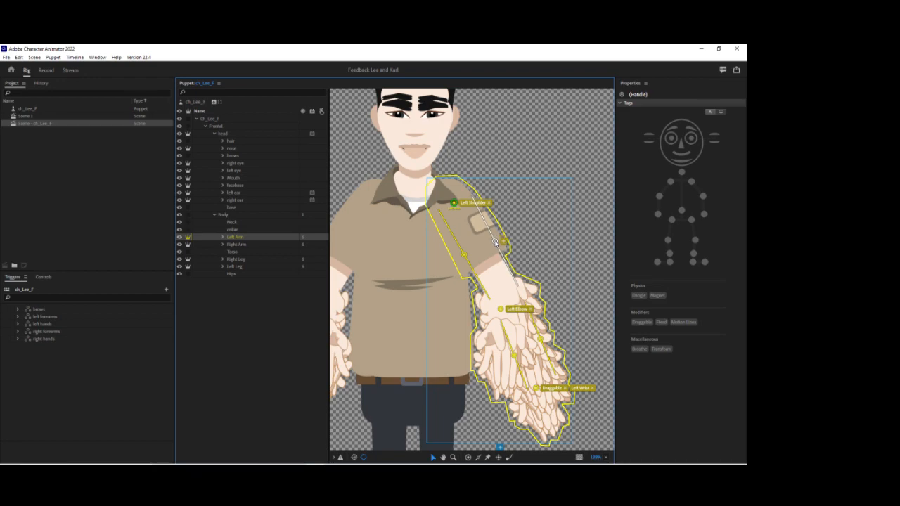
{"action": "left_click", "coordinate": [48, 71]}
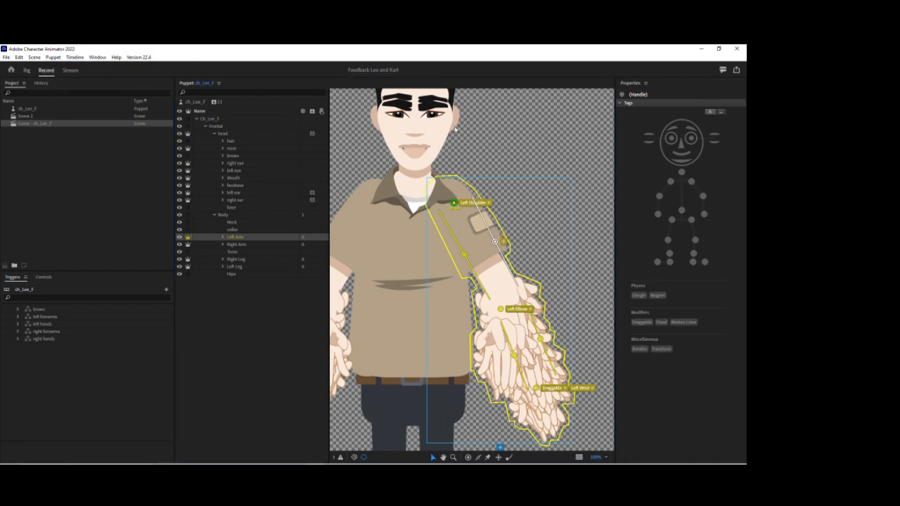
{"action": "left_click_drag", "start_coordinate": [435, 252], "coordinate": [415, 257]}
{"action": "left_click_drag", "start_coordinate": [236, 321], "coordinate": [244, 322]}
{"action": "mouse_move", "coordinate": [419, 241]}
{"action": "left_mouse_down"}
{"action": "mouse_move", "coordinate": [412, 211]}
{"action": "mouse_move", "coordinate": [409, 244]}
{"action": "mouse_move", "coordinate": [418, 228]}
{"action": "left_mouse_up"}
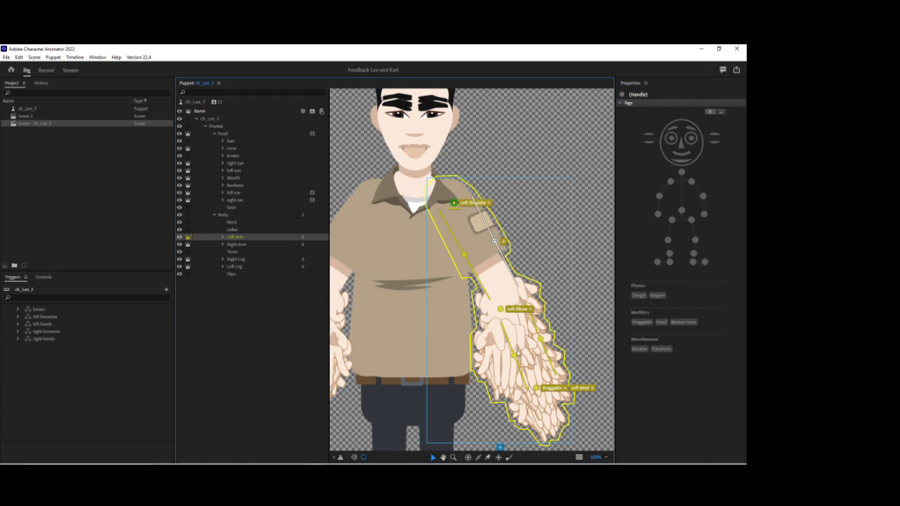
- Shift the two forearm sticks of the Left Arm slightly down, away from the elbow handle
{"action": "left_click", "coordinate": [515, 359]}
{"action": "left_click_drag", "start_coordinate": [540, 342], "coordinate": [542, 351]}
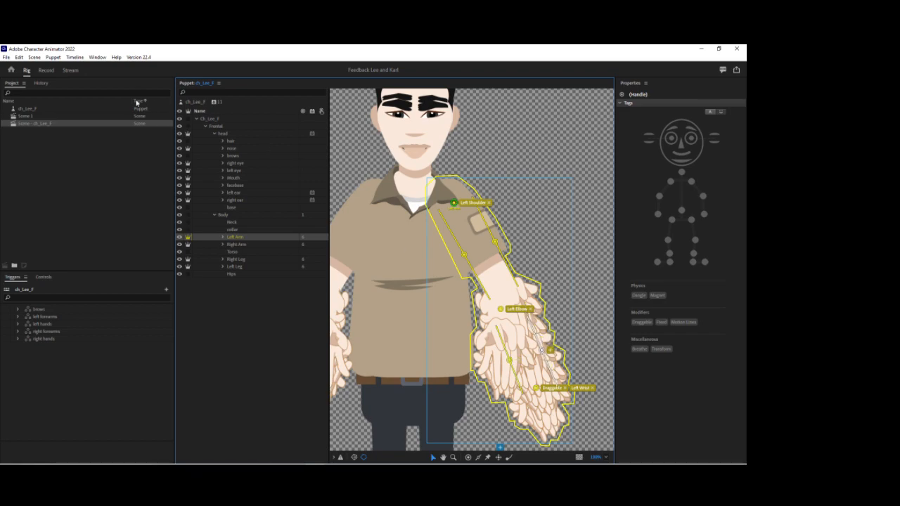
- Test the left arm's bend by pulling the hand in the scene, and return to the puppet rig
{"action": "left_click", "coordinate": [46, 71]}
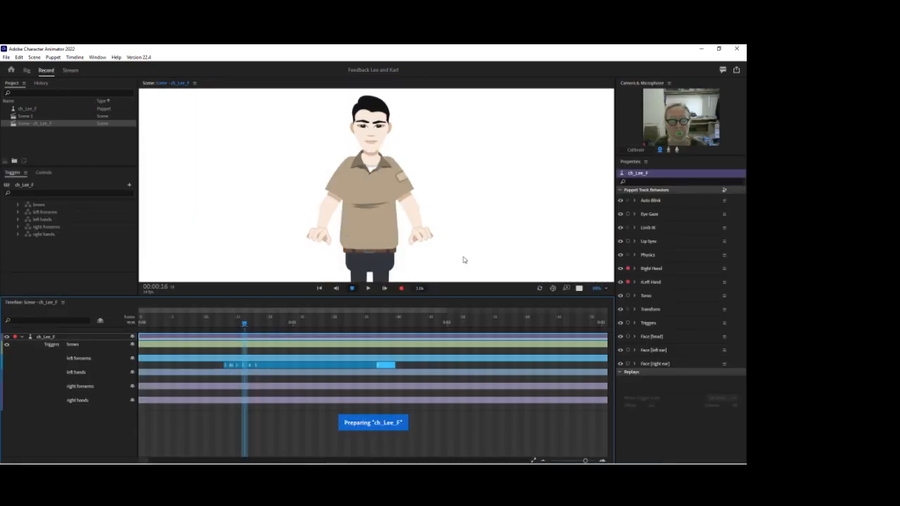
{"action": "mouse_move", "coordinate": [427, 239]}
{"action": "left_mouse_down"}
{"action": "mouse_move", "coordinate": [450, 206]}
{"action": "mouse_move", "coordinate": [429, 241]}
{"action": "left_mouse_up"}
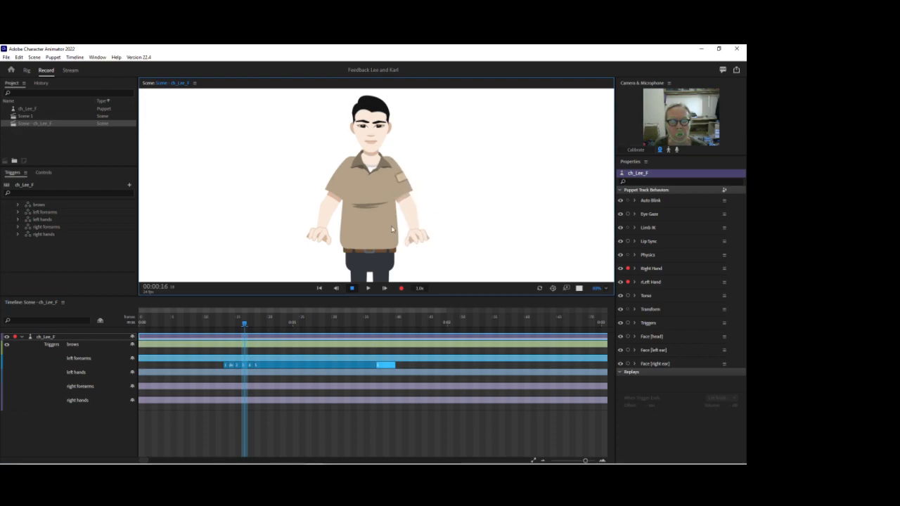
{"action": "left_click", "coordinate": [26, 71]}
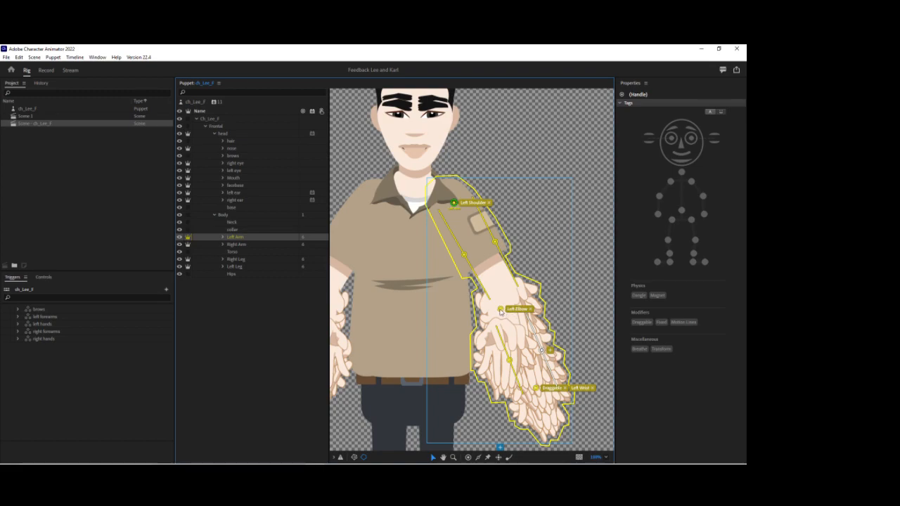
- Try shifting the Left Elbow handle up and outward and both forearm sticks slightly up, and test the arm bend in the scene
{"action": "left_click_drag", "start_coordinate": [501, 312], "coordinate": [508, 303]}
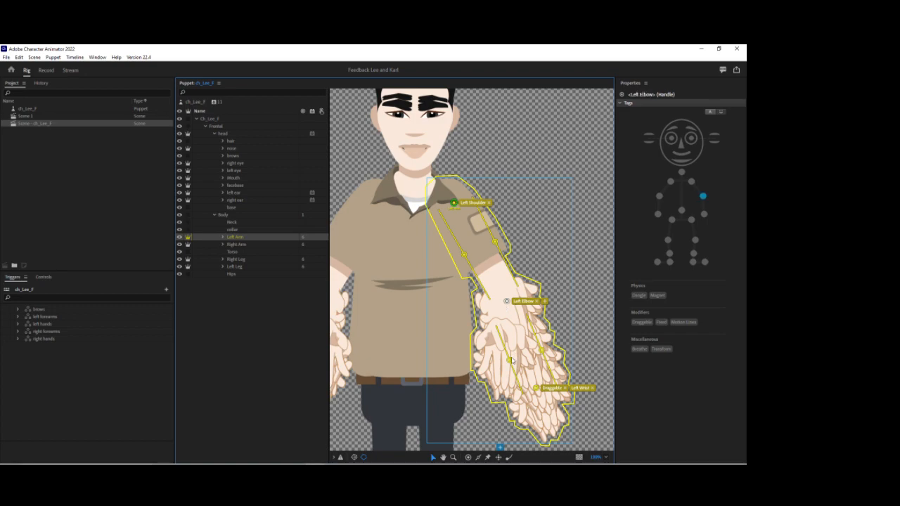
{"action": "left_click", "coordinate": [516, 355]}
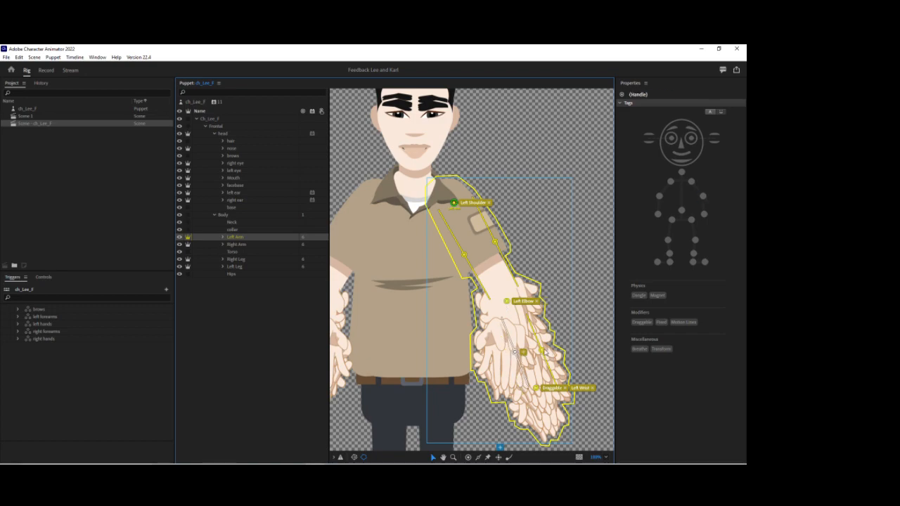
{"action": "left_click_drag", "start_coordinate": [539, 344], "coordinate": [539, 340]}
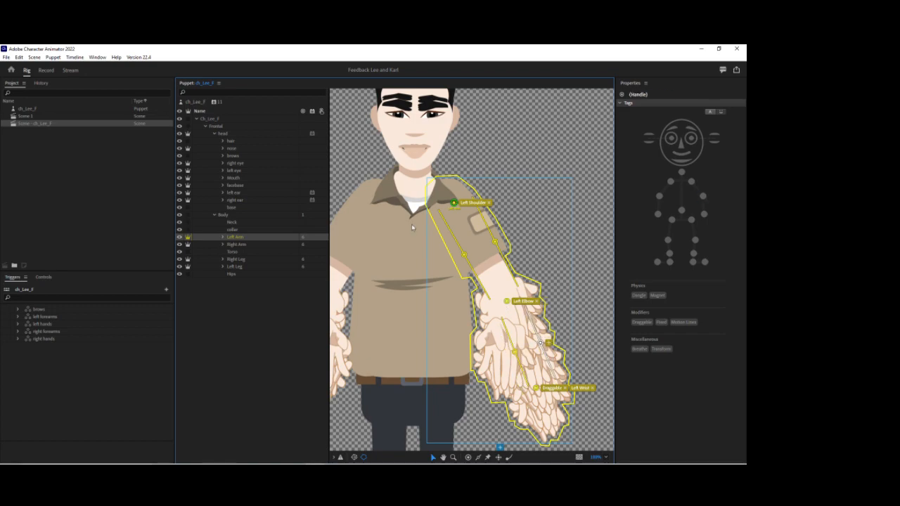
{"action": "left_click", "coordinate": [46, 71]}
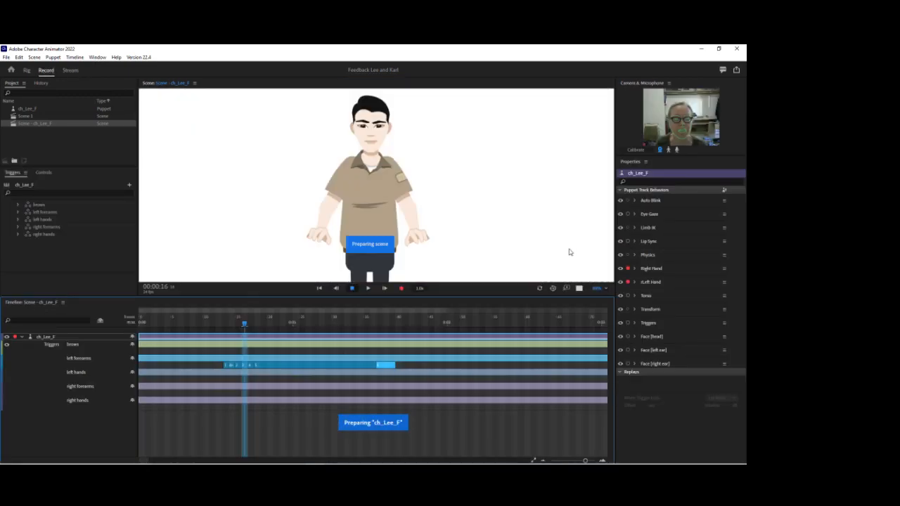
{"action": "left_click_drag", "start_coordinate": [447, 202], "coordinate": [487, 194]}
{"action": "left_click", "coordinate": [27, 71]}
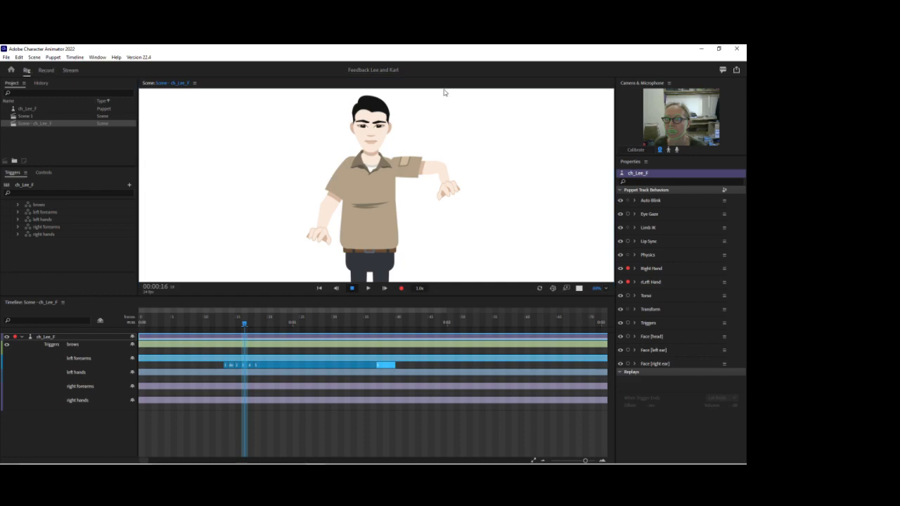
- Undo the latest Left Elbow and forearm stick moves, and place the two forearm sticks of the Left Arm slightly closer together
{"action": "key", "text": "ctrl+z"}
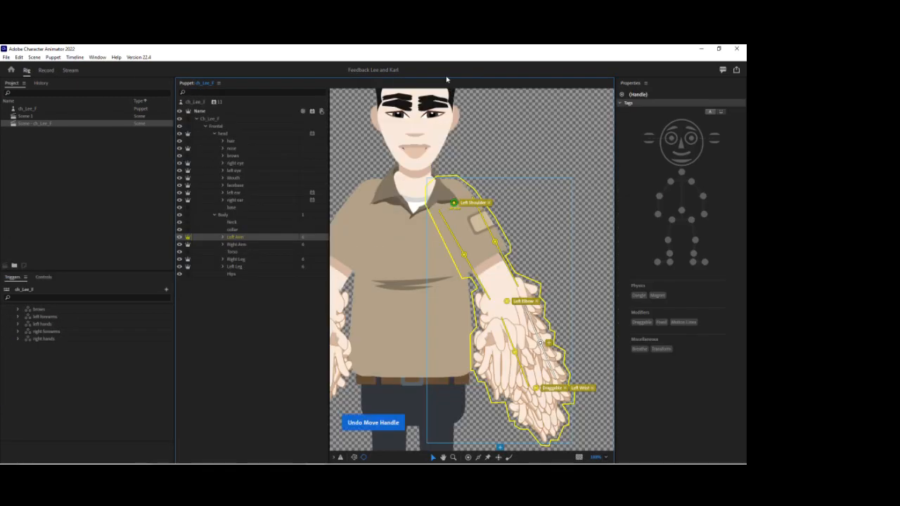
{"action": "key", "text": "ctrl+z"}
{"action": "key", "text": "ctrl+z"}
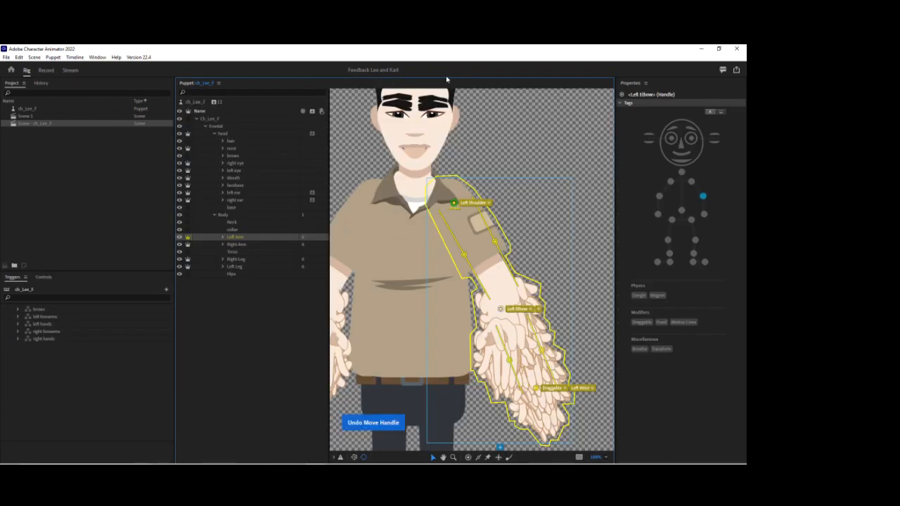
{"action": "key", "text": "ctrl+z"}
{"action": "key", "text": "ctrl+z"}
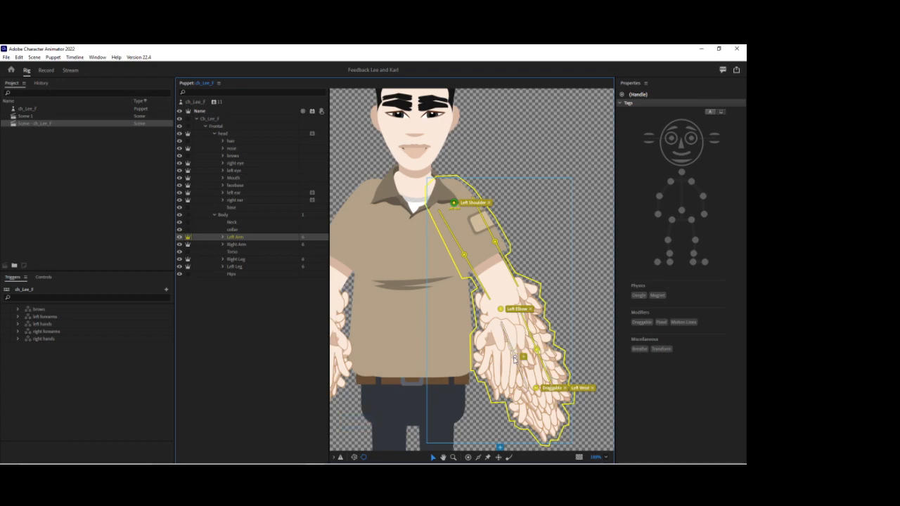
- Test the left arm's bend in the scene by pulling the hand on frames 16 and 12
{"action": "left_click", "coordinate": [46, 71]}
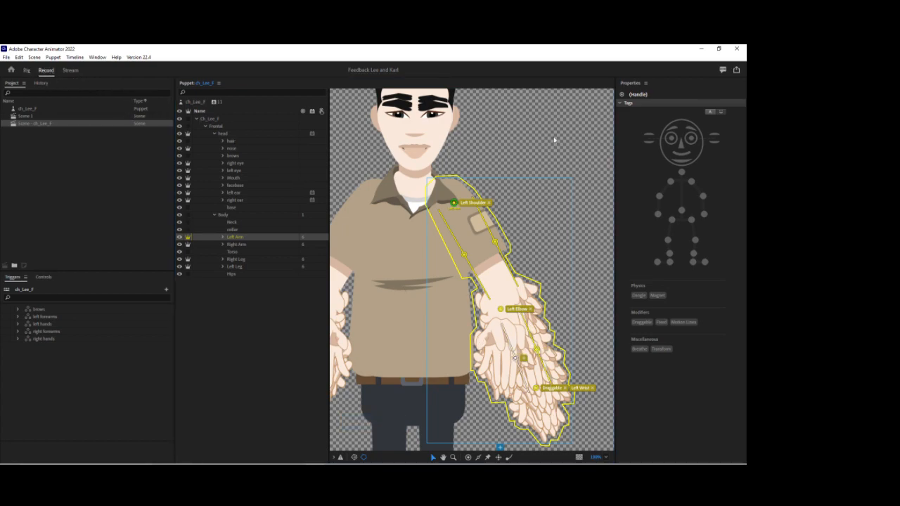
{"action": "mouse_move", "coordinate": [423, 244]}
{"action": "left_mouse_down"}
{"action": "mouse_move", "coordinate": [451, 234]}
{"action": "mouse_move", "coordinate": [431, 209]}
{"action": "mouse_move", "coordinate": [398, 257]}
{"action": "mouse_move", "coordinate": [398, 221]}
{"action": "mouse_move", "coordinate": [426, 224]}
{"action": "mouse_move", "coordinate": [447, 208]}
{"action": "mouse_move", "coordinate": [421, 235]}
{"action": "mouse_move", "coordinate": [415, 231]}
{"action": "mouse_move", "coordinate": [423, 231]}
{"action": "left_mouse_up"}
{"action": "mouse_move", "coordinate": [244, 327]}
{"action": "left_mouse_down"}
{"action": "mouse_move", "coordinate": [220, 327]}
{"action": "mouse_move", "coordinate": [246, 326]}
{"action": "mouse_move", "coordinate": [231, 329]}
{"action": "left_mouse_up"}
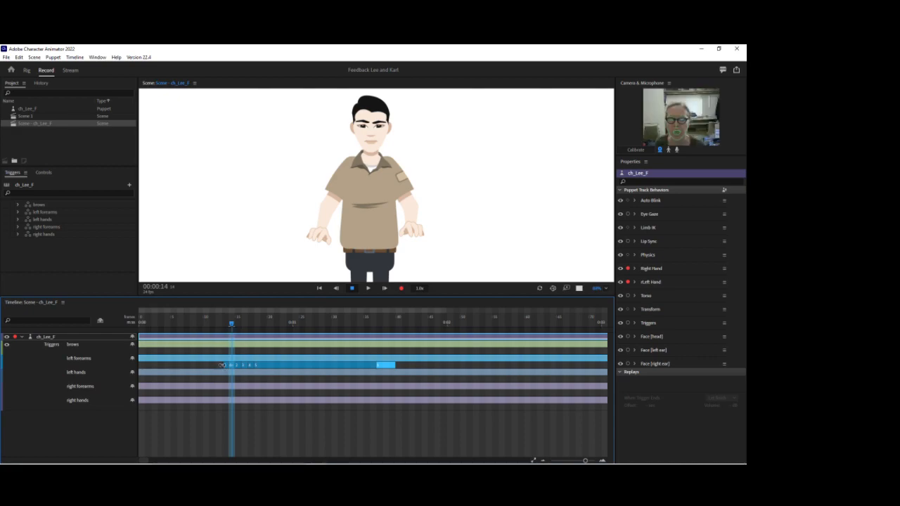
{"action": "left_click_drag", "start_coordinate": [231, 329], "coordinate": [219, 328]}
{"action": "left_click_drag", "start_coordinate": [422, 220], "coordinate": [447, 213]}
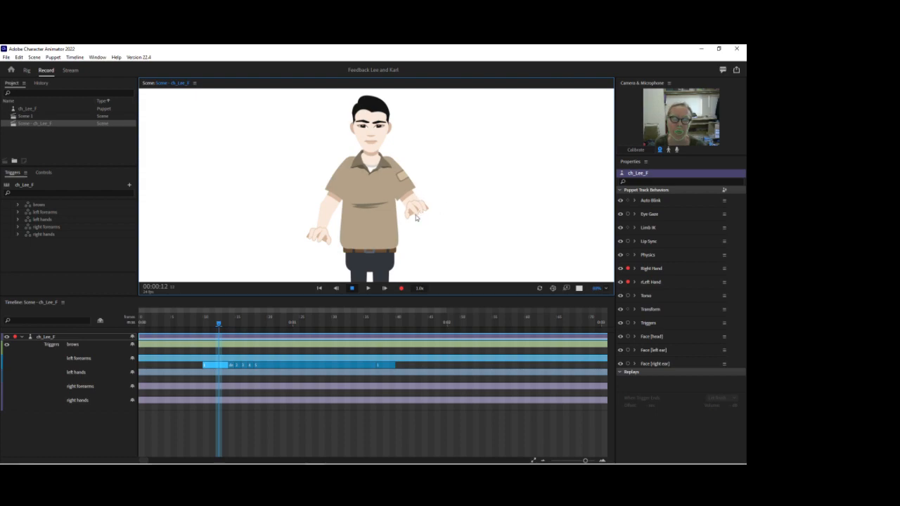
- Test how both arms bend at frame 19 by pulling the left and right hands in the scene
{"action": "left_click_drag", "start_coordinate": [218, 323], "coordinate": [266, 327]}
{"action": "left_click_drag", "start_coordinate": [426, 251], "coordinate": [458, 226]}
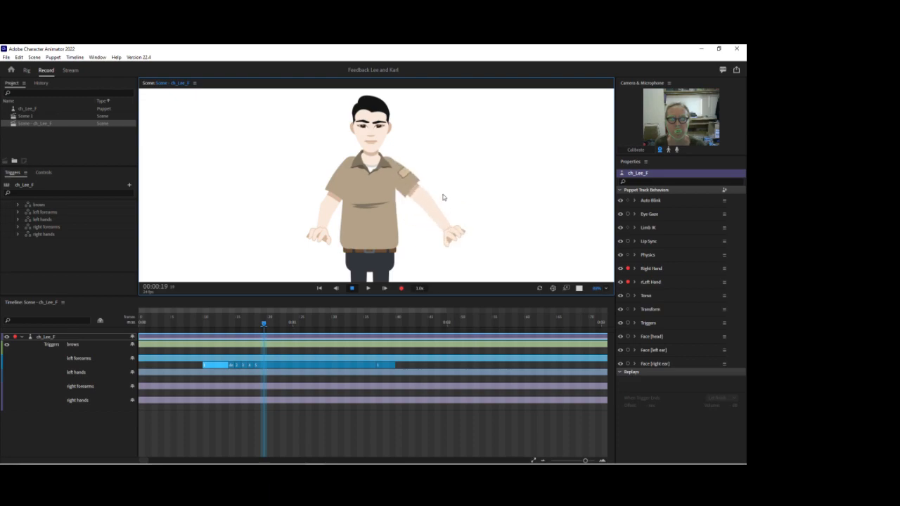
{"action": "left_click_drag", "start_coordinate": [448, 239], "coordinate": [449, 243]}
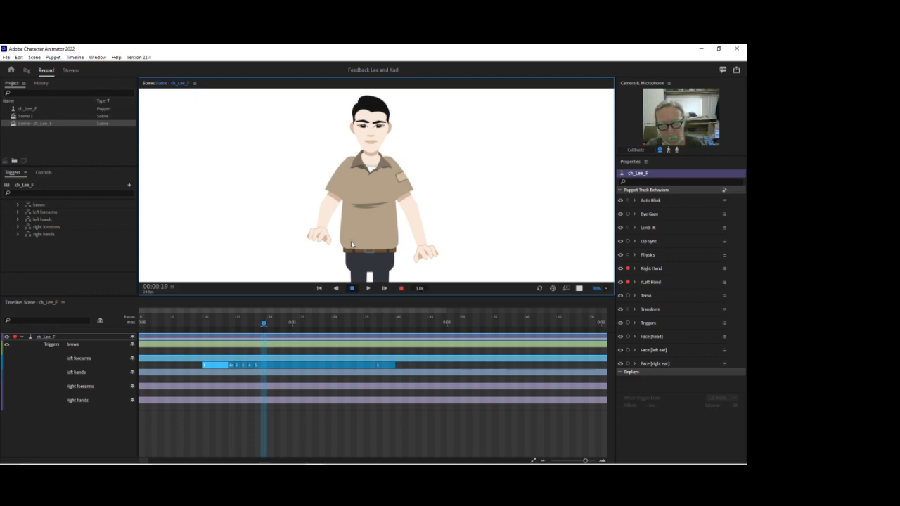
{"action": "left_click_drag", "start_coordinate": [326, 242], "coordinate": [345, 246]}
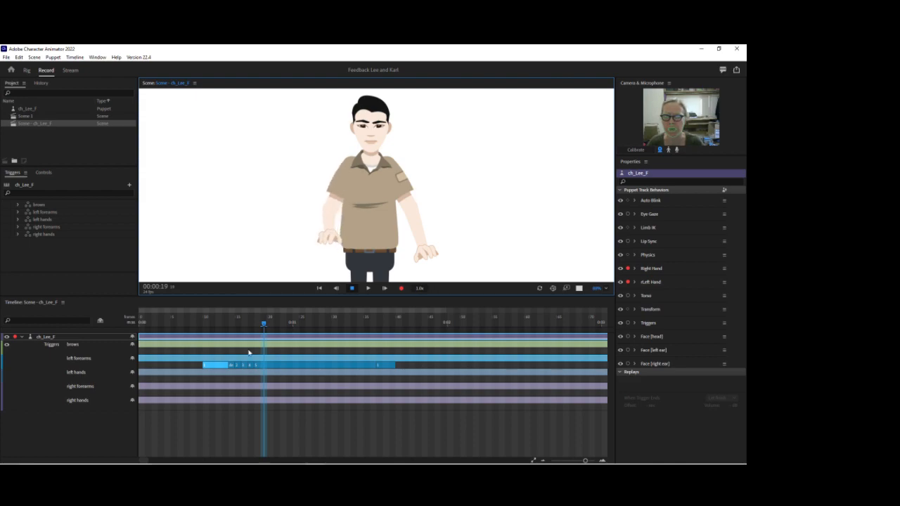
- Test the left arm's bend at frame 14 by pulling the hand in several directions
{"action": "left_click", "coordinate": [232, 320]}
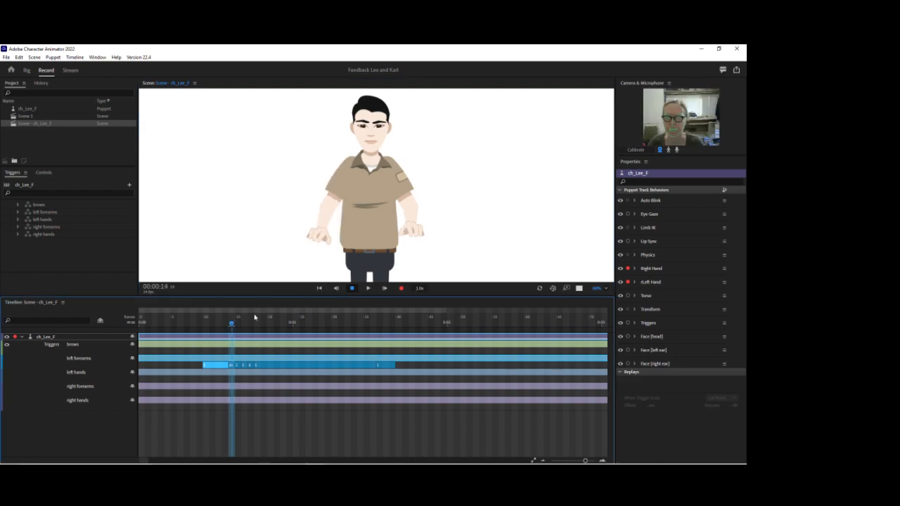
{"action": "left_click_drag", "start_coordinate": [415, 230], "coordinate": [415, 229]}
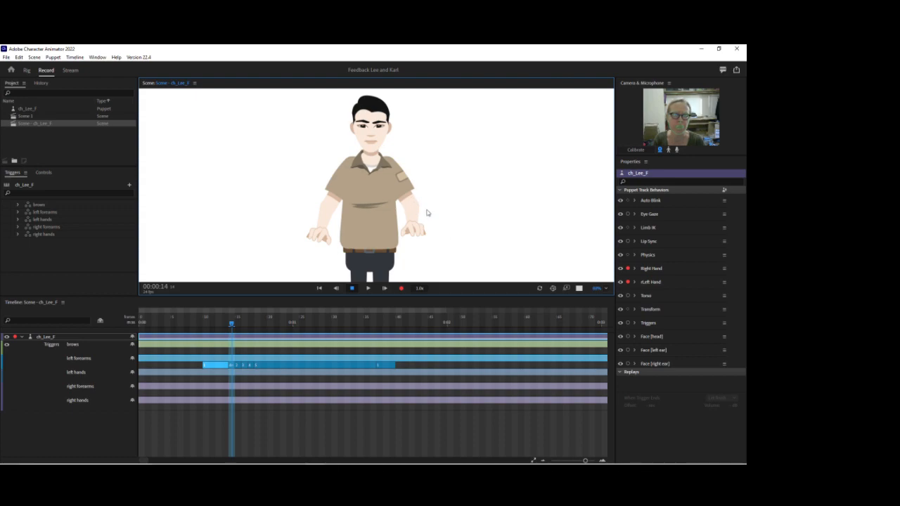
{"action": "left_click_drag", "start_coordinate": [423, 232], "coordinate": [441, 236]}
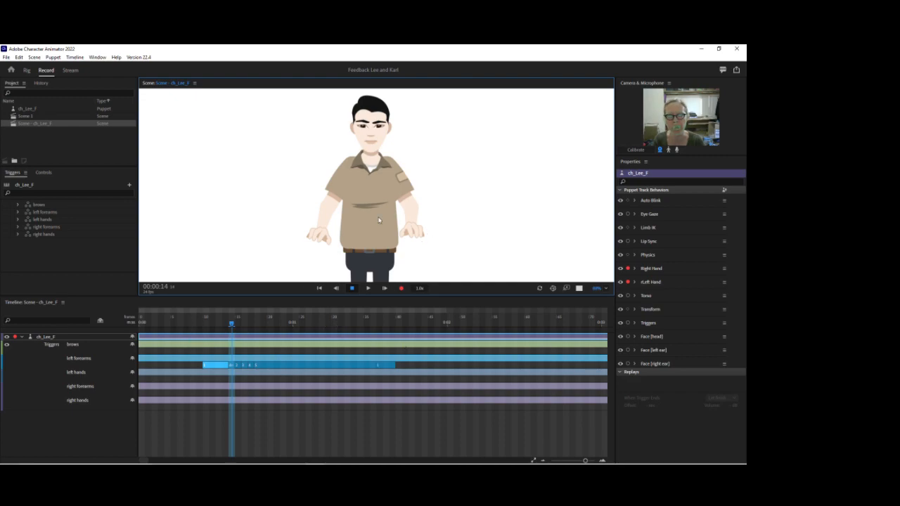
- Switch to Illustrator and examine the torso and arm artwork in ch_Lee_F.ai
{"action": "left_click", "coordinate": [334, 456]}
{"action": "key", "text": "z"}
{"action": "left_click", "coordinate": [398, 340], "text": "alt"}
{"action": "left_click", "coordinate": [443, 377], "text": "alt"}
{"action": "left_click", "coordinate": [467, 377], "text": "alt"}
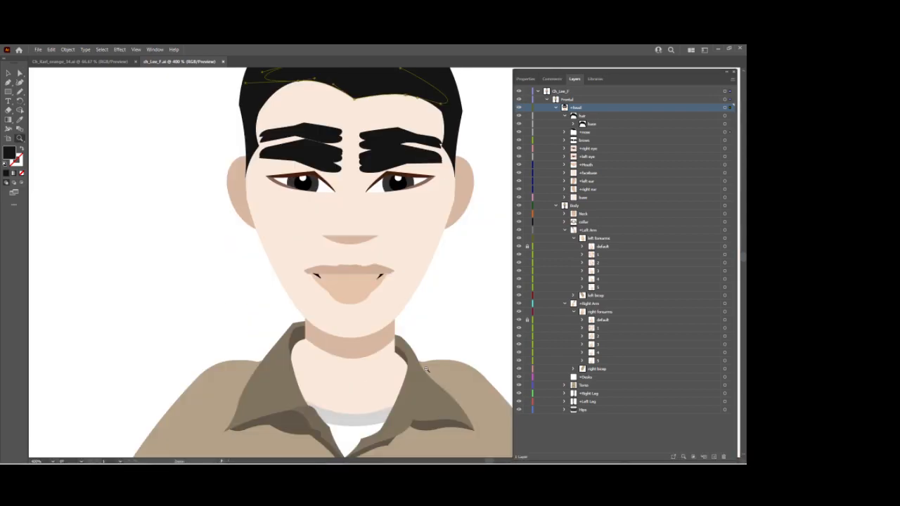
{"action": "left_click", "coordinate": [435, 379], "text": "alt"}
{"action": "left_click", "coordinate": [406, 387], "text": "alt"}
{"action": "left_click", "coordinate": [388, 395], "text": "alt"}
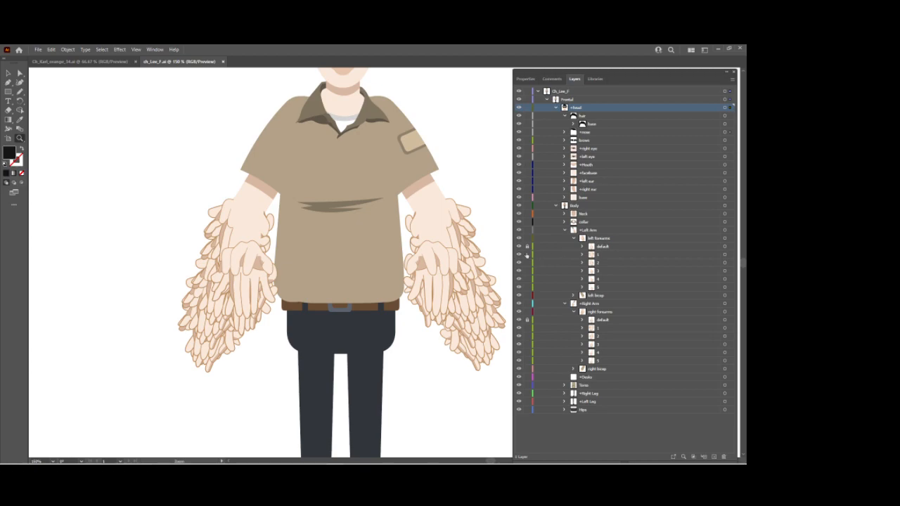
- Inspect the left forearms artwork by expanding layer 1, toggling its visibility, and selecting everything on layer 2
{"action": "left_click", "coordinate": [582, 255]}
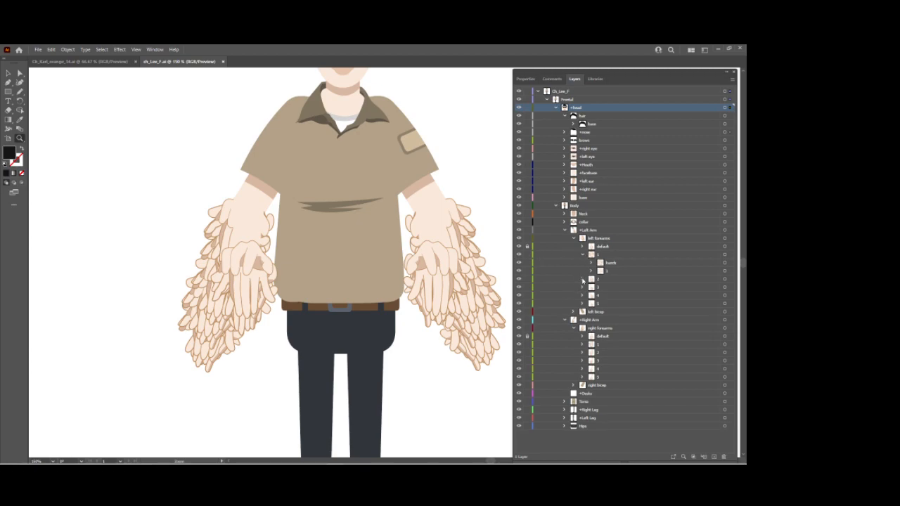
{"action": "left_click", "coordinate": [518, 267]}
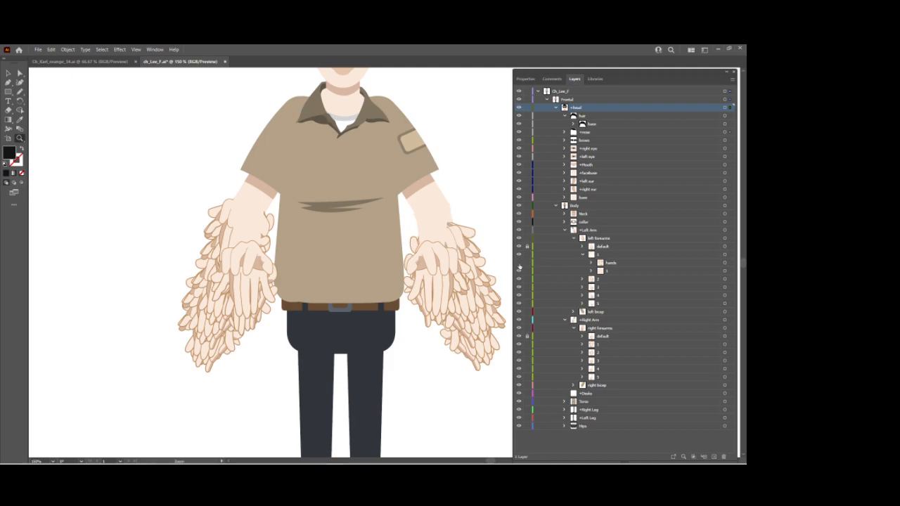
{"action": "left_click", "coordinate": [519, 247]}
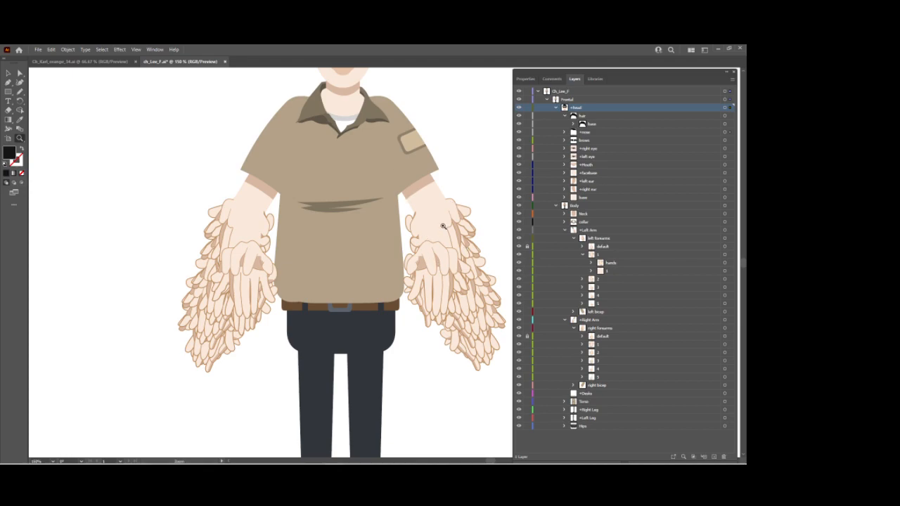
{"action": "left_click", "coordinate": [605, 280]}
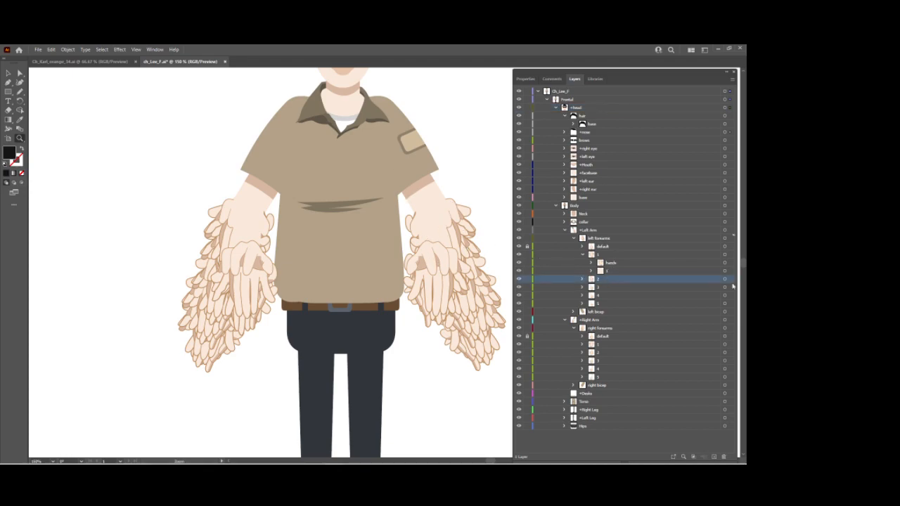
{"action": "left_click", "coordinate": [724, 279]}
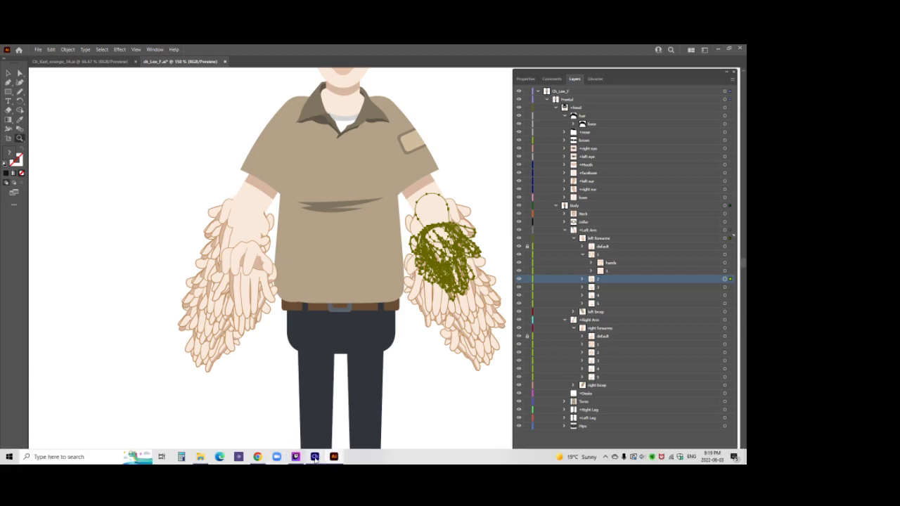
- Return to Character Animator and test the left arm's bend at frame 22 by pulling the hand
{"action": "left_click", "coordinate": [314, 456]}
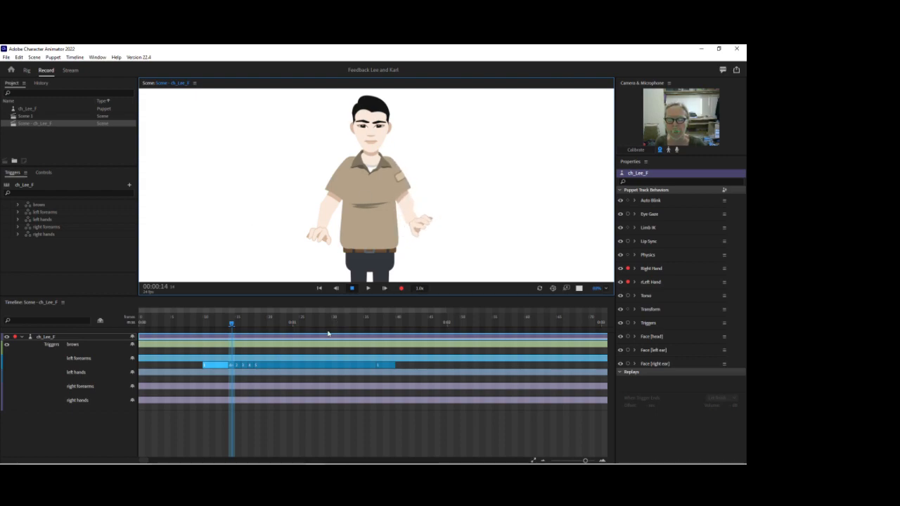
{"action": "left_click", "coordinate": [284, 324]}
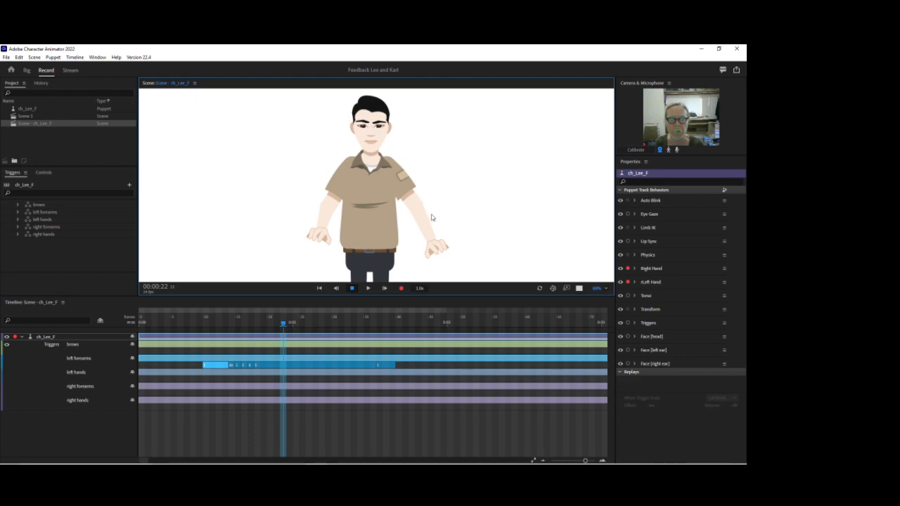
{"action": "mouse_move", "coordinate": [437, 242]}
{"action": "left_mouse_down"}
{"action": "mouse_move", "coordinate": [403, 239]}
{"action": "mouse_move", "coordinate": [413, 253]}
{"action": "mouse_move", "coordinate": [429, 242]}
{"action": "left_mouse_up"}
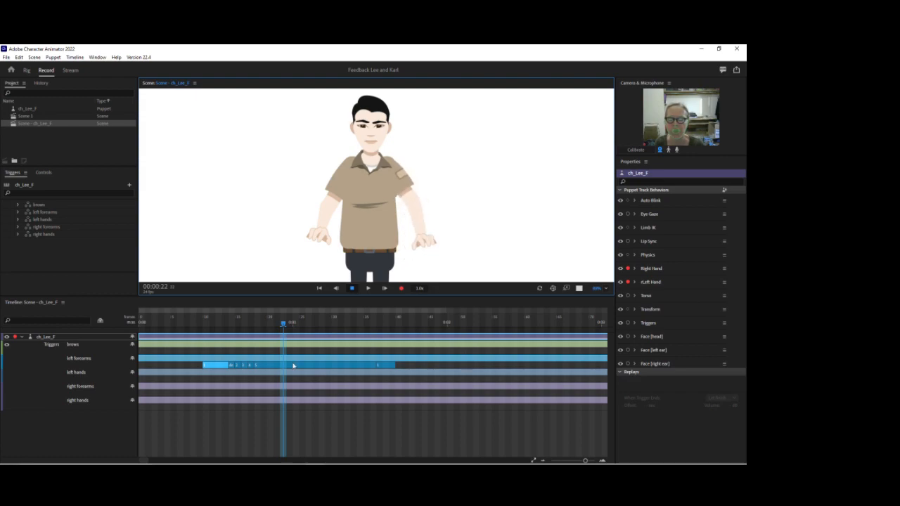
- Add the triggers 1 and default one after the other to the right forearms track, starting around frame 10
{"action": "right_click", "coordinate": [206, 393]}
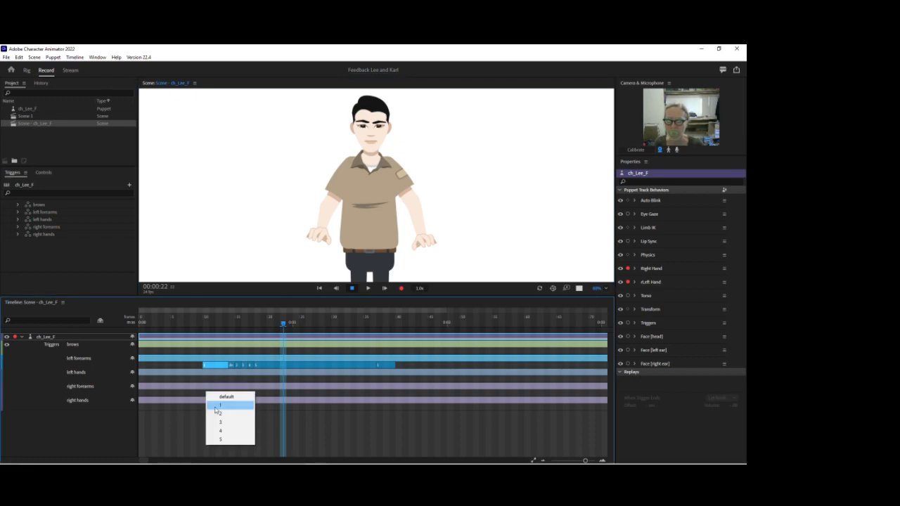
{"action": "left_click", "coordinate": [217, 406]}
{"action": "right_click", "coordinate": [235, 395]}
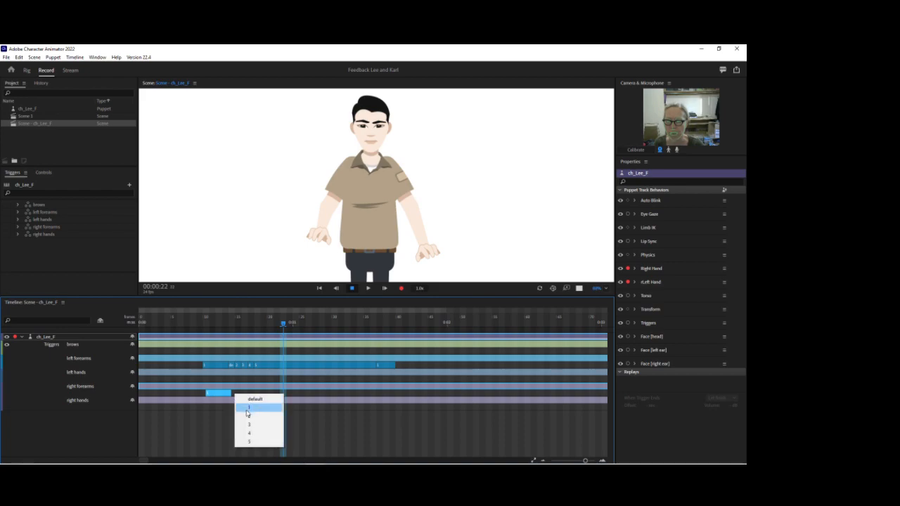
{"action": "left_click", "coordinate": [248, 398]}
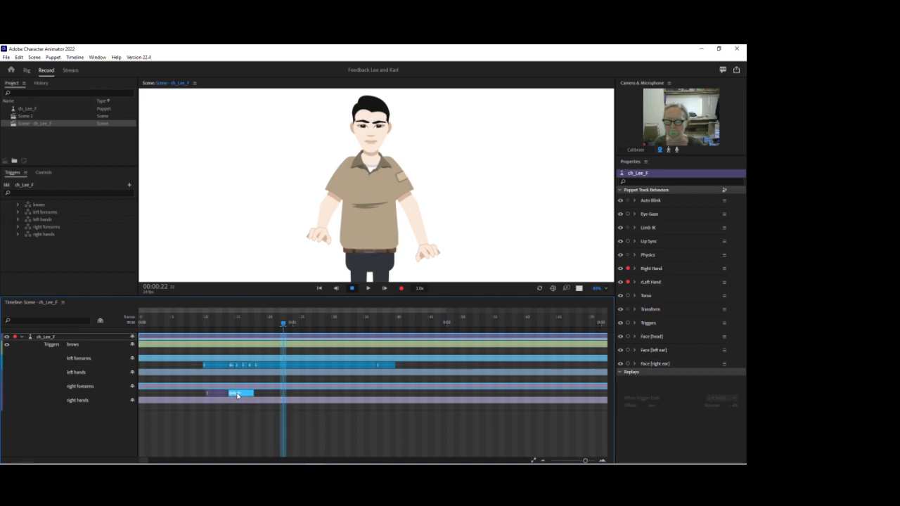
- Extend the default right forearms trigger to just before 0:02 and split it into single-frame pieces up to frame 18
{"action": "left_click_drag", "start_coordinate": [256, 394], "coordinate": [440, 394]}
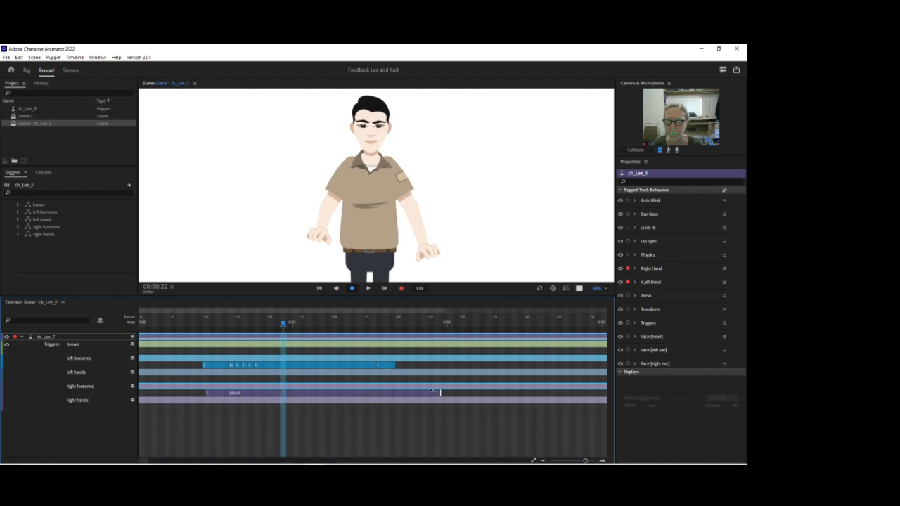
{"action": "left_click_drag", "start_coordinate": [285, 324], "coordinate": [257, 322]}
{"action": "key", "text": "ctrl+shift+d"}
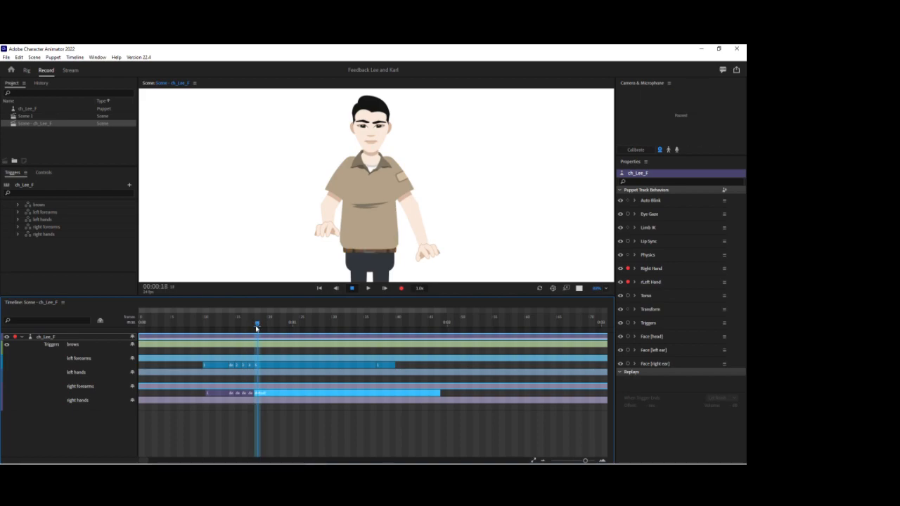
- Assign ascending triggers, starting with 2, to the split right forearms pieces after the first default, matching the left forearms sequence
{"action": "right_click", "coordinate": [239, 395]}
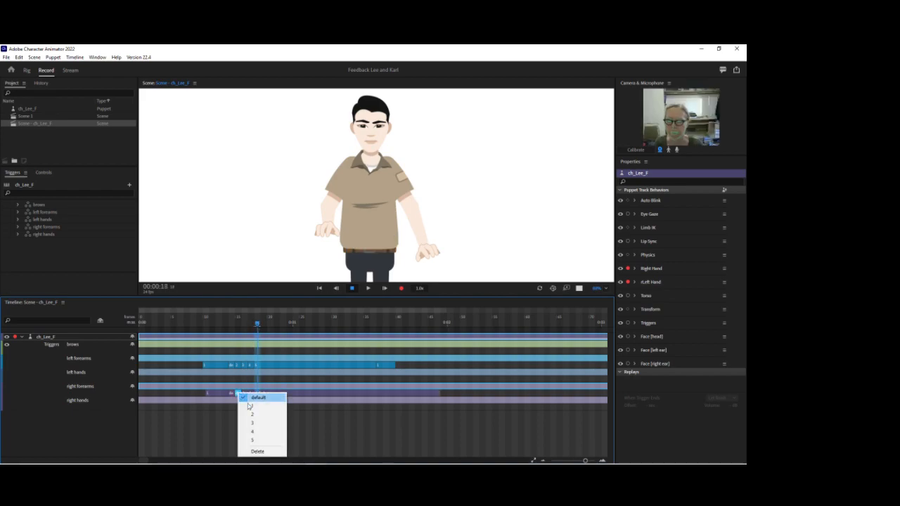
{"action": "left_click", "coordinate": [248, 412]}
{"action": "right_click", "coordinate": [245, 393]}
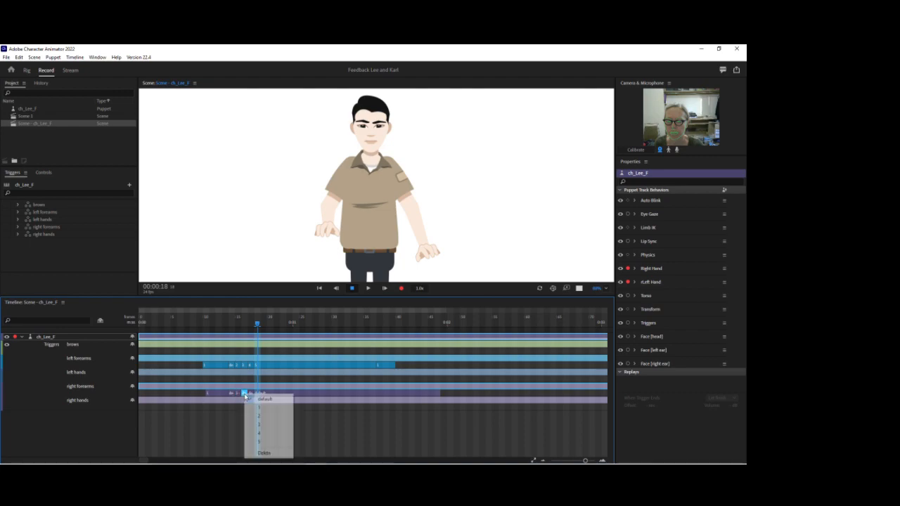
{"action": "left_click", "coordinate": [252, 425]}
{"action": "right_click", "coordinate": [251, 397]}
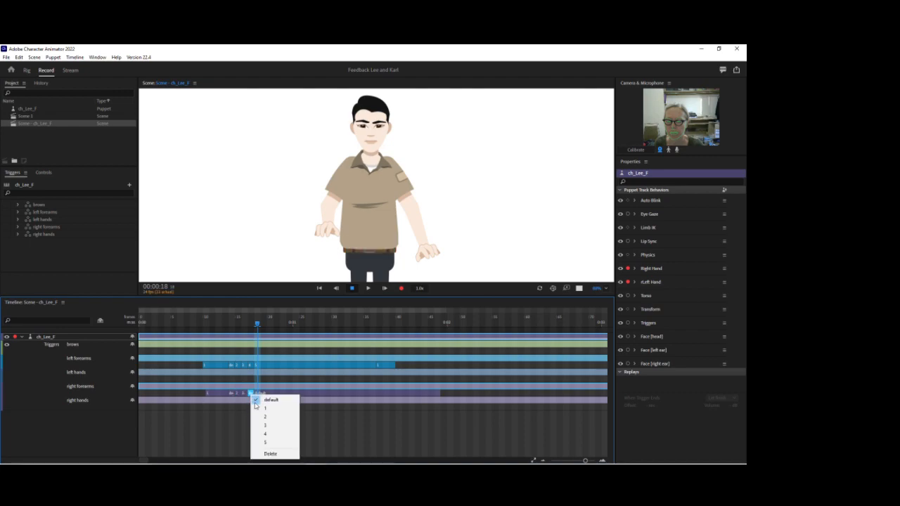
{"action": "left_click", "coordinate": [259, 424]}
{"action": "right_click", "coordinate": [262, 397]}
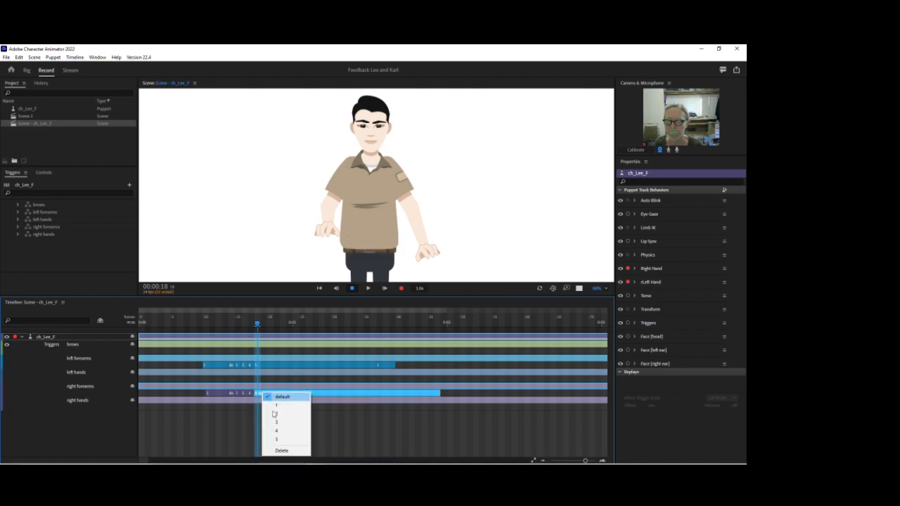
{"action": "left_click", "coordinate": [269, 425]}
- Test the right arm's bend at 1:00 by pulling the hand outward, and shift the Right Elbow handle inward toward the torso in the rig
{"action": "left_click_drag", "start_coordinate": [257, 325], "coordinate": [299, 330]}
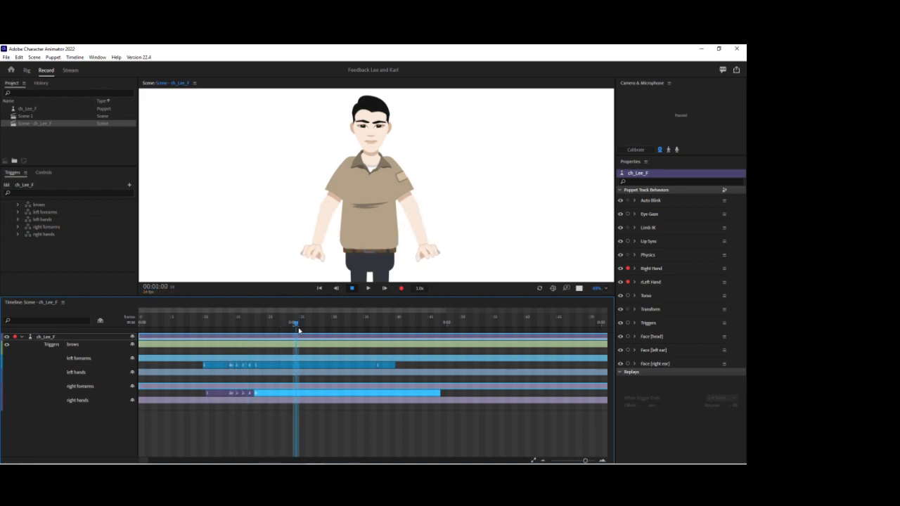
{"action": "left_click_drag", "start_coordinate": [312, 255], "coordinate": [258, 228]}
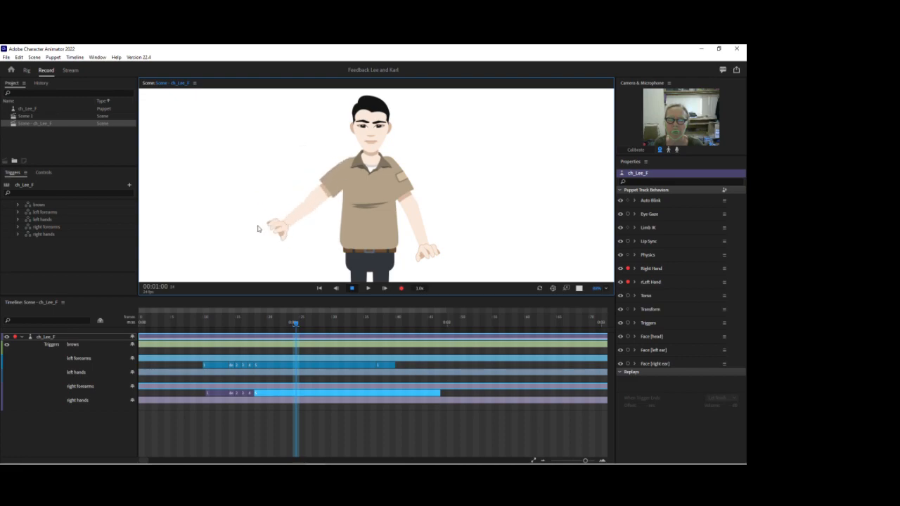
{"action": "left_click", "coordinate": [28, 71]}
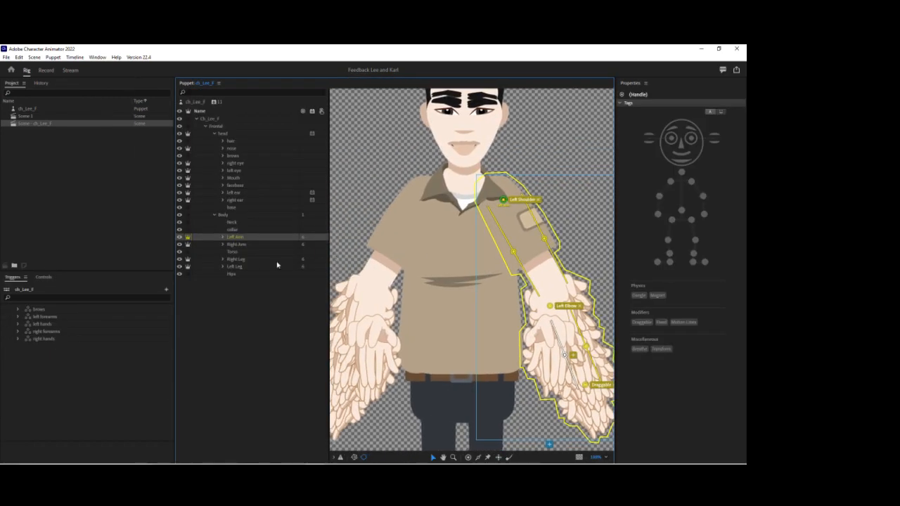
{"action": "left_click", "coordinate": [243, 246]}
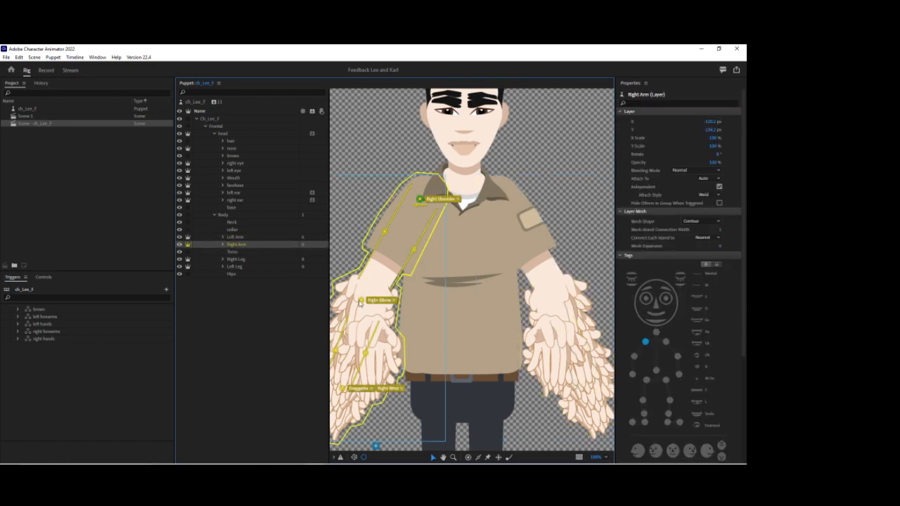
{"action": "left_click_drag", "start_coordinate": [363, 303], "coordinate": [383, 307]}
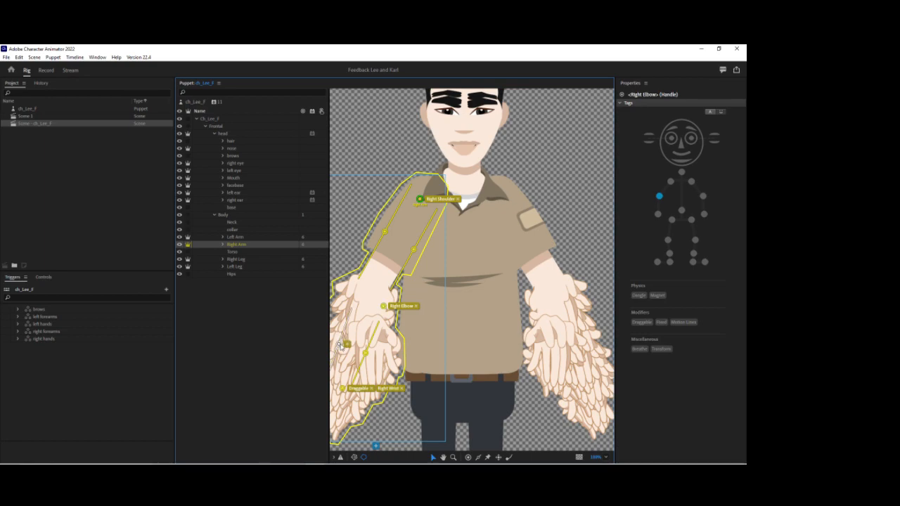
- Return to the recording workspace and test how both elbows bend at 1:00 by pulling the right and left hands
{"action": "left_click", "coordinate": [46, 70]}
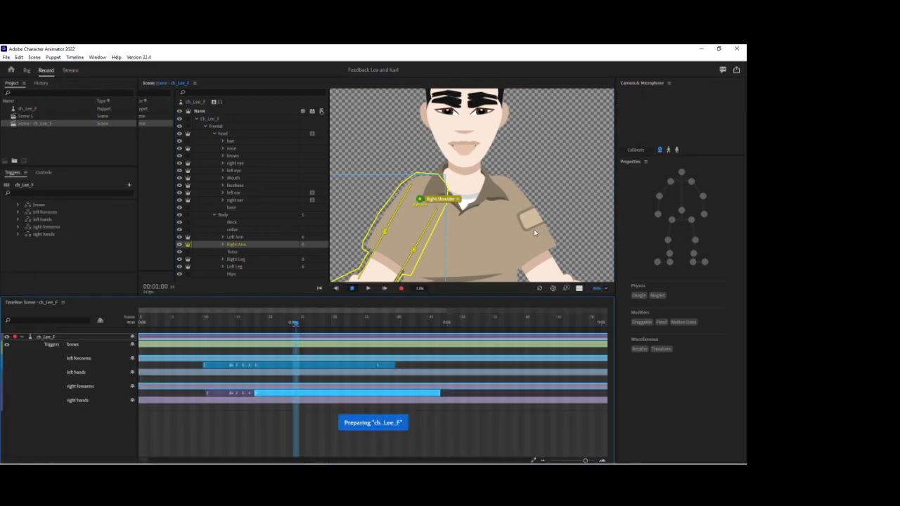
{"action": "left_click_drag", "start_coordinate": [318, 258], "coordinate": [287, 246]}
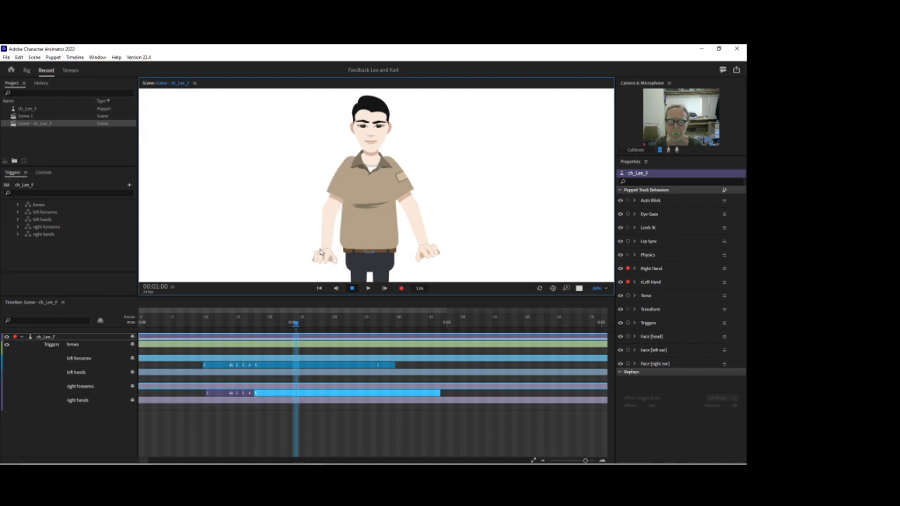
{"action": "left_click_drag", "start_coordinate": [428, 257], "coordinate": [414, 254]}
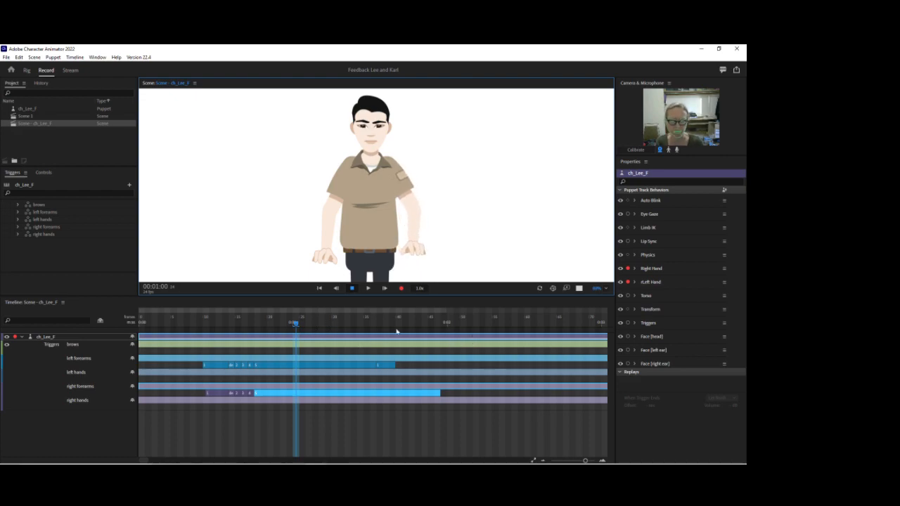
{"action": "left_click_drag", "start_coordinate": [325, 259], "coordinate": [329, 257]}
{"action": "left_click_drag", "start_coordinate": [412, 255], "coordinate": [412, 251]}
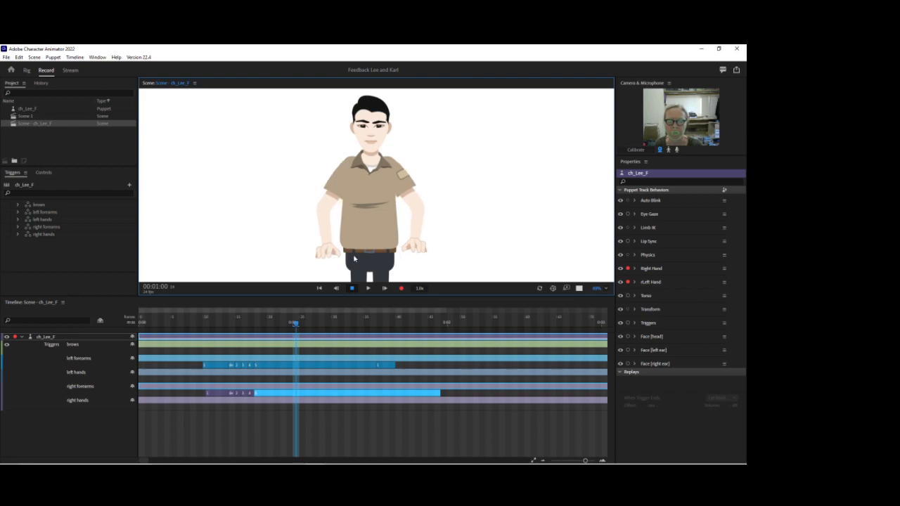
{"action": "left_click_drag", "start_coordinate": [333, 254], "coordinate": [333, 253]}
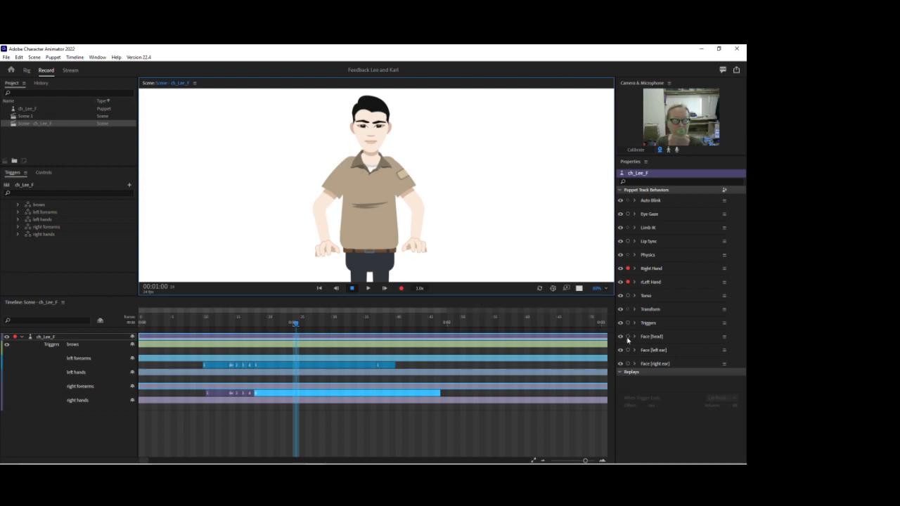
- Arm all of the puppet's behaviors, inspect the face up close, and fit the whole scene in the view
{"action": "left_click", "coordinate": [627, 337], "text": "shift"}
{"action": "left_click_drag", "start_coordinate": [596, 288], "coordinate": [600, 261]}
{"action": "left_click_drag", "start_coordinate": [506, 161], "coordinate": [497, 235]}
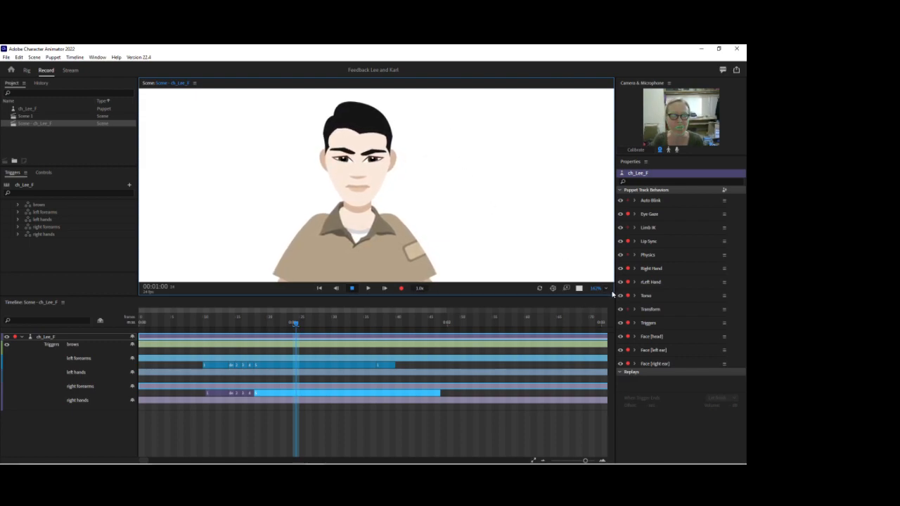
{"action": "left_click", "coordinate": [606, 289]}
{"action": "left_click", "coordinate": [609, 300]}
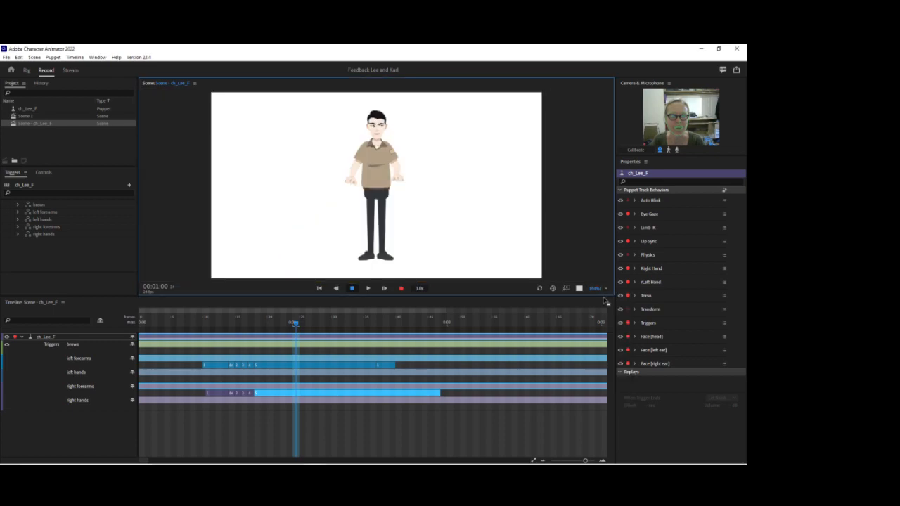
- Switch to Illustrator and look over the Ch_Karl_orange_34 artwork
{"action": "mouse_move", "coordinate": [284, 462]}
{"action": "left_click", "coordinate": [334, 457]}
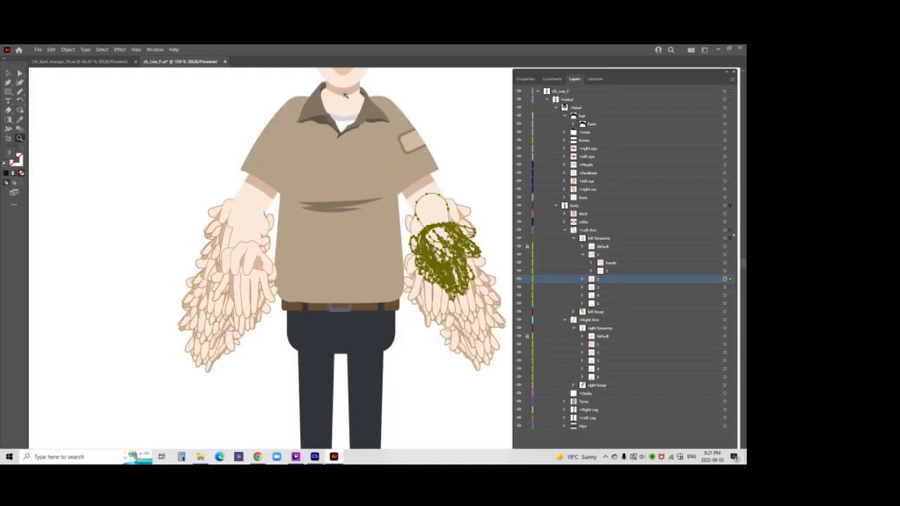
{"action": "left_click", "coordinate": [96, 64]}
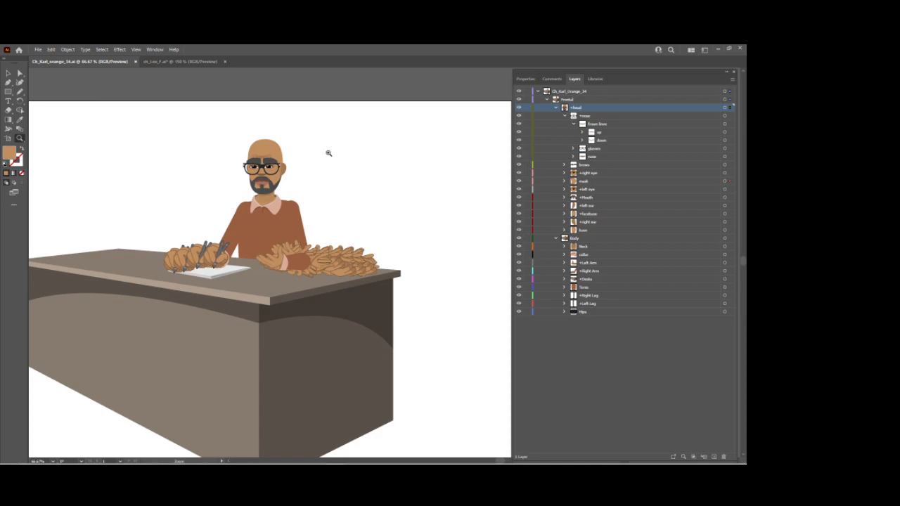
- Return to Character Animator and import the Ch_Karl_orange_34 artwork into the project as a puppet
{"action": "mouse_move", "coordinate": [292, 462]}
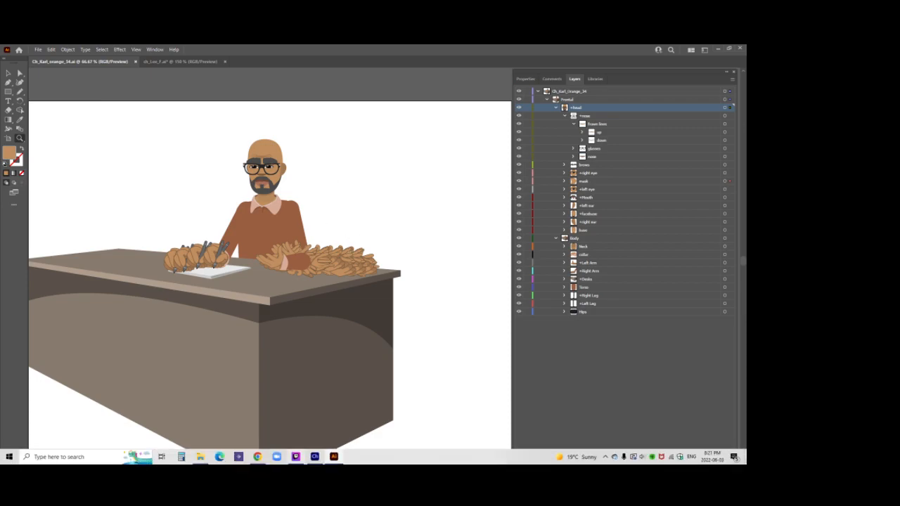
{"action": "left_click", "coordinate": [317, 457]}
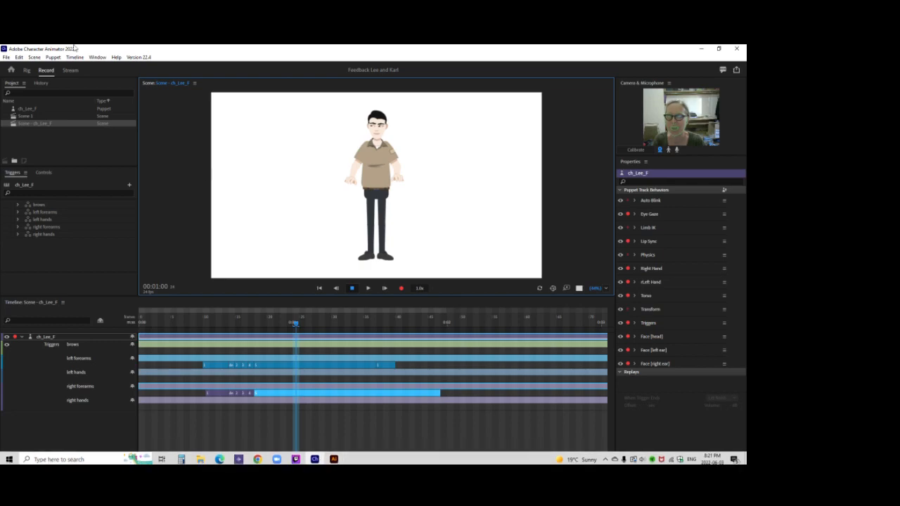
{"action": "left_click", "coordinate": [5, 57]}
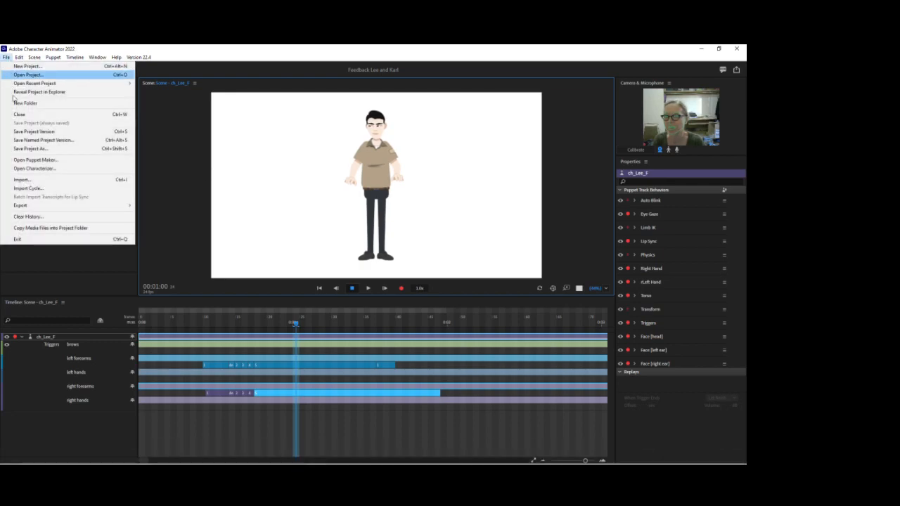
{"action": "left_click", "coordinate": [21, 179]}
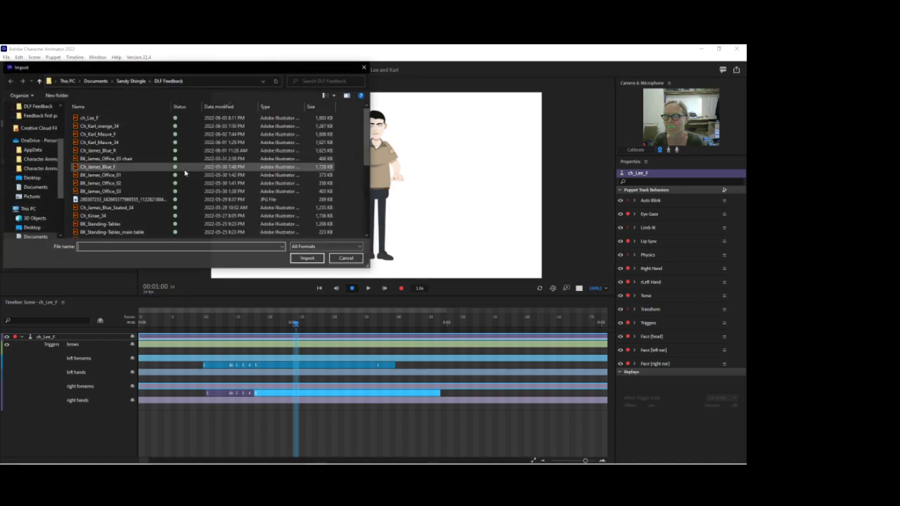
{"action": "left_click", "coordinate": [127, 127]}
{"action": "left_click", "coordinate": [307, 258]}
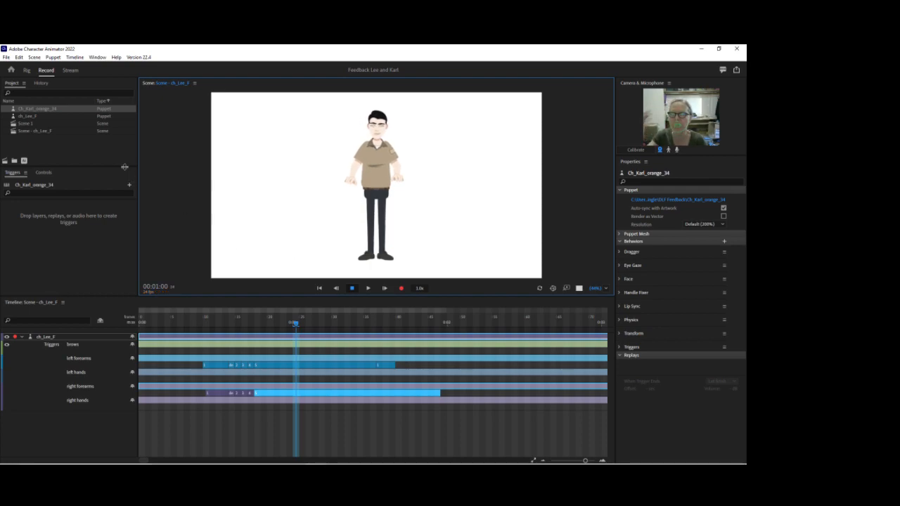
- Open the Ch_Karl_orange_34 puppet for rigging
{"action": "left_click", "coordinate": [45, 110]}
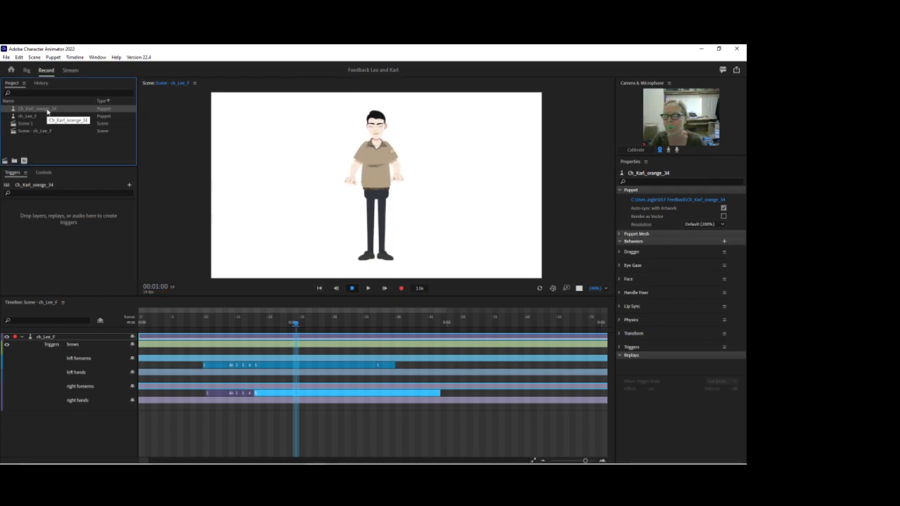
{"action": "double_click", "coordinate": [64, 109]}
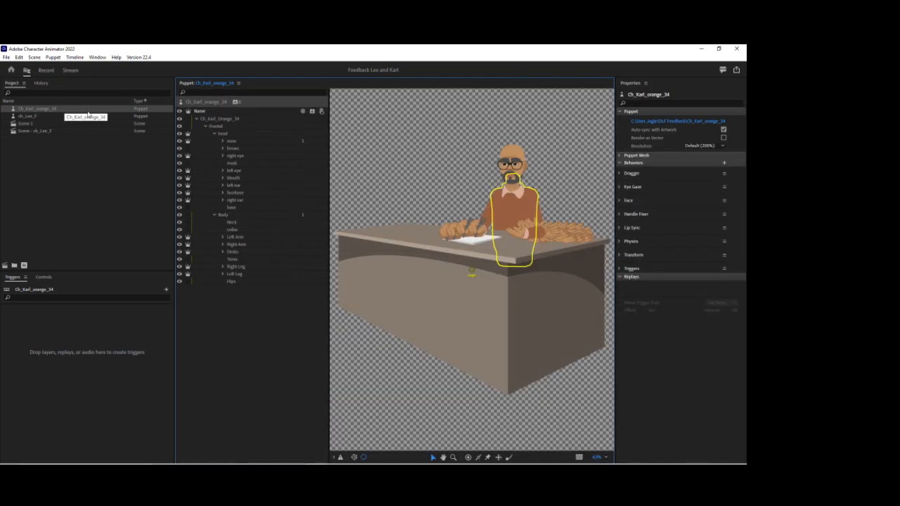
{"action": "left_click_drag", "start_coordinate": [432, 185], "coordinate": [398, 196]}
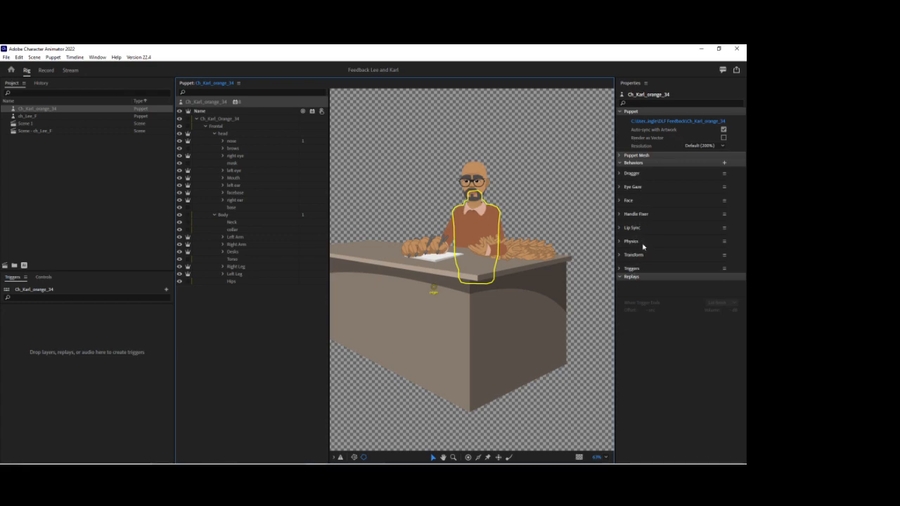
- Rename the puppet's Dragger behavior to "Right Hand"
{"action": "left_click", "coordinate": [724, 174]}
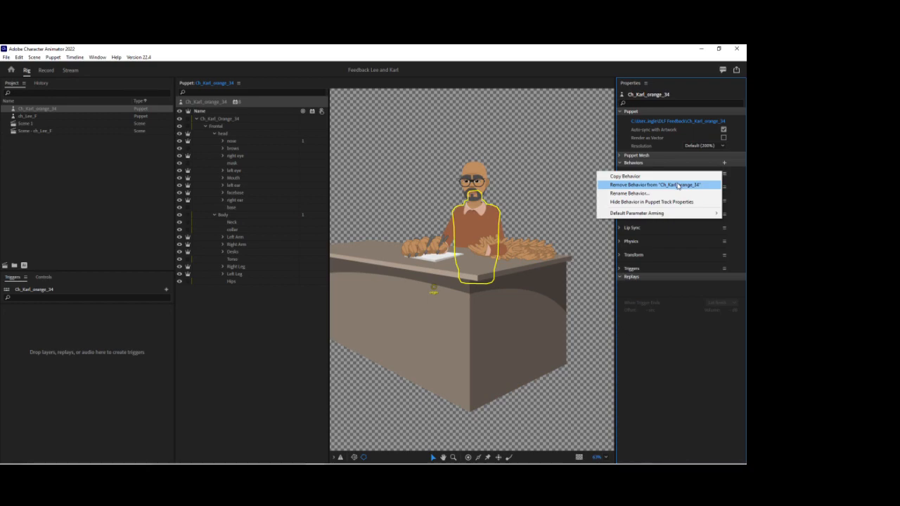
{"action": "left_click", "coordinate": [671, 192]}
{"action": "type", "text": "k"}
{"action": "type", "text": "ight Hand"}
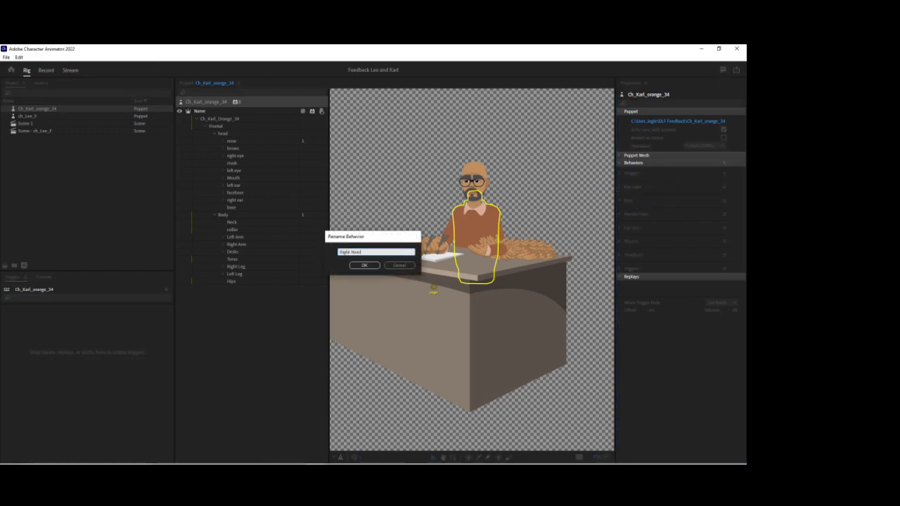
{"action": "key", "text": "Return"}
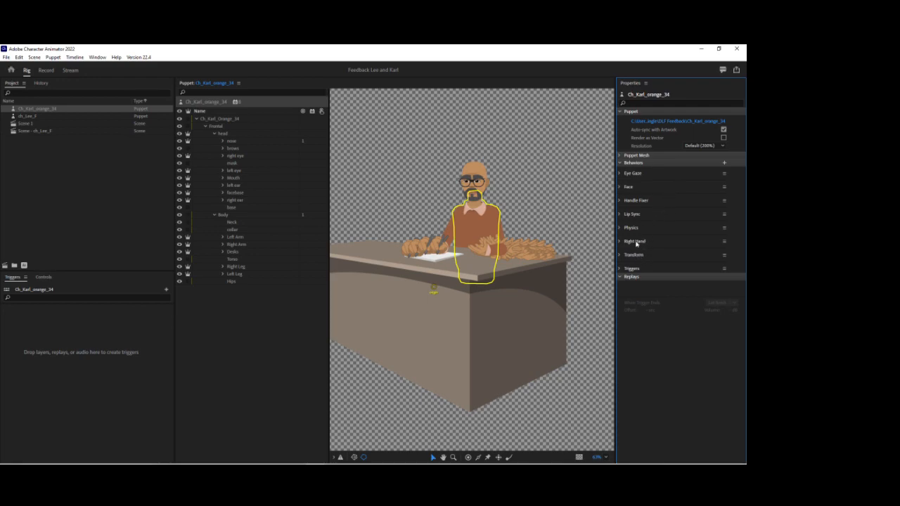
- Rename the puppet's Face behavior to "Torso"
{"action": "left_click", "coordinate": [724, 187]}
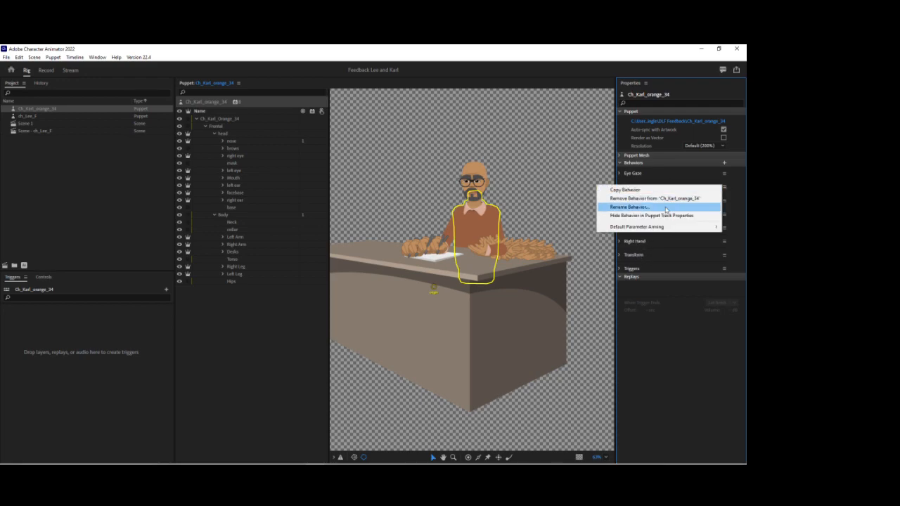
{"action": "left_click", "coordinate": [665, 208]}
{"action": "type", "text": "Farso"}
{"action": "key", "text": "Return"}
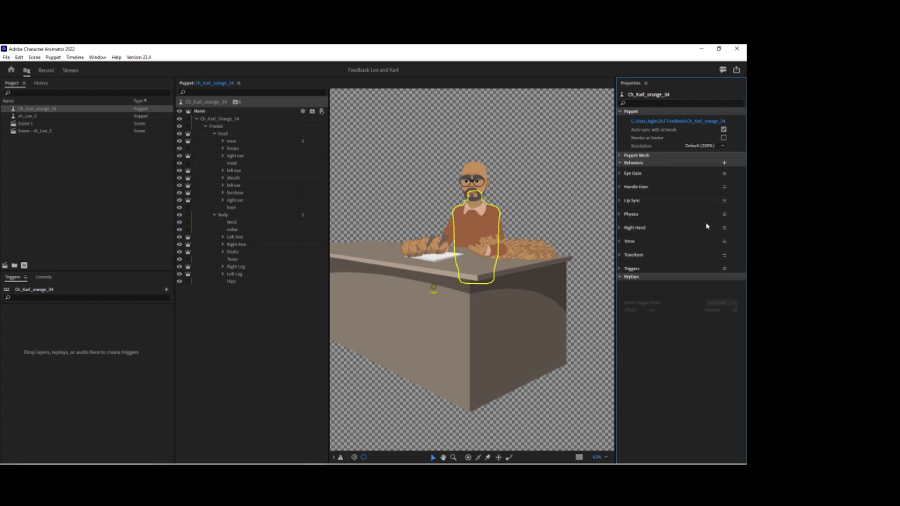
- Add another Dragger behavior to the puppet and rename it "rLeft Hand"
{"action": "left_click", "coordinate": [236, 103]}
{"action": "left_click", "coordinate": [259, 138]}
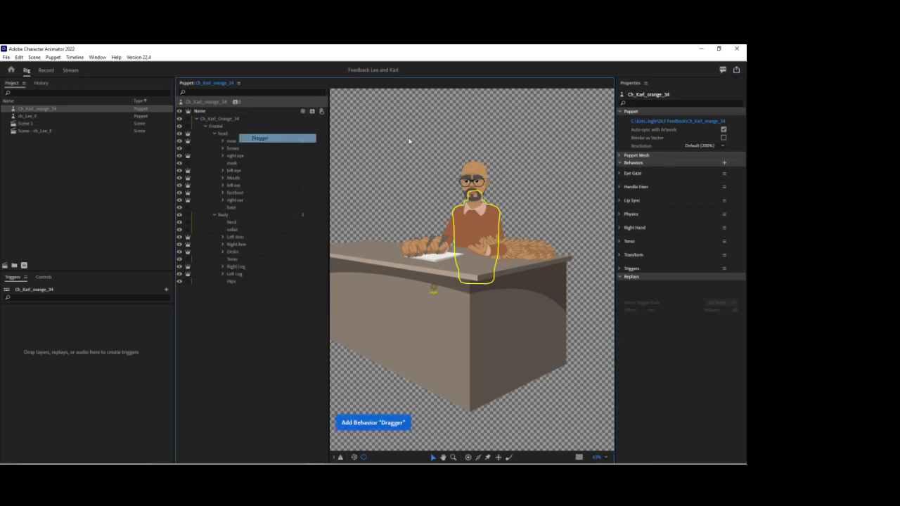
{"action": "left_click", "coordinate": [723, 174]}
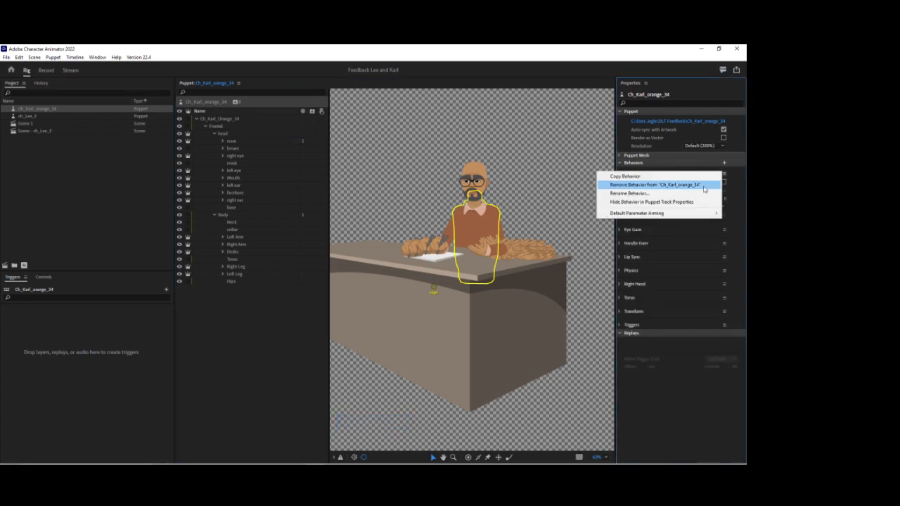
{"action": "left_click", "coordinate": [689, 193]}
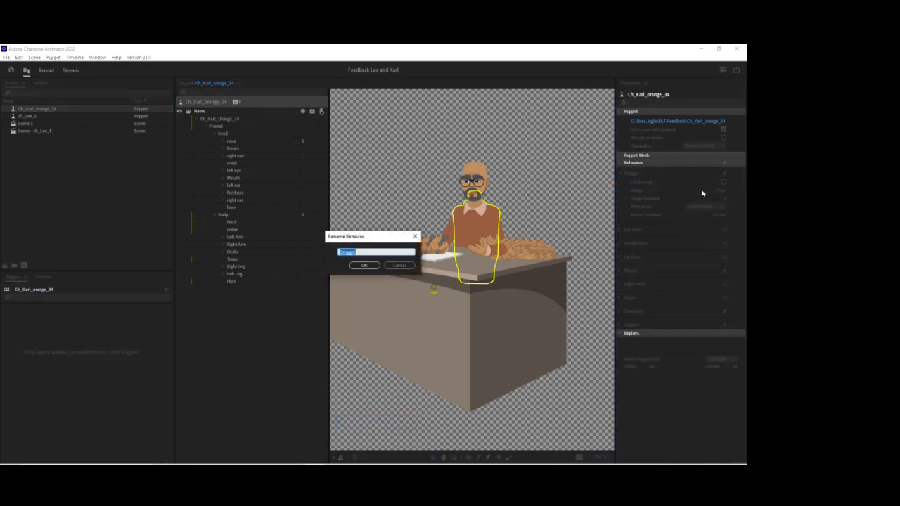
{"action": "type", "text": "dLeft Hand"}
{"action": "key", "text": "Return"}
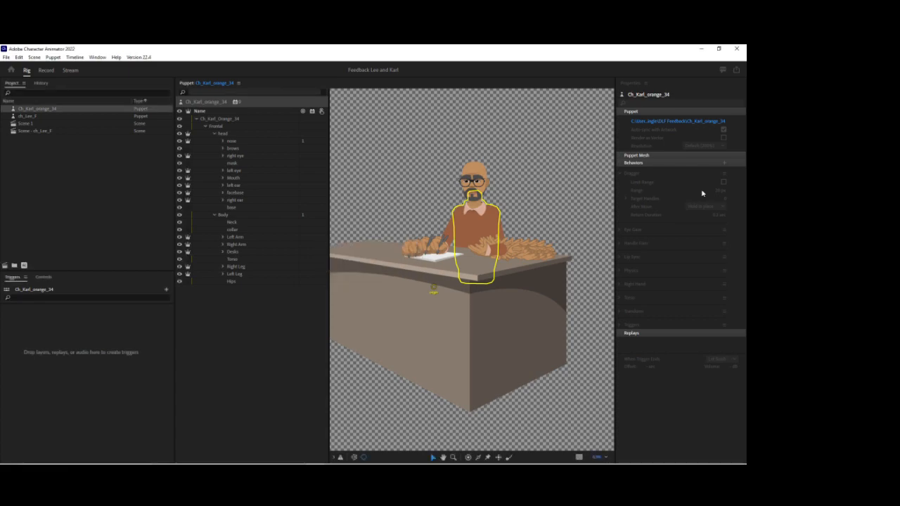
- Add the Auto Blink and Limb IK behaviors to the whole puppet
{"action": "left_click", "coordinate": [235, 103]}
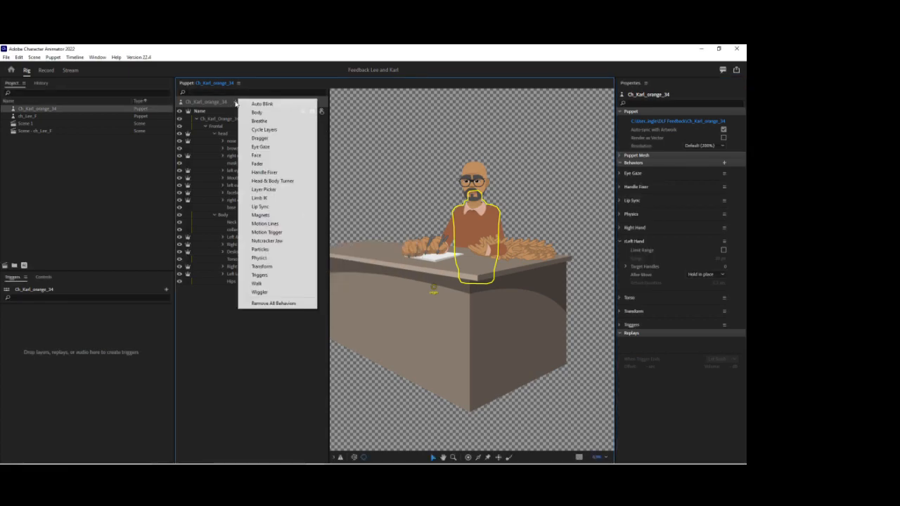
{"action": "left_click", "coordinate": [240, 104]}
{"action": "left_click", "coordinate": [235, 103]}
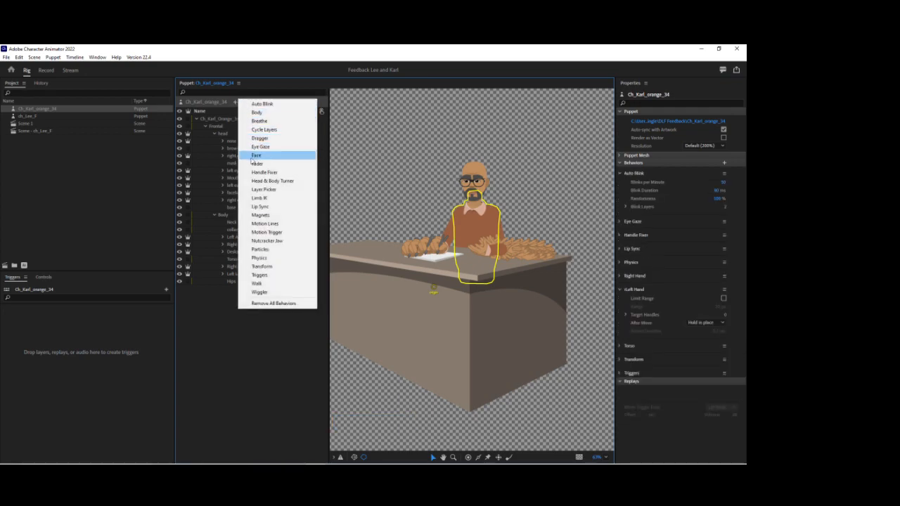
{"action": "left_click", "coordinate": [254, 198]}
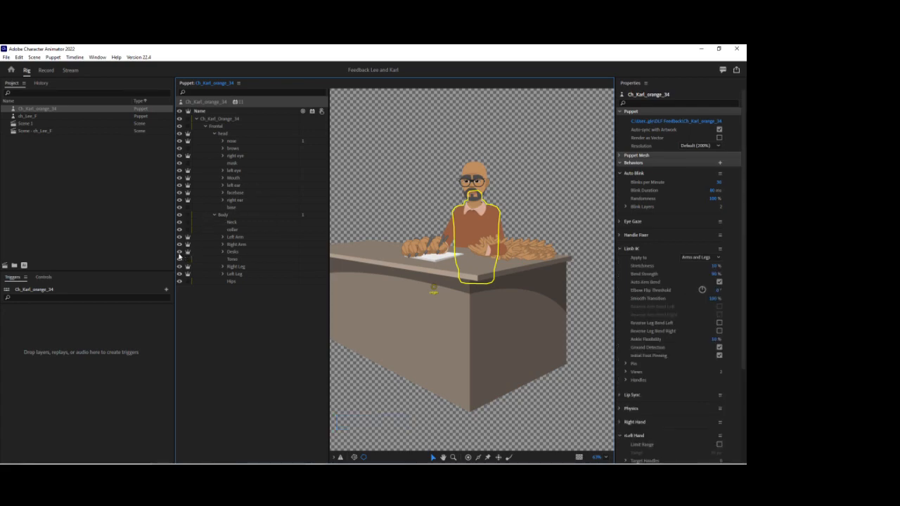
- With the Desks layer hidden, tag the Frontal group as Head and move its handle onto the character's hips
{"action": "left_click", "coordinate": [180, 251]}
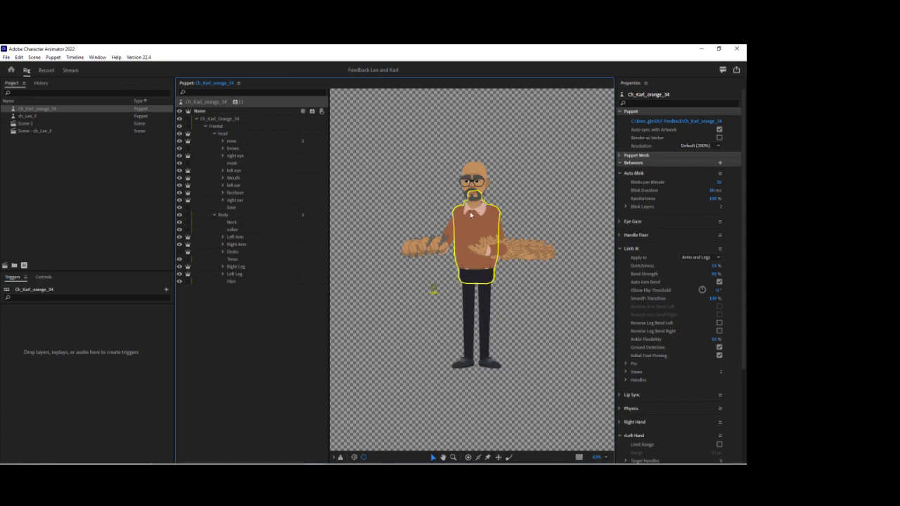
{"action": "left_click", "coordinate": [217, 127]}
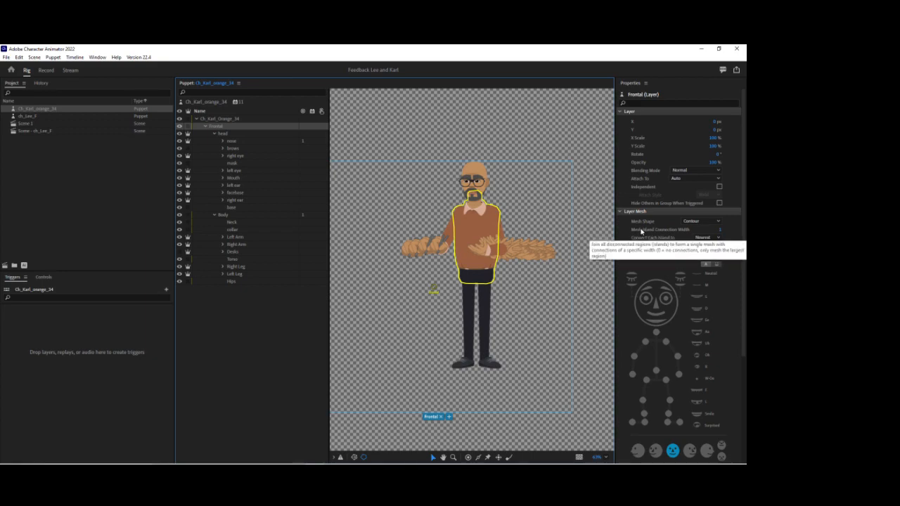
{"action": "left_click", "coordinate": [664, 284]}
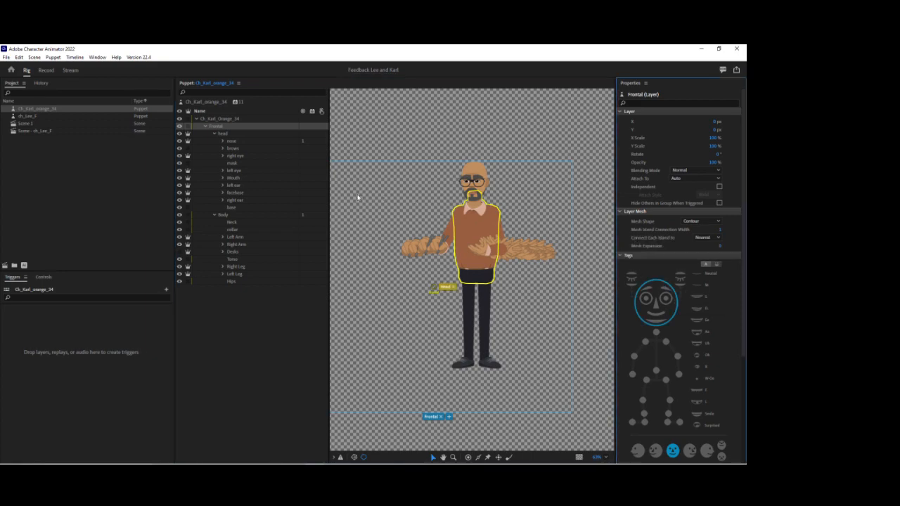
{"action": "left_click_drag", "start_coordinate": [435, 289], "coordinate": [476, 277]}
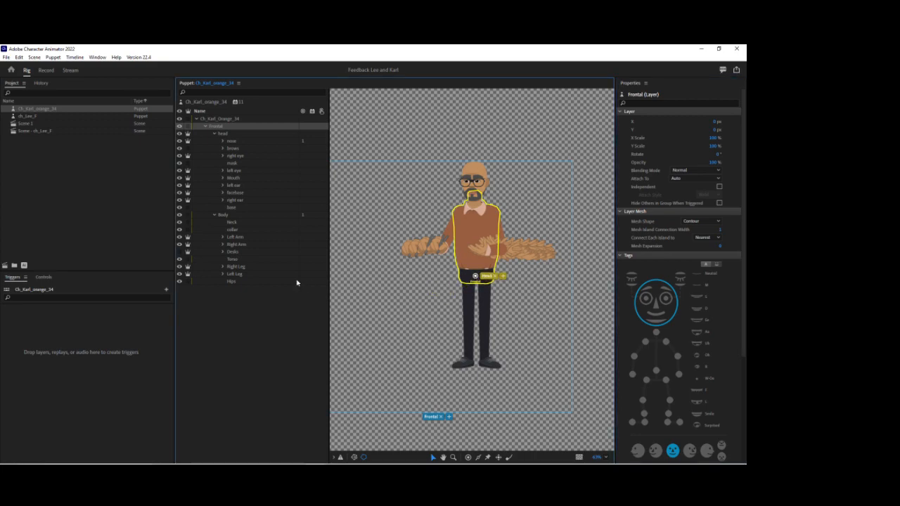
- Add a Face behavior to the head layer and set its Head Position Strength and Head Scale Strength to 0%
{"action": "left_click", "coordinate": [225, 133]}
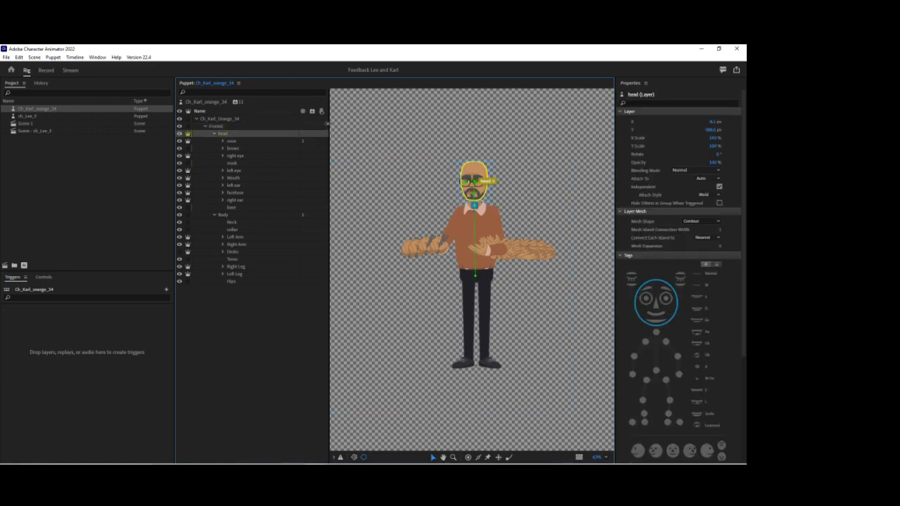
{"action": "left_click", "coordinate": [312, 133]}
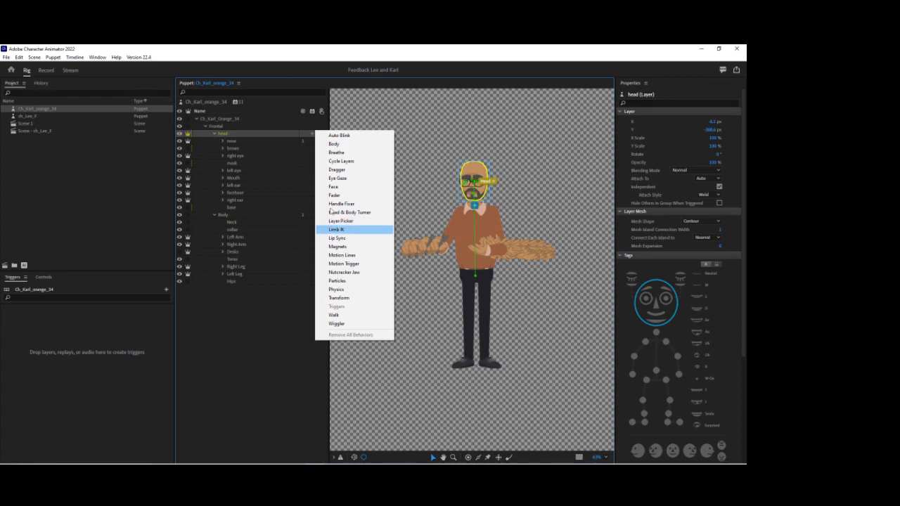
{"action": "left_click", "coordinate": [336, 187]}
{"action": "scroll", "coordinate": [697, 371], "scroll_direction": "down", "scroll_amount": 5}
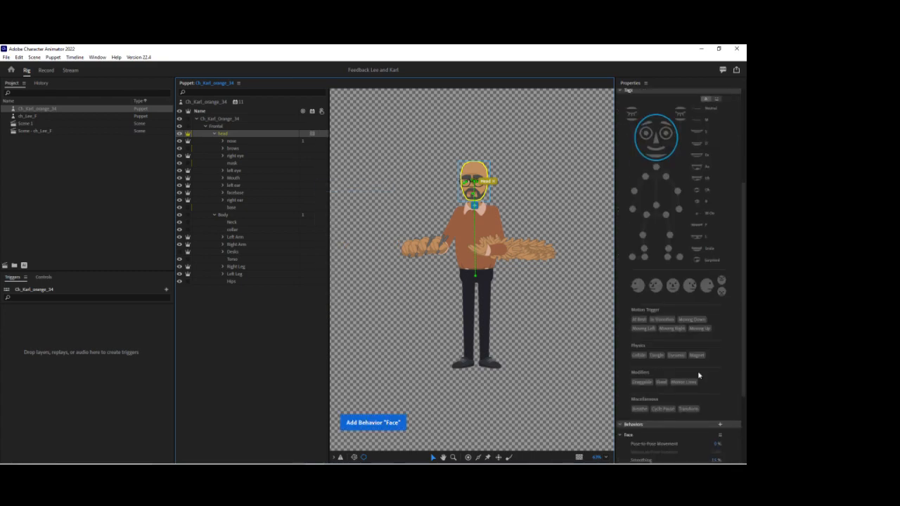
{"action": "left_click", "coordinate": [712, 398]}
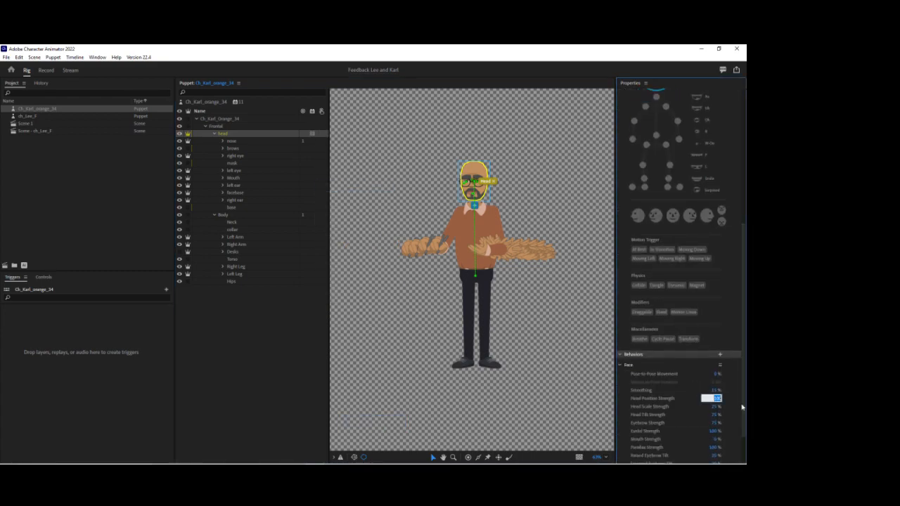
{"action": "type", "text": "0"}
{"action": "key", "text": "Return"}
{"action": "left_click", "coordinate": [714, 407]}
{"action": "type", "text": "0"}
{"action": "key", "text": "Return"}
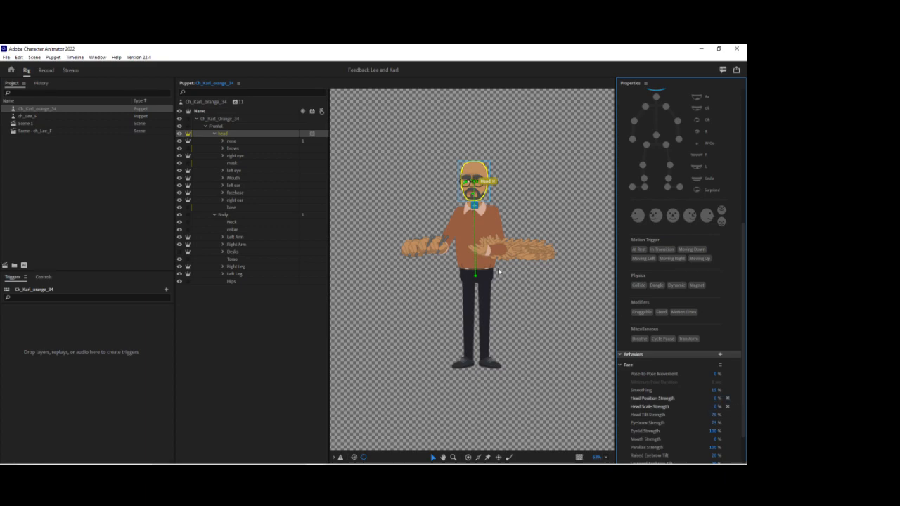
- Set Head Scale Strength and Head Position Strength to 0% in the puppet's Torso behavior
{"action": "left_click", "coordinate": [209, 104]}
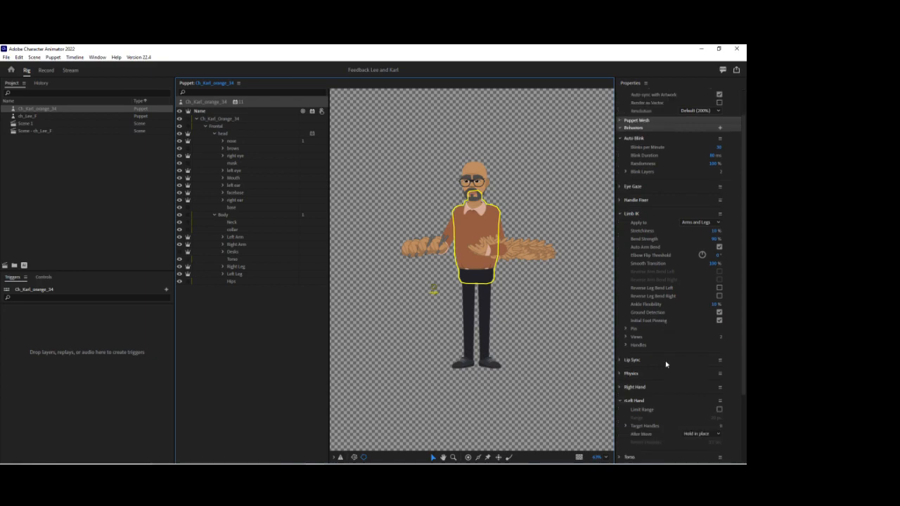
{"action": "scroll", "coordinate": [661, 359], "scroll_direction": "down", "scroll_amount": 3}
{"action": "scroll", "coordinate": [656, 387], "scroll_direction": "down", "scroll_amount": 2}
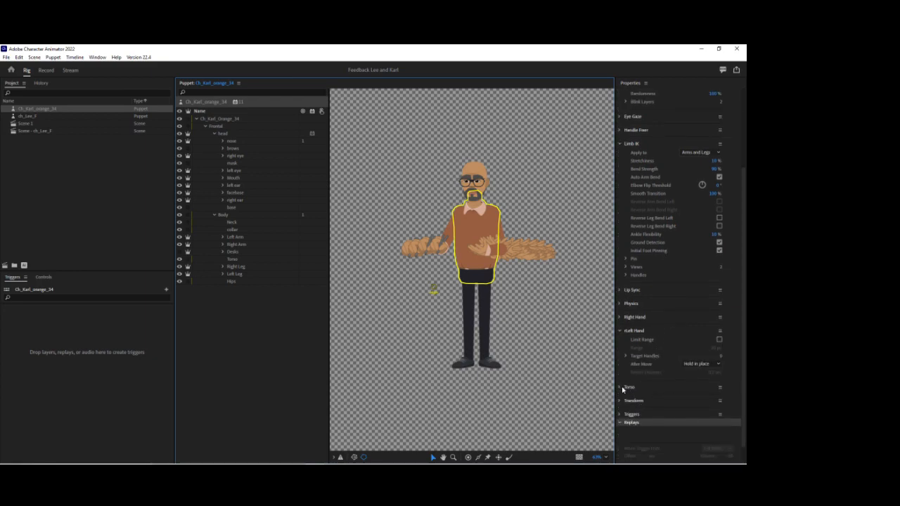
{"action": "left_click", "coordinate": [619, 388]}
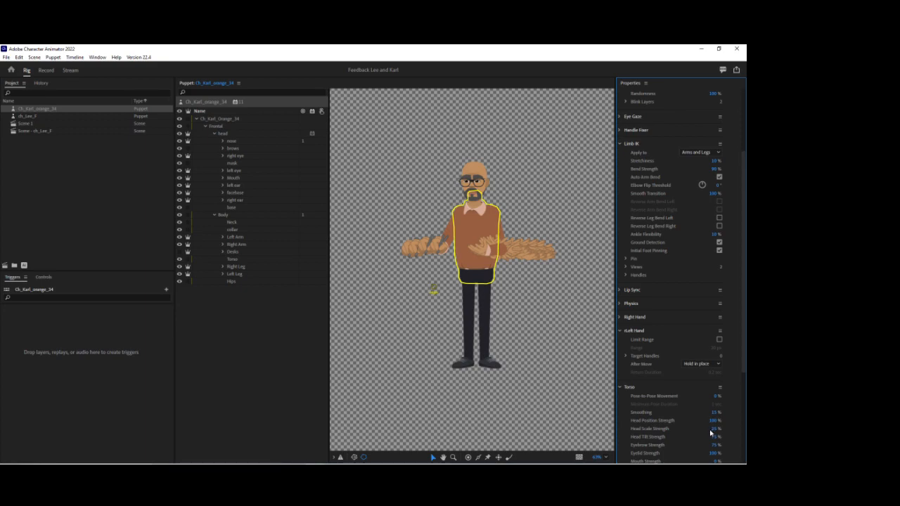
{"action": "left_click", "coordinate": [713, 428]}
{"action": "type", "text": "0"}
{"action": "key", "text": "Return"}
{"action": "left_click", "coordinate": [714, 421]}
{"action": "type", "text": "0"}
{"action": "key", "text": "Return"}
- Create a clipping mask for the right eye layer from the mask layer beneath it
{"action": "left_click", "coordinate": [223, 133]}
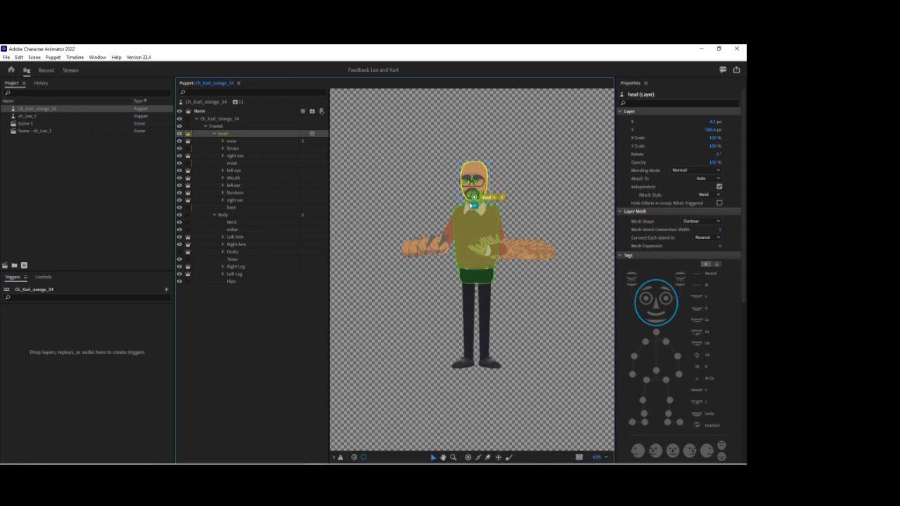
{"action": "left_click", "coordinate": [473, 204]}
{"action": "left_click", "coordinate": [241, 149]}
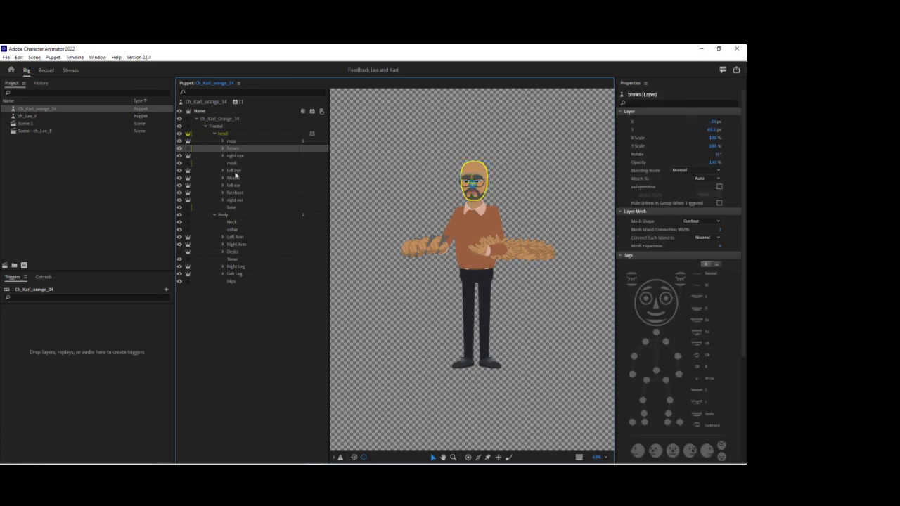
{"action": "left_click", "coordinate": [235, 156]}
{"action": "key", "text": "z"}
{"action": "left_click", "coordinate": [466, 183], "text": "alt"}
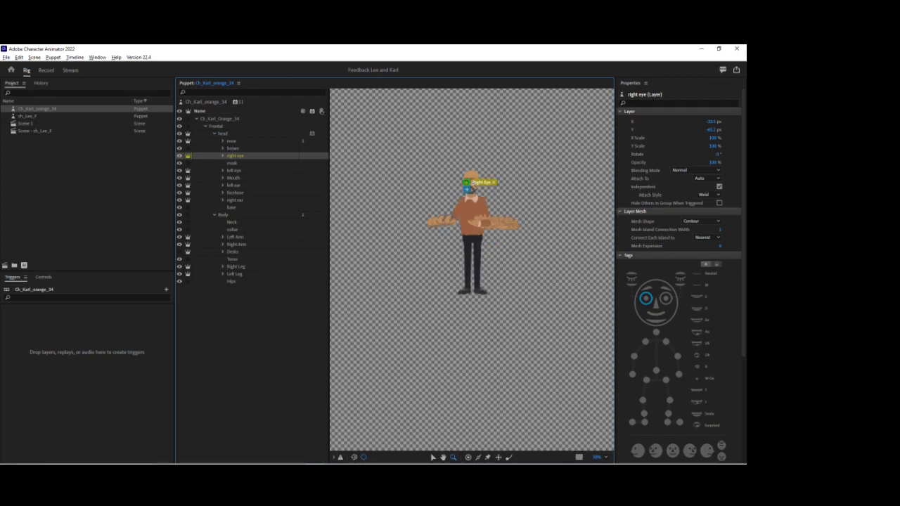
{"action": "left_click", "coordinate": [465, 181]}
{"action": "left_click", "coordinate": [465, 181]}
{"action": "left_click", "coordinate": [465, 181]}
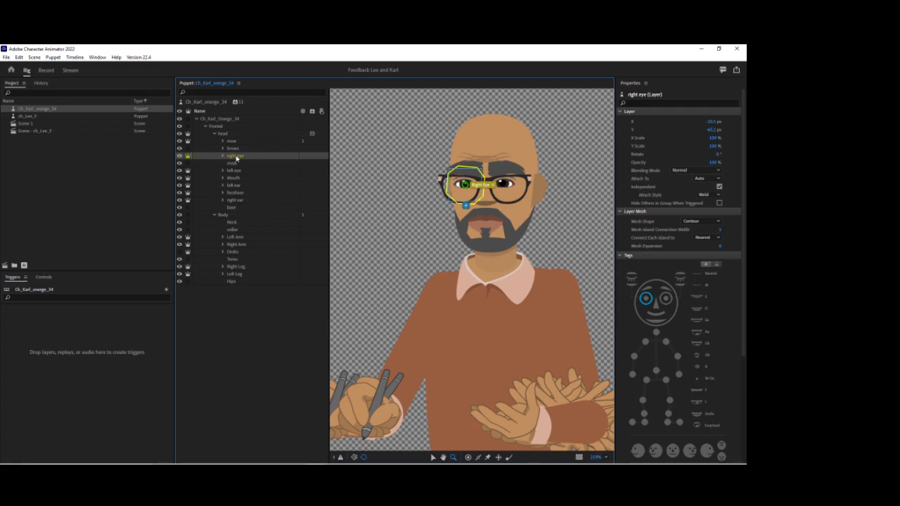
{"action": "left_click", "coordinate": [53, 58]}
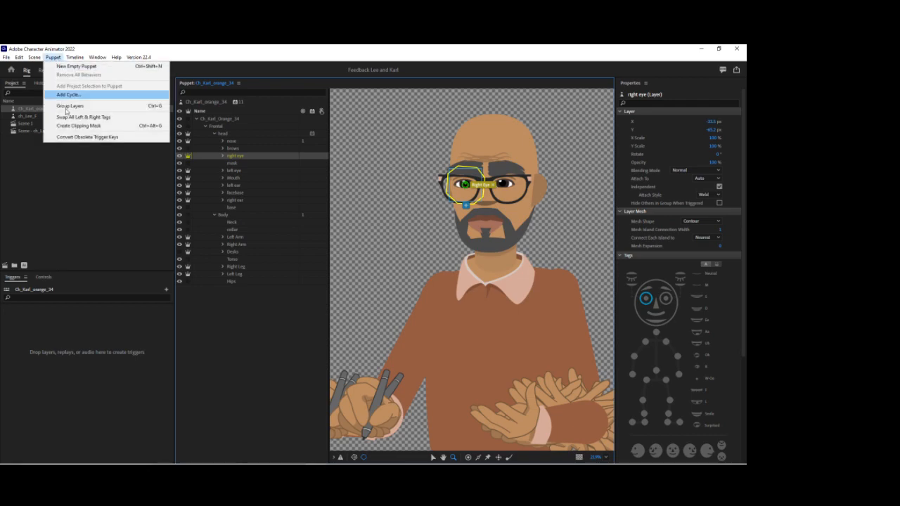
{"action": "left_click", "coordinate": [78, 125]}
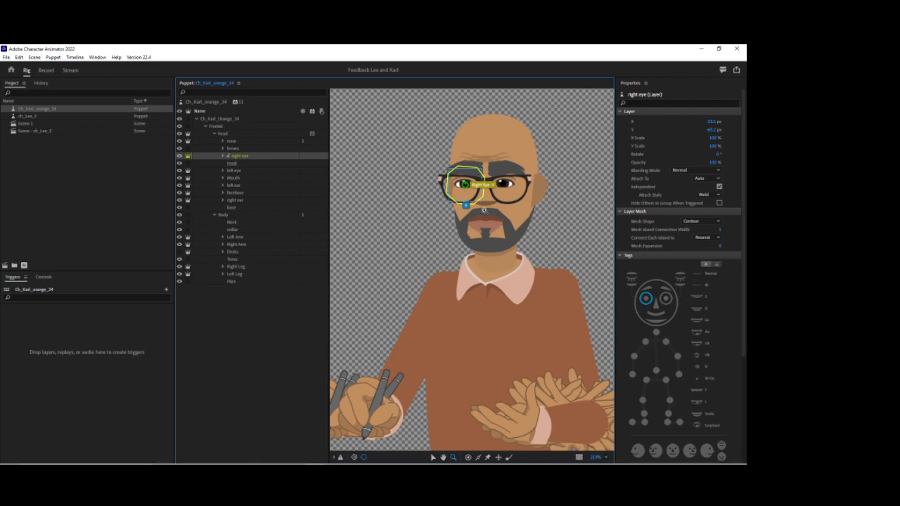
- Tag the left eyeball layer as Left Eye and the right eyeball layer as Right Eye
{"action": "left_click", "coordinate": [223, 170]}
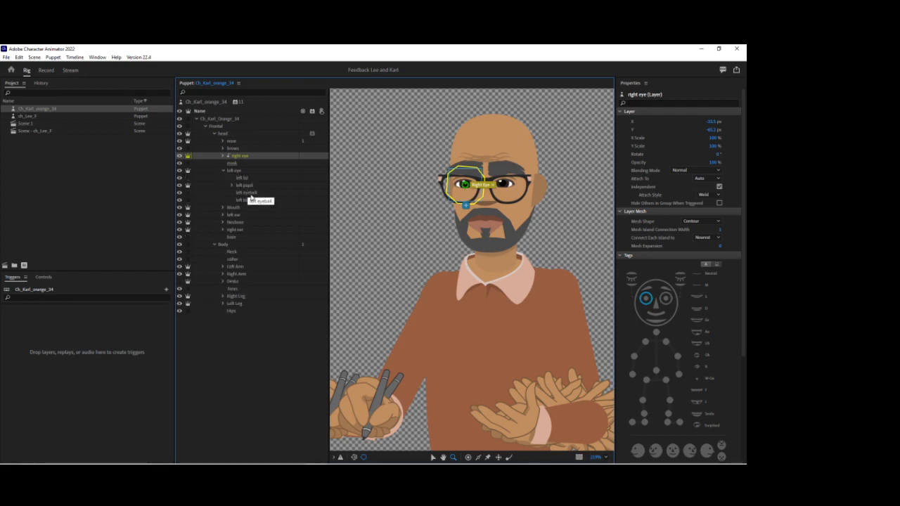
{"action": "left_click", "coordinate": [248, 194]}
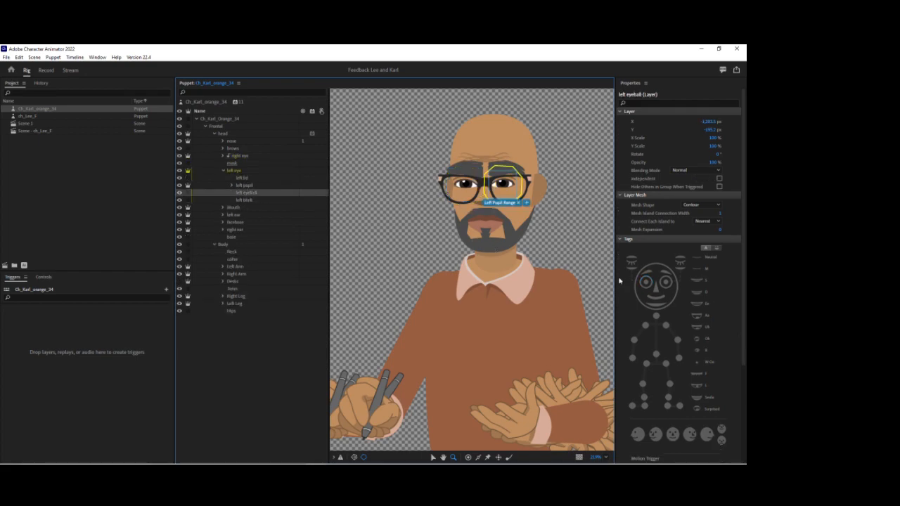
{"action": "left_click", "coordinate": [667, 285]}
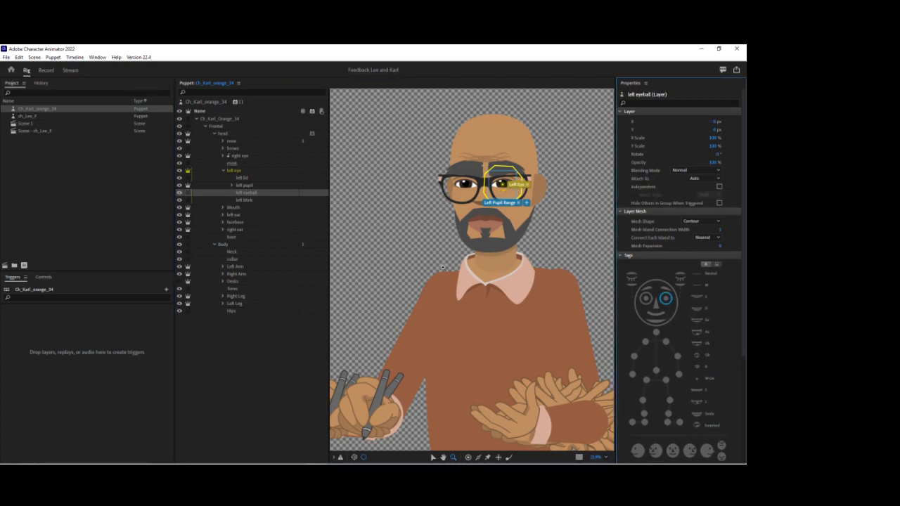
{"action": "left_click", "coordinate": [222, 156]}
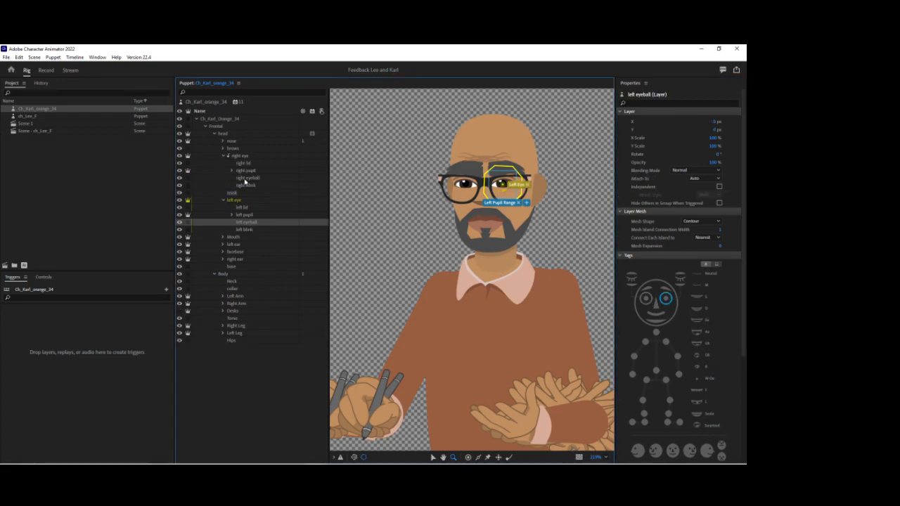
{"action": "left_click", "coordinate": [248, 179]}
{"action": "left_click", "coordinate": [644, 291]}
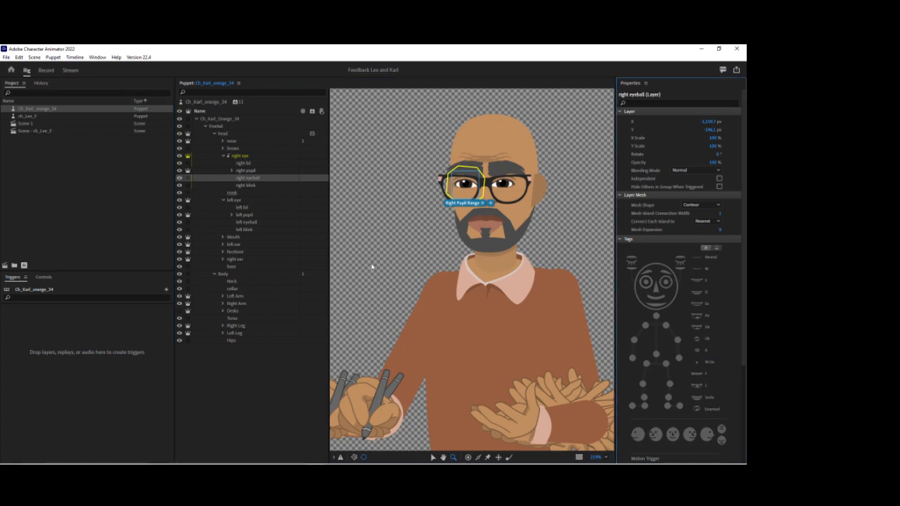
- Move the Left Arm layer's origin handle onto the character's left shoulder and tag it as Left Shoulder
{"action": "left_click", "coordinate": [224, 157]}
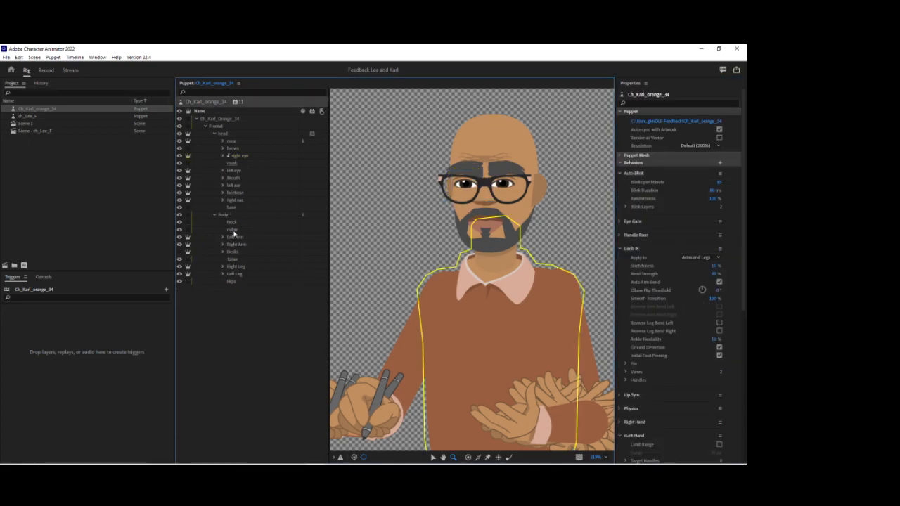
{"action": "left_click_drag", "start_coordinate": [391, 273], "coordinate": [352, 166]}
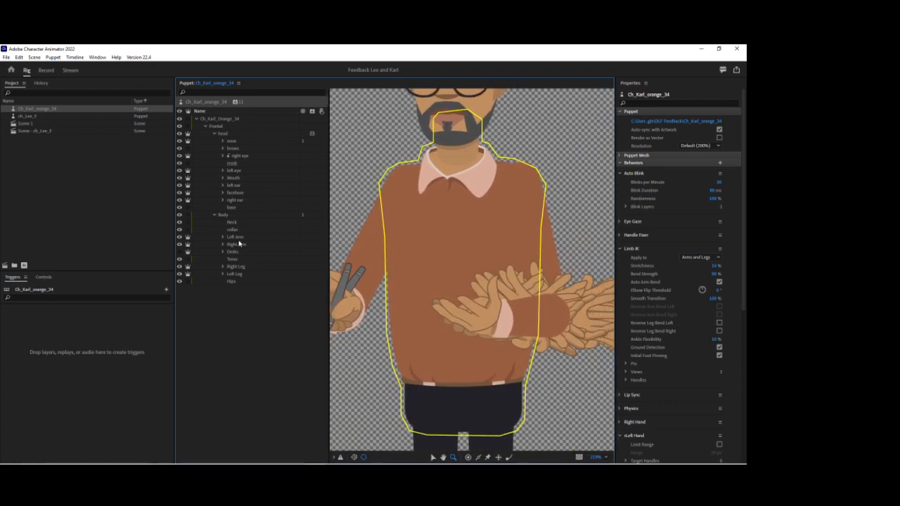
{"action": "left_click", "coordinate": [235, 237]}
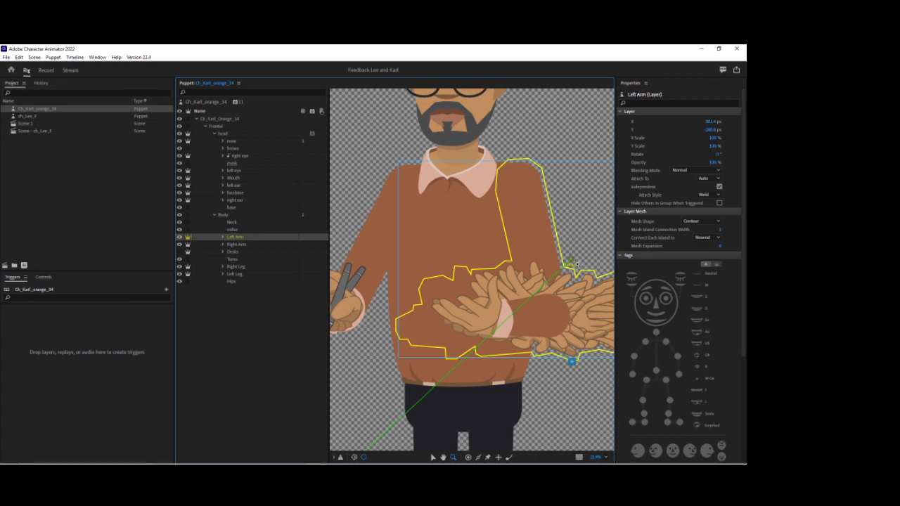
{"action": "left_click", "coordinate": [433, 457]}
{"action": "left_click", "coordinate": [523, 177]}
{"action": "left_click", "coordinate": [691, 182]}
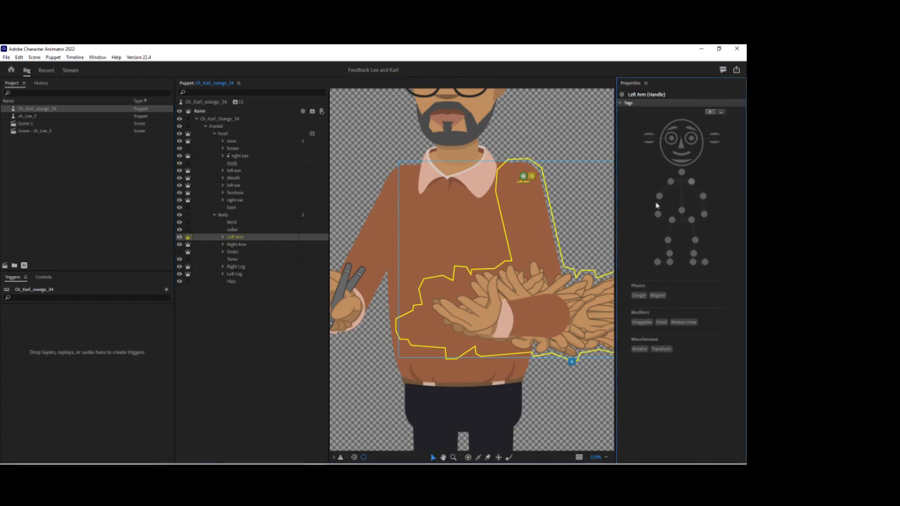
- Add a handle at the bend of the left arm and tag it as Left Elbow
{"action": "left_click", "coordinate": [468, 457]}
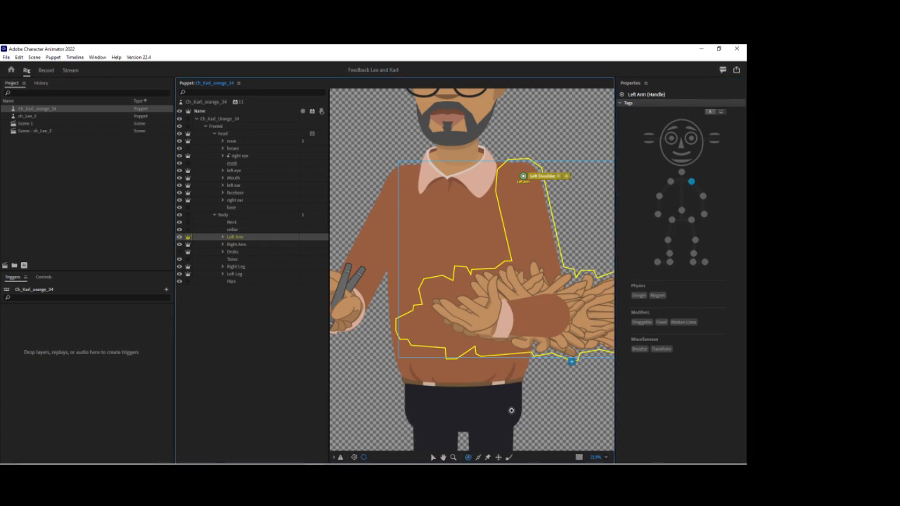
{"action": "left_click", "coordinate": [553, 313]}
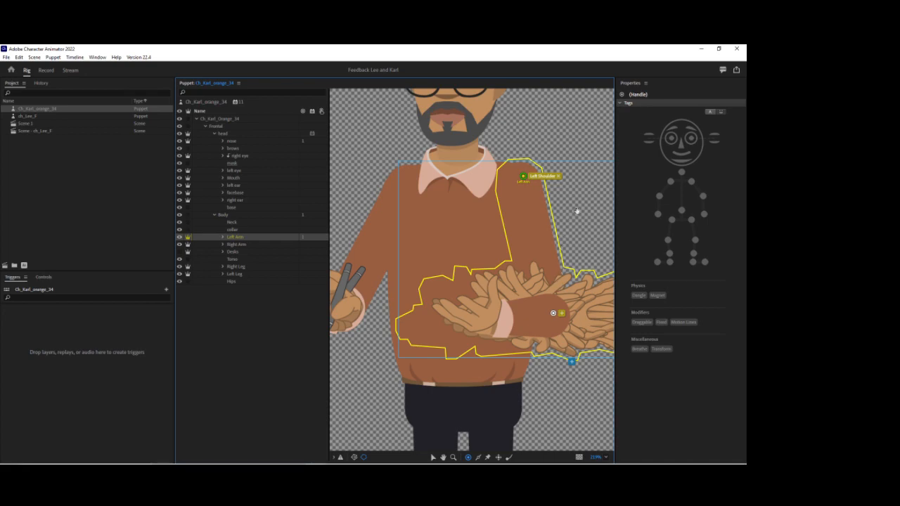
{"action": "left_click_drag", "start_coordinate": [582, 217], "coordinate": [458, 187]}
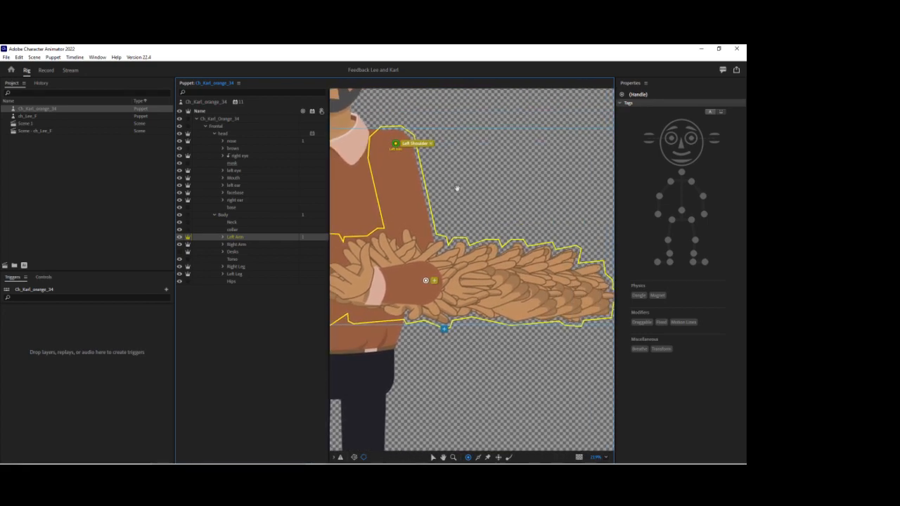
{"action": "left_click_drag", "start_coordinate": [480, 218], "coordinate": [541, 207]}
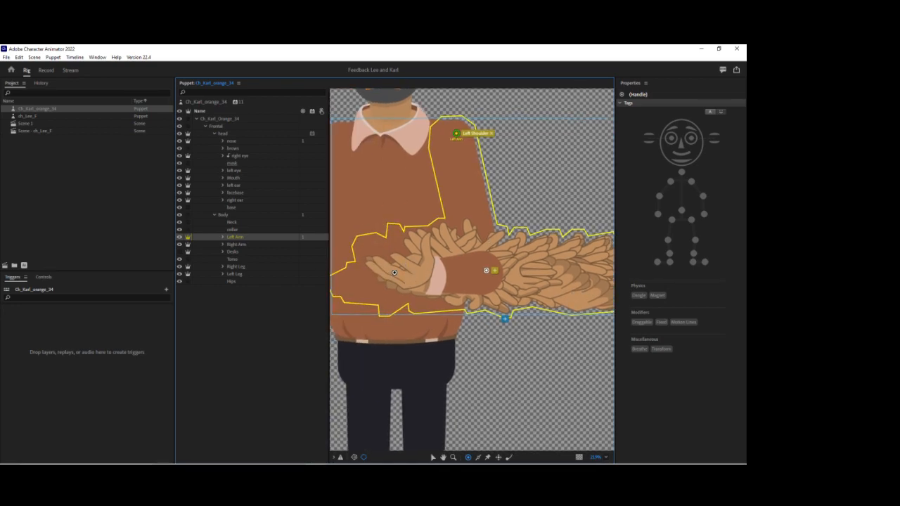
{"action": "left_click_drag", "start_coordinate": [534, 213], "coordinate": [490, 208]}
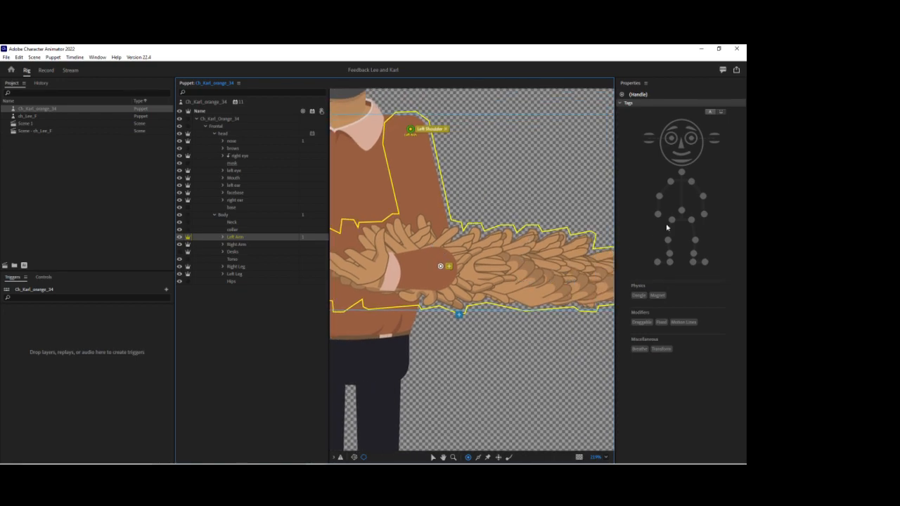
{"action": "left_click", "coordinate": [703, 197]}
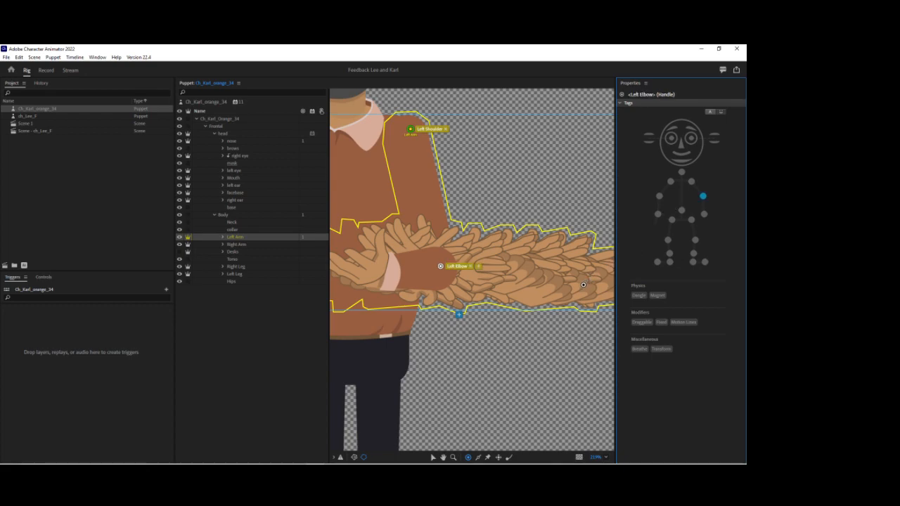
- Add a handle over the outstretched left hands and tag it as Left Wrist and Draggable
{"action": "left_click", "coordinate": [573, 277]}
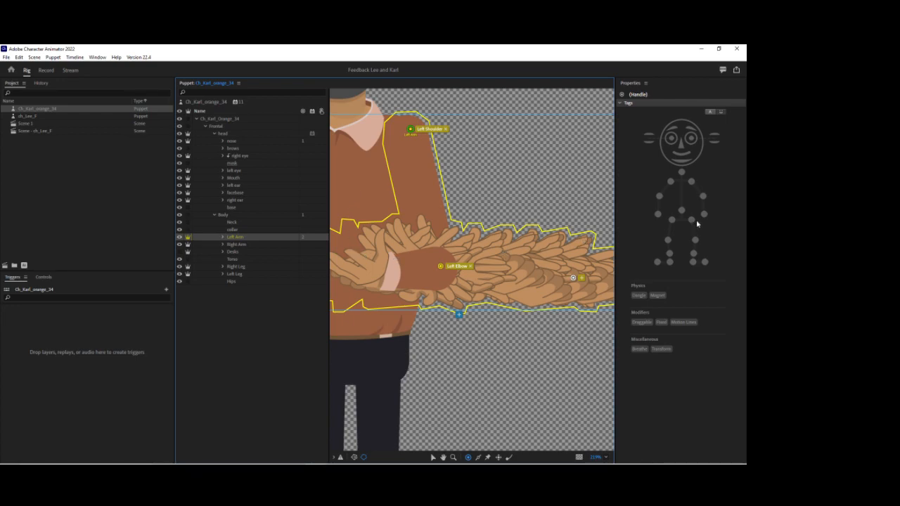
{"action": "left_click", "coordinate": [703, 214]}
{"action": "left_click", "coordinate": [641, 322]}
- Draw sticks along both sides of the left upper arm and both sides of the left forearm
{"action": "left_click", "coordinate": [479, 457]}
{"action": "left_click_drag", "start_coordinate": [425, 132], "coordinate": [447, 229]}
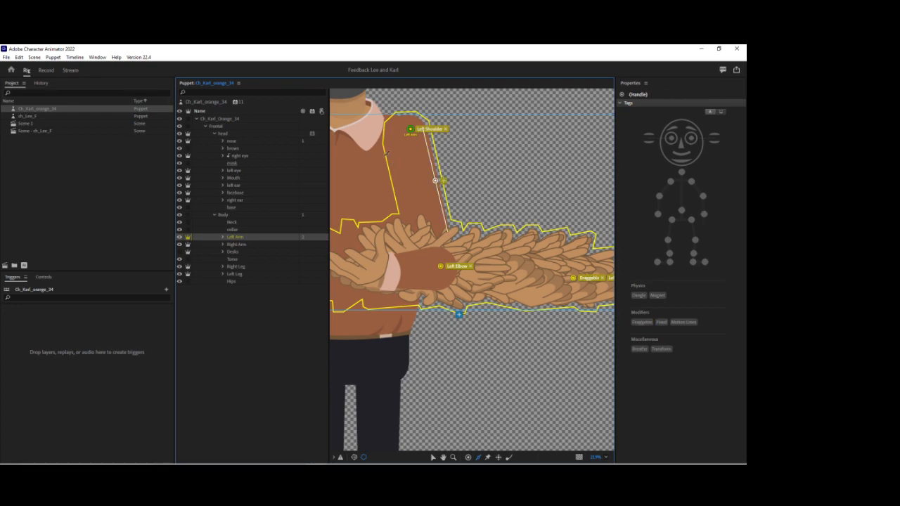
{"action": "left_click_drag", "start_coordinate": [385, 143], "coordinate": [419, 253]}
{"action": "left_click_drag", "start_coordinate": [451, 288], "coordinate": [604, 296]}
{"action": "left_click_drag", "start_coordinate": [454, 257], "coordinate": [584, 270]}
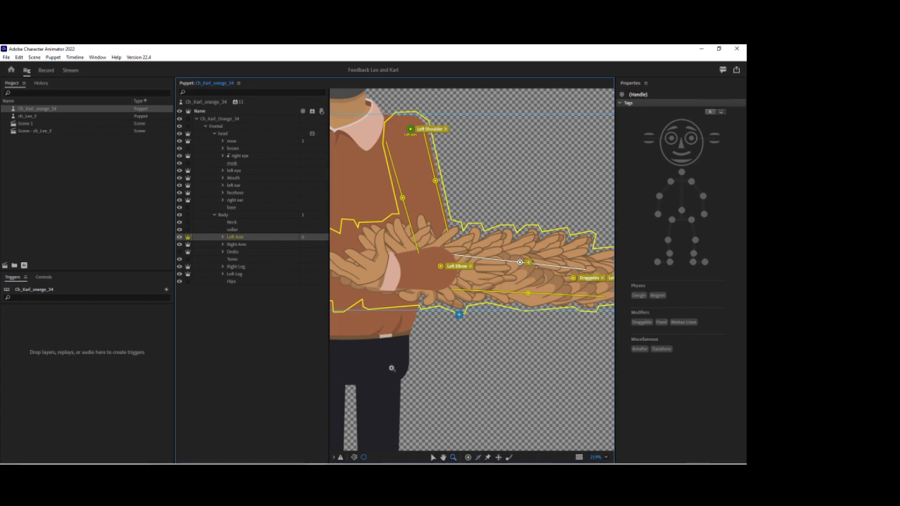
- Move the Right Arm layer's origin handle onto the character's right shoulder and tag it as Right Shoulder
{"action": "scroll", "coordinate": [428, 343], "scroll_direction": "down", "scroll_amount": 3}
{"action": "left_click_drag", "start_coordinate": [456, 168], "coordinate": [536, 171]}
{"action": "left_click", "coordinate": [238, 245]}
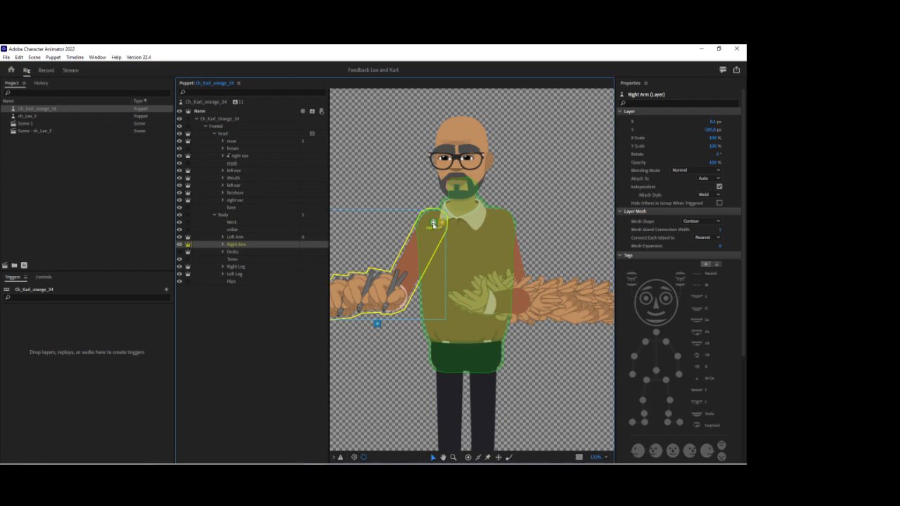
{"action": "left_click", "coordinate": [433, 223]}
{"action": "left_click", "coordinate": [670, 182]}
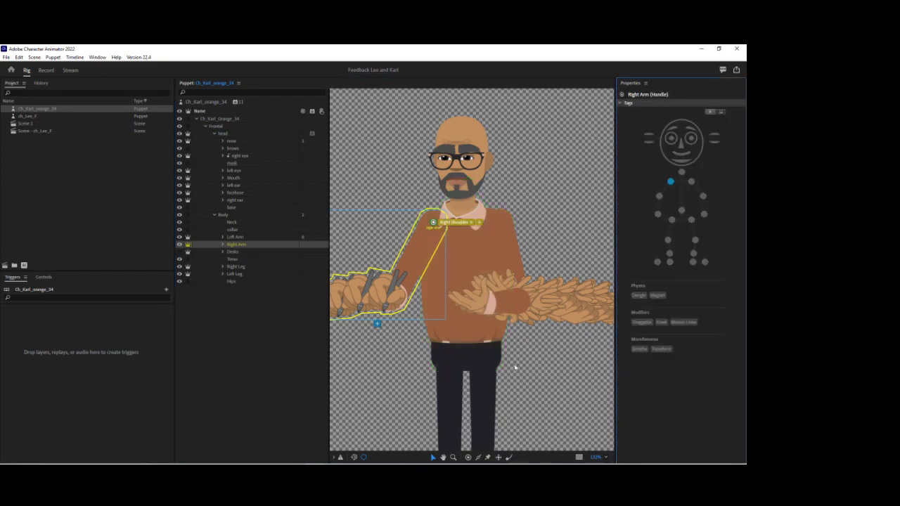
- Add a handle at the bend of the right arm and tag it as Right Elbow
{"action": "left_click", "coordinate": [469, 457]}
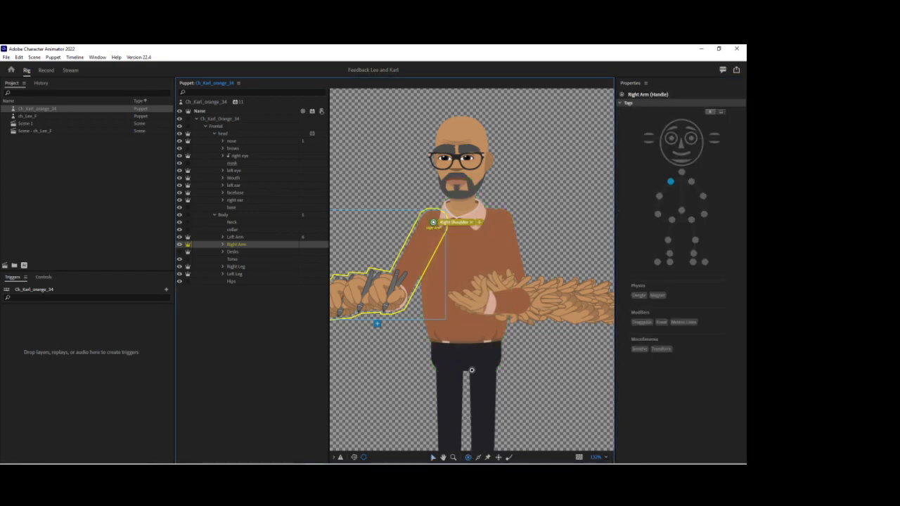
{"action": "left_click", "coordinate": [399, 294]}
{"action": "left_click", "coordinate": [659, 196]}
- Add a handle near the outer end of the right hands and tag it as Right Wrist and Draggable
{"action": "left_click", "coordinate": [376, 229]}
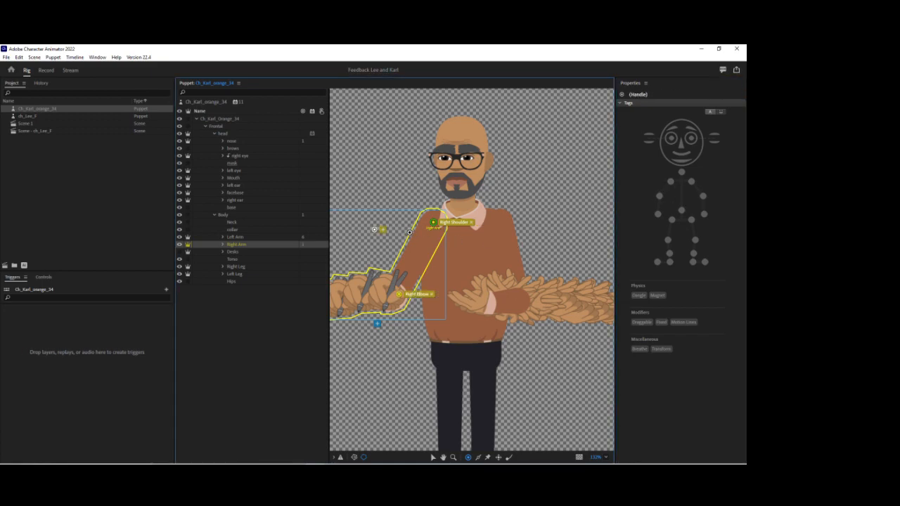
{"action": "key", "text": "ctrl+z"}
{"action": "left_click_drag", "start_coordinate": [367, 244], "coordinate": [418, 243]}
{"action": "left_click", "coordinate": [386, 293]}
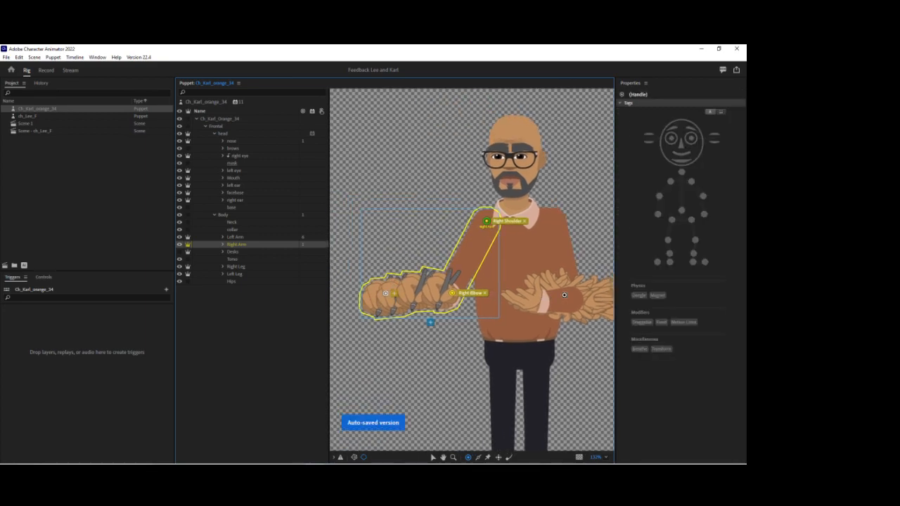
{"action": "left_click", "coordinate": [657, 214]}
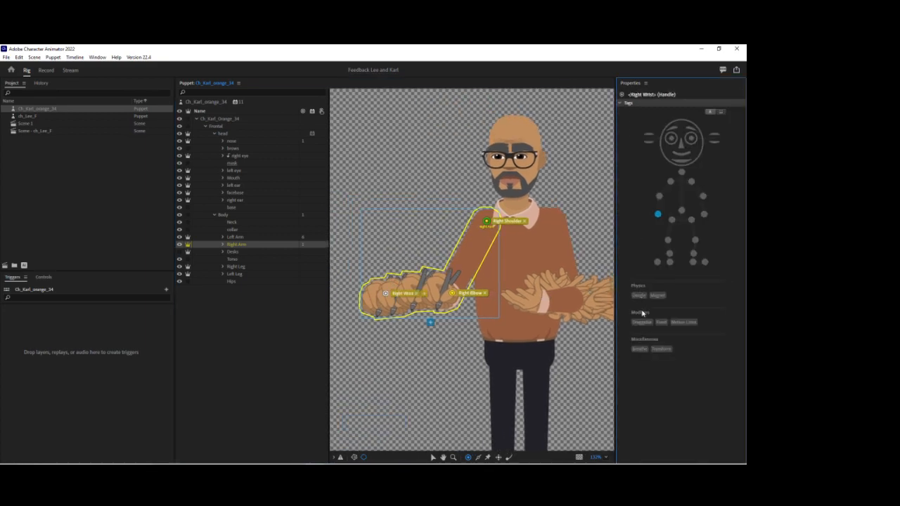
{"action": "left_click", "coordinate": [642, 323]}
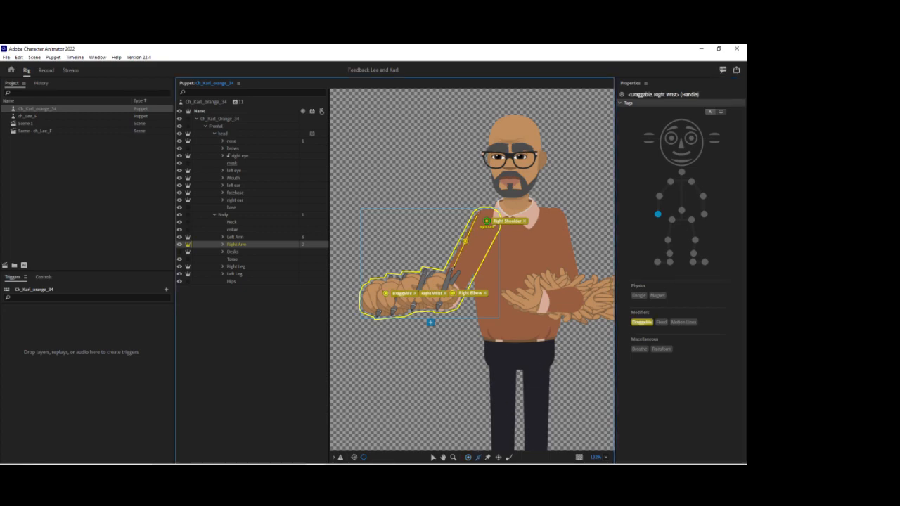
- Draw sticks along both sides of the right upper arm and both sides of the right forearm
{"action": "left_click", "coordinate": [462, 243]}
{"action": "left_click", "coordinate": [479, 261]}
{"action": "left_click", "coordinate": [416, 307]}
{"action": "left_click_drag", "start_coordinate": [381, 310], "coordinate": [380, 310]}
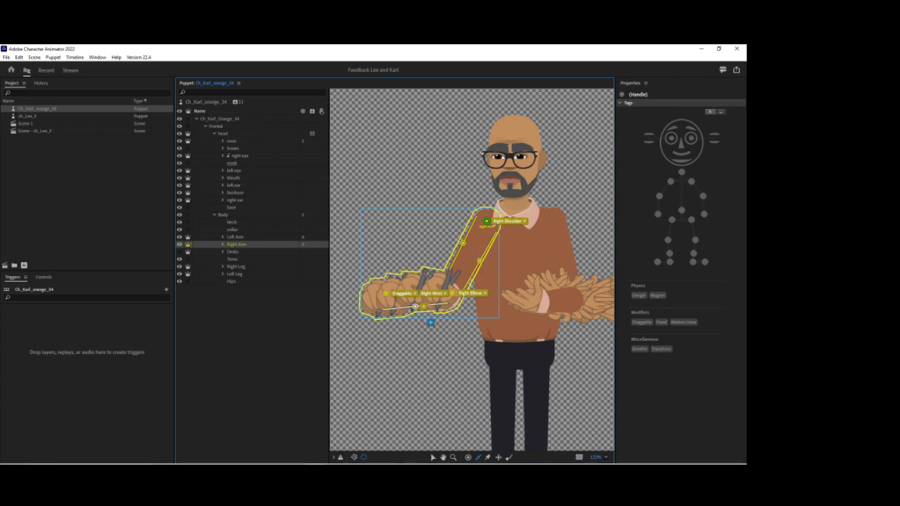
{"action": "left_click_drag", "start_coordinate": [431, 277], "coordinate": [401, 283]}
{"action": "key", "text": "ctrl+z"}
{"action": "left_click_drag", "start_coordinate": [437, 278], "coordinate": [394, 288]}
- Move the Right Leg layer's origin handle to the top of the leg and tag it as Right Hip
{"action": "left_click", "coordinate": [238, 268]}
{"action": "left_click_drag", "start_coordinate": [421, 344], "coordinate": [384, 237]}
{"action": "left_click", "coordinate": [433, 457]}
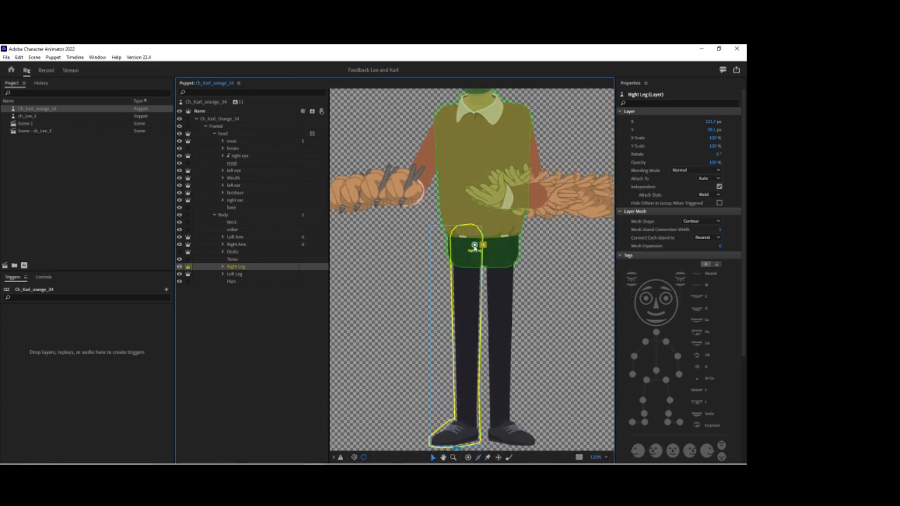
{"action": "left_click", "coordinate": [467, 251]}
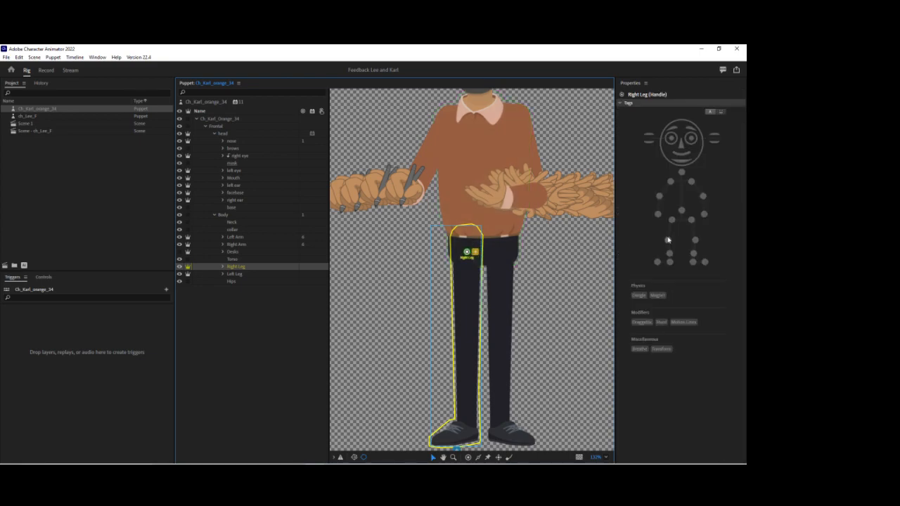
{"action": "left_click", "coordinate": [671, 219]}
- Add handles at the right leg's knee and ankle, tagged as Right Knee and Right Ankle
{"action": "left_click", "coordinate": [467, 457]}
{"action": "left_click", "coordinate": [466, 341]}
{"action": "left_click", "coordinate": [667, 239]}
{"action": "left_click", "coordinate": [467, 413]}
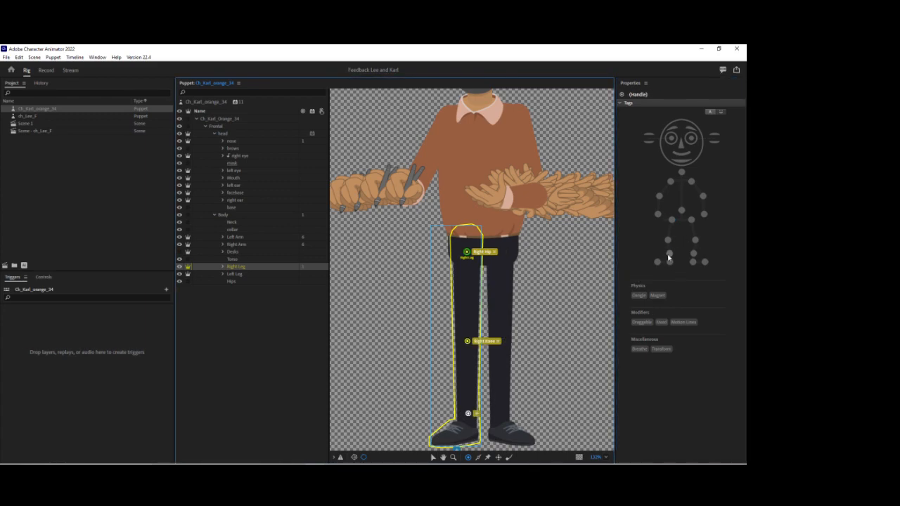
{"action": "left_click", "coordinate": [669, 253]}
- Add handles at the heel and tip of the right shoe, tagged as Right Heel and Right Toe
{"action": "left_click", "coordinate": [474, 436]}
{"action": "left_click", "coordinate": [669, 261]}
{"action": "left_click", "coordinate": [437, 441]}
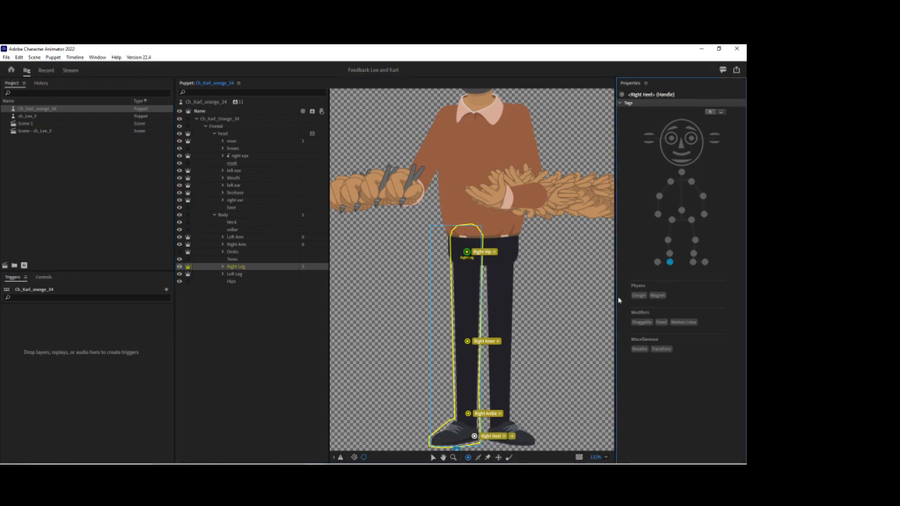
{"action": "left_click", "coordinate": [657, 261]}
- Draw a long stick along each side of the right leg
{"action": "left_click", "coordinate": [477, 457]}
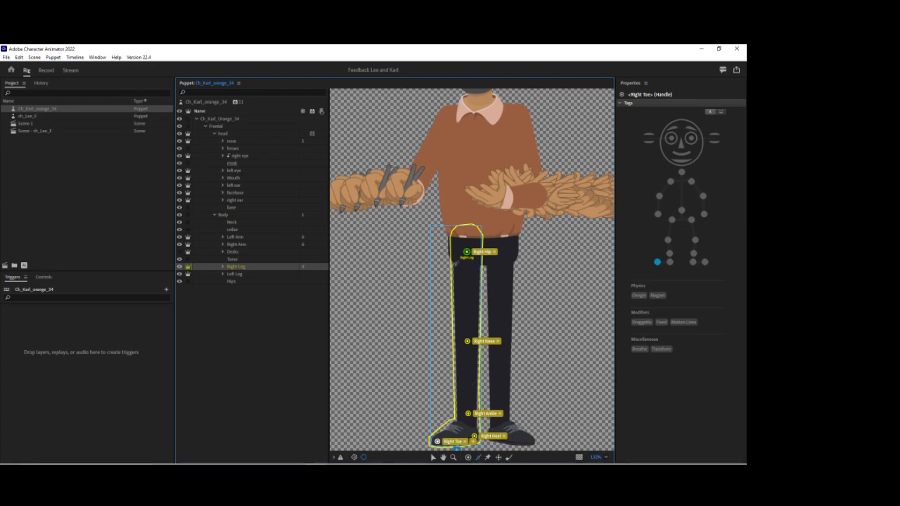
{"action": "left_click", "coordinate": [456, 343]}
{"action": "left_click_drag", "start_coordinate": [480, 258], "coordinate": [476, 424]}
- Move the Left Leg layer's origin handle to the top of the leg and tag it as Left Hip
{"action": "left_click", "coordinate": [236, 274]}
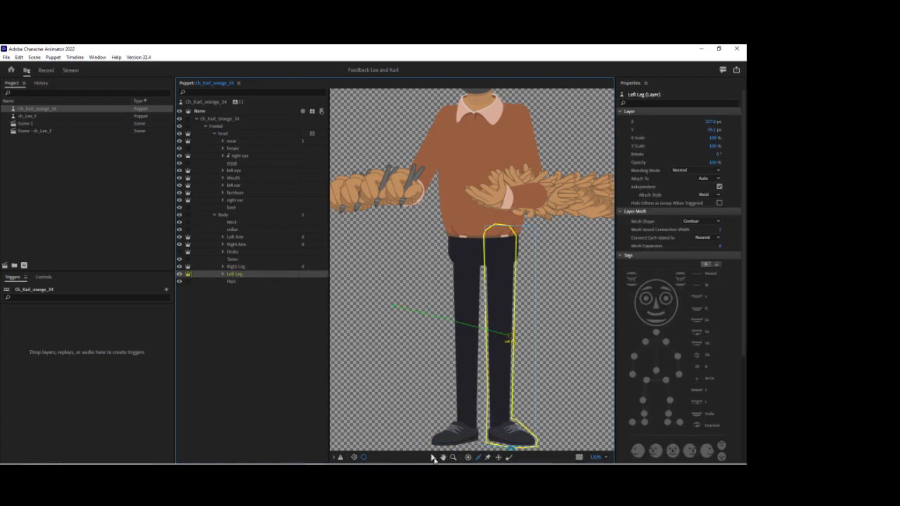
{"action": "left_click_drag", "start_coordinate": [510, 340], "coordinate": [511, 265]}
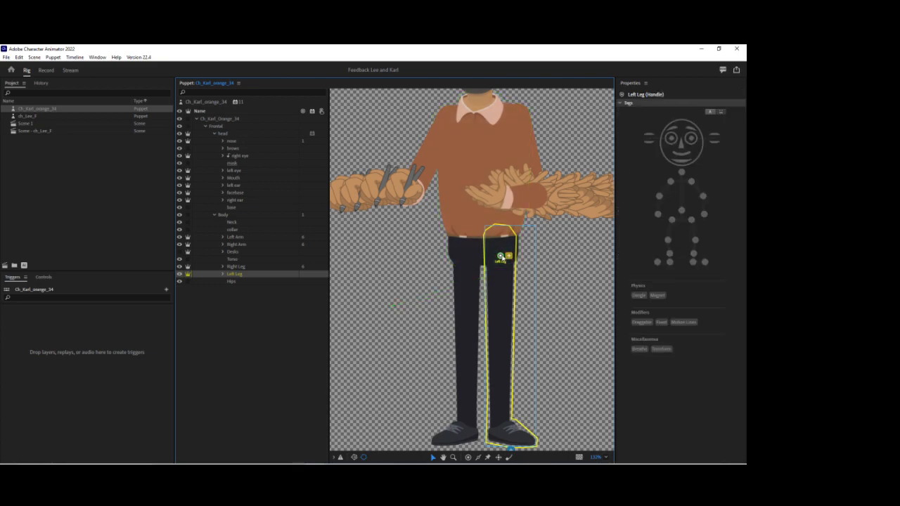
{"action": "left_click", "coordinate": [691, 220]}
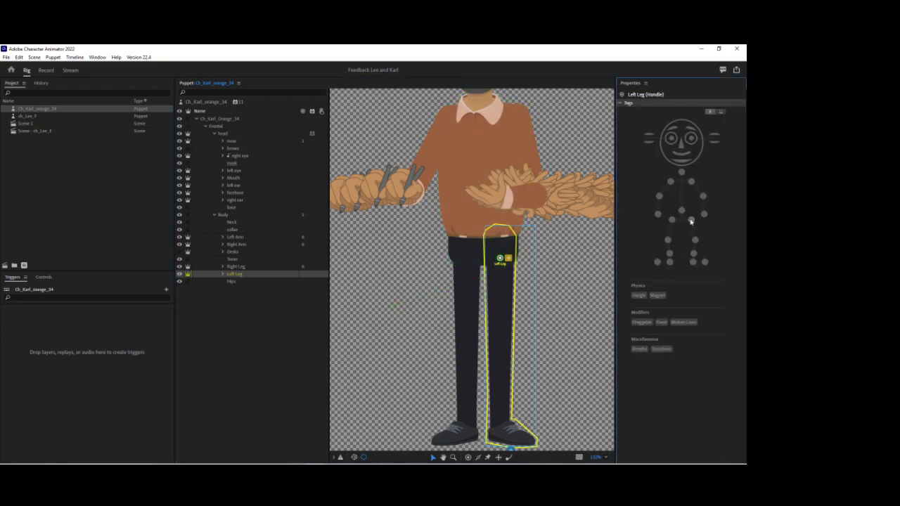
- Add handles at the left leg's knee and ankle, tagged as Left Knee and Left Ankle
{"action": "left_click", "coordinate": [468, 458]}
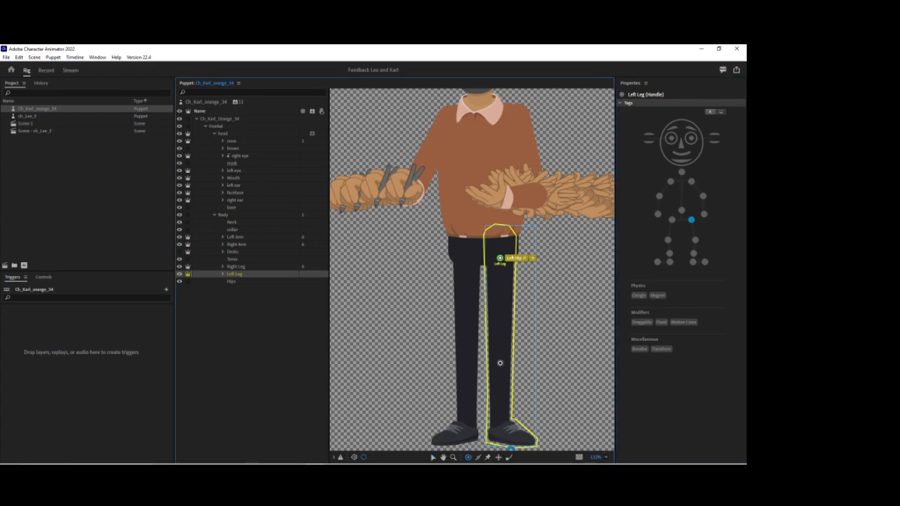
{"action": "left_click", "coordinate": [502, 338]}
{"action": "left_click", "coordinate": [695, 240]}
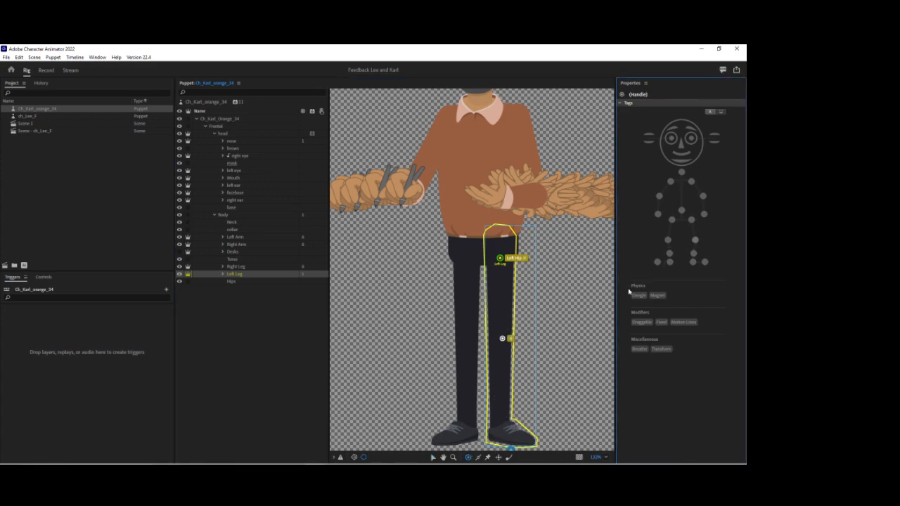
{"action": "left_click", "coordinate": [500, 413]}
{"action": "left_click", "coordinate": [693, 253]}
- Add handles at the tip and heel of the left shoe, tagged as Left Toe and Left Heel
{"action": "left_click", "coordinate": [529, 440]}
{"action": "left_click", "coordinate": [704, 262]}
{"action": "left_click", "coordinate": [498, 432]}
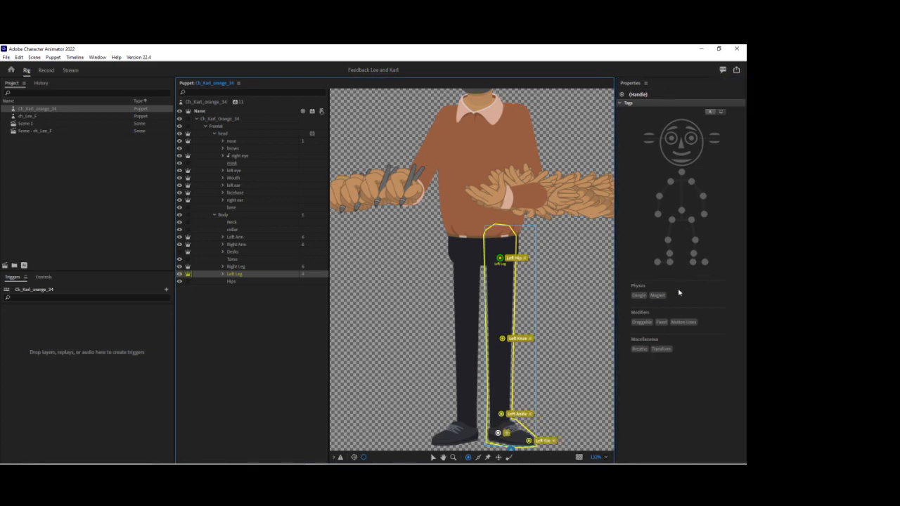
{"action": "left_click", "coordinate": [693, 261]}
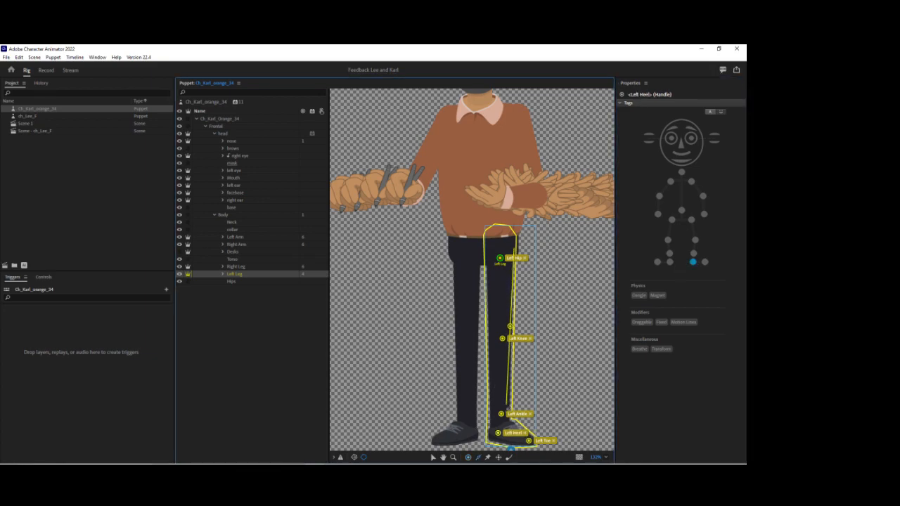
- Finish bracing the left leg with a long stick along its inner side, and select the whole puppet
{"action": "left_click_drag", "start_coordinate": [489, 246], "coordinate": [492, 431]}
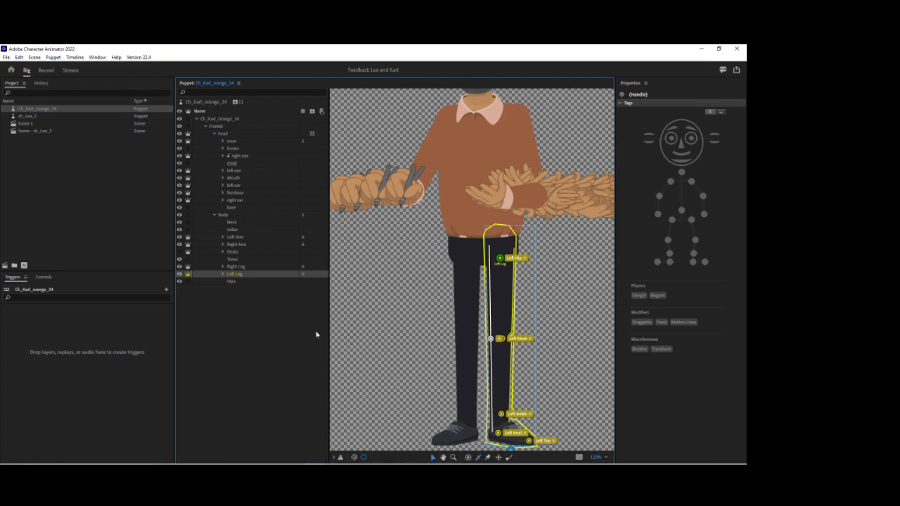
{"action": "left_click", "coordinate": [210, 103]}
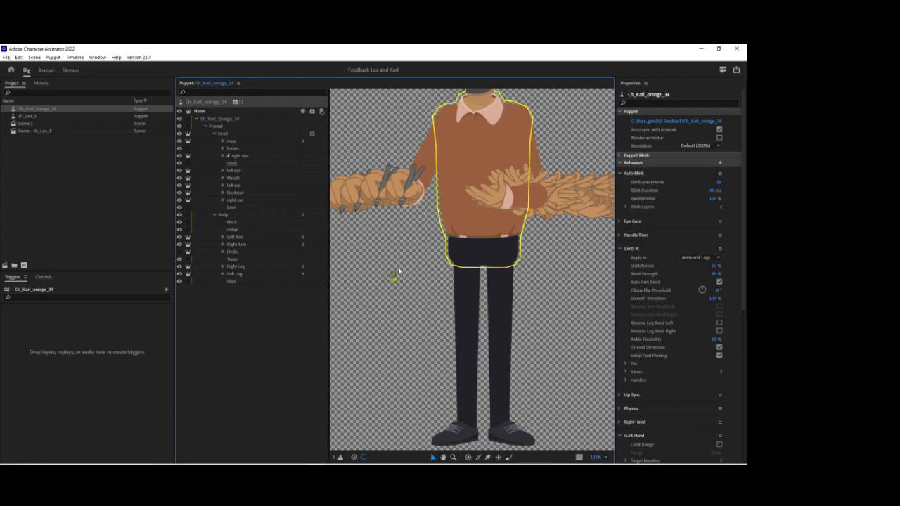
{"action": "left_click_drag", "start_coordinate": [393, 276], "coordinate": [482, 258]}
{"action": "left_click", "coordinate": [482, 258]}
{"action": "key", "text": "ctrl+z"}
- Show the Desks layer and, on the top-level character layer, draw a horizontal stick across the desktop and tag it Fixed
{"action": "left_click", "coordinate": [221, 118]}
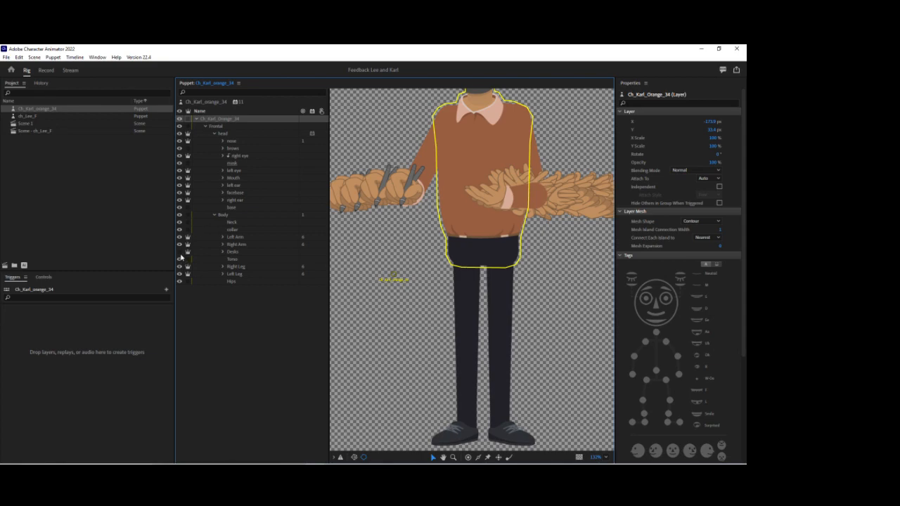
{"action": "left_click", "coordinate": [180, 252]}
{"action": "left_click", "coordinate": [478, 457]}
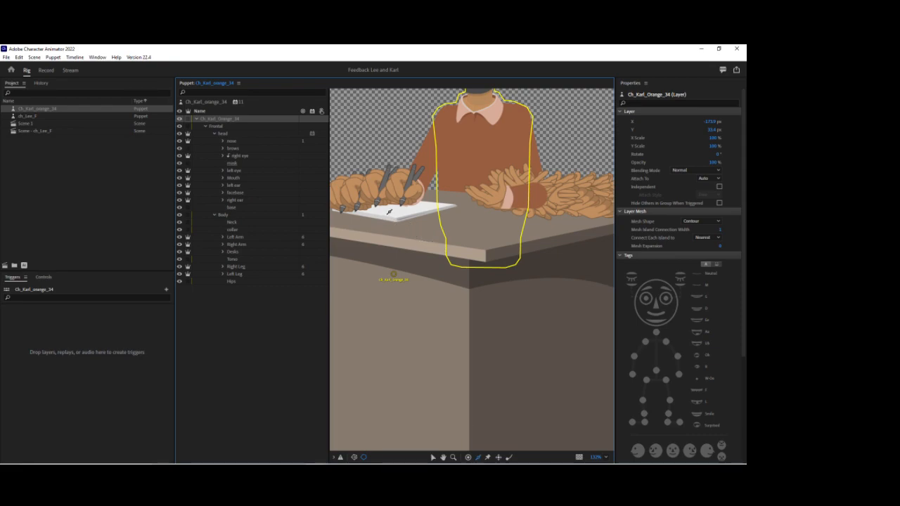
{"action": "left_click_drag", "start_coordinate": [385, 209], "coordinate": [556, 207]}
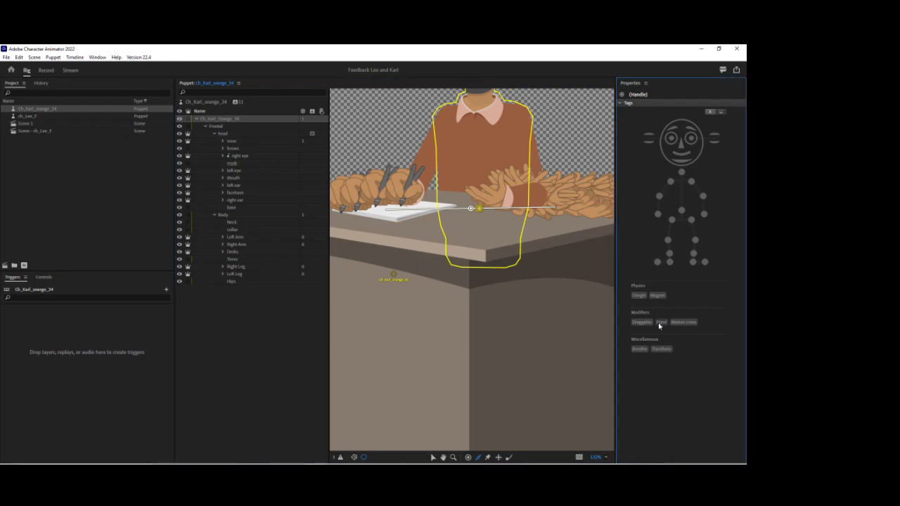
{"action": "left_click", "coordinate": [659, 324]}
- Move the top-level character layer's origin handle onto the desktop, just above the middle of the fixed stick
{"action": "left_click", "coordinate": [433, 457]}
{"action": "left_click_drag", "start_coordinate": [393, 276], "coordinate": [477, 195]}
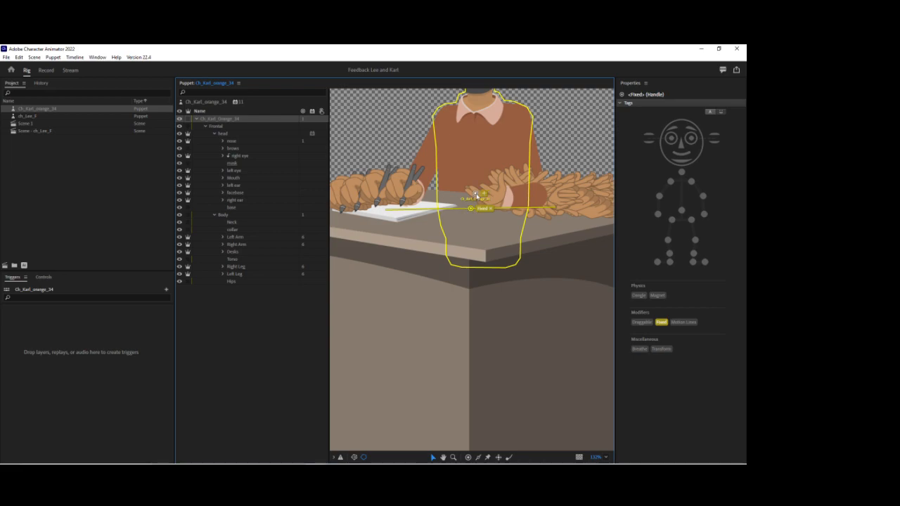
{"action": "left_click", "coordinate": [468, 198]}
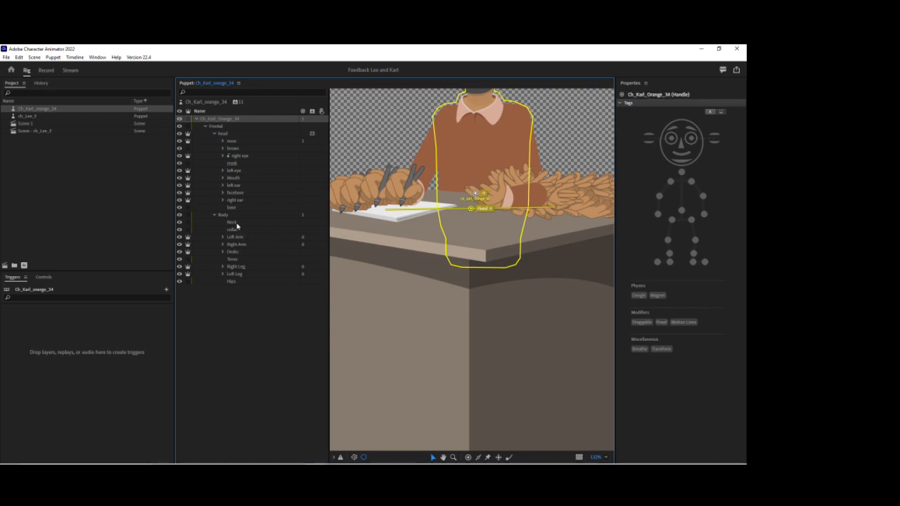
- Move the Desks layer's origin handle to the bottom of the character's torso so the desk attaches there
{"action": "left_click", "coordinate": [232, 253]}
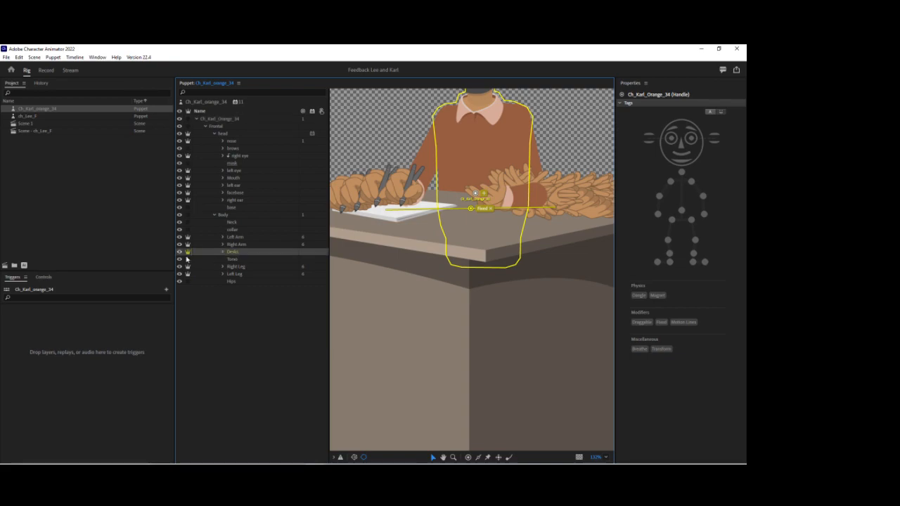
{"action": "key", "text": "z"}
{"action": "left_click", "coordinate": [444, 353], "text": "alt"}
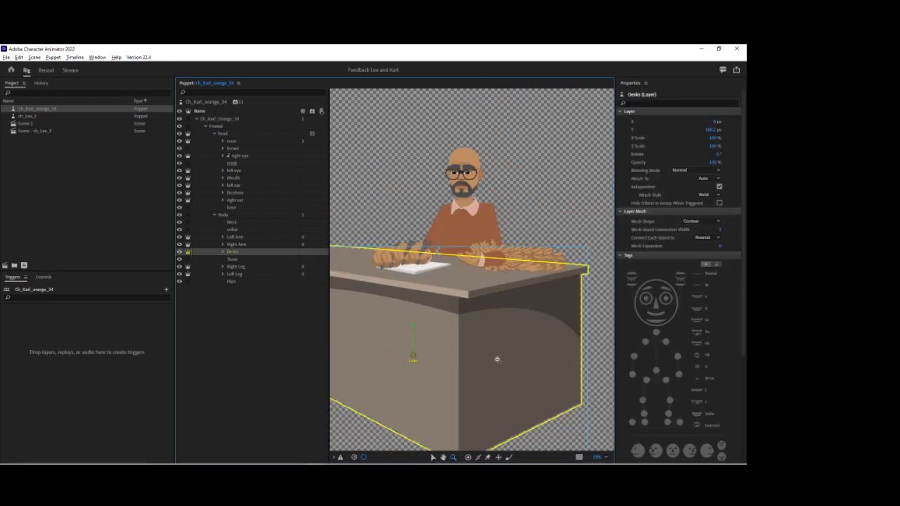
{"action": "left_click", "coordinate": [497, 359], "text": "alt"}
{"action": "left_click", "coordinate": [432, 457]}
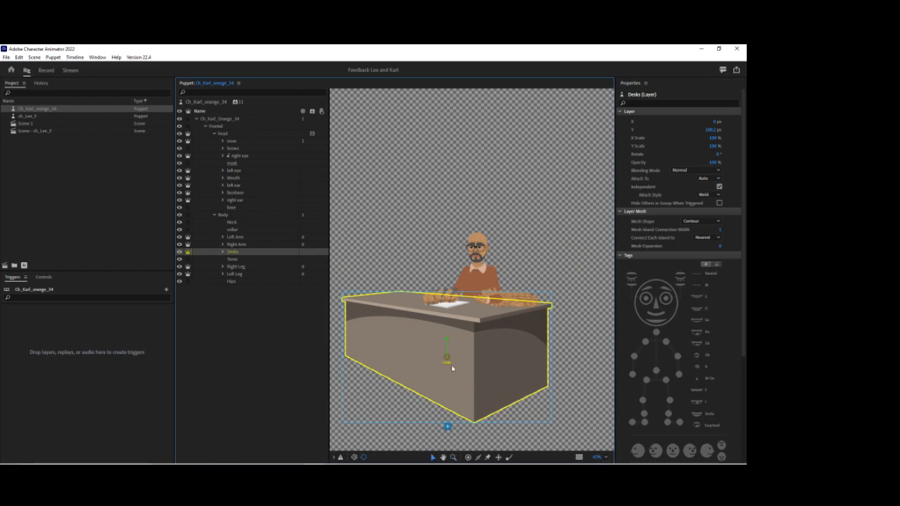
{"action": "left_click_drag", "start_coordinate": [447, 360], "coordinate": [479, 324]}
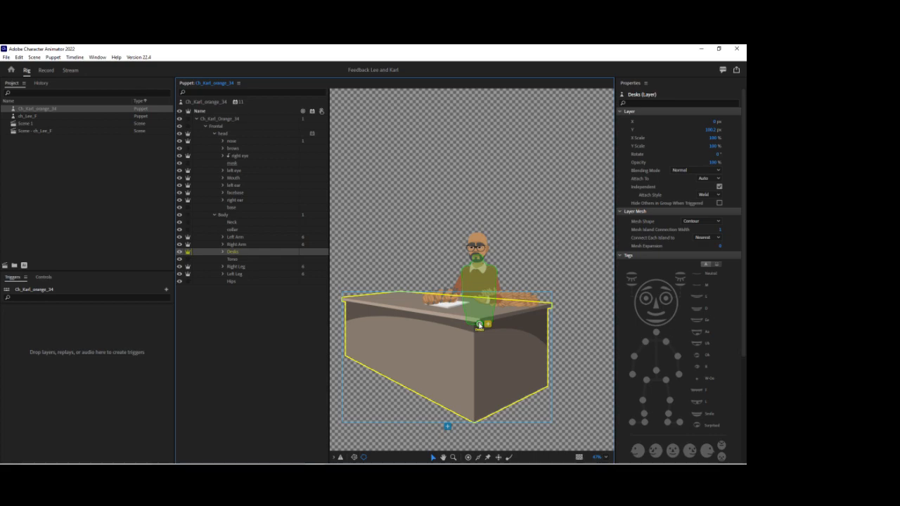
{"action": "left_click", "coordinate": [408, 281]}
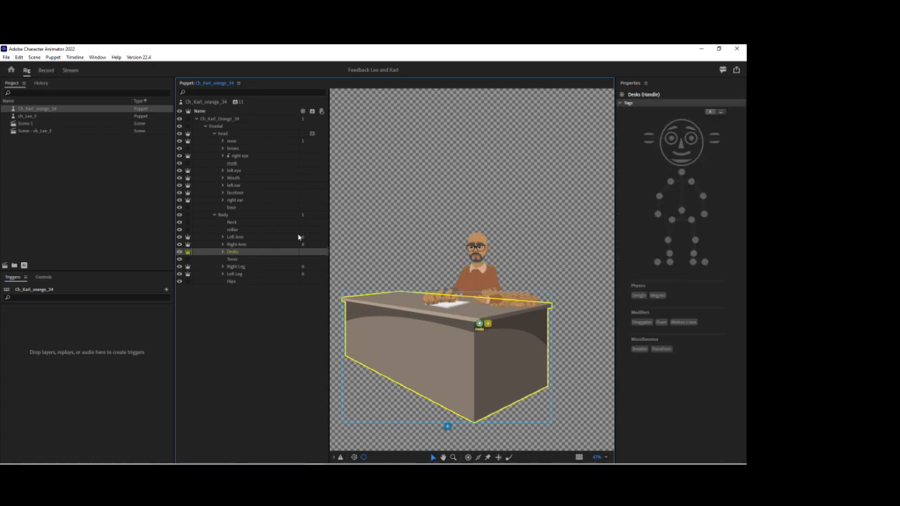
{"action": "left_click", "coordinate": [227, 215]}
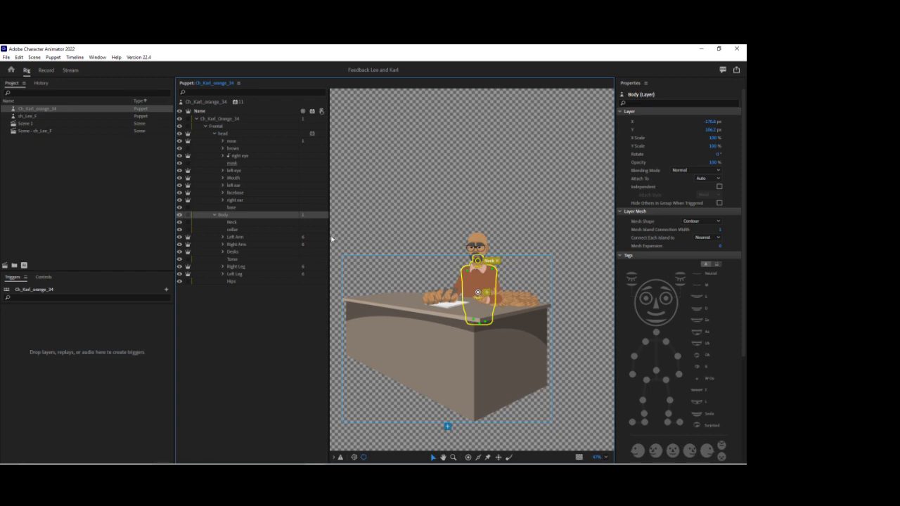
{"action": "left_click", "coordinate": [226, 119]}
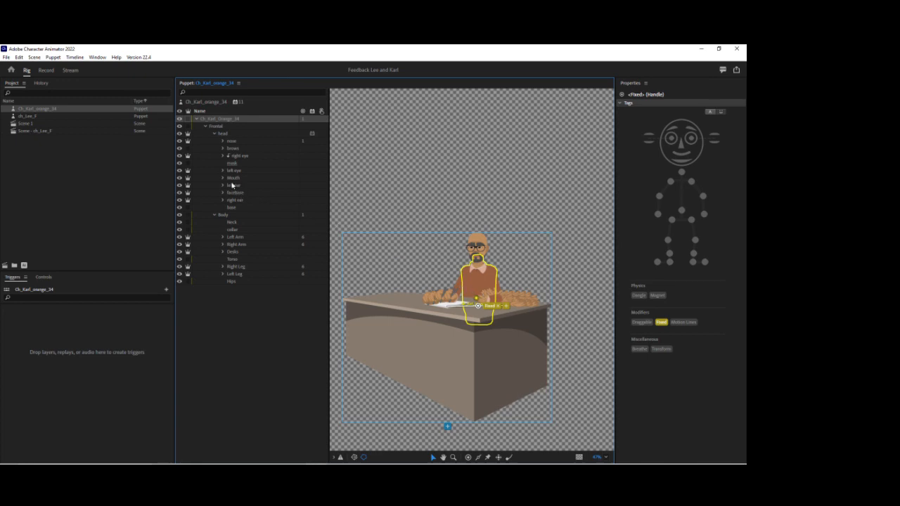
- Create a swap set from the brows layer and set its surprised trigger to Latch
{"action": "left_click", "coordinate": [234, 149]}
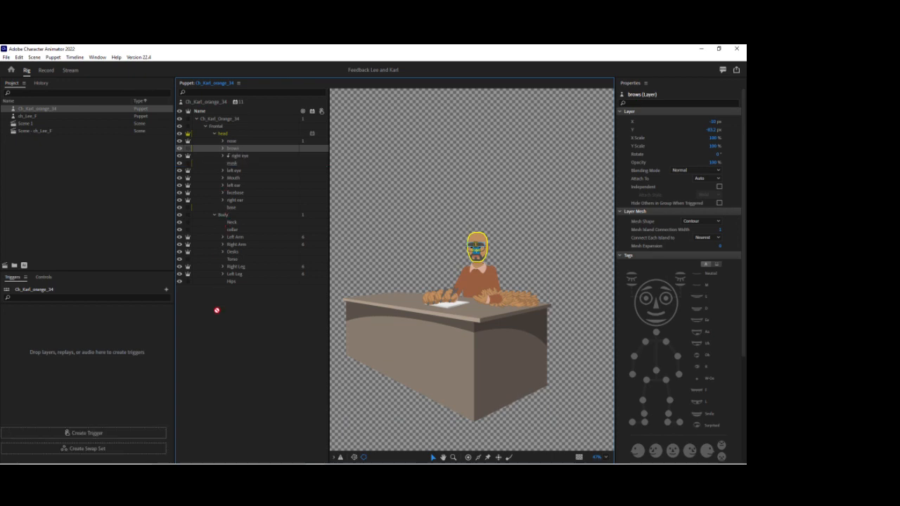
{"action": "left_click", "coordinate": [152, 451]}
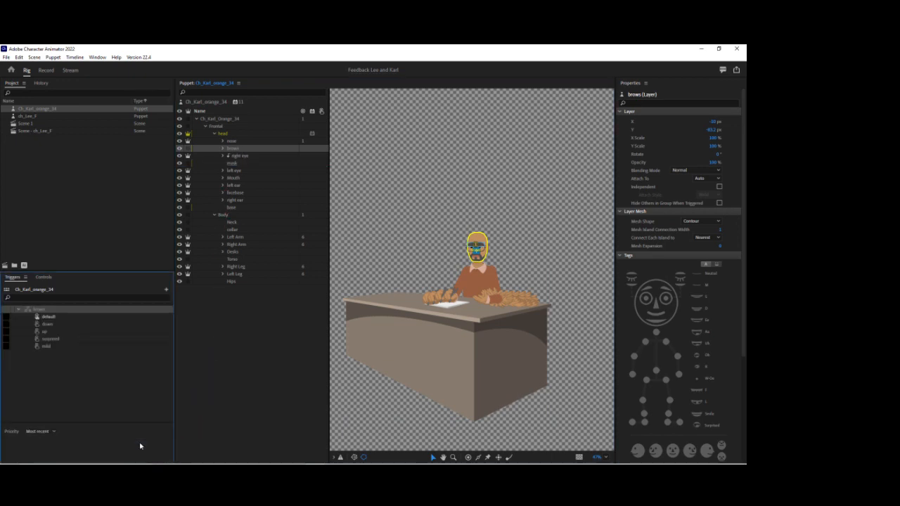
{"action": "left_click", "coordinate": [4, 339]}
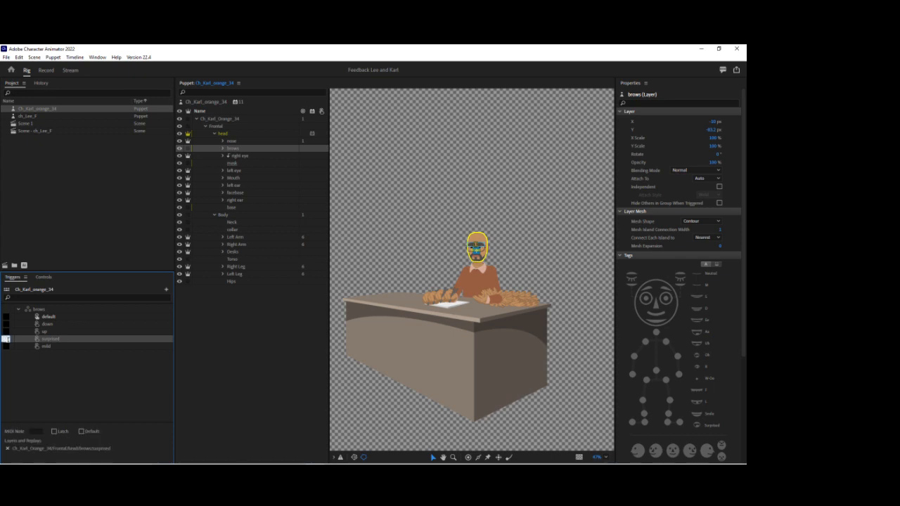
- Add the Cycle Layers behavior to both the right and left eyebrow layers inside the surprised brows group
{"action": "left_click", "coordinate": [223, 148]}
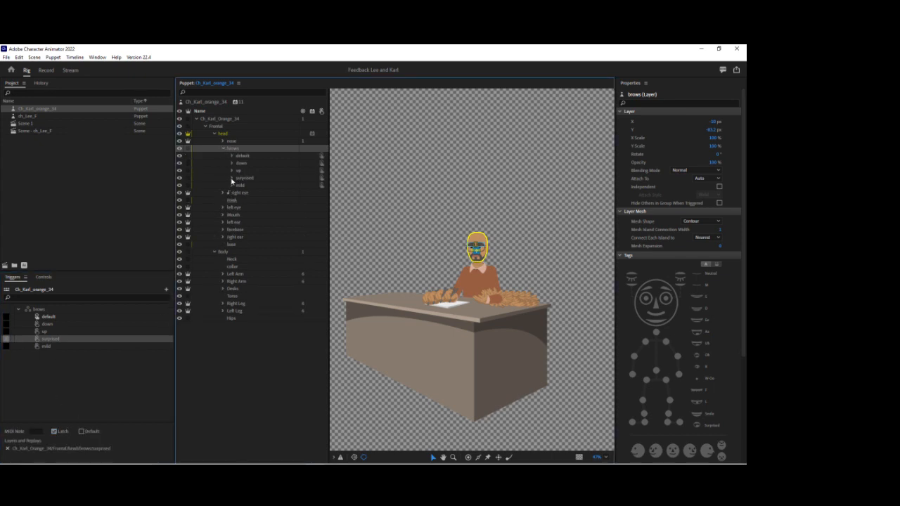
{"action": "left_click", "coordinate": [232, 179]}
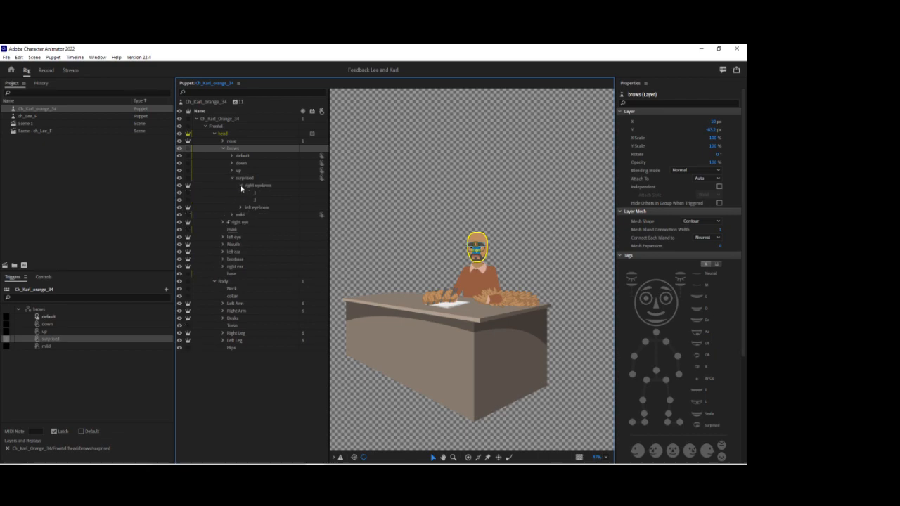
{"action": "left_click", "coordinate": [261, 186]}
{"action": "left_click", "coordinate": [256, 192], "text": "shift"}
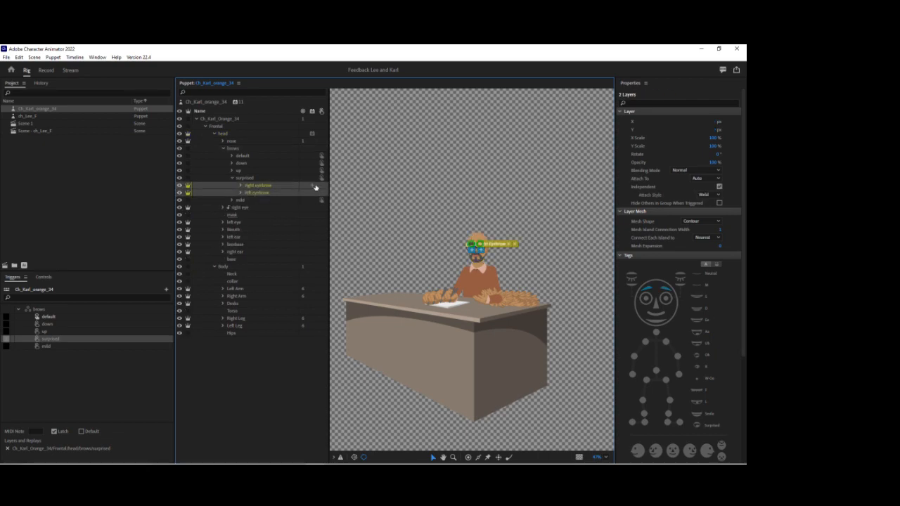
{"action": "right_click", "coordinate": [315, 185]}
{"action": "left_click", "coordinate": [341, 212]}
{"action": "scroll", "coordinate": [693, 401], "scroll_direction": "down", "scroll_amount": 5}
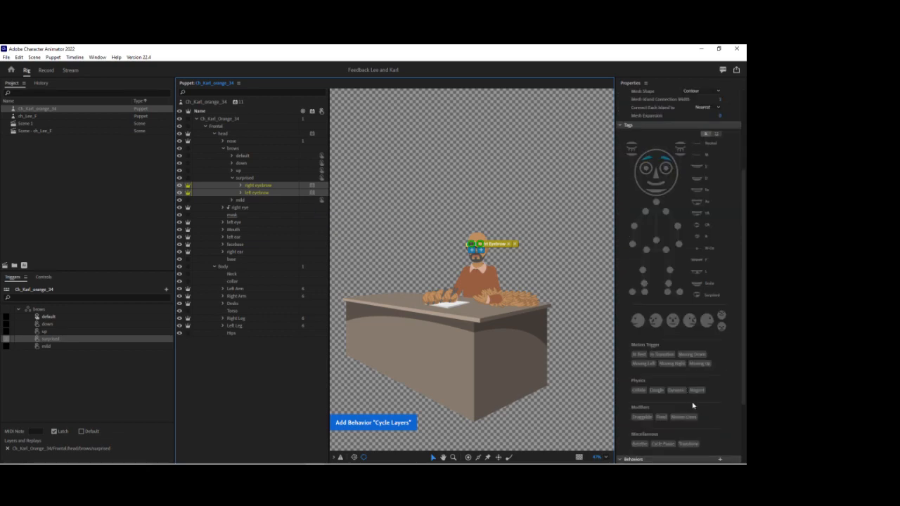
- Set the eyebrow cycle's advance interval in frames and enable Forward and Reverse and Hold on Last Layer
{"action": "left_click", "coordinate": [712, 402]}
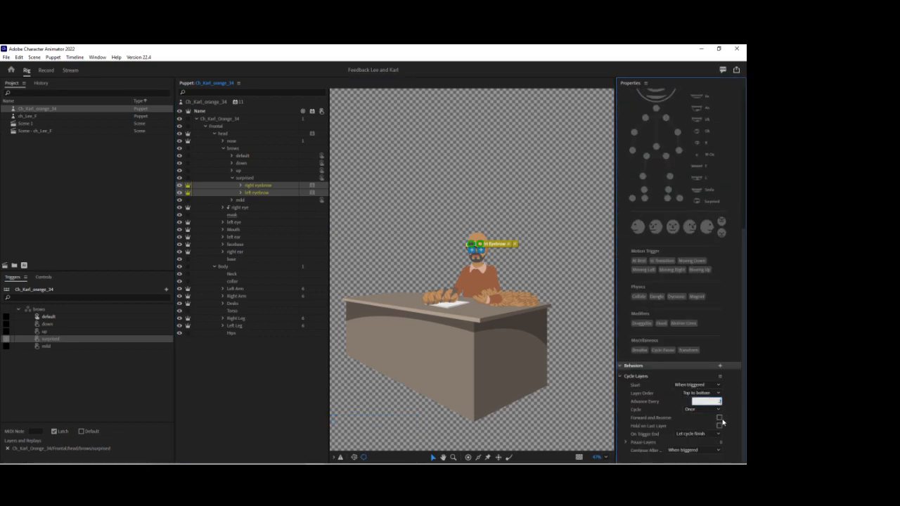
{"action": "key", "text": "Tab"}
{"action": "key", "text": "space"}
{"action": "left_click", "coordinate": [718, 426]}
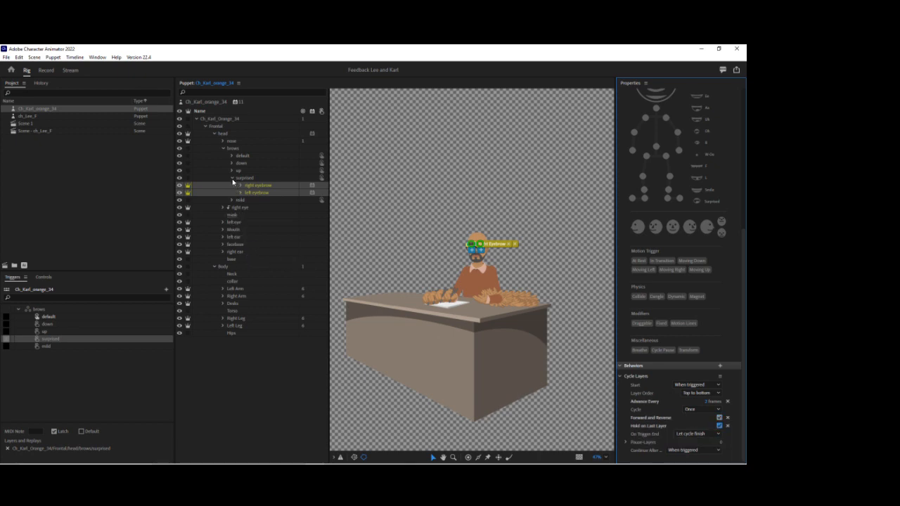
{"action": "left_click", "coordinate": [223, 148]}
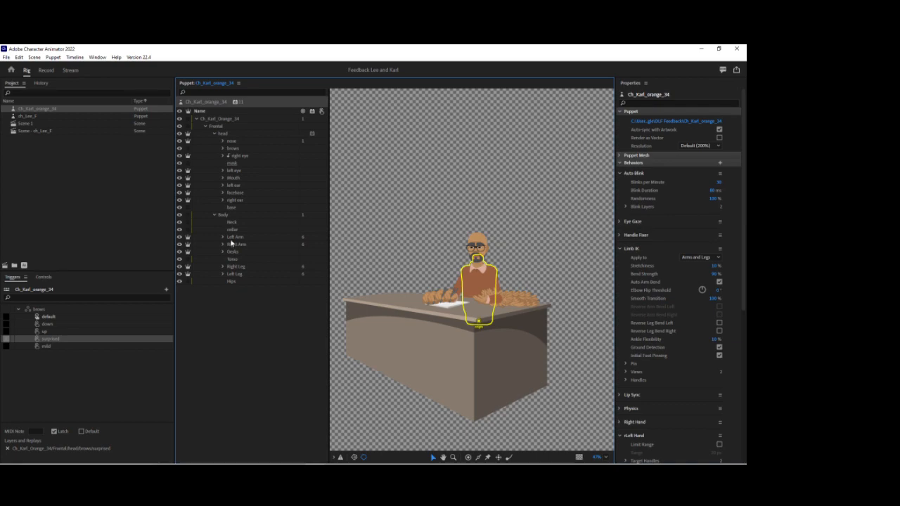
- Create a swap set from the left forearms layer inside the Left Arm group
{"action": "left_click", "coordinate": [227, 240]}
{"action": "left_click", "coordinate": [223, 237]}
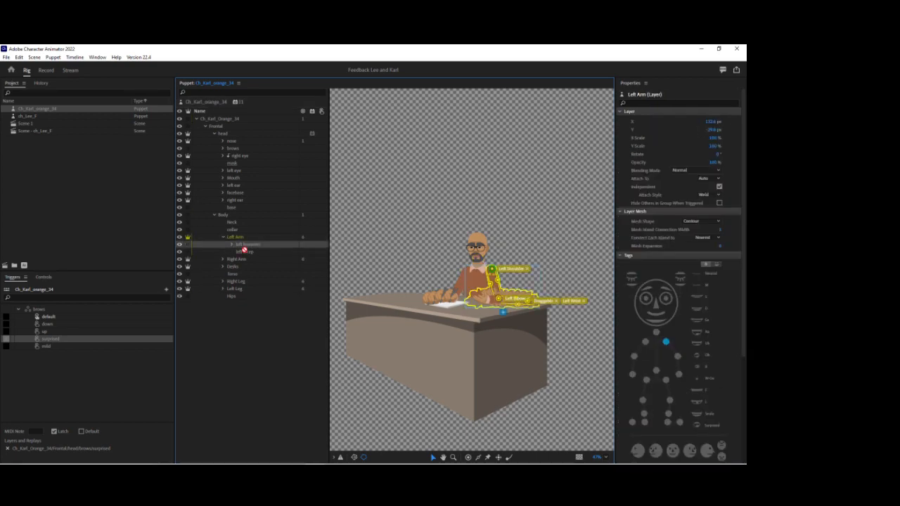
{"action": "left_click_drag", "start_coordinate": [224, 320], "coordinate": [133, 447]}
{"action": "left_click", "coordinate": [19, 310]}
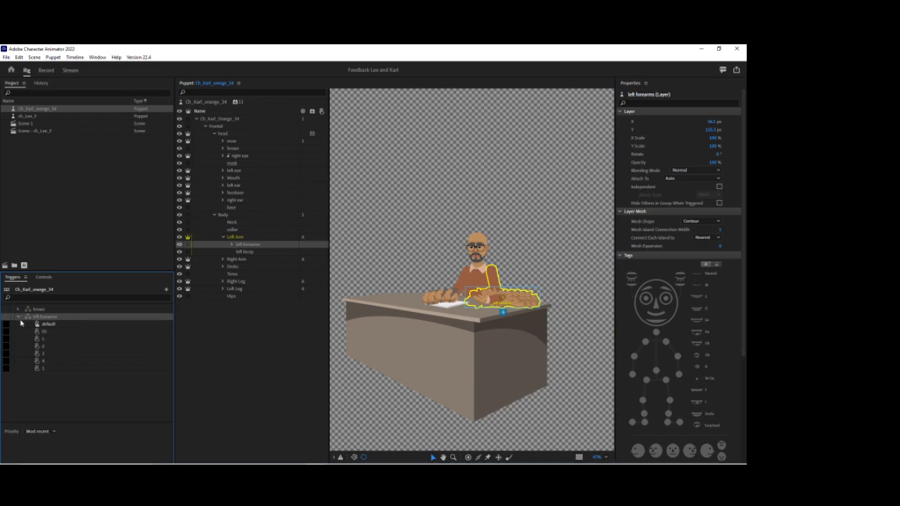
- Enable Latch on the left forearms swap set's trigger 5 and assign it the key 5
{"action": "left_click", "coordinate": [8, 370]}
{"action": "left_click", "coordinate": [9, 370]}
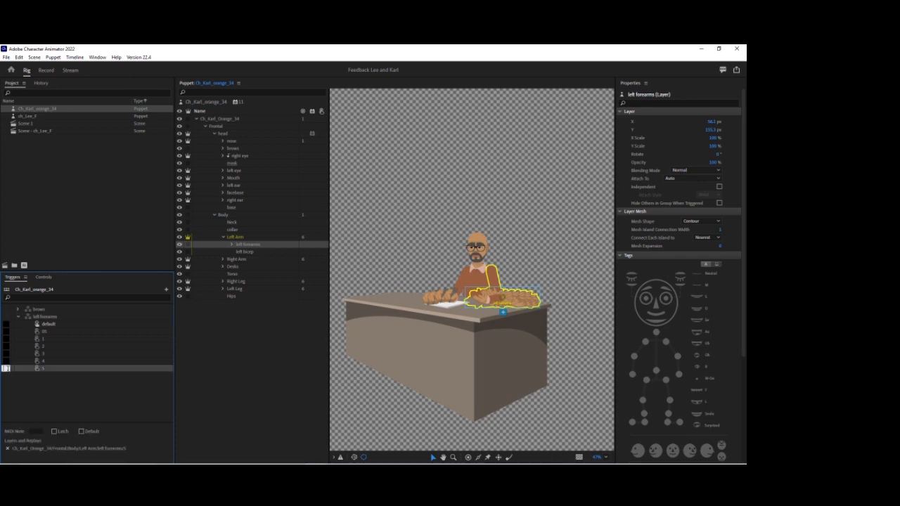
{"action": "left_click", "coordinate": [54, 431]}
{"action": "key", "text": "5"}
{"action": "left_click", "coordinate": [18, 317]}
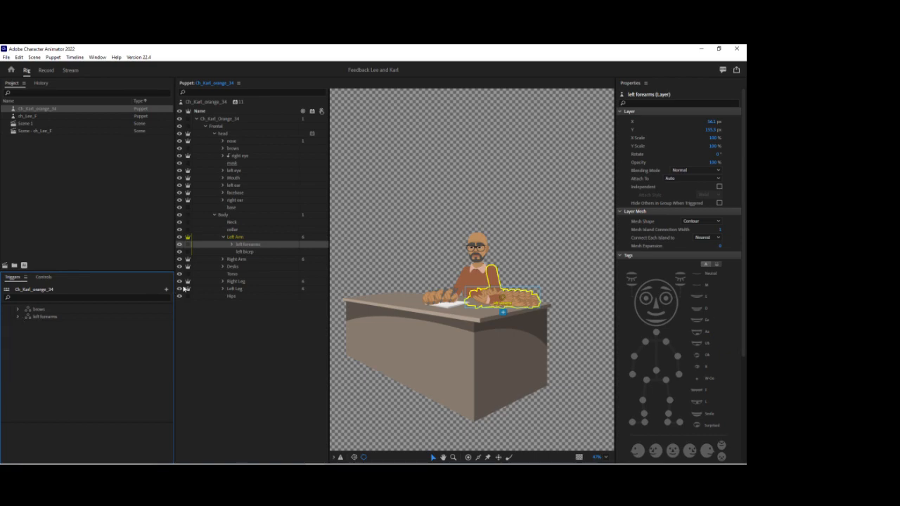
- Create a swap set from the hands layer in the default left forearm and rename it left hands
{"action": "left_click", "coordinate": [232, 244]}
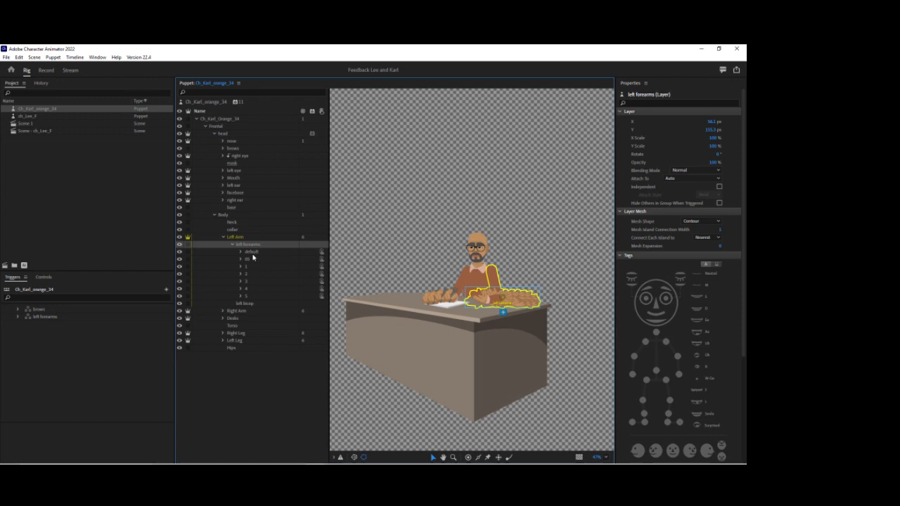
{"action": "left_click", "coordinate": [241, 251]}
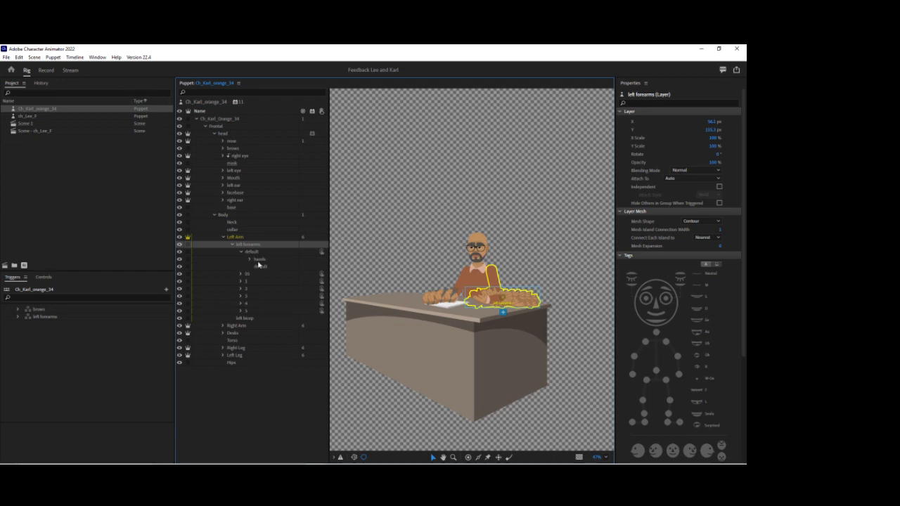
{"action": "left_click", "coordinate": [258, 260]}
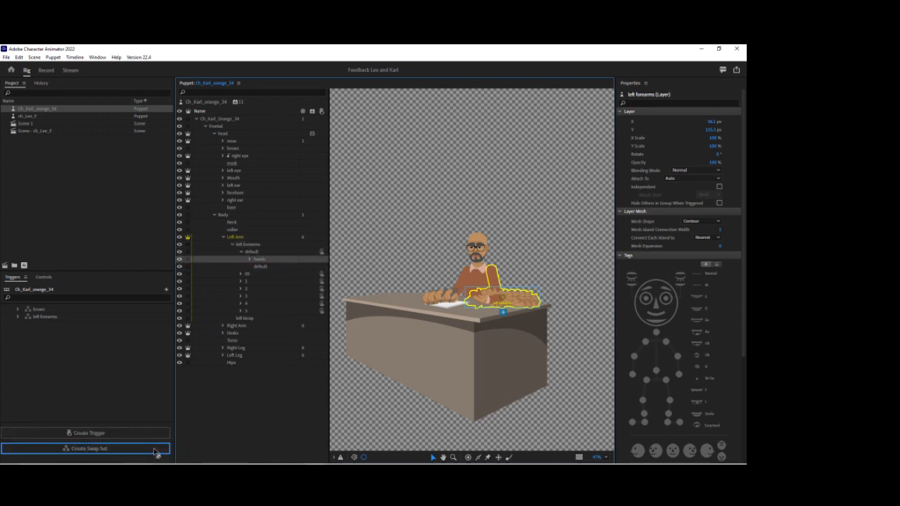
{"action": "left_click", "coordinate": [155, 450]}
{"action": "right_click", "coordinate": [47, 327]}
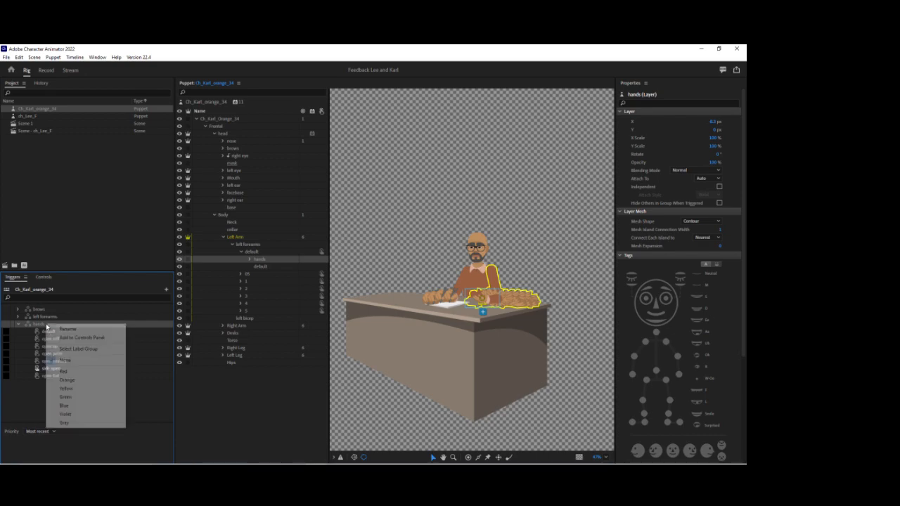
{"action": "left_click", "coordinate": [68, 329]}
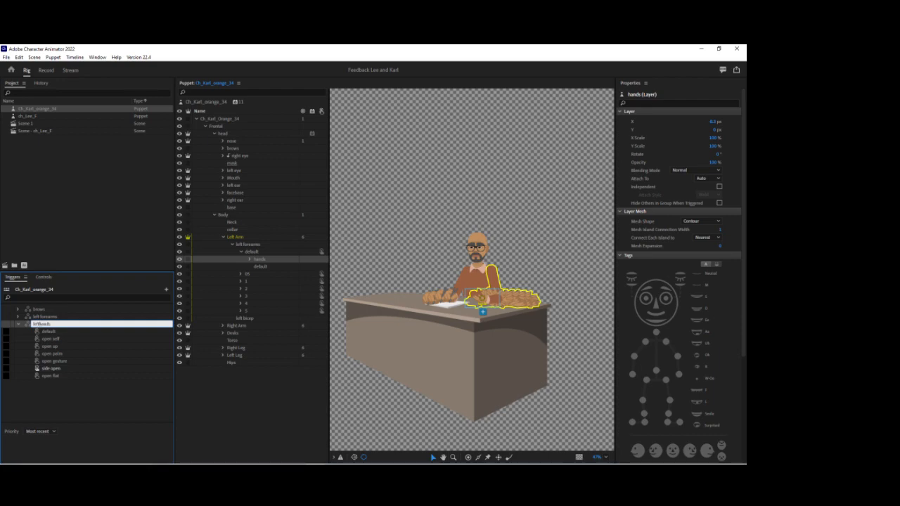
{"action": "key", "text": "Return"}
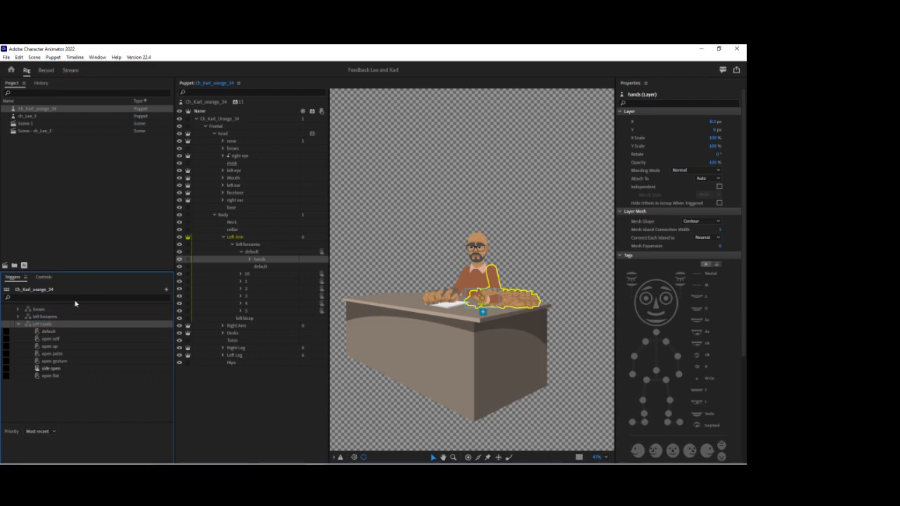
- Collapse the default left forearm group and expand the six other forearm groups under left forearms
{"action": "left_click", "coordinate": [241, 252]}
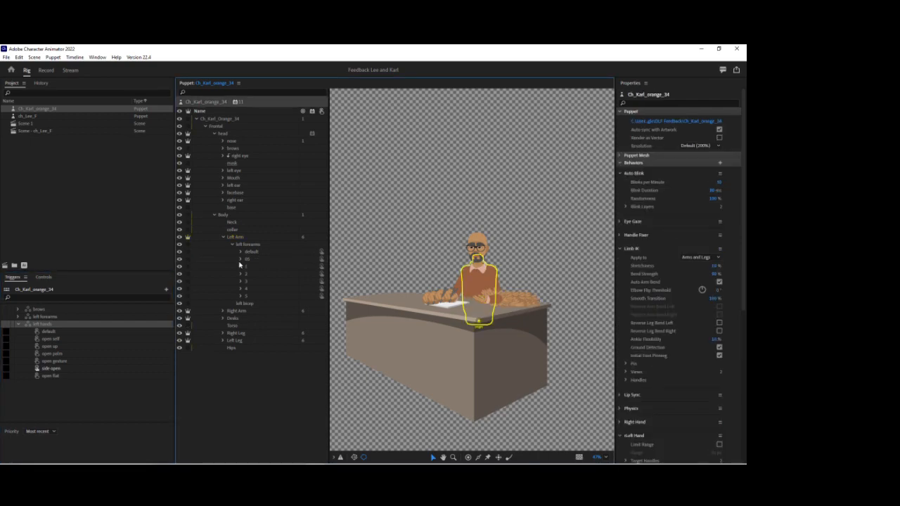
{"action": "left_click", "coordinate": [241, 281]}
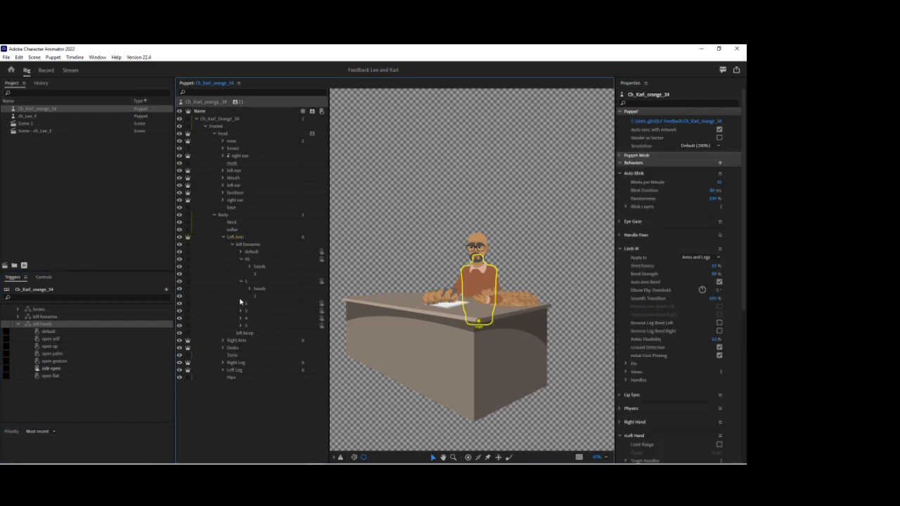
{"action": "left_click", "coordinate": [241, 303]}
{"action": "left_click", "coordinate": [242, 325]}
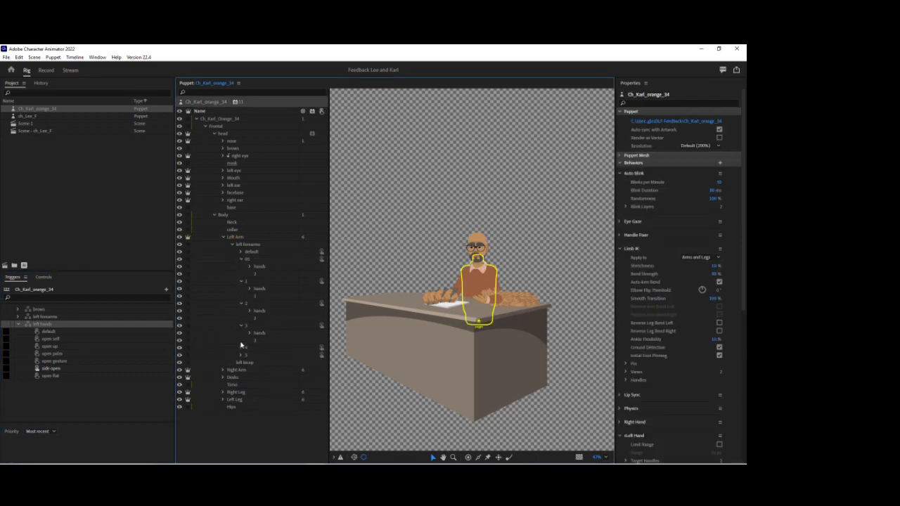
{"action": "left_click", "coordinate": [241, 347]}
{"action": "left_click", "coordinate": [241, 369]}
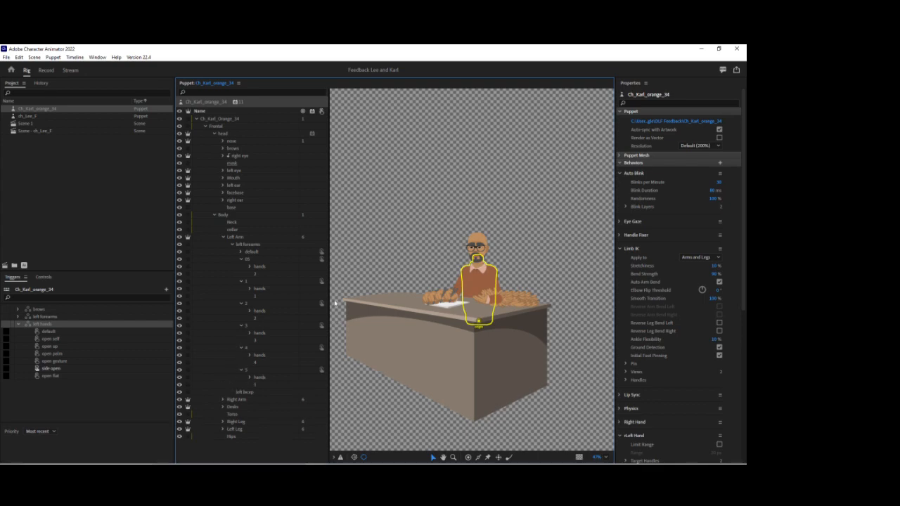
- Expand the hands group inside each of the six non-default left forearm groups to list their hand pose layers
{"action": "left_click", "coordinate": [250, 266]}
{"action": "scroll", "coordinate": [261, 284], "scroll_direction": "down", "scroll_amount": 2}
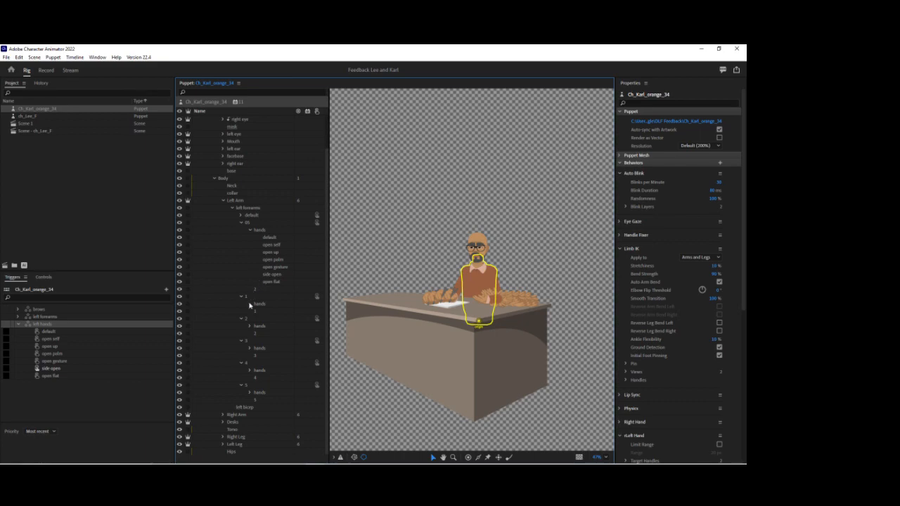
{"action": "left_click", "coordinate": [250, 303]}
{"action": "scroll", "coordinate": [250, 325], "scroll_direction": "down", "scroll_amount": 3}
{"action": "left_click", "coordinate": [257, 326]}
{"action": "scroll", "coordinate": [254, 358], "scroll_direction": "down", "scroll_amount": 2}
{"action": "left_click", "coordinate": [258, 364]}
{"action": "scroll", "coordinate": [258, 364], "scroll_direction": "down", "scroll_amount": 3}
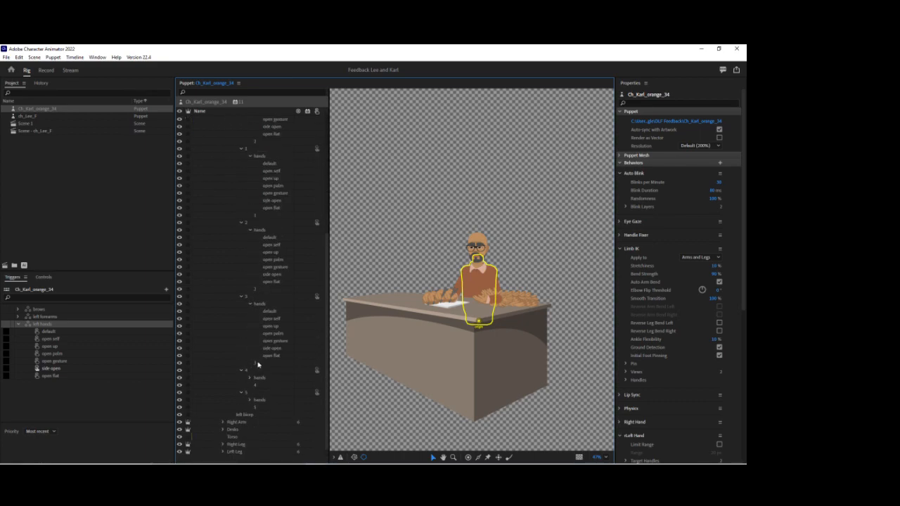
{"action": "left_click", "coordinate": [250, 377]}
{"action": "scroll", "coordinate": [251, 409], "scroll_direction": "down", "scroll_amount": 2}
{"action": "left_click", "coordinate": [249, 407]}
{"action": "scroll", "coordinate": [267, 365], "scroll_direction": "up", "scroll_amount": 1}
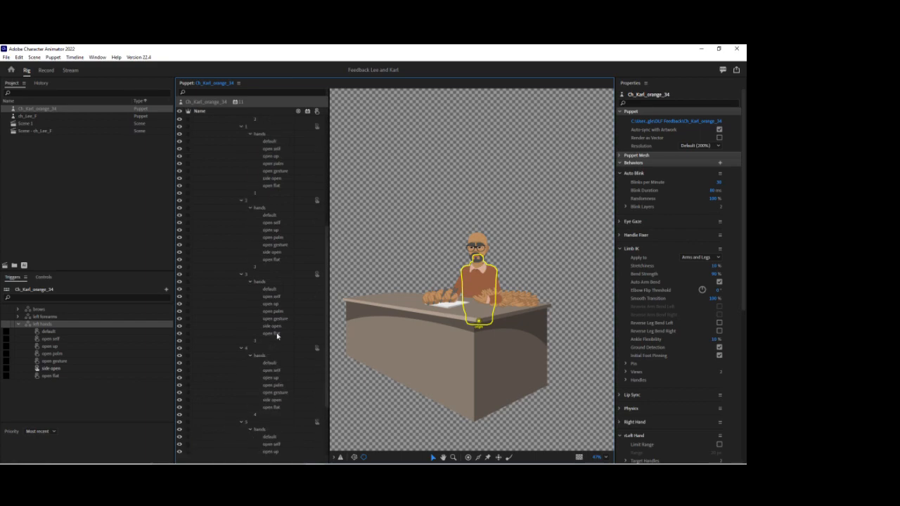
- Add the default hand layers of the six other left forearms to the default trigger in the left hands swap set
{"action": "left_click", "coordinate": [272, 142]}
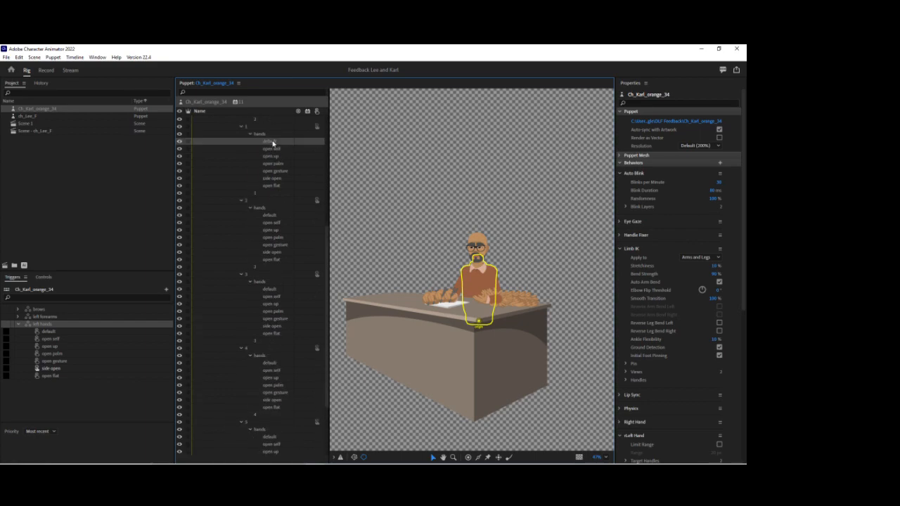
{"action": "left_click", "coordinate": [269, 215], "text": "ctrl"}
{"action": "left_click", "coordinate": [277, 290], "text": "ctrl"}
{"action": "left_click", "coordinate": [268, 364], "text": "ctrl"}
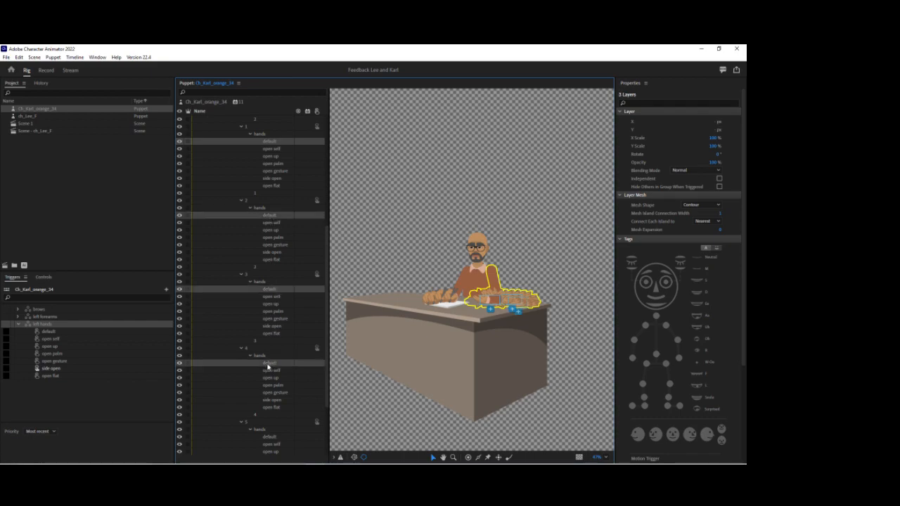
{"action": "left_click", "coordinate": [272, 437], "text": "ctrl"}
{"action": "scroll", "coordinate": [281, 432], "scroll_direction": "down", "scroll_amount": 3}
{"action": "scroll", "coordinate": [285, 428], "scroll_direction": "up", "scroll_amount": 5}
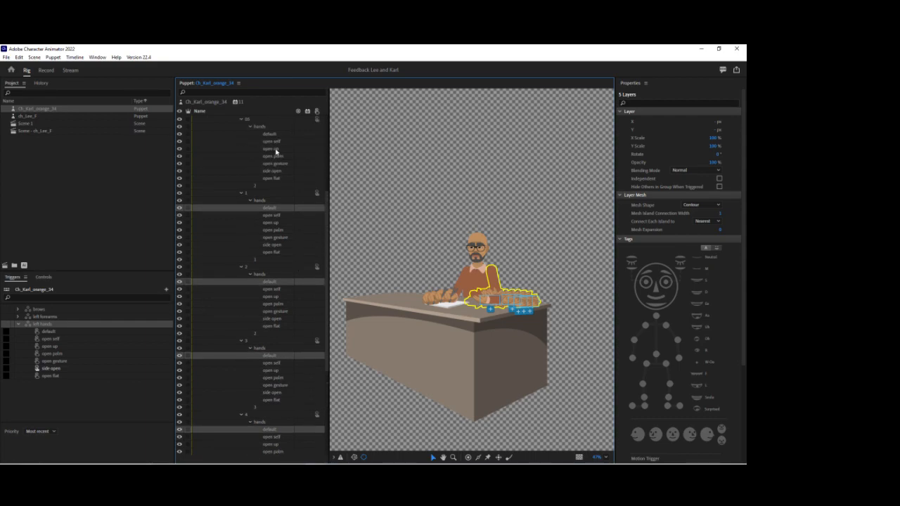
{"action": "left_click", "coordinate": [270, 134], "text": "ctrl"}
{"action": "left_click_drag", "start_coordinate": [275, 284], "coordinate": [95, 333]}
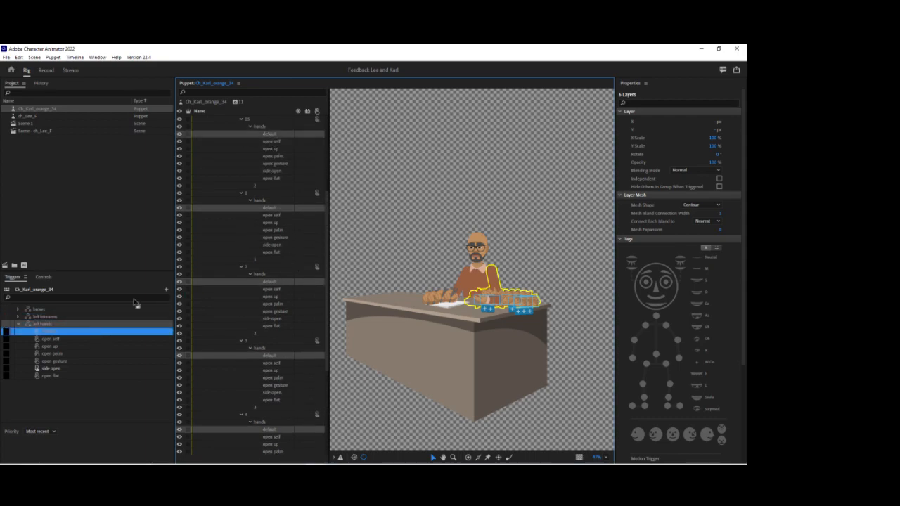
- Add the open self hand layers from the six other left forearms to the left hands swap set's open self trigger
{"action": "left_click", "coordinate": [273, 142]}
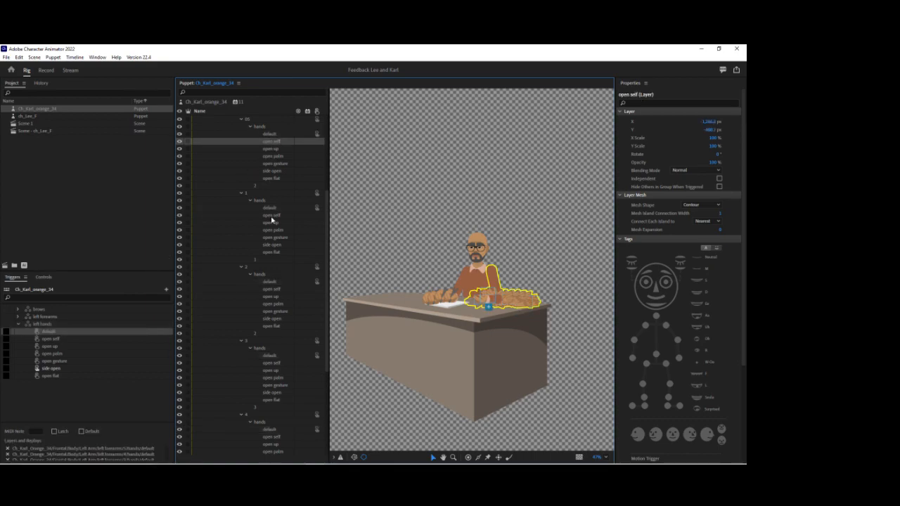
{"action": "left_click", "coordinate": [271, 215], "text": "ctrl"}
{"action": "left_click", "coordinate": [267, 290], "text": "ctrl"}
{"action": "left_click", "coordinate": [268, 363], "text": "ctrl"}
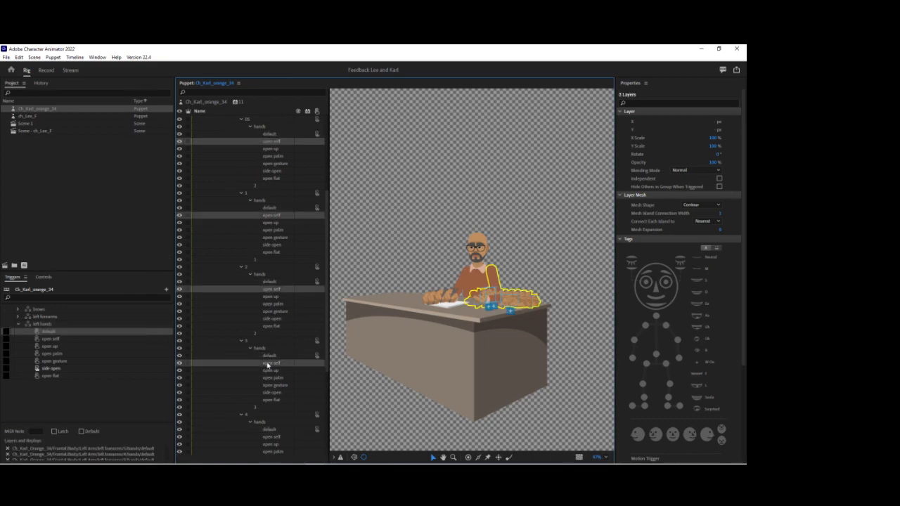
{"action": "left_click", "coordinate": [277, 437], "text": "ctrl"}
{"action": "scroll", "coordinate": [288, 418], "scroll_direction": "down", "scroll_amount": 3}
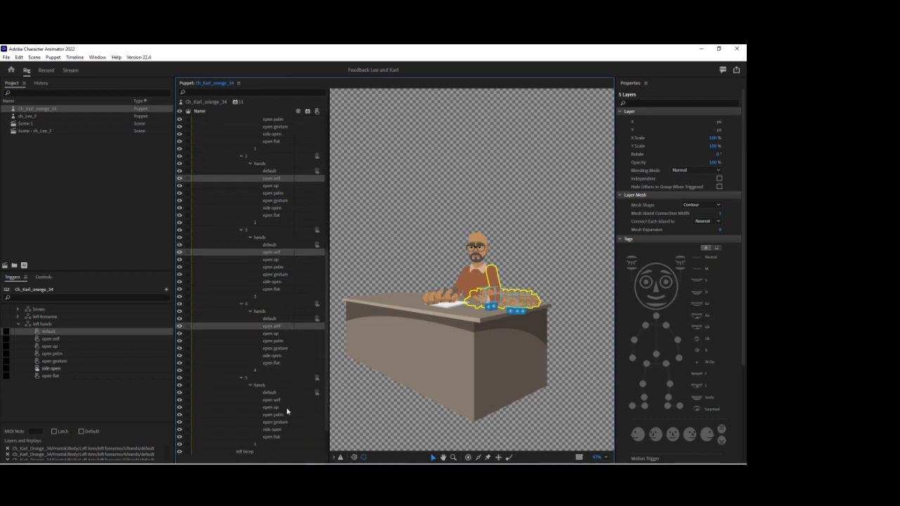
{"action": "left_click", "coordinate": [278, 400], "text": "ctrl"}
{"action": "left_click_drag", "start_coordinate": [279, 404], "coordinate": [93, 342]}
- Assign the open up hand layers of the six other left forearms to the open up trigger in left hands
{"action": "scroll", "coordinate": [265, 260], "scroll_direction": "up", "scroll_amount": 3}
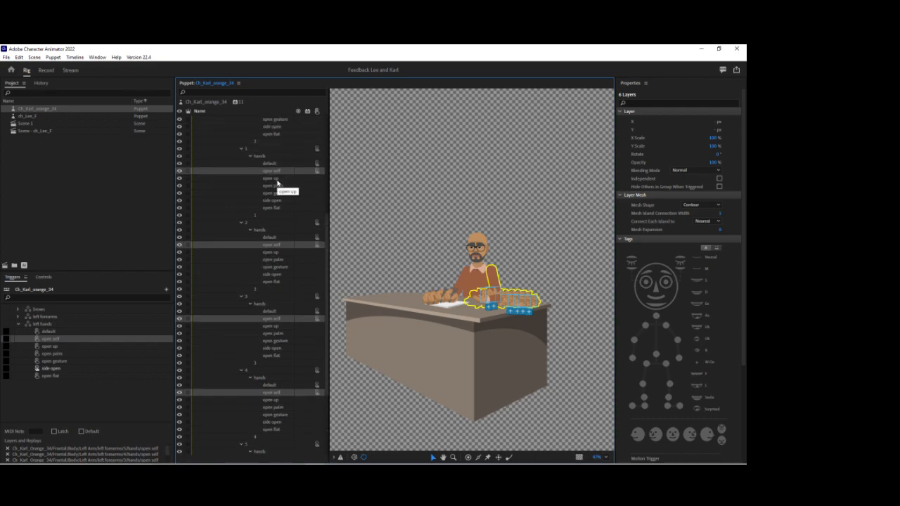
{"action": "scroll", "coordinate": [278, 182], "scroll_direction": "up", "scroll_amount": 1}
{"action": "left_click", "coordinate": [270, 127]}
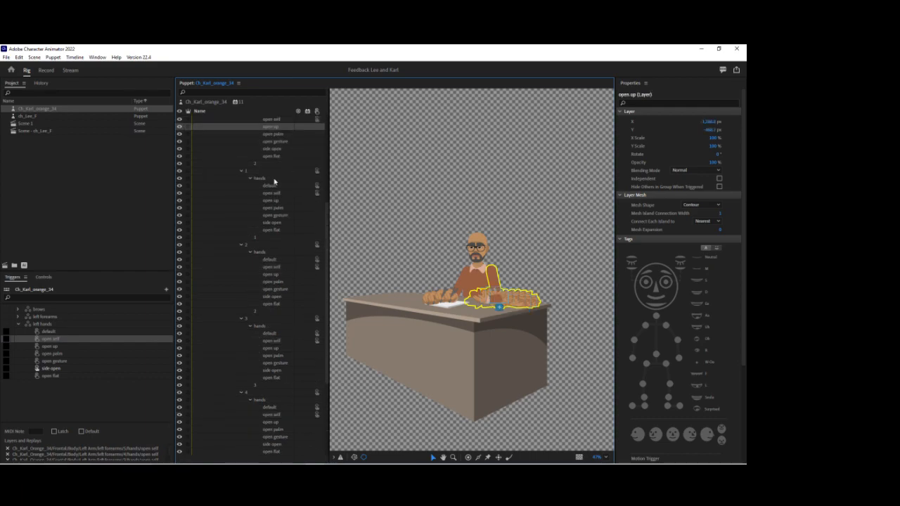
{"action": "left_click", "coordinate": [274, 200], "text": "ctrl"}
{"action": "left_click", "coordinate": [278, 275], "text": "ctrl"}
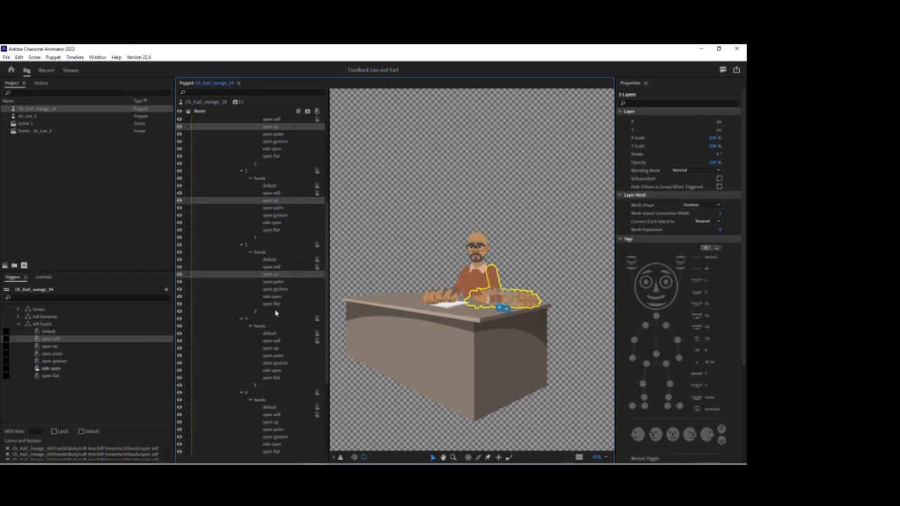
{"action": "left_click", "coordinate": [278, 348], "text": "ctrl"}
{"action": "left_click", "coordinate": [279, 422], "text": "ctrl"}
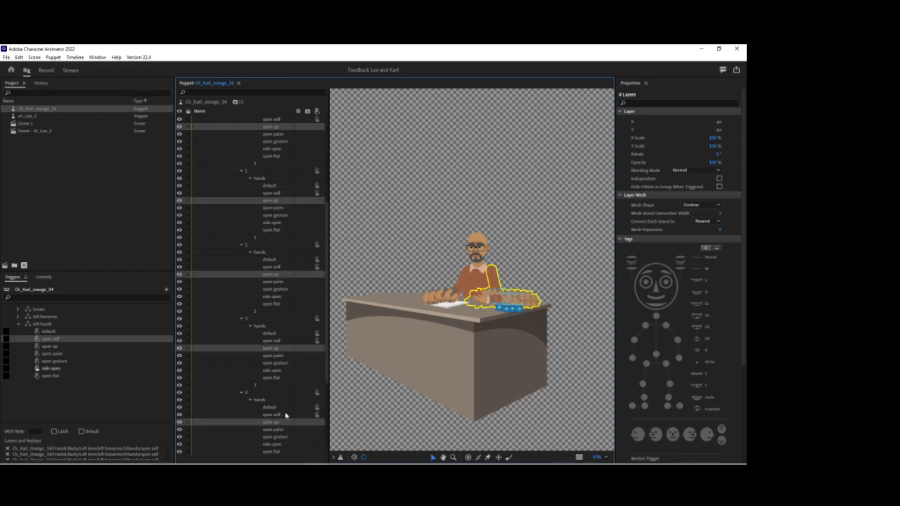
{"action": "scroll", "coordinate": [286, 420], "scroll_direction": "down", "scroll_amount": 3}
{"action": "left_click", "coordinate": [279, 429], "text": "ctrl"}
{"action": "left_click_drag", "start_coordinate": [278, 430], "coordinate": [79, 348]}
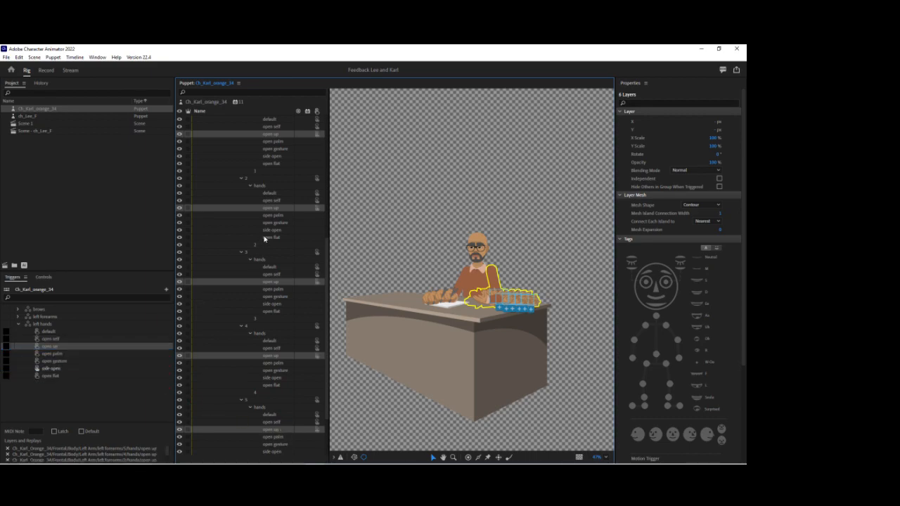
- Assign the open palm hand layers of the six other left forearms to the open palm trigger in left hands
{"action": "scroll", "coordinate": [268, 237], "scroll_direction": "down", "scroll_amount": 2}
{"action": "left_click", "coordinate": [281, 158]}
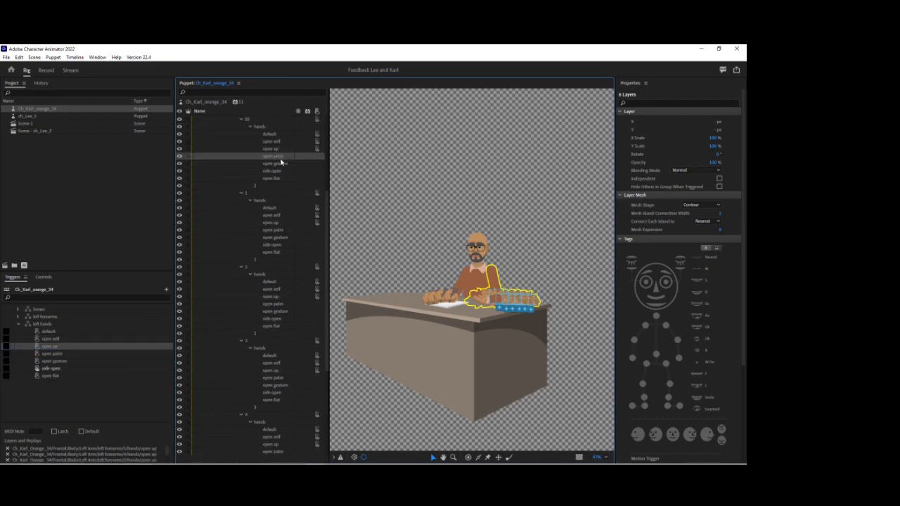
{"action": "left_click", "coordinate": [283, 231], "text": "ctrl"}
{"action": "left_click", "coordinate": [275, 304], "text": "ctrl"}
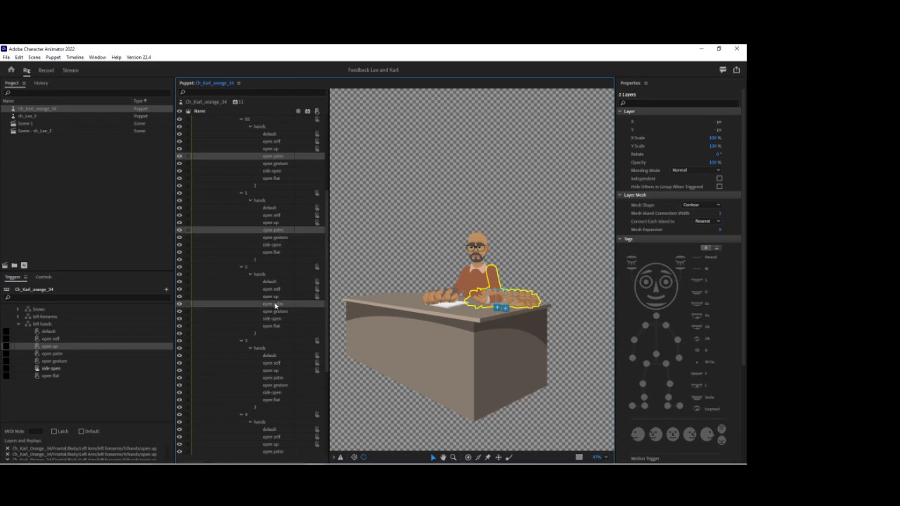
{"action": "left_click", "coordinate": [281, 378], "text": "ctrl"}
{"action": "left_click", "coordinate": [274, 453], "text": "ctrl"}
{"action": "scroll", "coordinate": [293, 423], "scroll_direction": "down", "scroll_amount": 2}
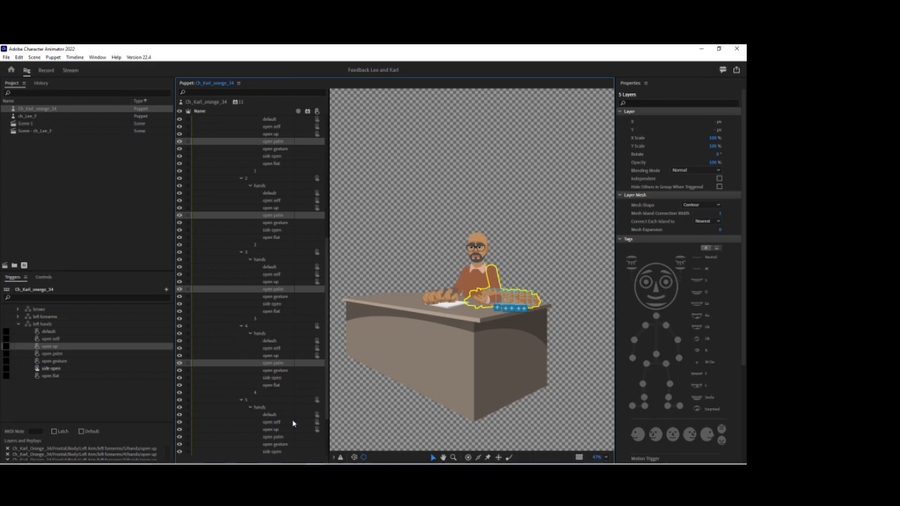
{"action": "scroll", "coordinate": [291, 422], "scroll_direction": "down", "scroll_amount": 1}
{"action": "left_click", "coordinate": [276, 414], "text": "ctrl"}
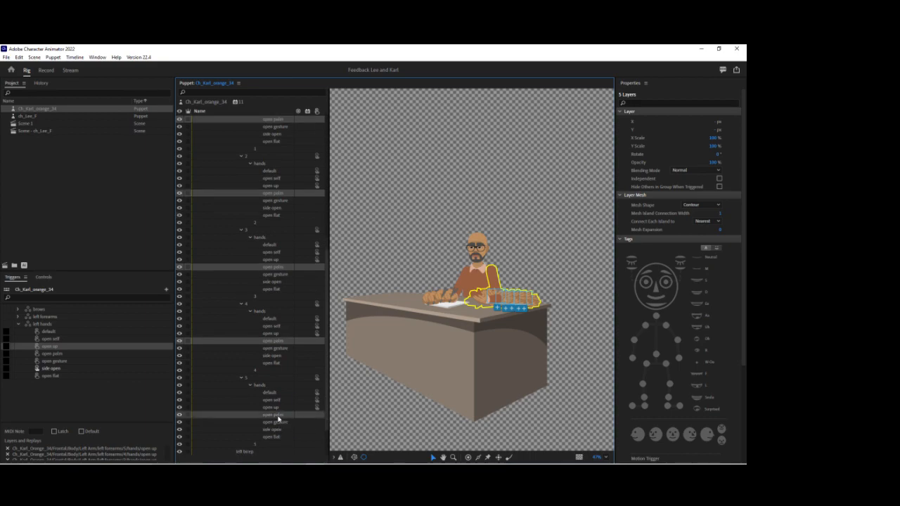
{"action": "left_click_drag", "start_coordinate": [276, 416], "coordinate": [92, 354]}
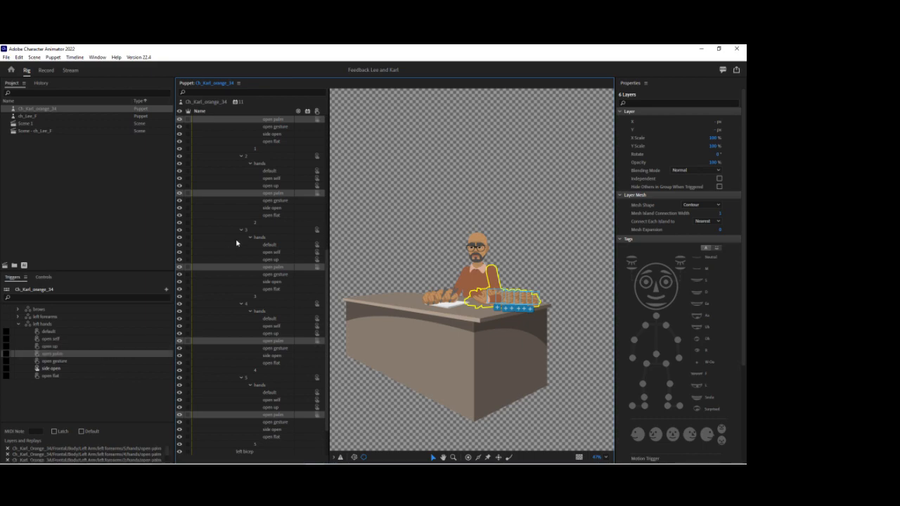
- Assign the open gesture hand layers of the six other left forearms to the open gesture trigger in left hands
{"action": "scroll", "coordinate": [290, 144], "scroll_direction": "up", "scroll_amount": 3}
{"action": "left_click", "coordinate": [281, 142]}
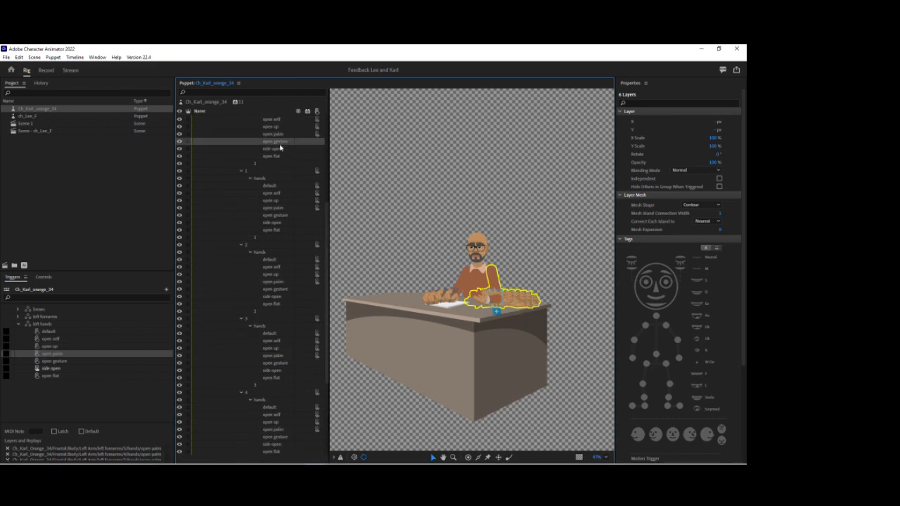
{"action": "left_click", "coordinate": [279, 214], "text": "ctrl"}
{"action": "left_click", "coordinate": [275, 289], "text": "ctrl"}
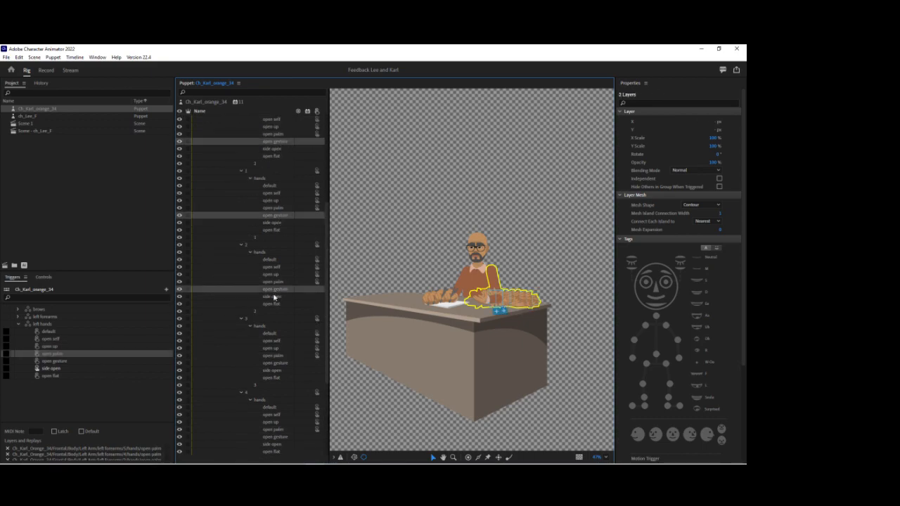
{"action": "left_click", "coordinate": [280, 364], "text": "ctrl"}
{"action": "left_click", "coordinate": [280, 436], "text": "ctrl"}
{"action": "scroll", "coordinate": [285, 429], "scroll_direction": "down", "scroll_amount": 3}
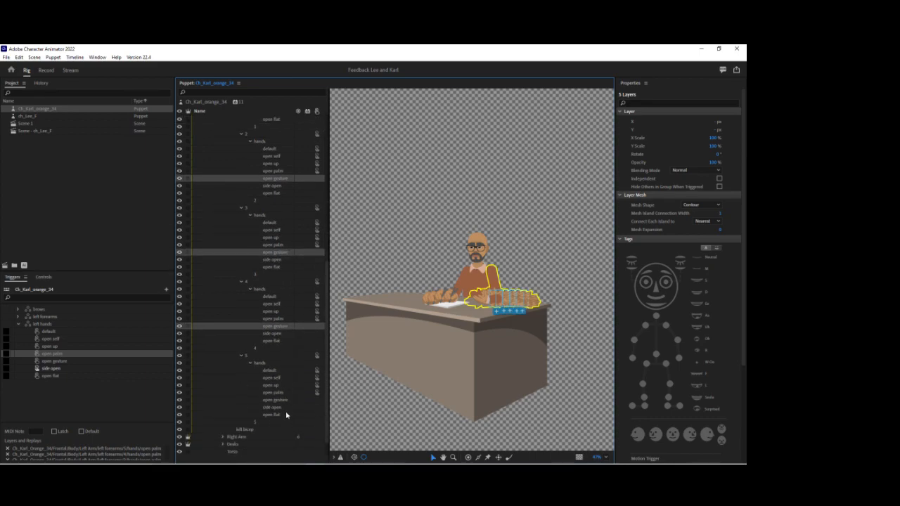
{"action": "left_click", "coordinate": [279, 402], "text": "ctrl"}
{"action": "left_click_drag", "start_coordinate": [222, 402], "coordinate": [98, 369]}
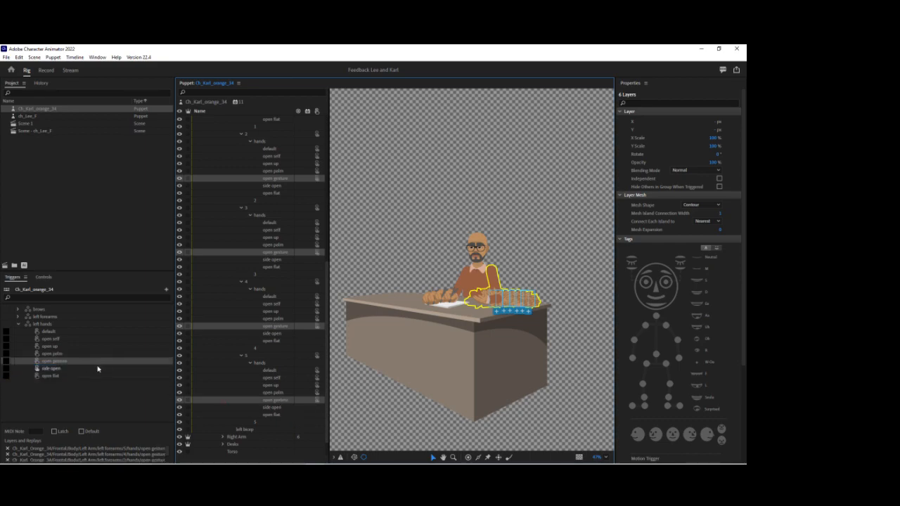
- Assign the side open hand layers of the six other left forearms to the side open trigger in left hands
{"action": "scroll", "coordinate": [204, 321], "scroll_direction": "up", "scroll_amount": 5}
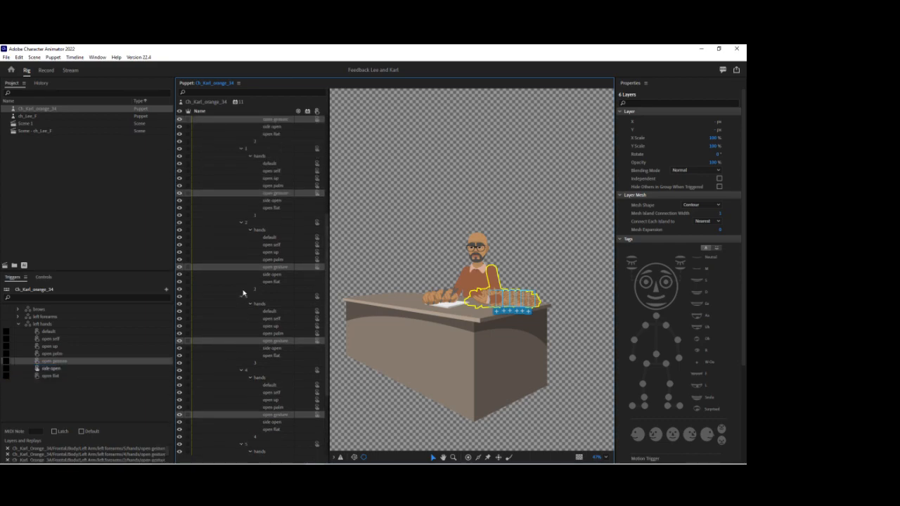
{"action": "left_click", "coordinate": [271, 149]}
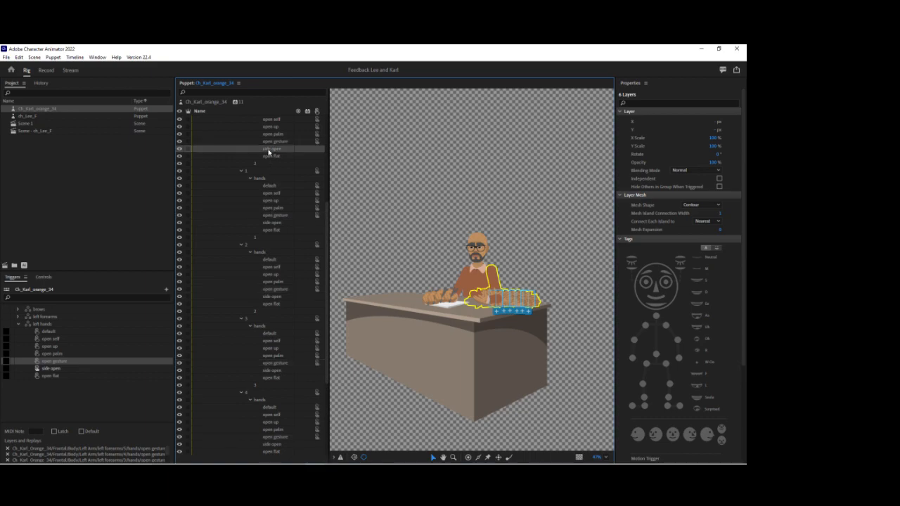
{"action": "left_click", "coordinate": [275, 222], "text": "ctrl"}
{"action": "left_click", "coordinate": [274, 298], "text": "ctrl"}
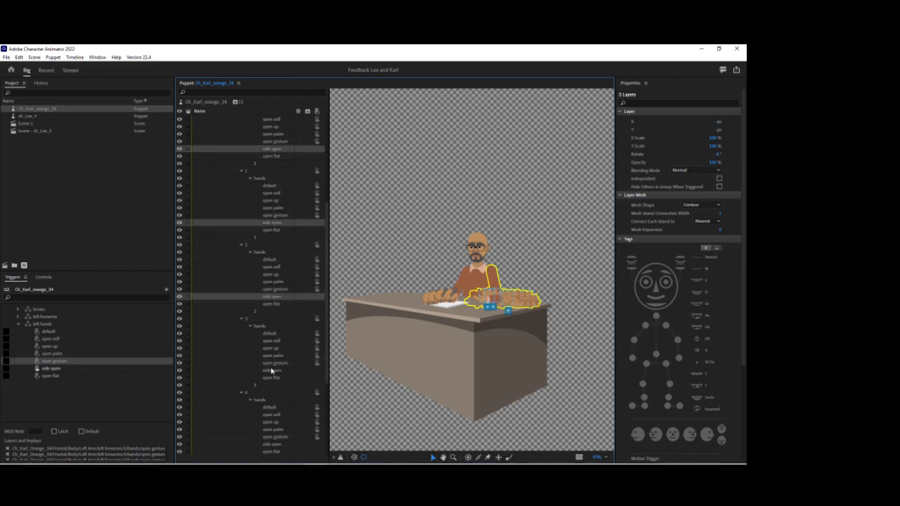
{"action": "left_click", "coordinate": [271, 371], "text": "ctrl"}
{"action": "left_click", "coordinate": [277, 444], "text": "ctrl"}
{"action": "scroll", "coordinate": [292, 421], "scroll_direction": "down", "scroll_amount": 3}
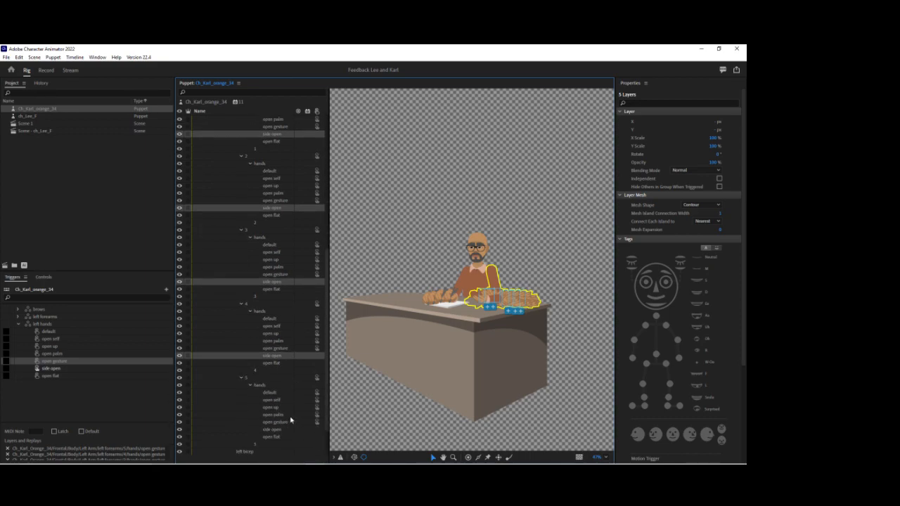
{"action": "left_click", "coordinate": [275, 433], "text": "ctrl"}
{"action": "left_click_drag", "start_coordinate": [276, 434], "coordinate": [122, 363]}
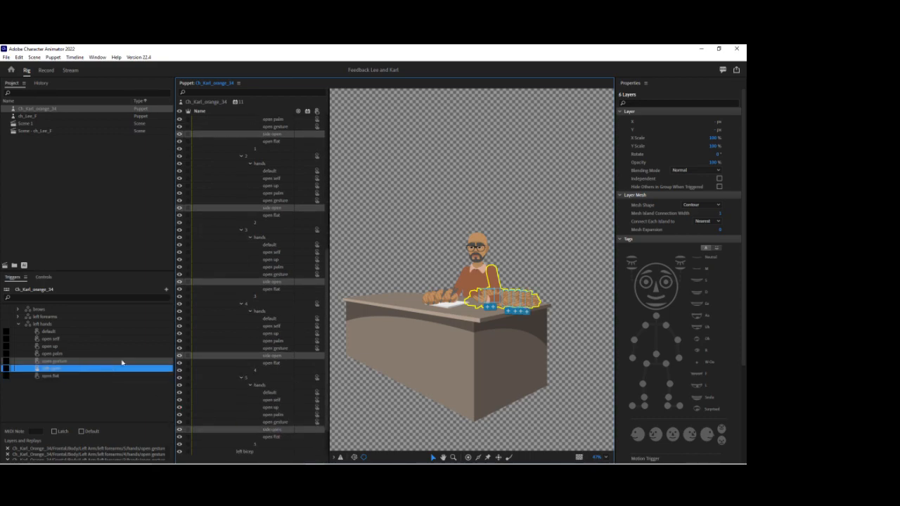
- Assign the open flat hand layers of the six other left forearms to the open flat trigger in left hands
{"action": "scroll", "coordinate": [250, 308], "scroll_direction": "up", "scroll_amount": 3}
{"action": "left_click", "coordinate": [272, 156]}
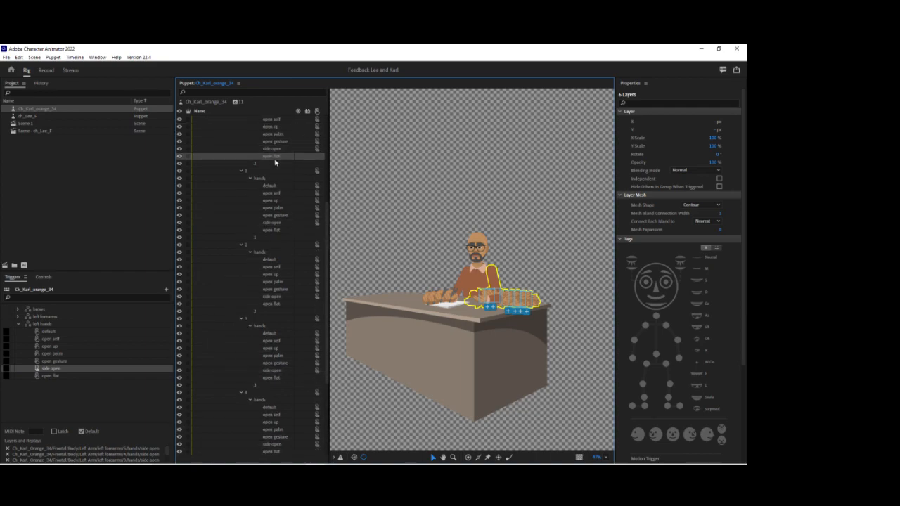
{"action": "left_click", "coordinate": [273, 229], "text": "ctrl"}
{"action": "left_click", "coordinate": [272, 305], "text": "ctrl"}
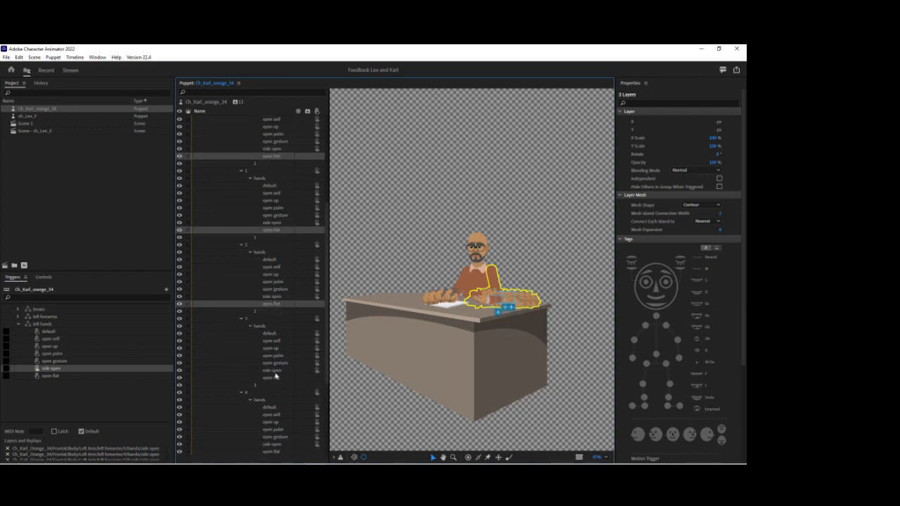
{"action": "left_click", "coordinate": [273, 378], "text": "ctrl"}
{"action": "left_click", "coordinate": [272, 452], "text": "ctrl"}
{"action": "scroll", "coordinate": [302, 436], "scroll_direction": "down", "scroll_amount": 1}
{"action": "scroll", "coordinate": [291, 433], "scroll_direction": "down", "scroll_amount": 1}
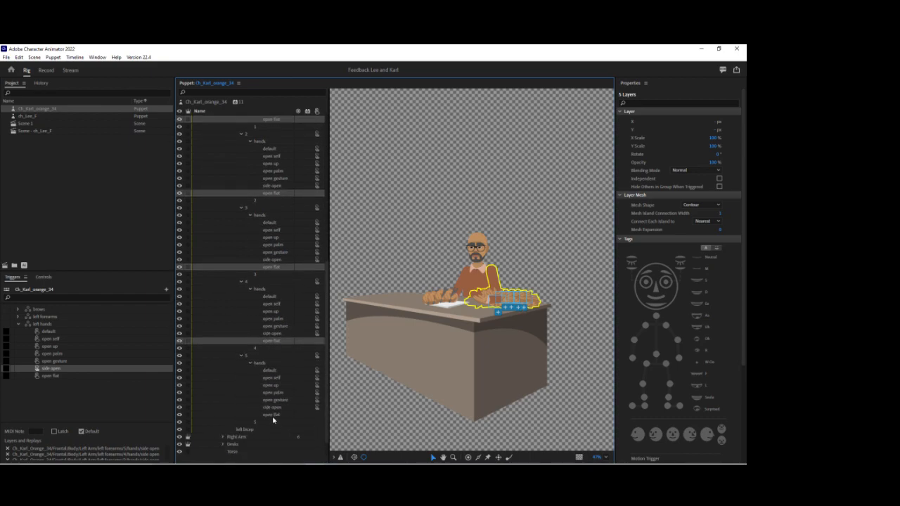
{"action": "left_click", "coordinate": [272, 415], "text": "ctrl"}
{"action": "left_click", "coordinate": [102, 375]}
- Give the open gesture trigger in left hands a keyboard key and enable Latch for it
{"action": "left_click", "coordinate": [53, 333]}
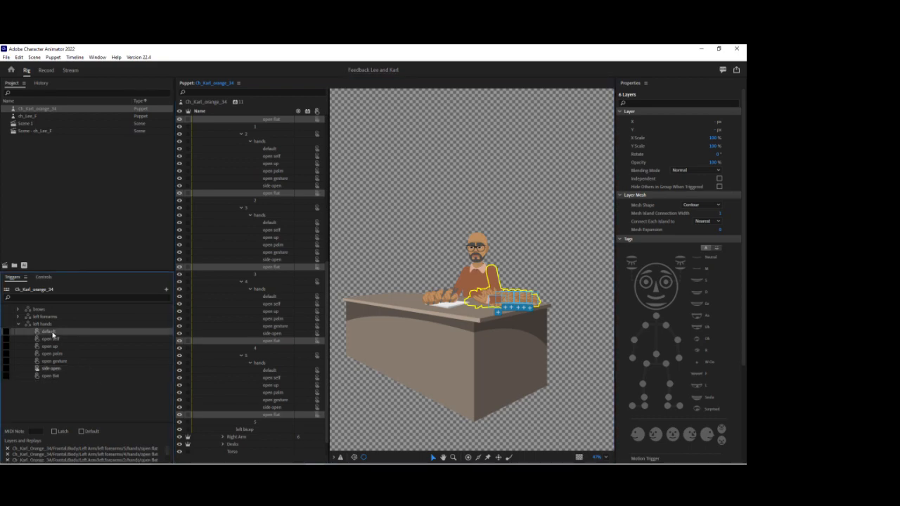
{"action": "left_click", "coordinate": [8, 362]}
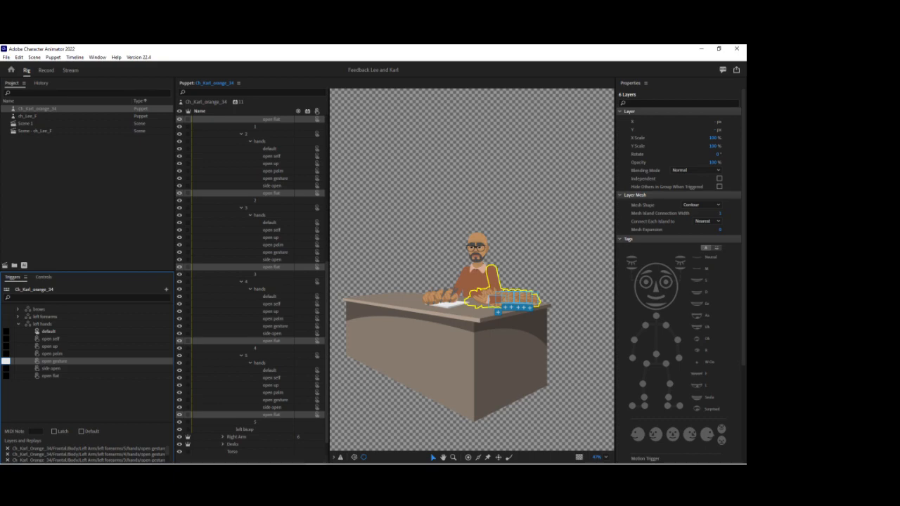
{"action": "left_click", "coordinate": [54, 431]}
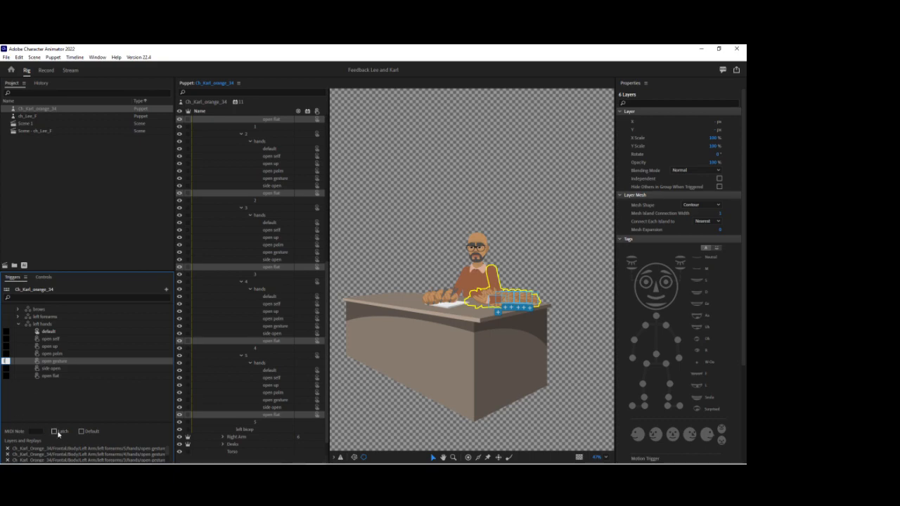
- Collapse the left hands swap set, the expanded left forearm groups and the Left Arm group
{"action": "left_click", "coordinate": [18, 325]}
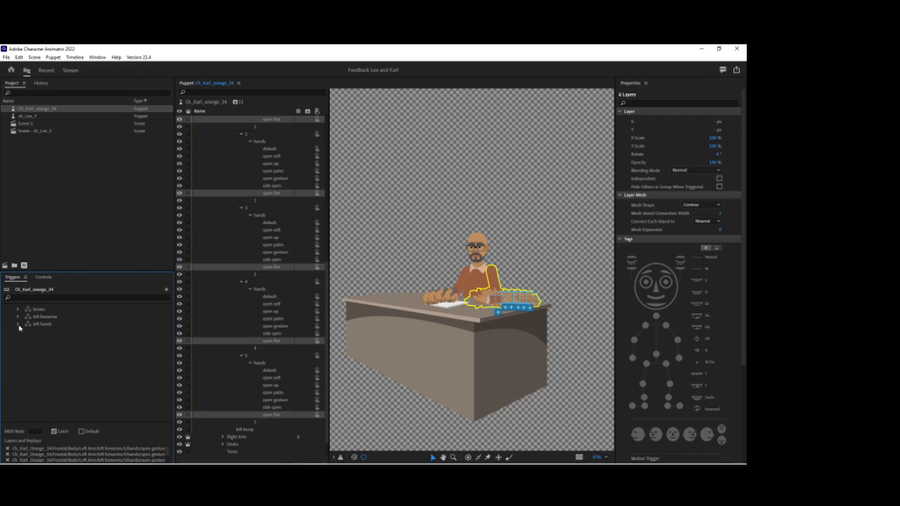
{"action": "scroll", "coordinate": [288, 246], "scroll_direction": "up", "scroll_amount": 5}
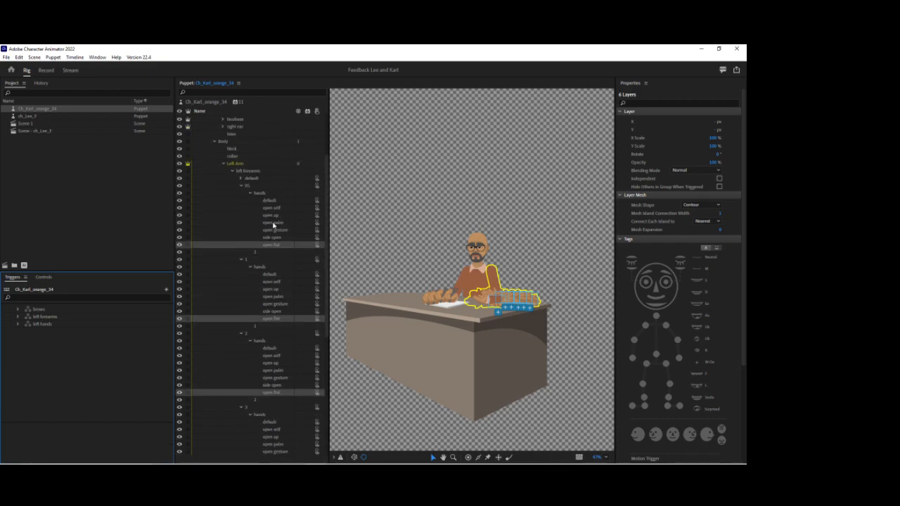
{"action": "left_click", "coordinate": [242, 187]}
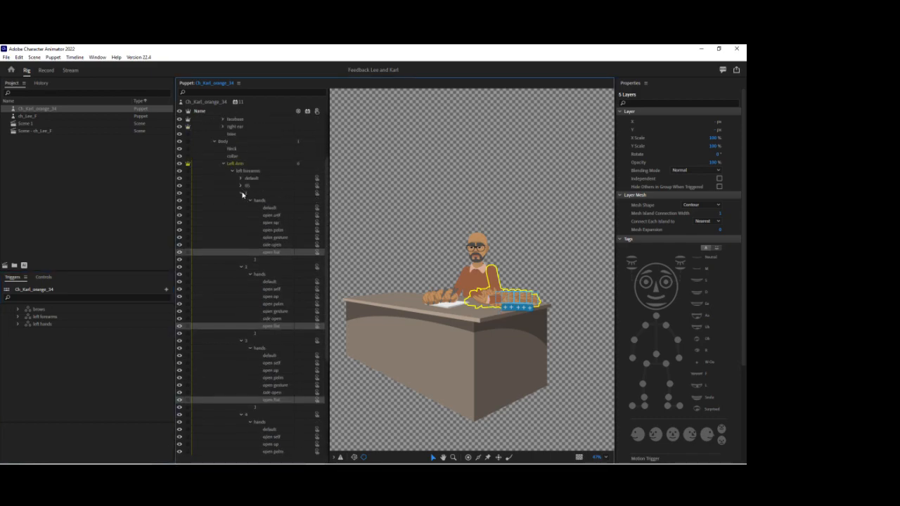
{"action": "left_click", "coordinate": [244, 194]}
{"action": "left_click", "coordinate": [243, 201]}
{"action": "left_click", "coordinate": [243, 208]}
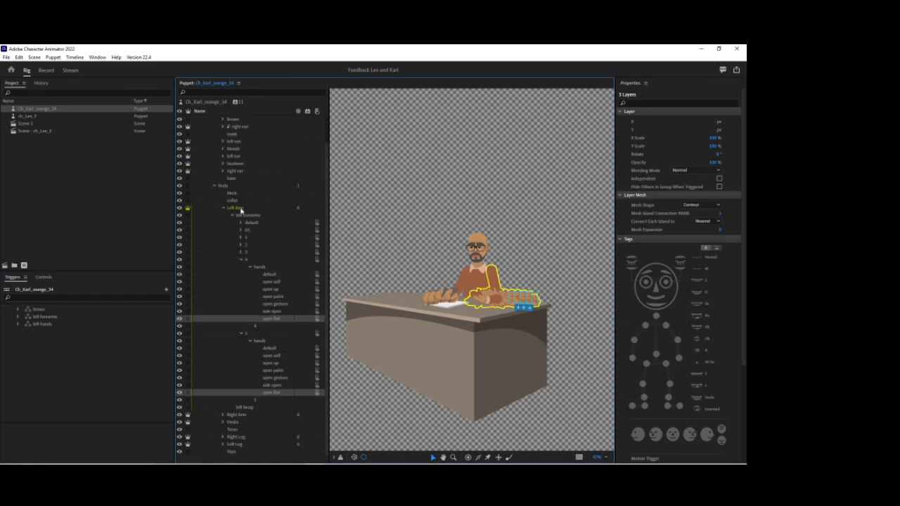
{"action": "left_click", "coordinate": [242, 260]}
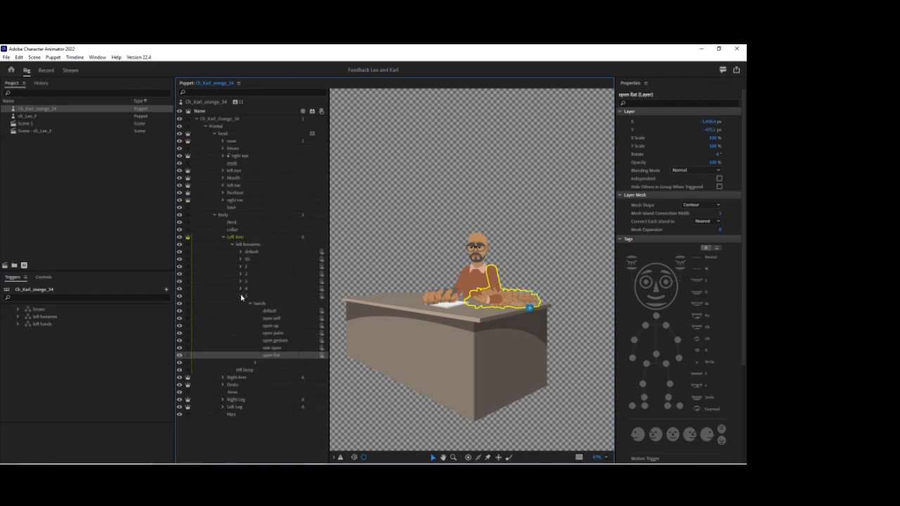
{"action": "left_click", "coordinate": [241, 296]}
{"action": "left_click", "coordinate": [223, 237]}
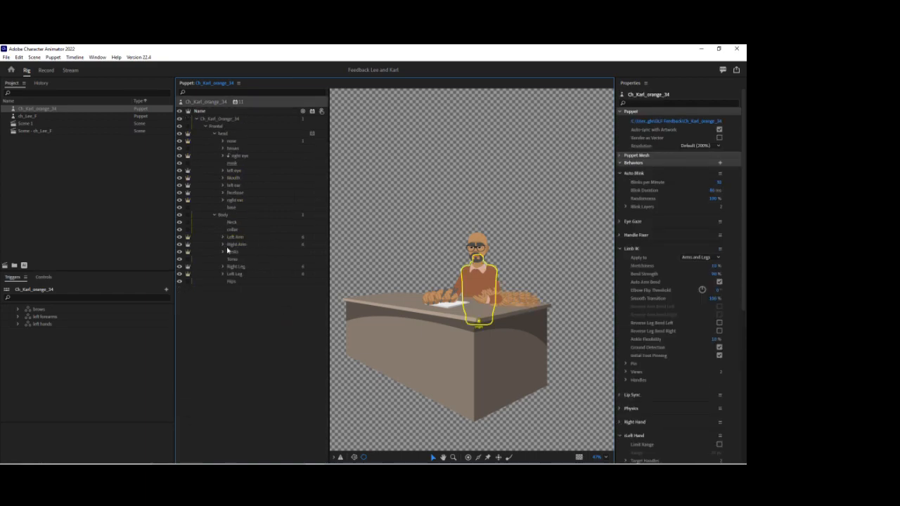
- Create a swap set from the right forearms group in Right Arm and assign a keyboard key to its trigger 4
{"action": "left_click", "coordinate": [235, 245]}
{"action": "left_click", "coordinate": [223, 244]}
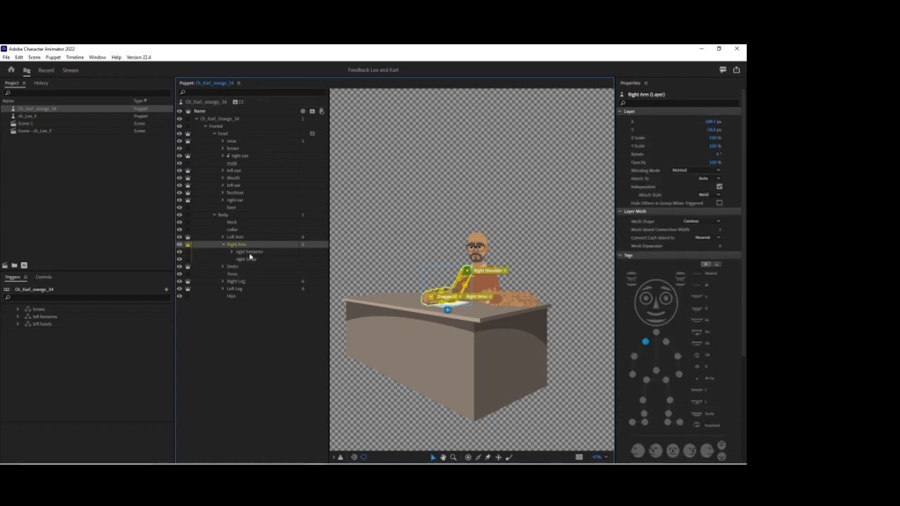
{"action": "left_click", "coordinate": [252, 253]}
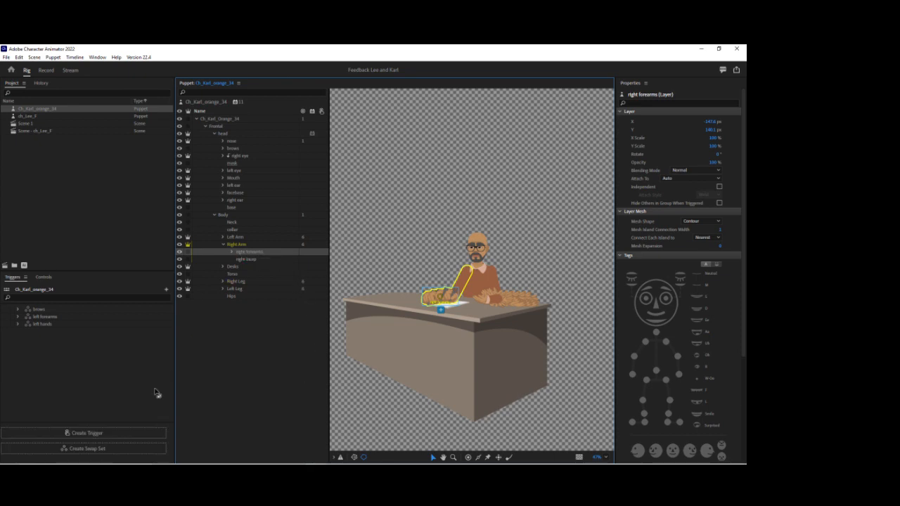
{"action": "left_click", "coordinate": [126, 452]}
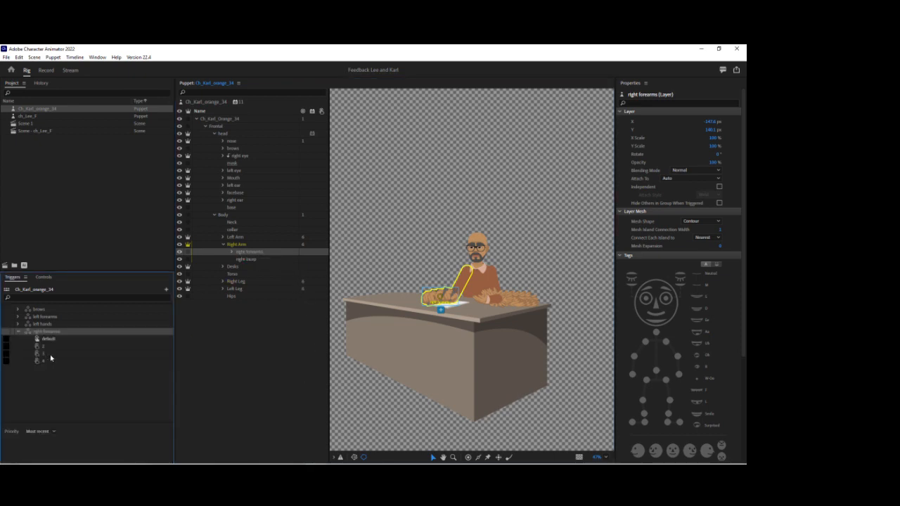
{"action": "left_click", "coordinate": [7, 362]}
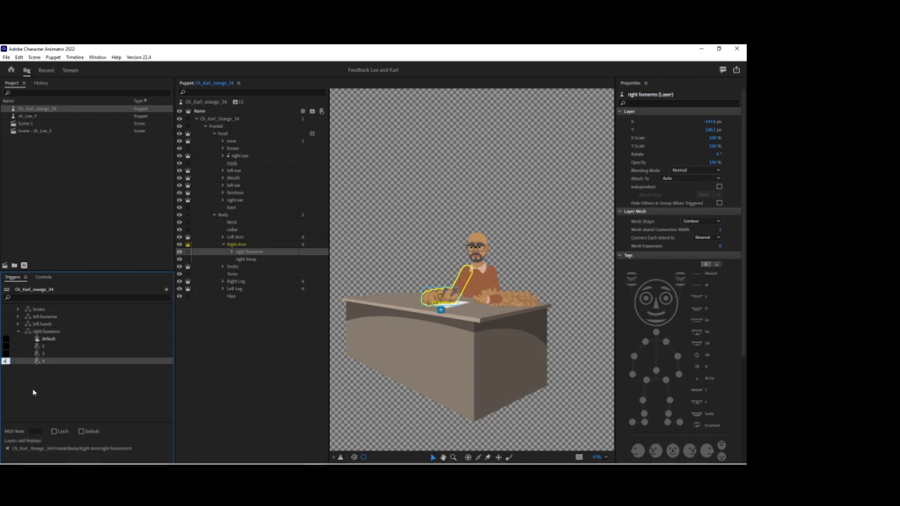
{"action": "key", "text": "Return"}
- Create a swap set from the hands group of the default right forearm and rename it right hands
{"action": "left_click", "coordinate": [232, 253]}
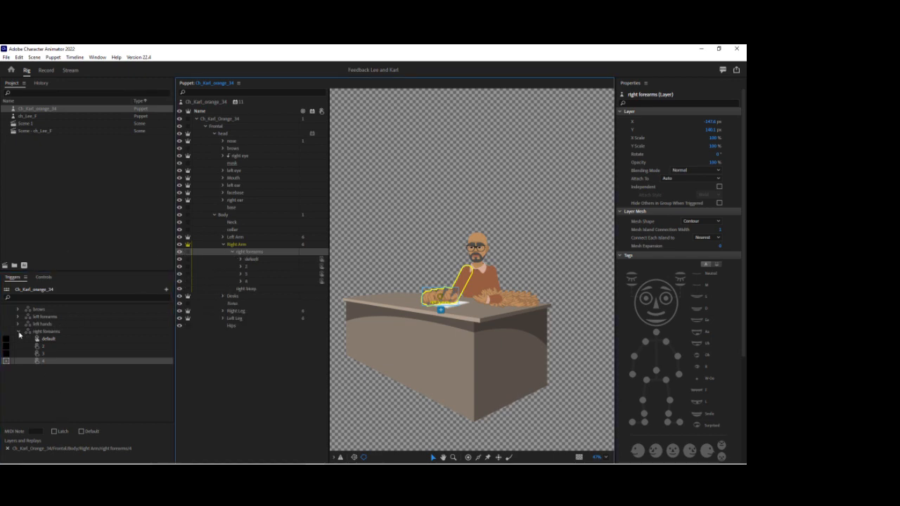
{"action": "left_click", "coordinate": [19, 332]}
{"action": "left_click", "coordinate": [241, 259]}
{"action": "left_click_drag", "start_coordinate": [257, 269], "coordinate": [146, 451]}
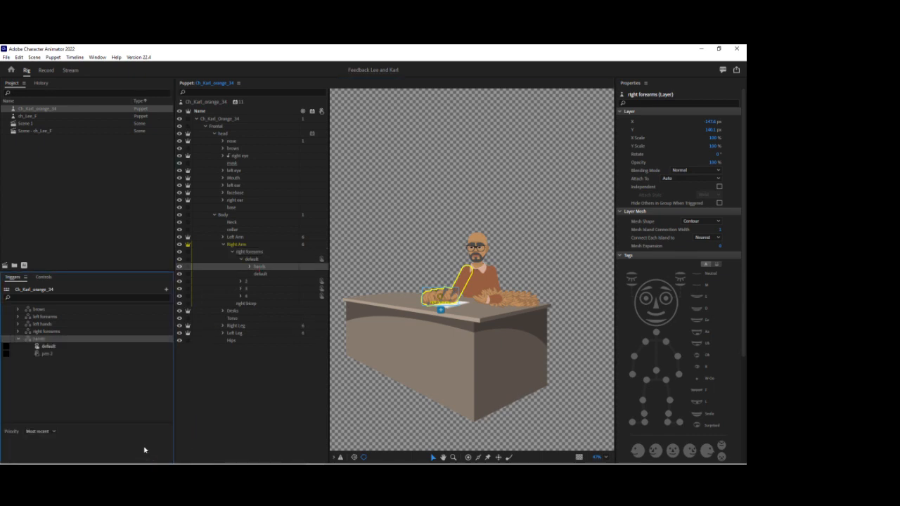
{"action": "right_click", "coordinate": [55, 342]}
{"action": "left_click", "coordinate": [74, 345]}
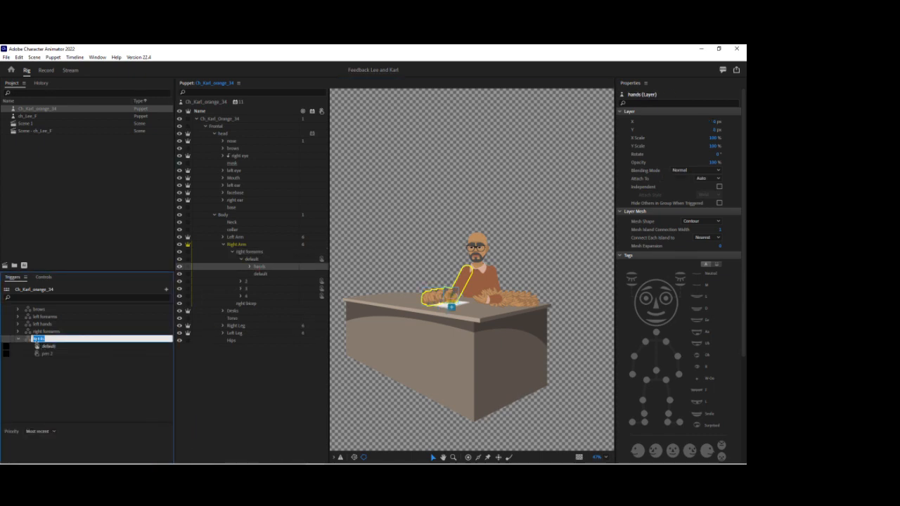
{"action": "type", "text": "right"}
{"action": "left_click", "coordinate": [243, 264]}
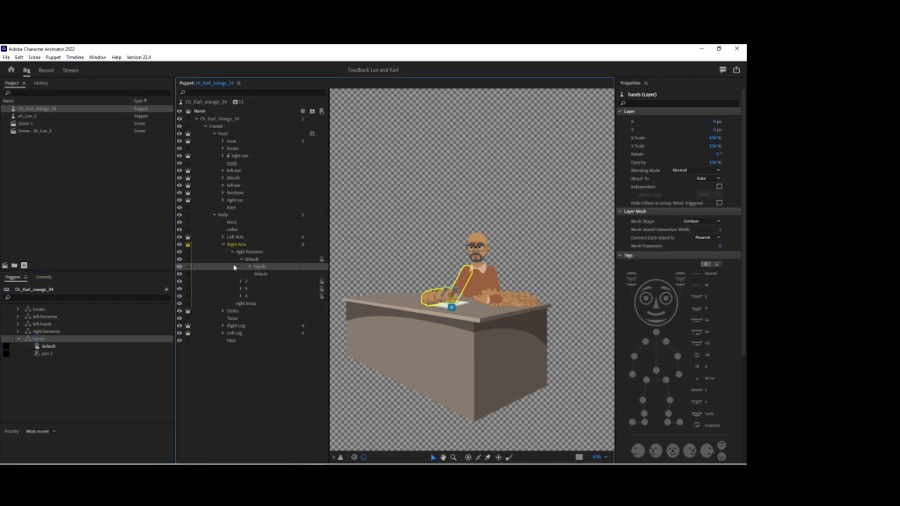
- Assign the default hand layers of right forearms 2, 3 and 4 to the default trigger in right hands
{"action": "left_click", "coordinate": [242, 260]}
{"action": "left_click", "coordinate": [241, 267]}
{"action": "left_click", "coordinate": [240, 289]}
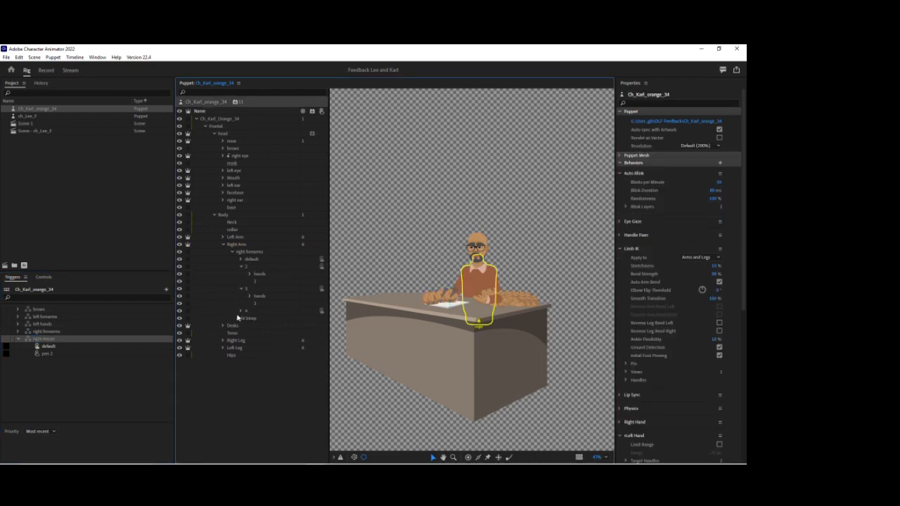
{"action": "left_click", "coordinate": [239, 311]}
{"action": "left_click", "coordinate": [250, 318]}
{"action": "left_click", "coordinate": [250, 297]}
{"action": "left_click", "coordinate": [249, 274]}
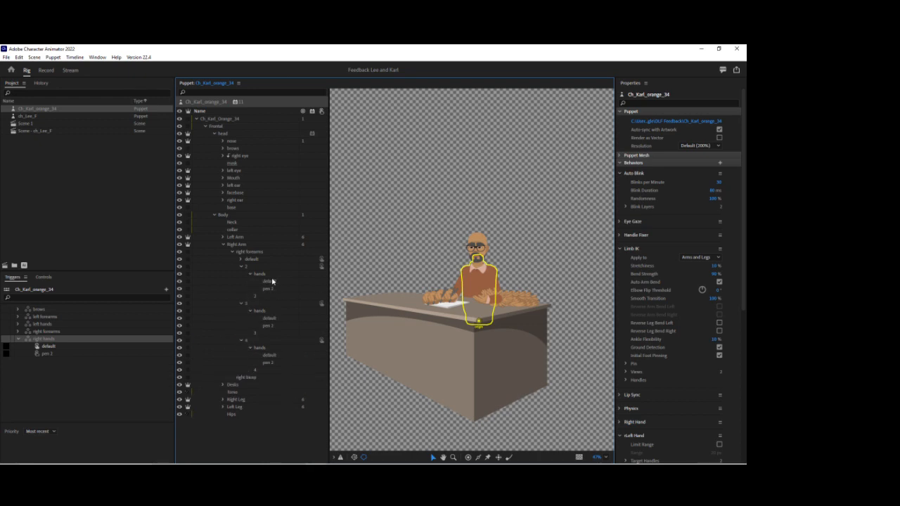
{"action": "left_click", "coordinate": [269, 281]}
{"action": "left_click", "coordinate": [276, 319], "text": "ctrl"}
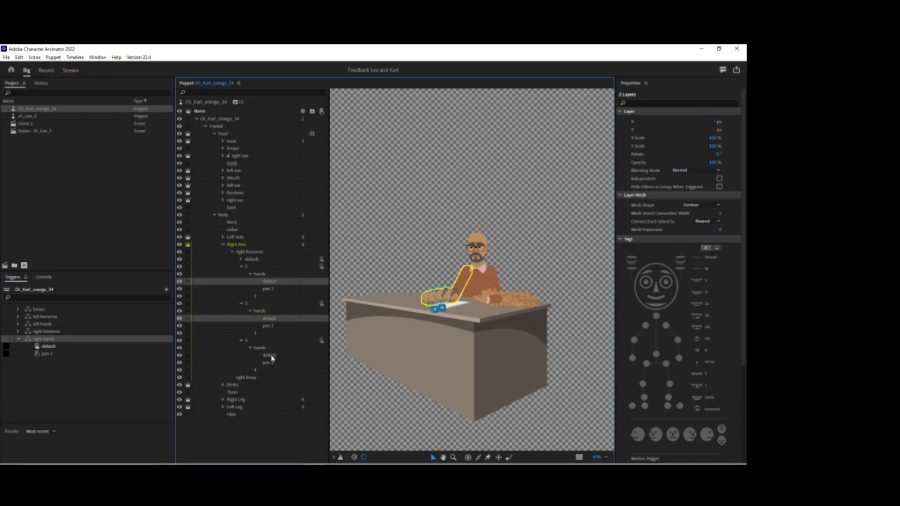
{"action": "left_click", "coordinate": [270, 355], "text": "ctrl"}
{"action": "left_click_drag", "start_coordinate": [271, 321], "coordinate": [76, 348]}
- Assign the pen 2 hand layers of right forearms 2, 3 and 4 to the pen 2 trigger in right hands
{"action": "left_click", "coordinate": [263, 292]}
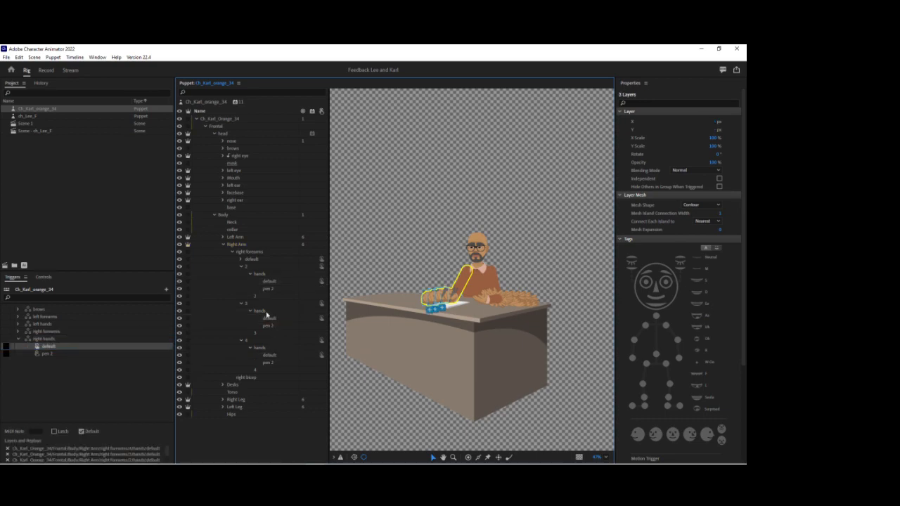
{"action": "left_click", "coordinate": [268, 289]}
{"action": "left_click", "coordinate": [270, 327], "text": "ctrl"}
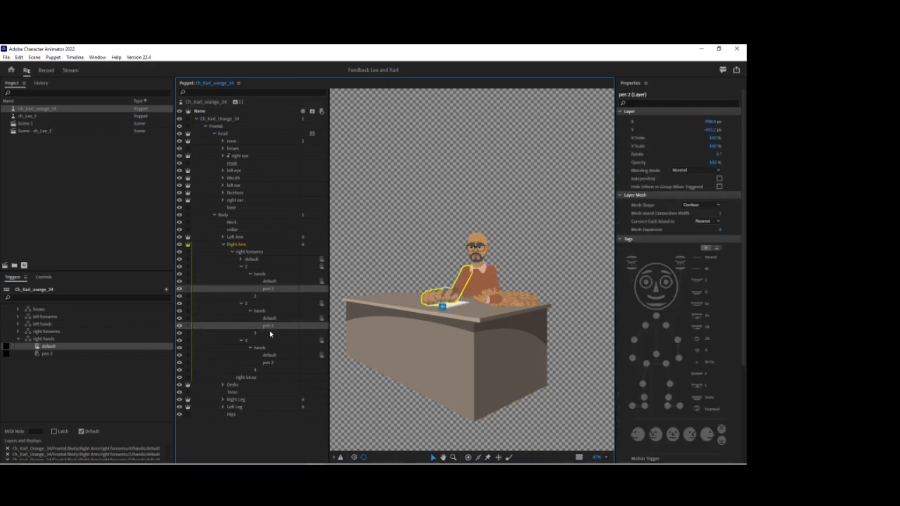
{"action": "left_click", "coordinate": [268, 362], "text": "ctrl"}
{"action": "left_click_drag", "start_coordinate": [268, 362], "coordinate": [98, 357]}
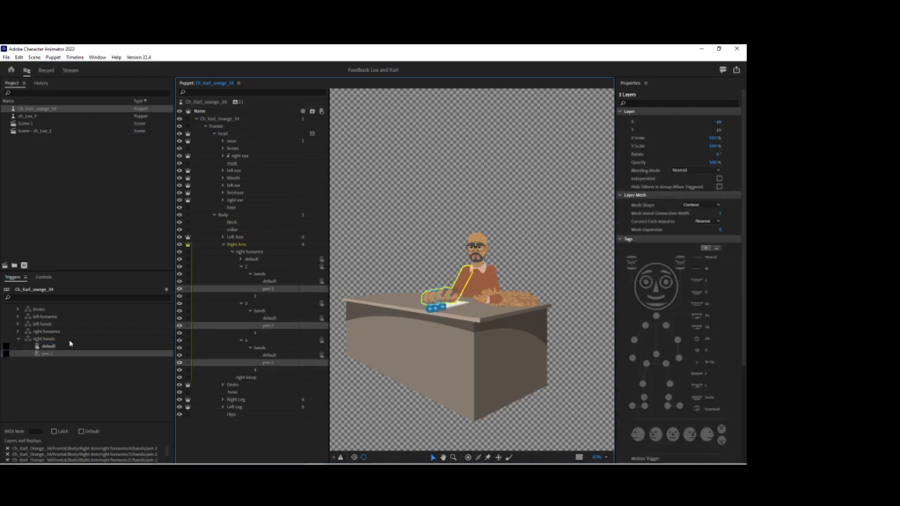
- Collapse the right hands swap set and the layer groups of right forearms 2, 3 and 4
{"action": "left_click", "coordinate": [19, 340]}
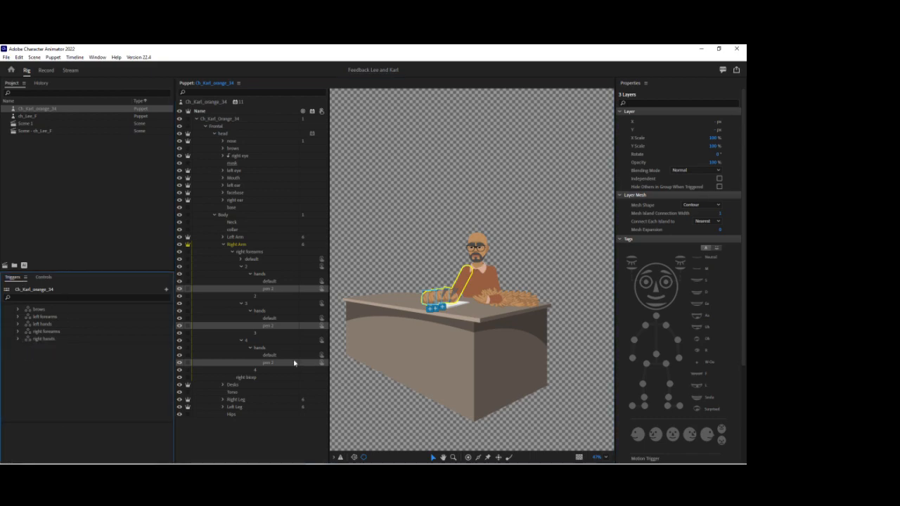
{"action": "left_click", "coordinate": [242, 341]}
{"action": "left_click", "coordinate": [244, 304]}
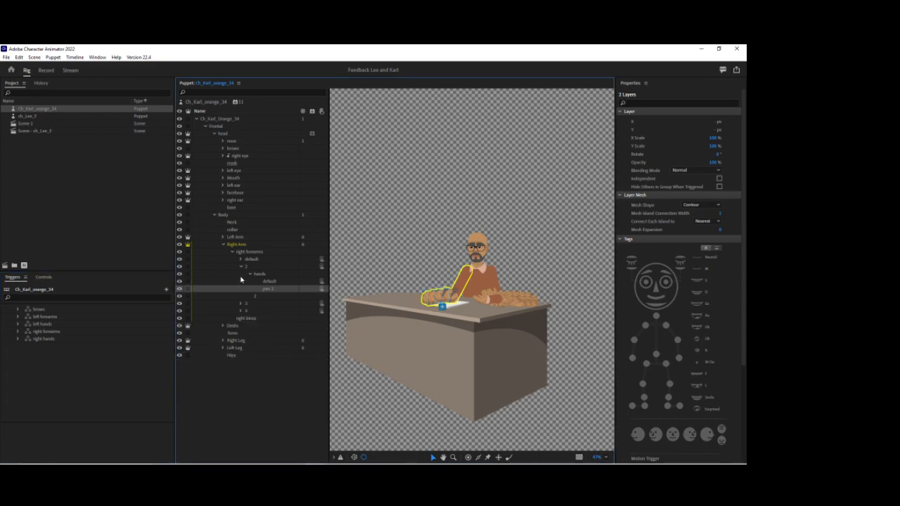
{"action": "left_click", "coordinate": [242, 268]}
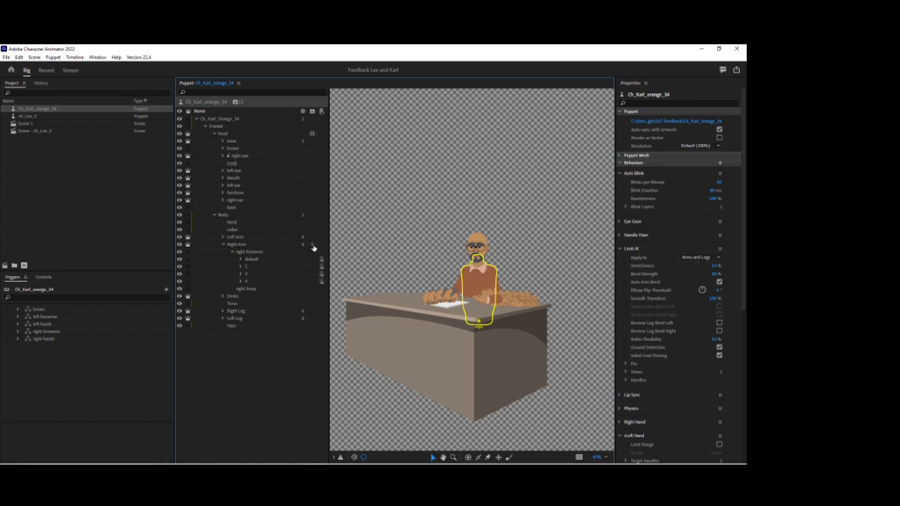
- Create a new scene from the Ch_Karl_orange_34 puppet, enlarge its preview and collapse the Transform behavior
{"action": "left_click", "coordinate": [4, 265]}
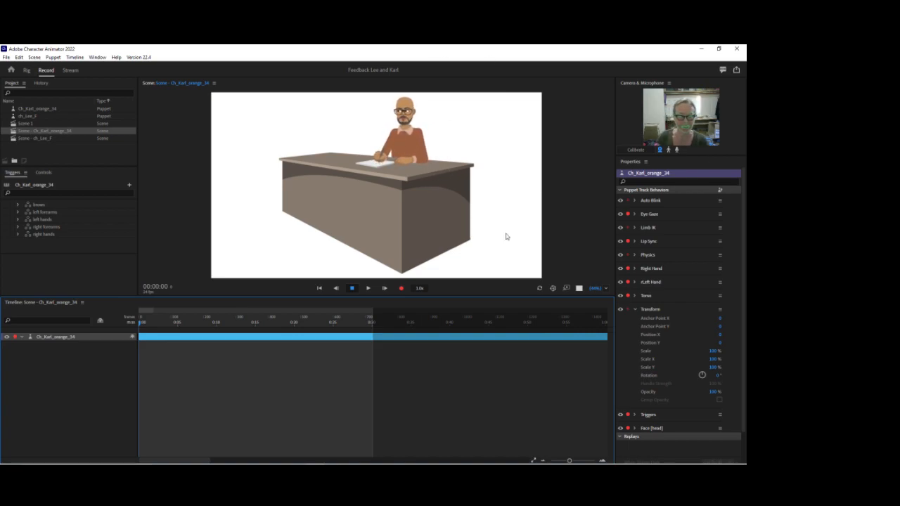
{"action": "left_click_drag", "start_coordinate": [595, 289], "coordinate": [595, 284]}
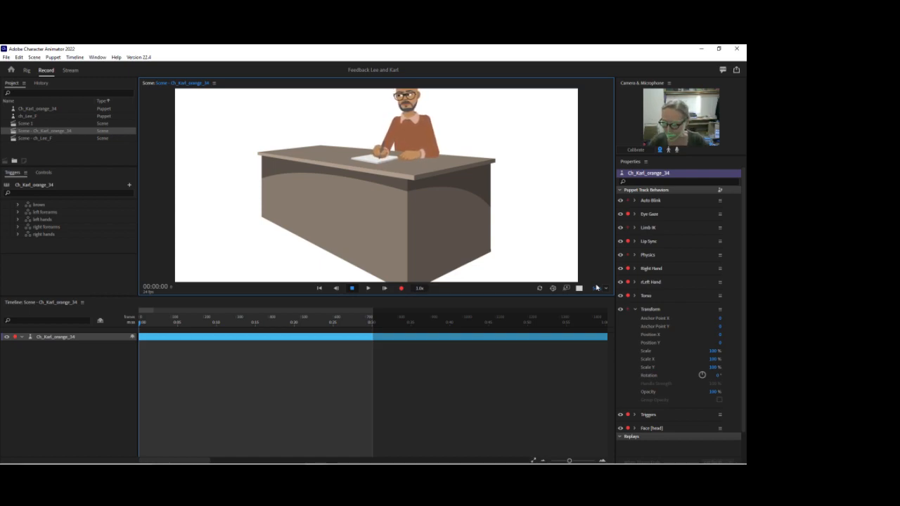
{"action": "left_click", "coordinate": [637, 312]}
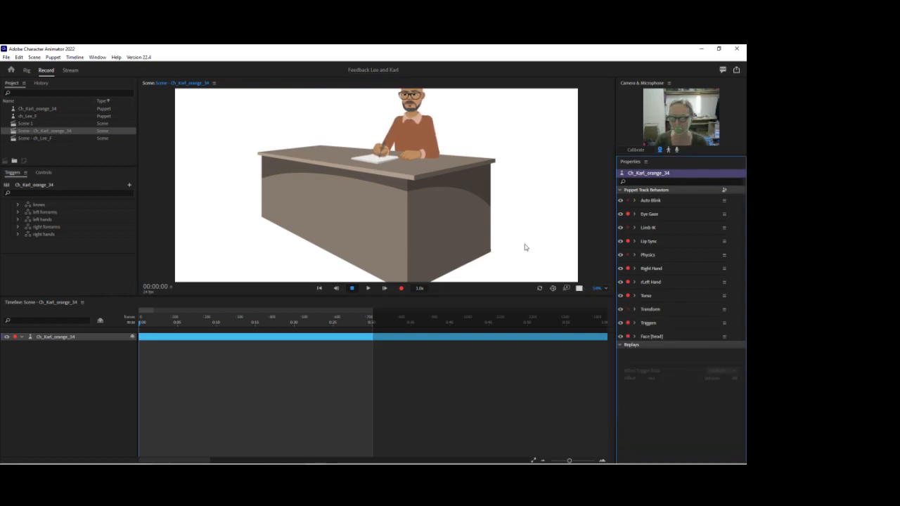
- Examine the behavior list of ch_Lee_F in its scene for comparison and return to the Ch_Karl_orange_34 scene
{"action": "double_click", "coordinate": [39, 139]}
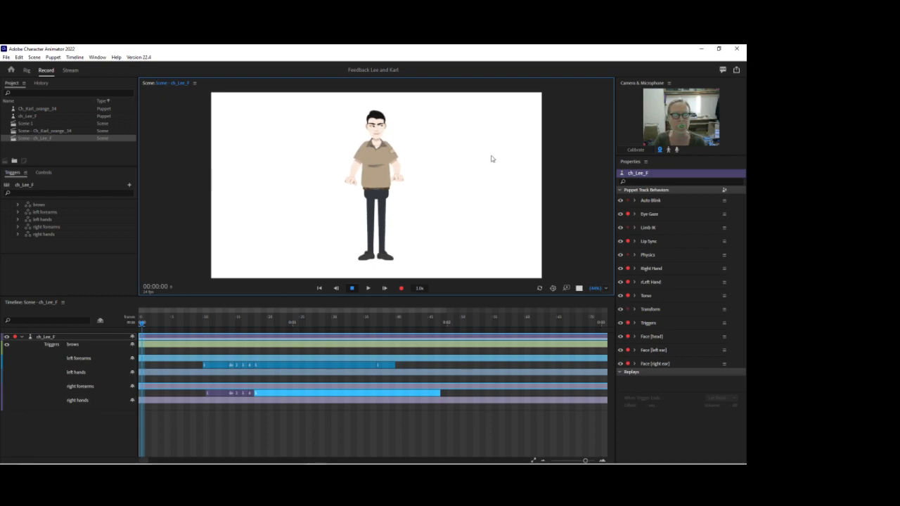
{"action": "left_click", "coordinate": [724, 192]}
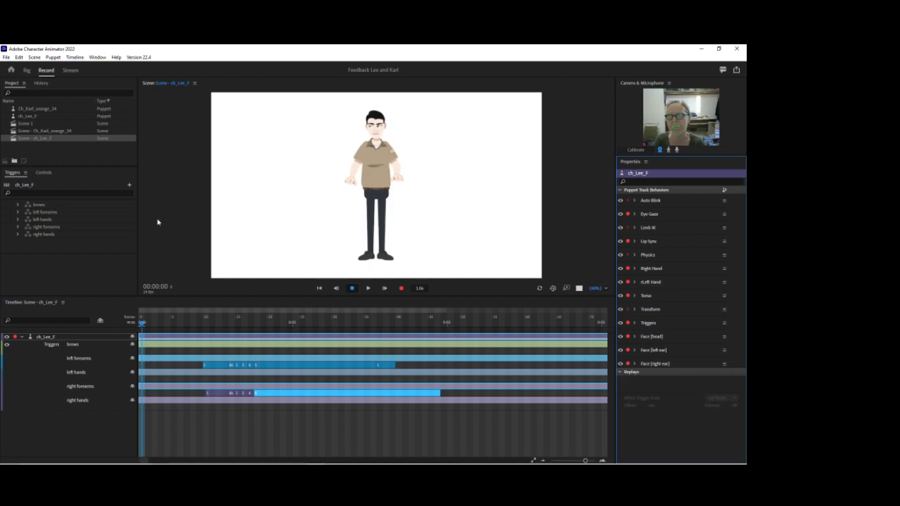
{"action": "double_click", "coordinate": [56, 132]}
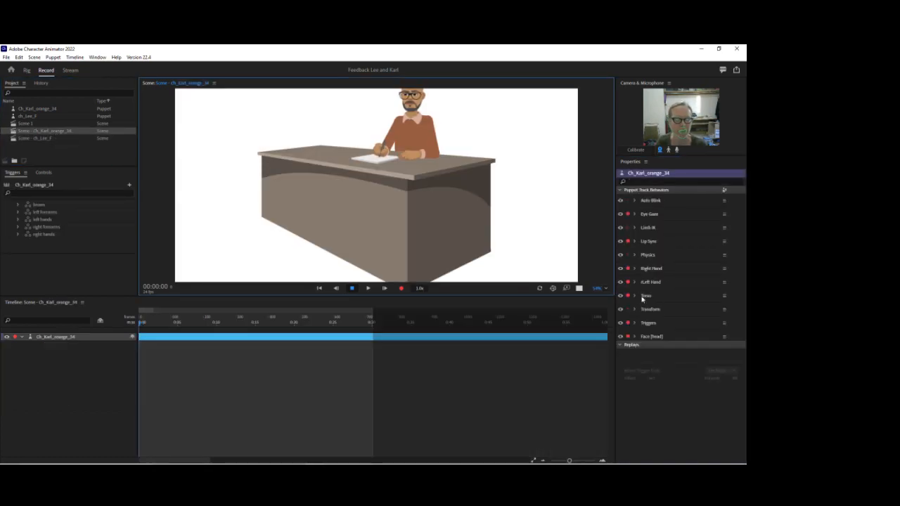
- Disarm all of the puppet's track behaviors in the Ch_Karl_orange_34 scene to inspect the head
{"action": "left_click", "coordinate": [628, 338]}
{"action": "left_click_drag", "start_coordinate": [597, 291], "coordinate": [571, 182]}
{"action": "left_click_drag", "start_coordinate": [525, 112], "coordinate": [422, 273]}
{"action": "left_click_drag", "start_coordinate": [492, 133], "coordinate": [468, 209]}
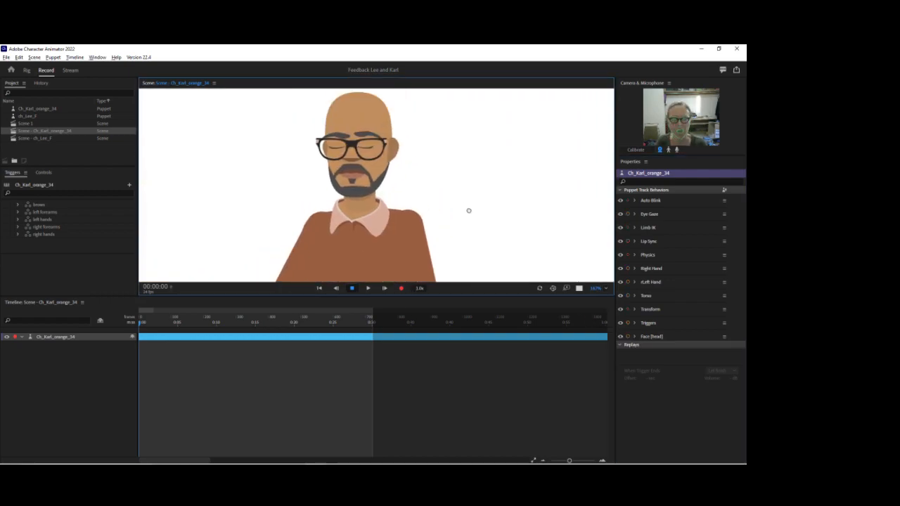
- Return to the puppet rig and add the Face behavior to both the right ear and left ear layers
{"action": "left_click", "coordinate": [27, 70]}
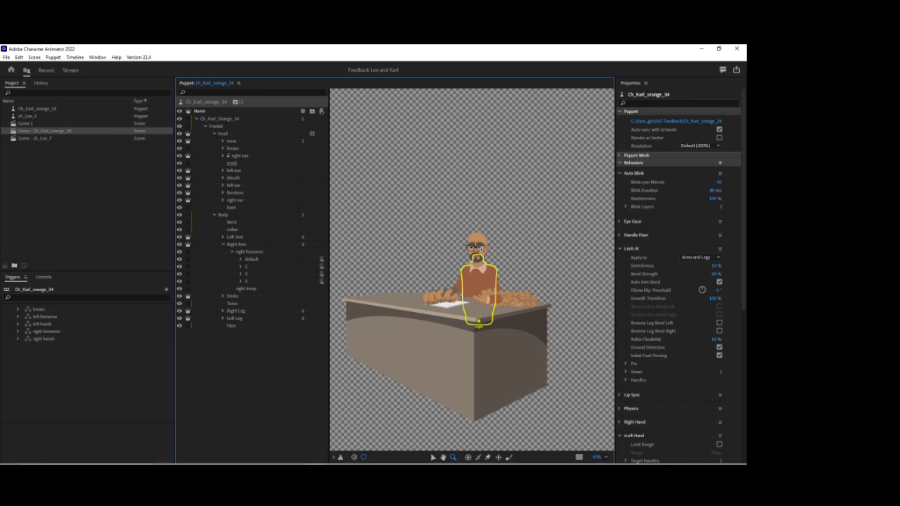
{"action": "scroll", "coordinate": [480, 249], "scroll_direction": "up", "scroll_amount": 3}
{"action": "scroll", "coordinate": [482, 252], "scroll_direction": "up", "scroll_amount": 3}
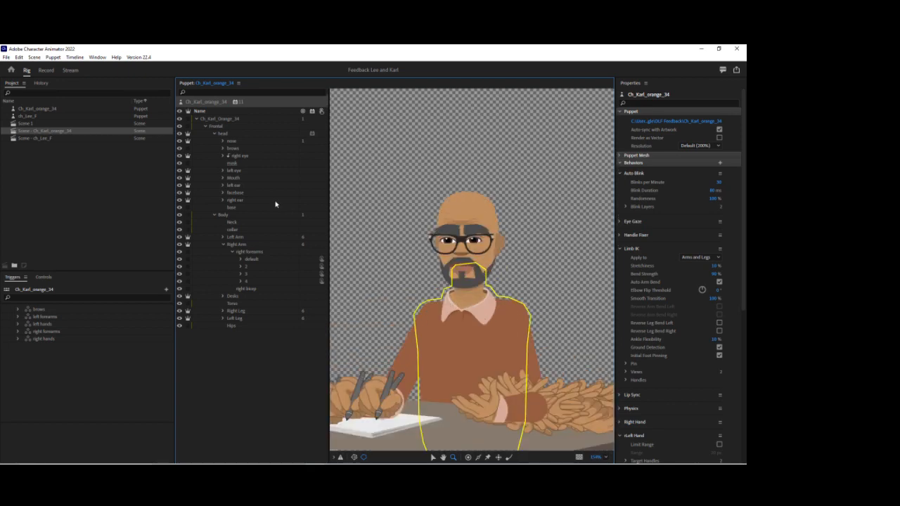
{"action": "left_click", "coordinate": [237, 202]}
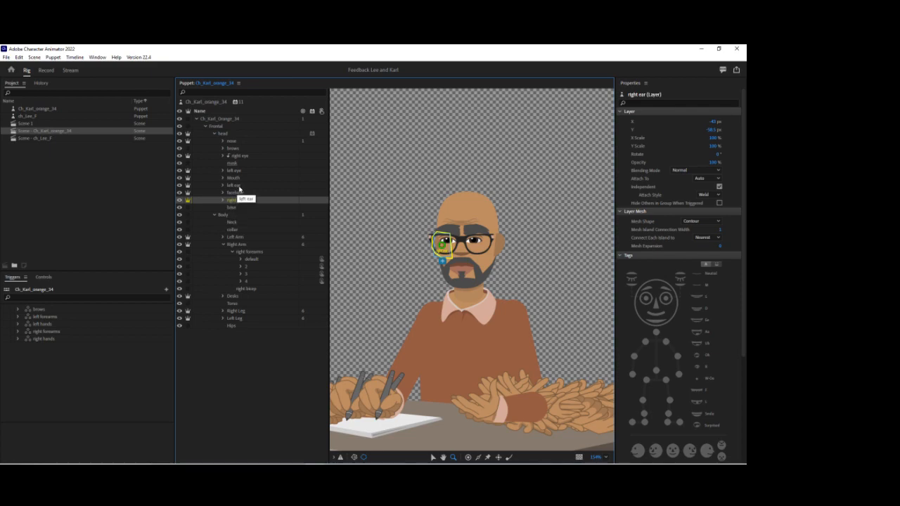
{"action": "left_click", "coordinate": [236, 186], "text": "ctrl"}
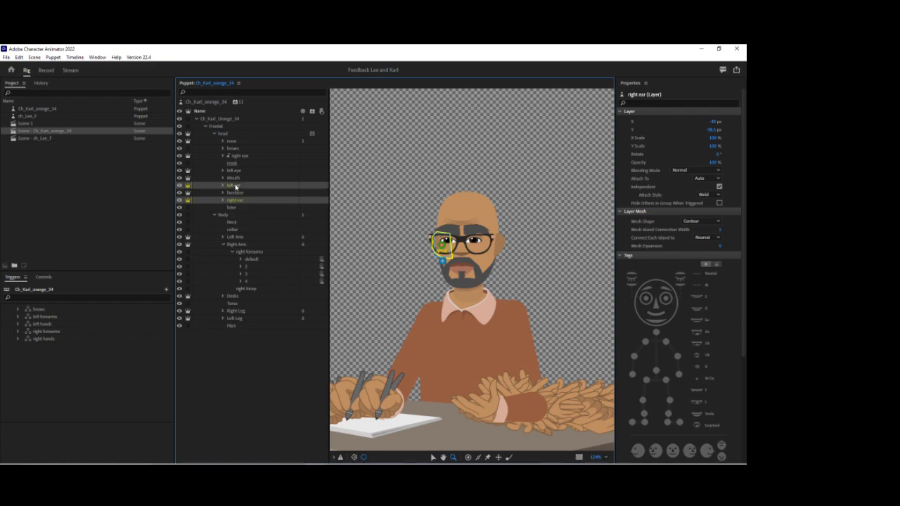
{"action": "left_click", "coordinate": [315, 186]}
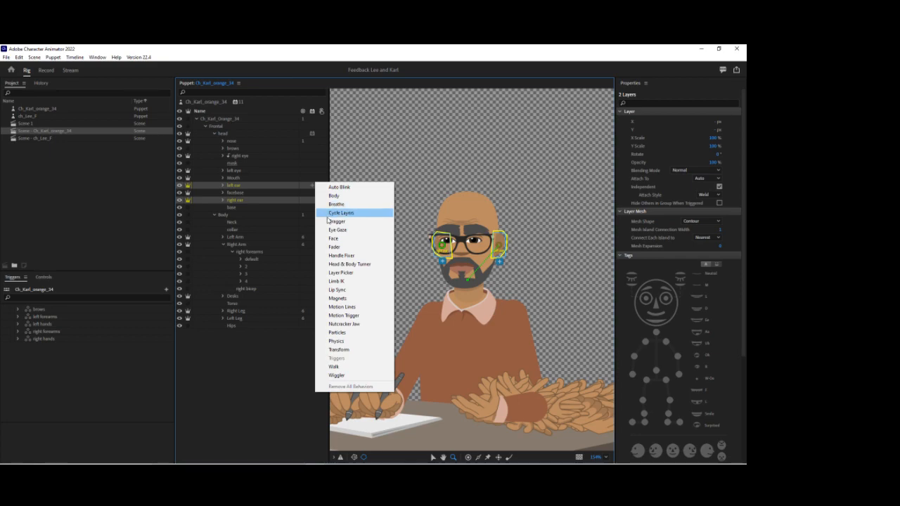
{"action": "left_click", "coordinate": [333, 238]}
- Tag both ear layers as Head and check the Head tag on each ear's handle
{"action": "scroll", "coordinate": [649, 277], "scroll_direction": "down", "scroll_amount": 3}
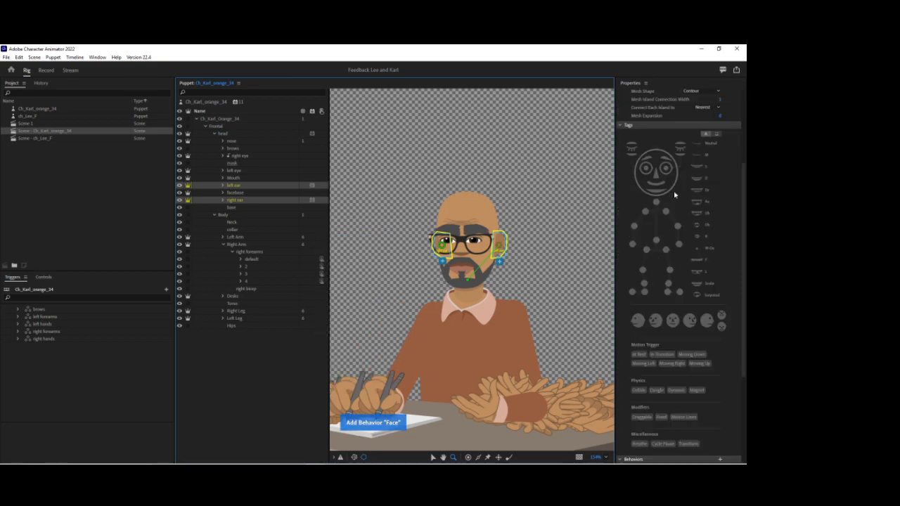
{"action": "left_click", "coordinate": [667, 187]}
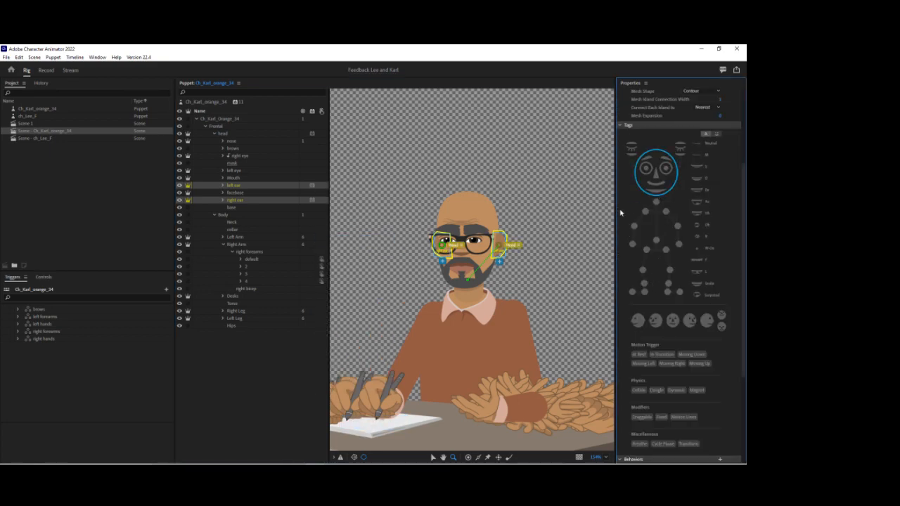
{"action": "left_click", "coordinate": [433, 457]}
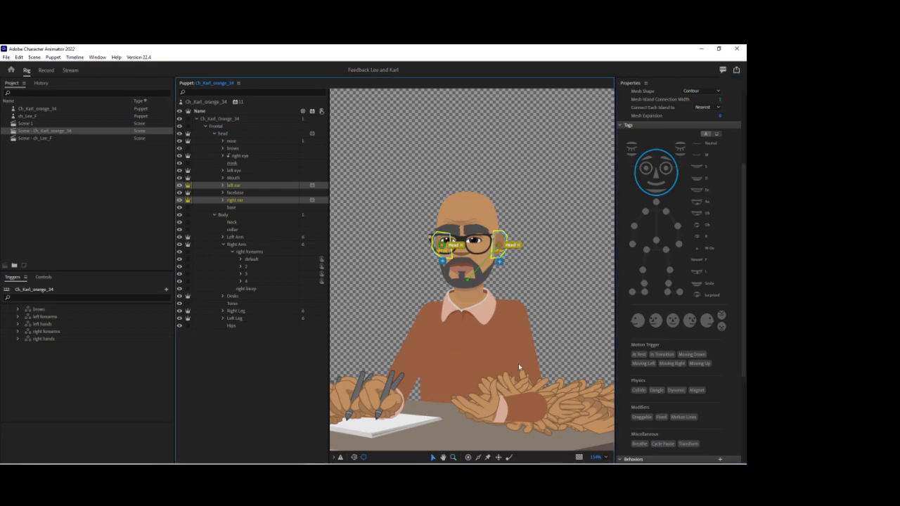
{"action": "left_click", "coordinate": [255, 200]}
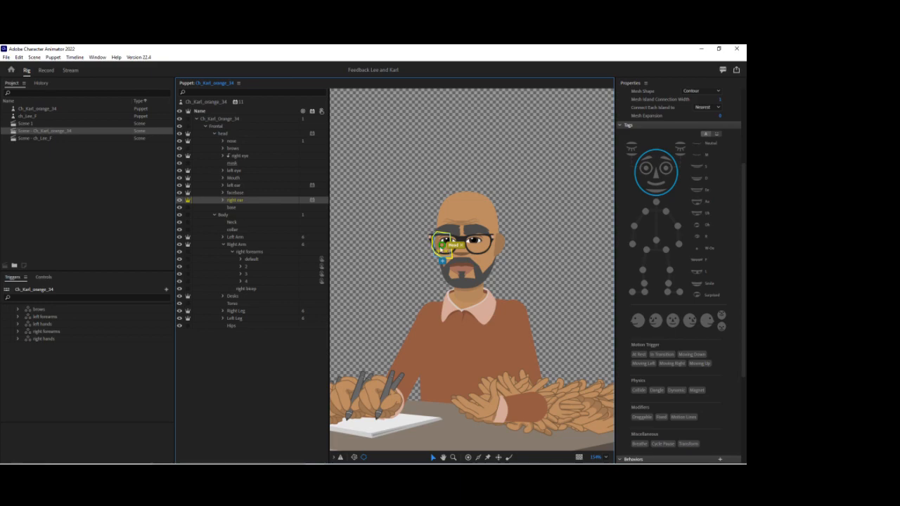
{"action": "left_click", "coordinate": [236, 200]}
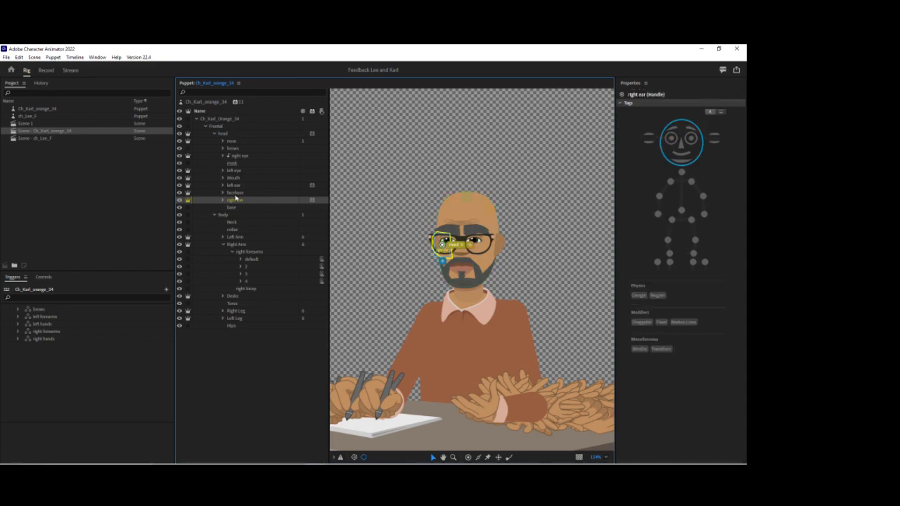
{"action": "left_click", "coordinate": [238, 185]}
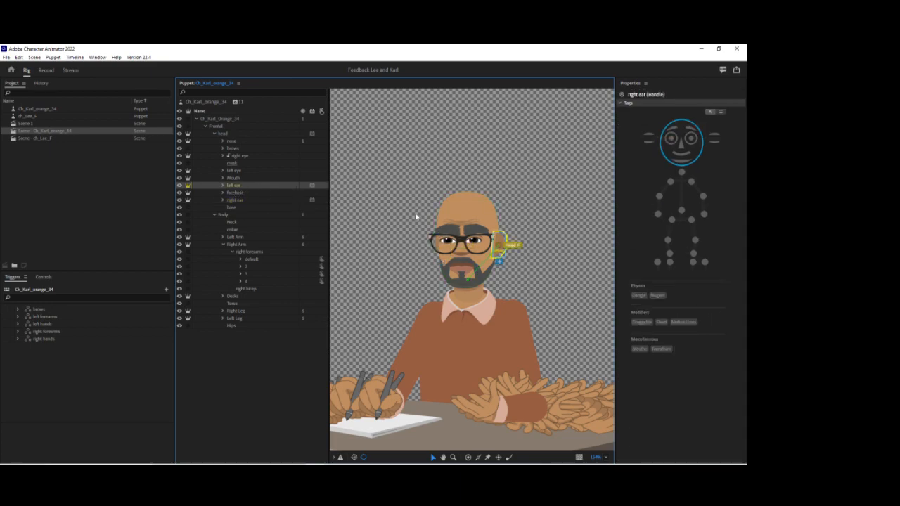
{"action": "left_click", "coordinate": [500, 250]}
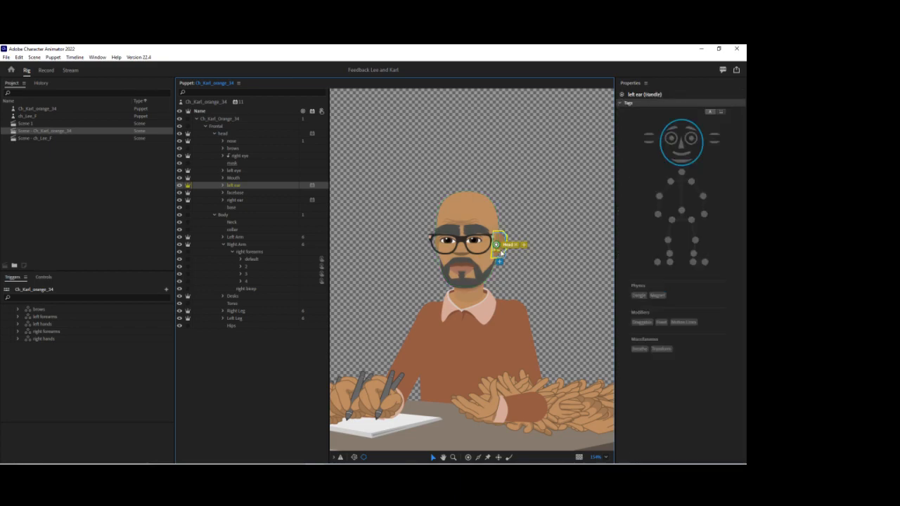
- Set the Head Position Strength of the right ear's Face behavior to 150%
{"action": "left_click", "coordinate": [259, 201]}
{"action": "scroll", "coordinate": [706, 347], "scroll_direction": "down", "scroll_amount": 6}
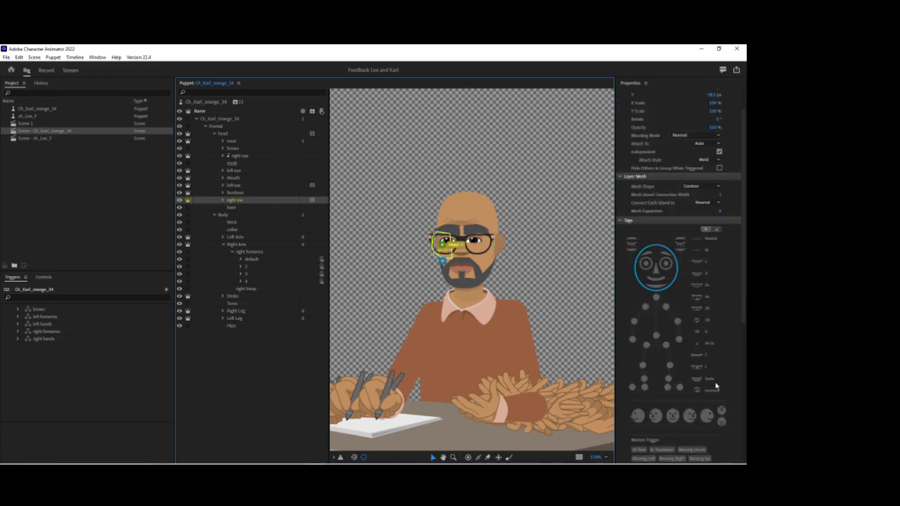
{"action": "scroll", "coordinate": [707, 398], "scroll_direction": "down", "scroll_amount": 1}
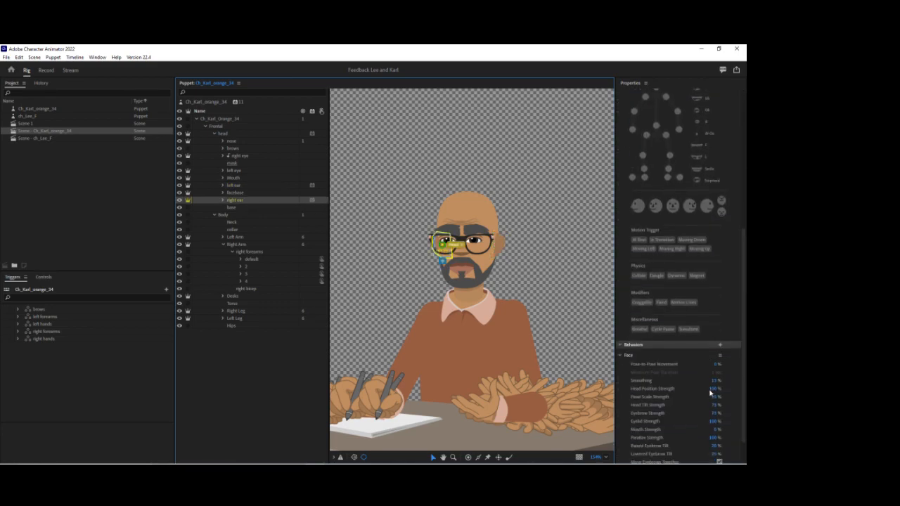
{"action": "left_click", "coordinate": [711, 388]}
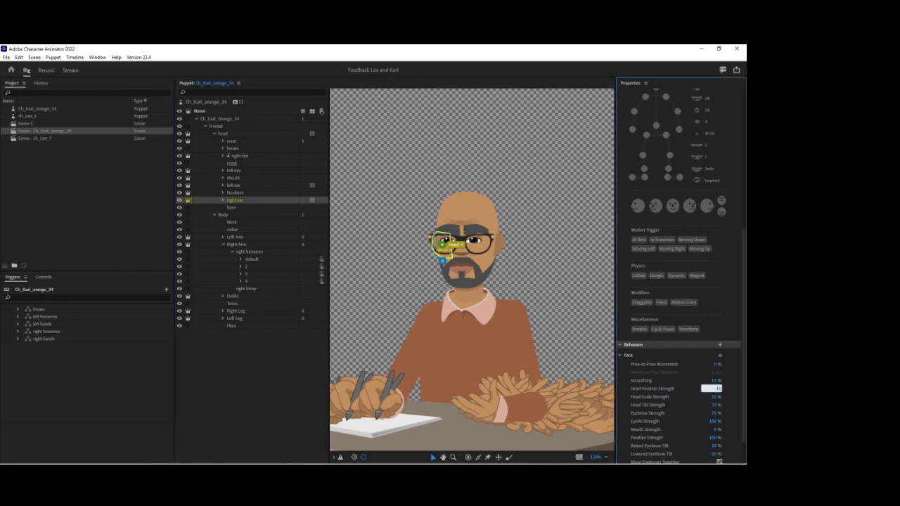
{"action": "type", "text": "150"}
{"action": "key", "text": "Return"}
- Set the Head Position Strength of the left ear's Face behavior to 150%
{"action": "left_click", "coordinate": [231, 186]}
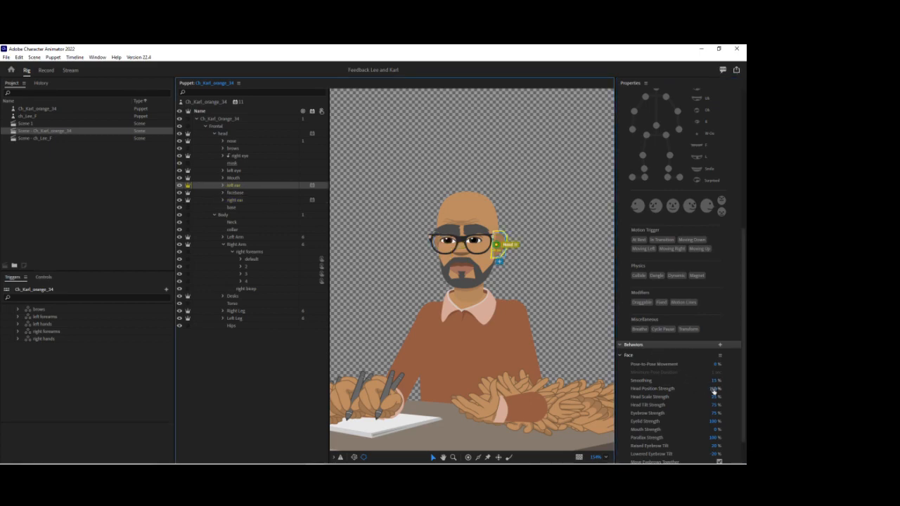
{"action": "left_click", "coordinate": [714, 389]}
{"action": "type", "text": "150"}
{"action": "key", "text": "Return"}
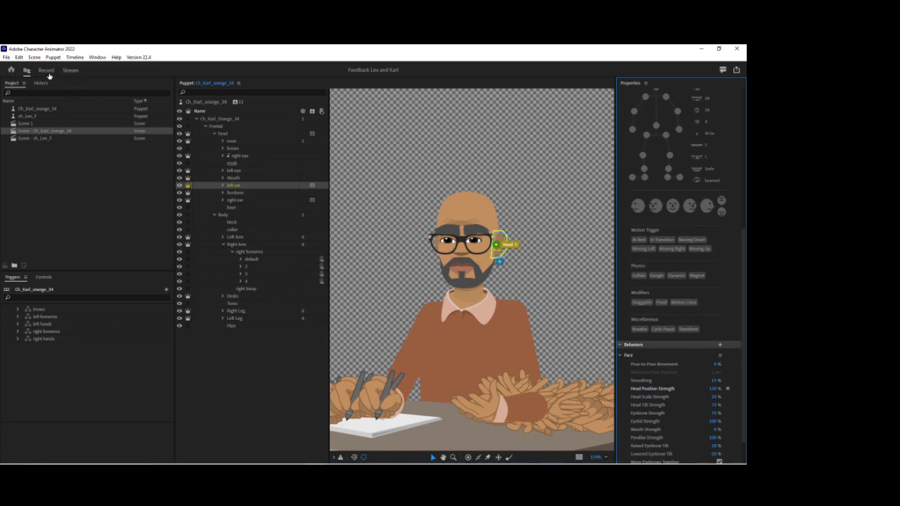
- Arm all behaviors in the recording scene and set the Parallax Strength of Face [head] to 200%
{"action": "left_click", "coordinate": [46, 70]}
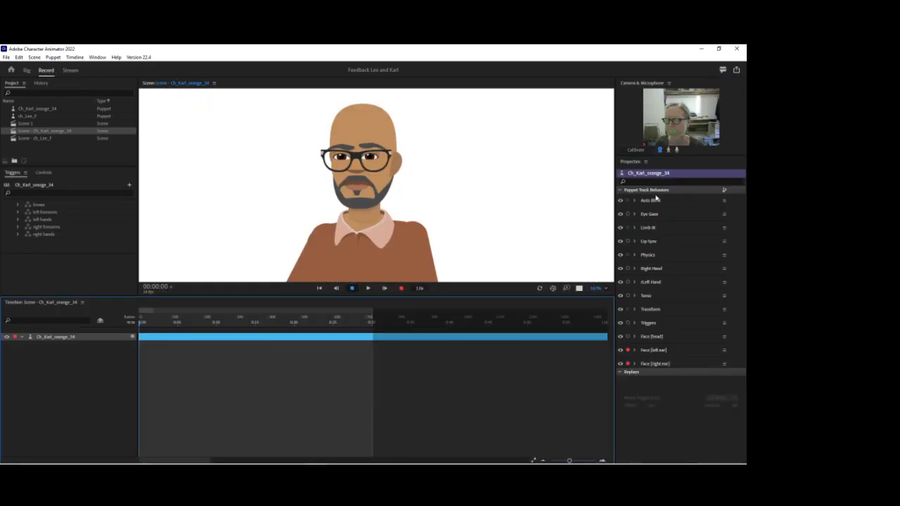
{"action": "left_click", "coordinate": [627, 337]}
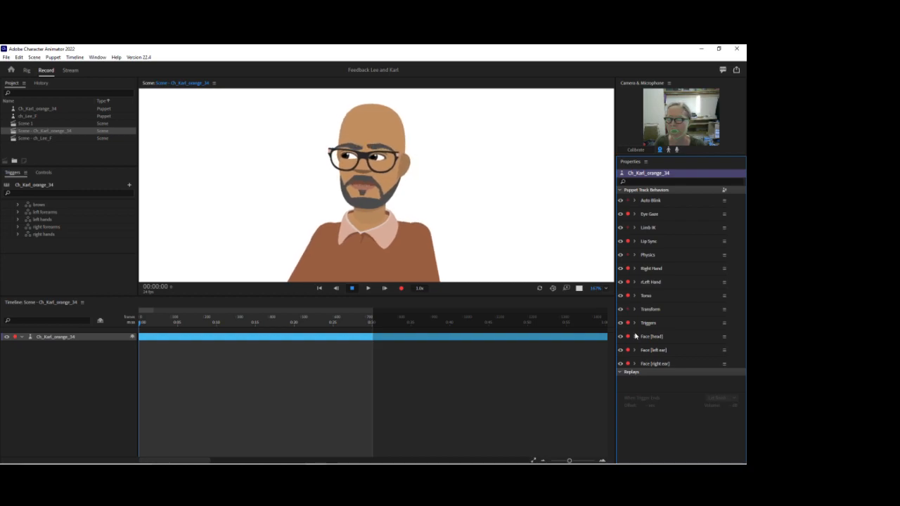
{"action": "left_click", "coordinate": [660, 339]}
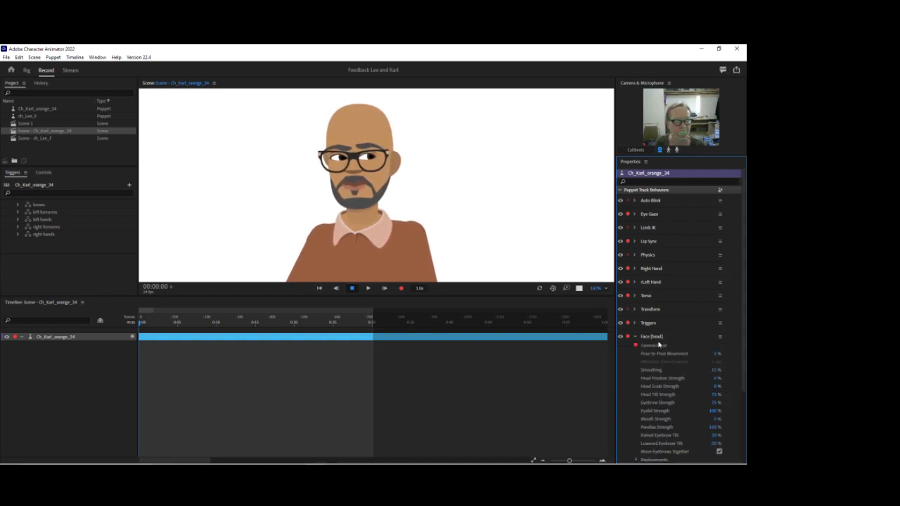
{"action": "scroll", "coordinate": [664, 358], "scroll_direction": "down", "scroll_amount": 2}
{"action": "left_click", "coordinate": [711, 357]}
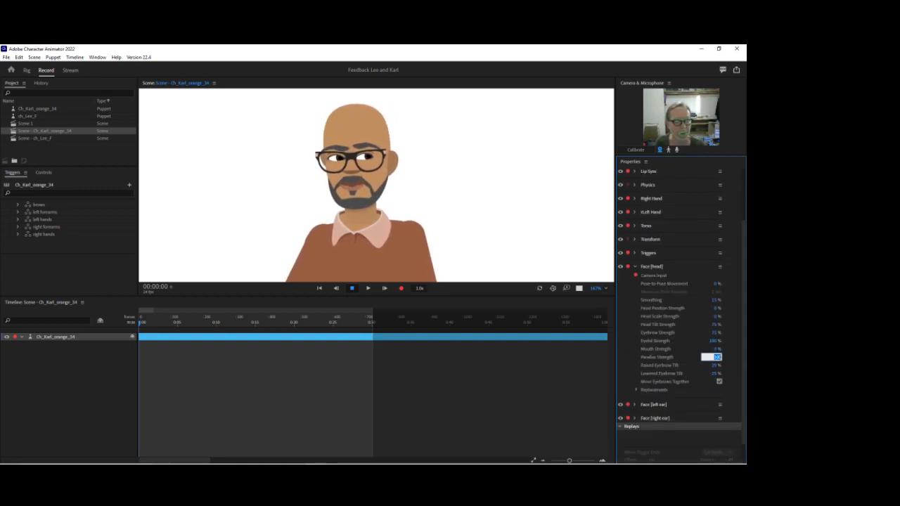
{"action": "type", "text": "200"}
{"action": "key", "text": "Return"}
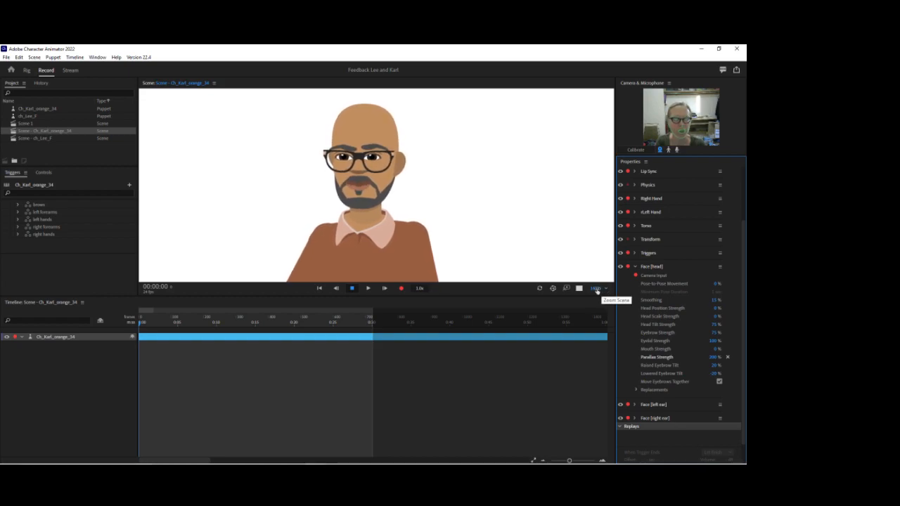
- Collapse the Face [head] settings and disarm every puppet behavior except Triggers
{"action": "left_click_drag", "start_coordinate": [595, 290], "coordinate": [592, 313]}
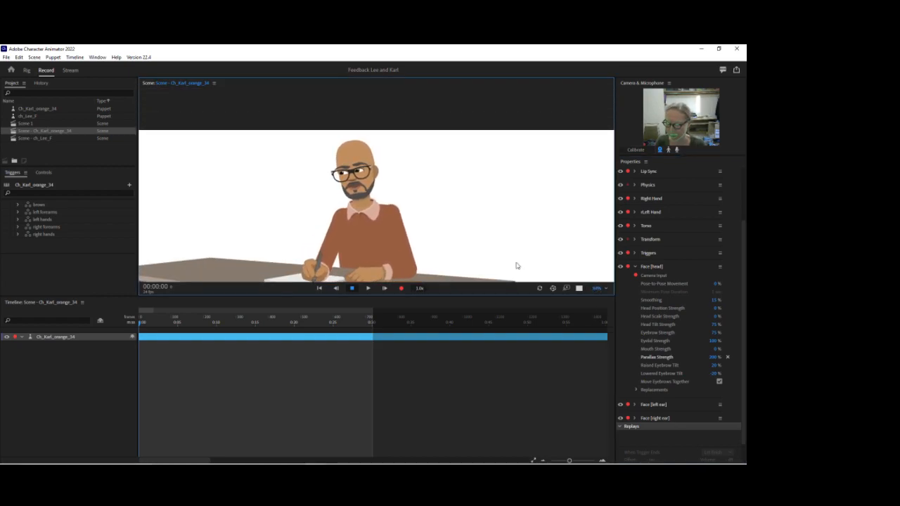
{"action": "left_click_drag", "start_coordinate": [420, 265], "coordinate": [443, 251]}
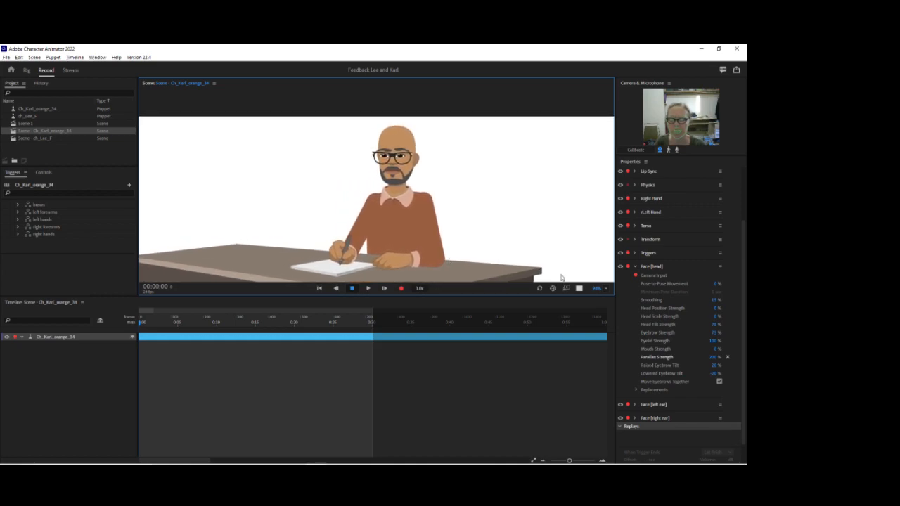
{"action": "left_click", "coordinate": [627, 278]}
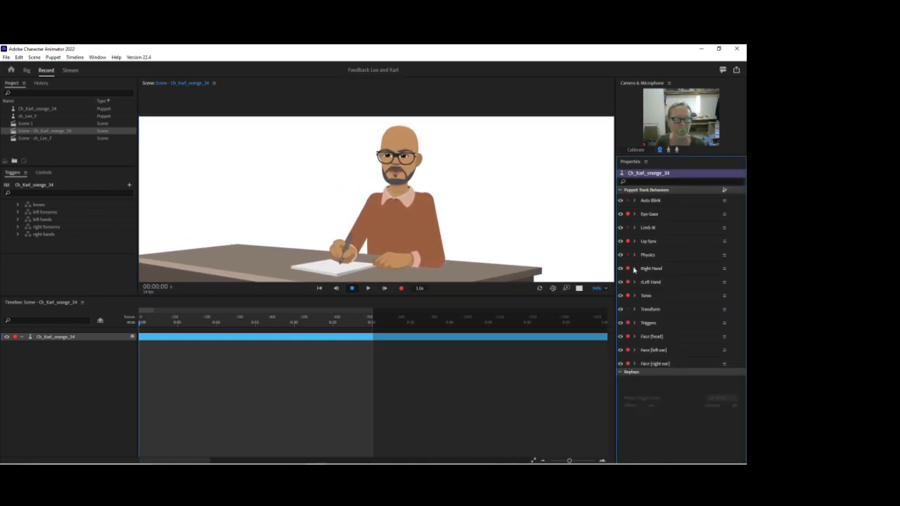
{"action": "left_click", "coordinate": [628, 363], "text": "ctrl"}
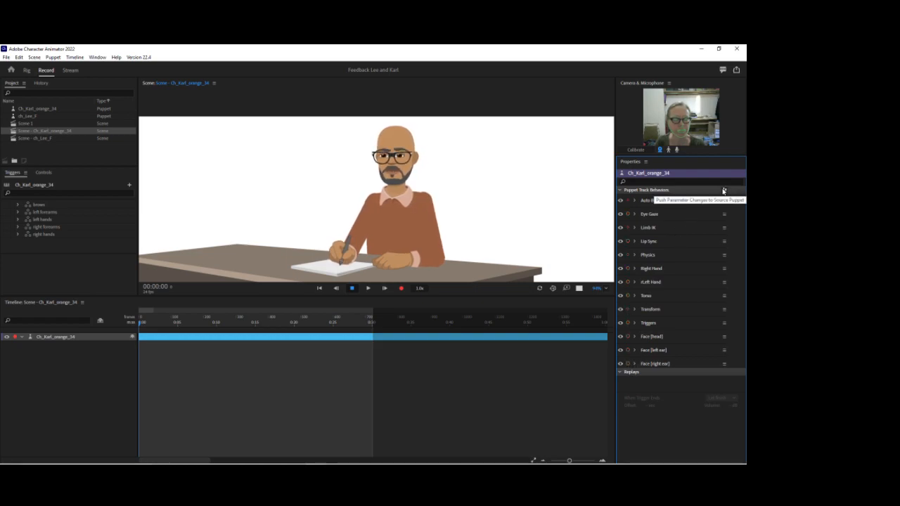
{"action": "left_click", "coordinate": [627, 323]}
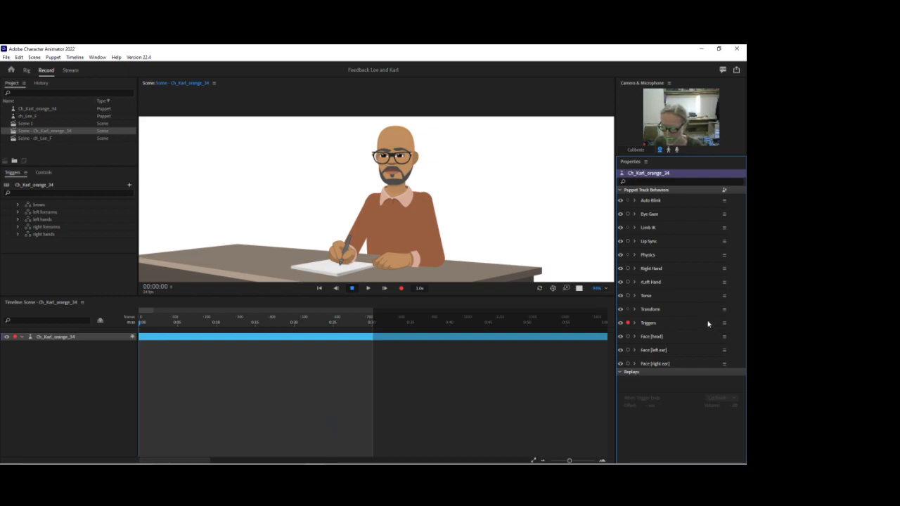
- Test the left and right forearm swap triggers in the scene with their assigned keys
{"action": "key", "text": "1"}
{"action": "key", "text": "2"}
{"action": "key", "text": "3"}
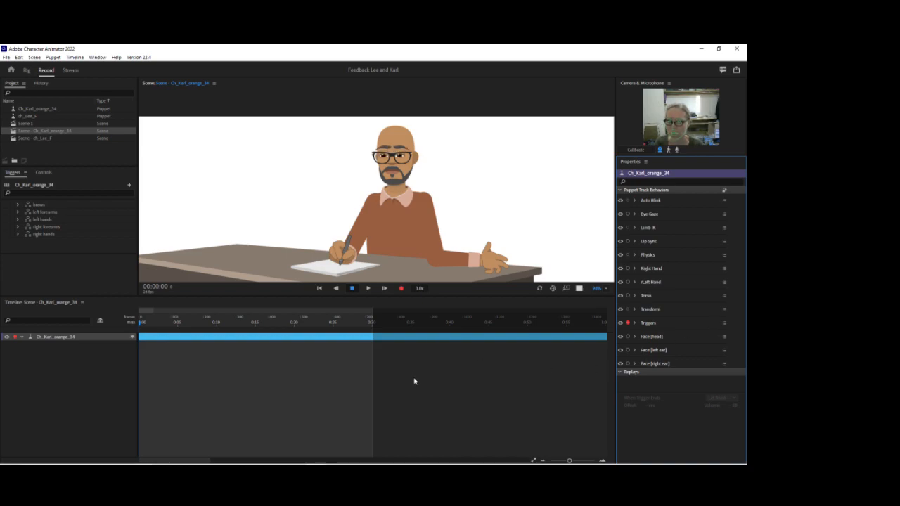
{"action": "key", "text": "1"}
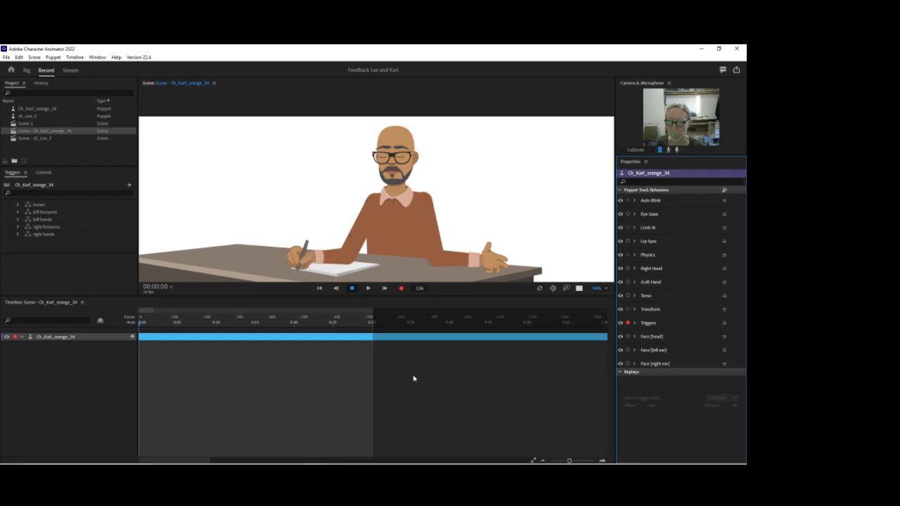
{"action": "key", "text": "1"}
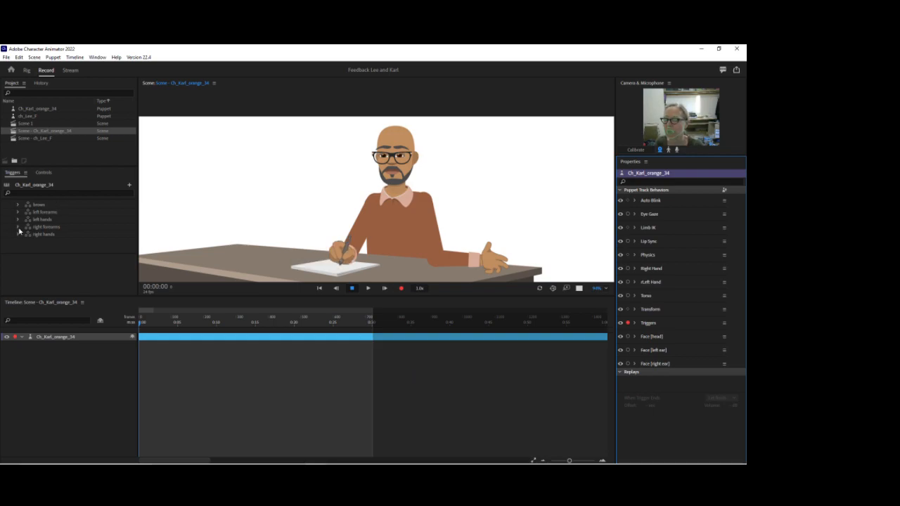
- Check trigger 4 in the right forearms swap set and collapse the set
{"action": "left_click", "coordinate": [18, 227]}
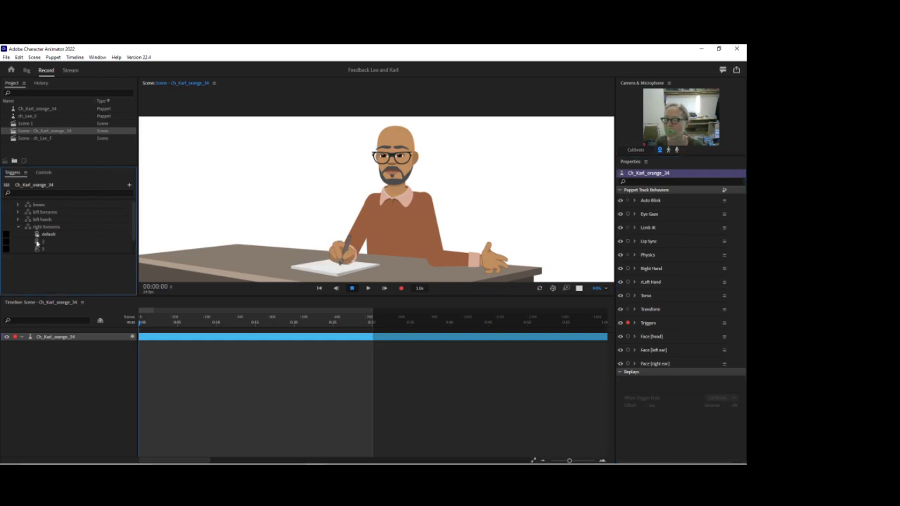
{"action": "scroll", "coordinate": [43, 246], "scroll_direction": "down", "scroll_amount": 1}
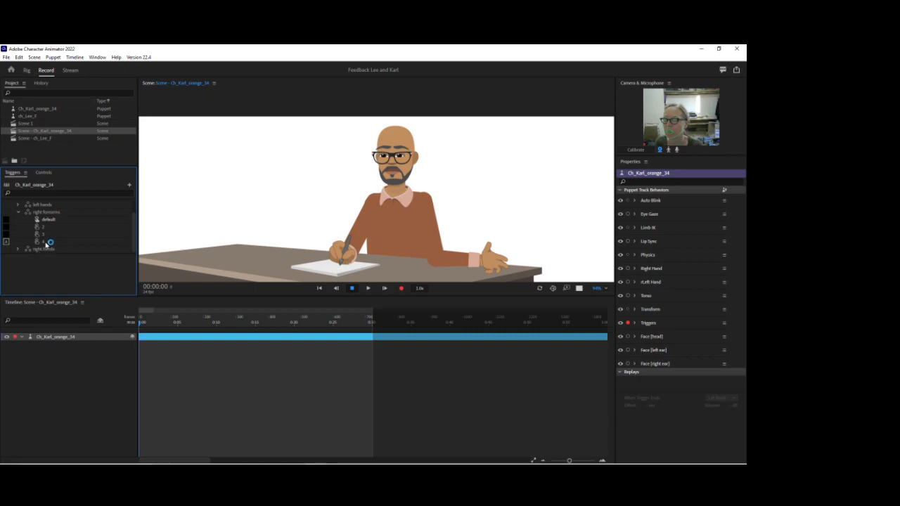
{"action": "left_click", "coordinate": [44, 243]}
{"action": "left_click", "coordinate": [55, 264]}
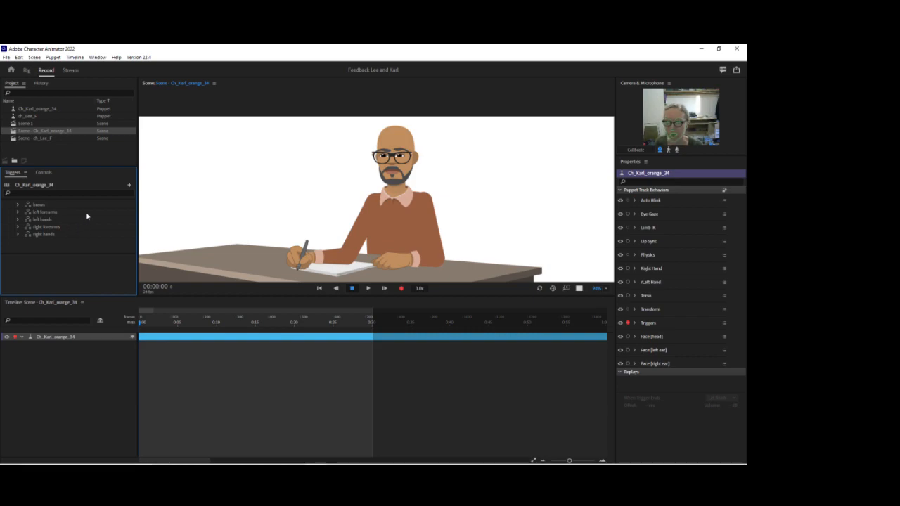
- Assign a key to the pen 2 trigger in the right hands swap set and turn on its Latch option
{"action": "left_click", "coordinate": [18, 234]}
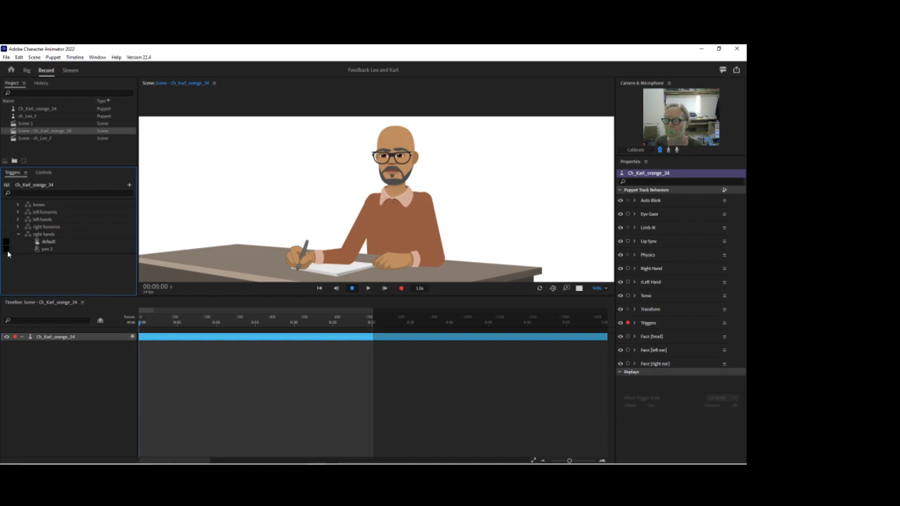
{"action": "left_click", "coordinate": [8, 250]}
{"action": "left_click", "coordinate": [7, 249]}
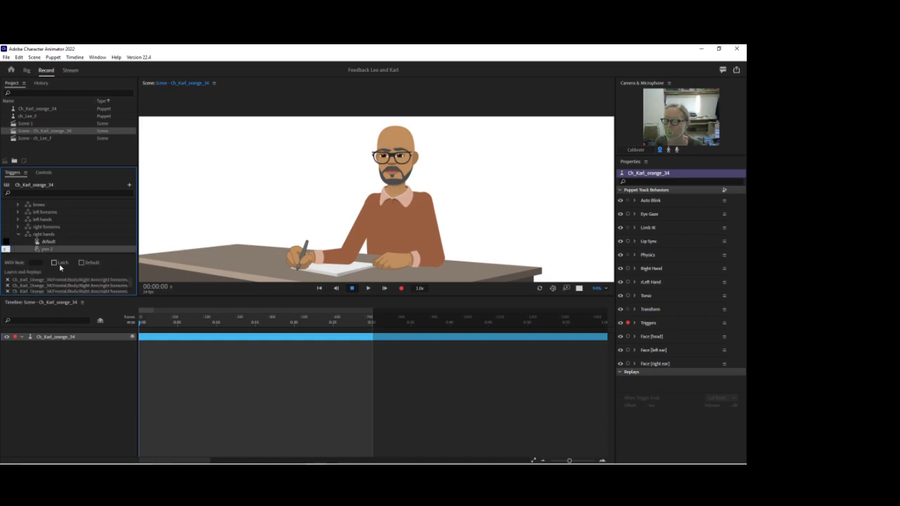
{"action": "left_click", "coordinate": [54, 262]}
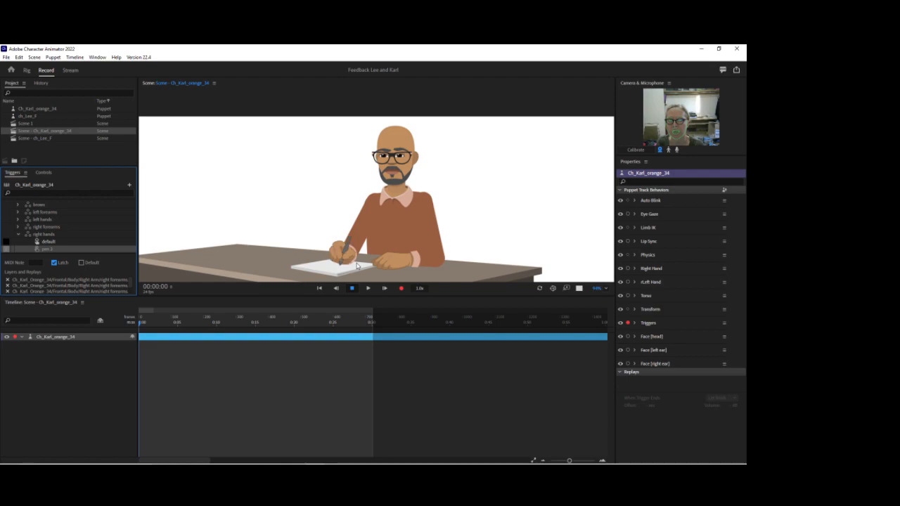
{"action": "left_click", "coordinate": [19, 235]}
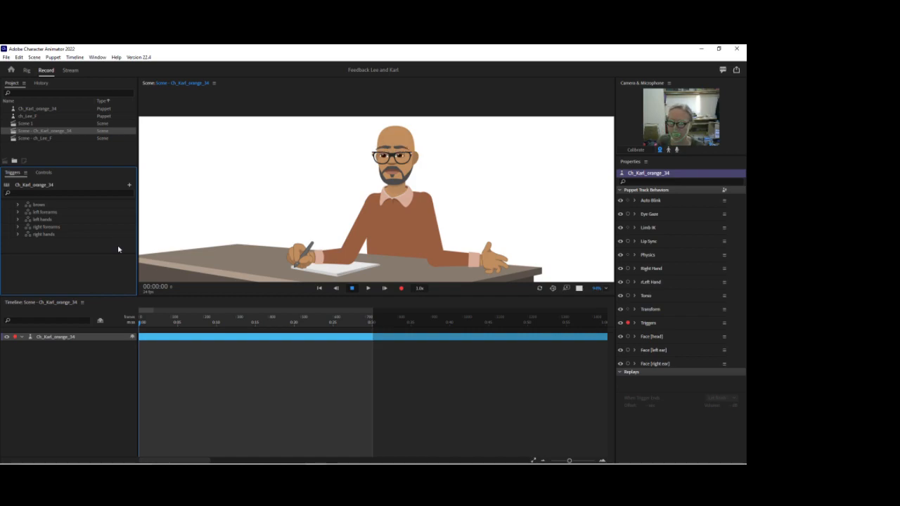
- Record a short take of the brow, forearm and hand swap triggers and extend the takes along the timeline
{"action": "key", "text": "ctrl+r"}
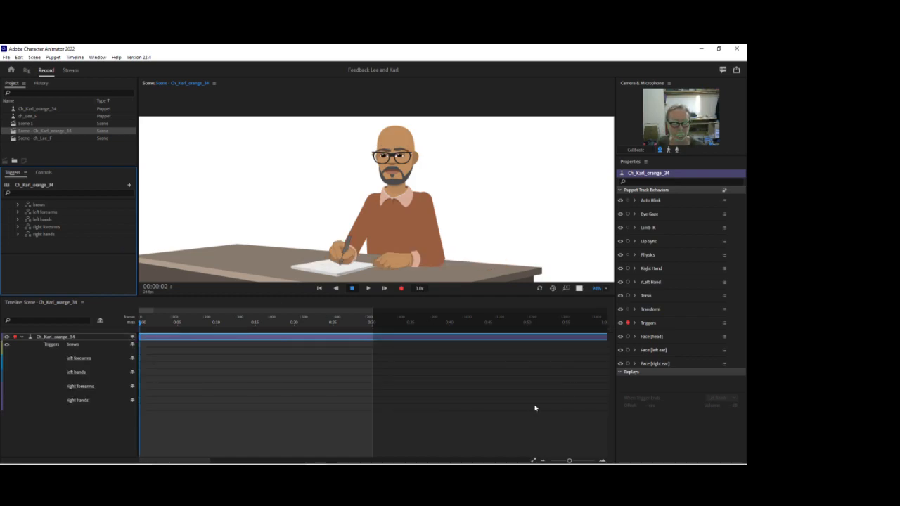
{"action": "left_click_drag", "start_coordinate": [569, 460], "coordinate": [578, 461]}
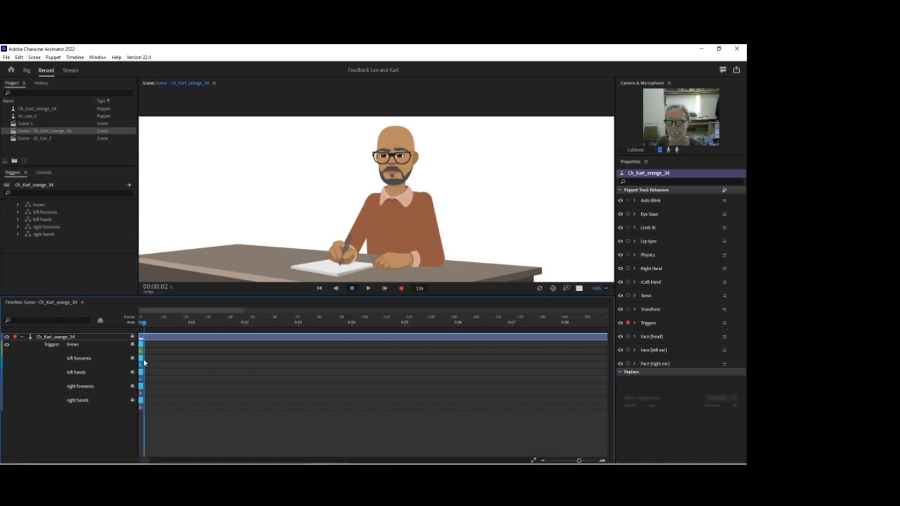
{"action": "left_click_drag", "start_coordinate": [142, 358], "coordinate": [523, 408]}
{"action": "left_click_drag", "start_coordinate": [578, 461], "coordinate": [587, 461]}
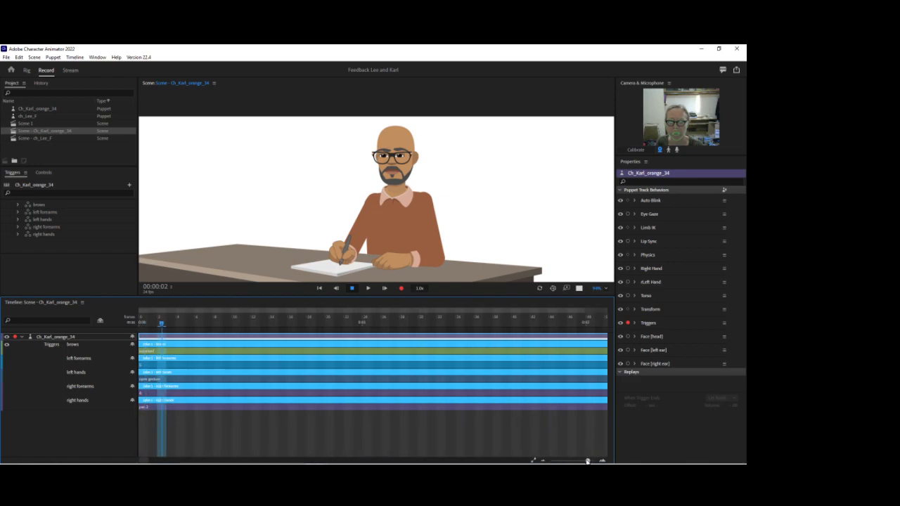
- Delete the recorded trigger bars from the right hands, right forearms, left hands, left forearms and brows takes
{"action": "left_click", "coordinate": [232, 409]}
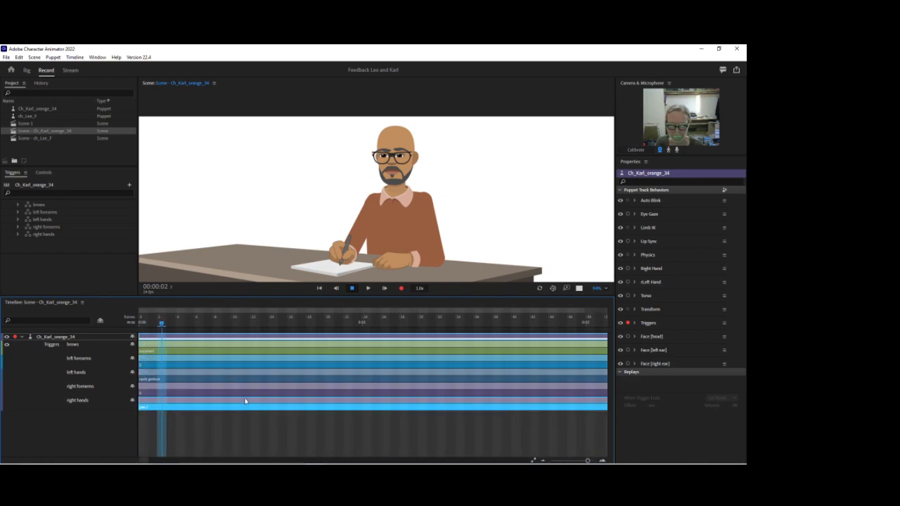
{"action": "key", "text": "Delete"}
{"action": "left_click", "coordinate": [253, 395]}
{"action": "key", "text": "Delete"}
{"action": "left_click", "coordinate": [260, 378]}
{"action": "key", "text": "Delete"}
{"action": "left_click", "coordinate": [262, 366]}
{"action": "key", "text": "Delete"}
{"action": "left_click", "coordinate": [270, 352]}
{"action": "key", "text": "Delete"}
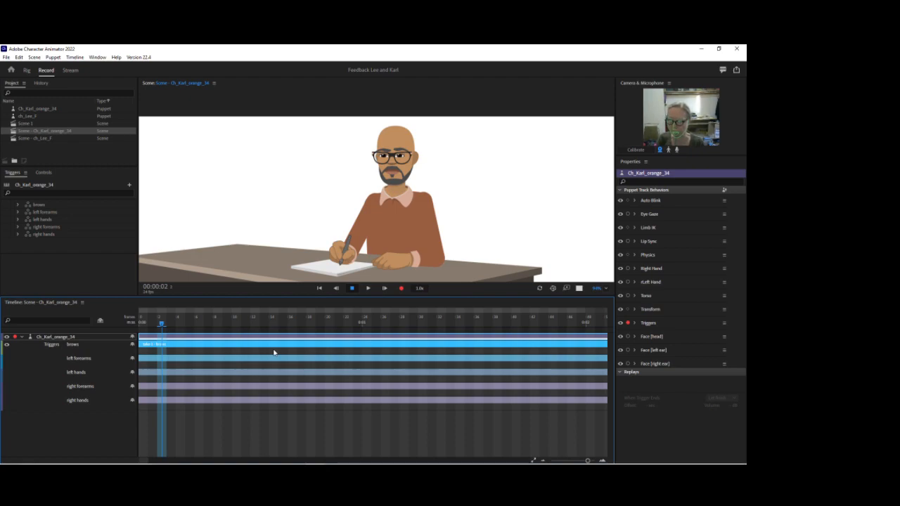
- Add the 05 trigger to the left forearms take and make it span about frames 10 to 40
{"action": "left_click", "coordinate": [236, 366]}
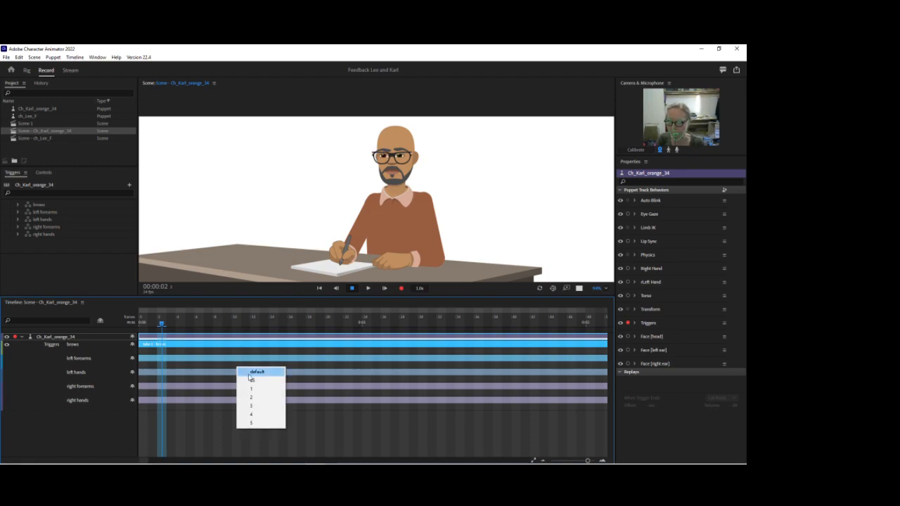
{"action": "left_click", "coordinate": [254, 376]}
{"action": "left_click_drag", "start_coordinate": [275, 366], "coordinate": [511, 366]}
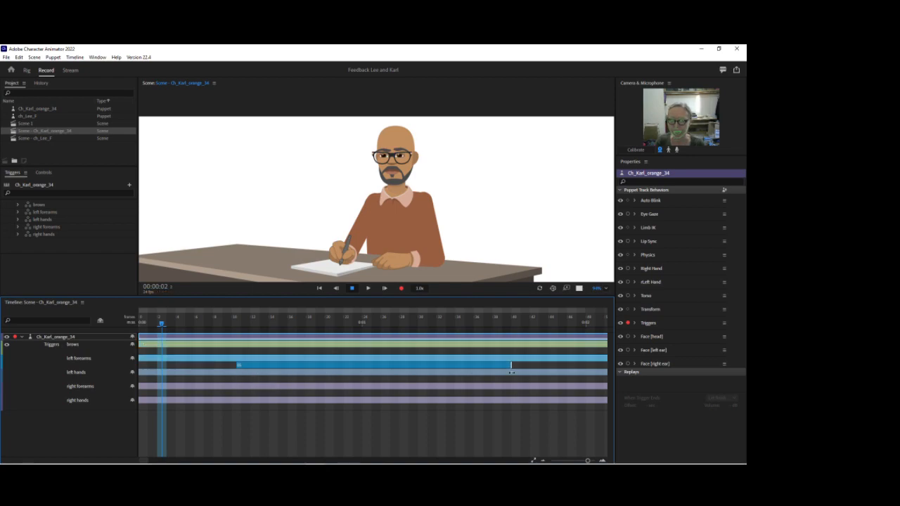
{"action": "left_click_drag", "start_coordinate": [237, 365], "coordinate": [233, 365]}
{"action": "left_click_drag", "start_coordinate": [159, 326], "coordinate": [273, 326]}
- Split the left forearms trigger into one-frame segments and switch those from frame 11 on to 1, 2, 3 and 4
{"action": "right_click", "coordinate": [245, 364]}
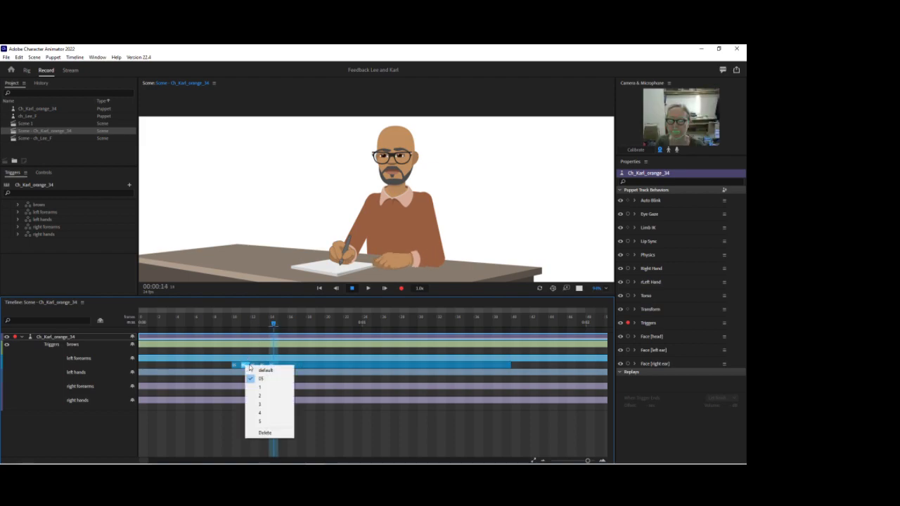
{"action": "left_click", "coordinate": [259, 387]}
{"action": "right_click", "coordinate": [255, 366]}
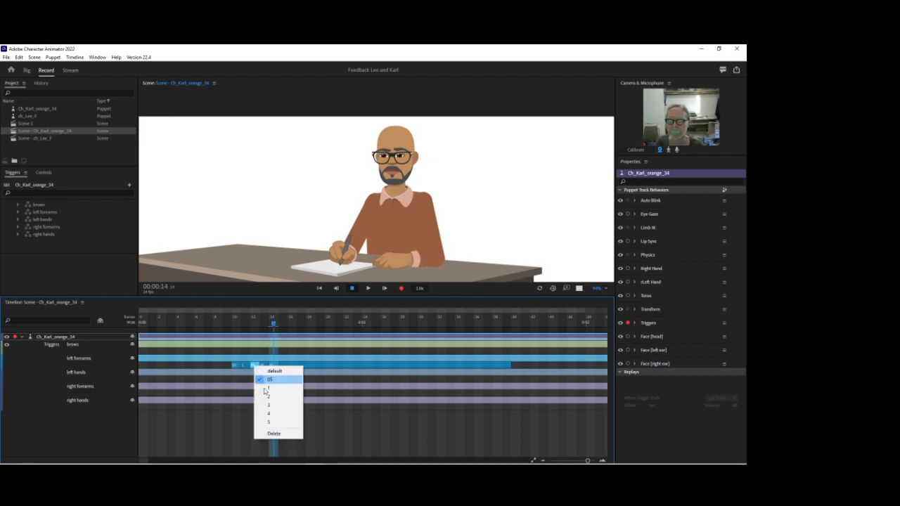
{"action": "left_click", "coordinate": [265, 393]}
{"action": "right_click", "coordinate": [263, 365]}
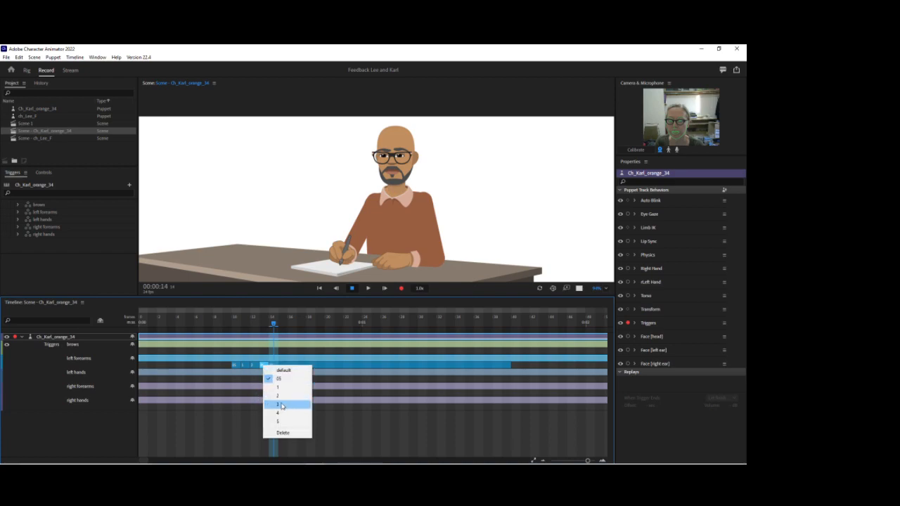
{"action": "left_click", "coordinate": [280, 405]}
{"action": "right_click", "coordinate": [274, 365]}
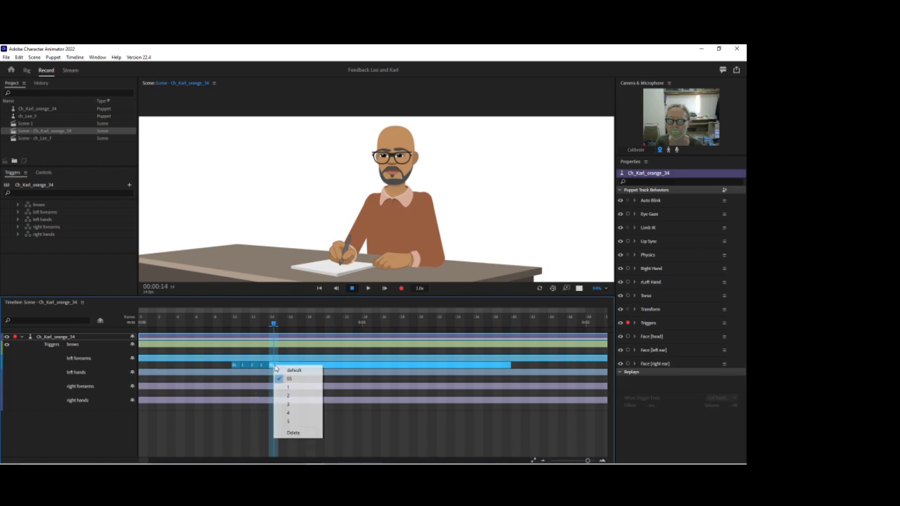
{"action": "left_click", "coordinate": [289, 413]}
- Split the left forearms trigger at frame 15, switch the rest to 5, and disarm the Triggers behavior
{"action": "left_click_drag", "start_coordinate": [276, 328], "coordinate": [280, 328]}
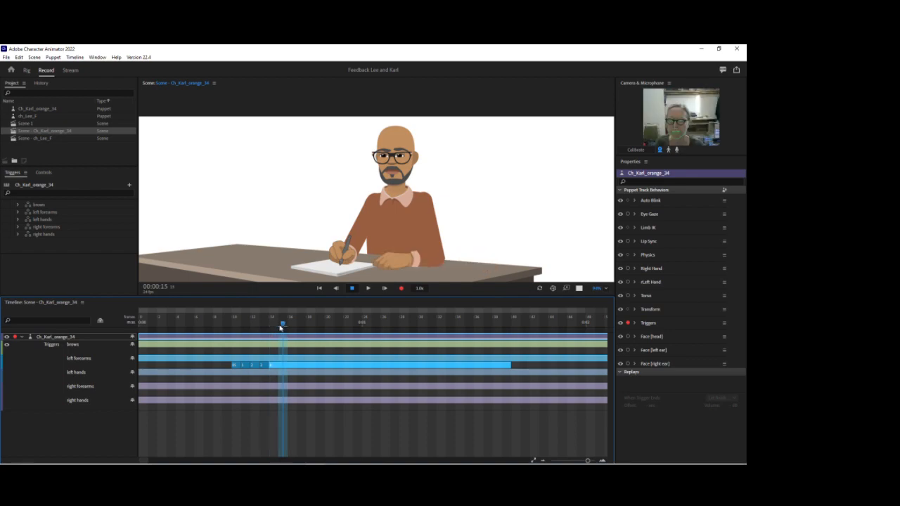
{"action": "right_click", "coordinate": [286, 369]}
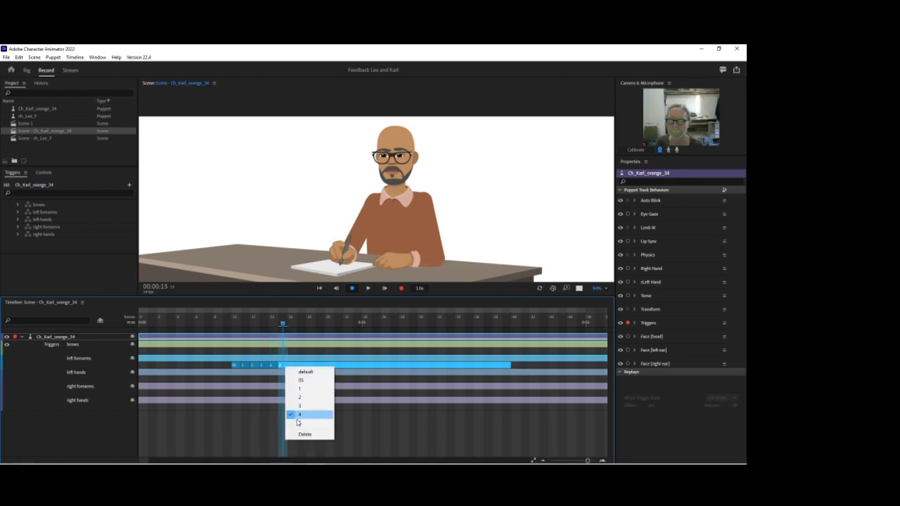
{"action": "left_click", "coordinate": [323, 422]}
{"action": "left_click", "coordinate": [631, 331]}
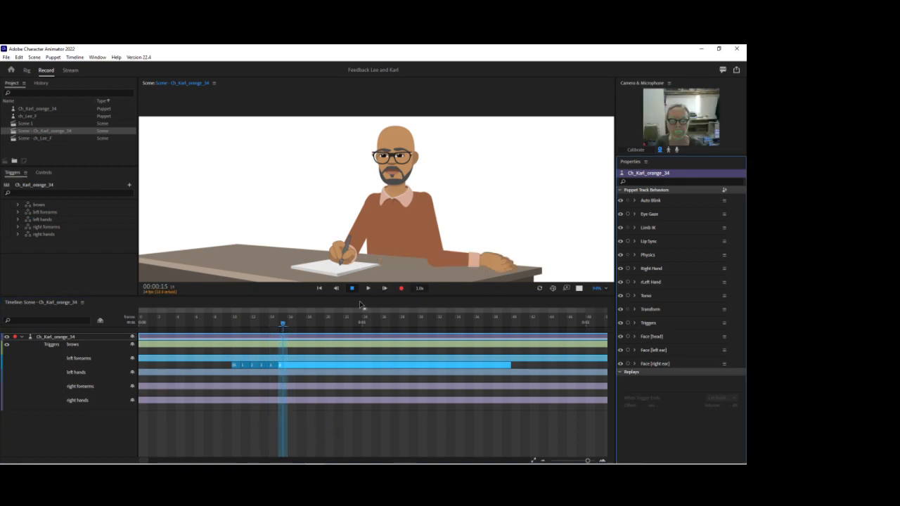
- Split the left forearms trigger at frames 19 and 20, switching the segments to 4 and 3
{"action": "left_click_drag", "start_coordinate": [285, 325], "coordinate": [319, 326]}
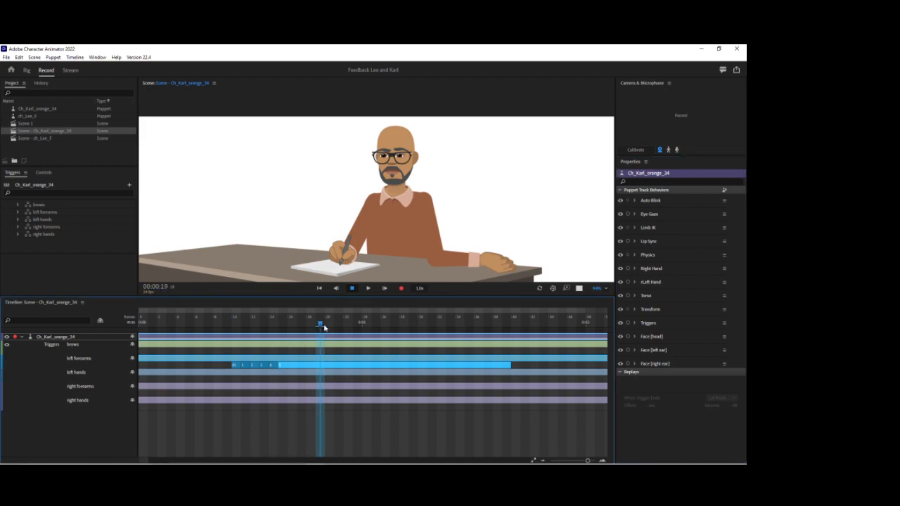
{"action": "right_click", "coordinate": [318, 367]}
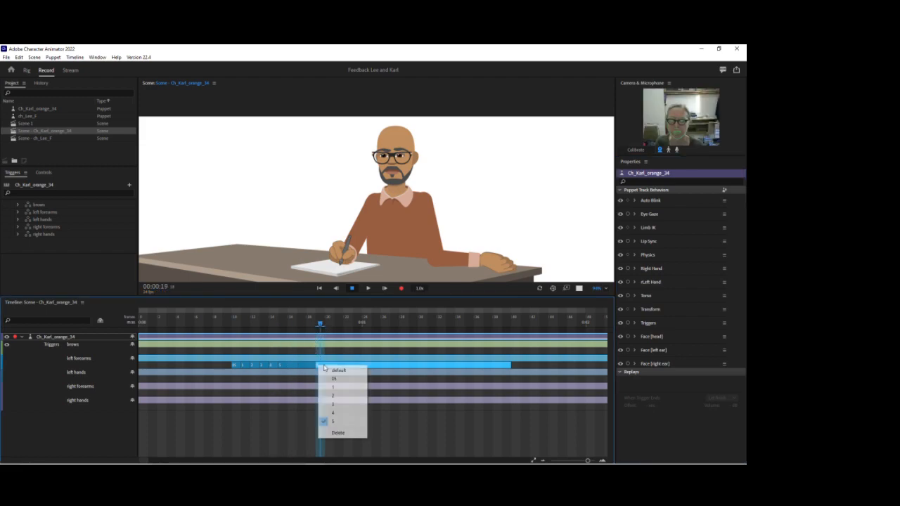
{"action": "left_click", "coordinate": [335, 413]}
{"action": "left_click_drag", "start_coordinate": [321, 325], "coordinate": [330, 327]}
{"action": "right_click", "coordinate": [333, 365]}
{"action": "left_click", "coordinate": [338, 404]}
- Split the left forearms trigger at frames 21 and 22, switching the segments to 2 and 1
{"action": "left_click_drag", "start_coordinate": [330, 325], "coordinate": [339, 324]}
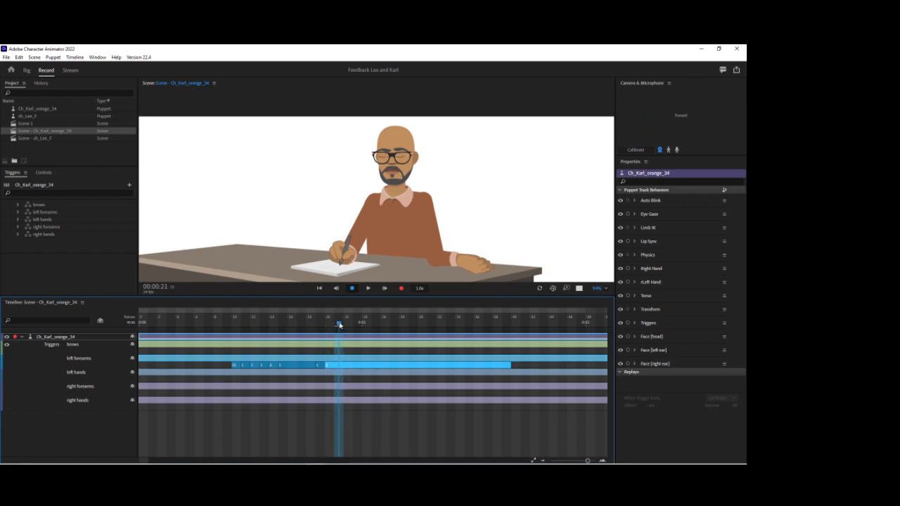
{"action": "right_click", "coordinate": [346, 367]}
{"action": "left_click", "coordinate": [355, 397]}
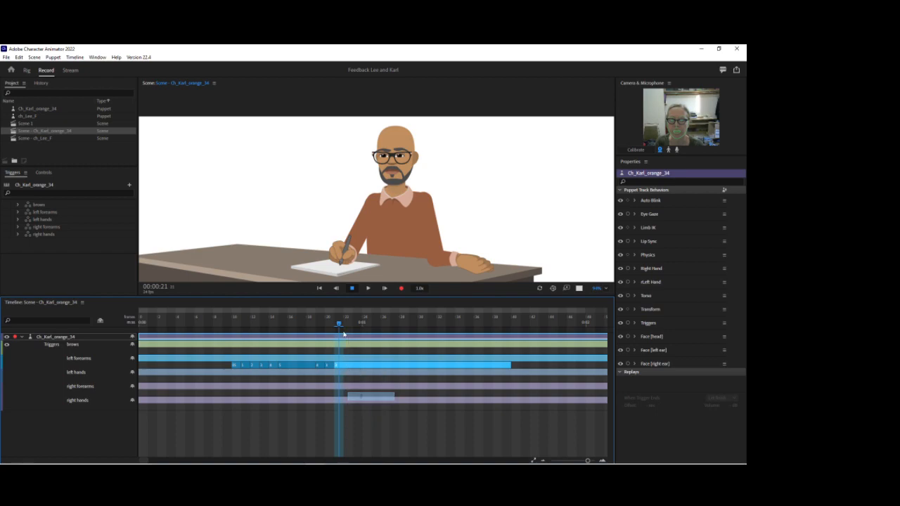
{"action": "left_click_drag", "start_coordinate": [339, 325], "coordinate": [347, 324]}
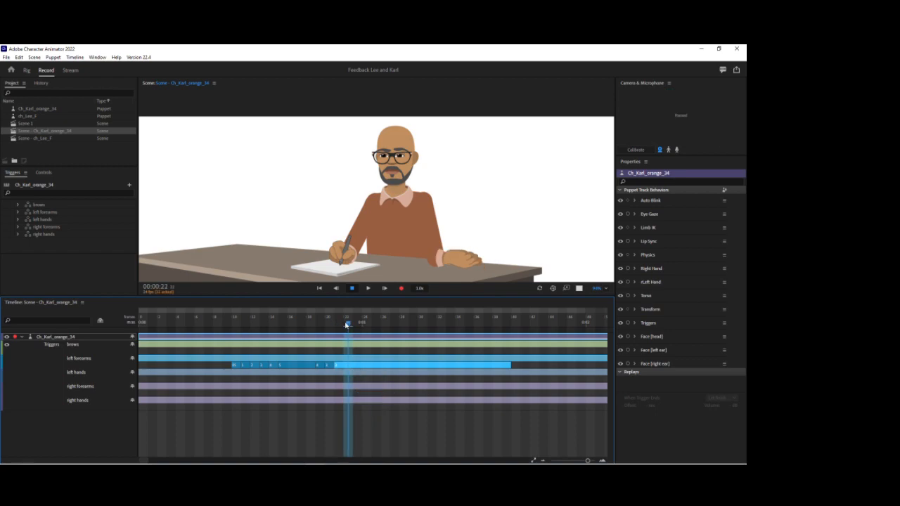
{"action": "right_click", "coordinate": [357, 370]}
{"action": "left_click", "coordinate": [362, 386]}
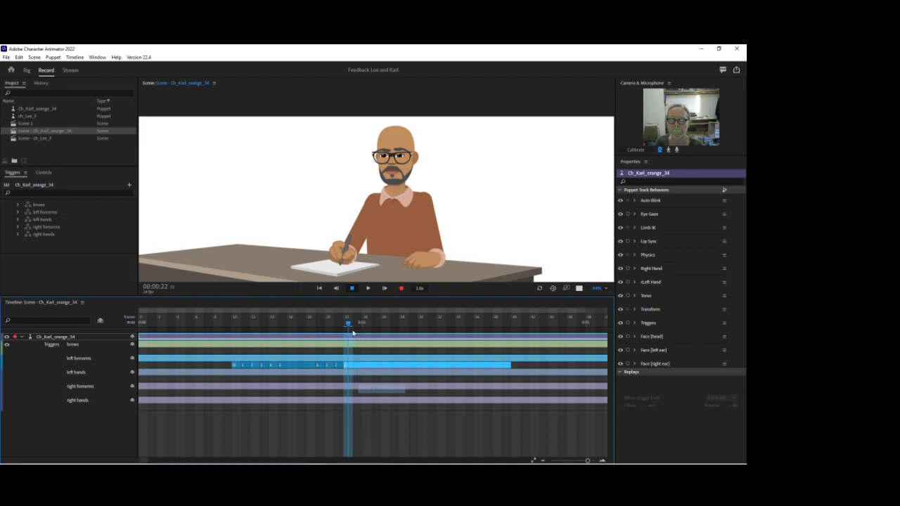
- Switch the left forearms segment at frame 23 to 05 and delete the remaining segment from 1:00 onward
{"action": "left_click_drag", "start_coordinate": [348, 325], "coordinate": [358, 325]}
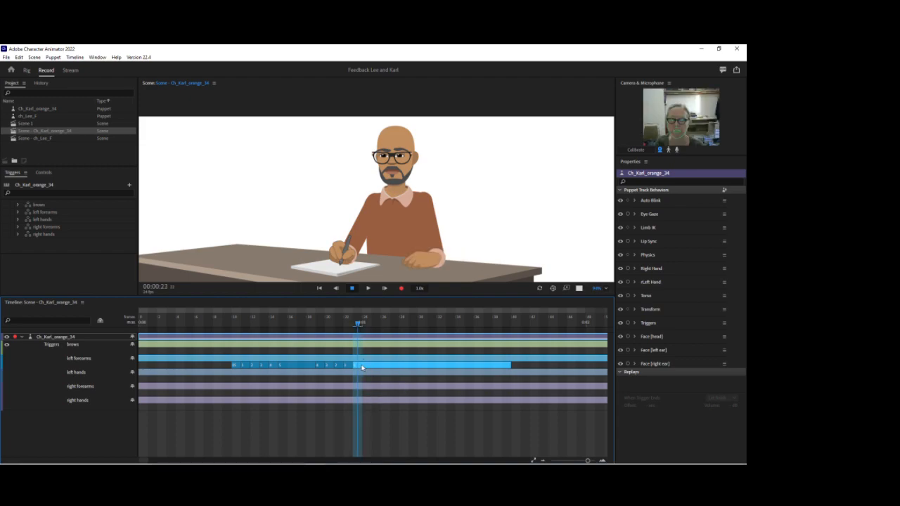
{"action": "right_click", "coordinate": [362, 367]}
{"action": "left_click", "coordinate": [376, 380]}
{"action": "left_click_drag", "start_coordinate": [357, 325], "coordinate": [366, 325]}
{"action": "right_click", "coordinate": [372, 362]}
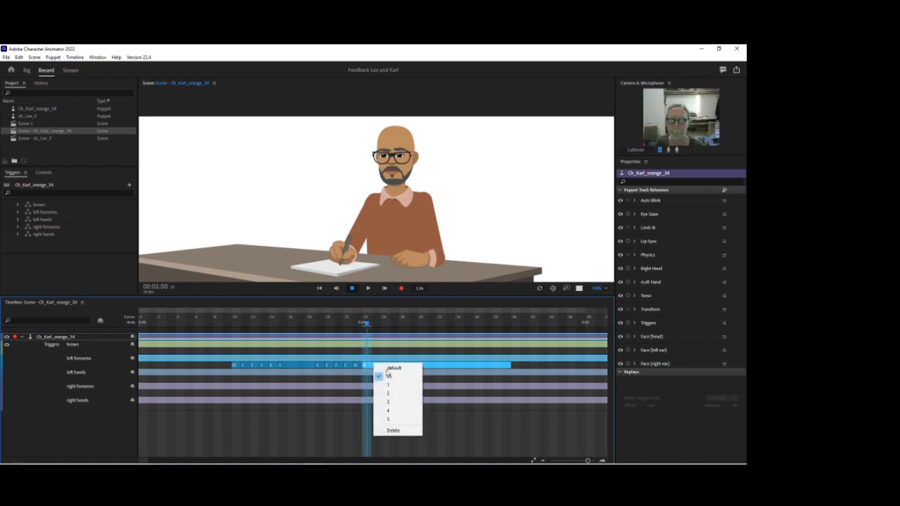
{"action": "left_click", "coordinate": [403, 432]}
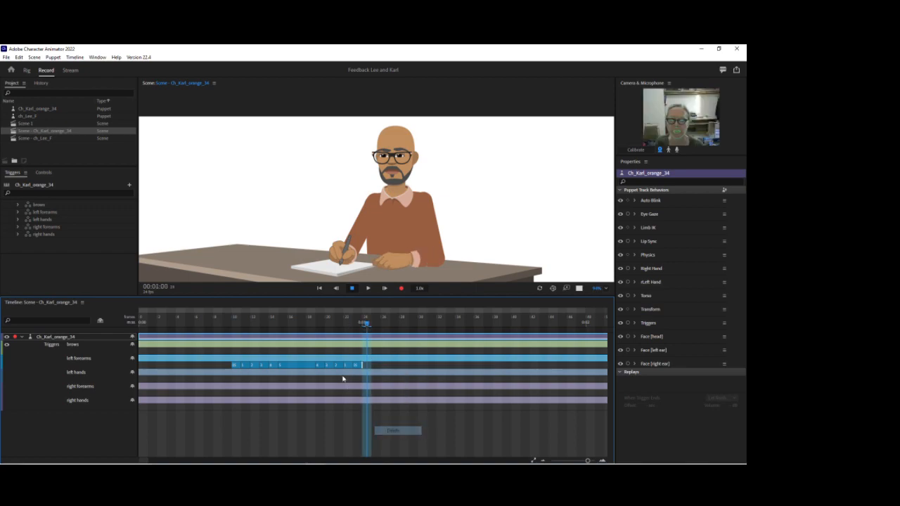
- Add the open gesture trigger to the left hands take at frame 10, spanning the forearm swap sequence
{"action": "left_click_drag", "start_coordinate": [226, 324], "coordinate": [245, 323]}
{"action": "right_click", "coordinate": [234, 382]}
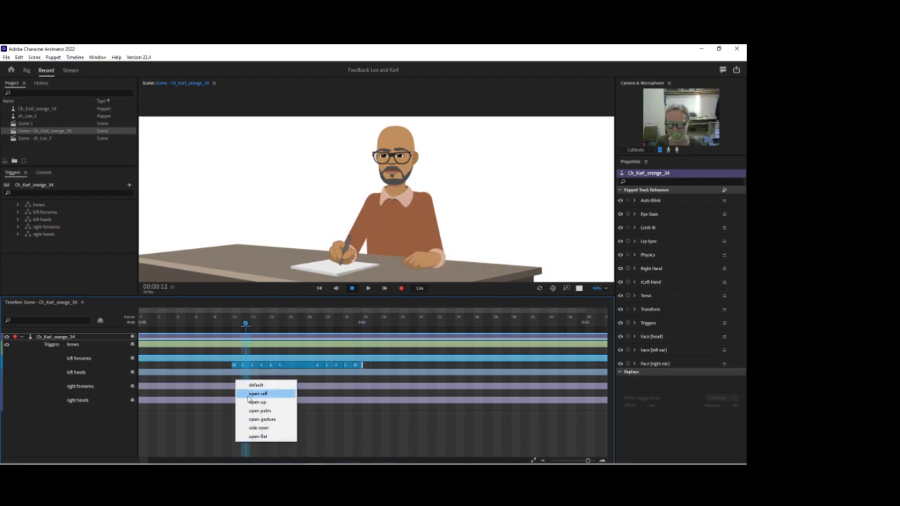
{"action": "mouse_move", "coordinate": [245, 324]}
{"action": "left_mouse_down"}
{"action": "mouse_move", "coordinate": [234, 324]}
{"action": "mouse_move", "coordinate": [254, 323]}
{"action": "left_mouse_up"}
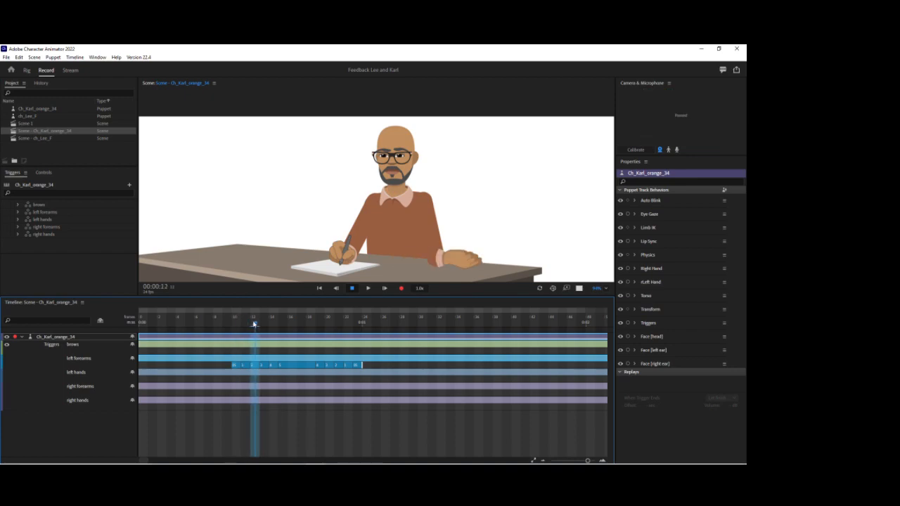
{"action": "right_click", "coordinate": [237, 382]}
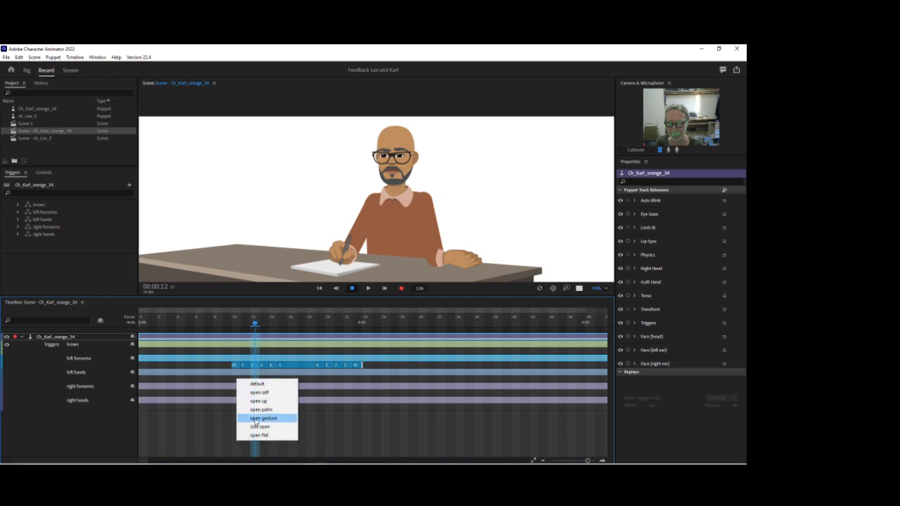
{"action": "left_click", "coordinate": [257, 422]}
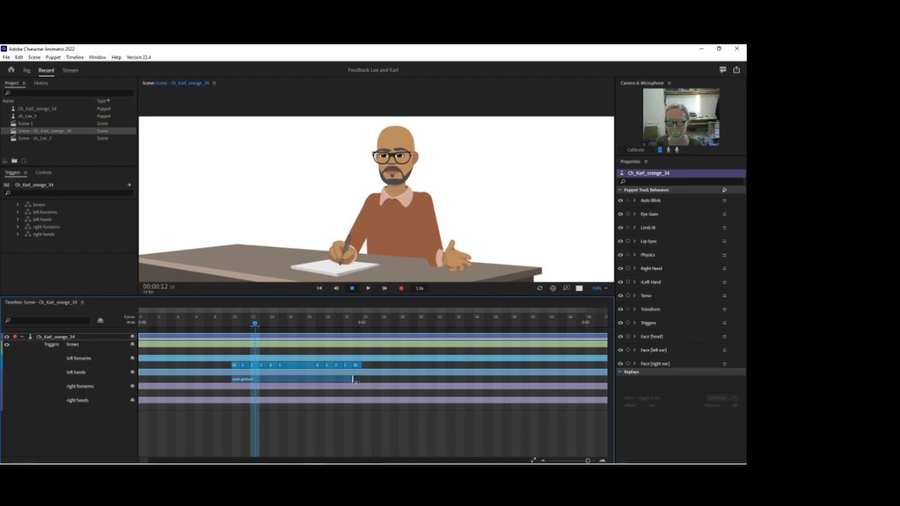
- Preview the arm pose at frame 16 and try moving the left hand in the scene with rLeft Hand
{"action": "left_click_drag", "start_coordinate": [254, 327], "coordinate": [295, 318]}
{"action": "left_click", "coordinate": [523, 228]}
{"action": "left_click", "coordinate": [627, 283]}
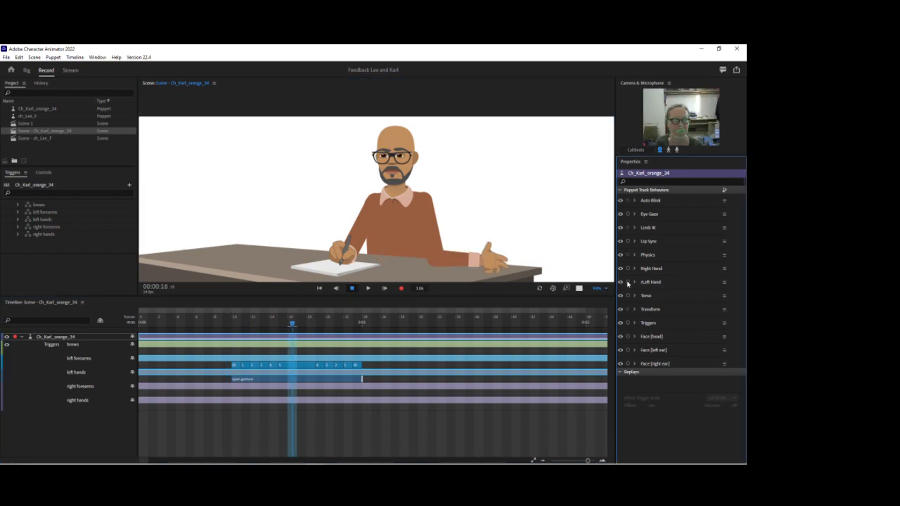
{"action": "left_click_drag", "start_coordinate": [496, 262], "coordinate": [531, 263]}
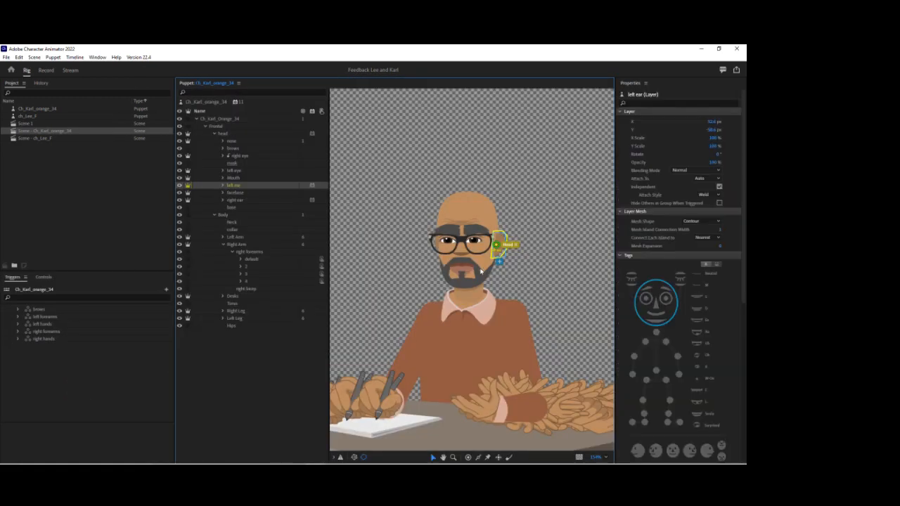
- Shift the two left forearm sticks slightly toward the wrist in the rig and test the left hand in the scene at frame 16
{"action": "left_click", "coordinate": [236, 239]}
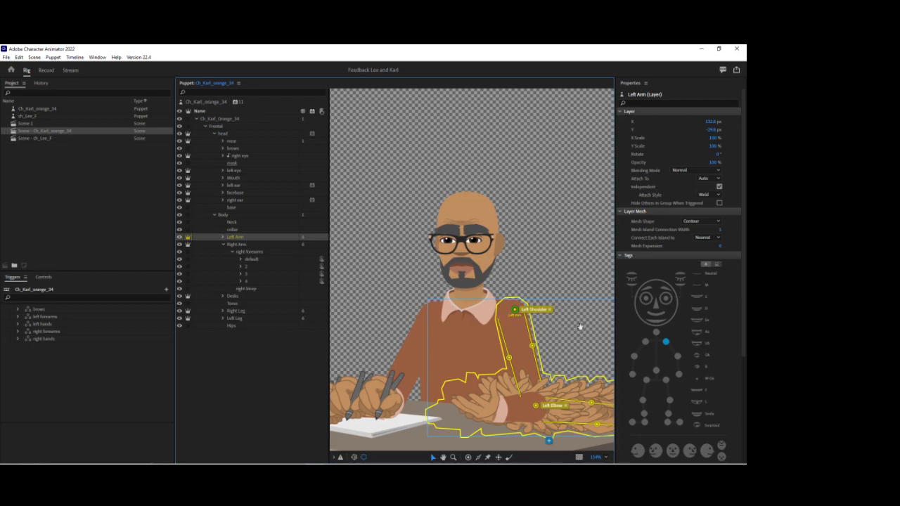
{"action": "left_click_drag", "start_coordinate": [580, 327], "coordinate": [505, 287]}
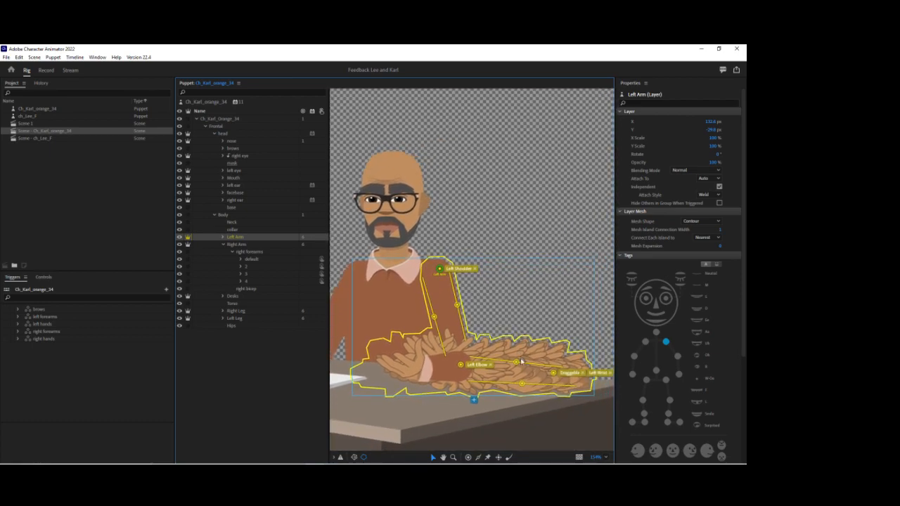
{"action": "left_click", "coordinate": [517, 362]}
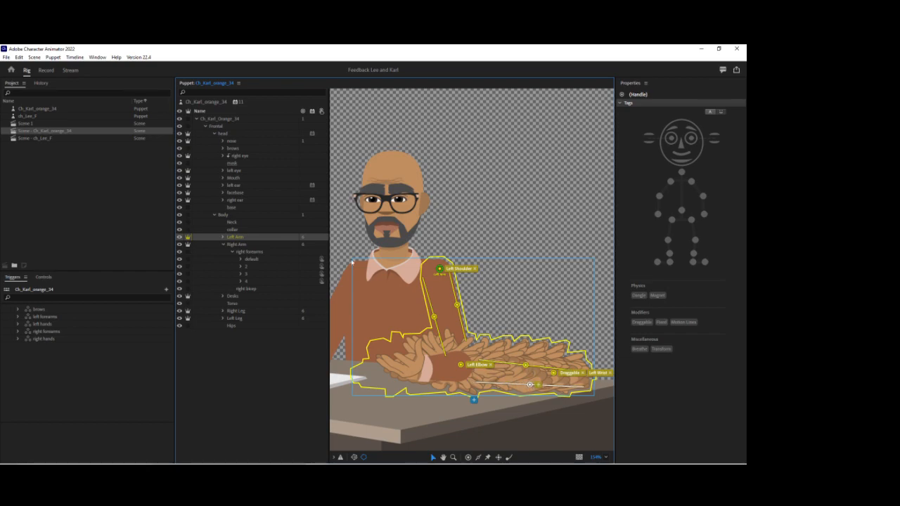
{"action": "left_click", "coordinate": [45, 70]}
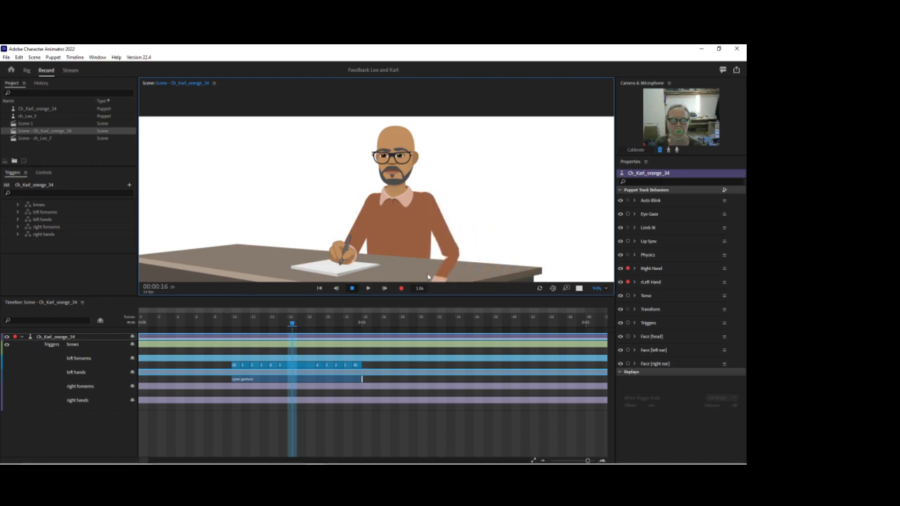
{"action": "left_click_drag", "start_coordinate": [422, 261], "coordinate": [515, 245]}
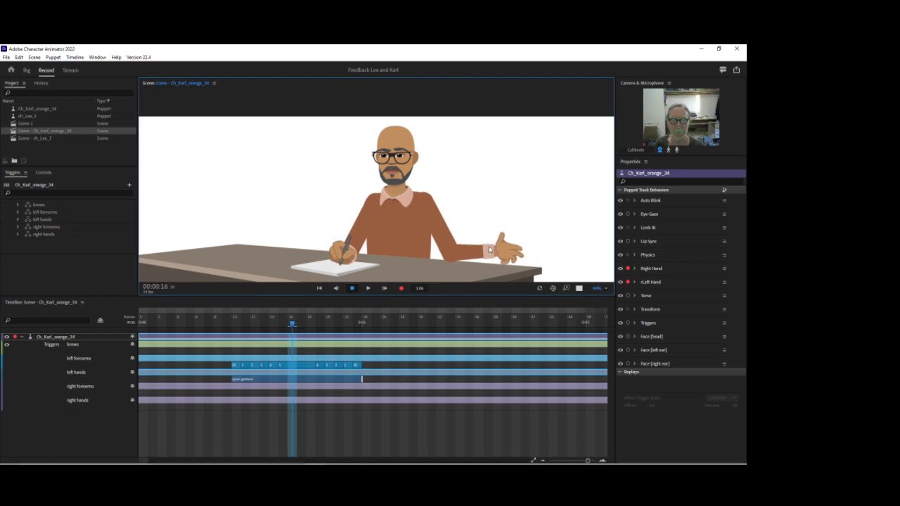
- Extend the left forearms segment at frame 14 up to frame 20 and test the left hand's pose at frames 16, 12 and 13
{"action": "left_click_drag", "start_coordinate": [278, 365], "coordinate": [320, 364]}
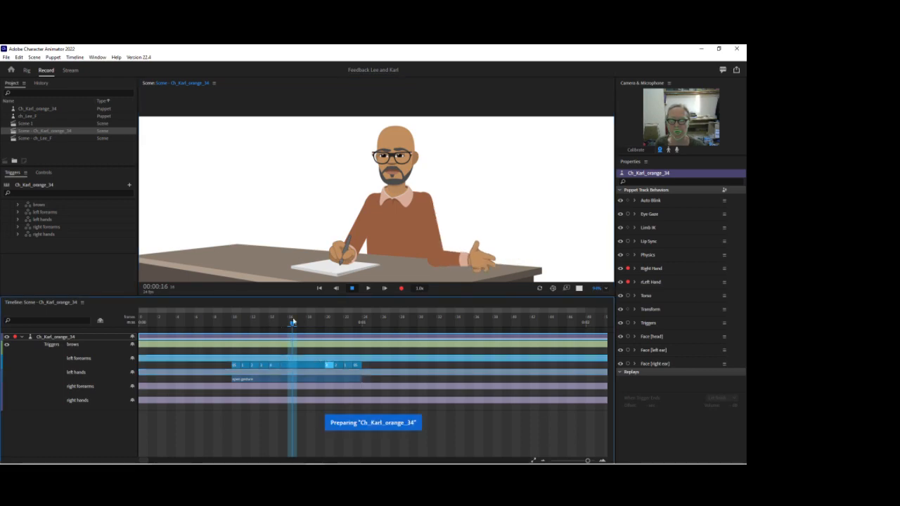
{"action": "mouse_move", "coordinate": [485, 257]}
{"action": "left_mouse_down"}
{"action": "mouse_move", "coordinate": [514, 241]}
{"action": "mouse_move", "coordinate": [501, 238]}
{"action": "mouse_move", "coordinate": [501, 260]}
{"action": "mouse_move", "coordinate": [497, 237]}
{"action": "mouse_move", "coordinate": [487, 256]}
{"action": "left_mouse_up"}
{"action": "left_click_drag", "start_coordinate": [231, 324], "coordinate": [254, 325]}
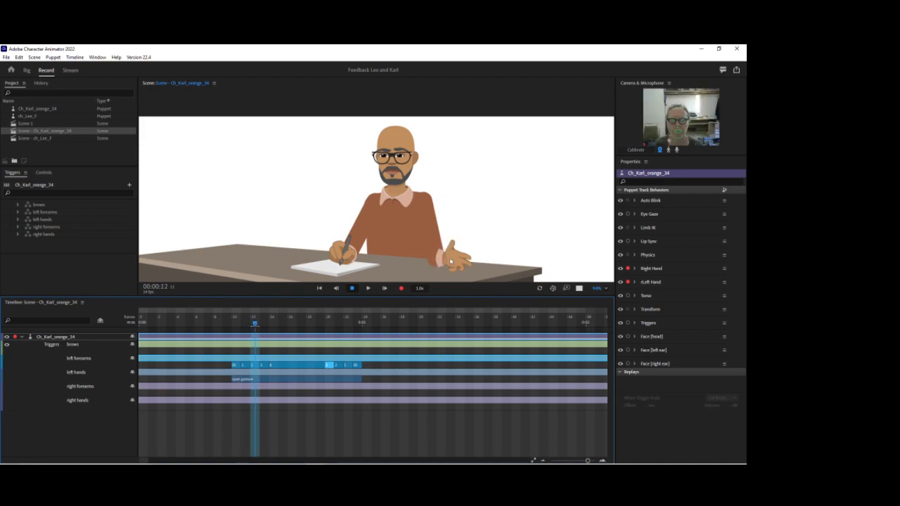
{"action": "left_click", "coordinate": [474, 260]}
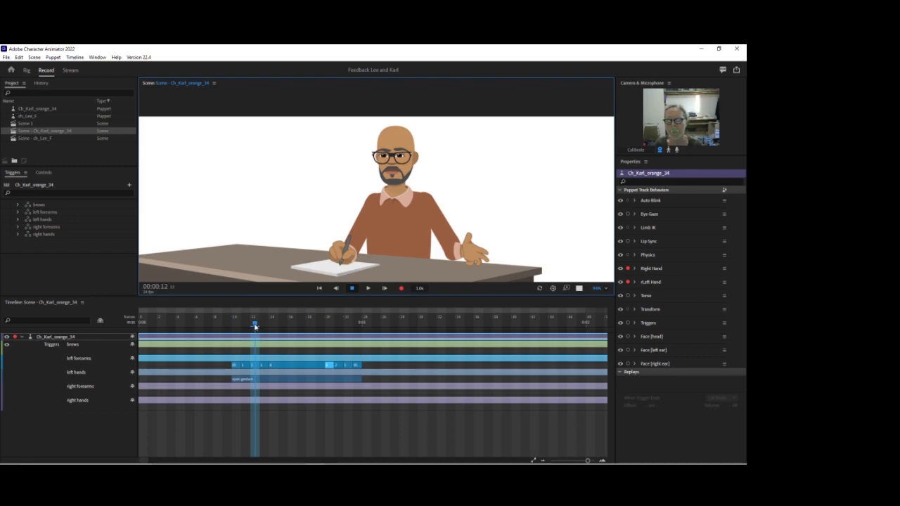
{"action": "left_click_drag", "start_coordinate": [255, 326], "coordinate": [264, 326]}
{"action": "left_click_drag", "start_coordinate": [471, 266], "coordinate": [501, 195]}
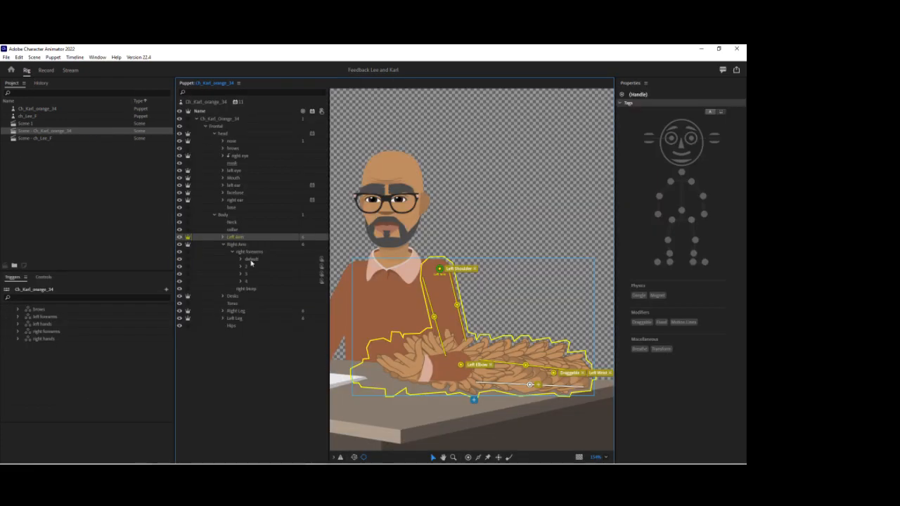
- Set the attach style of the Left Arm and Right Arm layers to Hinge and test the left hand's movement at frame 13
{"action": "left_click", "coordinate": [237, 245], "text": "shift"}
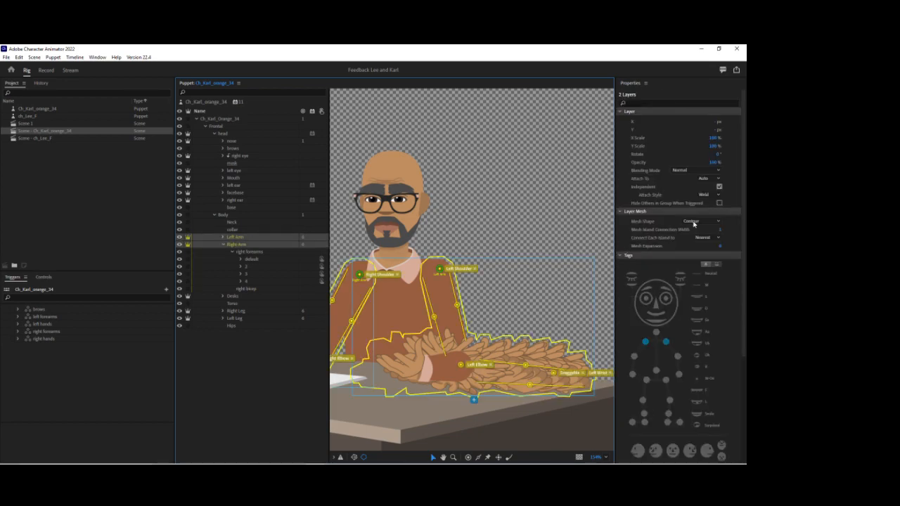
{"action": "left_click", "coordinate": [710, 195]}
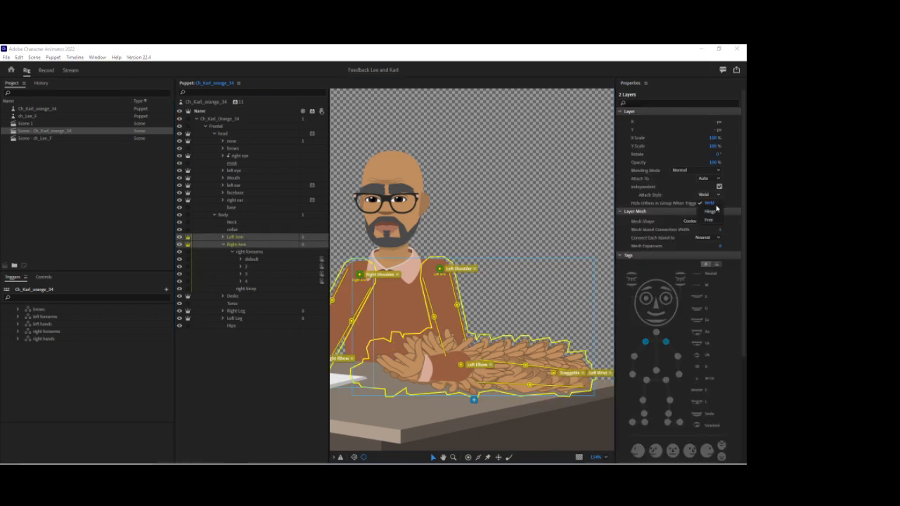
{"action": "left_click", "coordinate": [704, 212]}
{"action": "left_click", "coordinate": [42, 70]}
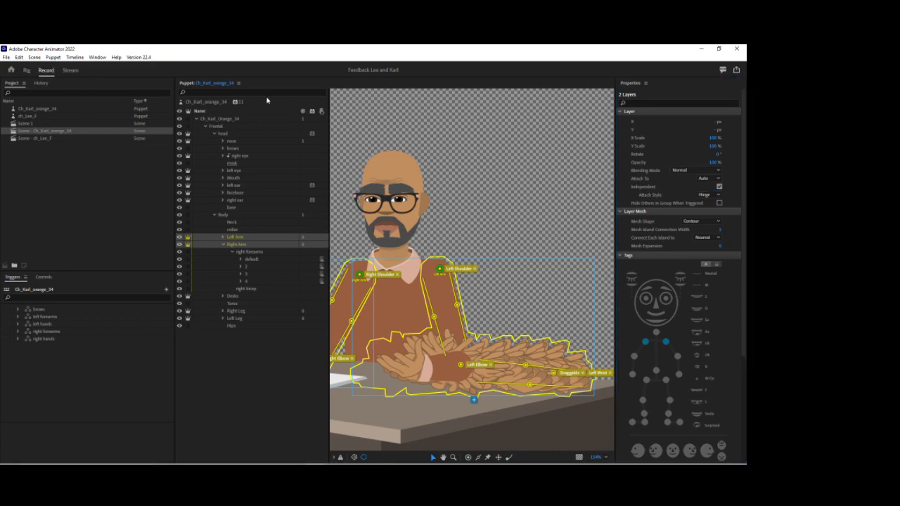
{"action": "left_click_drag", "start_coordinate": [455, 263], "coordinate": [497, 241]}
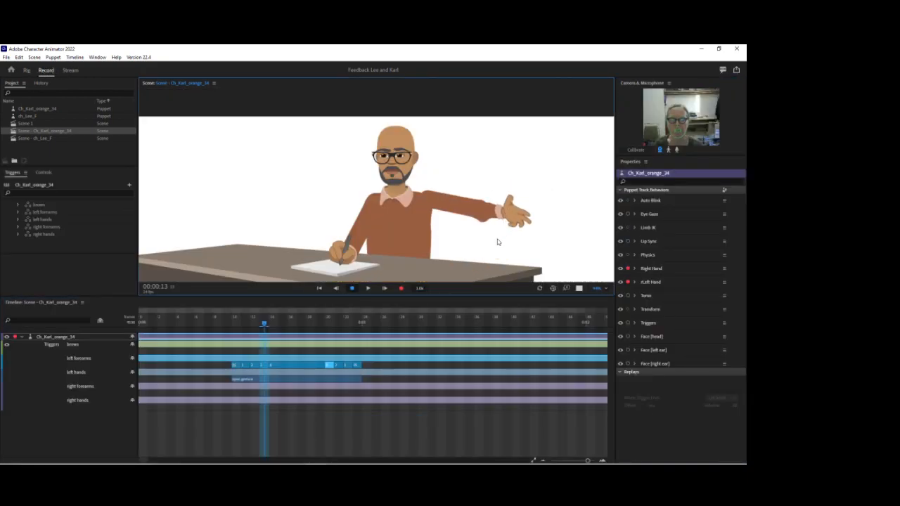
- Arm all behaviors for recording and add right forearms trigger 2 at frame 27, extended through frame 36
{"action": "left_click", "coordinate": [628, 364]}
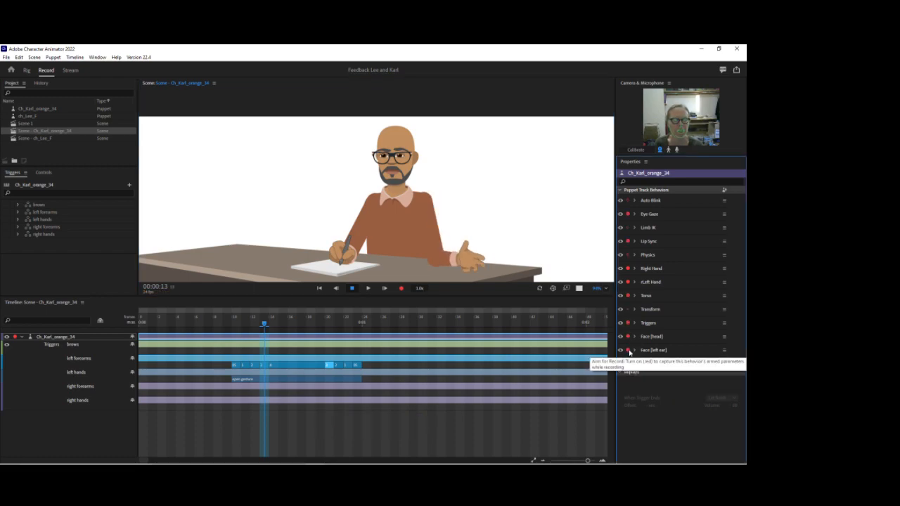
{"action": "left_click", "coordinate": [628, 350]}
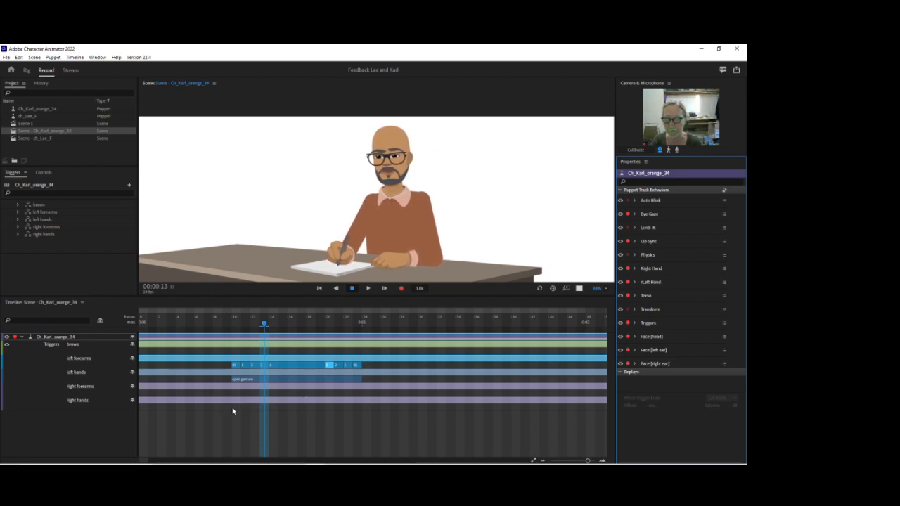
{"action": "left_click", "coordinate": [392, 397]}
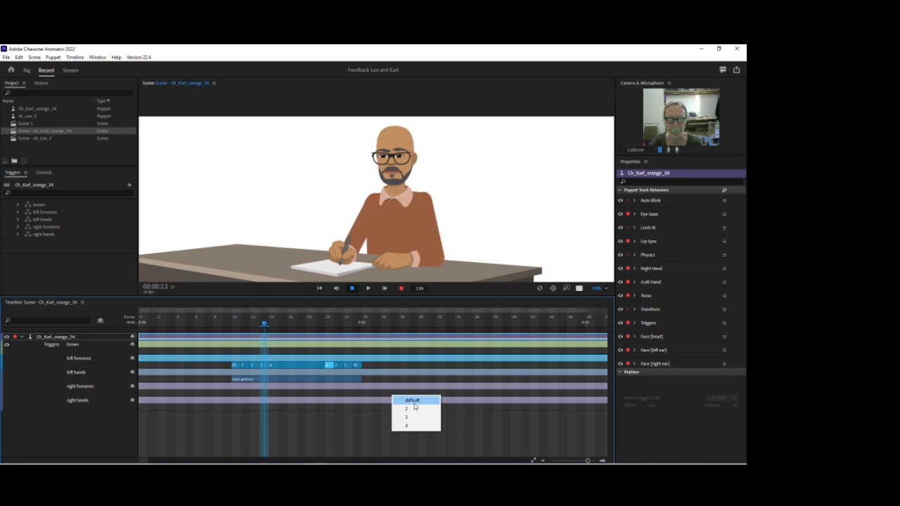
{"action": "left_click", "coordinate": [414, 408]}
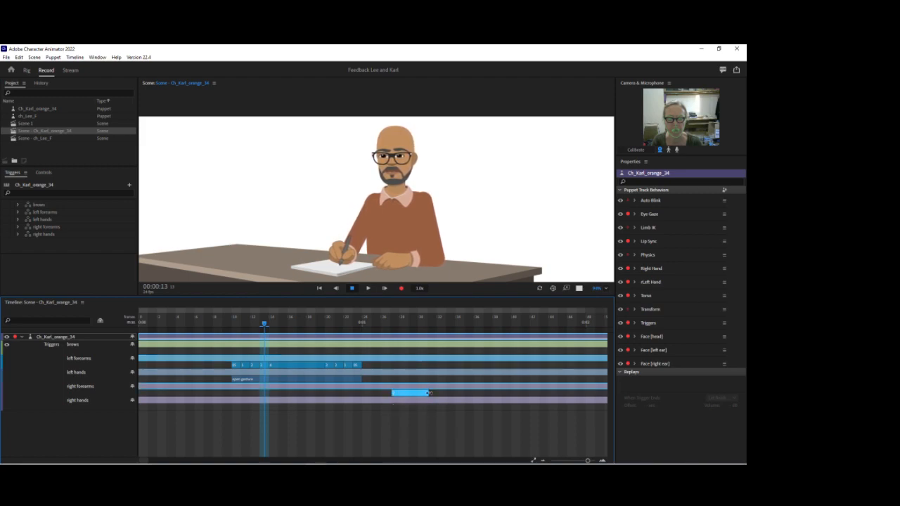
{"action": "left_click_drag", "start_coordinate": [455, 392], "coordinate": [483, 392]}
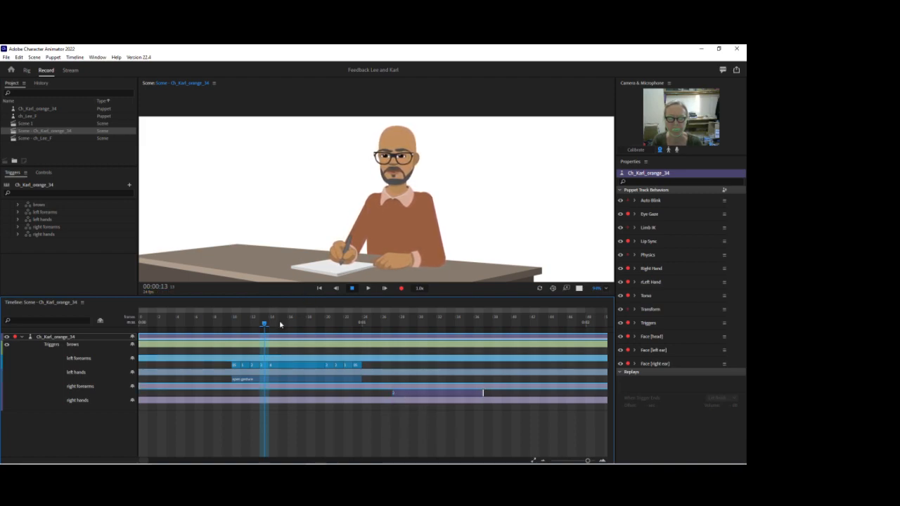
- Split the right forearms trigger at frames 28 and 29, switching the segments to 3 and 4
{"action": "left_click_drag", "start_coordinate": [263, 326], "coordinate": [413, 326]}
{"action": "key", "text": "ctrl+shift+d"}
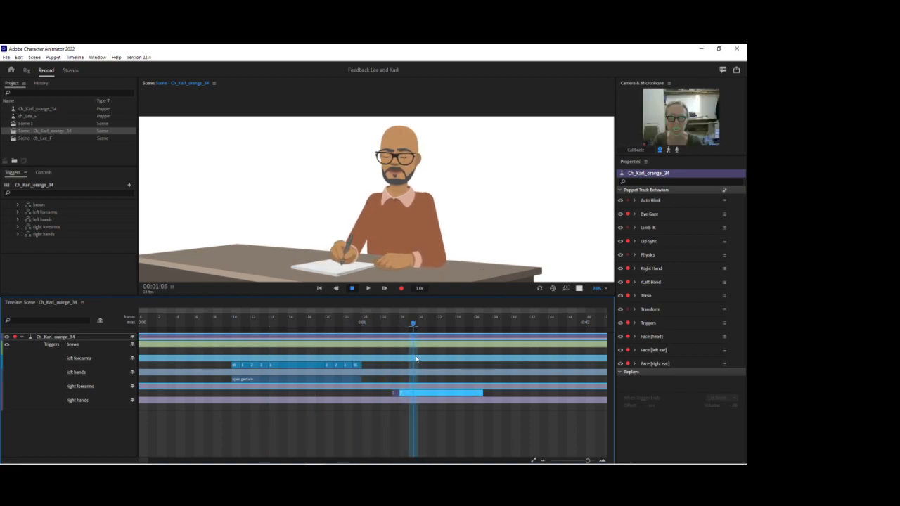
{"action": "key", "text": "ctrl+shift+d"}
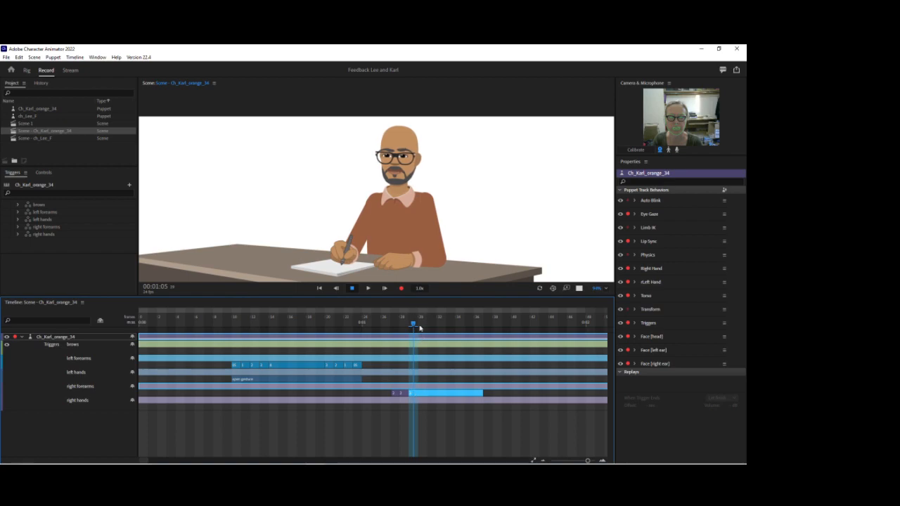
{"action": "left_click_drag", "start_coordinate": [414, 326], "coordinate": [421, 326]}
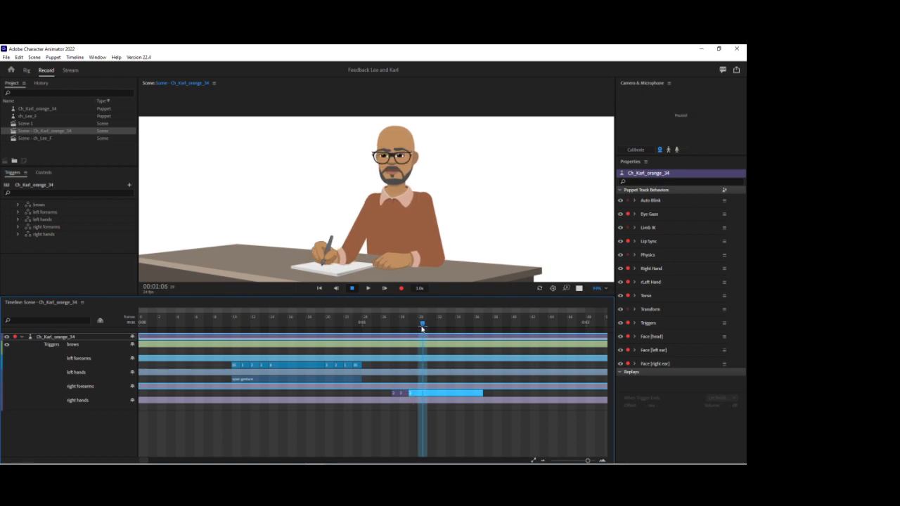
{"action": "right_click", "coordinate": [404, 393]}
{"action": "left_click", "coordinate": [419, 415]}
{"action": "right_click", "coordinate": [412, 393]}
{"action": "left_click", "coordinate": [425, 424]}
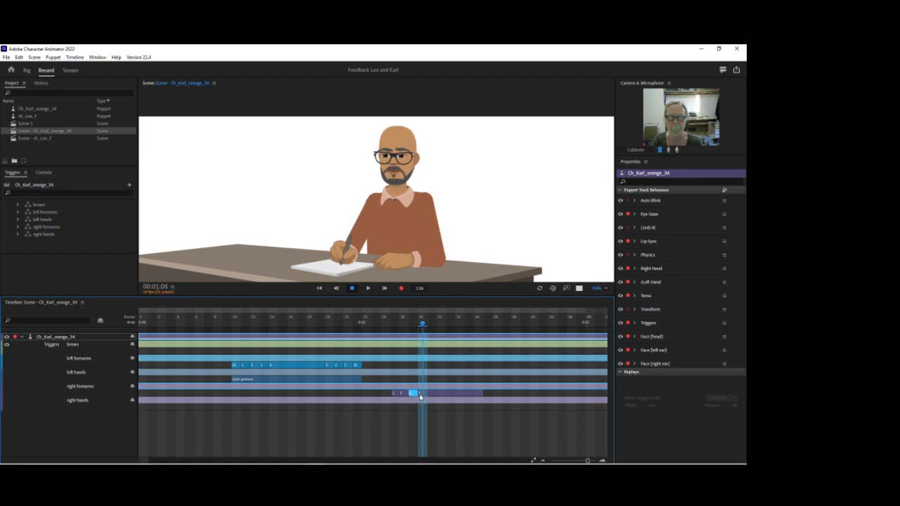
- Split the right forearms trigger at frames 35 and 36, switching the segments to 3 and 2
{"action": "left_click", "coordinate": [460, 394]}
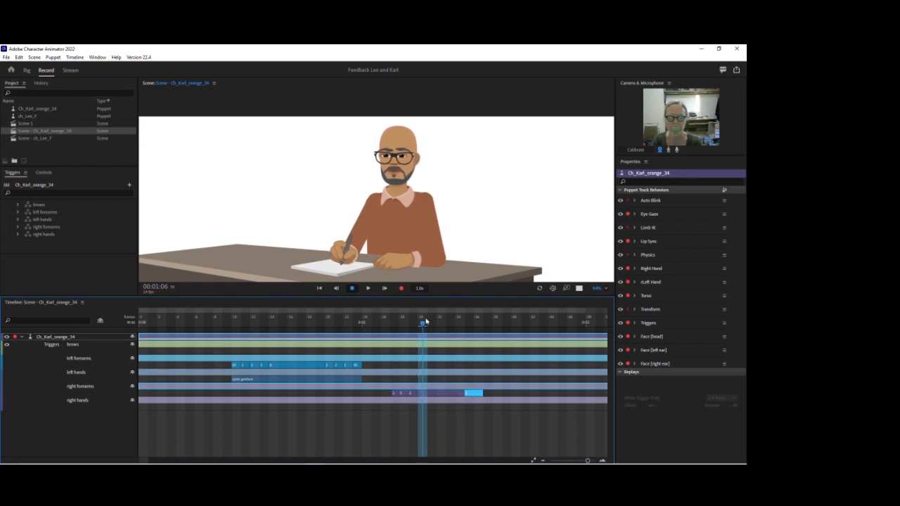
{"action": "left_click_drag", "start_coordinate": [422, 324], "coordinate": [477, 324]}
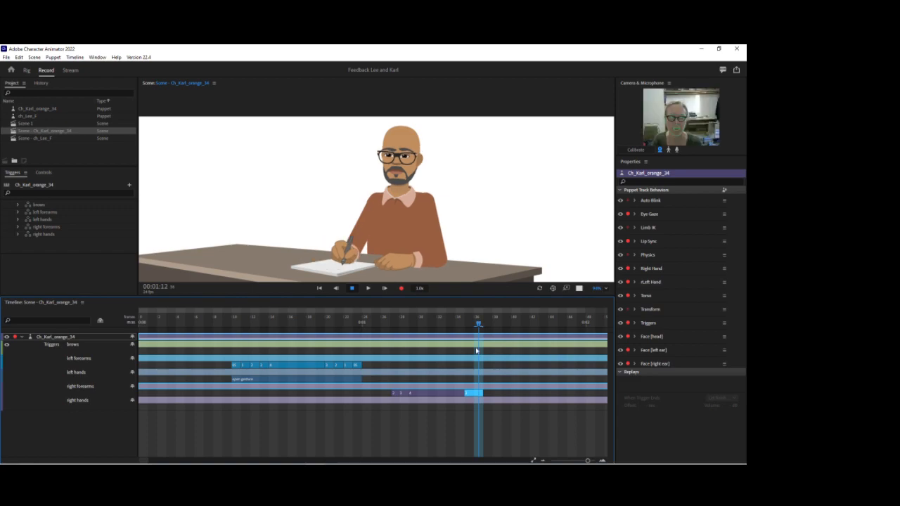
{"action": "right_click", "coordinate": [469, 397]}
{"action": "left_click", "coordinate": [482, 411]}
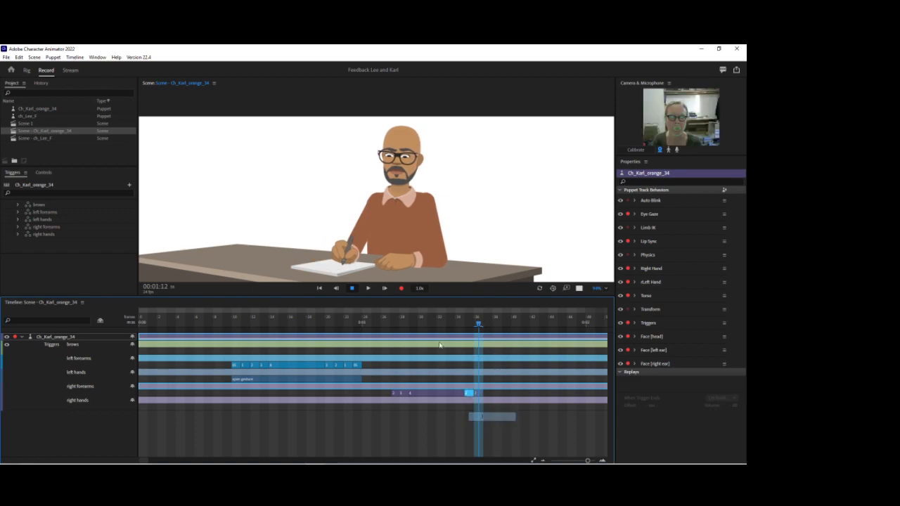
- Preview the right forearm swap at 1:07 and disarm all behaviors from recording
{"action": "left_click_drag", "start_coordinate": [392, 322], "coordinate": [432, 324]}
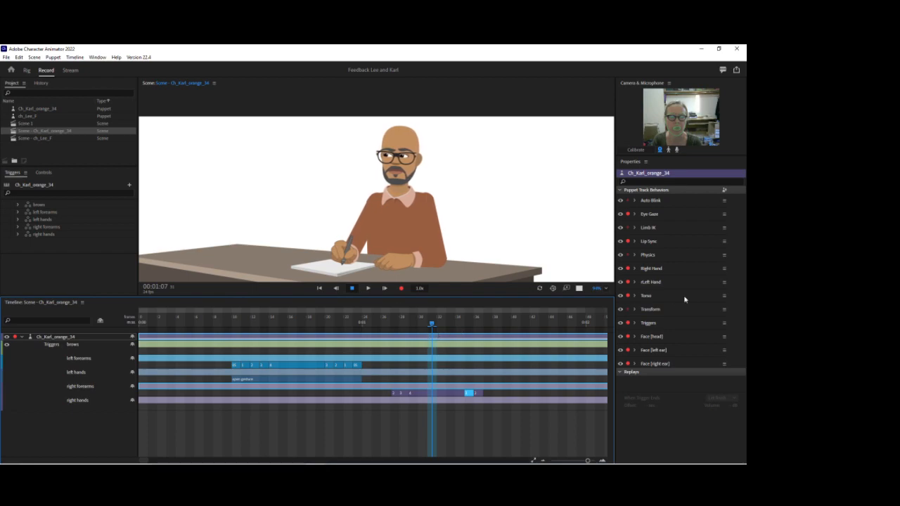
{"action": "left_click", "coordinate": [628, 364], "text": "ctrl"}
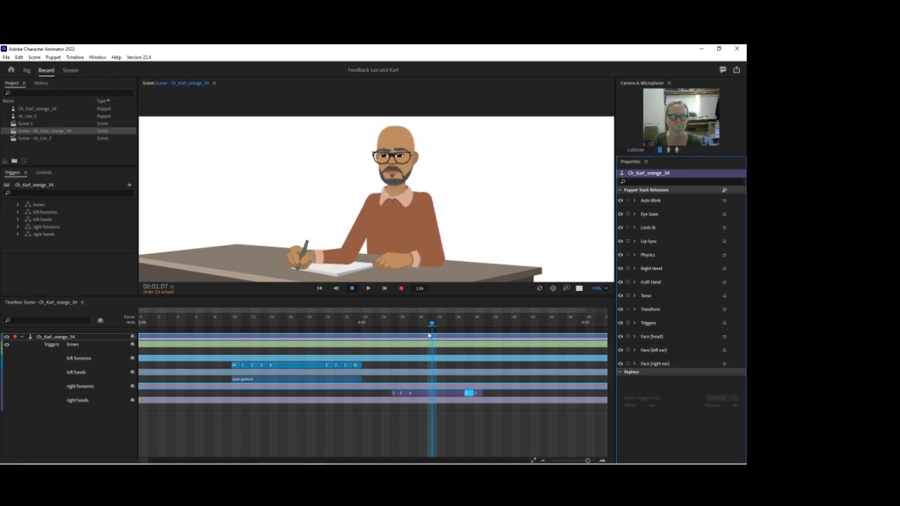
{"action": "mouse_move", "coordinate": [433, 324]}
{"action": "left_mouse_down"}
{"action": "mouse_move", "coordinate": [392, 323]}
{"action": "mouse_move", "coordinate": [445, 328]}
{"action": "mouse_move", "coordinate": [385, 325]}
{"action": "mouse_move", "coordinate": [417, 329]}
{"action": "left_mouse_up"}
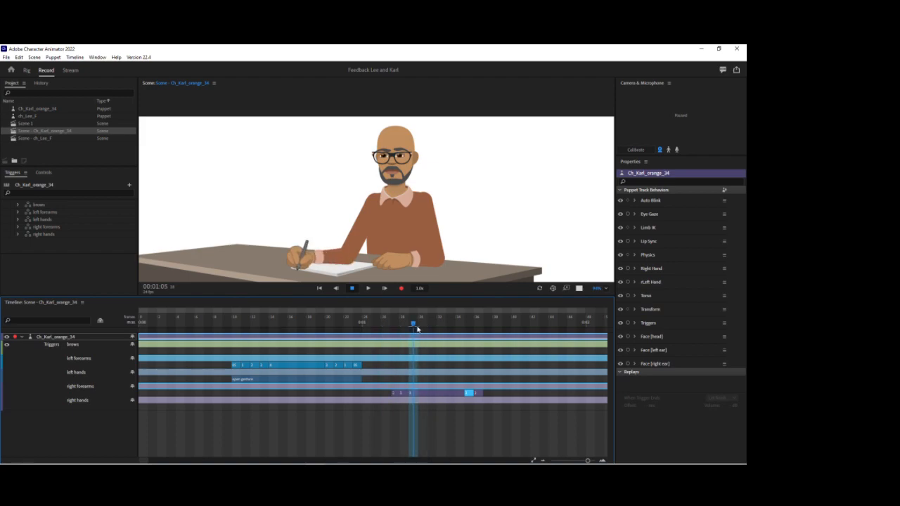
- Add the pen 2 trigger to the right hands take and move it to start at frame 31
{"action": "right_click", "coordinate": [402, 411]}
{"action": "left_click", "coordinate": [416, 421]}
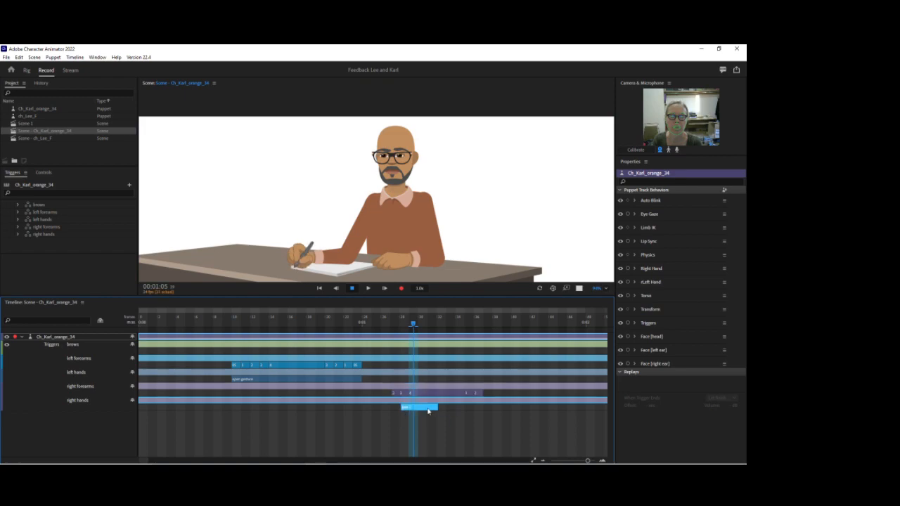
{"action": "mouse_move", "coordinate": [413, 324]}
{"action": "left_mouse_down"}
{"action": "mouse_move", "coordinate": [399, 326]}
{"action": "mouse_move", "coordinate": [409, 324]}
{"action": "left_mouse_up"}
{"action": "left_click_drag", "start_coordinate": [417, 408], "coordinate": [444, 408]}
- Arm Right Hand and rLeft Hand for recording and test the right hand's position at 1:06
{"action": "mouse_move", "coordinate": [412, 324]}
{"action": "left_mouse_down"}
{"action": "mouse_move", "coordinate": [440, 325]}
{"action": "mouse_move", "coordinate": [393, 325]}
{"action": "mouse_move", "coordinate": [421, 325]}
{"action": "left_mouse_up"}
{"action": "left_click", "coordinate": [627, 282]}
{"action": "left_click_drag", "start_coordinate": [309, 263], "coordinate": [320, 262]}
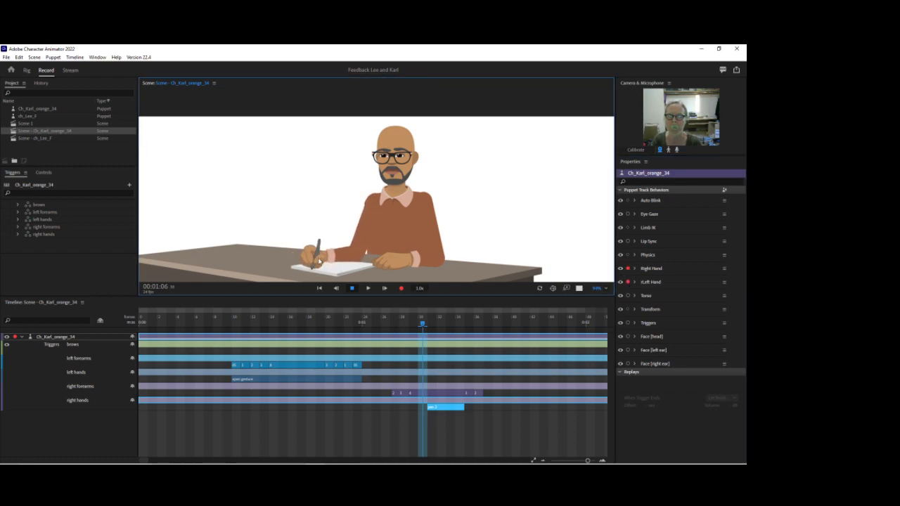
- Test the right hand's movement over the paper at 1:02 and 1:03 to compare the forearm poses
{"action": "left_click", "coordinate": [386, 328]}
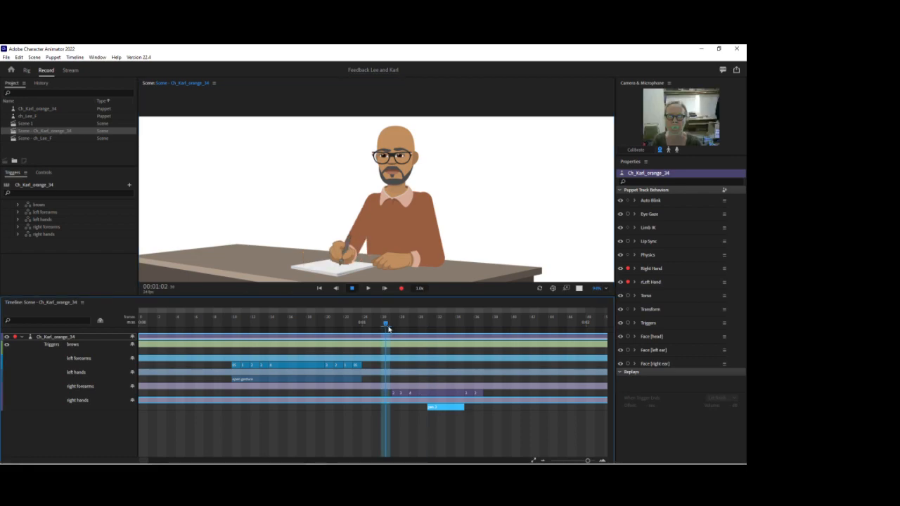
{"action": "left_click_drag", "start_coordinate": [341, 260], "coordinate": [344, 261]}
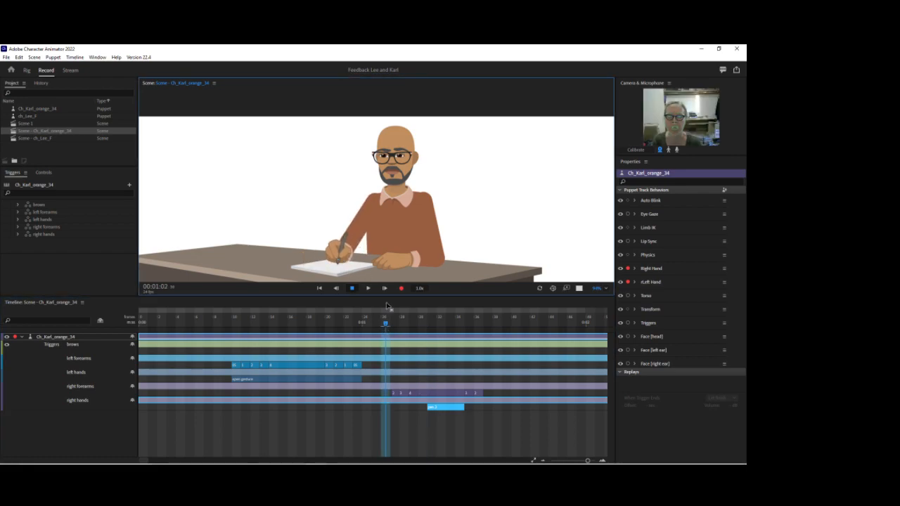
{"action": "left_click_drag", "start_coordinate": [388, 325], "coordinate": [395, 325]}
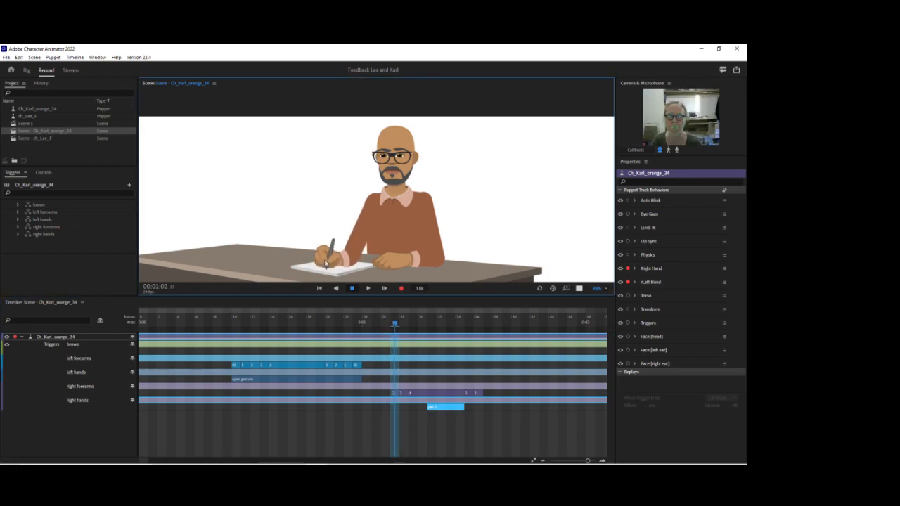
{"action": "left_click_drag", "start_coordinate": [323, 263], "coordinate": [322, 263]}
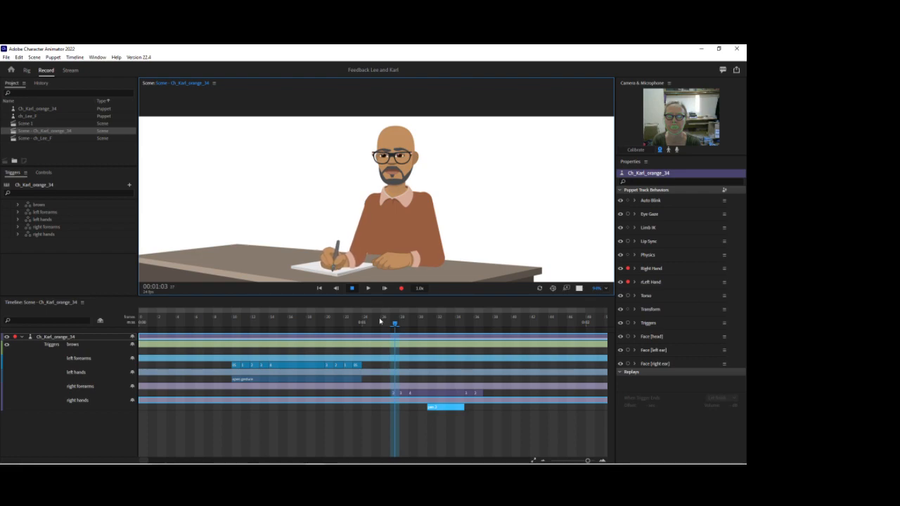
{"action": "left_click_drag", "start_coordinate": [393, 323], "coordinate": [388, 324]}
{"action": "left_click", "coordinate": [354, 264]}
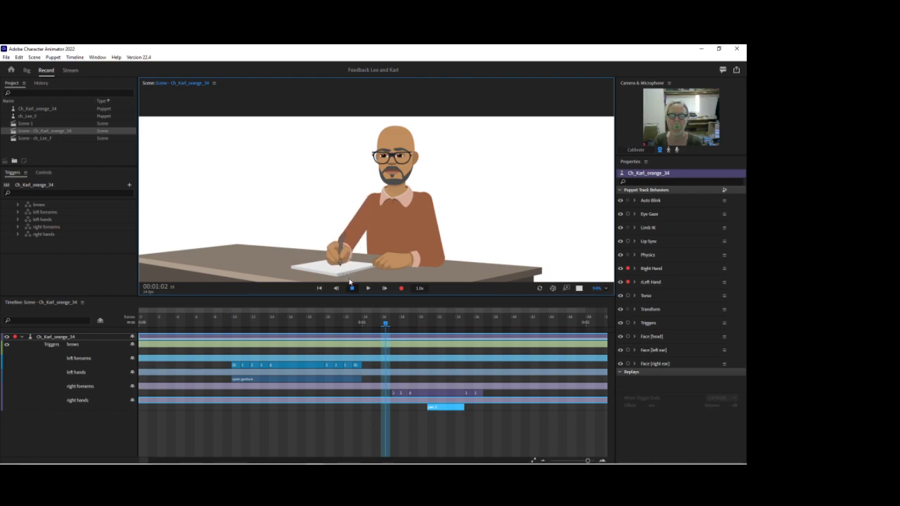
- Refresh the scene, inspect both arms in the puppet's rig, and retest the writing hand's position at 1:02 and 1:03
{"action": "left_click", "coordinate": [539, 288]}
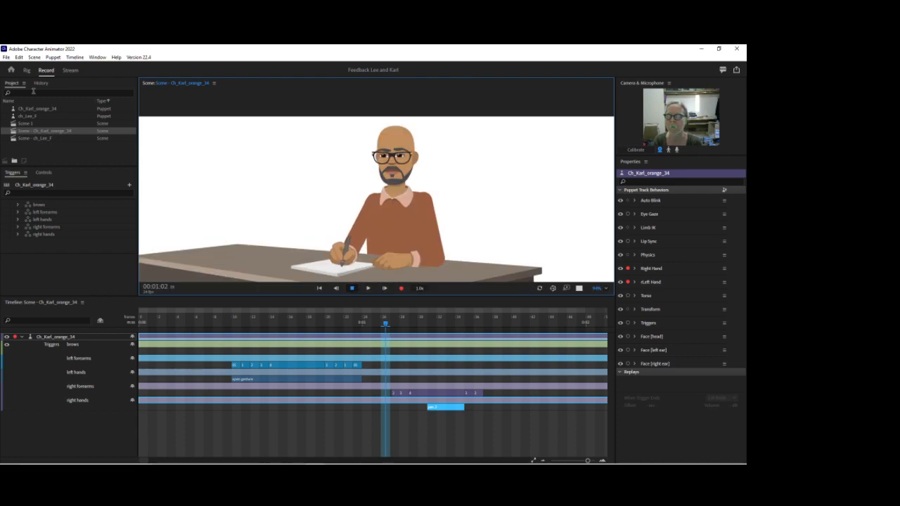
{"action": "key", "text": "Tab"}
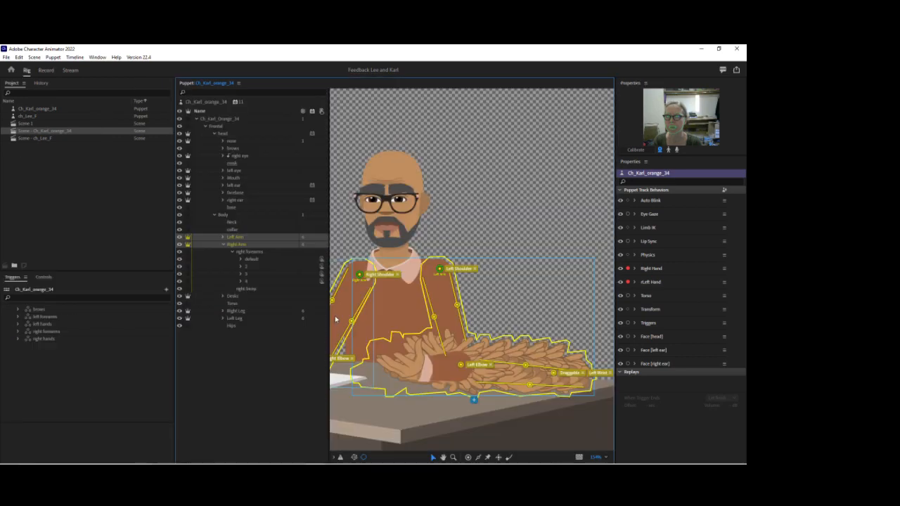
{"action": "left_click_drag", "start_coordinate": [442, 223], "coordinate": [577, 202]}
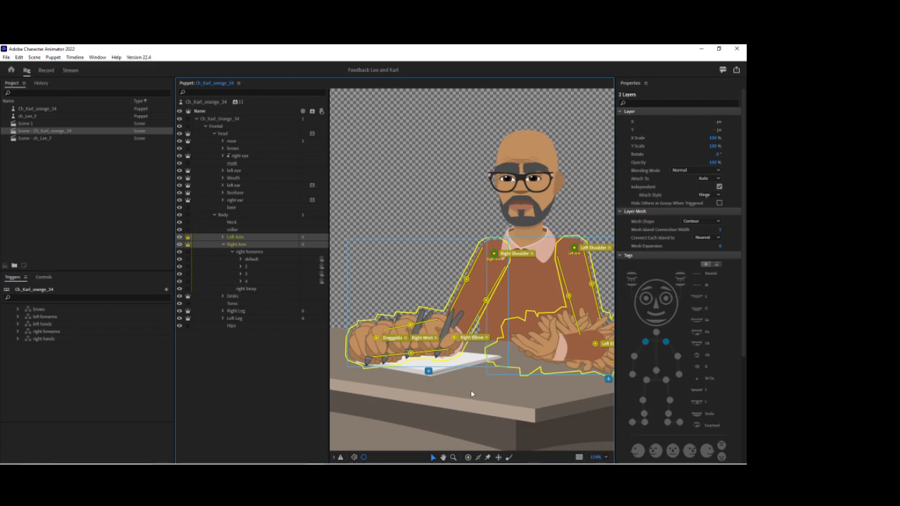
{"action": "left_click", "coordinate": [46, 71]}
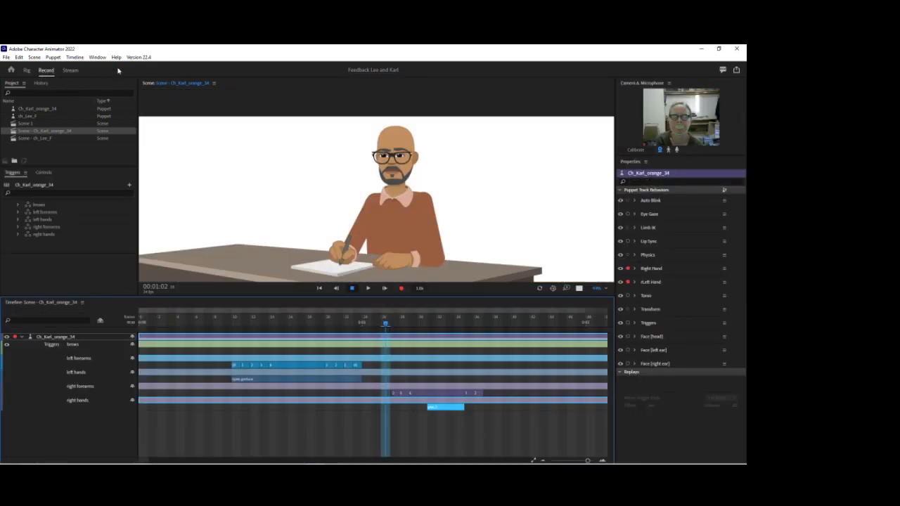
{"action": "left_click", "coordinate": [345, 261]}
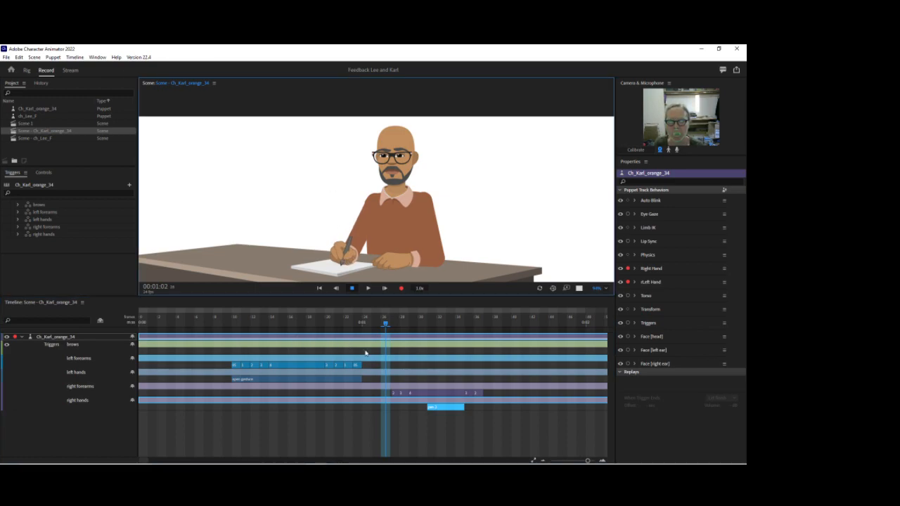
{"action": "left_click_drag", "start_coordinate": [385, 324], "coordinate": [394, 323]}
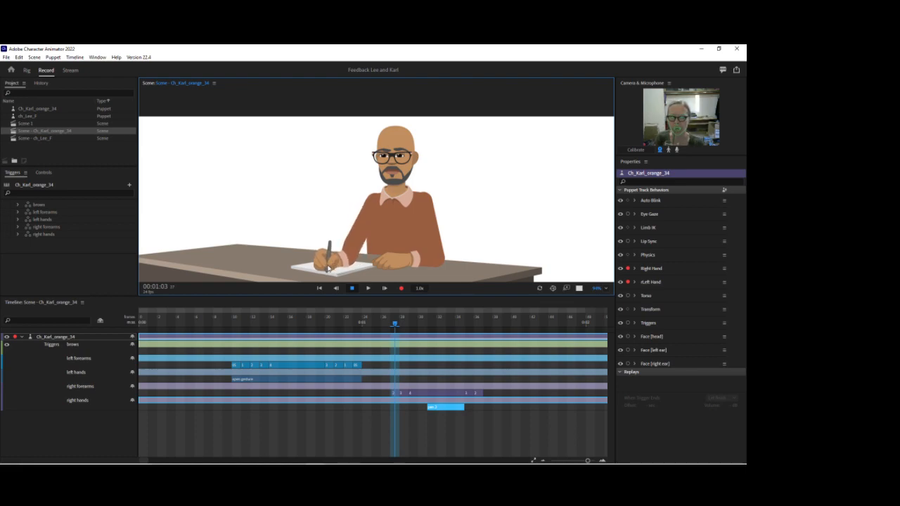
- Arm all of Karl's behaviors for recording and move the playhead back to 0:07
{"action": "left_click", "coordinate": [634, 336]}
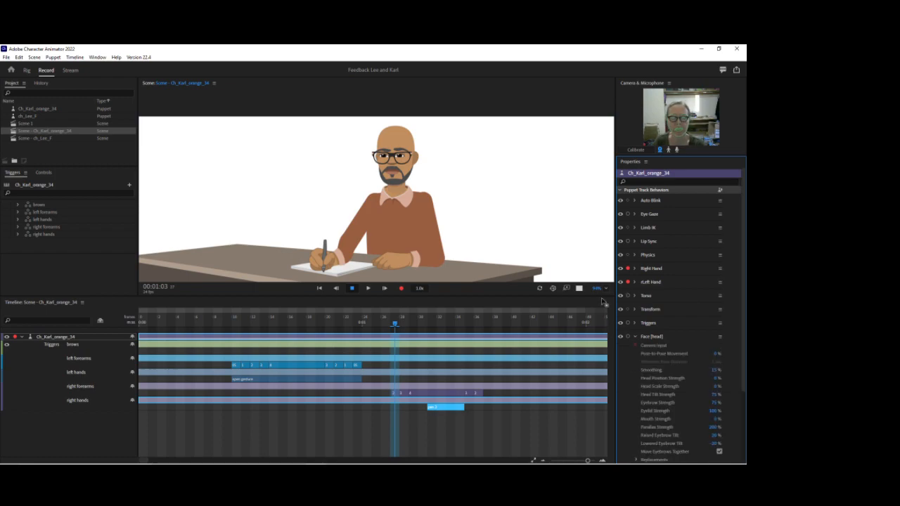
{"action": "left_click", "coordinate": [628, 338], "text": "ctrl"}
{"action": "left_click", "coordinate": [635, 338]}
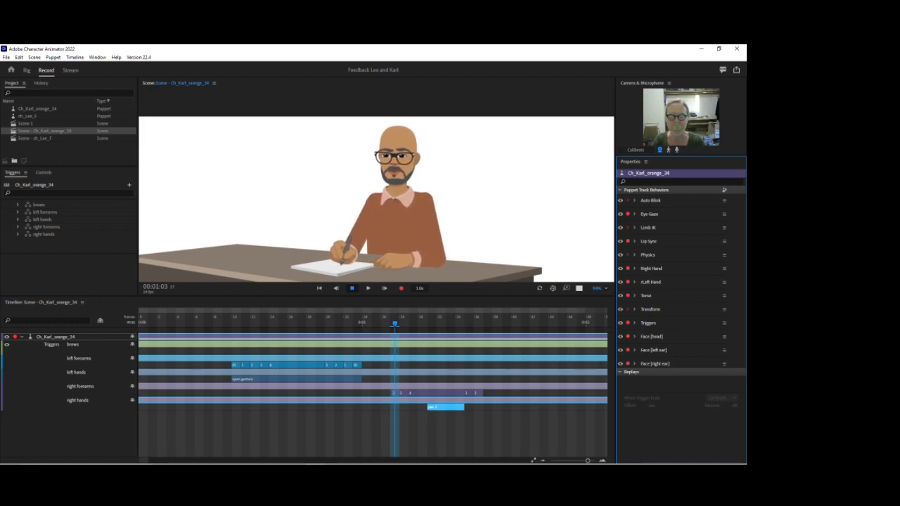
{"action": "left_click_drag", "start_coordinate": [230, 323], "coordinate": [208, 333]}
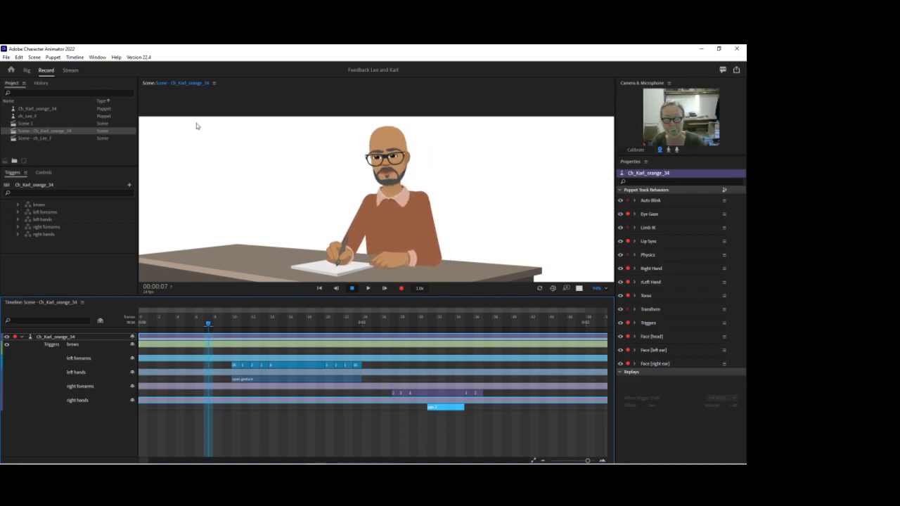
{"action": "mouse_move", "coordinate": [208, 327]}
{"action": "left_mouse_down"}
{"action": "mouse_move", "coordinate": [233, 323]}
{"action": "mouse_move", "coordinate": [208, 321]}
{"action": "left_mouse_up"}
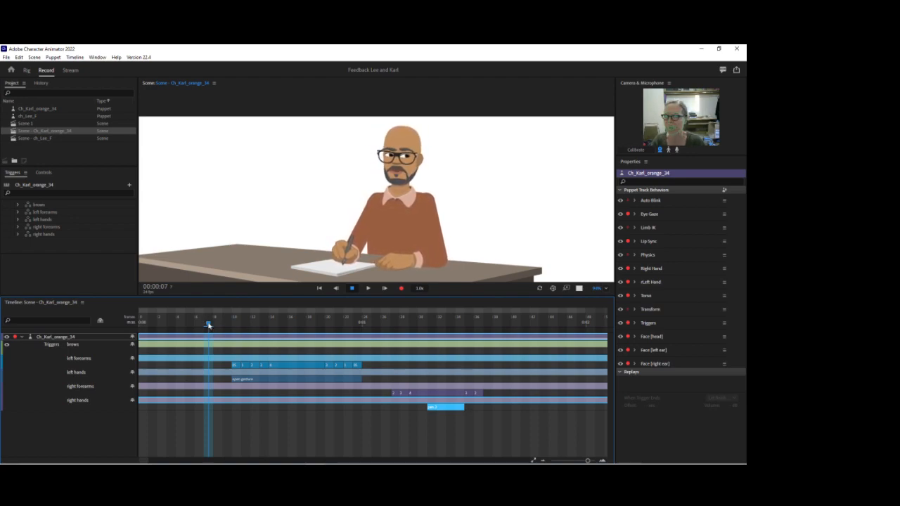
- Open the ch_Lee_F scene, frame the character's upper body and disarm Eye Gaze
{"action": "double_click", "coordinate": [47, 139]}
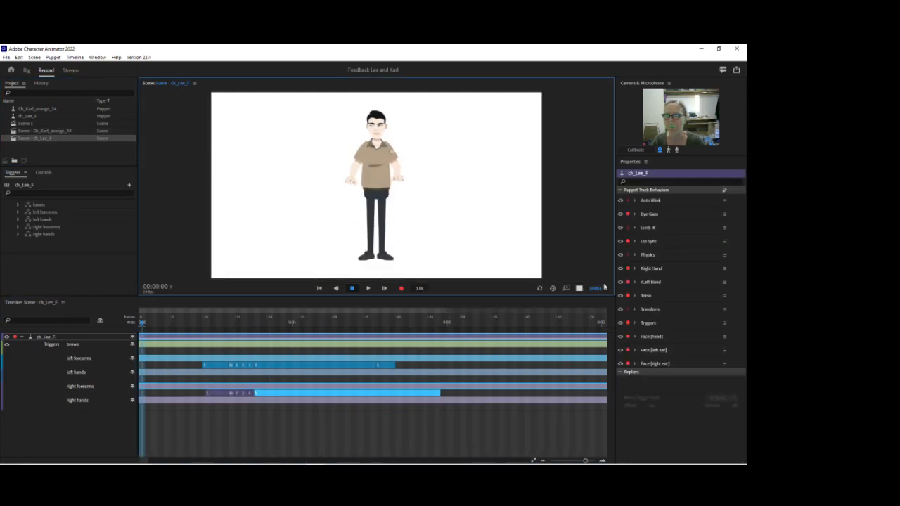
{"action": "left_click_drag", "start_coordinate": [595, 288], "coordinate": [594, 267]}
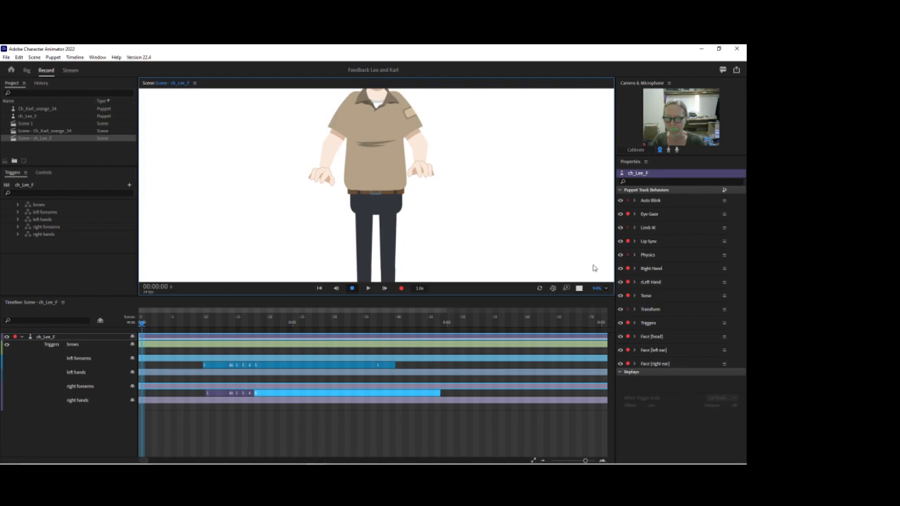
{"action": "left_click_drag", "start_coordinate": [475, 122], "coordinate": [470, 173]}
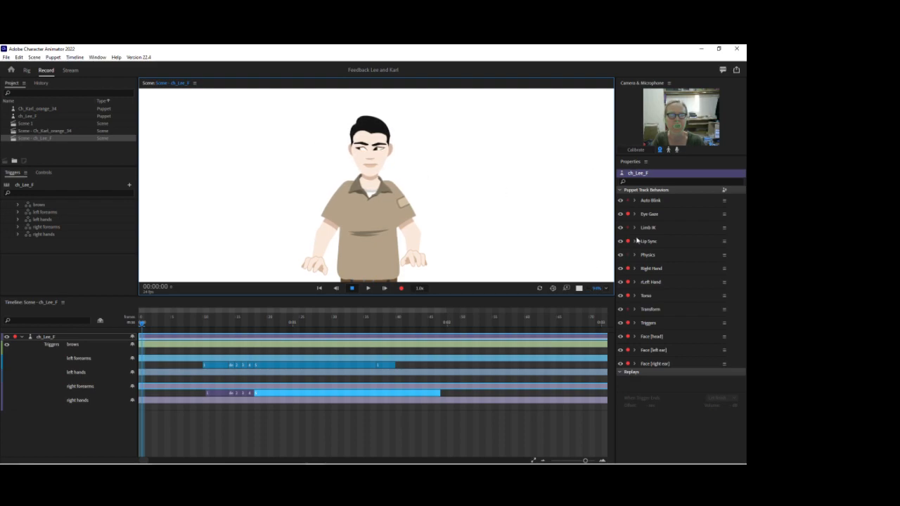
{"action": "left_click", "coordinate": [627, 214]}
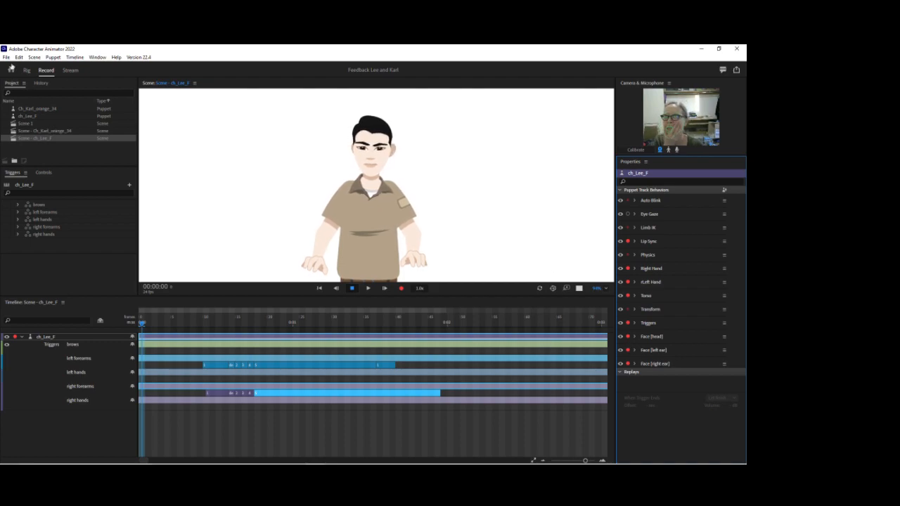
{"action": "left_click", "coordinate": [6, 57]}
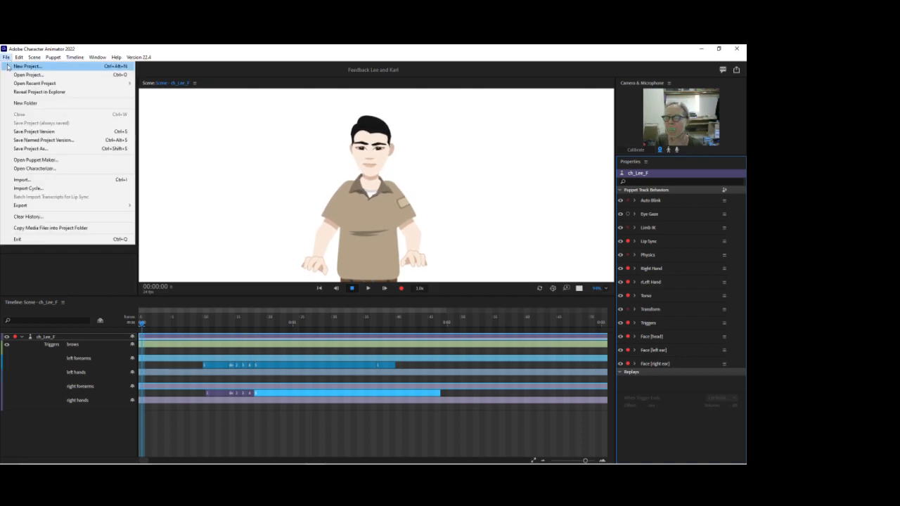
{"action": "left_click", "coordinate": [23, 179]}
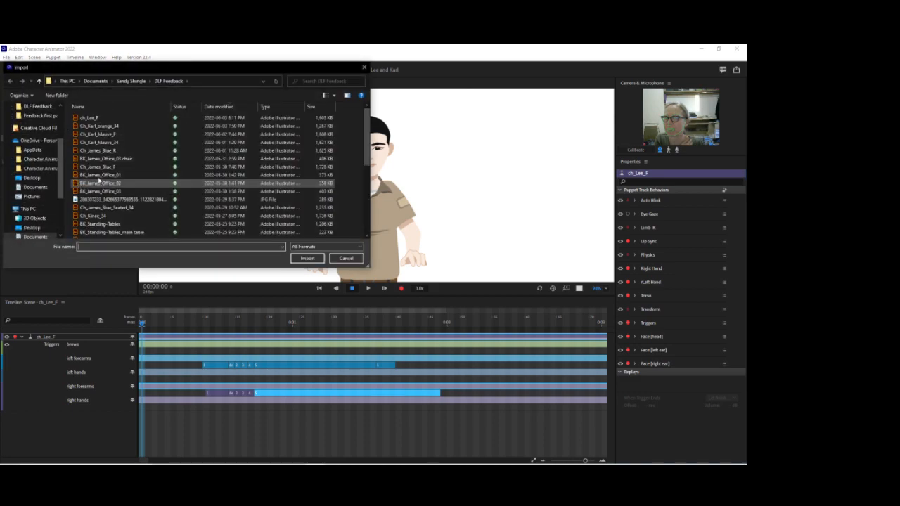
{"action": "scroll", "coordinate": [88, 176], "scroll_direction": "down", "scroll_amount": 6}
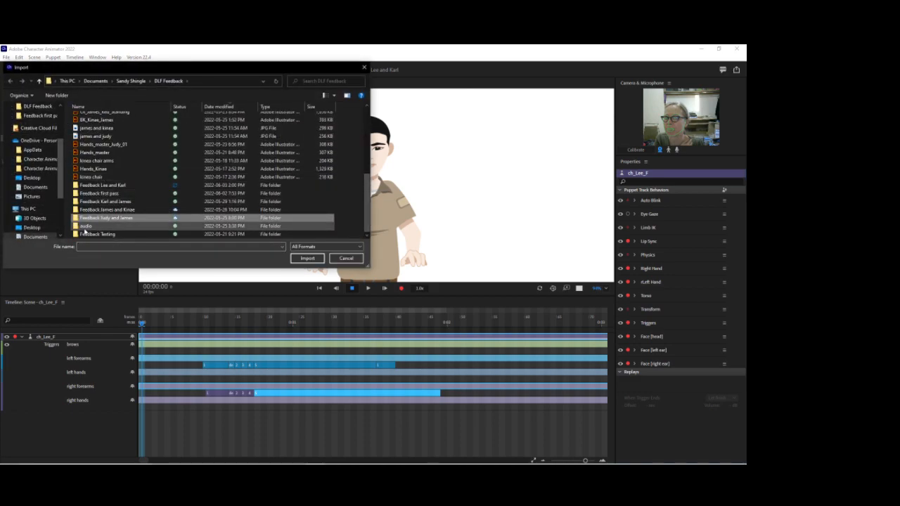
{"action": "double_click", "coordinate": [84, 226]}
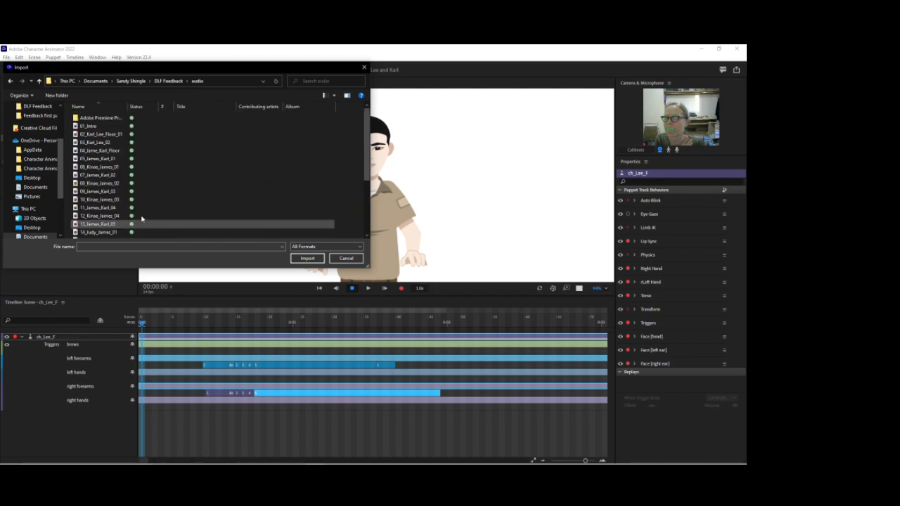
{"action": "left_click", "coordinate": [99, 143]}
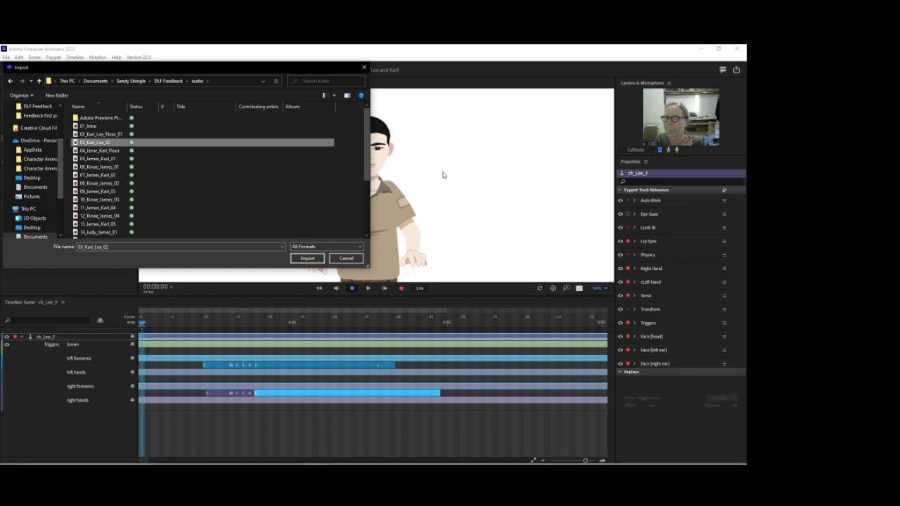
{"action": "left_click", "coordinate": [307, 258]}
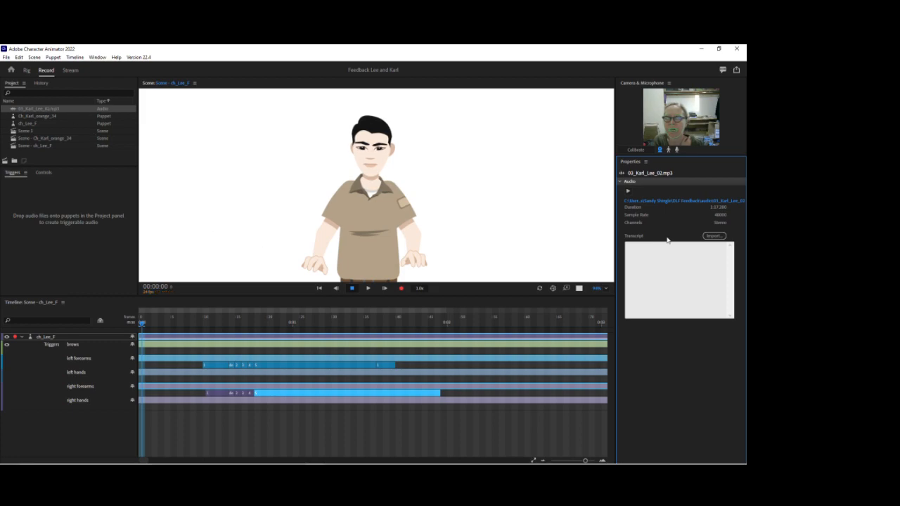
{"action": "left_click", "coordinate": [714, 236]}
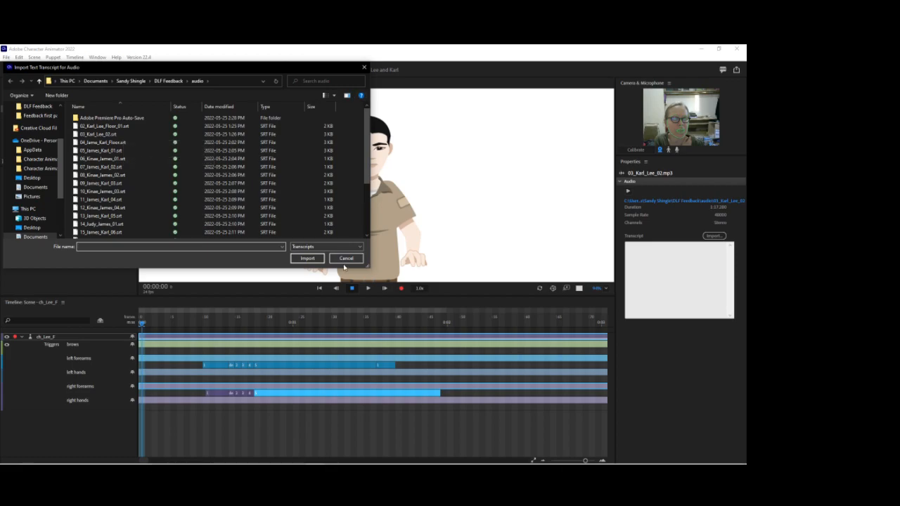
{"action": "left_click", "coordinate": [344, 259]}
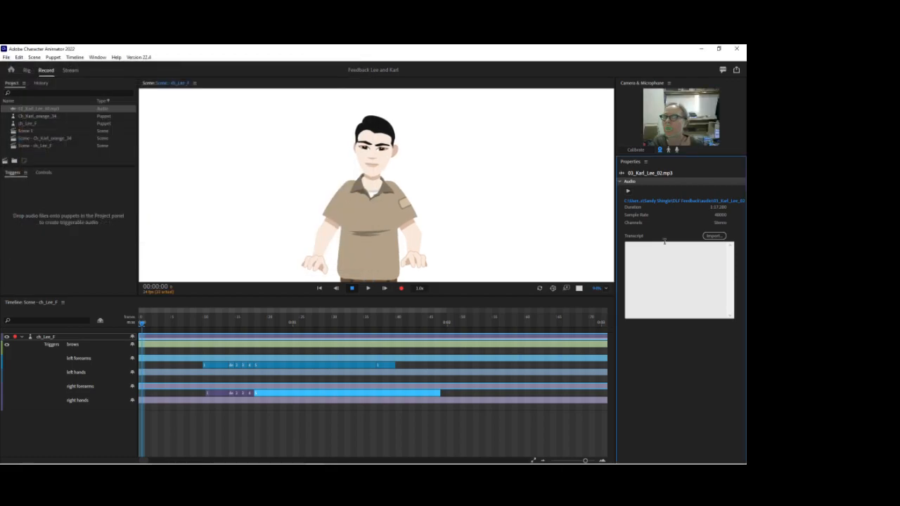
{"action": "left_click", "coordinate": [714, 235]}
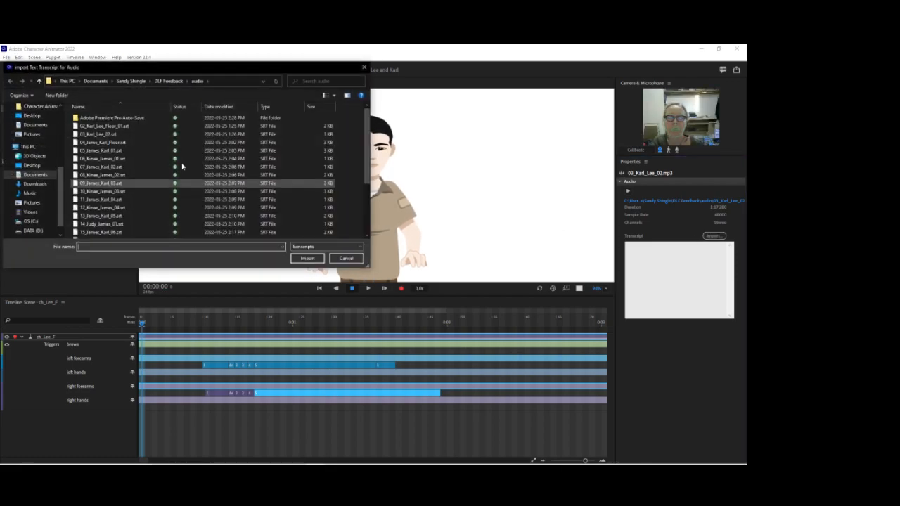
{"action": "left_click", "coordinate": [113, 134]}
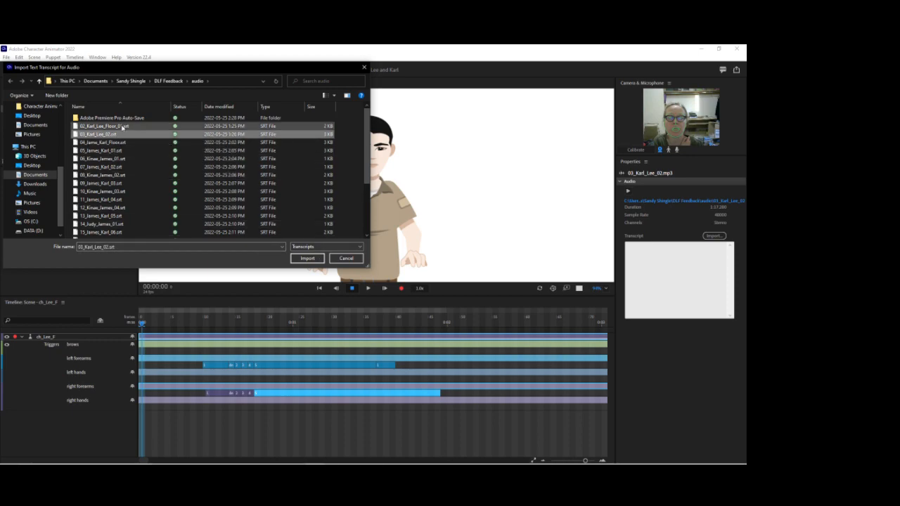
{"action": "left_click", "coordinate": [122, 126]}
{"action": "left_click", "coordinate": [345, 258]}
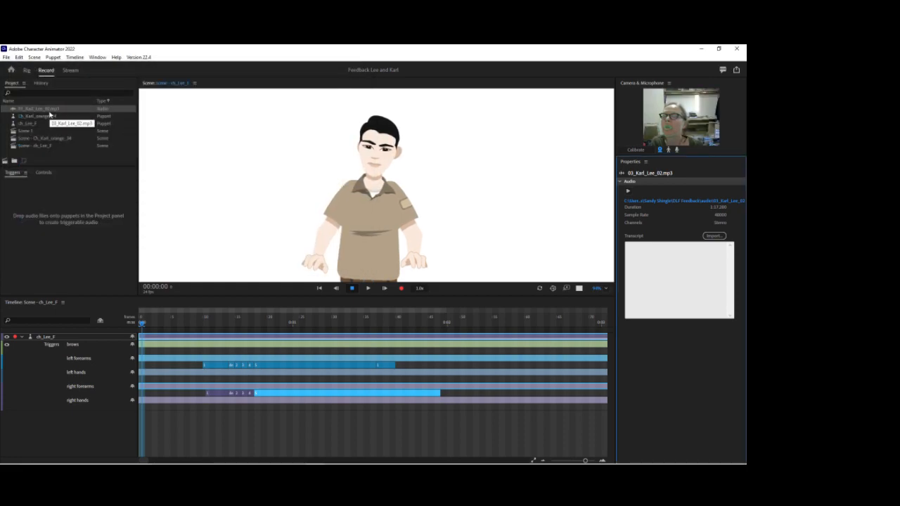
{"action": "left_click", "coordinate": [713, 235]}
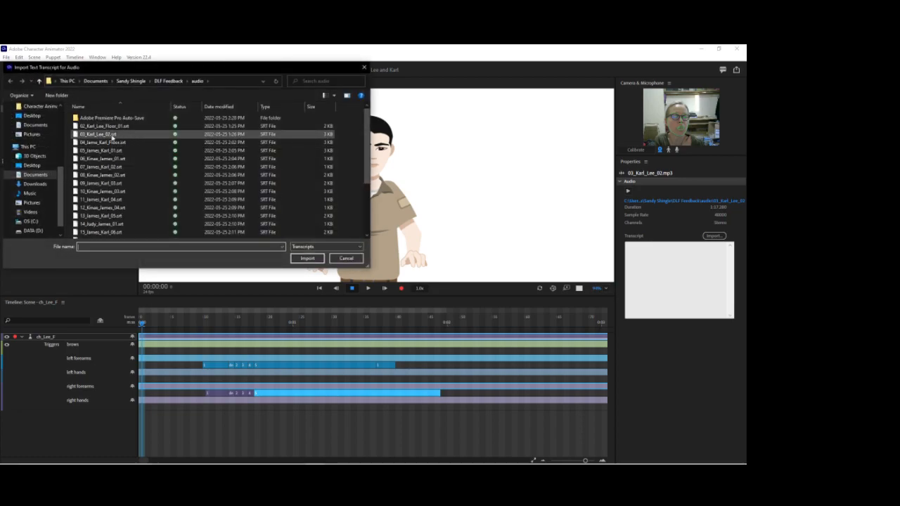
{"action": "left_click", "coordinate": [105, 135]}
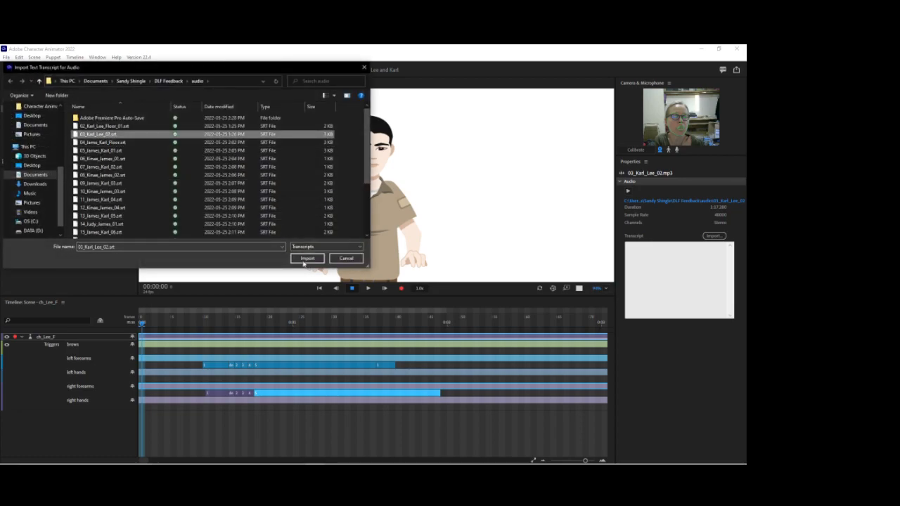
{"action": "left_click", "coordinate": [307, 258]}
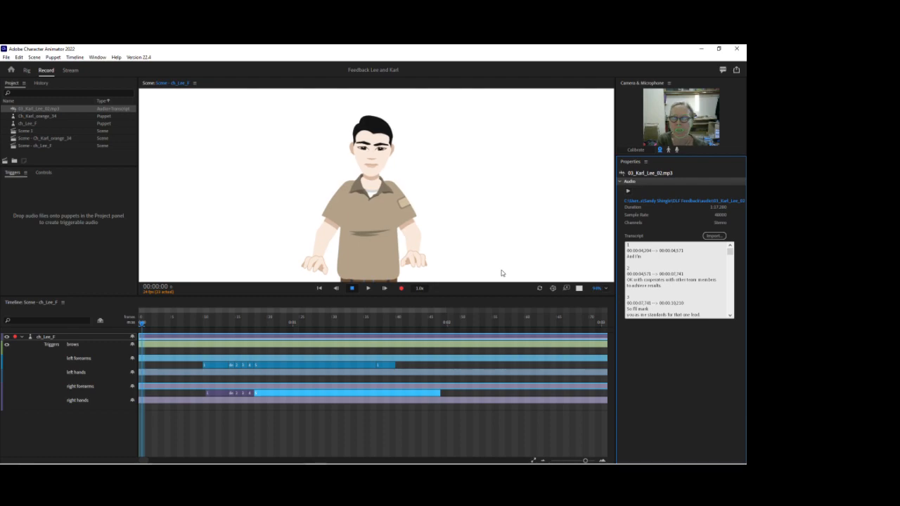
- Add 03_Karl_Lee_02.mp3 to the ch_Lee_F timeline and compute the puppet's lip sync take from the scene audio
{"action": "left_click", "coordinate": [173, 342]}
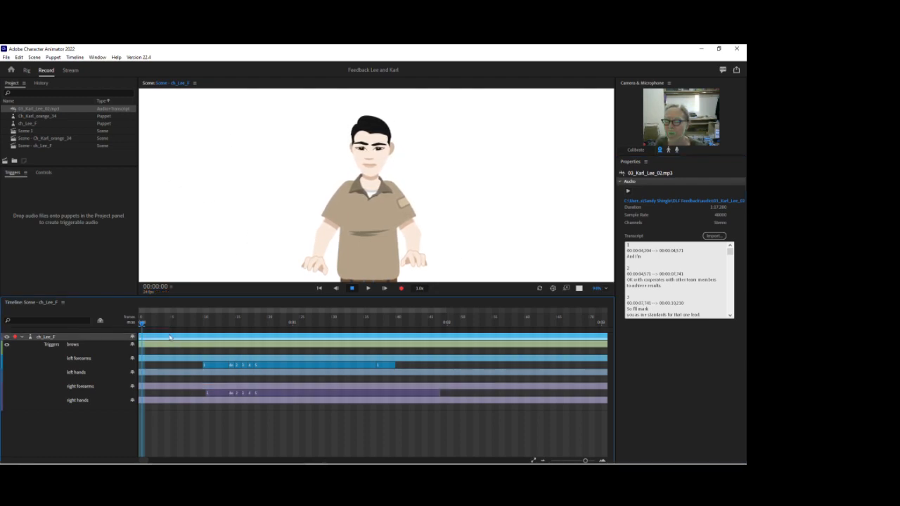
{"action": "left_click_drag", "start_coordinate": [48, 109], "coordinate": [184, 217]}
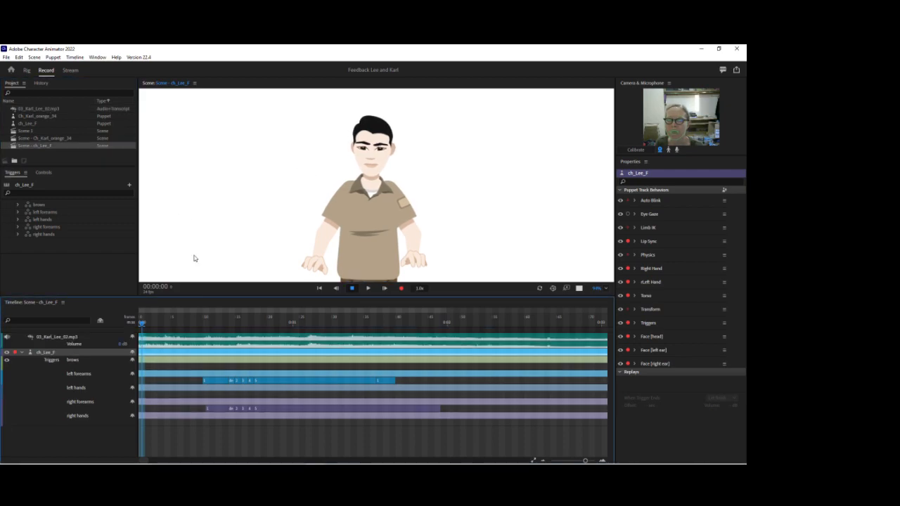
{"action": "left_click", "coordinate": [241, 345]}
{"action": "left_click", "coordinate": [241, 352], "text": "shift"}
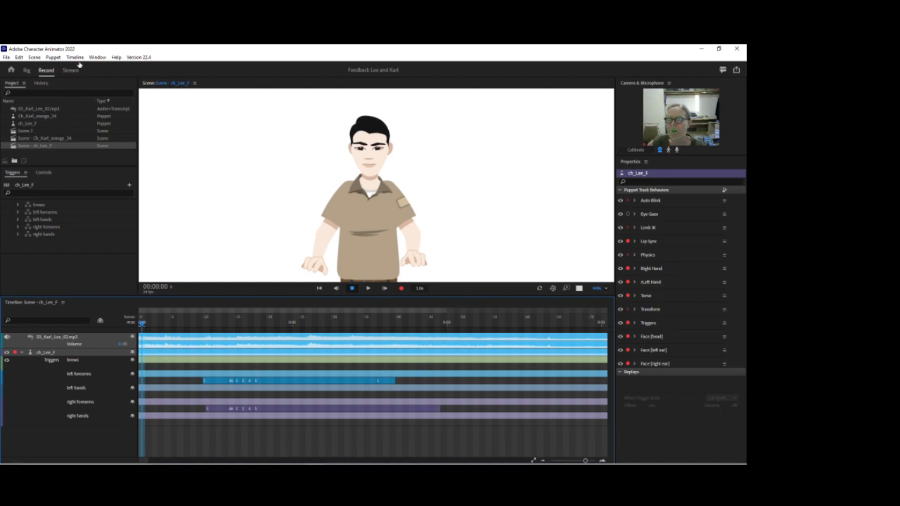
{"action": "left_click", "coordinate": [74, 57]}
{"action": "left_click", "coordinate": [123, 152]}
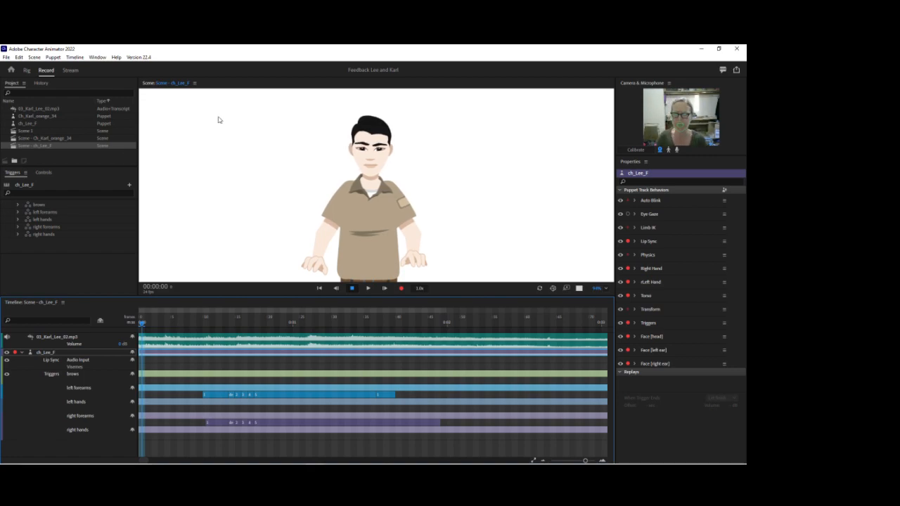
- Preview the computed lip sync around 0:09 and open the ch_Lee_F puppet for rigging
{"action": "left_click_drag", "start_coordinate": [147, 462], "coordinate": [162, 463]}
{"action": "key", "text": "space"}
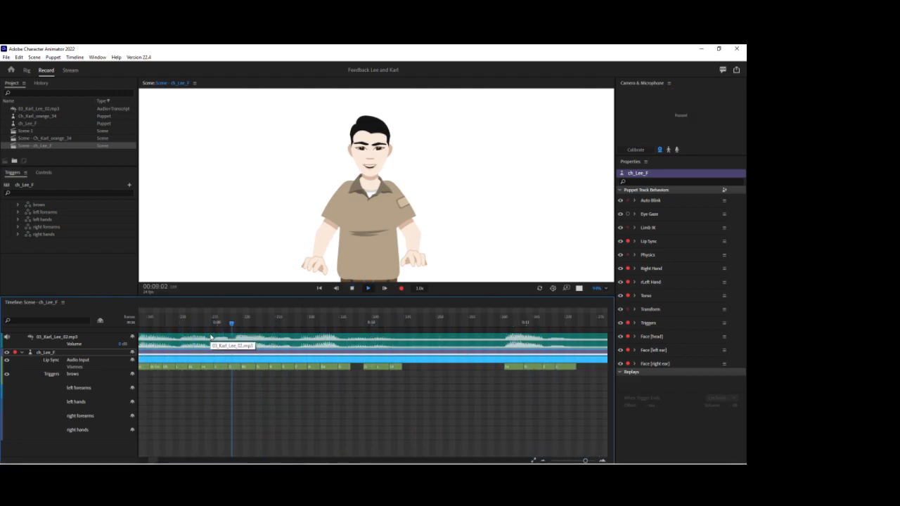
{"action": "key", "text": "space"}
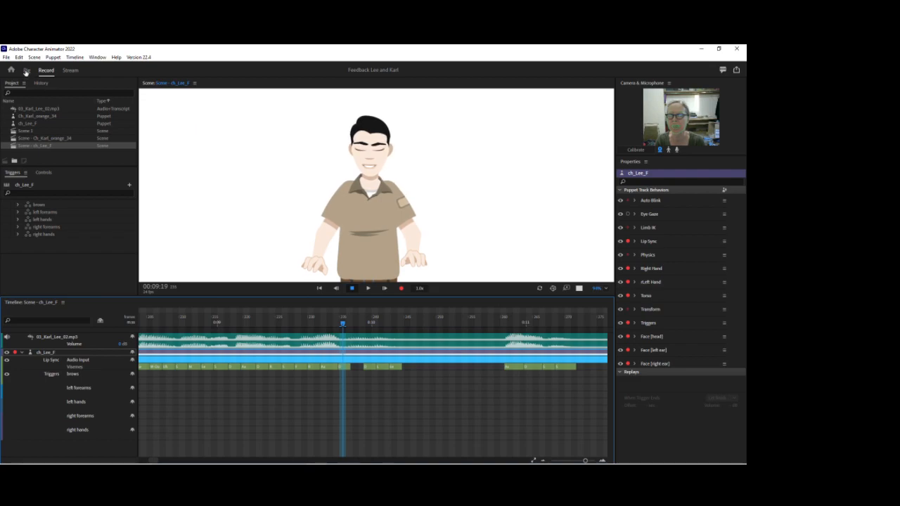
{"action": "double_click", "coordinate": [345, 164]}
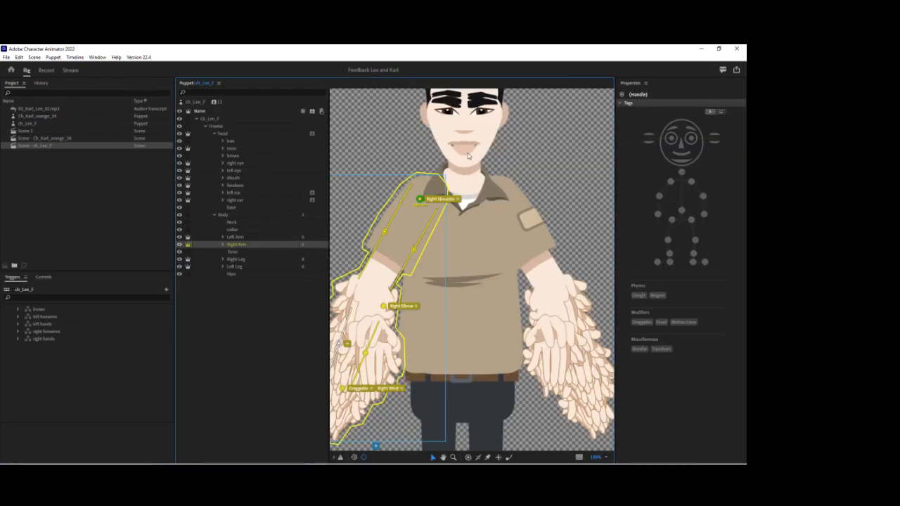
- Try adding a Fixed stick above Lee's mouth and a Jaw stick across the chin, with the Right Arm layer selected
{"action": "scroll", "coordinate": [482, 133], "scroll_direction": "up", "scroll_amount": 2}
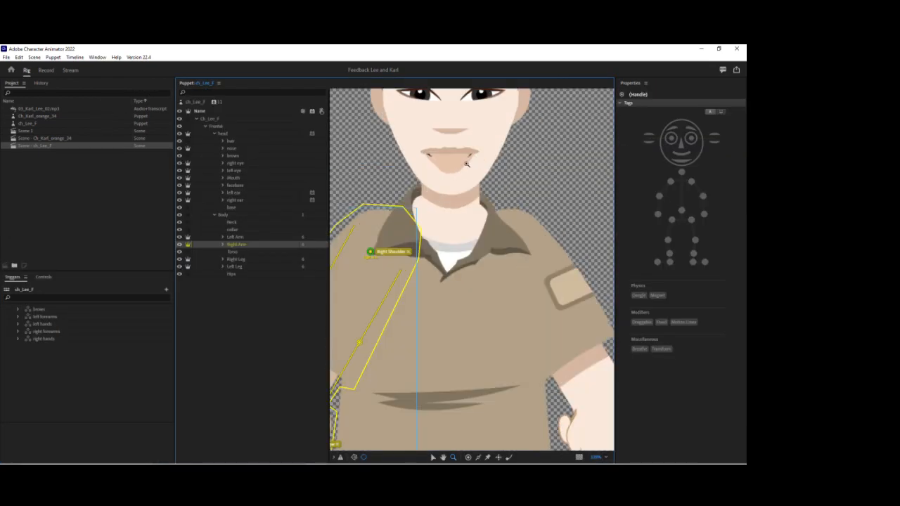
{"action": "left_click_drag", "start_coordinate": [546, 138], "coordinate": [546, 207]}
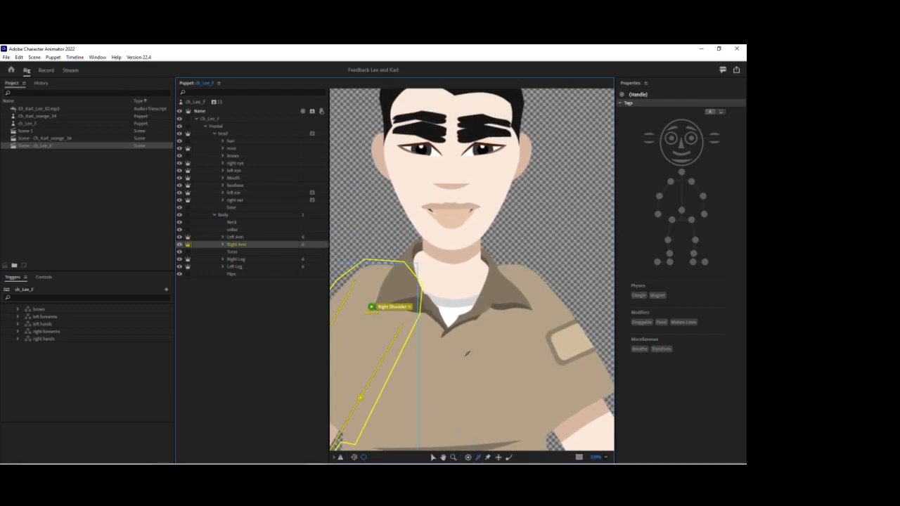
{"action": "left_click_drag", "start_coordinate": [420, 198], "coordinate": [479, 197]}
{"action": "left_click", "coordinate": [660, 322]}
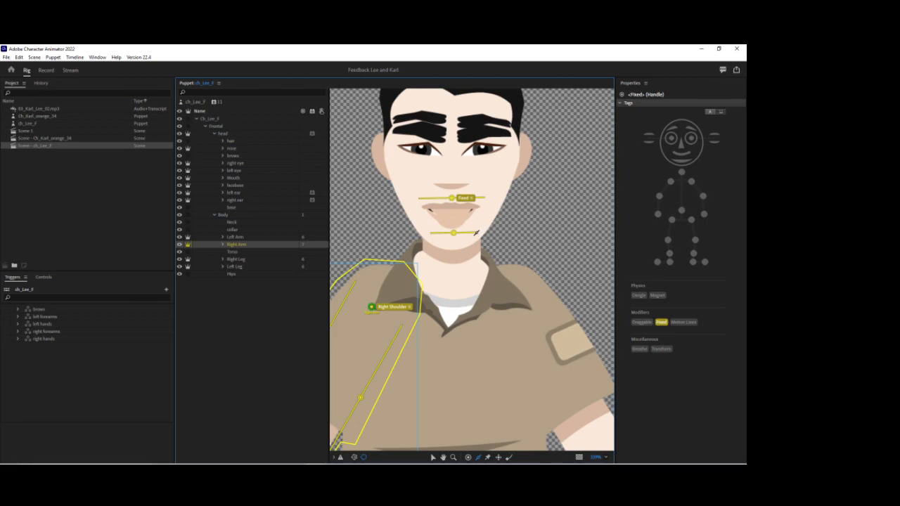
{"action": "left_click", "coordinate": [681, 162]}
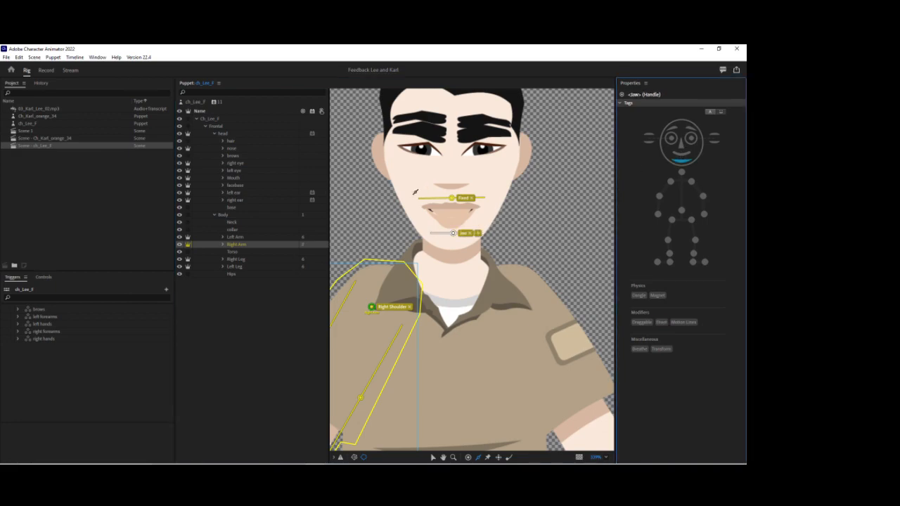
- Play the Lee scene from about 0:08 to check the jaw movement, and return to rigging the puppet
{"action": "left_click", "coordinate": [47, 70]}
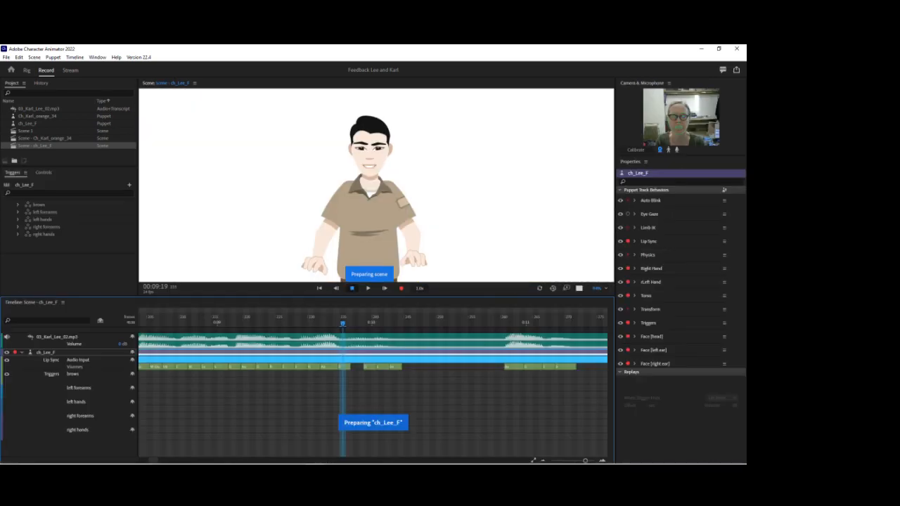
{"action": "left_click", "coordinate": [148, 325]}
{"action": "key", "text": "space"}
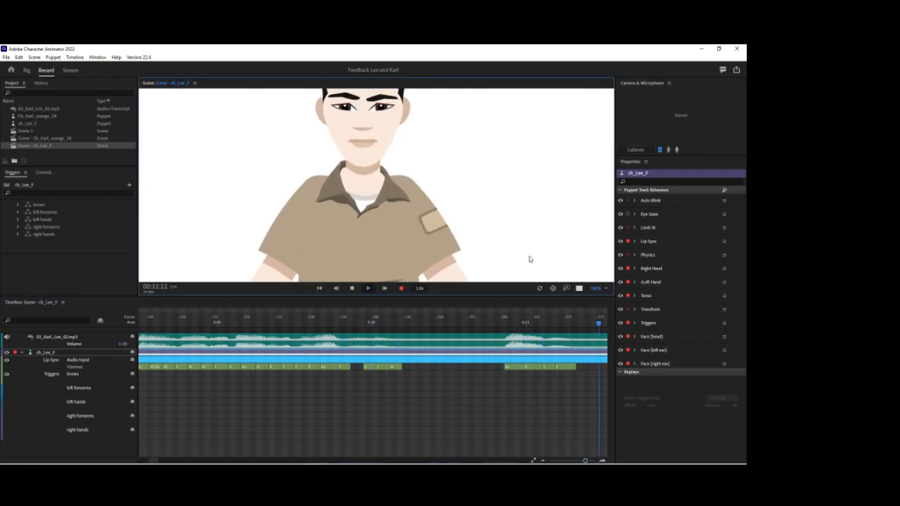
{"action": "key", "text": "space"}
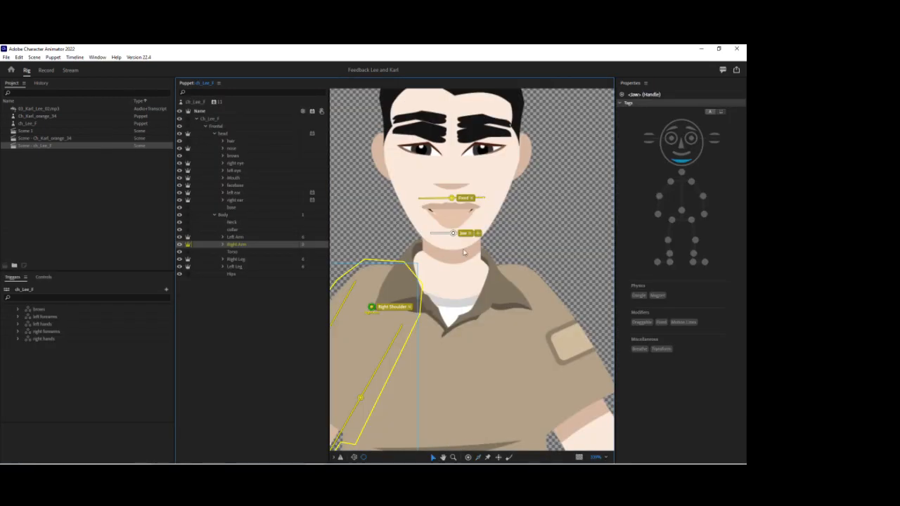
- Delete the Jaw and Fixed sticks from the Right Arm layer
{"action": "left_click", "coordinate": [503, 237]}
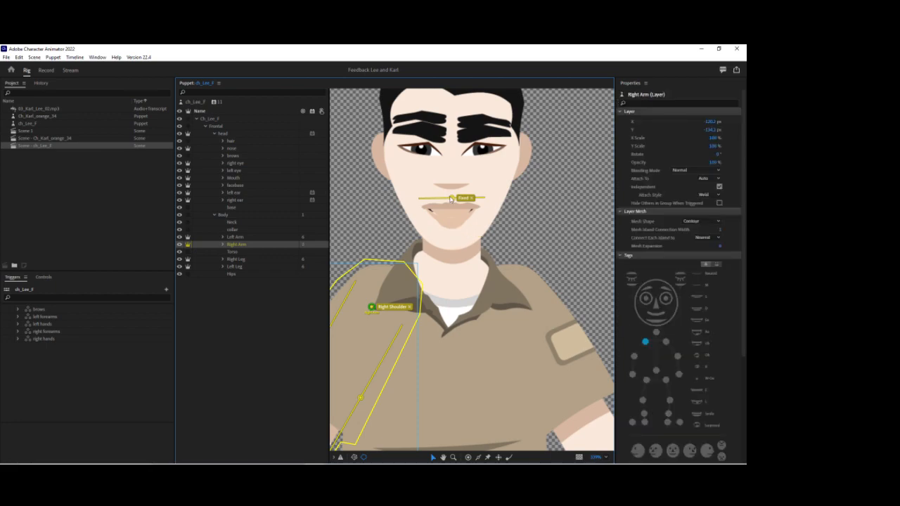
{"action": "left_click", "coordinate": [453, 200]}
{"action": "left_click", "coordinate": [387, 218]}
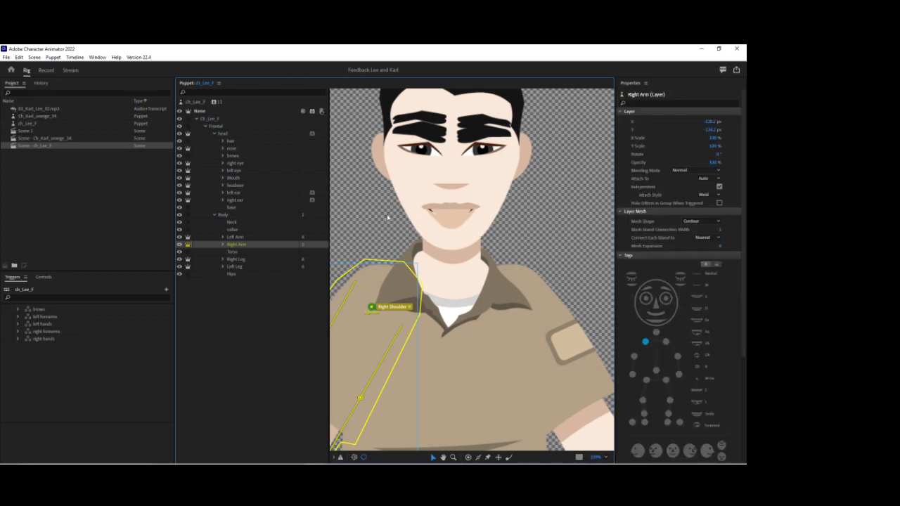
- On Lee's facebase layer, draw a stick above the mouth tagged Fixed and one across the chin tagged Jaw
{"action": "left_click", "coordinate": [236, 187]}
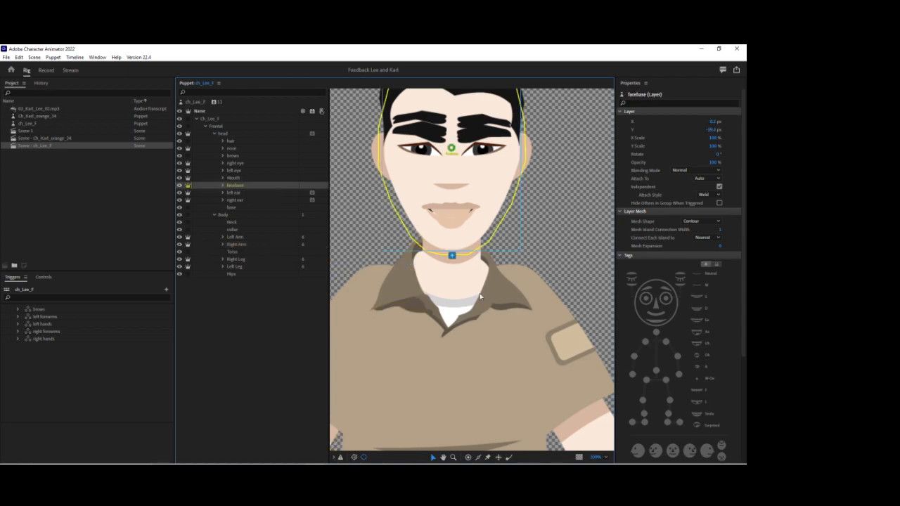
{"action": "left_click", "coordinate": [479, 457]}
{"action": "left_click_drag", "start_coordinate": [494, 198], "coordinate": [494, 198]}
{"action": "left_click", "coordinate": [661, 322]}
{"action": "left_click_drag", "start_coordinate": [425, 233], "coordinate": [478, 232]}
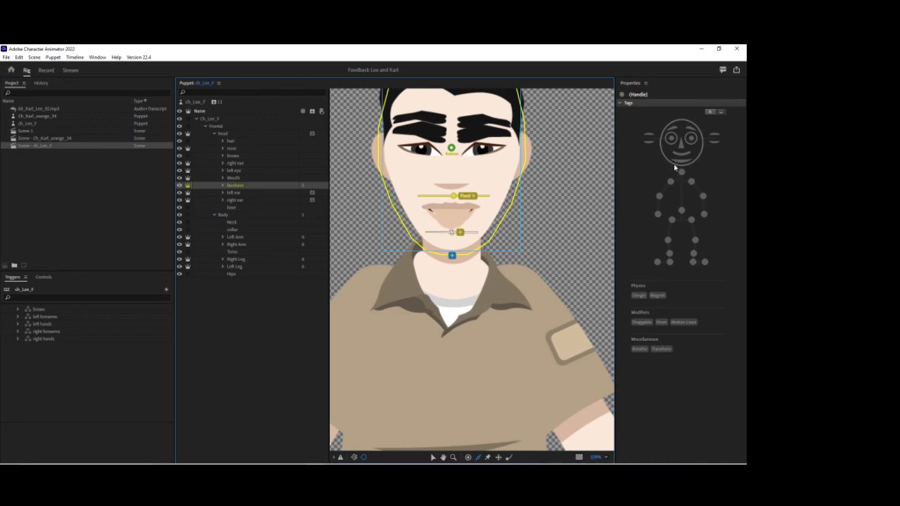
{"action": "left_click", "coordinate": [679, 162]}
- Play the Lee scene from about 0:11, then replay from about 0:14 to check the jaw movement
{"action": "left_click", "coordinate": [46, 71]}
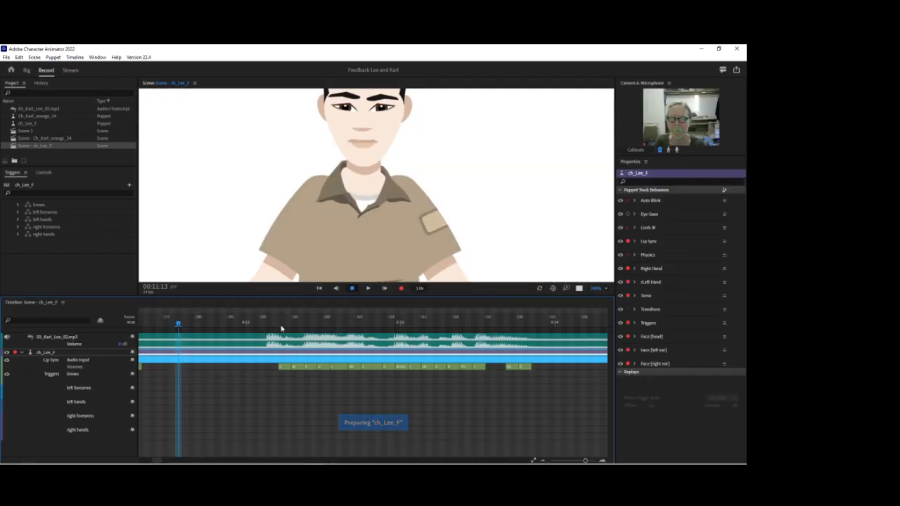
{"action": "key", "text": "space"}
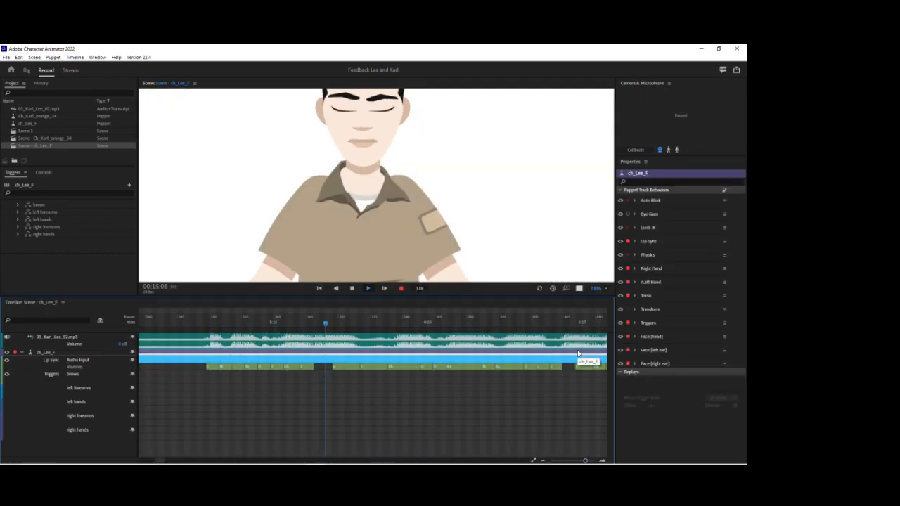
{"action": "key", "text": "space"}
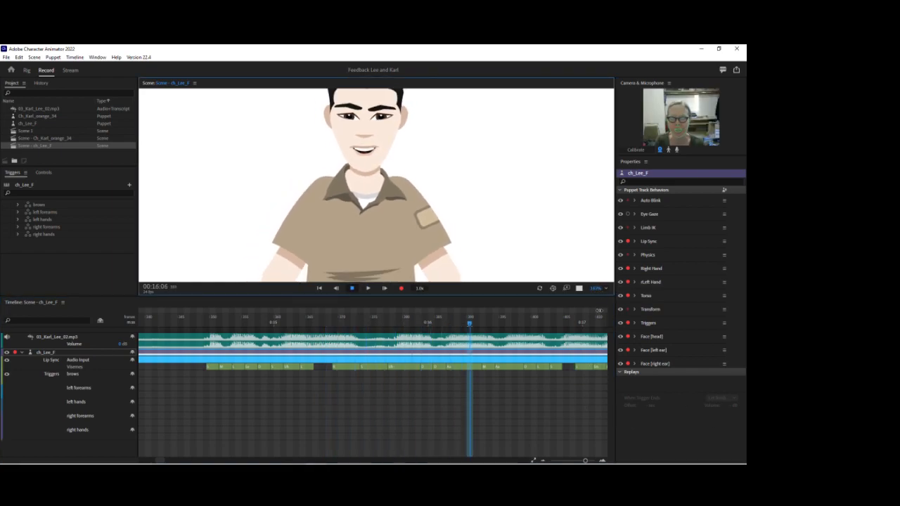
{"action": "left_click_drag", "start_coordinate": [599, 310], "coordinate": [599, 321]}
{"action": "left_click", "coordinate": [190, 319]}
{"action": "key", "text": "space"}
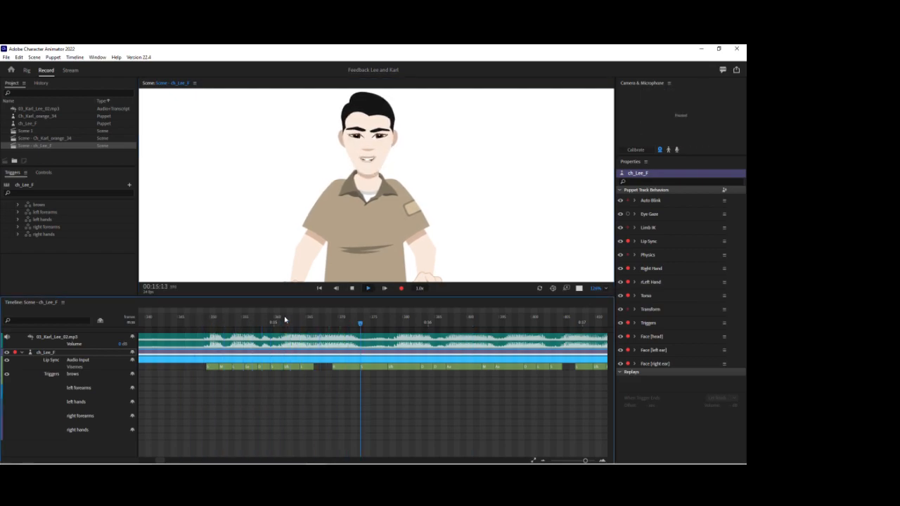
{"action": "key", "text": "space"}
- Set Lee's Lip Sync Jaw Movement to 77% and play the scene from about 0:14
{"action": "left_click", "coordinate": [635, 242]}
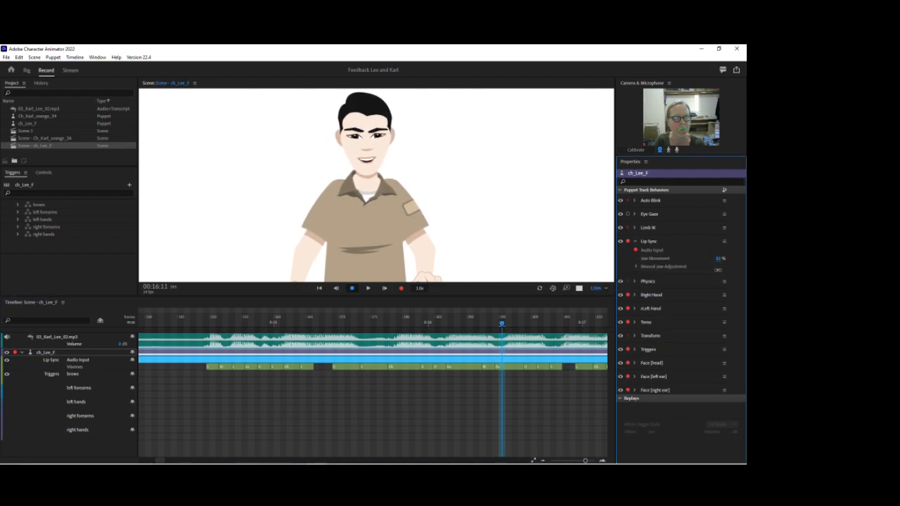
{"action": "left_click_drag", "start_coordinate": [717, 272], "coordinate": [720, 272]}
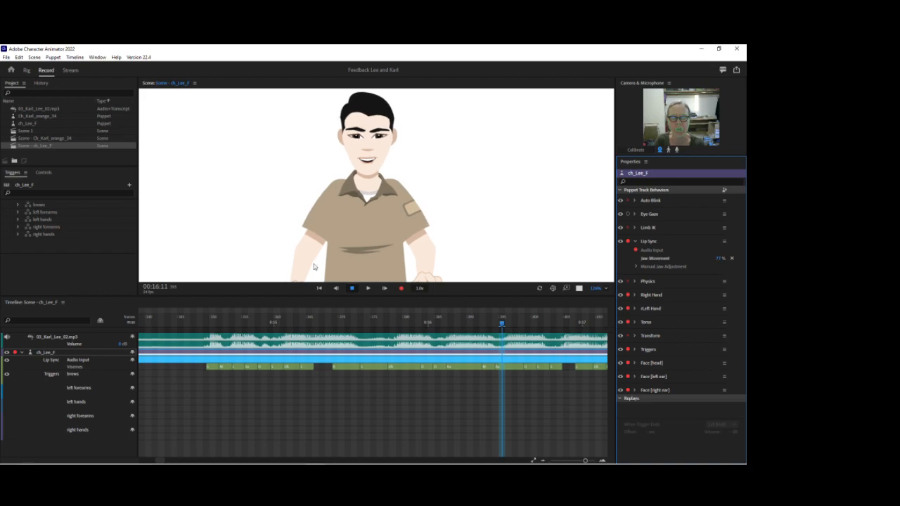
{"action": "left_click", "coordinate": [207, 327]}
{"action": "key", "text": "space"}
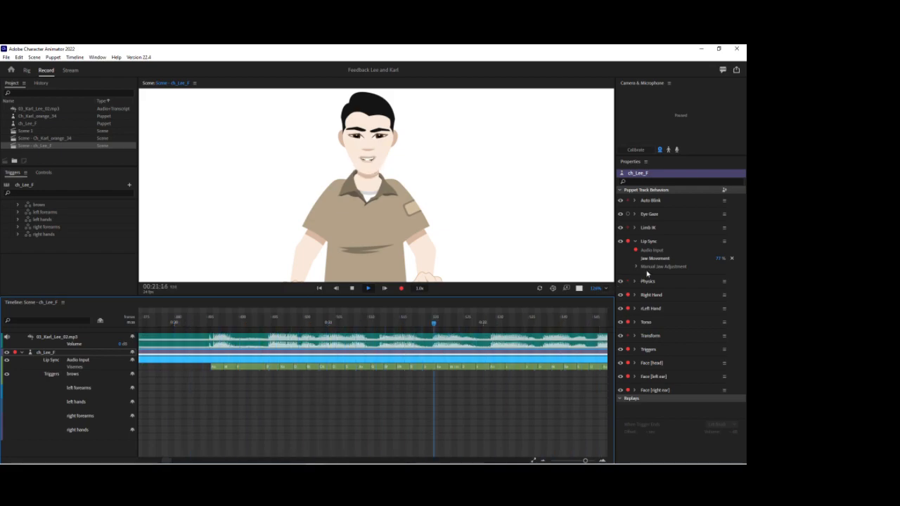
{"action": "key", "text": "space"}
- Reduce Lee's Lip Sync Jaw Movement to under 50% and check the result by scrubbing near 0:21 and replaying the scene
{"action": "left_click", "coordinate": [719, 260]}
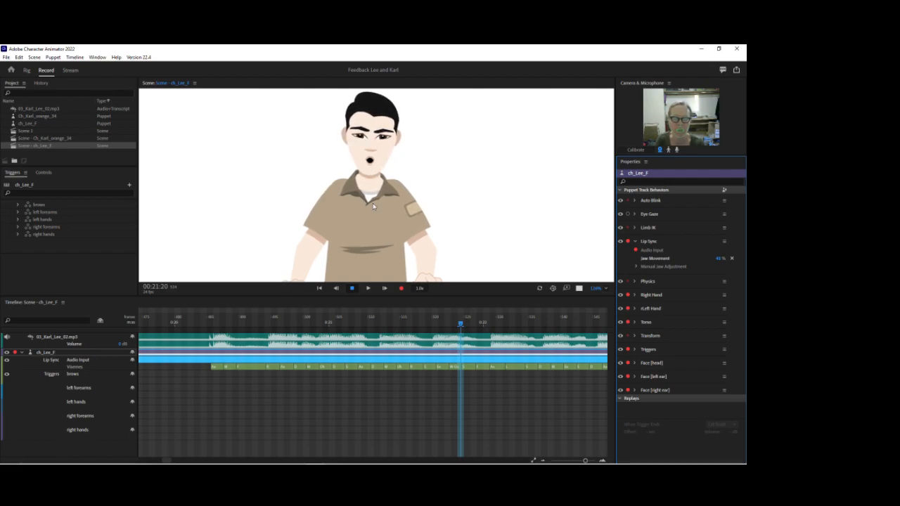
{"action": "left_click", "coordinate": [319, 322]}
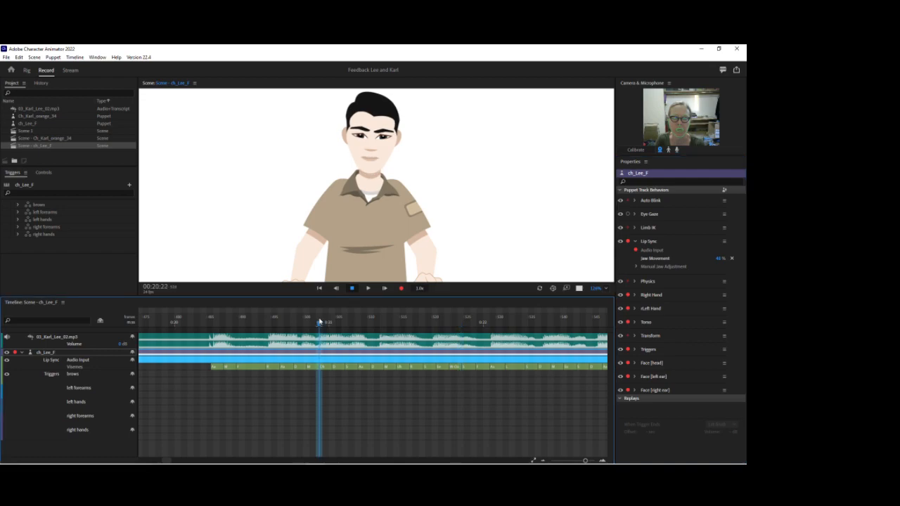
{"action": "left_click_drag", "start_coordinate": [320, 324], "coordinate": [327, 324]}
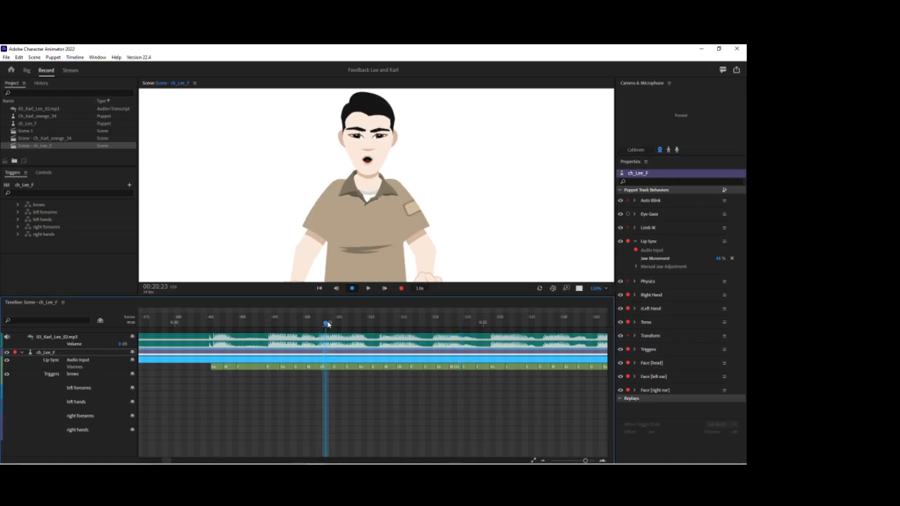
{"action": "left_click", "coordinate": [190, 320]}
{"action": "key", "text": "space"}
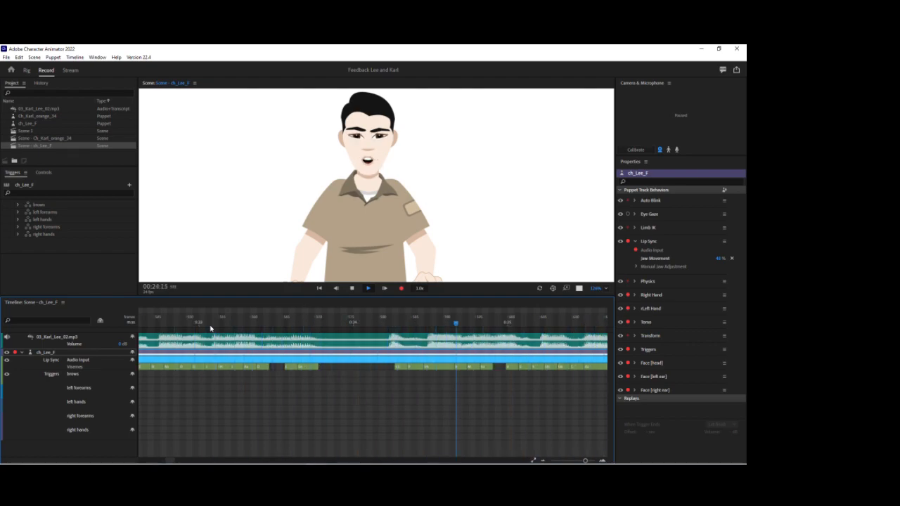
{"action": "key", "text": "space"}
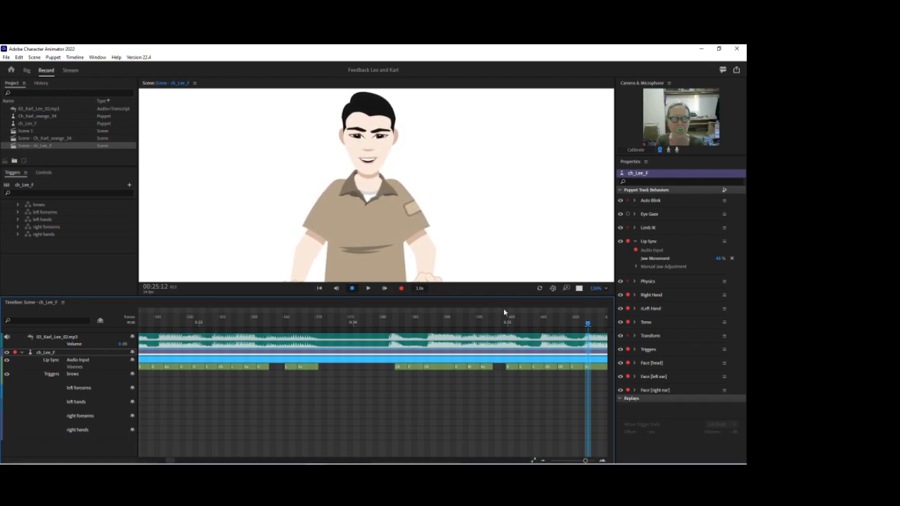
{"action": "left_click", "coordinate": [605, 290]}
{"action": "left_click", "coordinate": [600, 300]}
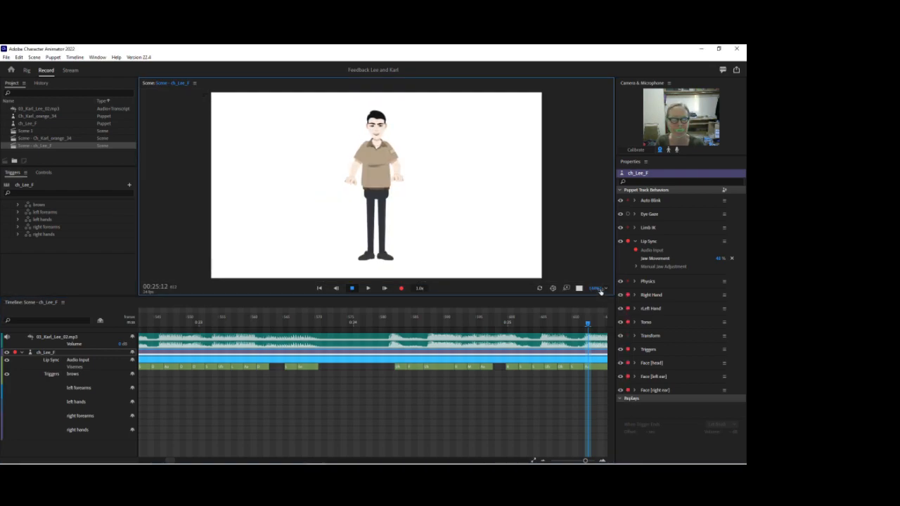
{"action": "left_click_drag", "start_coordinate": [596, 291], "coordinate": [634, 291]}
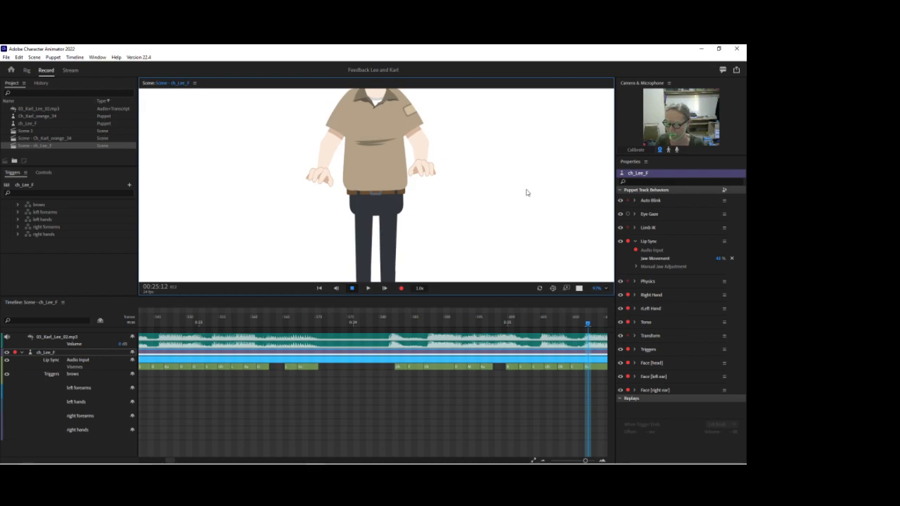
{"action": "left_click_drag", "start_coordinate": [513, 220], "coordinate": [506, 264]}
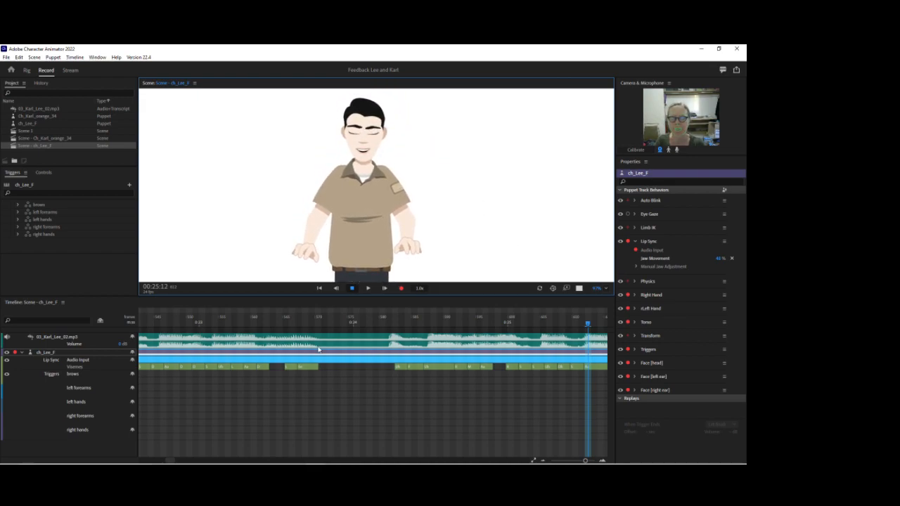
{"action": "left_click_drag", "start_coordinate": [170, 461], "coordinate": [151, 461]}
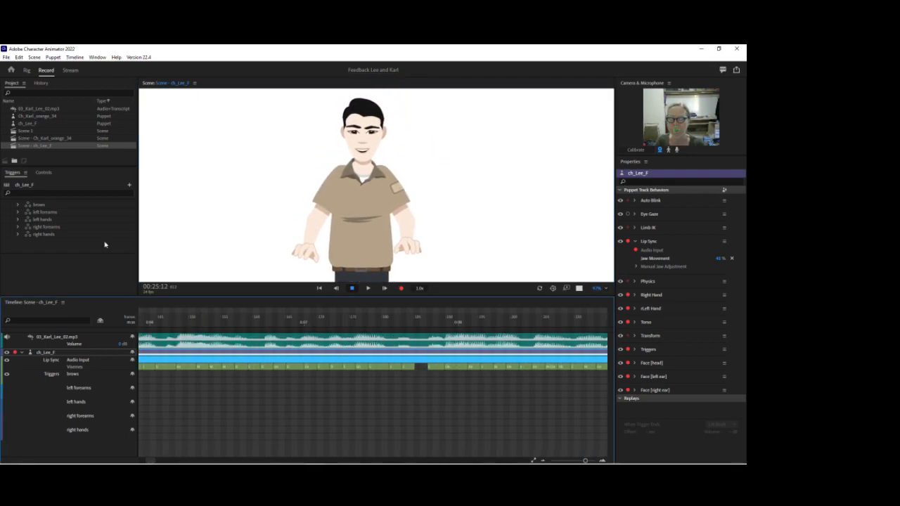
- Open the Ch_Karl_orange_34 rig and add a Fixed stick above the mouth and a Jaw stick on the chin of the facebase layer
{"action": "double_click", "coordinate": [32, 139]}
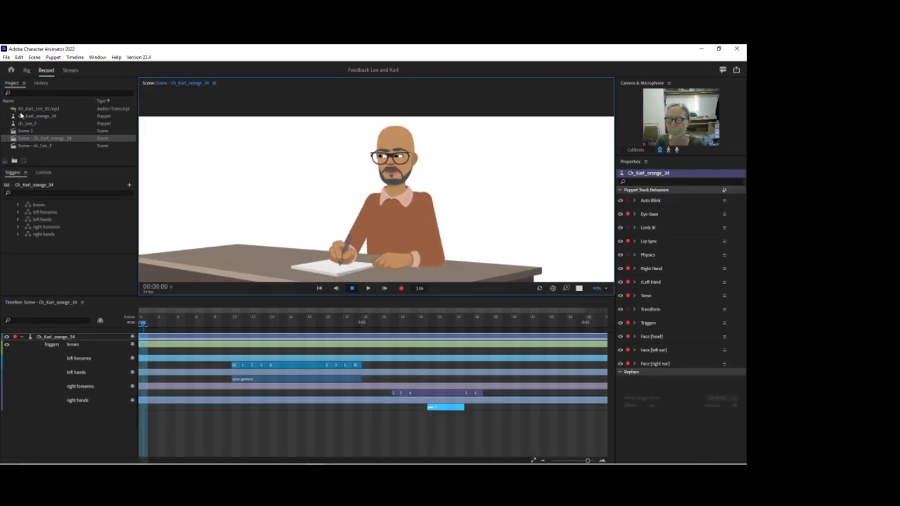
{"action": "left_click", "coordinate": [27, 70]}
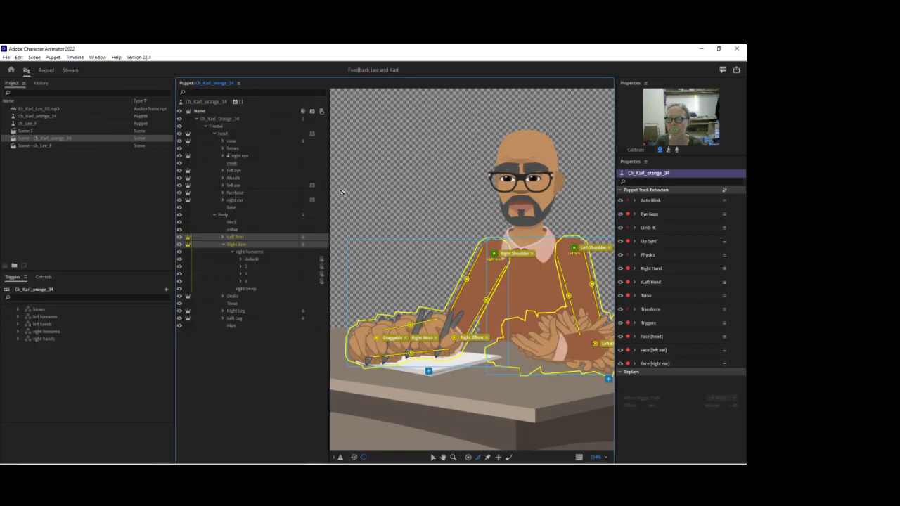
{"action": "left_click", "coordinate": [234, 192]}
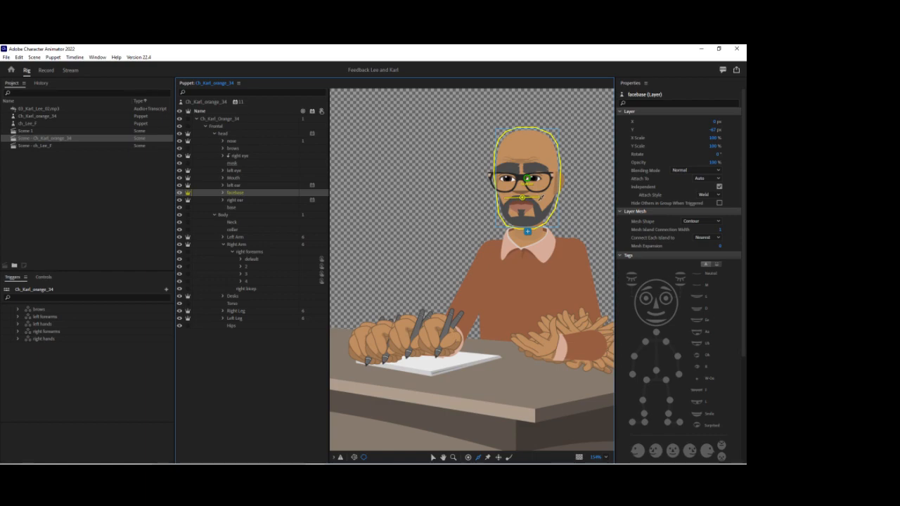
{"action": "left_click", "coordinate": [661, 323]}
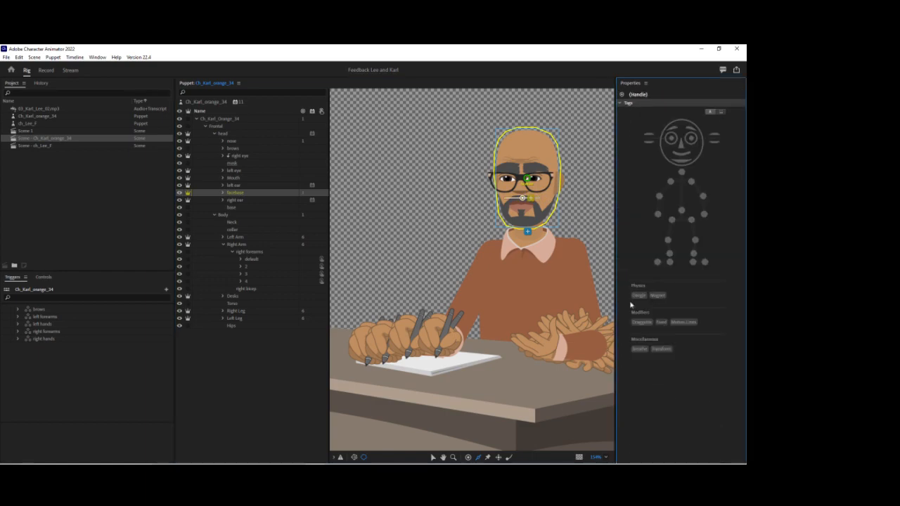
{"action": "left_click", "coordinate": [519, 216]}
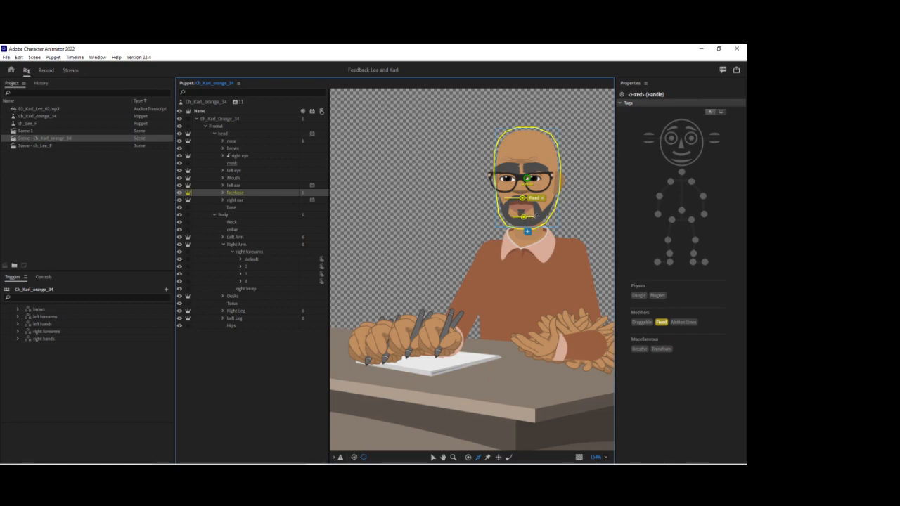
{"action": "left_click_drag", "start_coordinate": [512, 217], "coordinate": [534, 216]}
{"action": "left_click", "coordinate": [680, 162]}
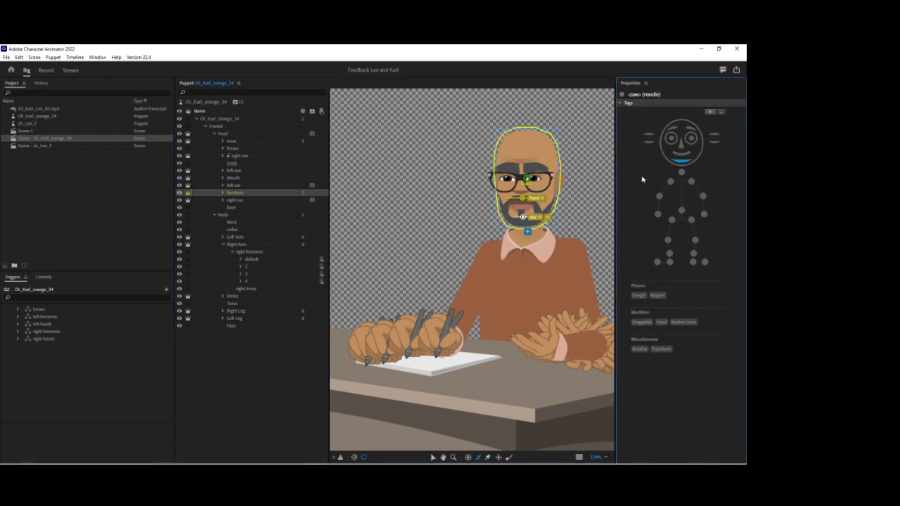
- Add the 03_Karl_Lee_02.mp3 audio to the timeline of the Ch_Karl_orange_34 scene
{"action": "left_click", "coordinate": [45, 71]}
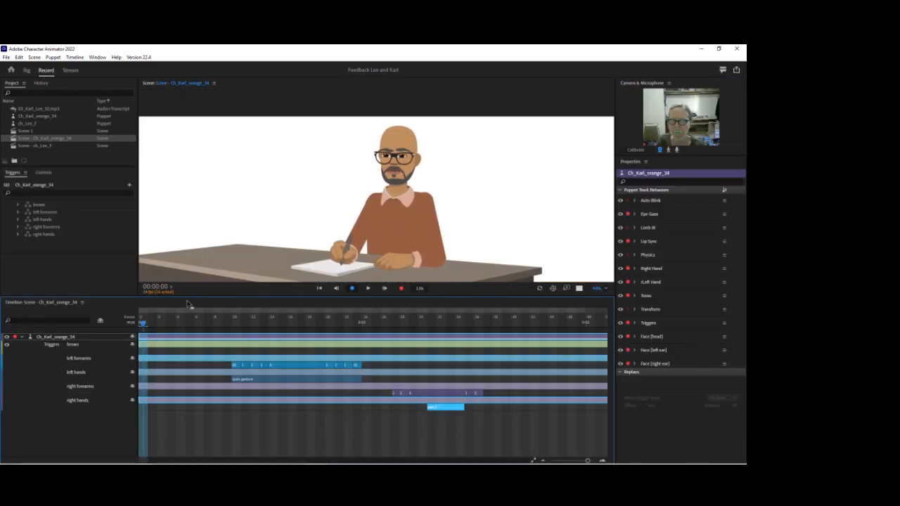
{"action": "left_click_drag", "start_coordinate": [35, 110], "coordinate": [159, 355]}
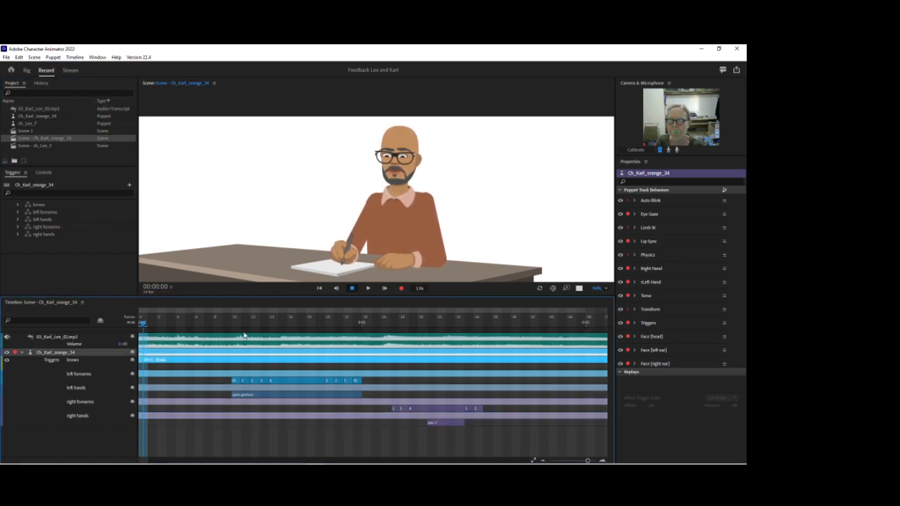
- Compute a lip sync take for the Ch_Karl_orange_34 puppet from the 03_Karl_Lee_02.mp3 track
{"action": "left_click", "coordinate": [187, 340]}
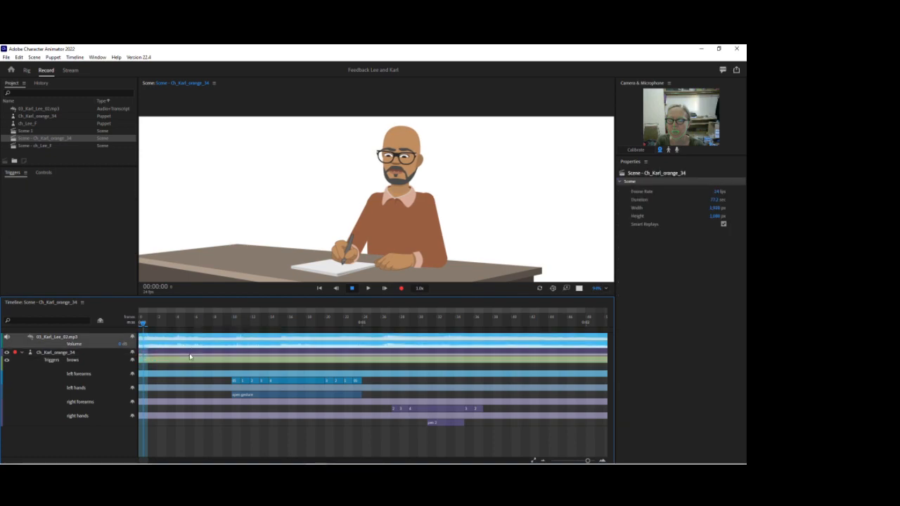
{"action": "left_click", "coordinate": [184, 351]}
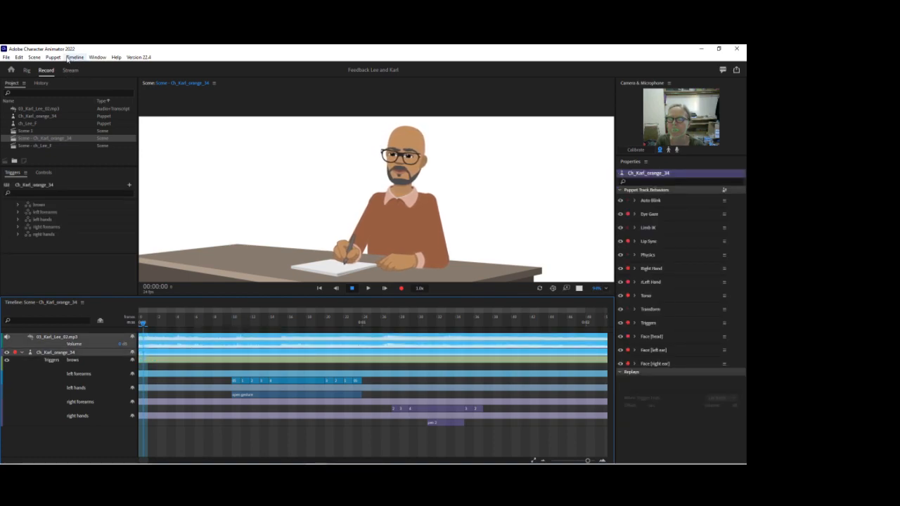
{"action": "left_click", "coordinate": [75, 57]}
{"action": "left_click", "coordinate": [106, 151]}
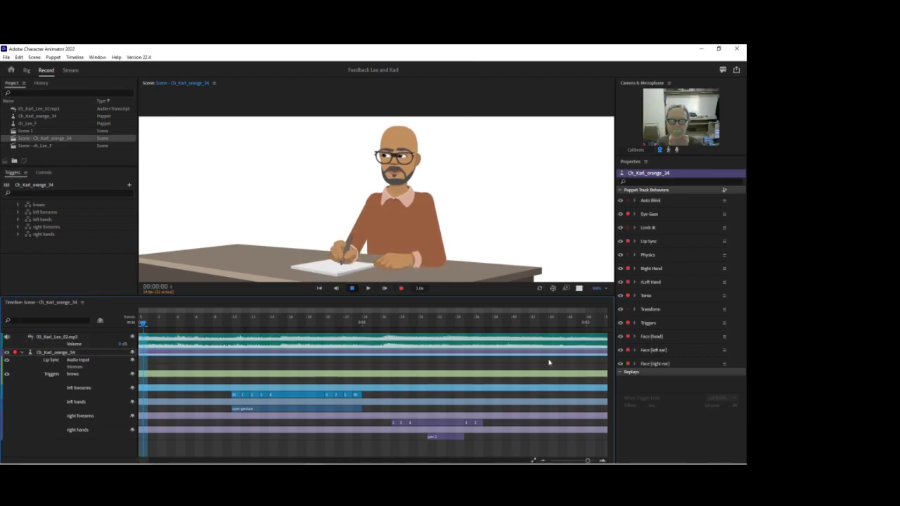
- Play Karl's scene from about 0:15 to check the computed visemes, and expand the Lip Sync behavior's Manual Jaw Adjustment settings
{"action": "left_click_drag", "start_coordinate": [144, 461], "coordinate": [162, 461]}
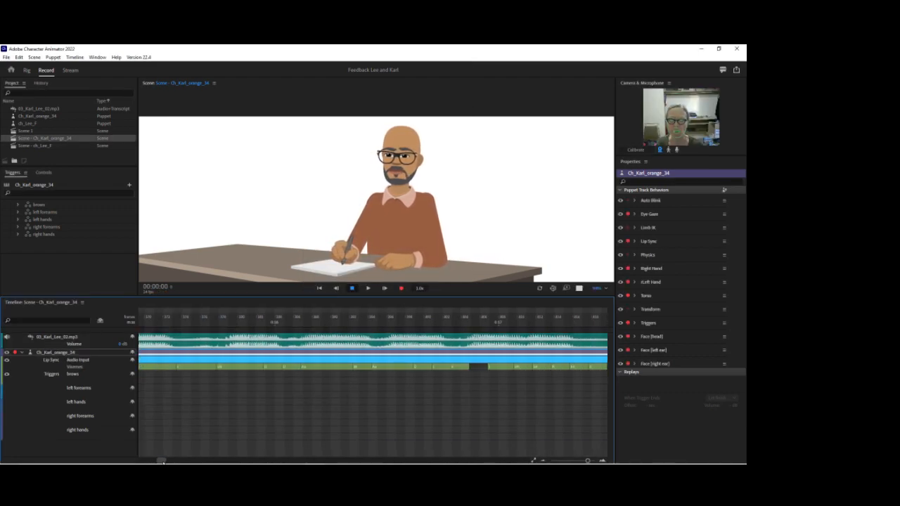
{"action": "left_click", "coordinate": [178, 325]}
{"action": "key", "text": "space"}
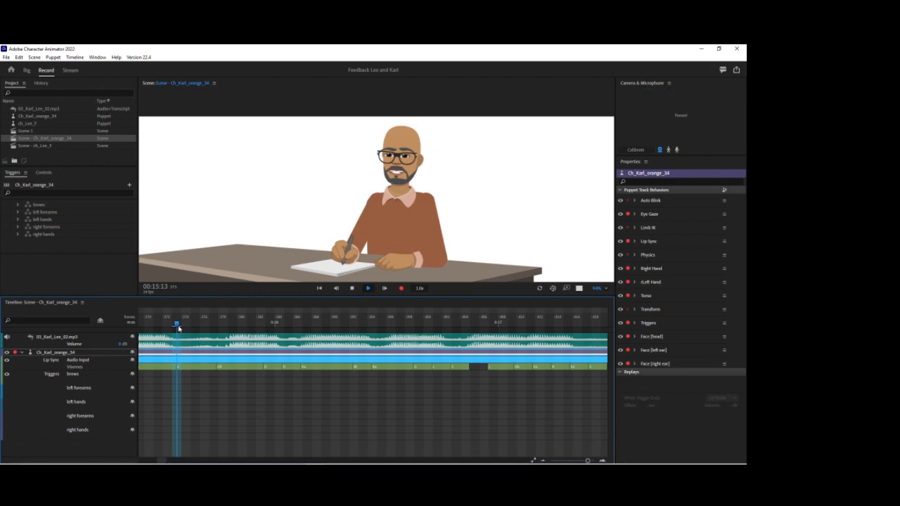
{"action": "key", "text": "space"}
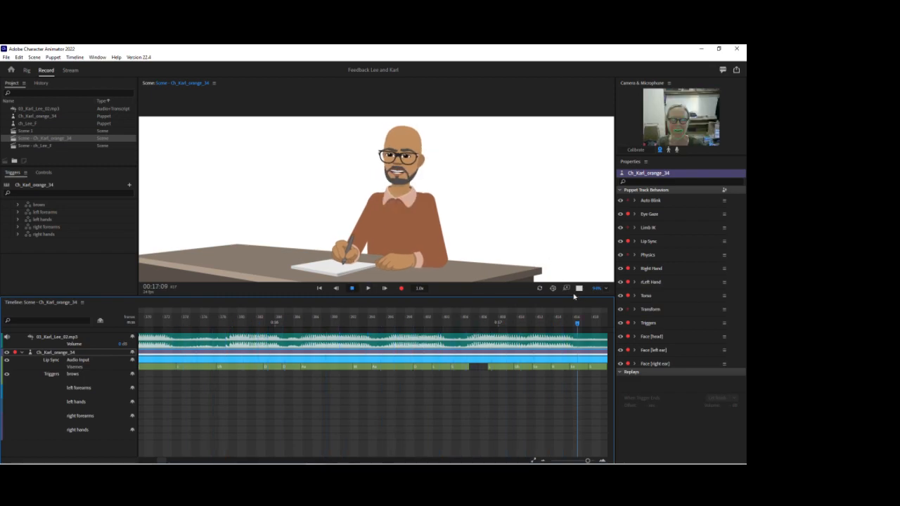
{"action": "left_click", "coordinate": [634, 241]}
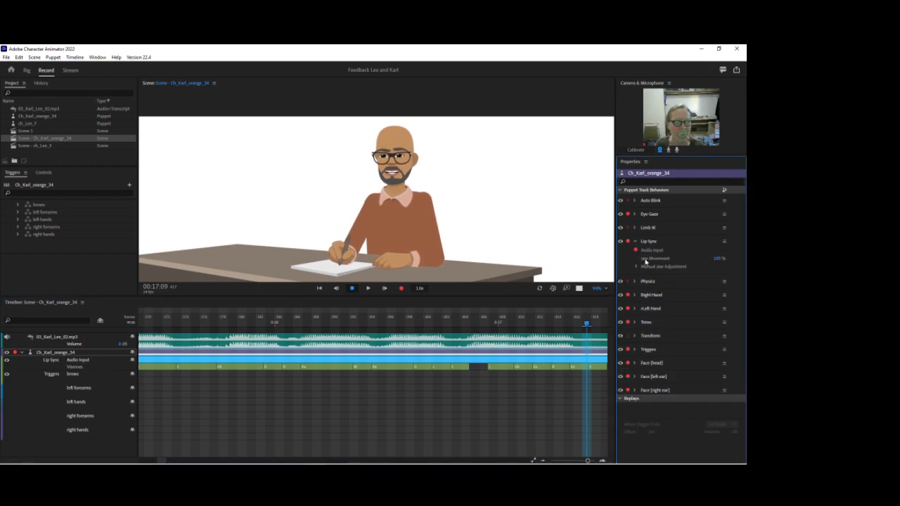
{"action": "left_click", "coordinate": [636, 266]}
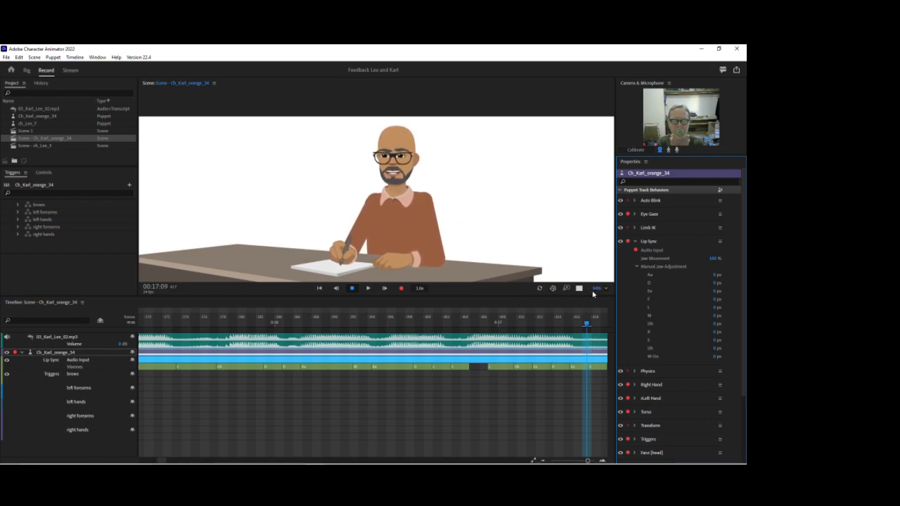
- Show the beginning of Karl's timeline and fit the whole scene, including the full desk, in the view
{"action": "left_click", "coordinate": [161, 461]}
{"action": "left_click_drag", "start_coordinate": [160, 461], "coordinate": [140, 462]}
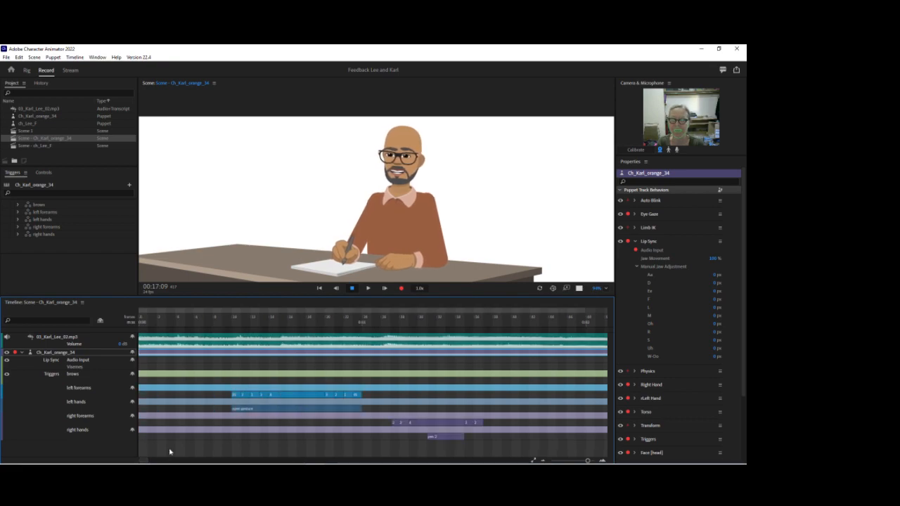
{"action": "left_click", "coordinate": [601, 289]}
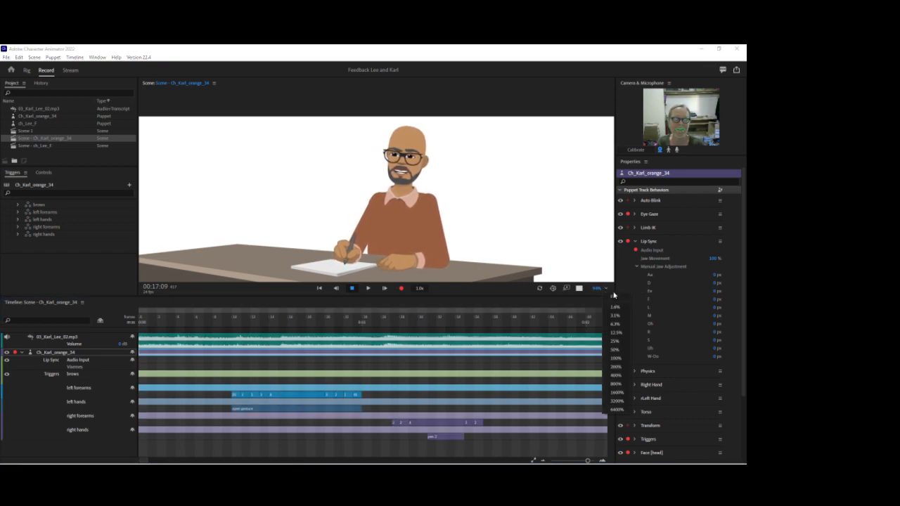
{"action": "left_click", "coordinate": [616, 301]}
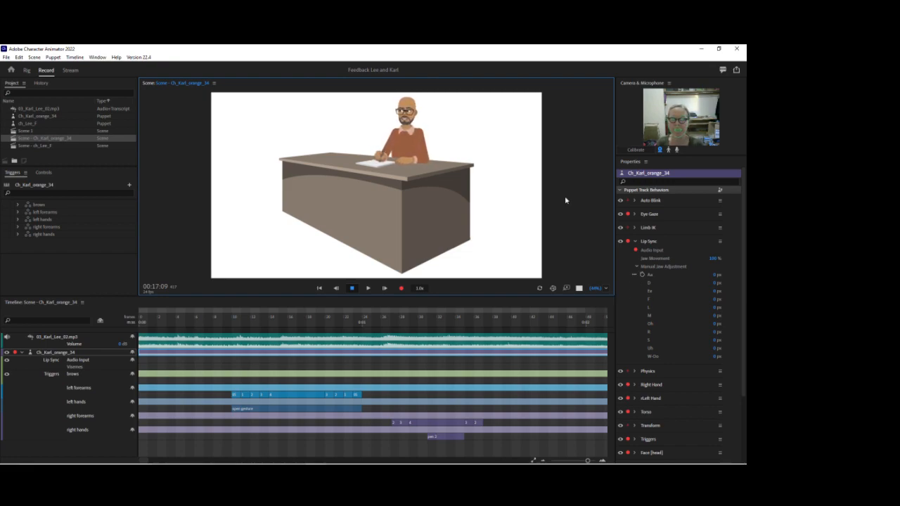
- Open the ch_Lee_F scene and test moving Lee's hand at the start of the timeline
{"action": "left_click", "coordinate": [39, 146]}
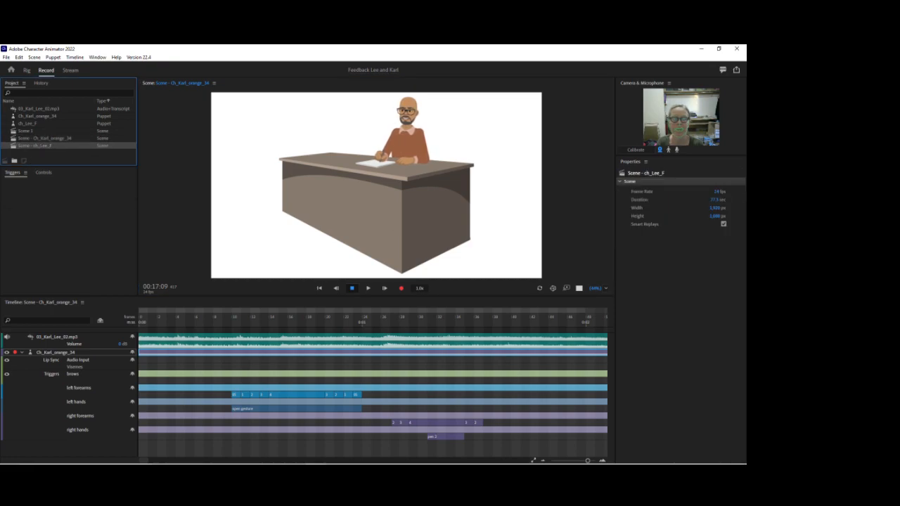
{"action": "double_click", "coordinate": [39, 145]}
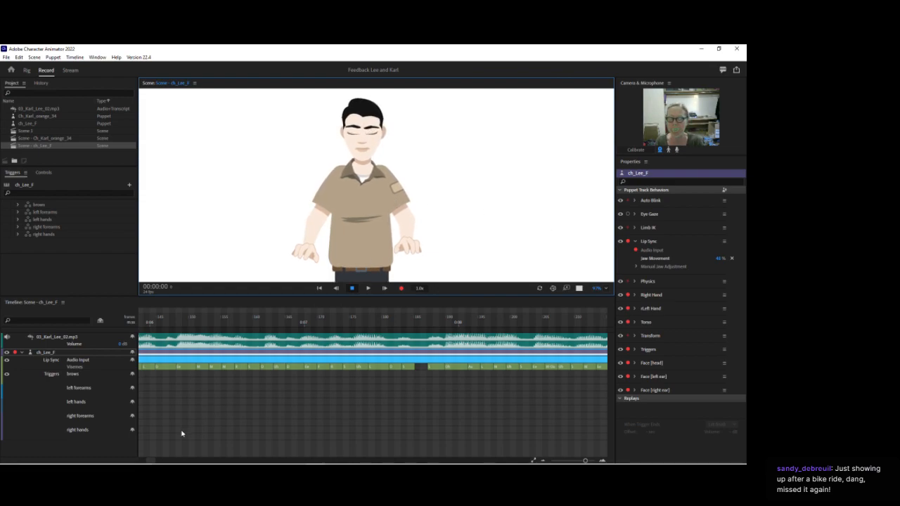
{"action": "left_click_drag", "start_coordinate": [156, 461], "coordinate": [139, 462]}
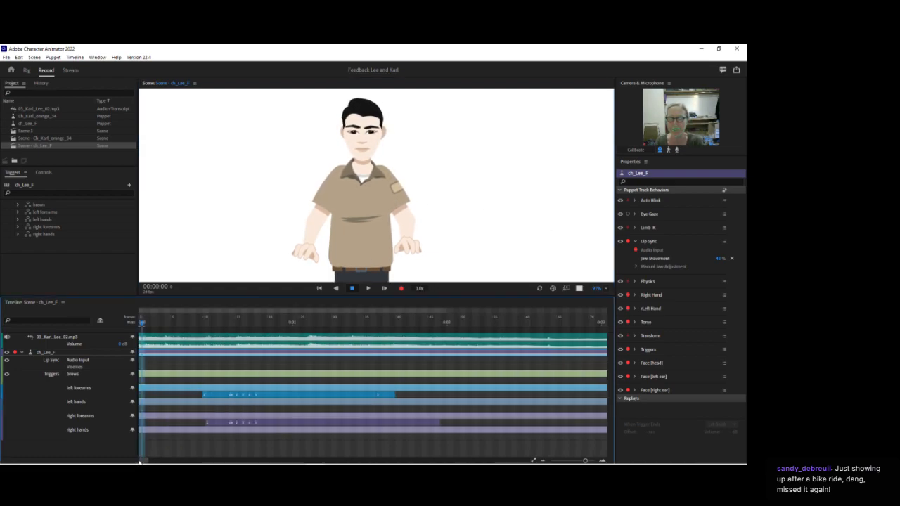
{"action": "mouse_move", "coordinate": [411, 246]}
{"action": "left_mouse_down"}
{"action": "mouse_move", "coordinate": [440, 246]}
{"action": "mouse_move", "coordinate": [436, 238]}
{"action": "mouse_move", "coordinate": [424, 244]}
{"action": "left_mouse_up"}
- Arm only the Left Hand and Right Hand behaviors and test swinging Lee's arm outward and back at 00:01:01
{"action": "left_click", "coordinate": [303, 325]}
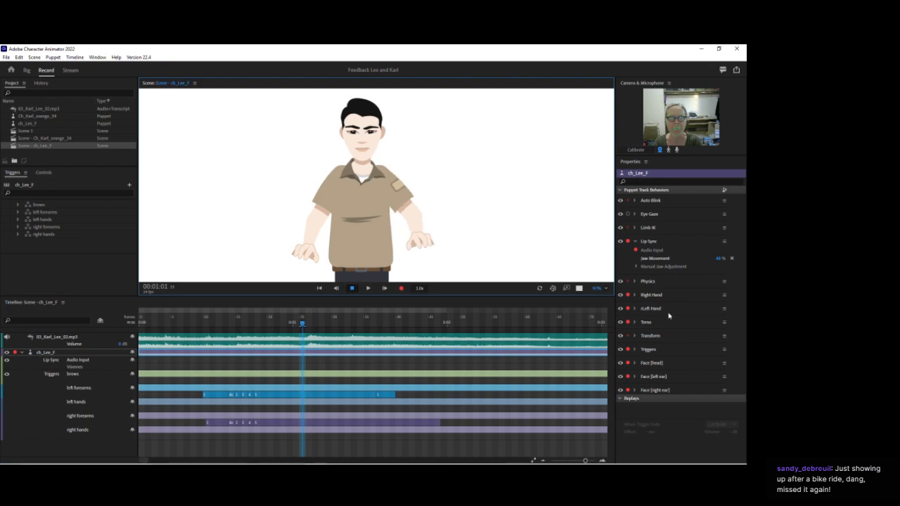
{"action": "left_click", "coordinate": [632, 349]}
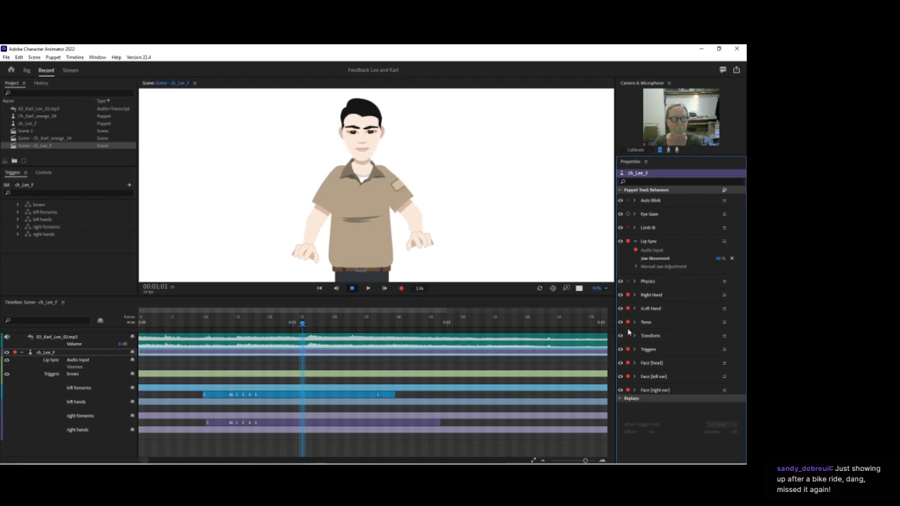
{"action": "left_click", "coordinate": [628, 349]}
{"action": "left_click", "coordinate": [629, 308]}
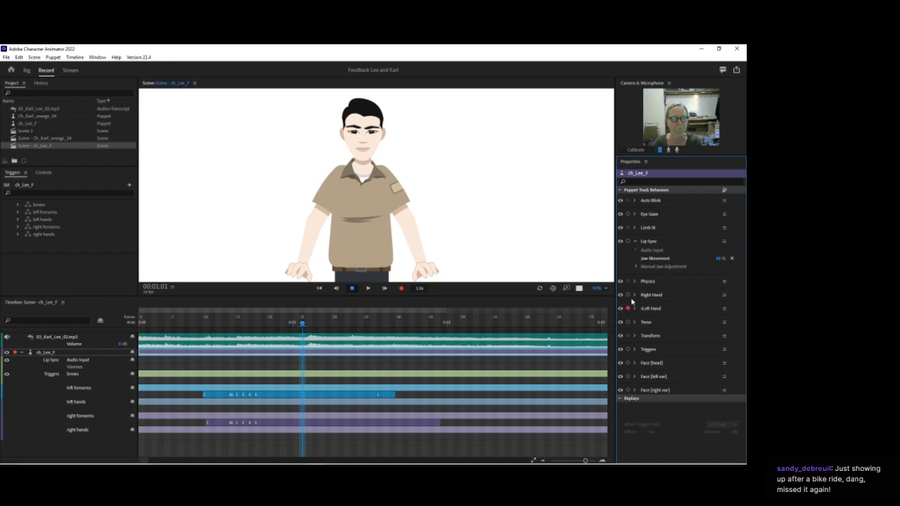
{"action": "left_click_drag", "start_coordinate": [421, 271], "coordinate": [468, 237]}
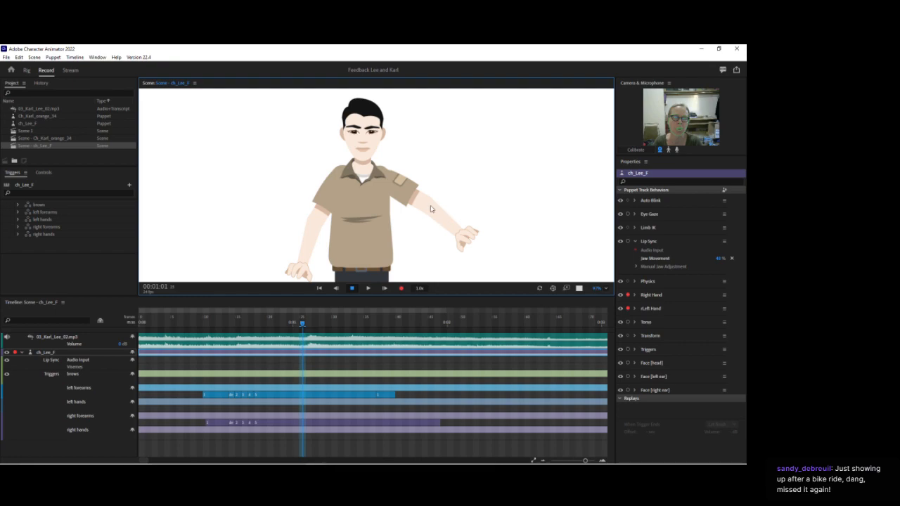
{"action": "left_click_drag", "start_coordinate": [461, 239], "coordinate": [393, 279]}
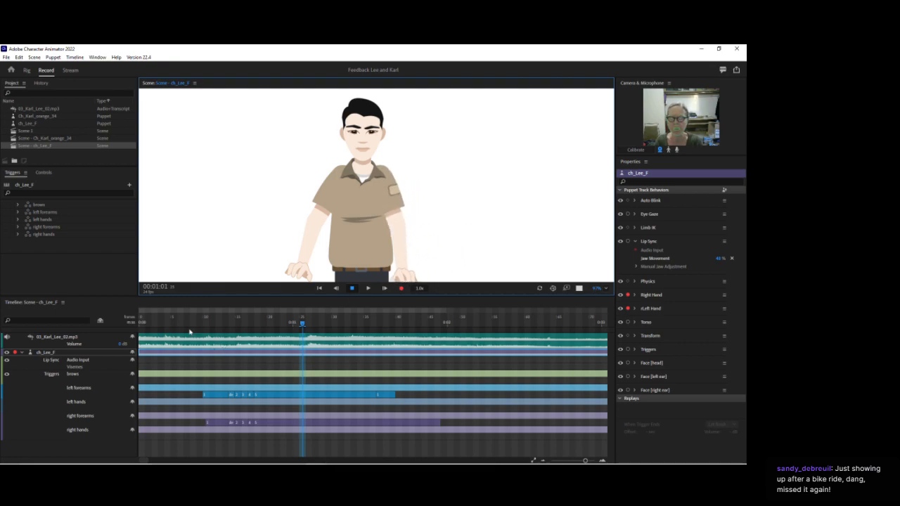
- Compare Lee's hand movement at frame 5 with an outward arm swing at 00:01:02
{"action": "left_click", "coordinate": [174, 322]}
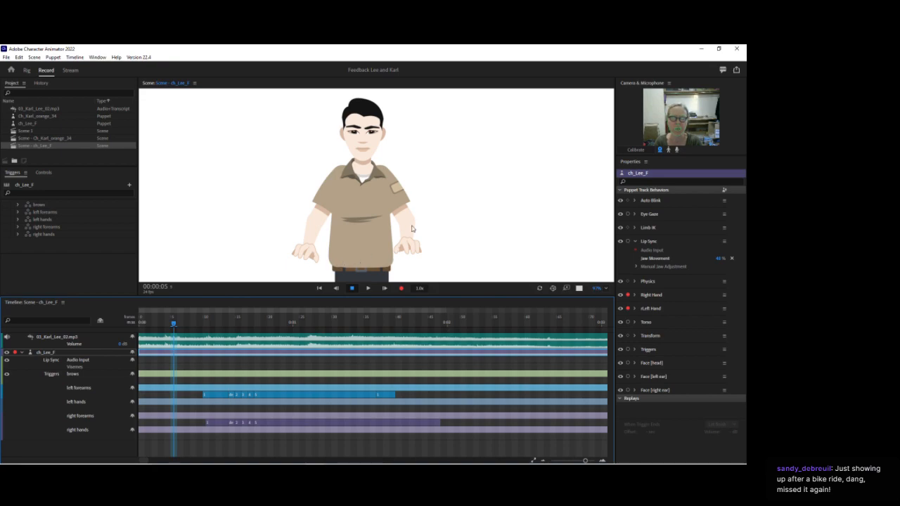
{"action": "mouse_move", "coordinate": [406, 253]}
{"action": "left_mouse_down"}
{"action": "mouse_move", "coordinate": [423, 245]}
{"action": "mouse_move", "coordinate": [414, 250]}
{"action": "left_mouse_up"}
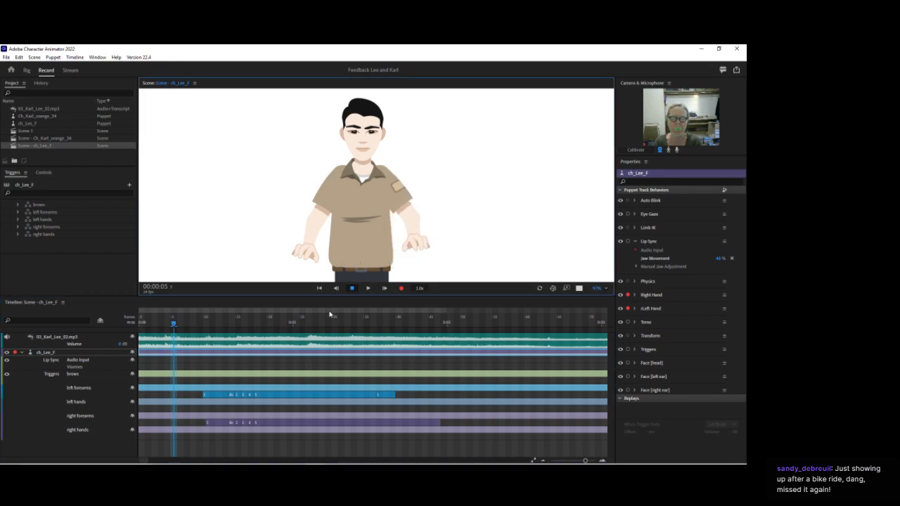
{"action": "left_click", "coordinate": [309, 322]}
{"action": "left_click_drag", "start_coordinate": [422, 271], "coordinate": [461, 233]}
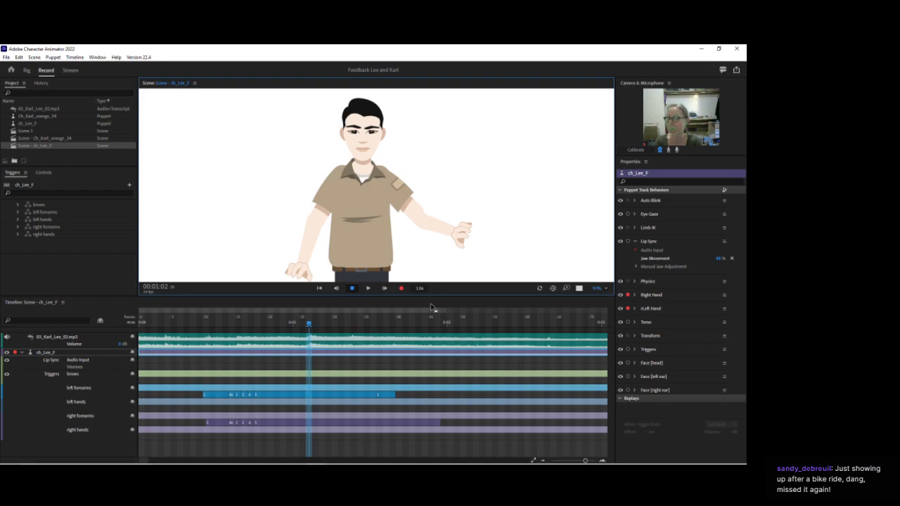
- Re-arm Lee's other behaviors and frame his head and shoulders closely in the scene view
{"action": "left_click", "coordinate": [628, 336]}
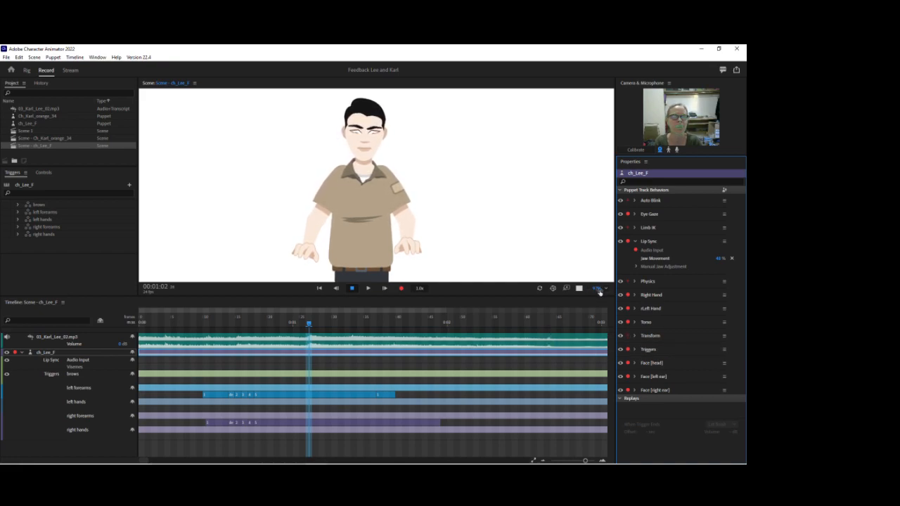
{"action": "left_click_drag", "start_coordinate": [597, 290], "coordinate": [597, 278]}
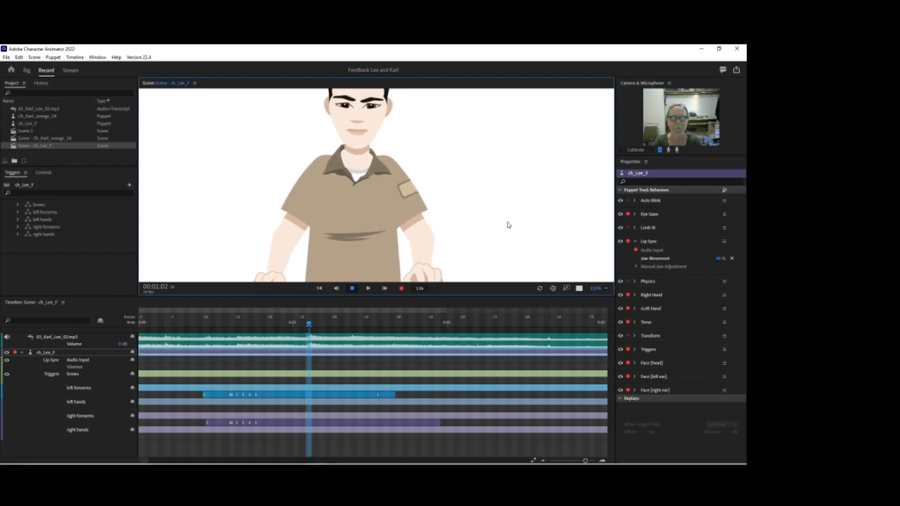
{"action": "left_click_drag", "start_coordinate": [470, 189], "coordinate": [468, 247]}
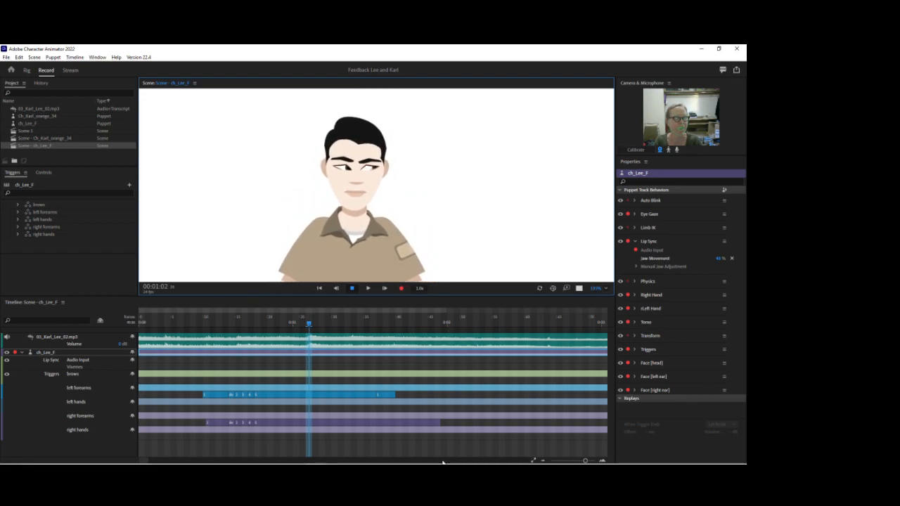
{"action": "mouse_move", "coordinate": [509, 463]}
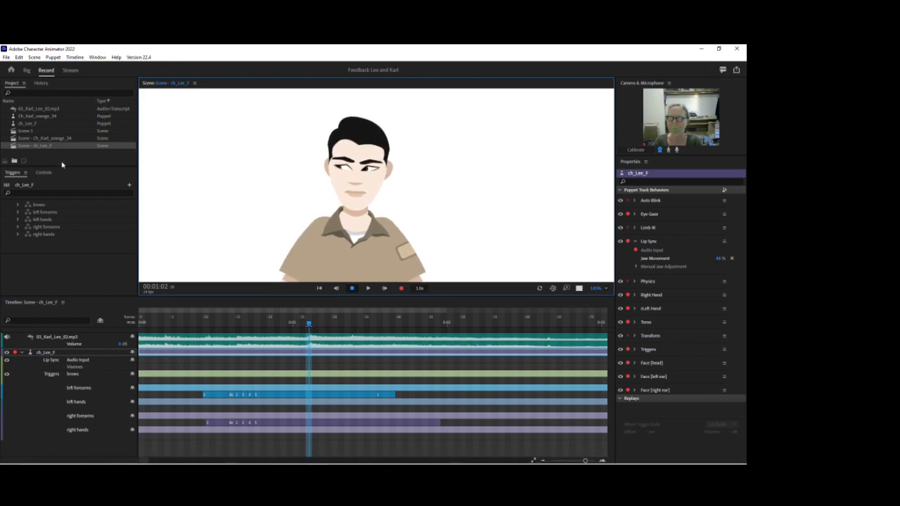
- Open the Ch_Karl_orange_34 scene and scrub through the left forearm and open gesture swaps up to about frame 14
{"action": "left_click", "coordinate": [40, 140]}
{"action": "double_click", "coordinate": [41, 141]}
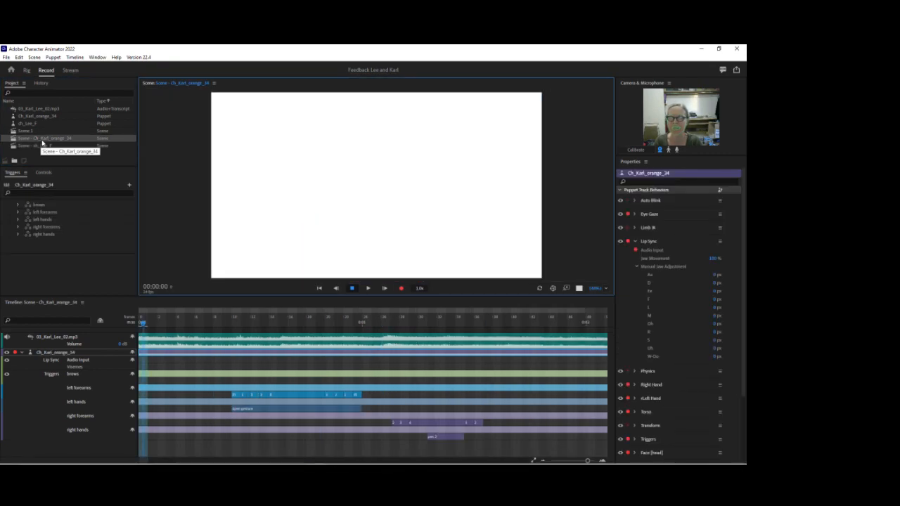
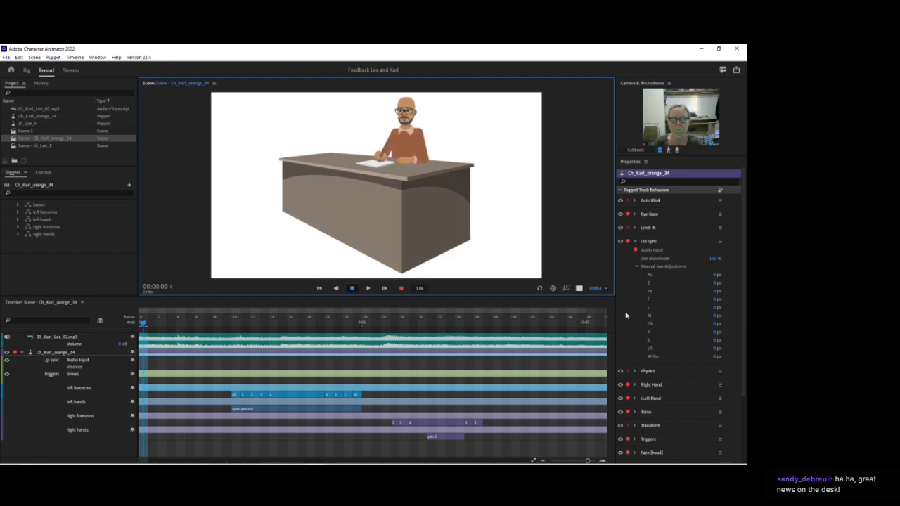
{"action": "left_click_drag", "start_coordinate": [598, 290], "coordinate": [594, 249]}
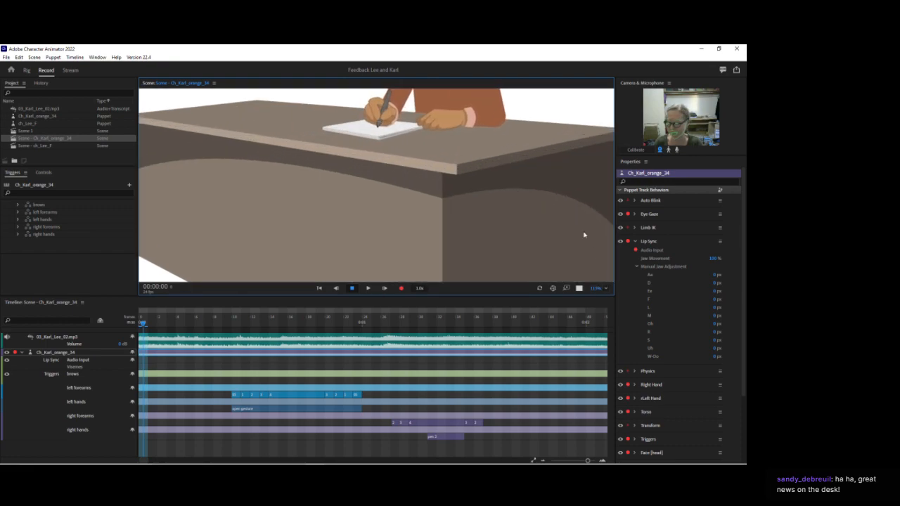
{"action": "left_click_drag", "start_coordinate": [532, 178], "coordinate": [486, 213]}
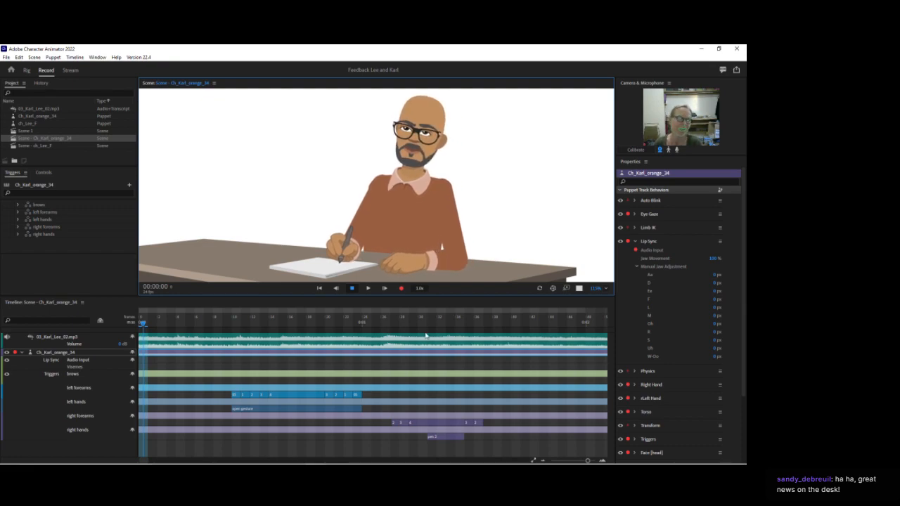
{"action": "left_click", "coordinate": [219, 322]}
{"action": "left_click_drag", "start_coordinate": [219, 323], "coordinate": [279, 324]}
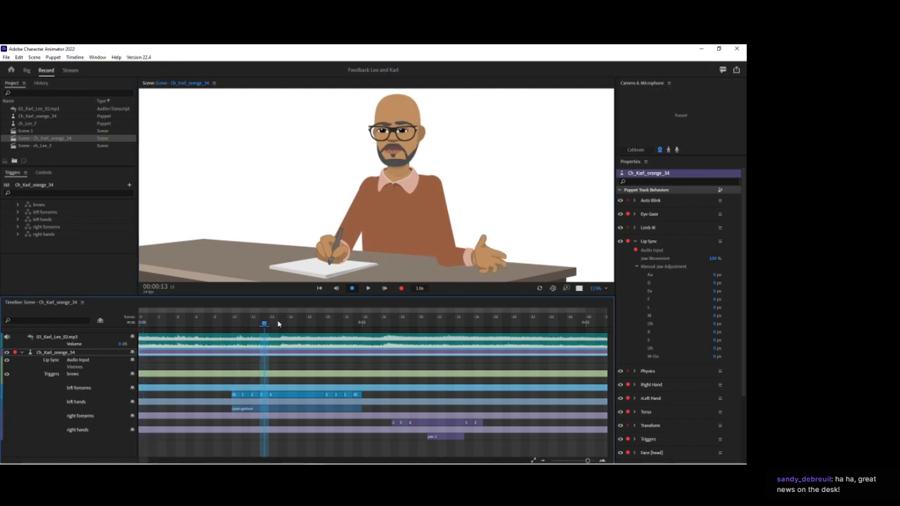
- Delete the 03_Karl_Lee_02.mp3 track from Karl's timeline and scrub through the left arm swaps to frame 15
{"action": "left_click", "coordinate": [225, 341]}
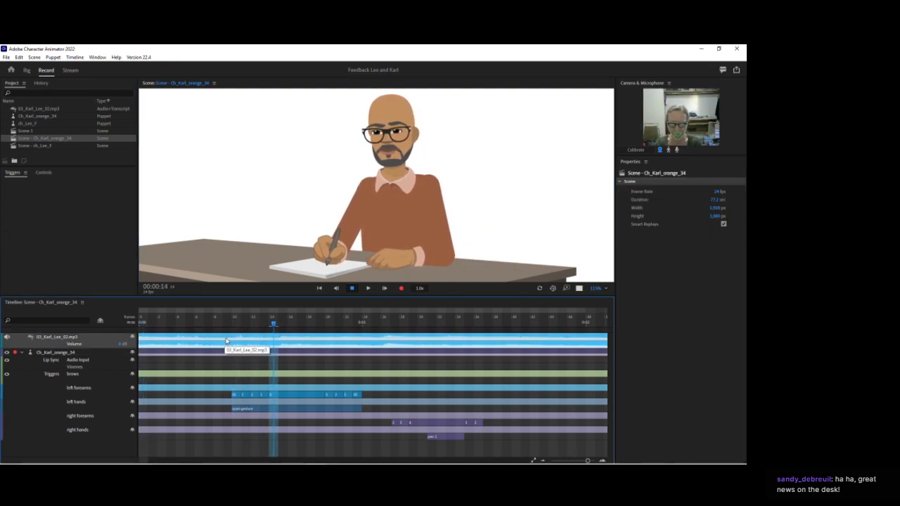
{"action": "key", "text": "Delete"}
{"action": "left_click_drag", "start_coordinate": [216, 320], "coordinate": [282, 319]}
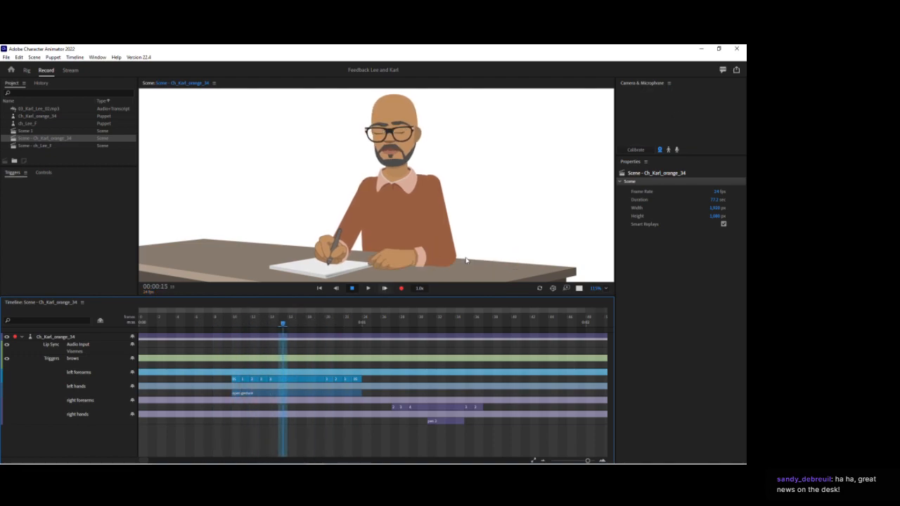
- Disarm the Karl puppet's behaviors and test the open gesture hand in the scene at frame 15
{"action": "left_click", "coordinate": [47, 345]}
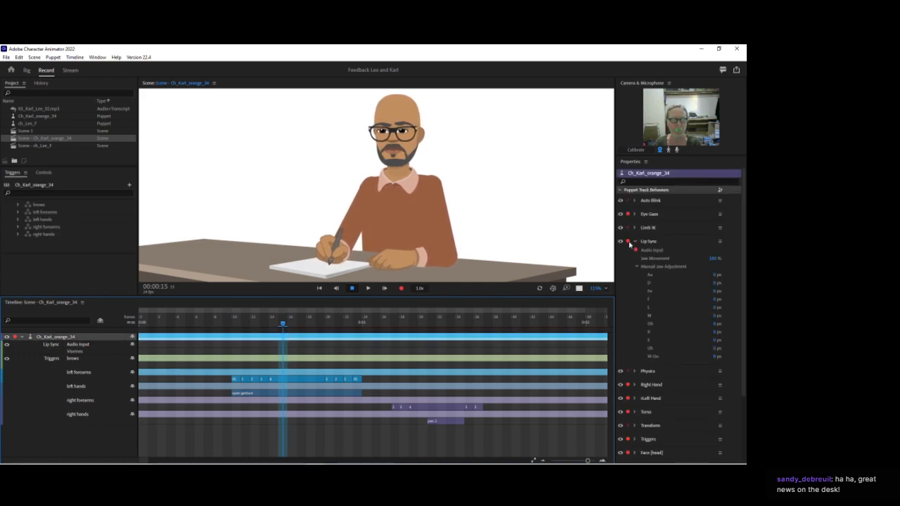
{"action": "left_click", "coordinate": [629, 242], "text": "ctrl"}
{"action": "left_click", "coordinate": [511, 236]}
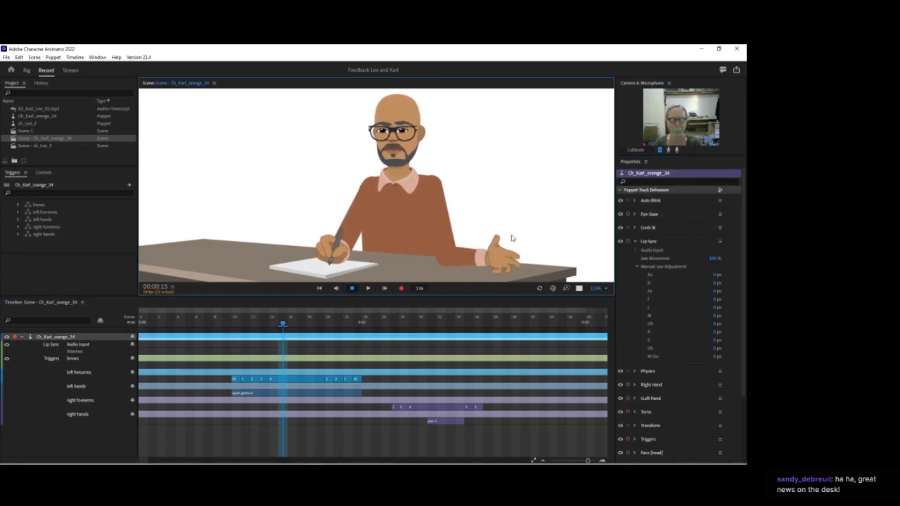
- Arm Karl's Right Hand and rLeft Hand behaviors and test moving his hands in the scene at 0:15 and 1:06
{"action": "left_click", "coordinate": [628, 398]}
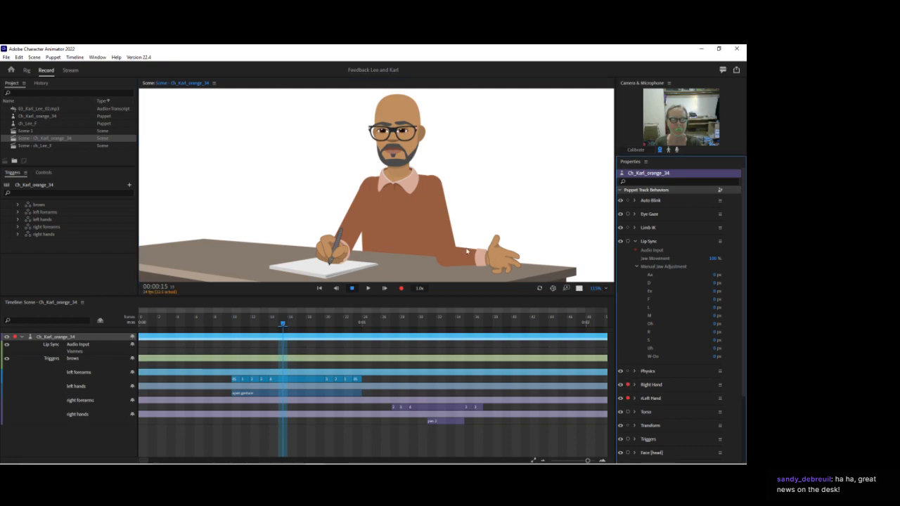
{"action": "mouse_move", "coordinate": [507, 264]}
{"action": "left_mouse_down"}
{"action": "mouse_move", "coordinate": [541, 238]}
{"action": "mouse_move", "coordinate": [553, 258]}
{"action": "mouse_move", "coordinate": [536, 220]}
{"action": "mouse_move", "coordinate": [545, 238]}
{"action": "mouse_move", "coordinate": [524, 265]}
{"action": "mouse_move", "coordinate": [505, 263]}
{"action": "mouse_move", "coordinate": [552, 262]}
{"action": "mouse_move", "coordinate": [518, 265]}
{"action": "left_mouse_up"}
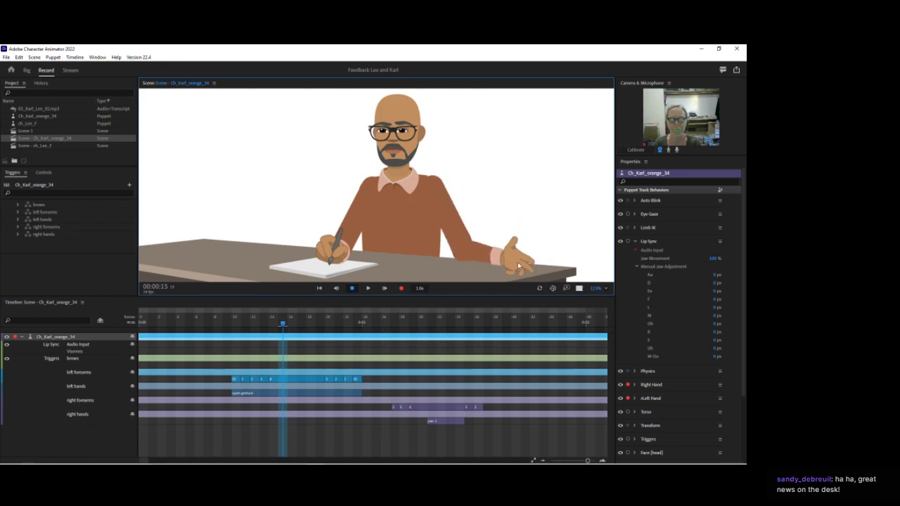
{"action": "left_click_drag", "start_coordinate": [395, 321], "coordinate": [419, 314]}
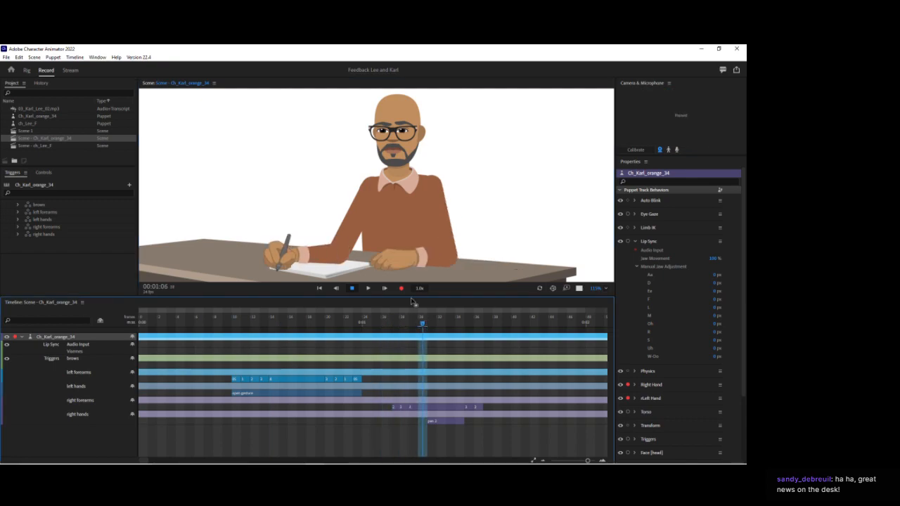
{"action": "mouse_move", "coordinate": [282, 255]}
{"action": "left_mouse_down"}
{"action": "mouse_move", "coordinate": [264, 202]}
{"action": "mouse_move", "coordinate": [285, 201]}
{"action": "mouse_move", "coordinate": [268, 263]}
{"action": "mouse_move", "coordinate": [269, 243]}
{"action": "mouse_move", "coordinate": [260, 239]}
{"action": "mouse_move", "coordinate": [298, 256]}
{"action": "left_mouse_up"}
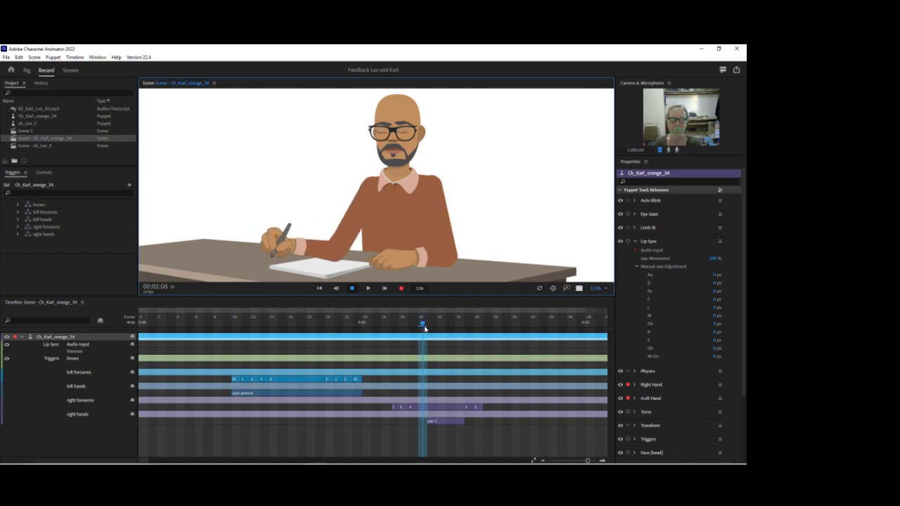
- Scrub Karl's timeline through the left and right arm swaps, ending at 1:13
{"action": "left_click", "coordinate": [433, 324]}
{"action": "left_click_drag", "start_coordinate": [429, 324], "coordinate": [430, 345]}
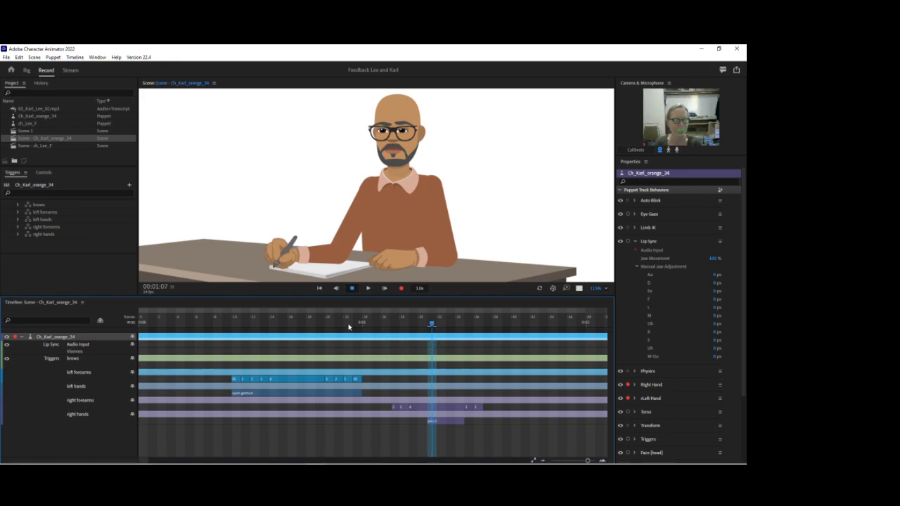
{"action": "left_click", "coordinate": [310, 322]}
{"action": "left_click_drag", "start_coordinate": [340, 323], "coordinate": [484, 333]}
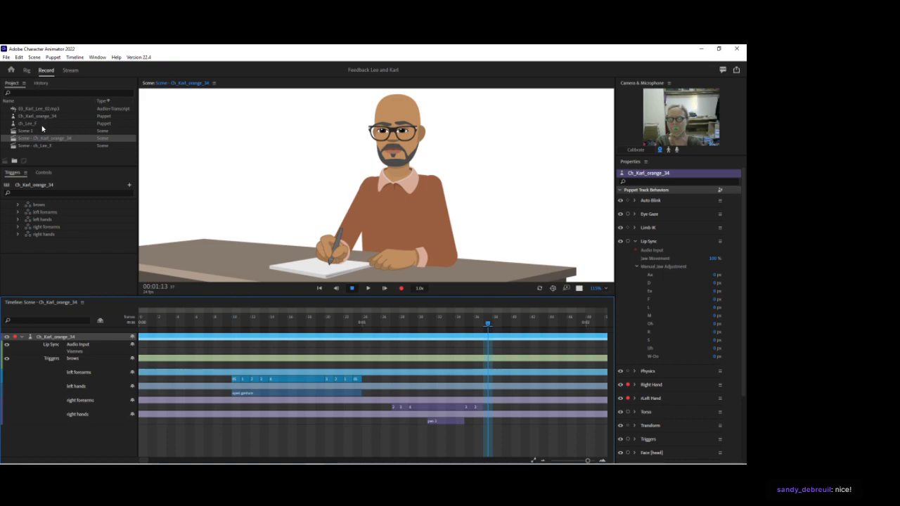
- Open the ch_Lee_F scene, frame Lee's torso and hands closely, and scrub to frame 11
{"action": "double_click", "coordinate": [44, 146]}
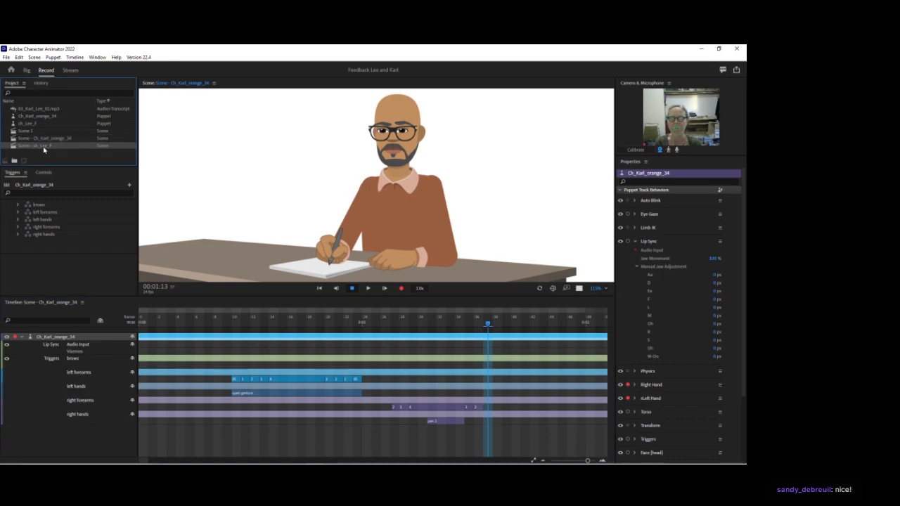
{"action": "left_click", "coordinate": [596, 288]}
{"action": "left_click", "coordinate": [601, 296]}
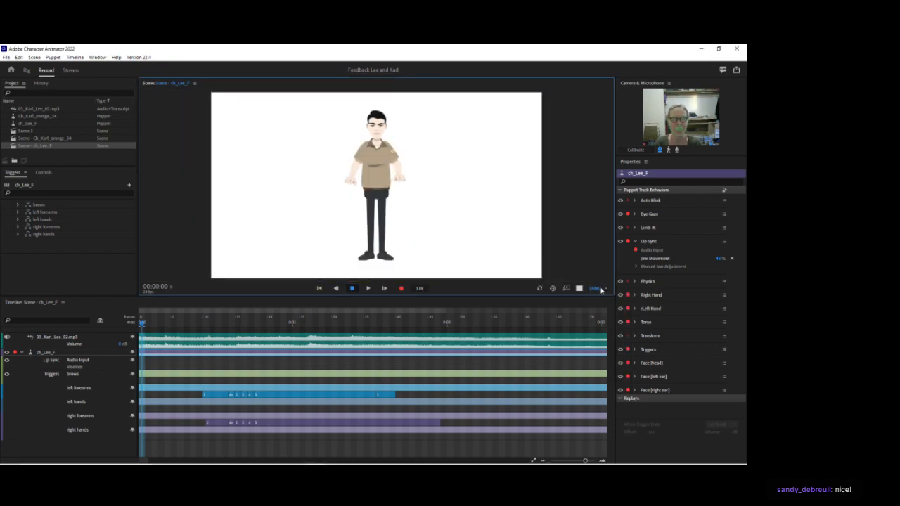
{"action": "left_click_drag", "start_coordinate": [598, 290], "coordinate": [596, 254]}
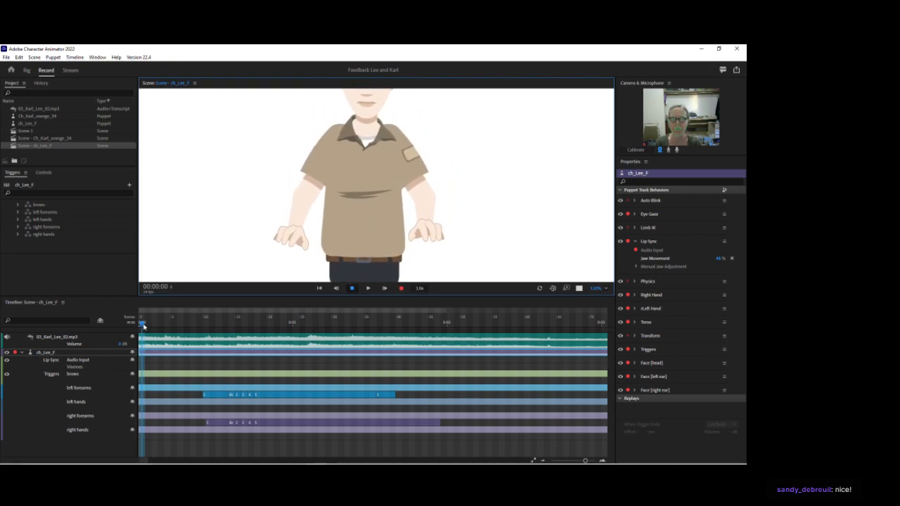
{"action": "left_click_drag", "start_coordinate": [141, 324], "coordinate": [213, 331]}
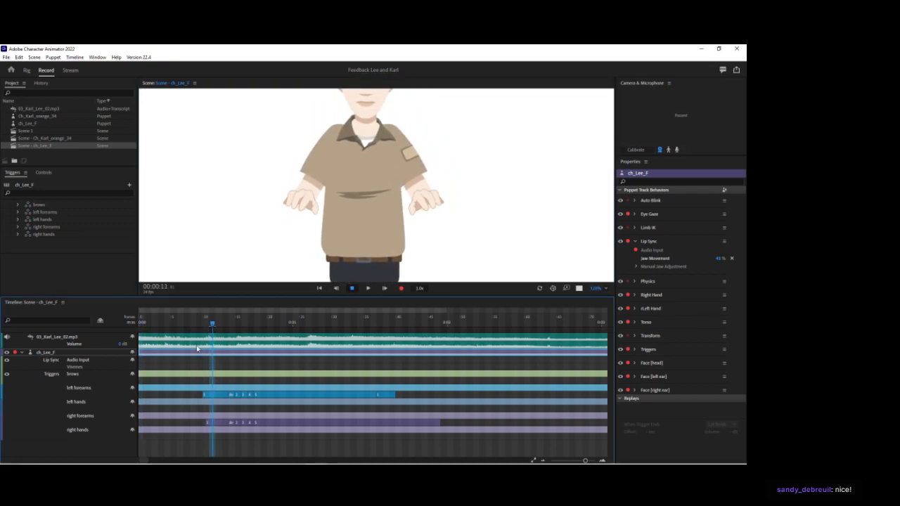
- Delete the 03_Karl_Lee_02.mp3 track from Lee's timeline and move the playhead to frame 12
{"action": "left_click", "coordinate": [198, 342]}
{"action": "key", "text": "Delete"}
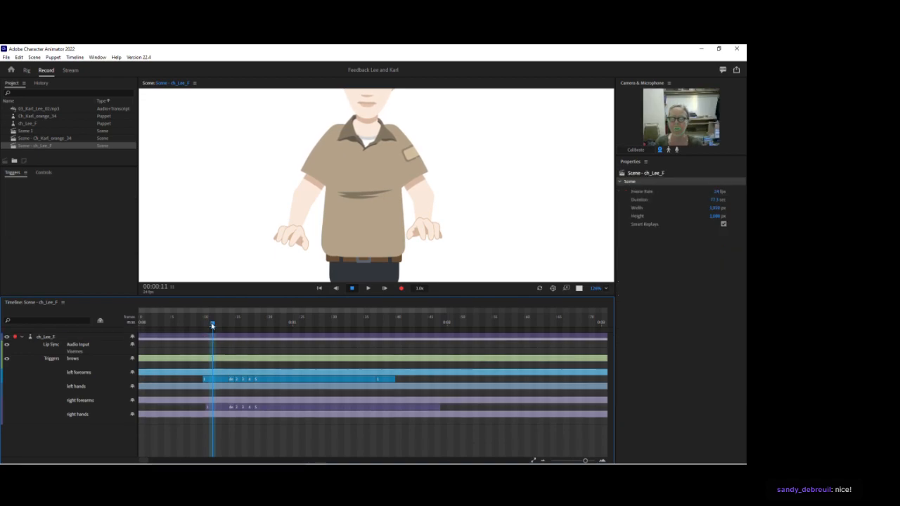
{"action": "left_click_drag", "start_coordinate": [212, 324], "coordinate": [218, 324]}
{"action": "left_click", "coordinate": [359, 220]}
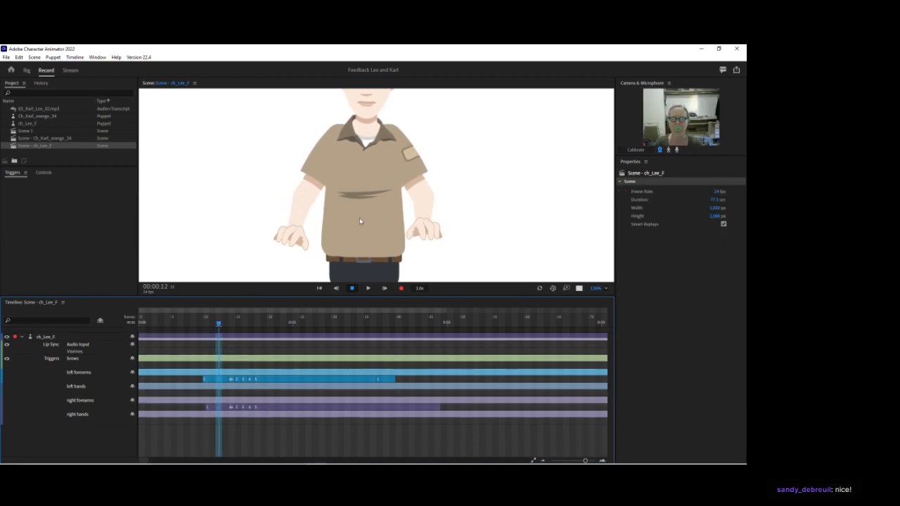
- Leave only the Right Hand and rLeft Hand behaviors armed on the Lee puppet and try controlling his hand in the scene
{"action": "left_click", "coordinate": [44, 338]}
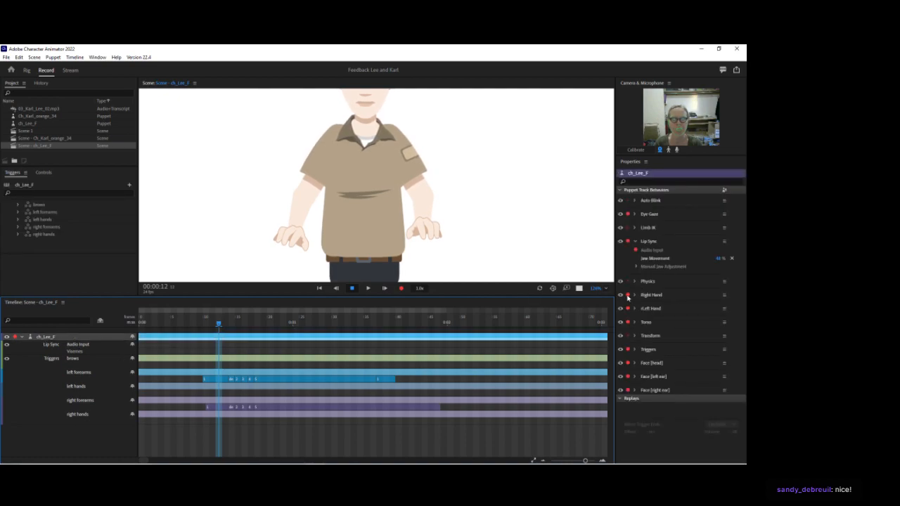
{"action": "left_click", "coordinate": [626, 295]}
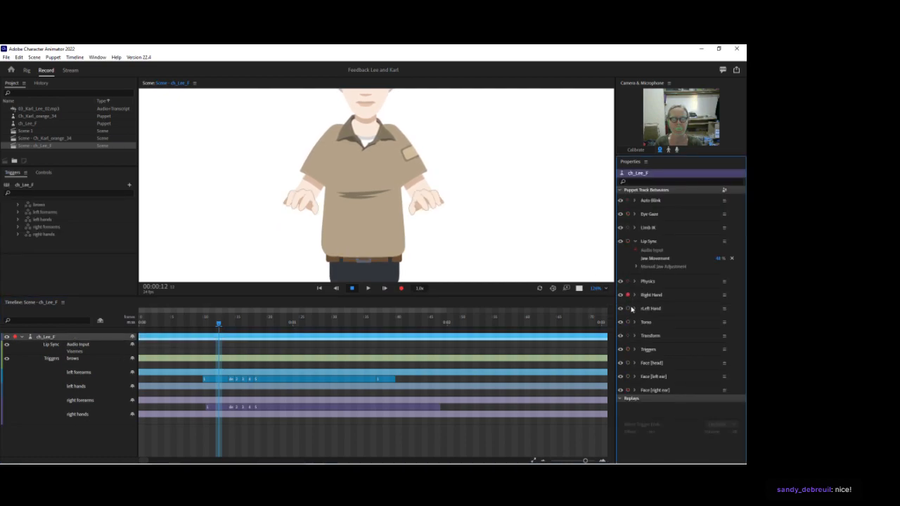
{"action": "left_click", "coordinate": [478, 210]}
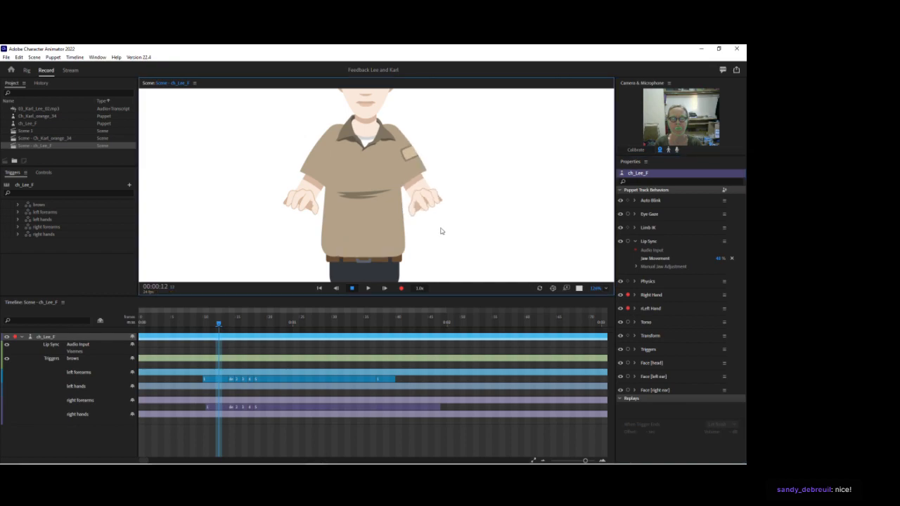
- Add an open gesture trigger to Lee's left hands track at frame 12 and extend it to about frame 36
{"action": "right_click", "coordinate": [217, 394]}
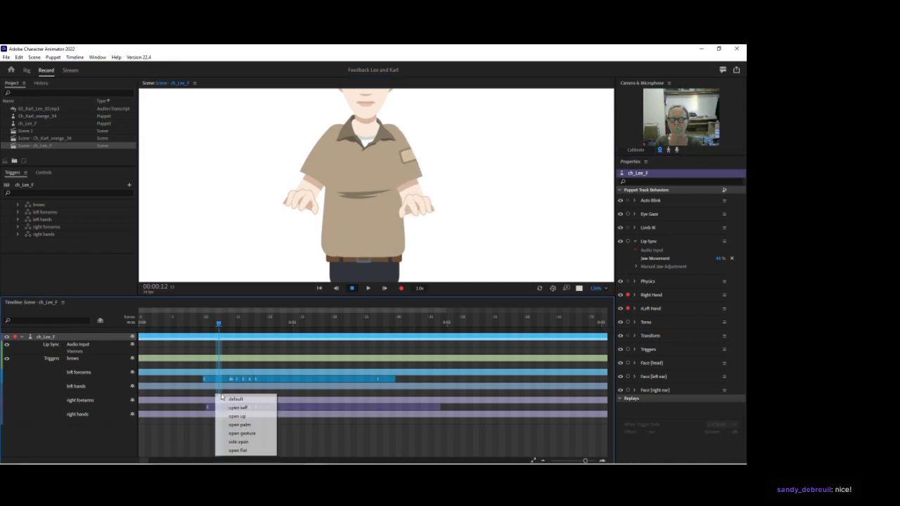
{"action": "left_click", "coordinate": [243, 423]}
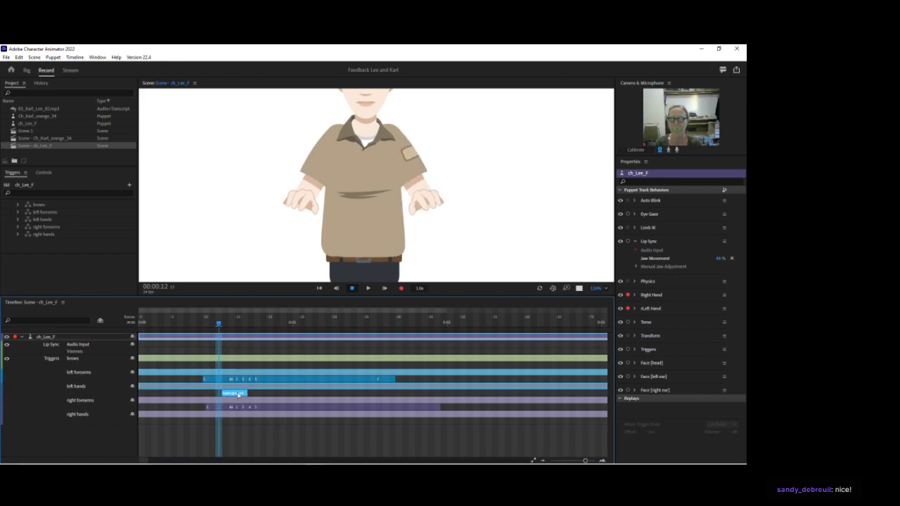
{"action": "left_click_drag", "start_coordinate": [241, 393], "coordinate": [376, 394]}
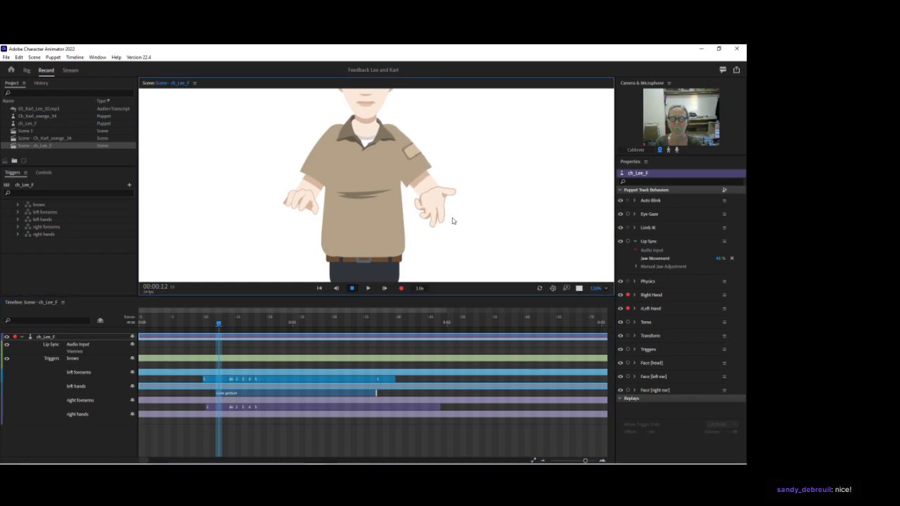
- Test moving Lee's left and right arms in the scene at 1:00, both close up and with his full body in view
{"action": "left_click_drag", "start_coordinate": [218, 323], "coordinate": [295, 323]}
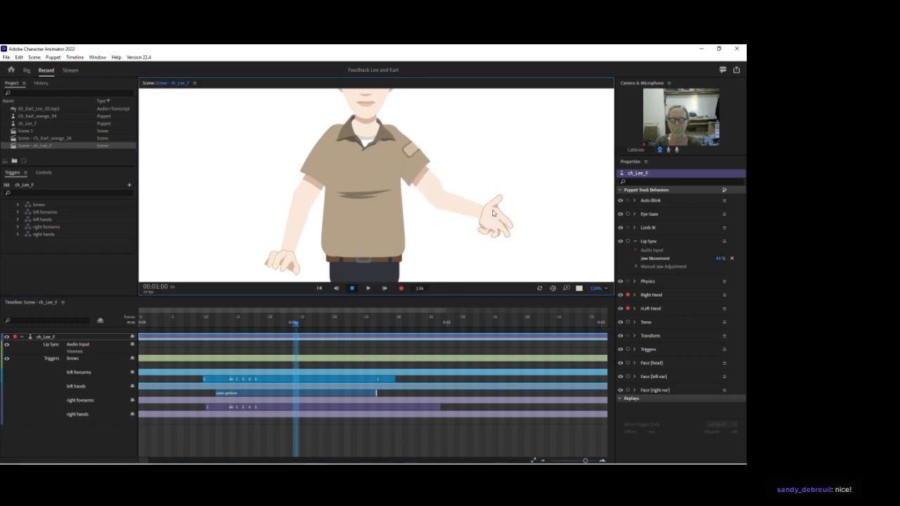
{"action": "left_click", "coordinate": [597, 288]}
{"action": "left_click", "coordinate": [613, 299]}
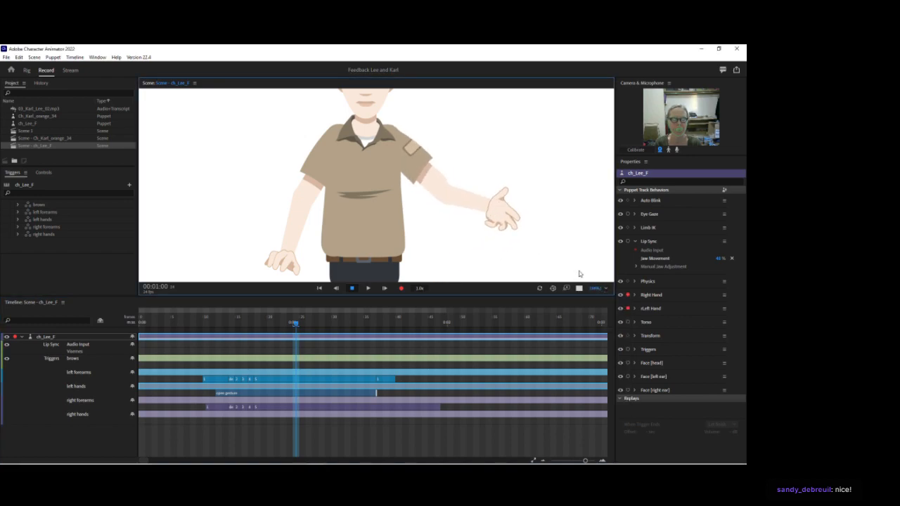
{"action": "left_click_drag", "start_coordinate": [426, 170], "coordinate": [405, 209]}
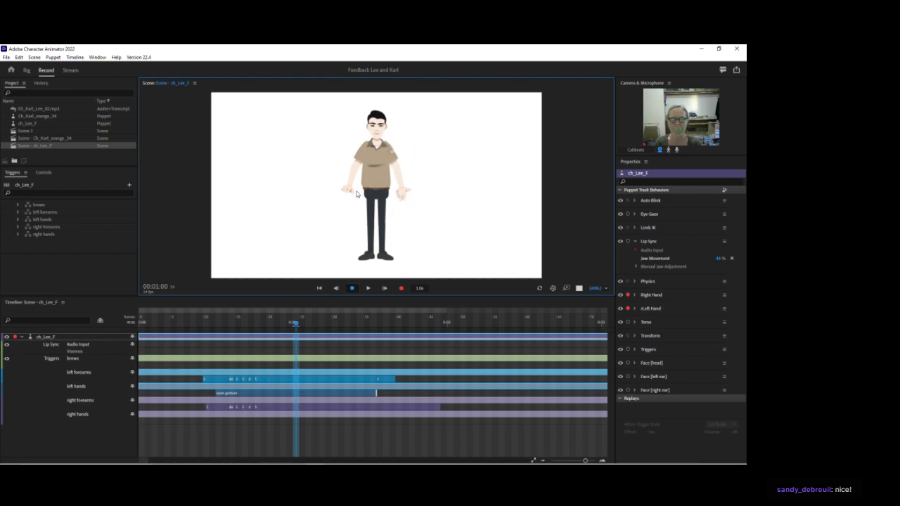
{"action": "mouse_move", "coordinate": [350, 192]}
{"action": "left_mouse_down"}
{"action": "mouse_move", "coordinate": [331, 169]}
{"action": "mouse_move", "coordinate": [345, 161]}
{"action": "mouse_move", "coordinate": [340, 199]}
{"action": "mouse_move", "coordinate": [355, 208]}
{"action": "left_mouse_up"}
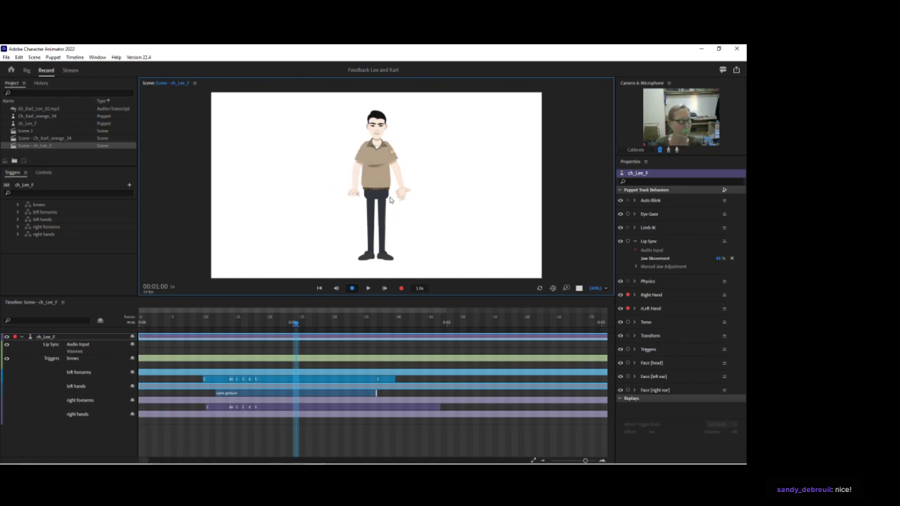